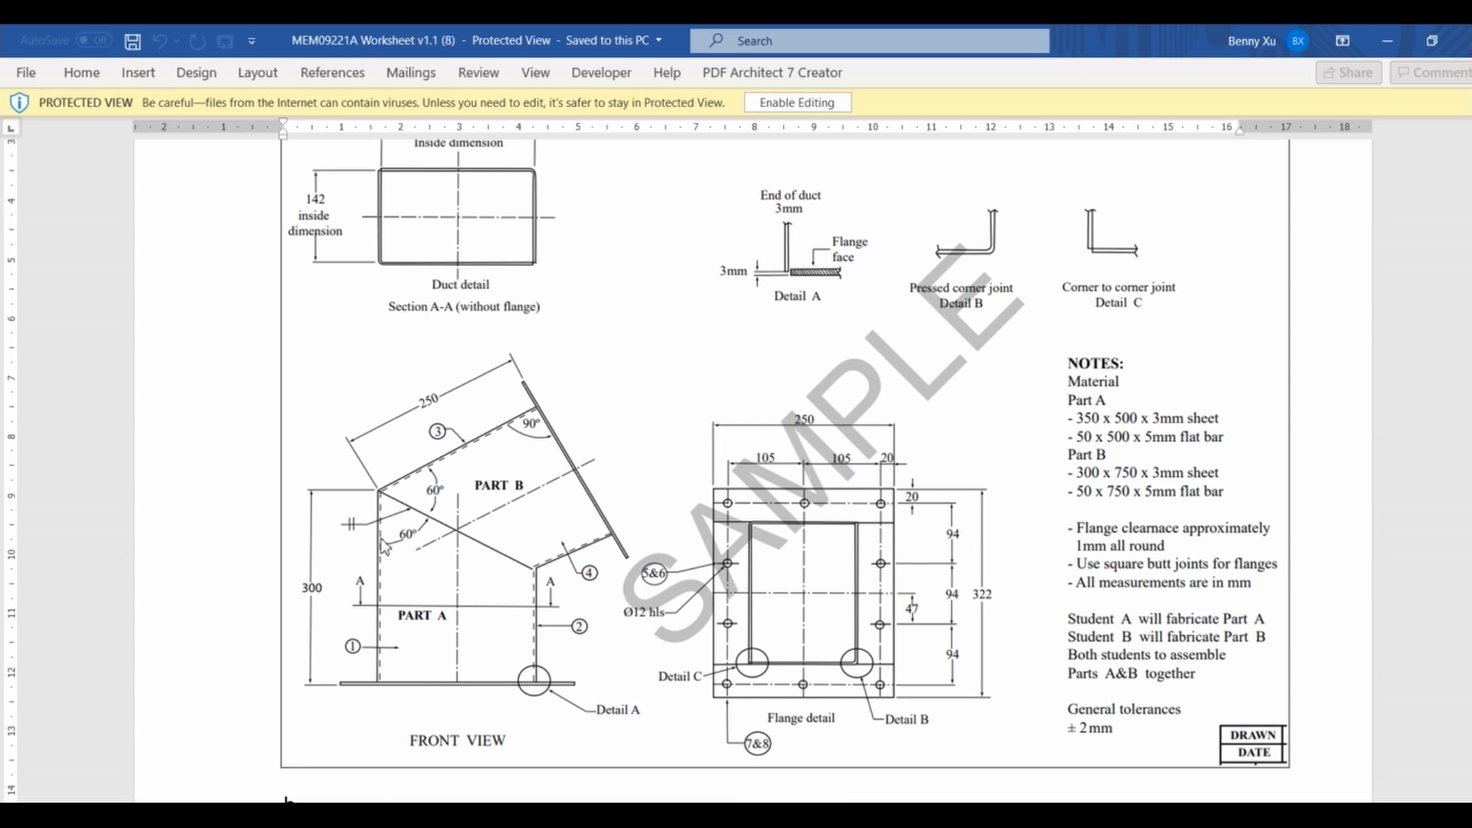
Examine the Truncated Rectangular Duct worksheet, including the Section A-A duct detail and its inside dimensions
{"action": "scroll", "coordinate": [581, 224], "scroll_direction": "up", "scroll_amount": 2}
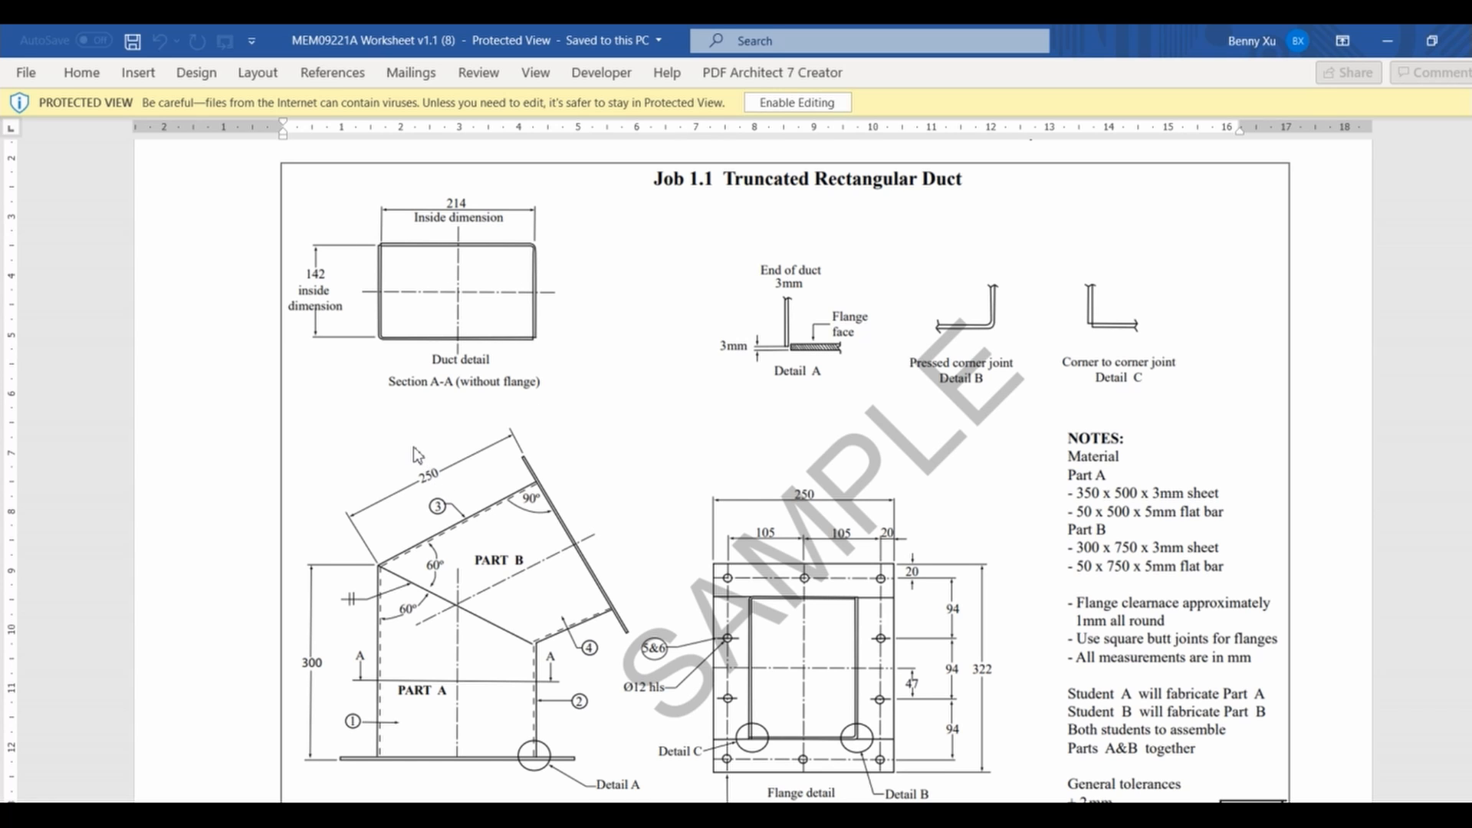
{"action": "scroll", "coordinate": [414, 454], "scroll_direction": "up", "scroll_amount": 10, "text": "ctrl"}
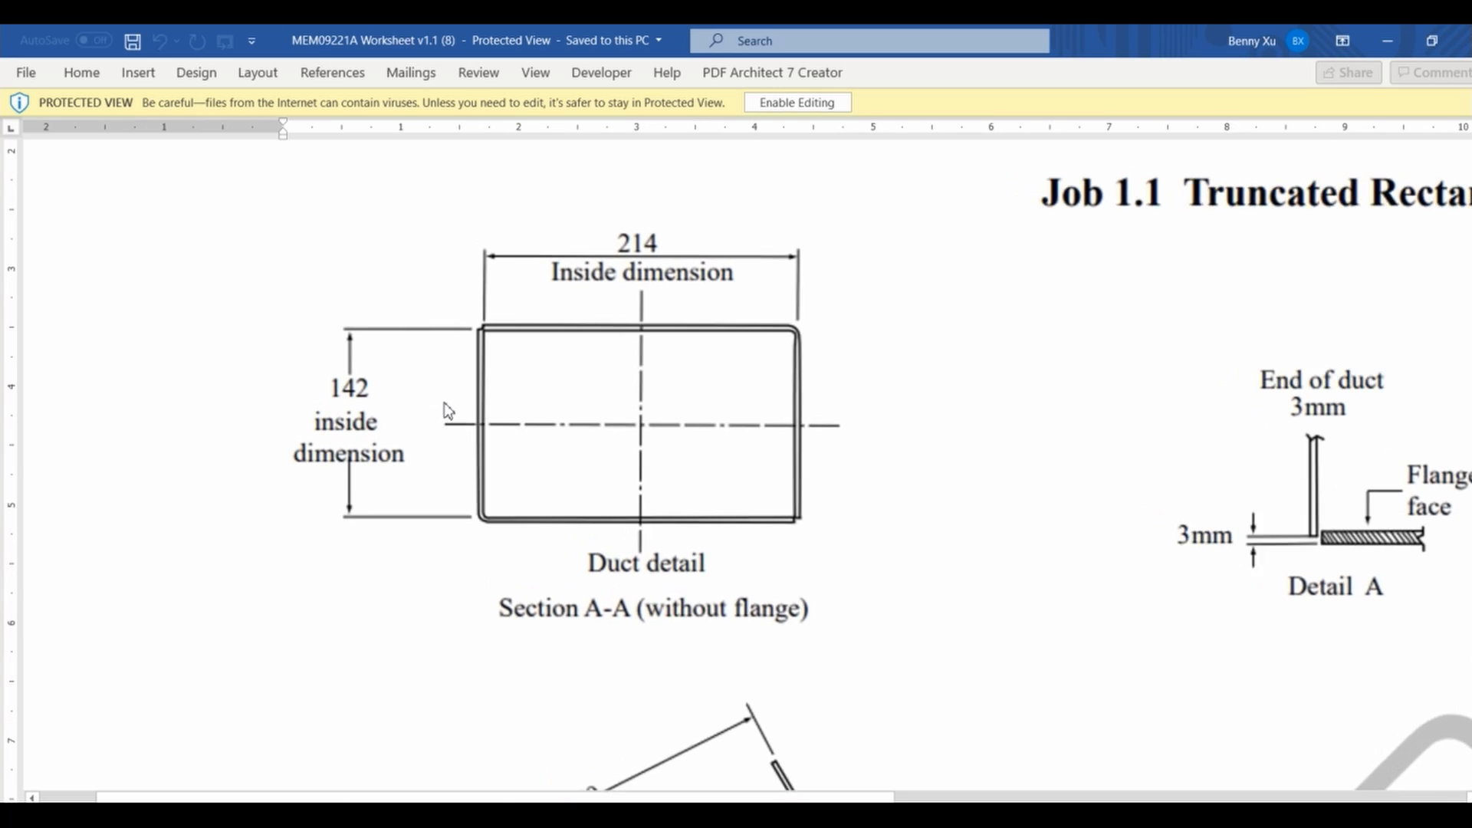
{"action": "scroll", "coordinate": [449, 410], "scroll_direction": "up", "scroll_amount": 4, "text": "ctrl"}
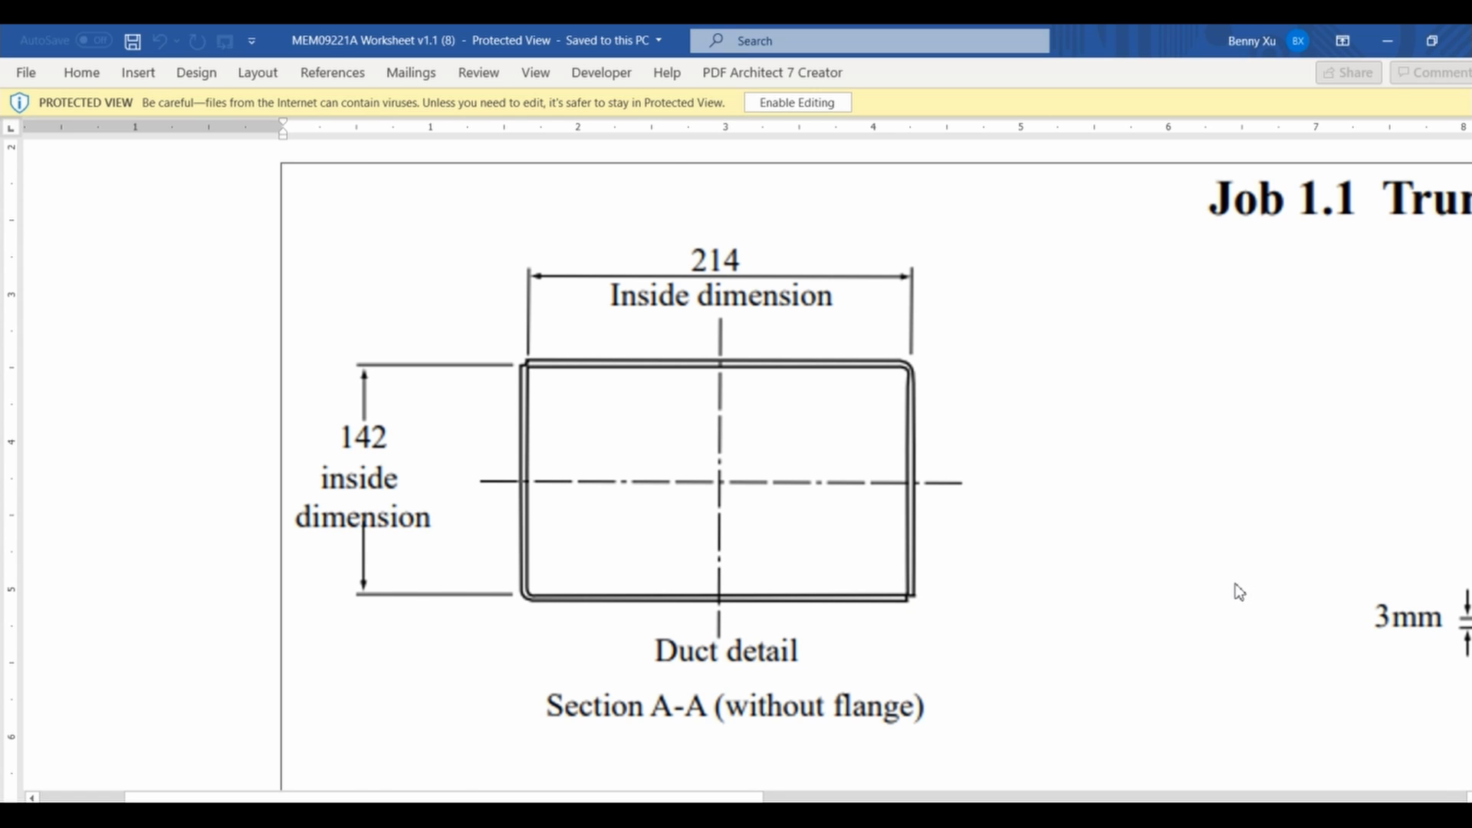
{"action": "scroll", "coordinate": [1227, 579], "scroll_direction": "down", "scroll_amount": 15}
{"action": "scroll", "coordinate": [1196, 572], "scroll_direction": "up", "scroll_amount": 9}
{"action": "scroll", "coordinate": [1194, 571], "scroll_direction": "down", "scroll_amount": 6}
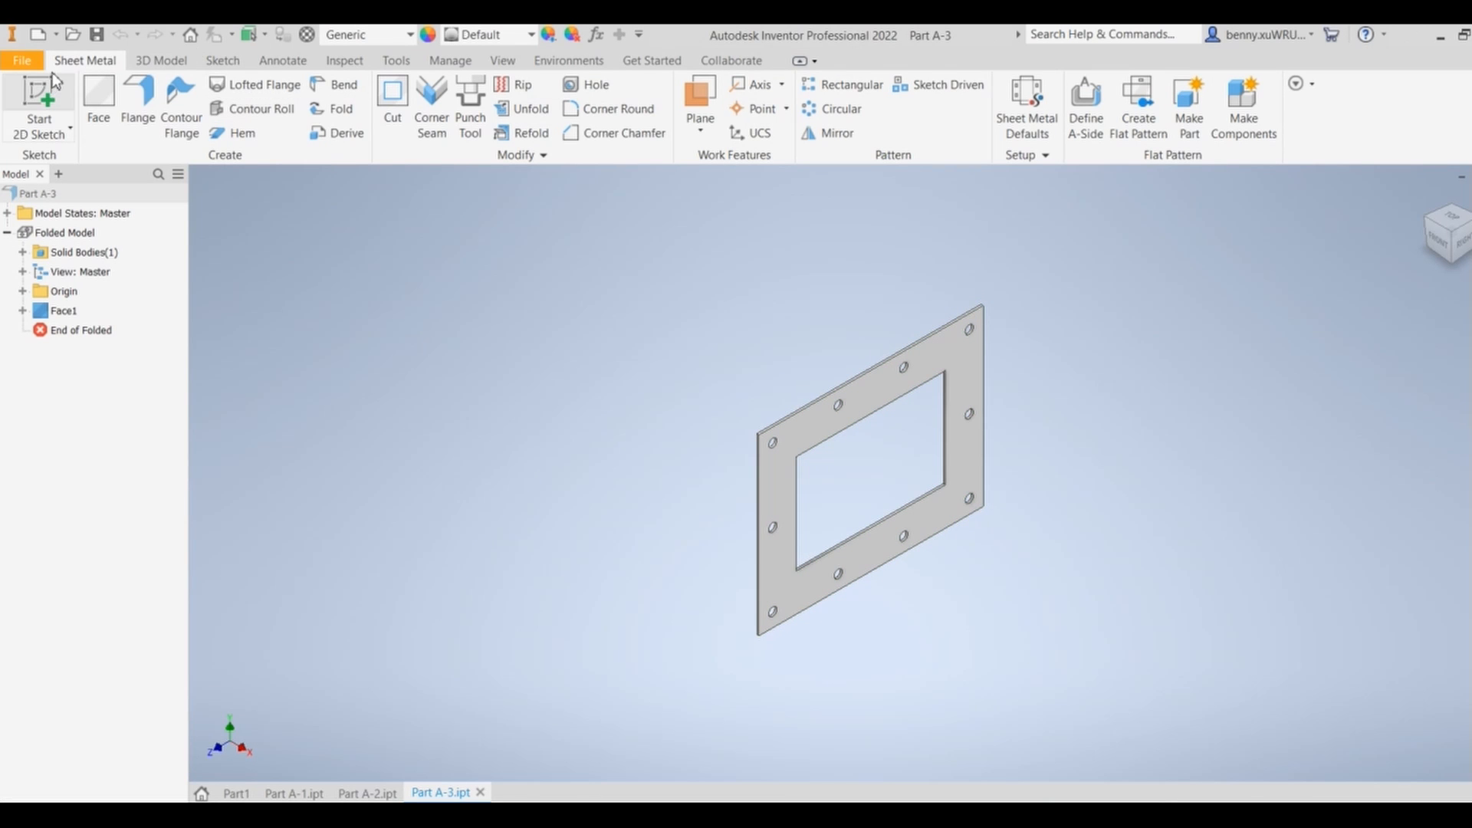
Switch to Autodesk Inventor and create a new part from the Sheet Metal.ipt template
{"action": "left_click", "coordinate": [26, 62]}
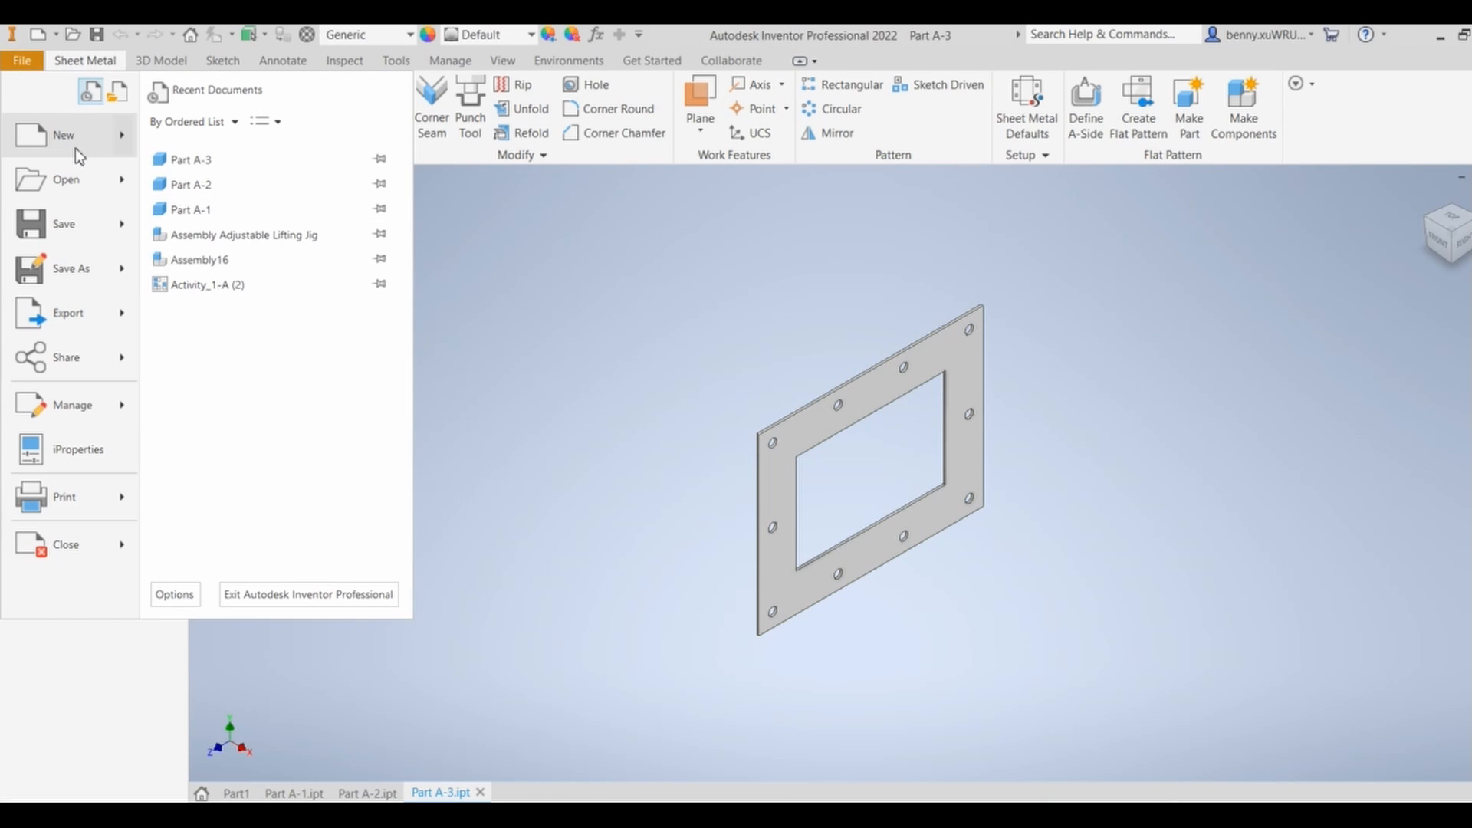
{"action": "left_click", "coordinate": [79, 132]}
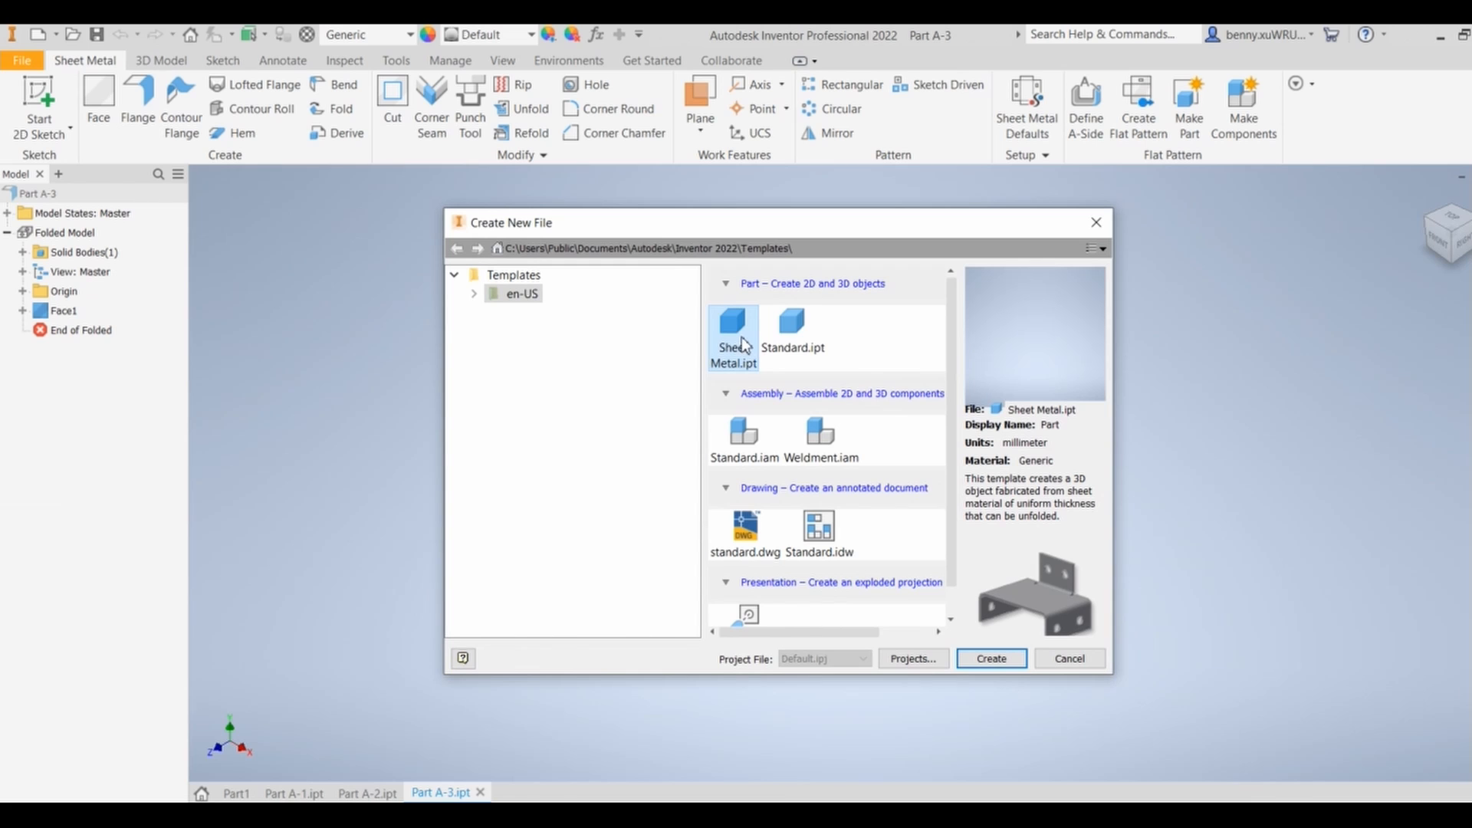
{"action": "left_click", "coordinate": [991, 662]}
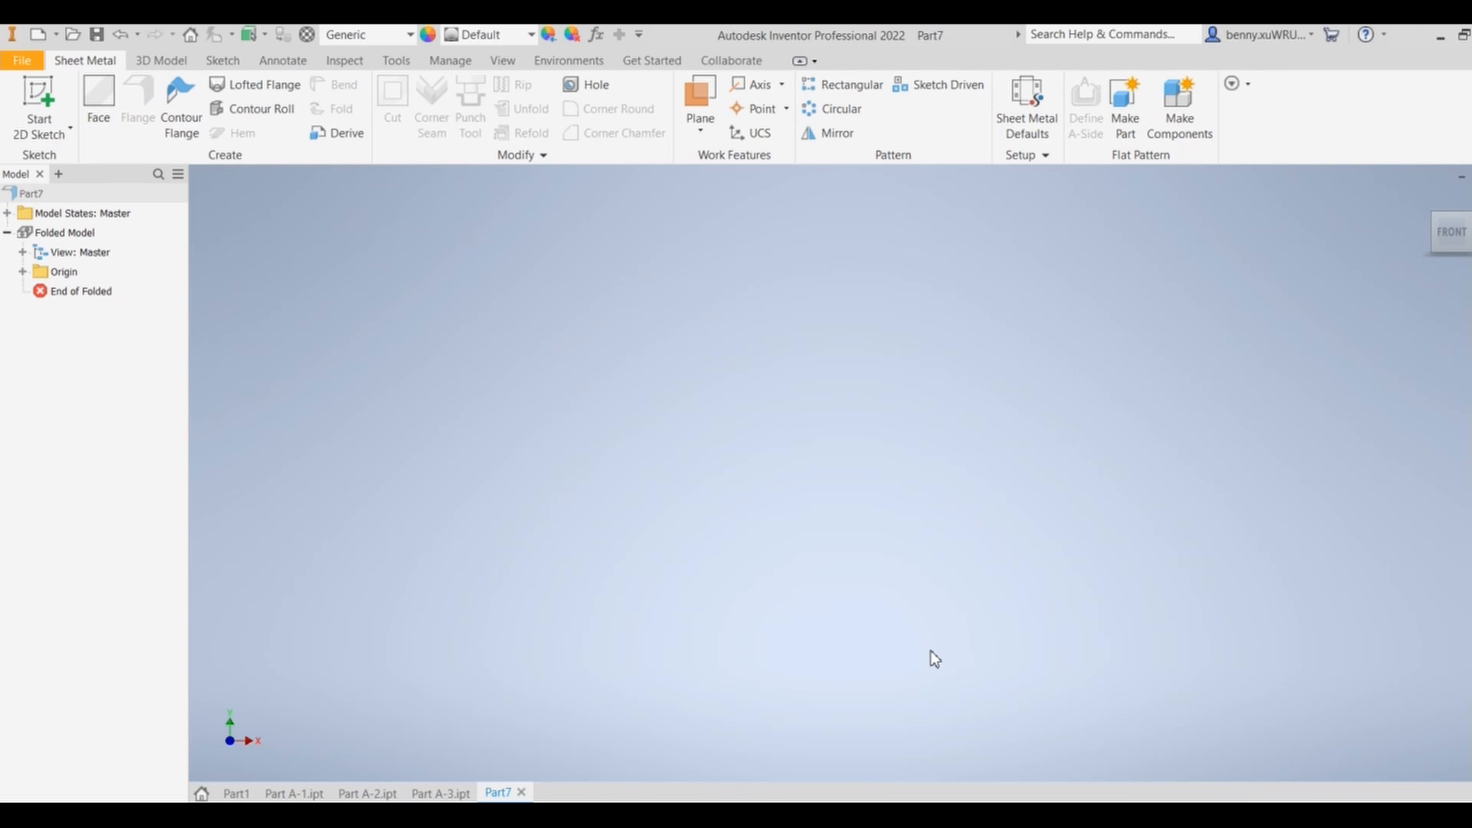
Set the Default_mm sheet metal rule's thickness to 3 mm, consulting the worksheet for the sheet material, and save the rule
{"action": "left_click", "coordinate": [1032, 129]}
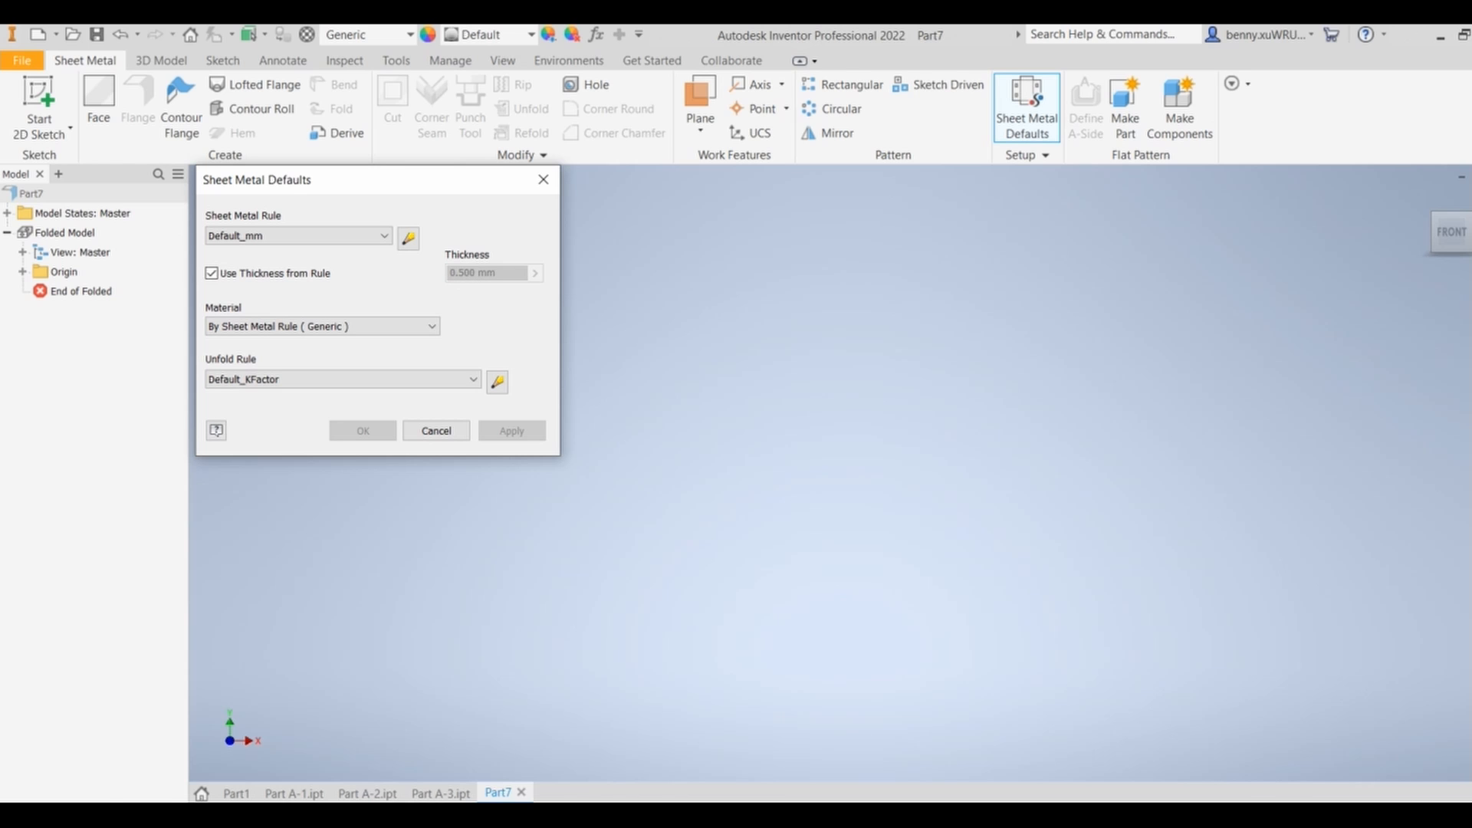
{"action": "left_click", "coordinate": [1161, 759]}
{"action": "scroll", "coordinate": [1129, 605], "scroll_direction": "down", "scroll_amount": 3, "text": "ctrl"}
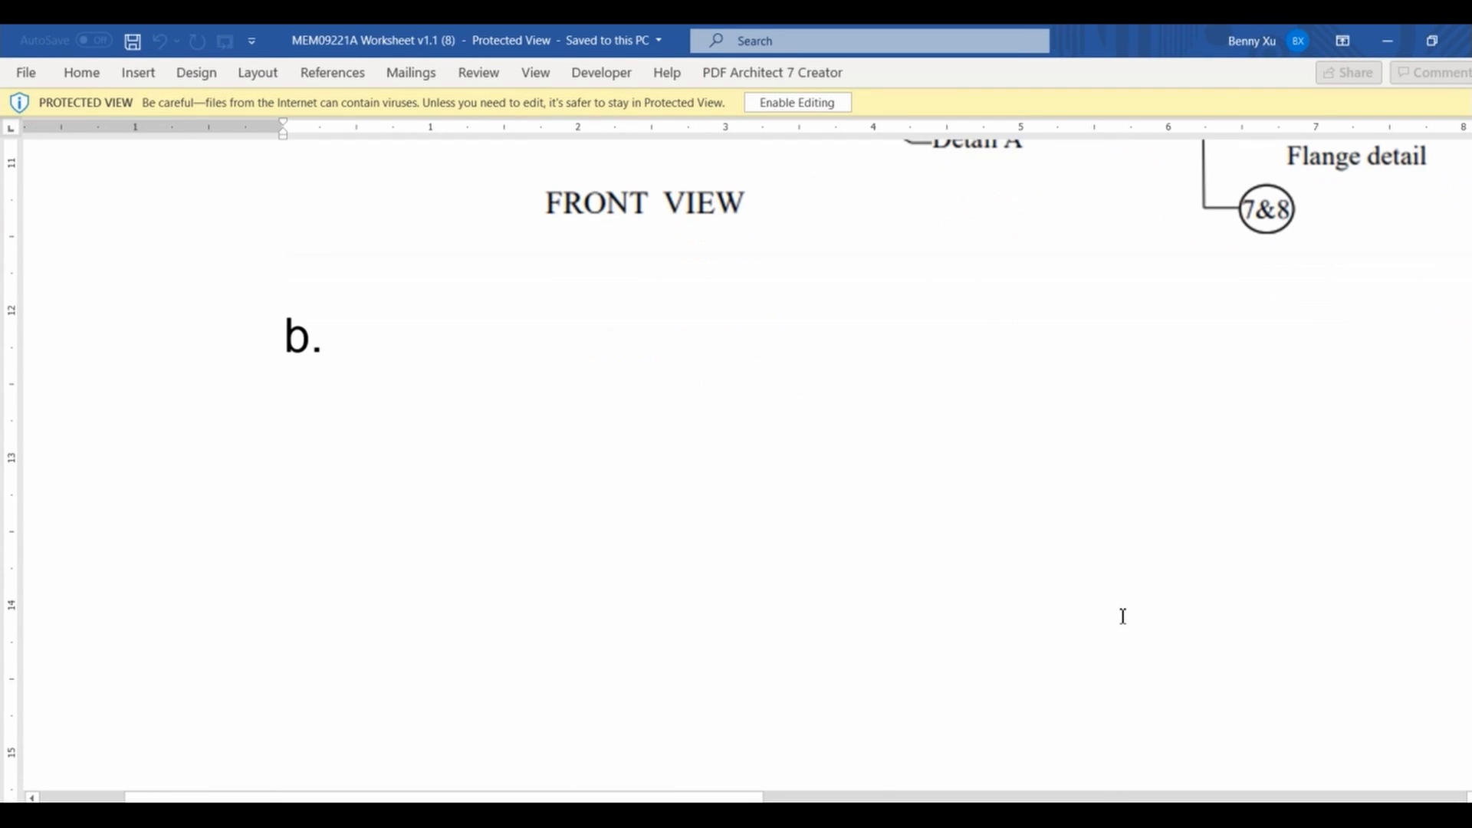
{"action": "scroll", "coordinate": [1124, 616], "scroll_direction": "down", "scroll_amount": 3, "text": "ctrl"}
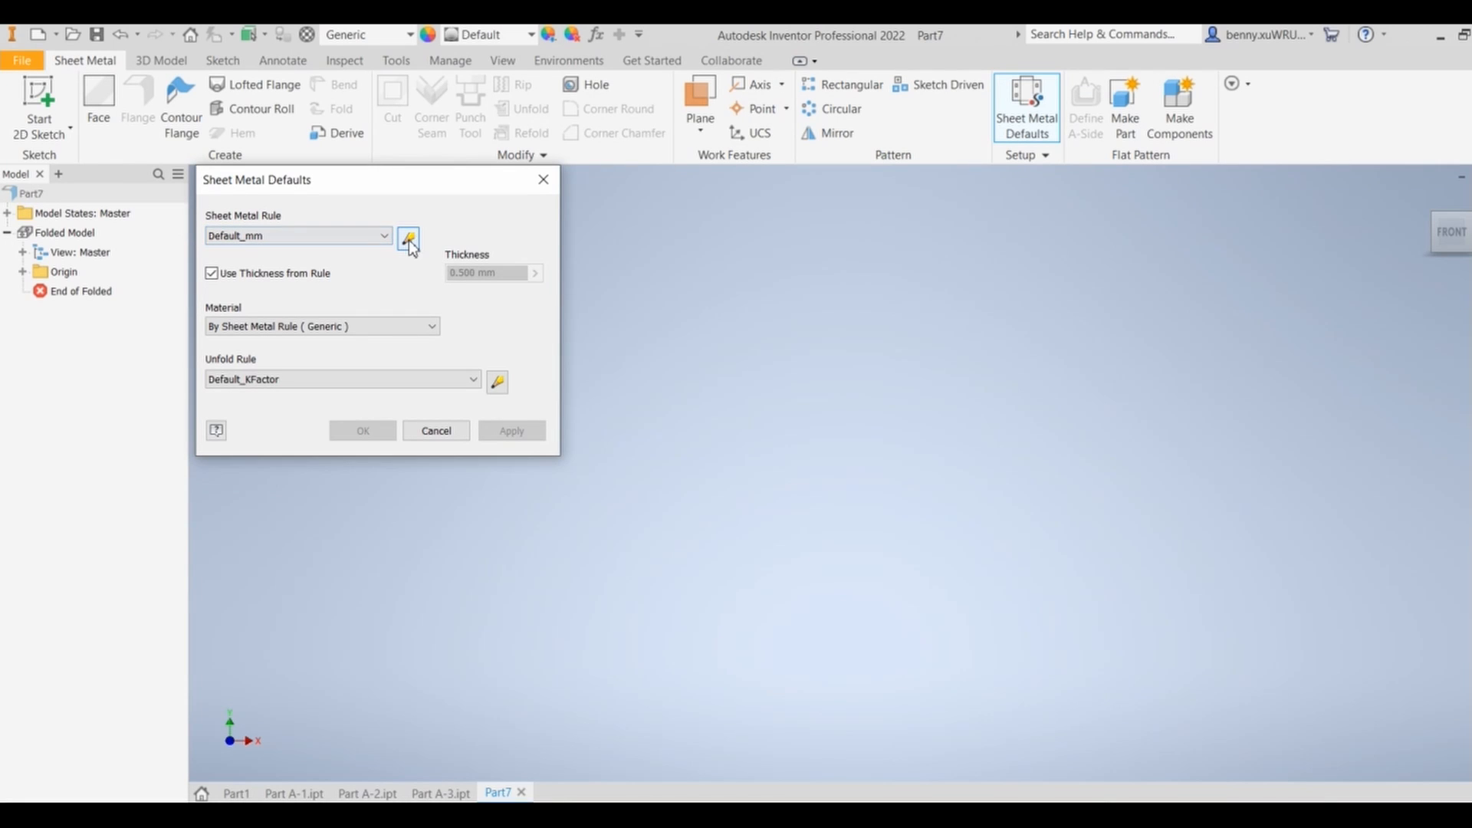
{"action": "left_click", "coordinate": [408, 239]}
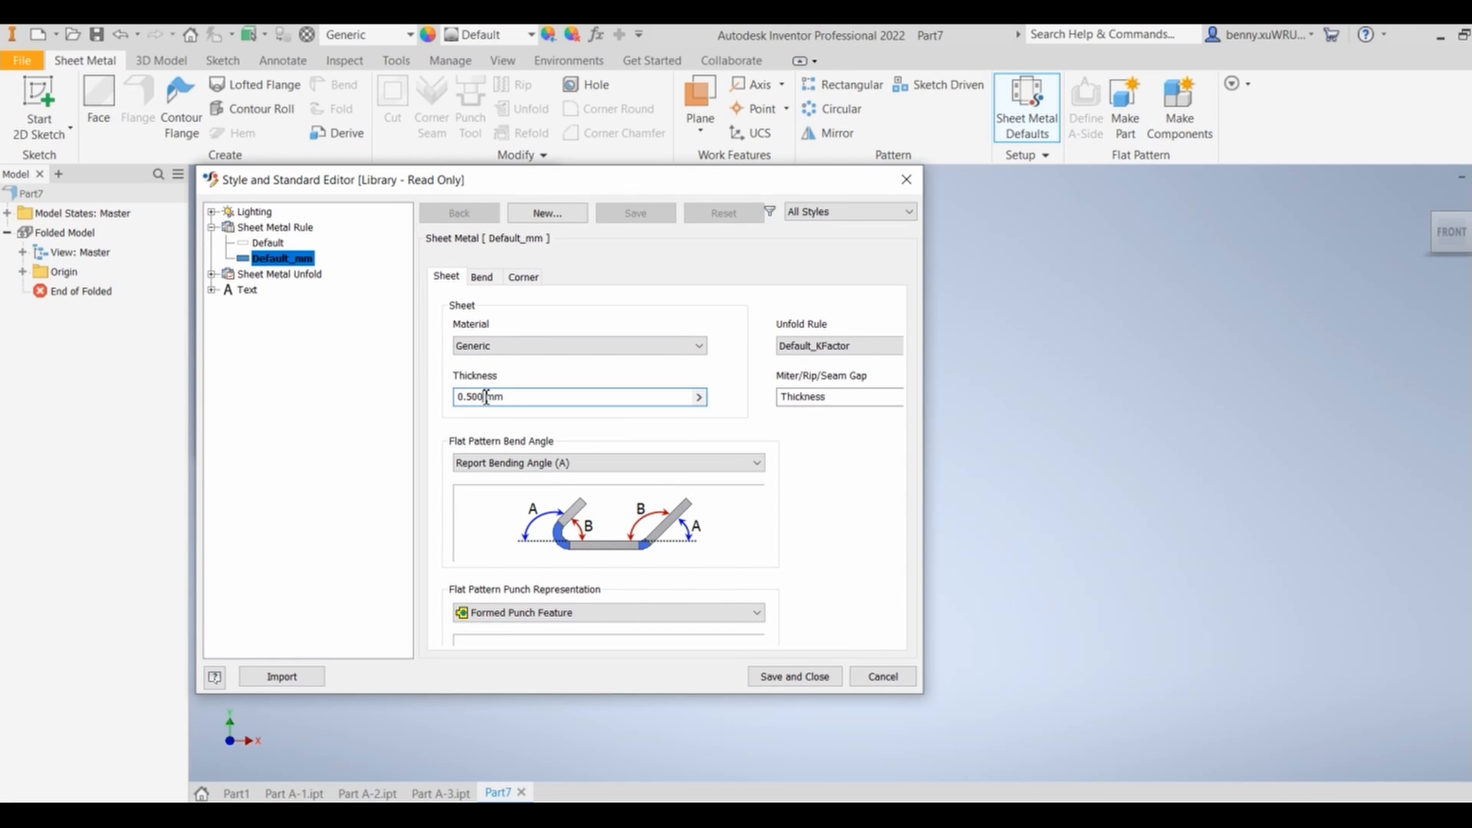
{"action": "left_click_drag", "start_coordinate": [485, 396], "coordinate": [434, 397]}
{"action": "type", "text": "3"}
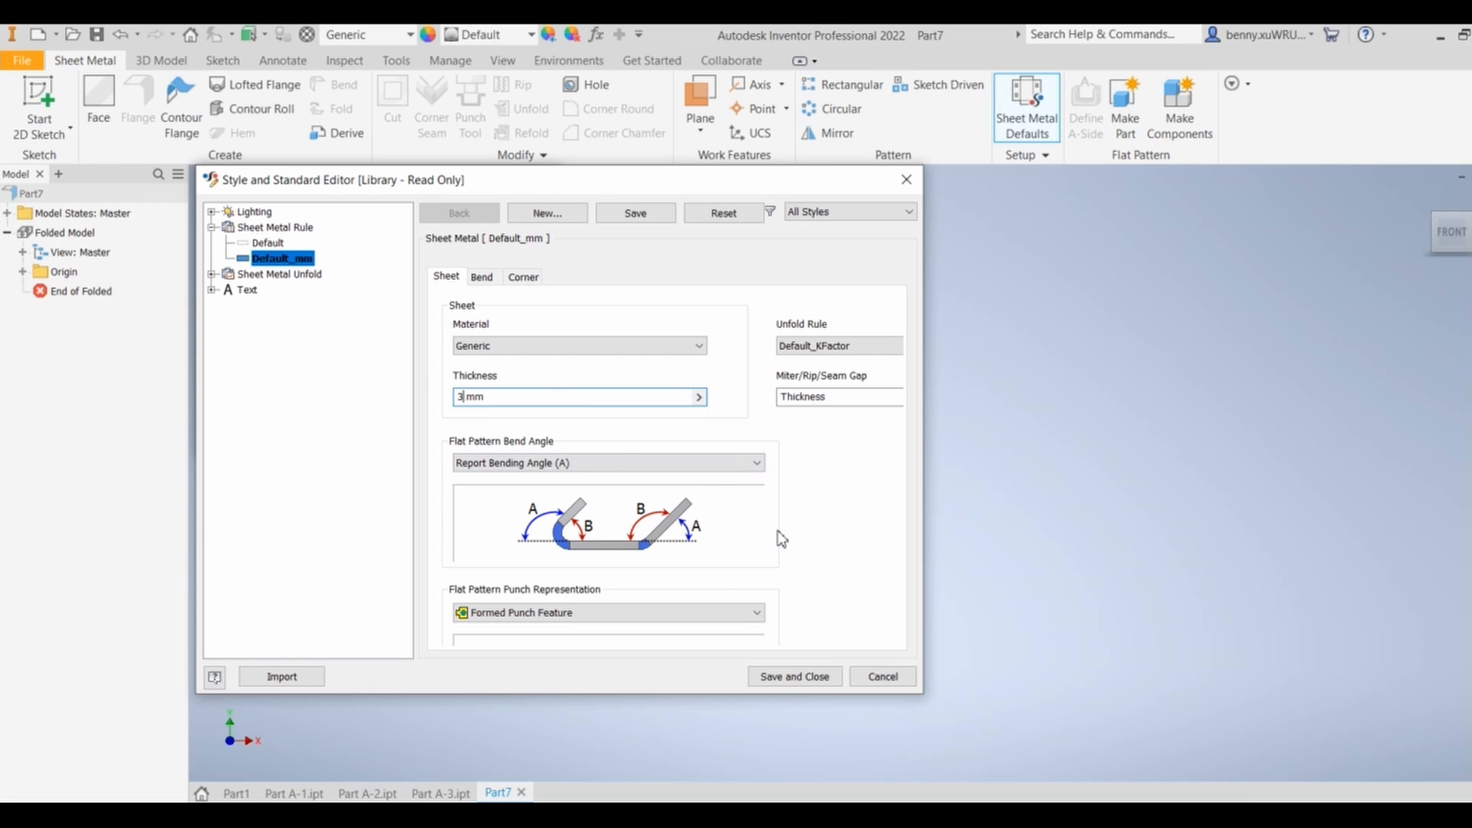
{"action": "left_click", "coordinate": [793, 679]}
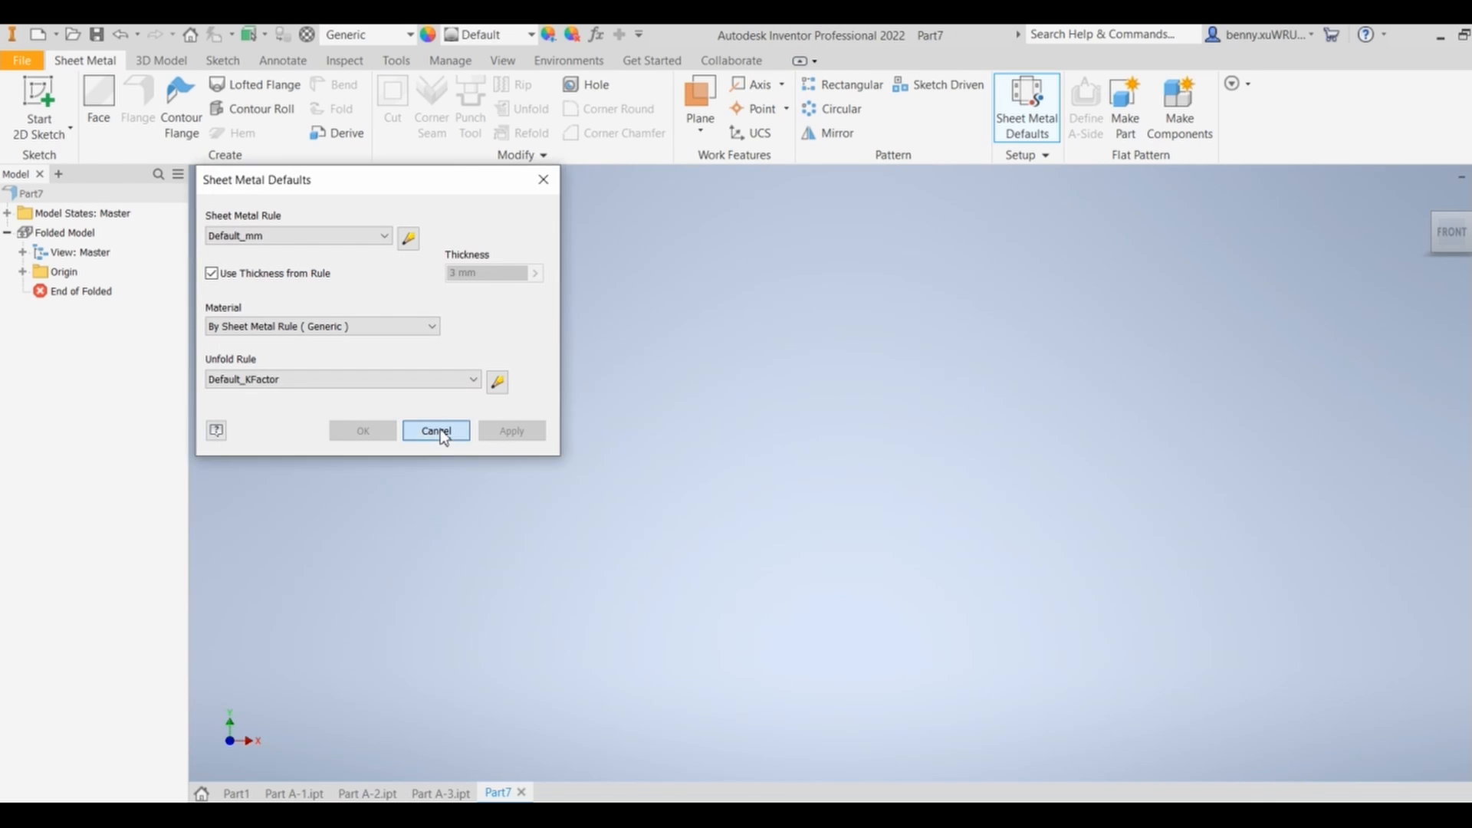
{"action": "left_click", "coordinate": [439, 431]}
Start a 2D sketch on the YZ plane
{"action": "left_click", "coordinate": [35, 98]}
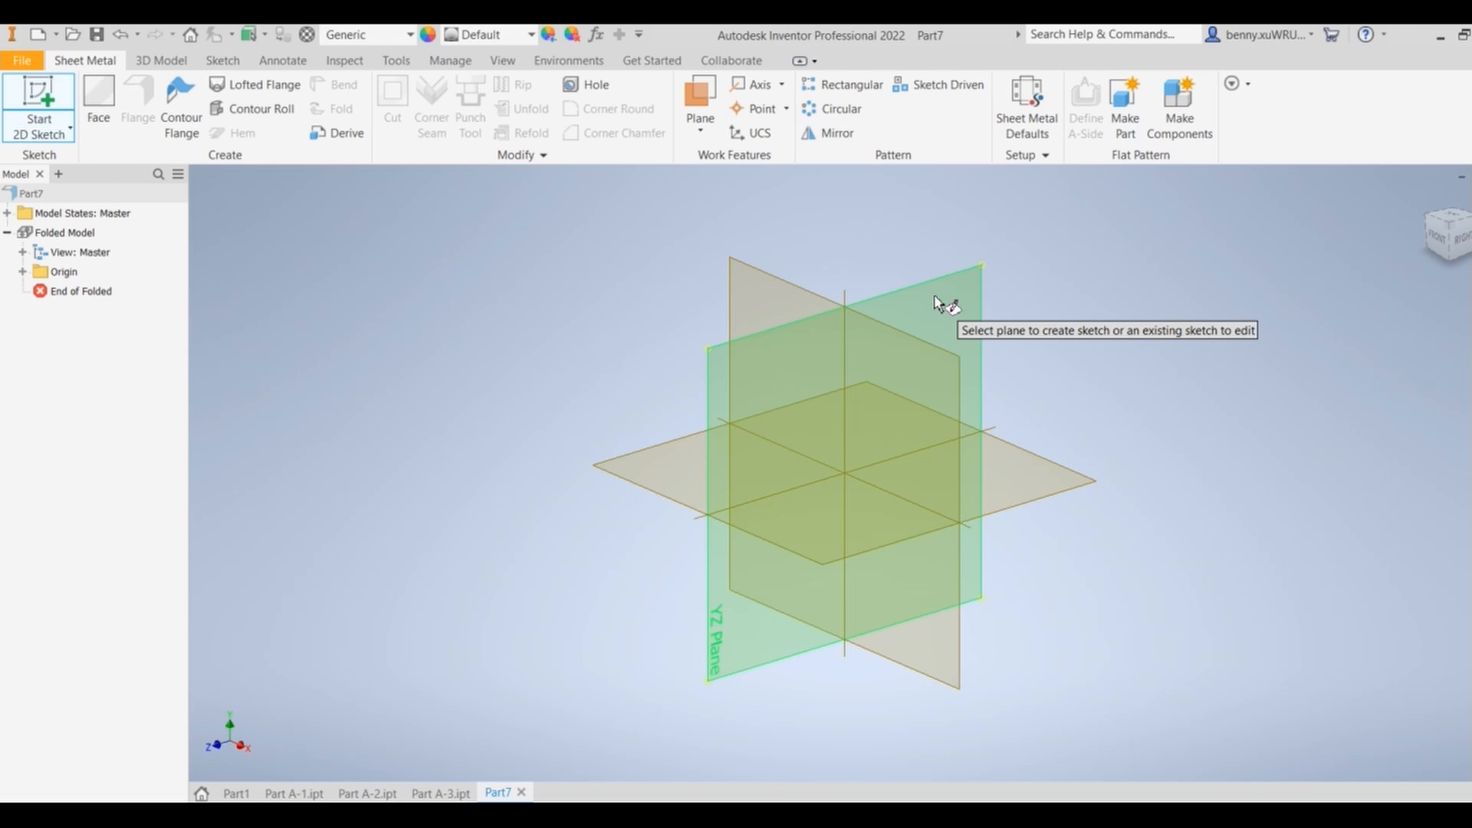
{"action": "left_click", "coordinate": [934, 299]}
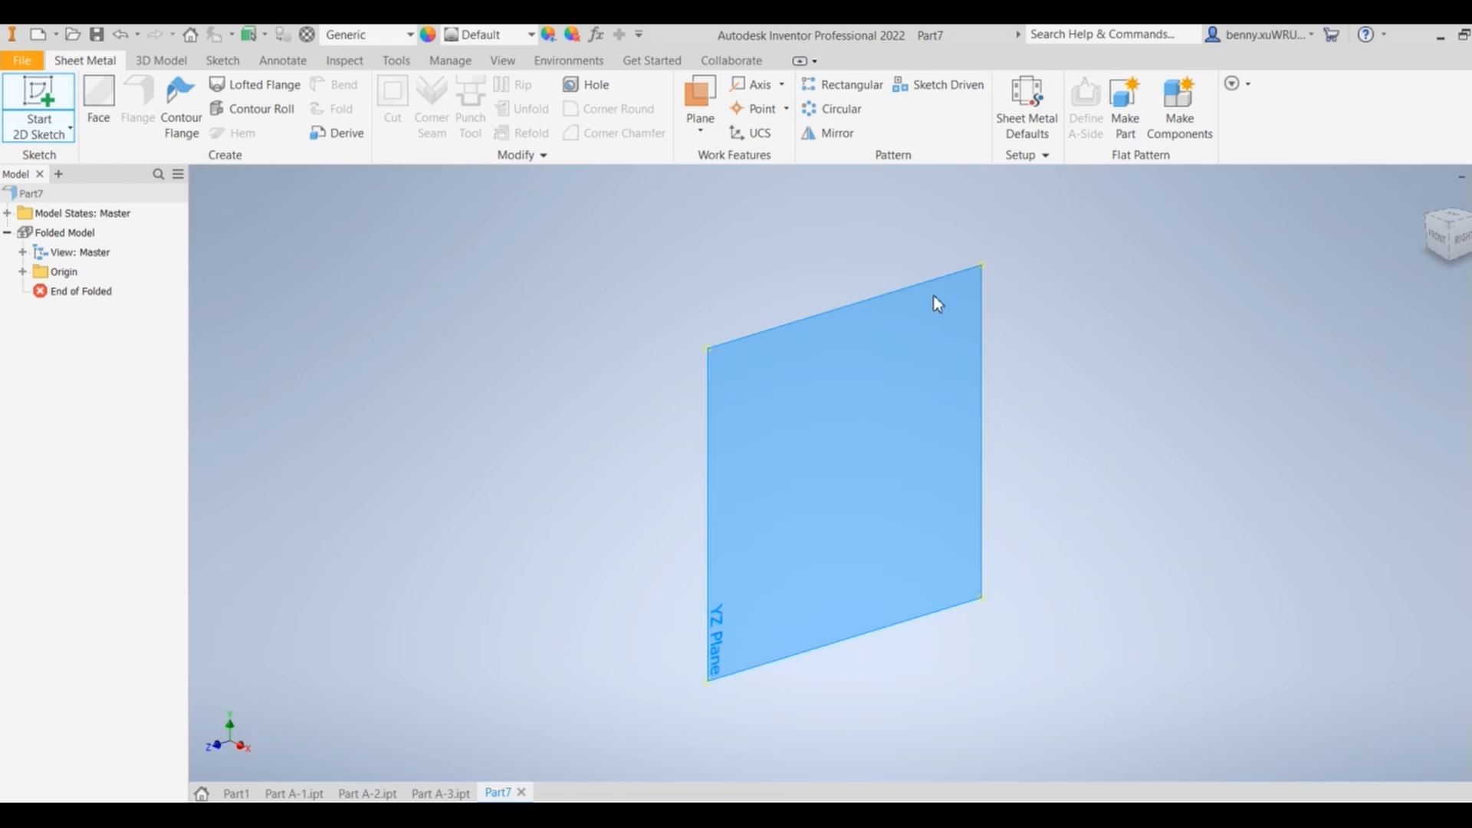
{"action": "scroll", "coordinate": [1019, 370], "scroll_direction": "down", "scroll_amount": 5}
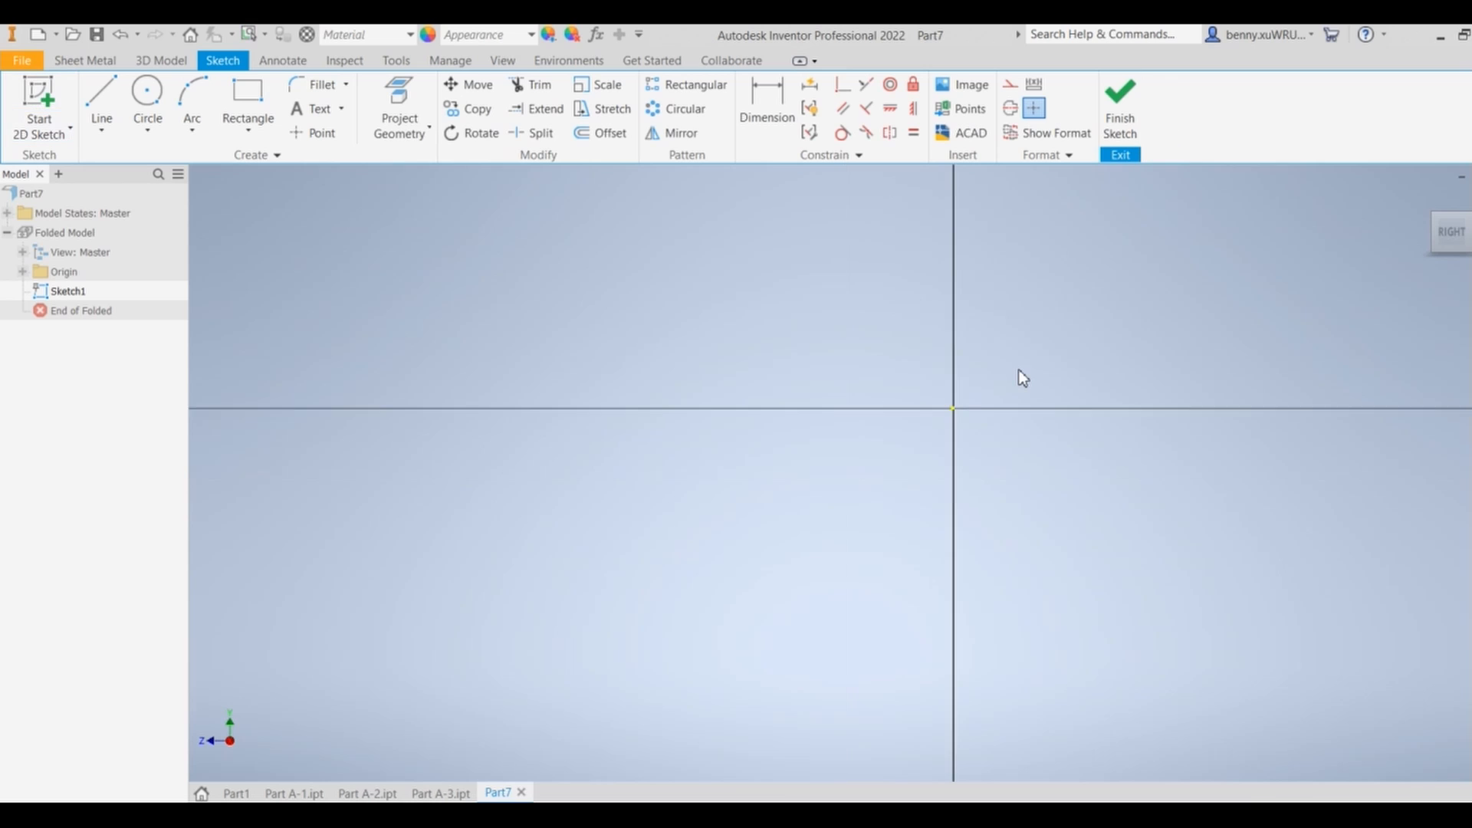
{"action": "middle_click_drag", "start_coordinate": [1019, 370], "coordinate": [775, 567]}
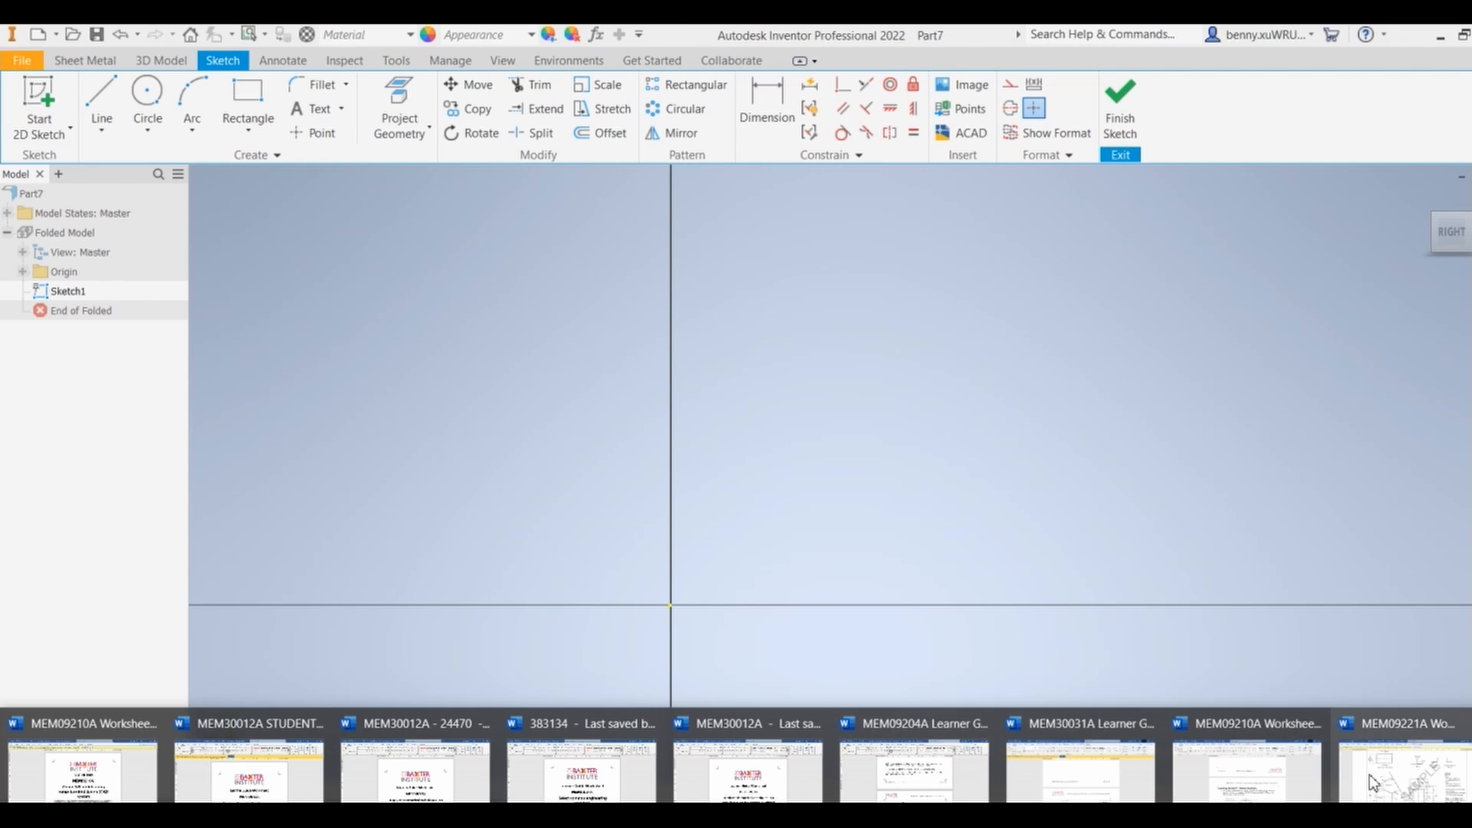
Check the duct dimensions in the worksheet and sketch a rectangle from the origin, 300 mm high and 214 mm wide
{"action": "left_click", "coordinate": [1369, 774]}
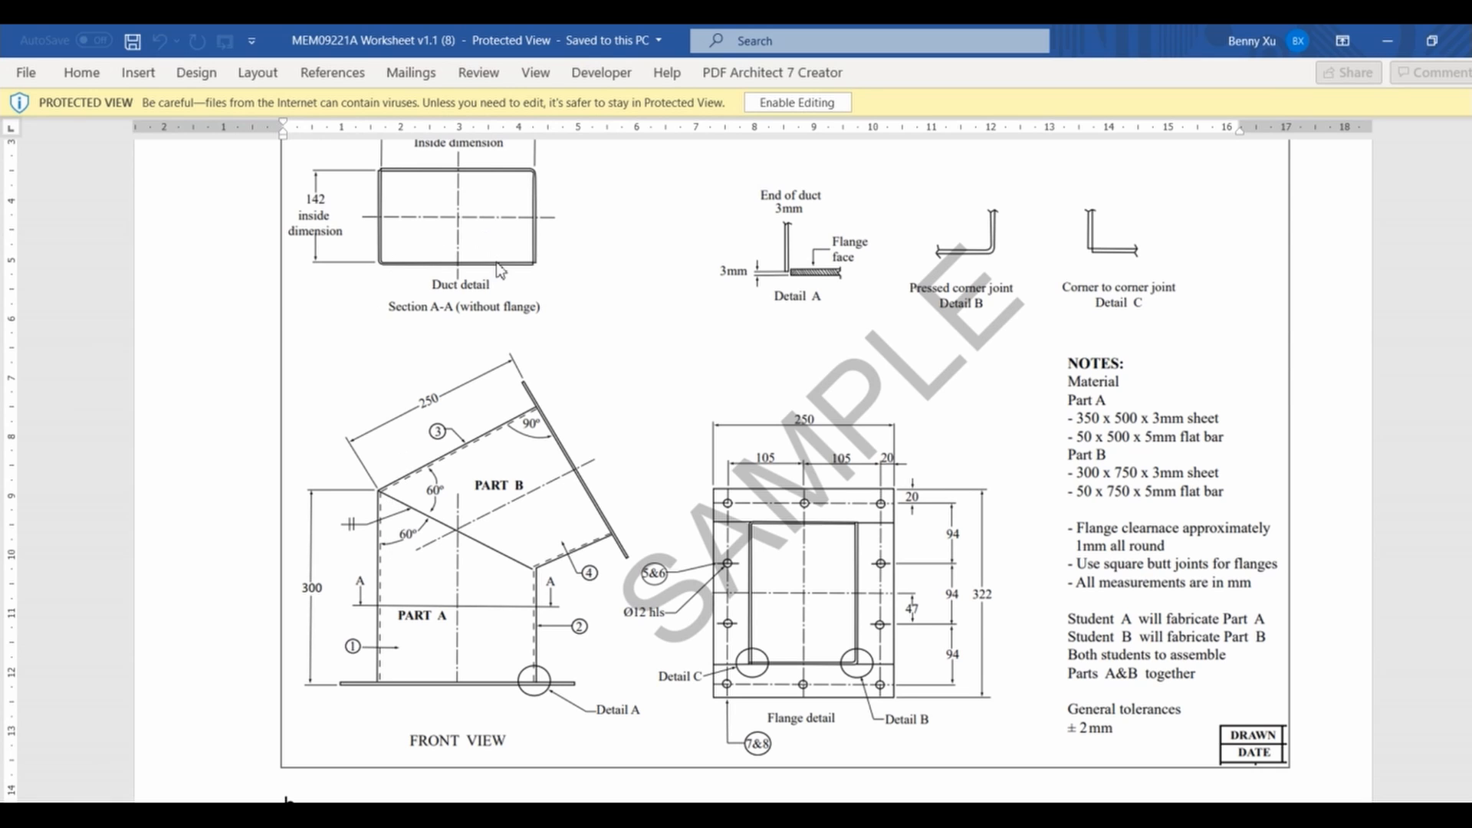
{"action": "scroll", "coordinate": [495, 269], "scroll_direction": "up", "scroll_amount": 3}
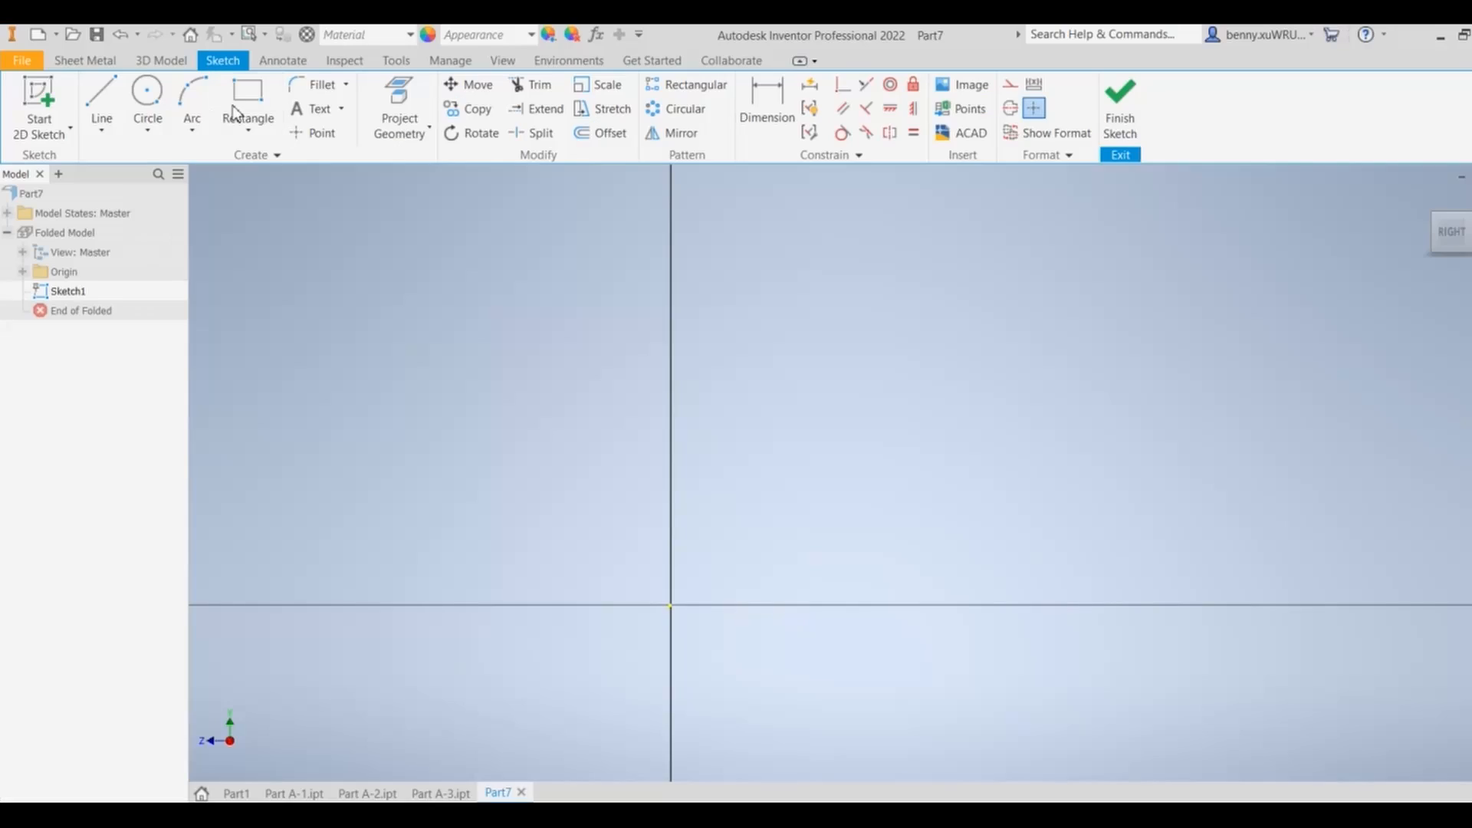
{"action": "left_click", "coordinate": [245, 104]}
{"action": "left_click", "coordinate": [671, 605]}
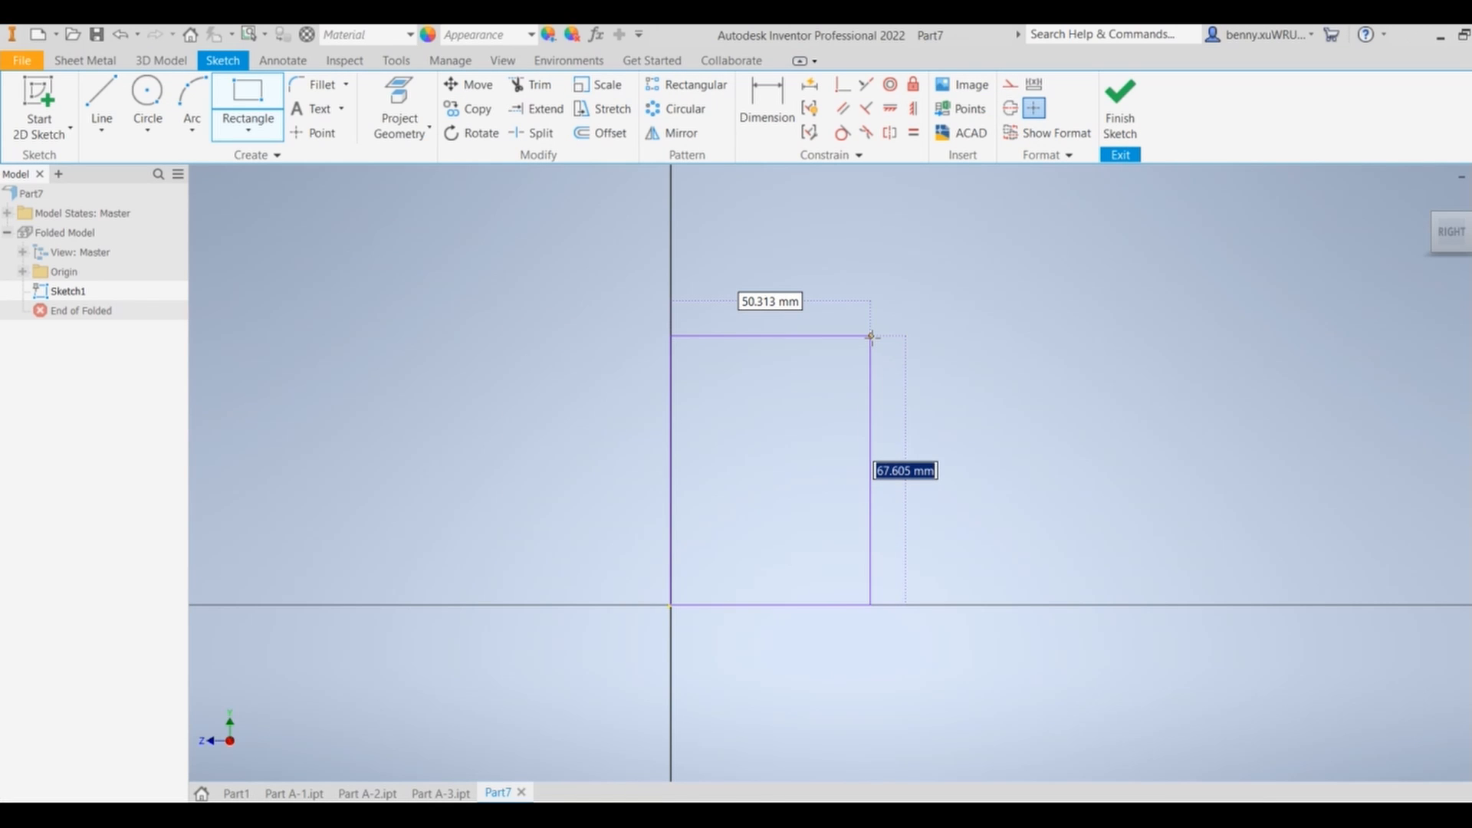
{"action": "type", "text": "300"}
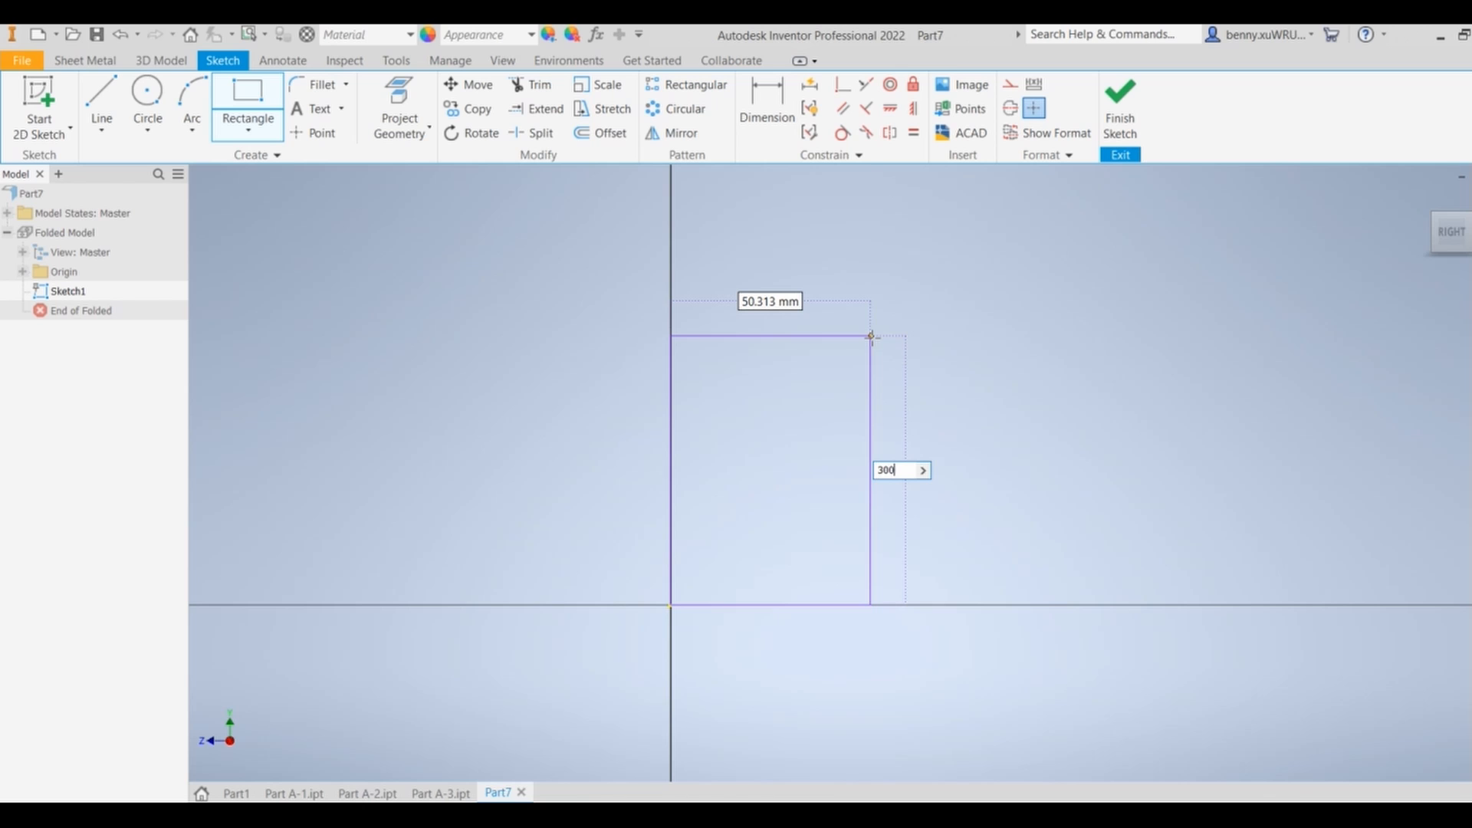
{"action": "key", "text": "Tab"}
{"action": "type", "text": "21"}
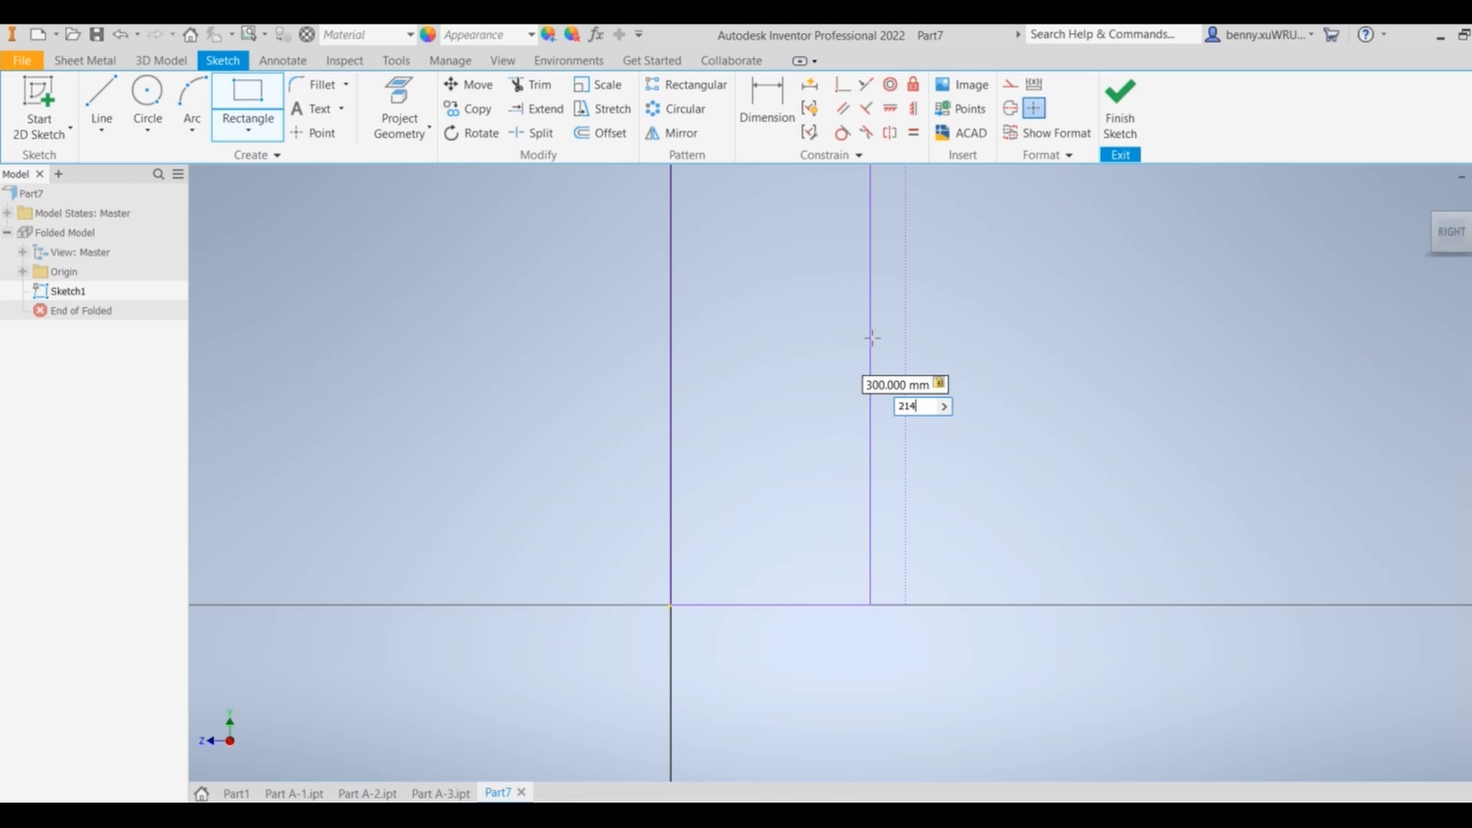
{"action": "type", "text": "4"}
{"action": "key", "text": "Return"}
{"action": "scroll", "coordinate": [969, 515], "scroll_direction": "down", "scroll_amount": 5}
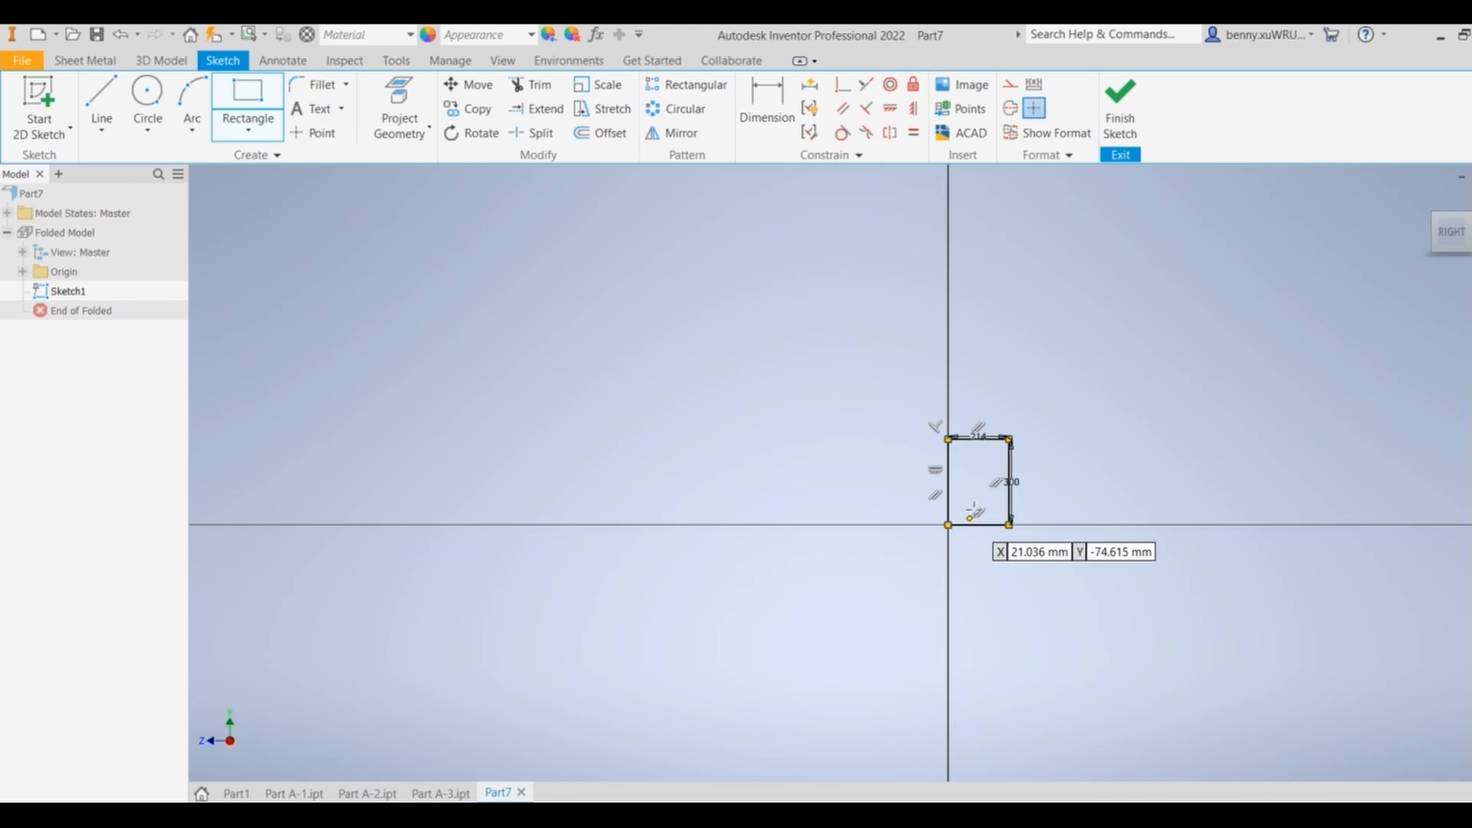
{"action": "scroll", "coordinate": [979, 497], "scroll_direction": "up", "scroll_amount": 8}
{"action": "scroll", "coordinate": [1154, 448], "scroll_direction": "down", "scroll_amount": 3}
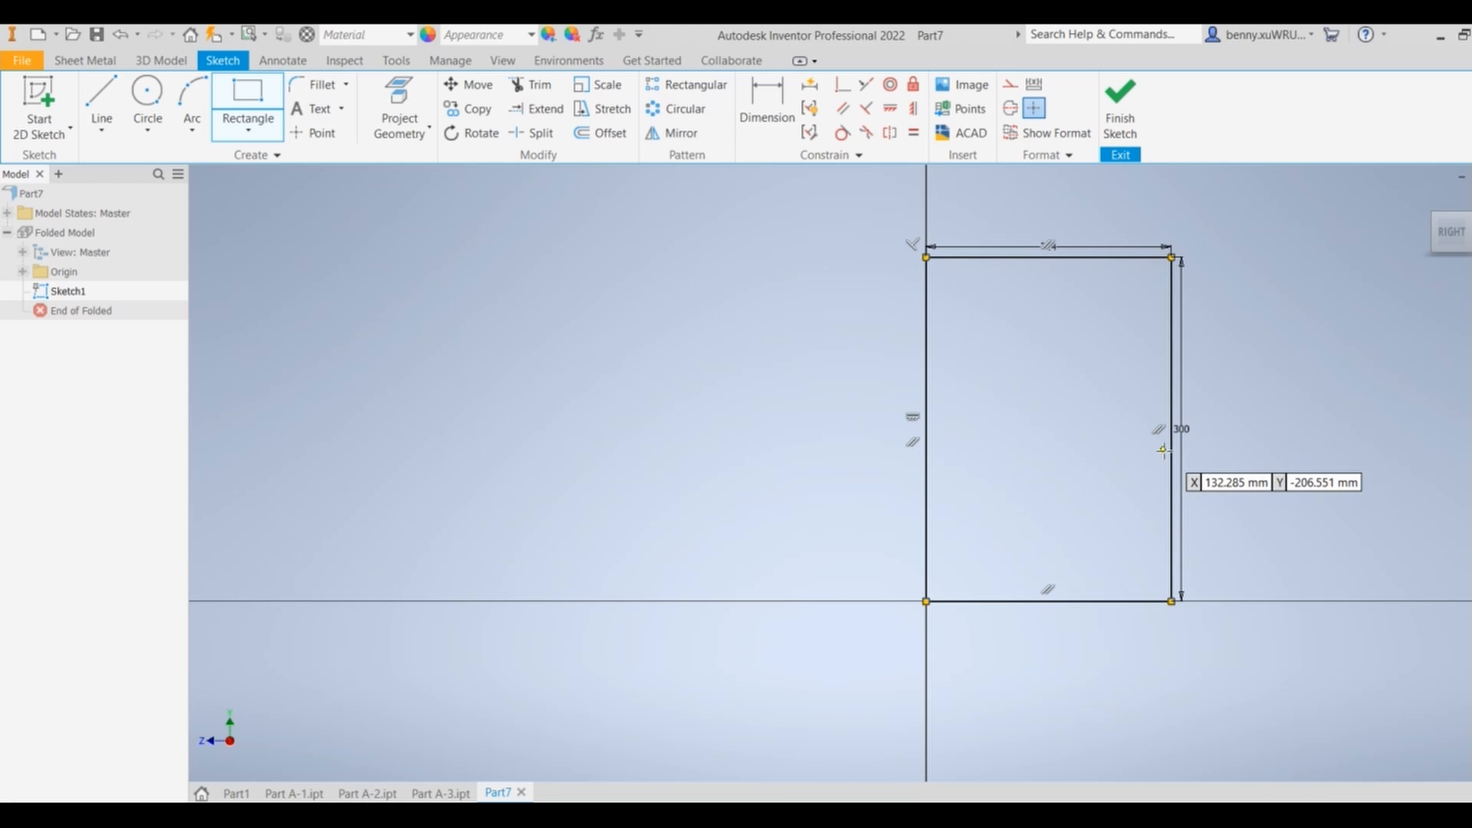
Move the 300 mm and 214 mm dimensions clear of the rectangle and finish the sketch
{"action": "key", "text": "Escape"}
{"action": "left_click_drag", "start_coordinate": [1187, 434], "coordinate": [1280, 432]}
{"action": "left_click_drag", "start_coordinate": [1057, 249], "coordinate": [1090, 157]}
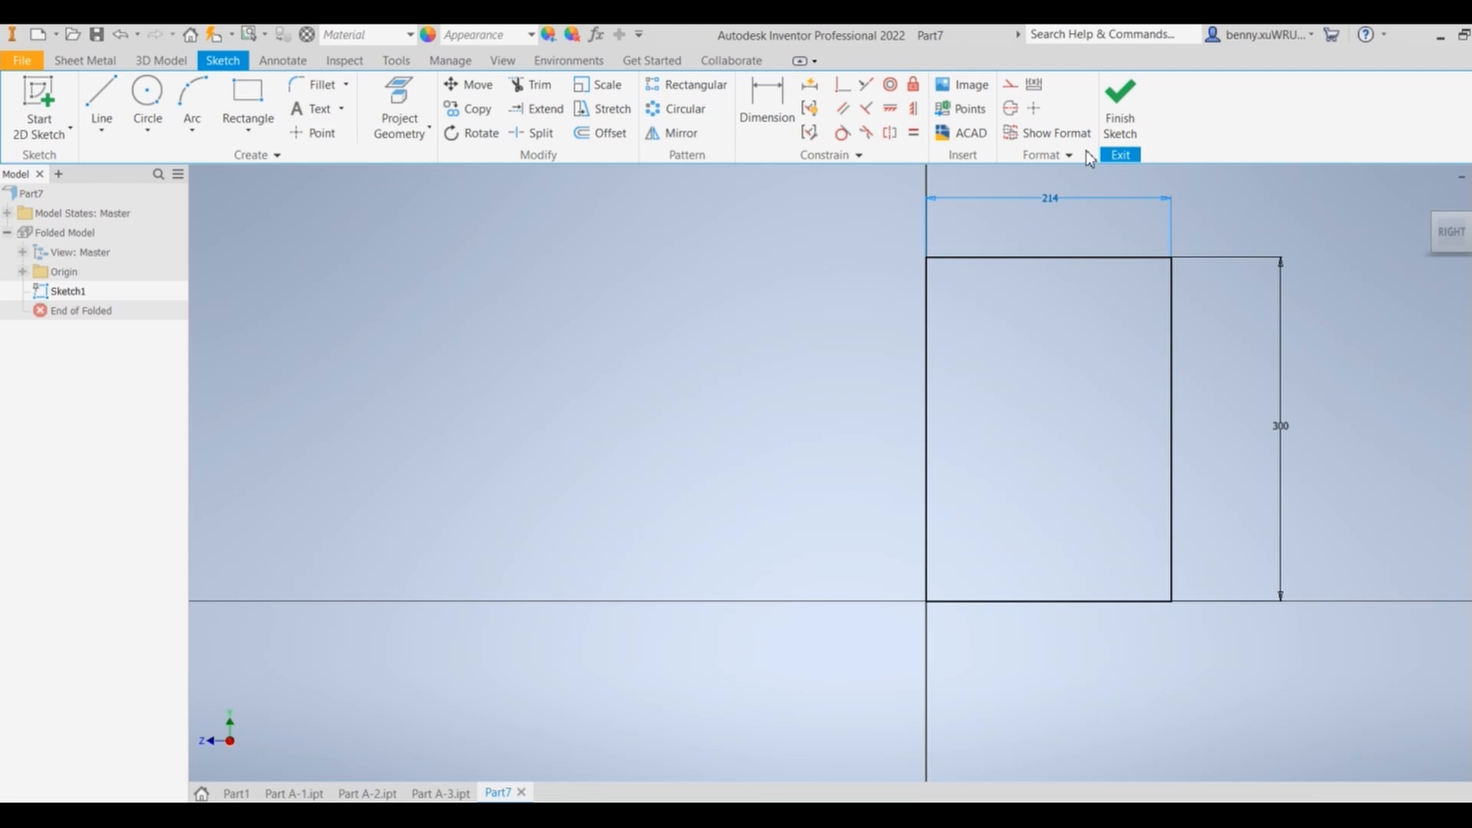
{"action": "left_click", "coordinate": [1119, 107]}
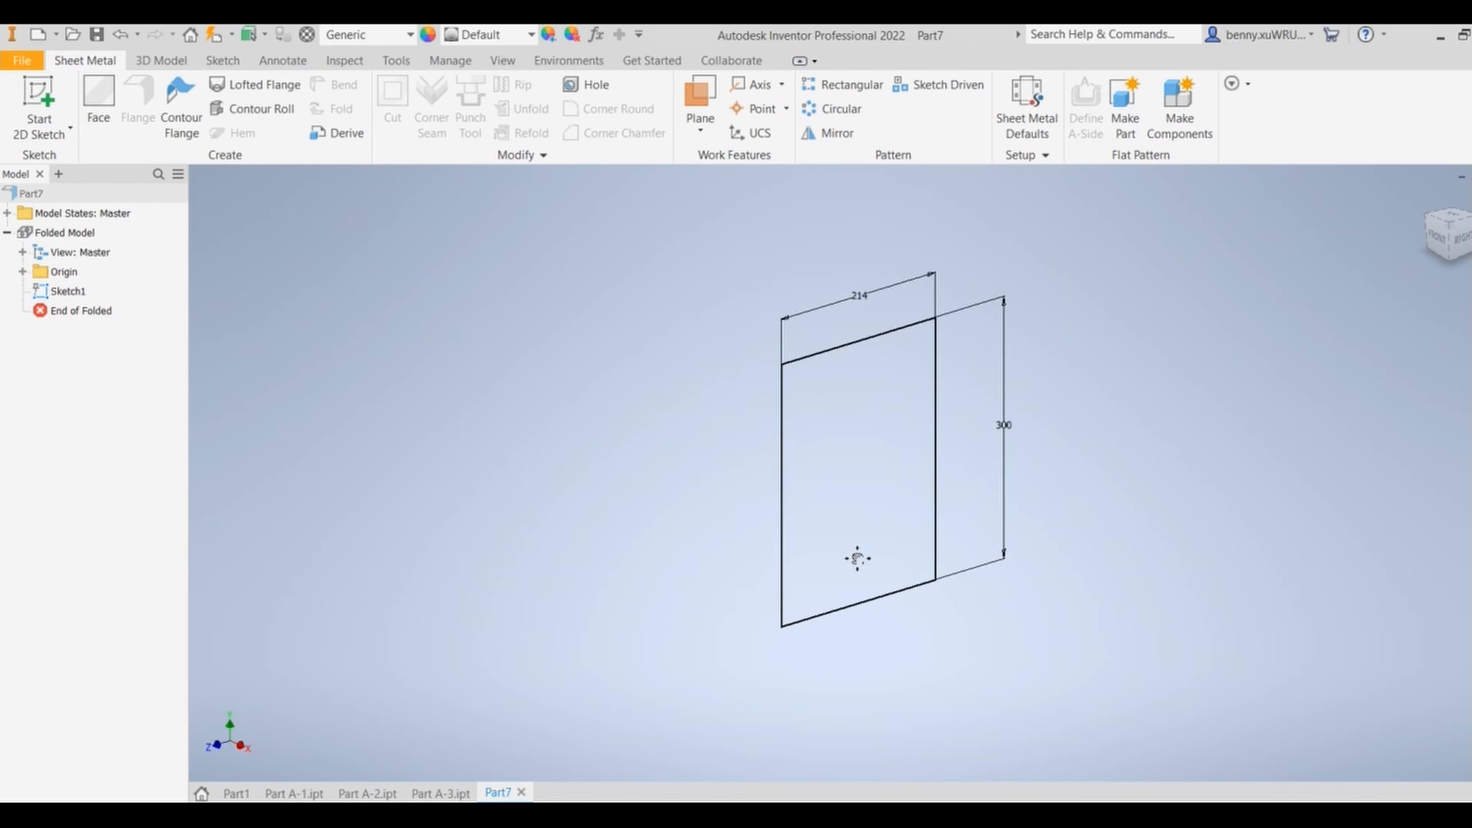
Create a sheet metal face from the rectangle profile using the default rule and offset direction
{"action": "left_click", "coordinate": [98, 98]}
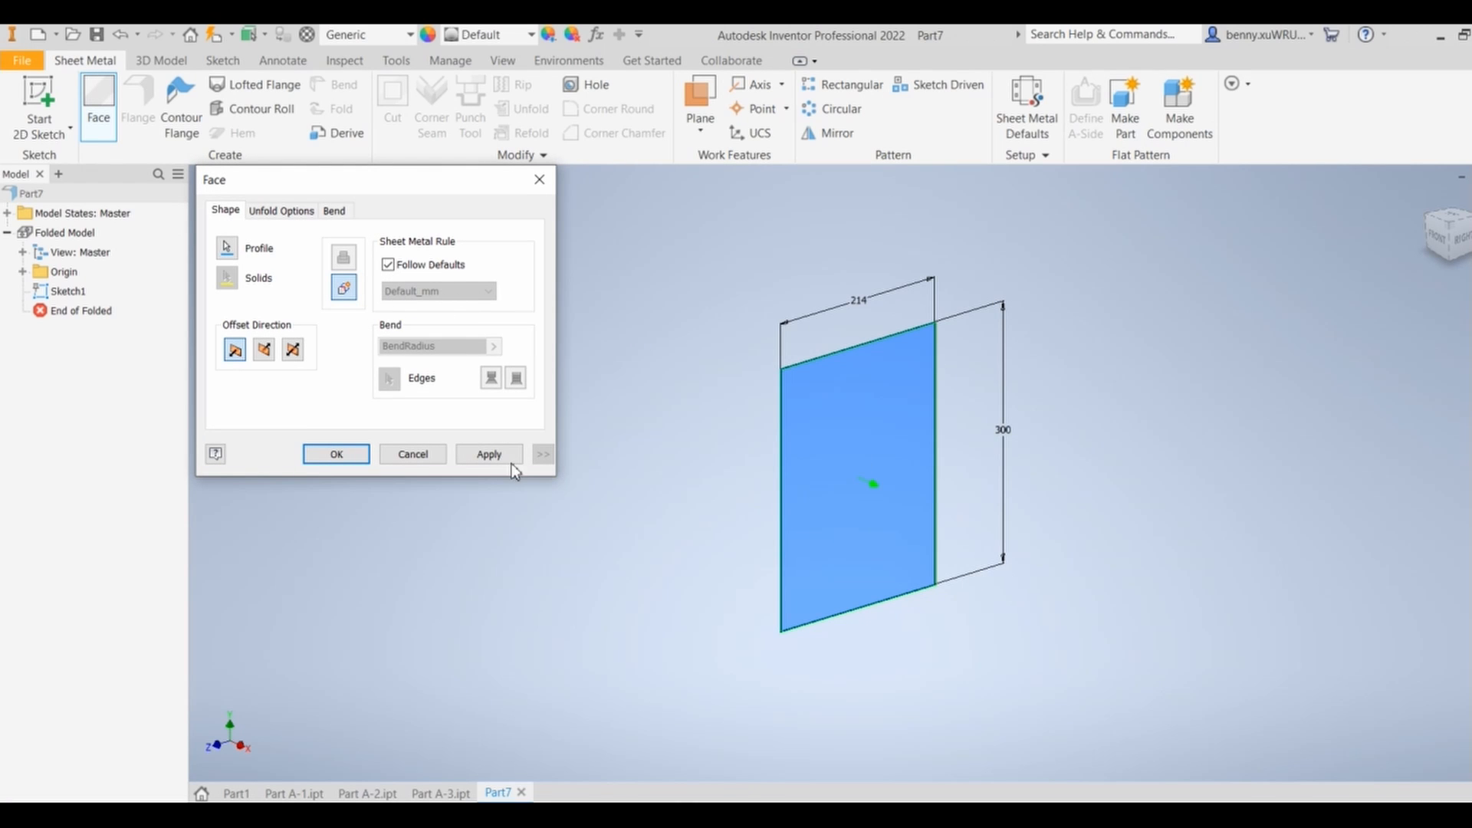
{"action": "left_click", "coordinate": [484, 456]}
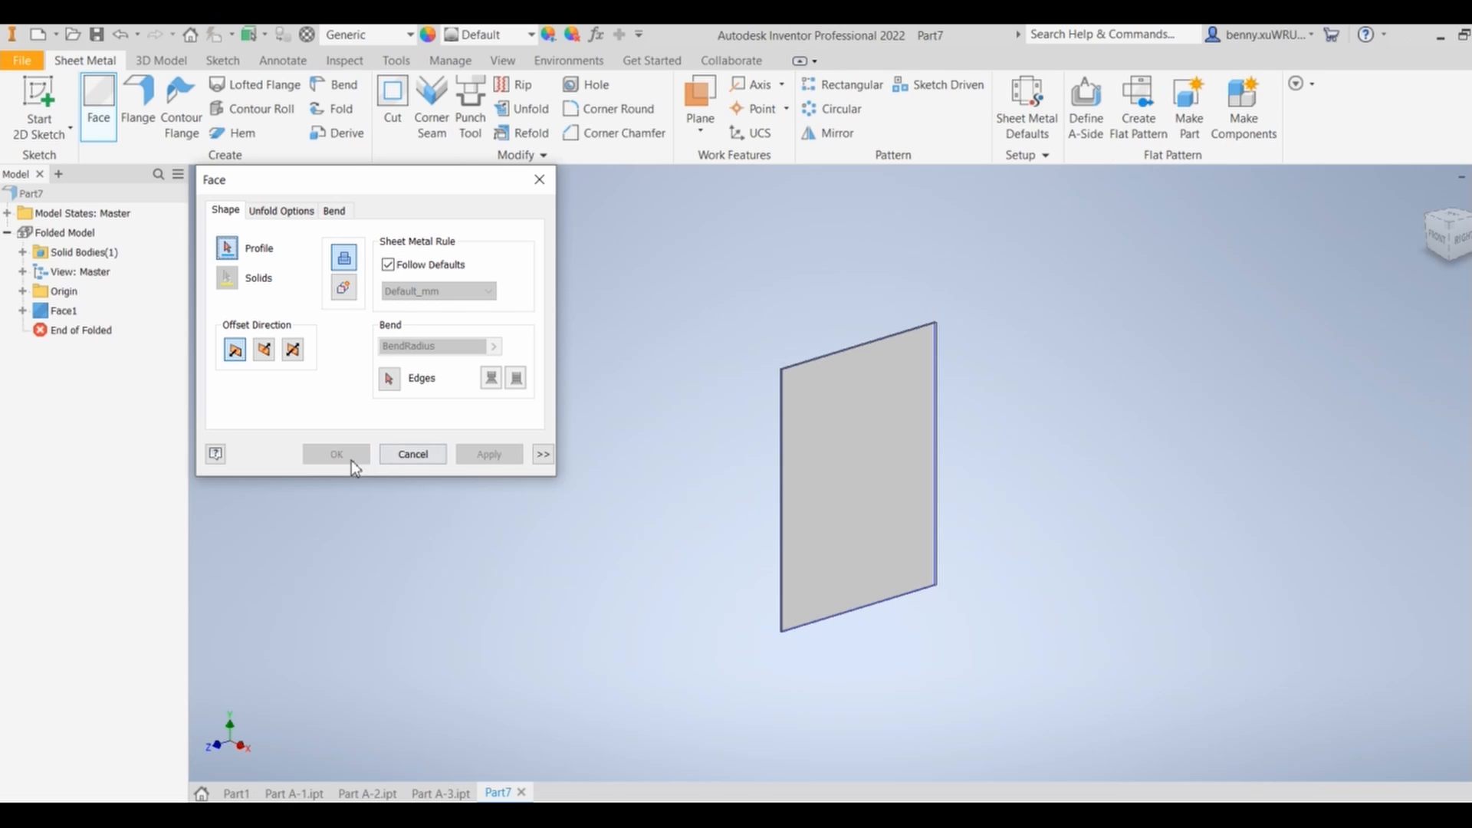
{"action": "left_click", "coordinate": [408, 453]}
{"action": "scroll", "coordinate": [713, 426], "scroll_direction": "down", "scroll_amount": 2}
{"action": "scroll", "coordinate": [721, 420], "scroll_direction": "up", "scroll_amount": 5}
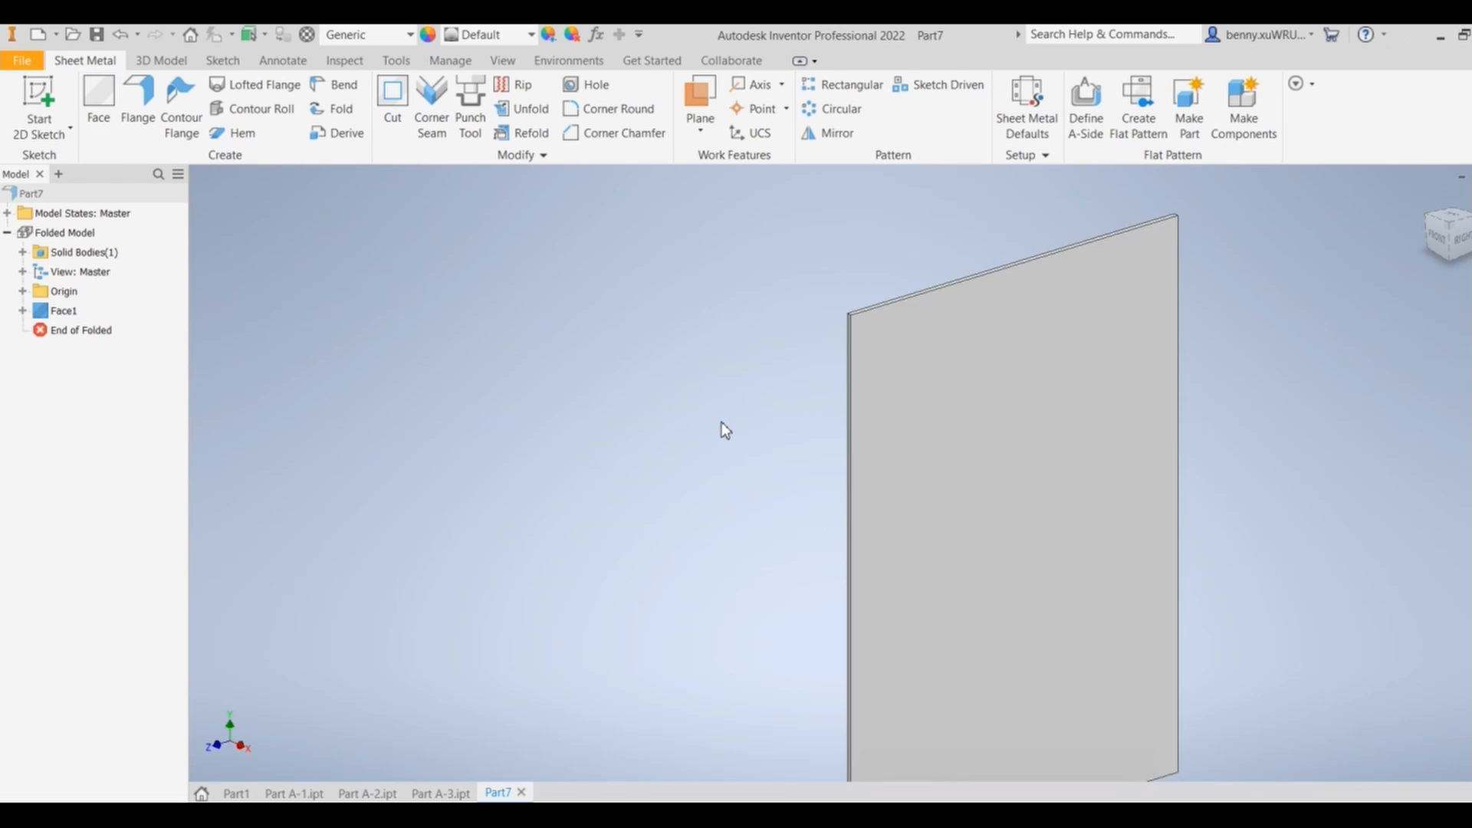
{"action": "scroll", "coordinate": [721, 422], "scroll_direction": "up", "scroll_amount": 3}
{"action": "scroll", "coordinate": [866, 383], "scroll_direction": "down", "scroll_amount": 6}
{"action": "middle_click_drag", "start_coordinate": [861, 388], "coordinate": [698, 450]}
{"action": "scroll", "coordinate": [713, 447], "scroll_direction": "up", "scroll_amount": 3}
Check the duct's side dimension in the worksheet and add a 142 mm flange at 90 degrees along the face's vertical edge
{"action": "left_click", "coordinate": [874, 814]}
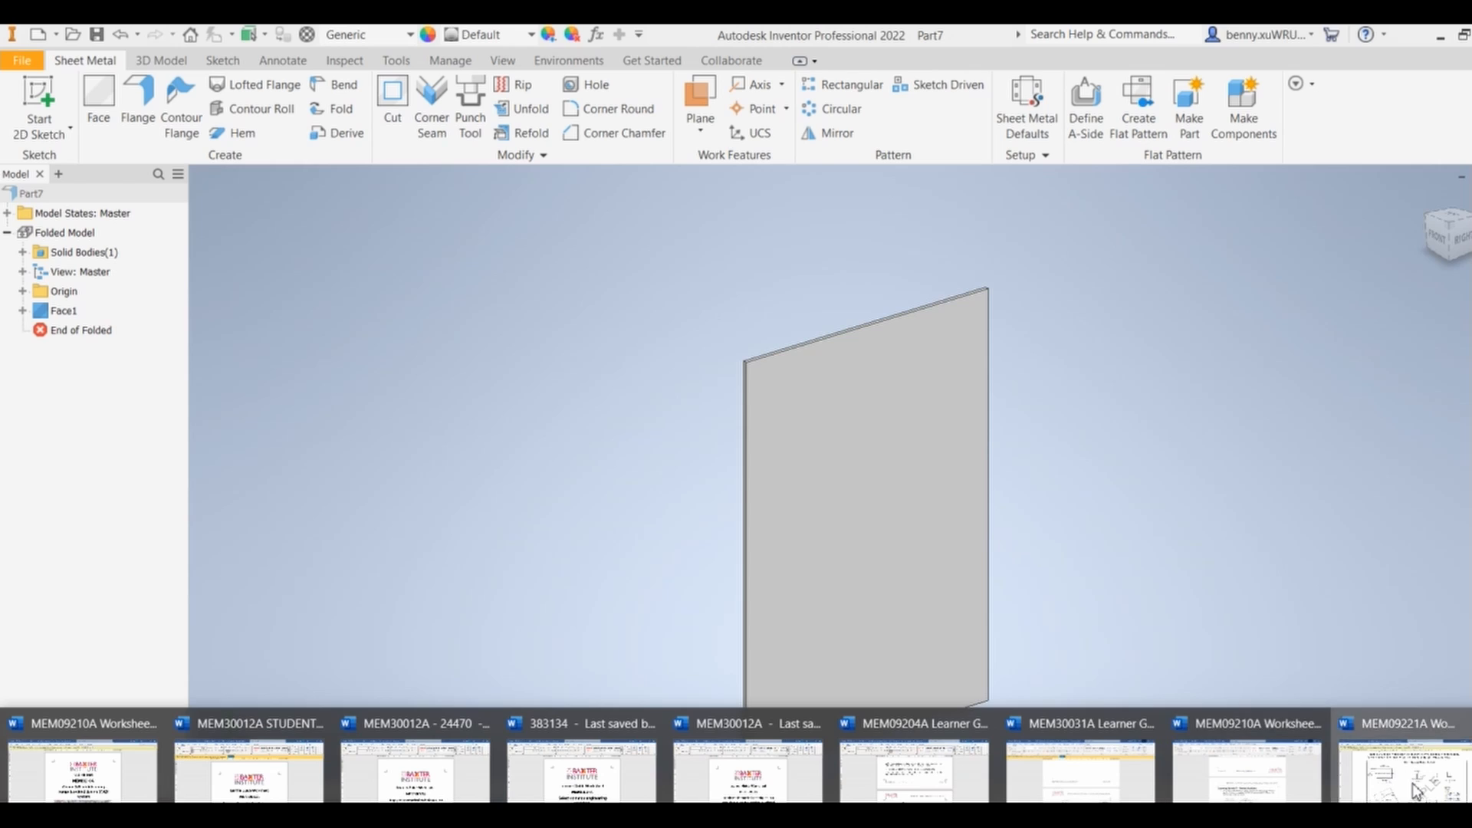
{"action": "left_click", "coordinate": [1416, 790]}
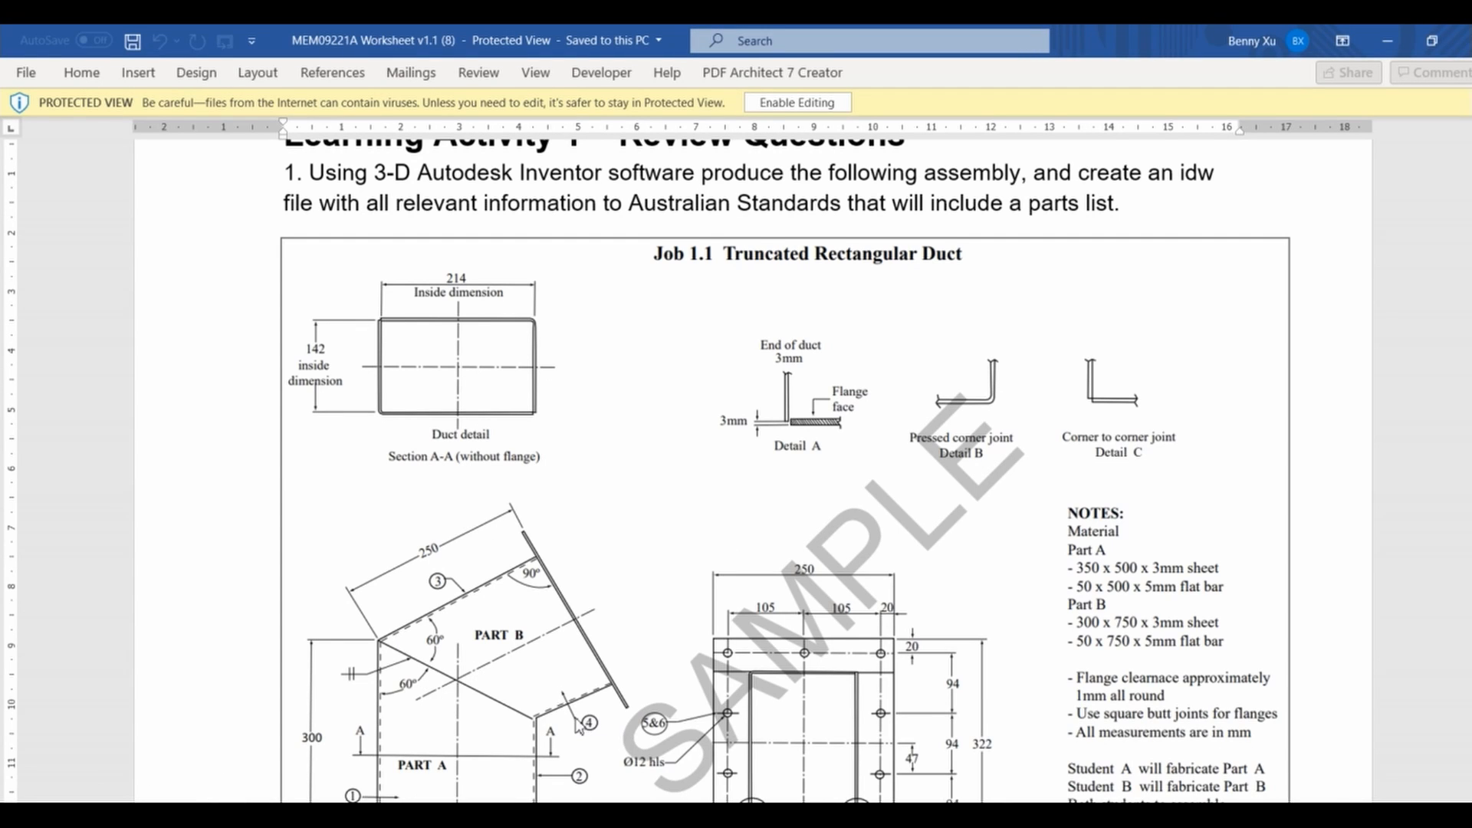
{"action": "scroll", "coordinate": [571, 727], "scroll_direction": "down", "scroll_amount": 2}
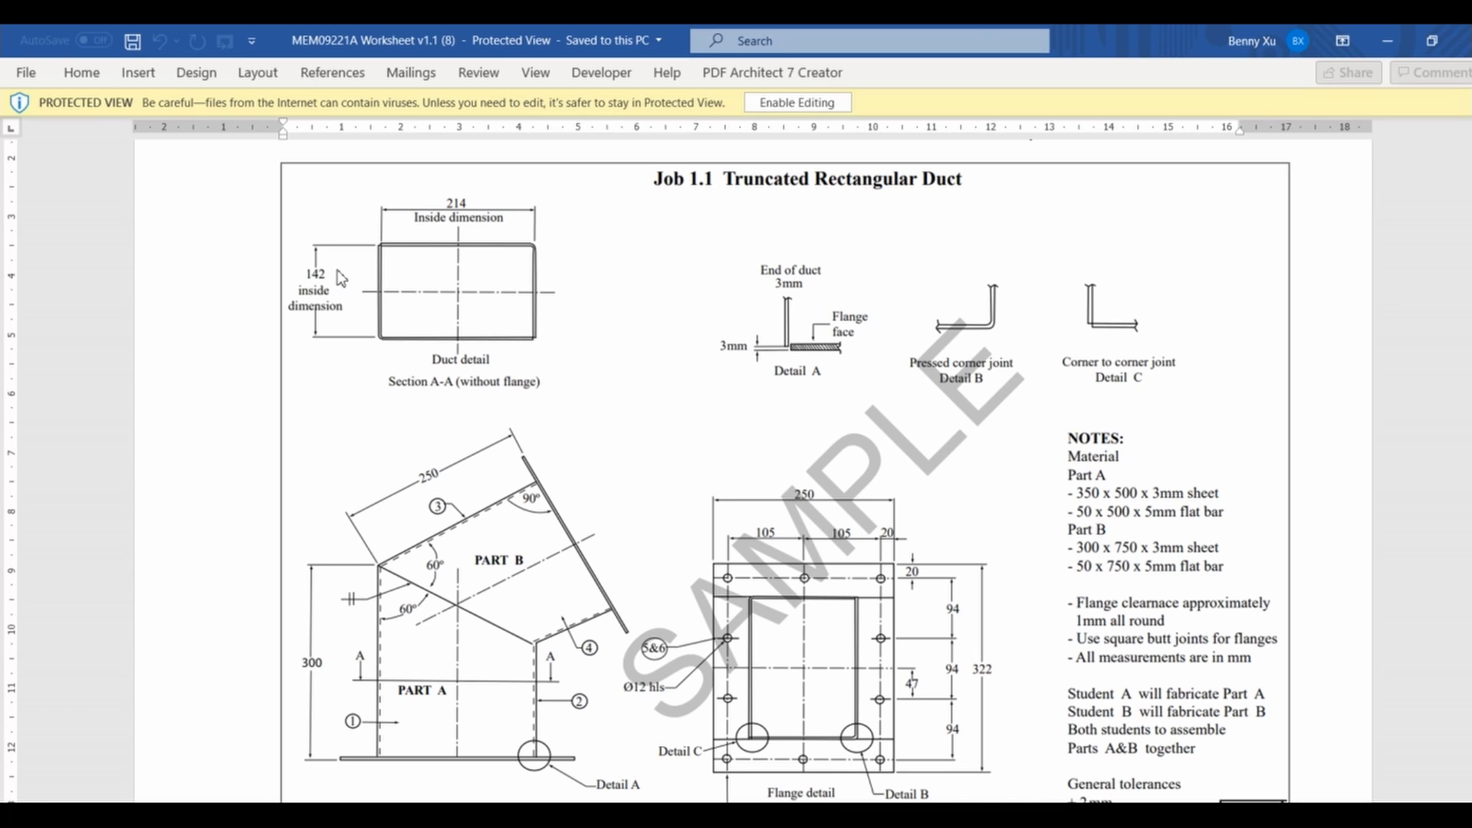
{"action": "left_click", "coordinate": [1389, 47]}
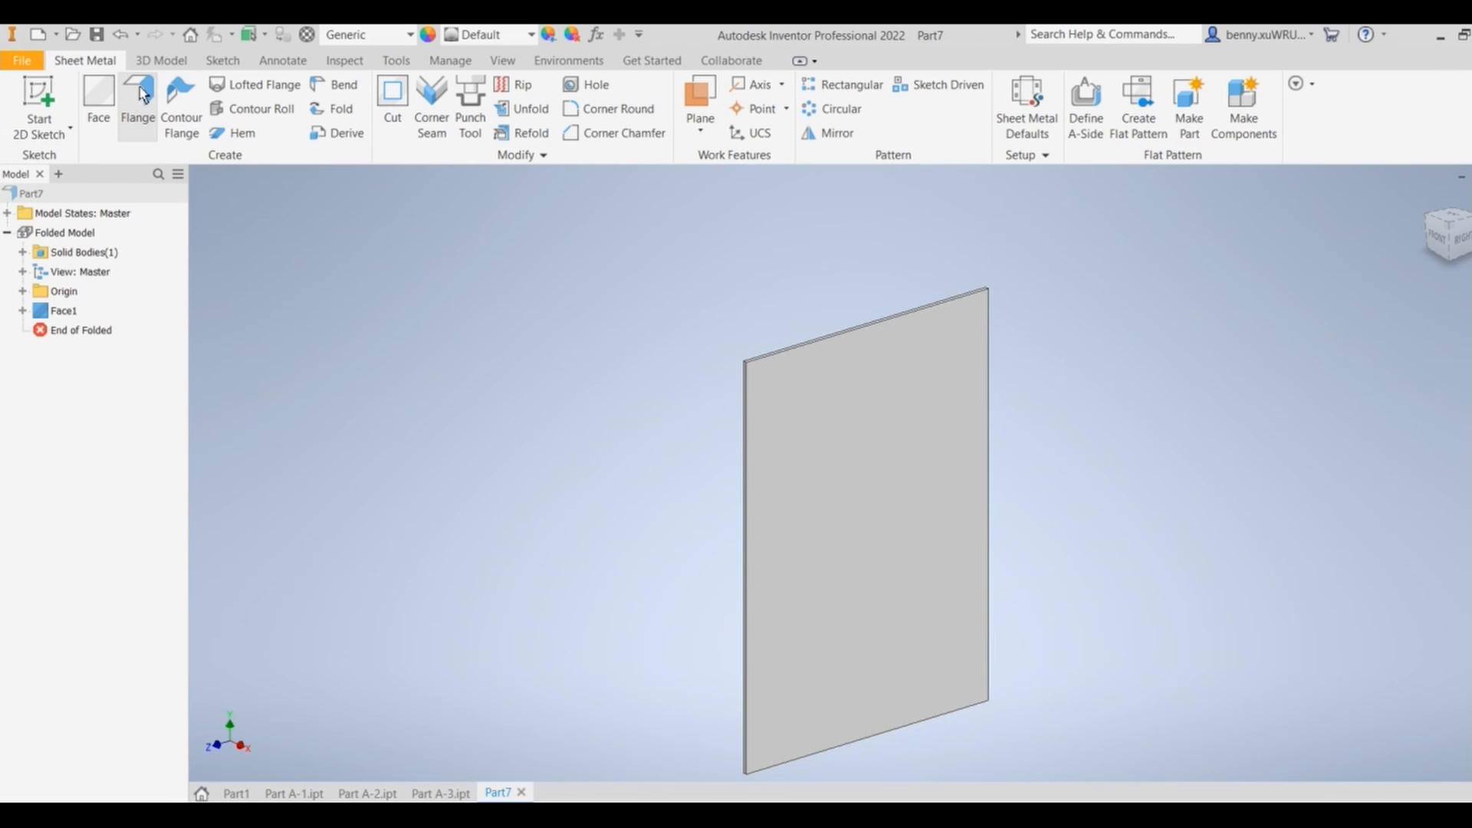
{"action": "left_click", "coordinate": [139, 100]}
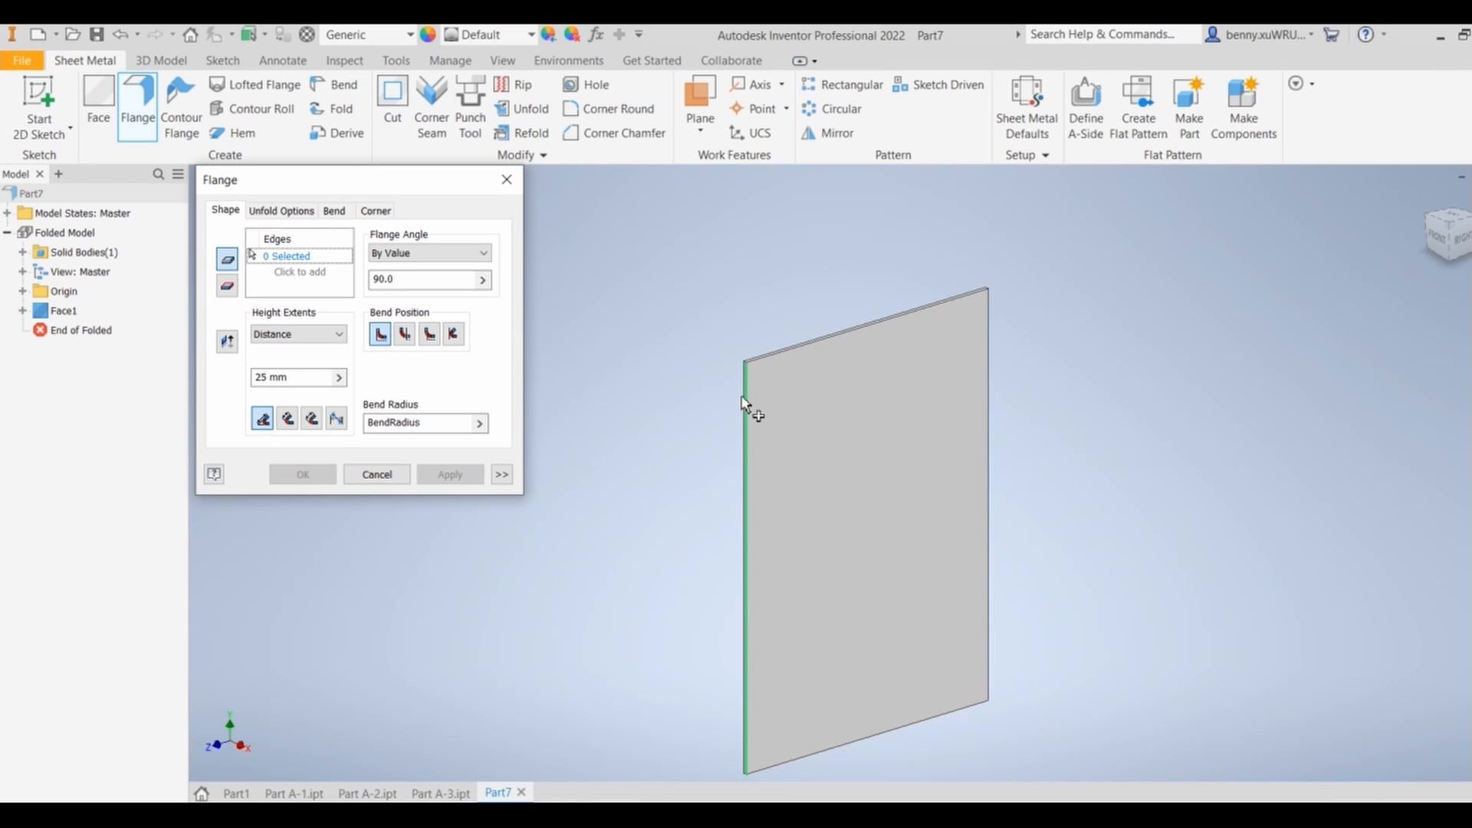
{"action": "left_click", "coordinate": [748, 403]}
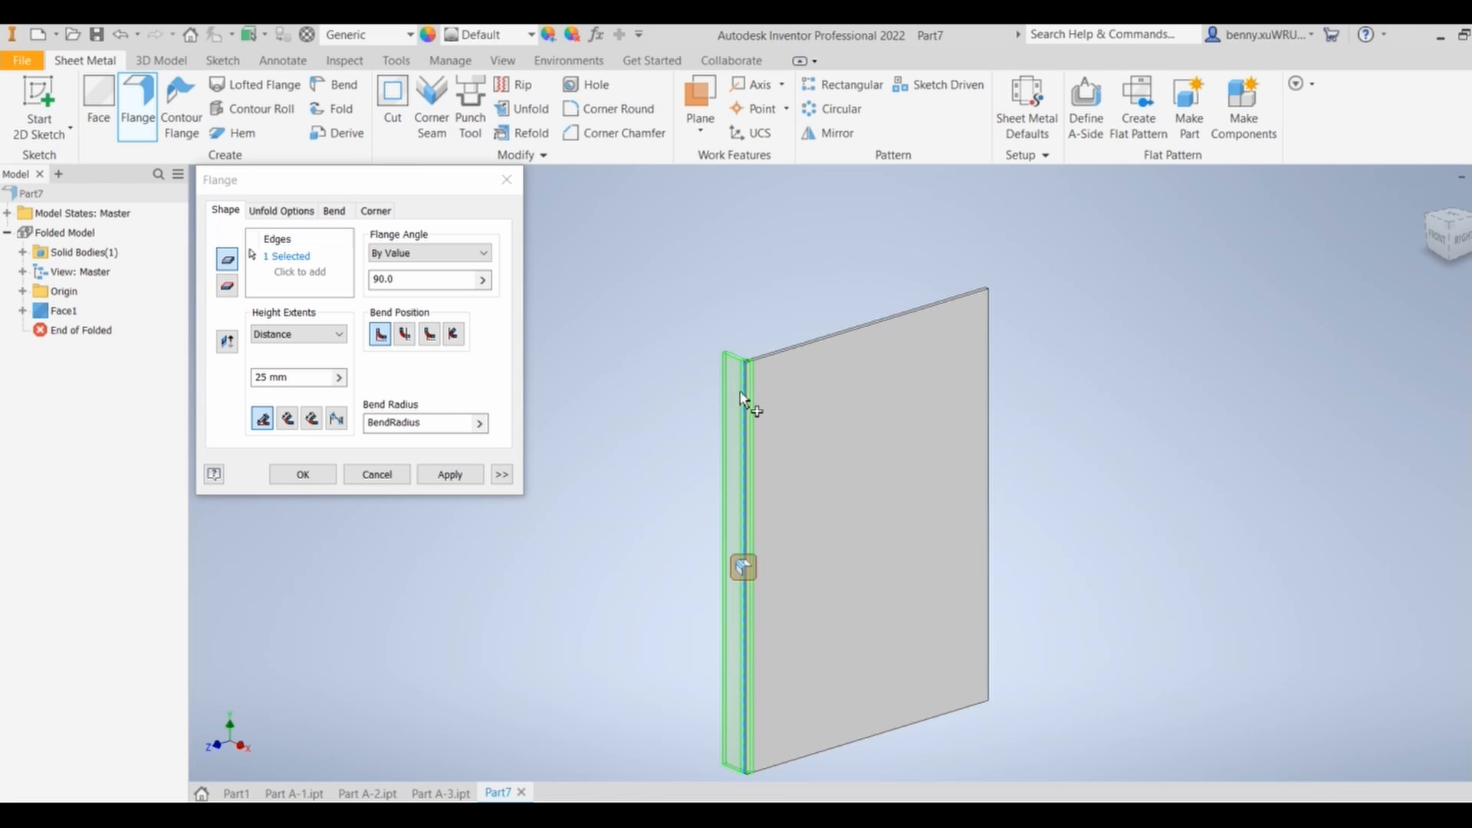
{"action": "double_click", "coordinate": [261, 377]}
{"action": "type", "text": "142"}
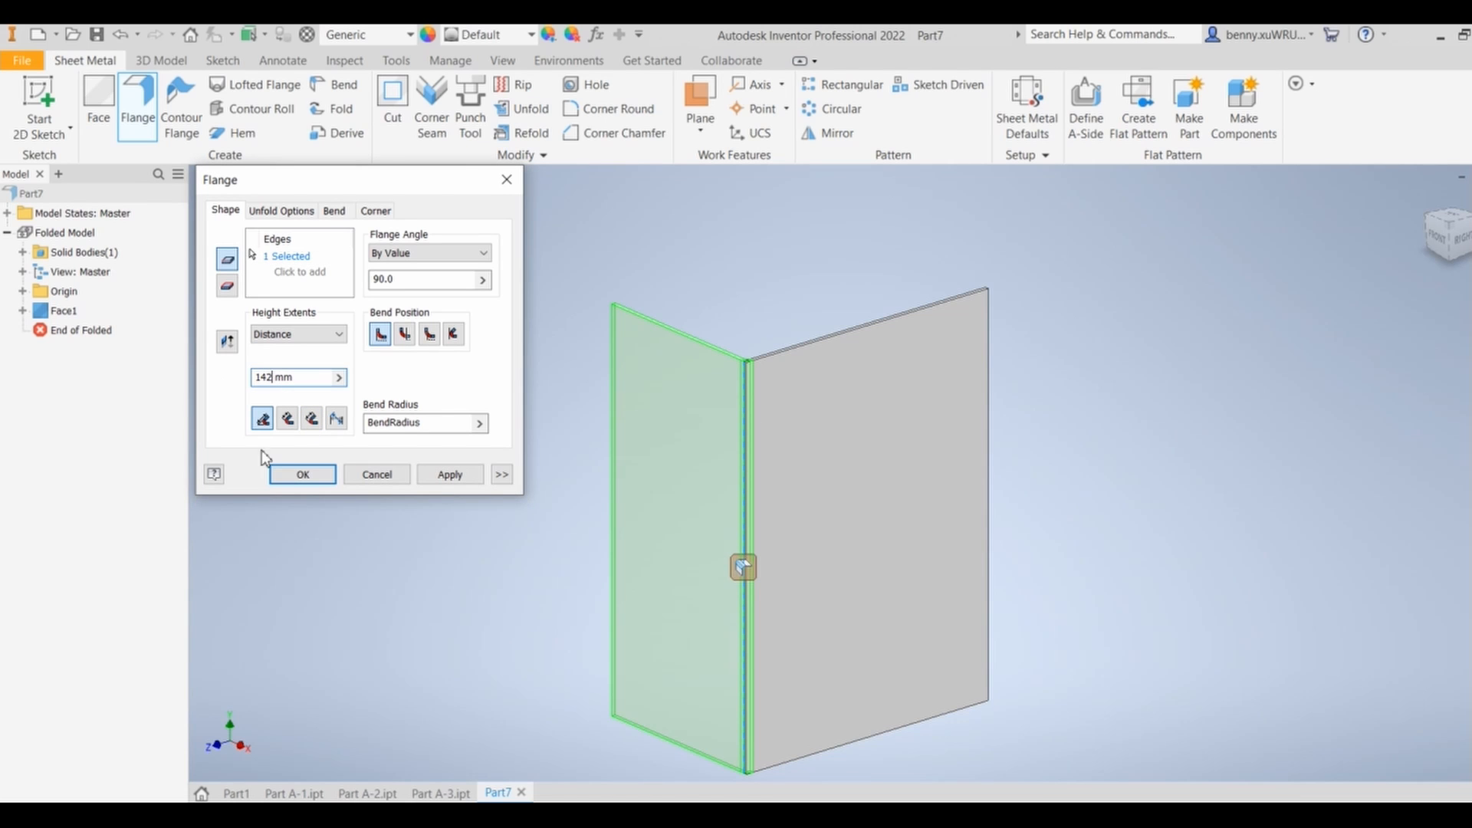
{"action": "left_click", "coordinate": [305, 475]}
Examine the bend and the flange's free edge from the outside, inside and above
{"action": "middle_click_drag", "start_coordinate": [1043, 437], "coordinate": [1041, 523], "text": "shift"}
{"action": "scroll", "coordinate": [1036, 528], "scroll_direction": "down", "scroll_amount": 3}
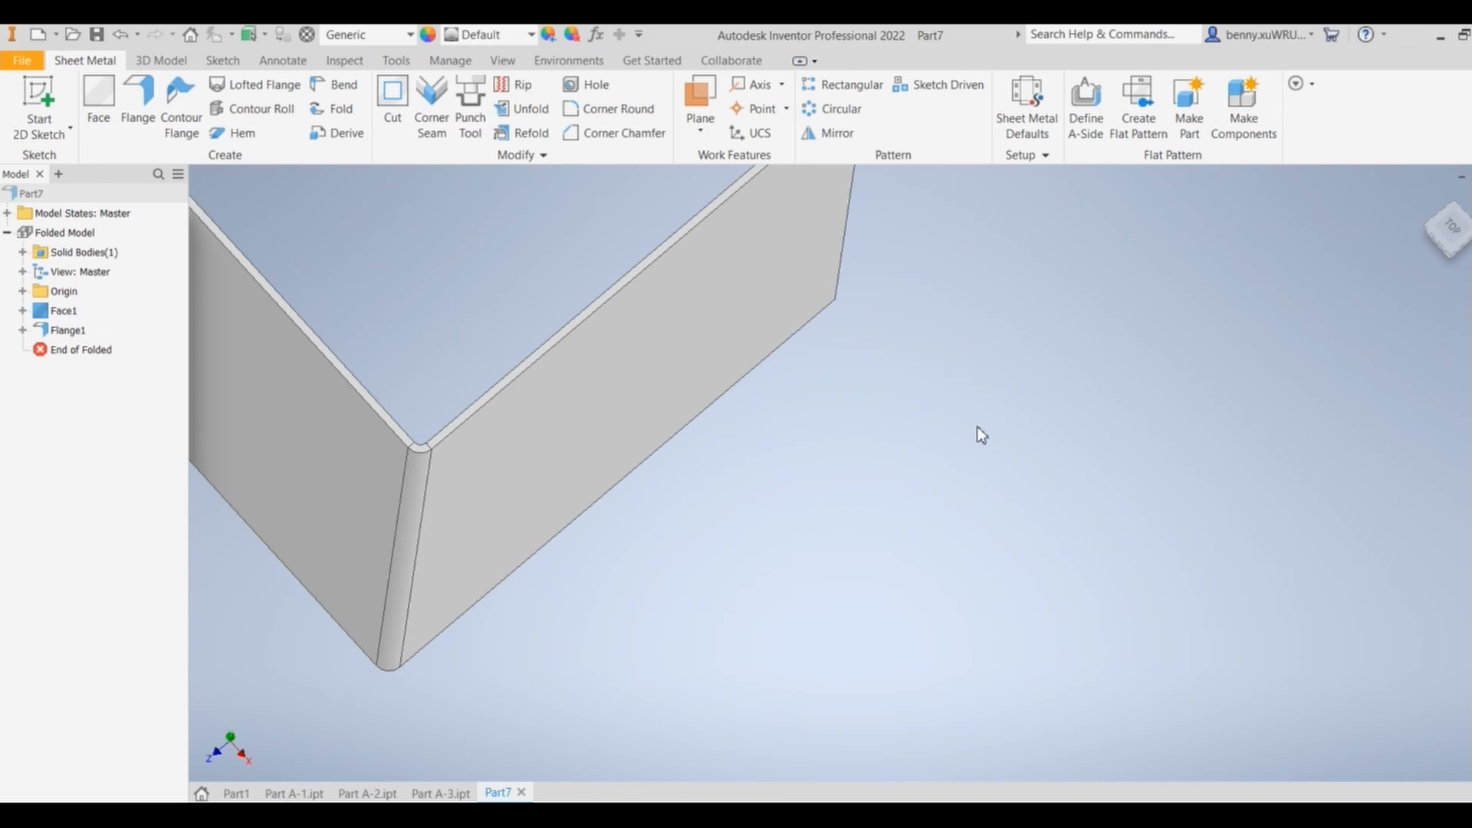
{"action": "scroll", "coordinate": [978, 427], "scroll_direction": "up", "scroll_amount": 5}
{"action": "middle_click_drag", "start_coordinate": [676, 566], "coordinate": [986, 516], "text": "shift"}
{"action": "scroll", "coordinate": [882, 537], "scroll_direction": "down", "scroll_amount": 3}
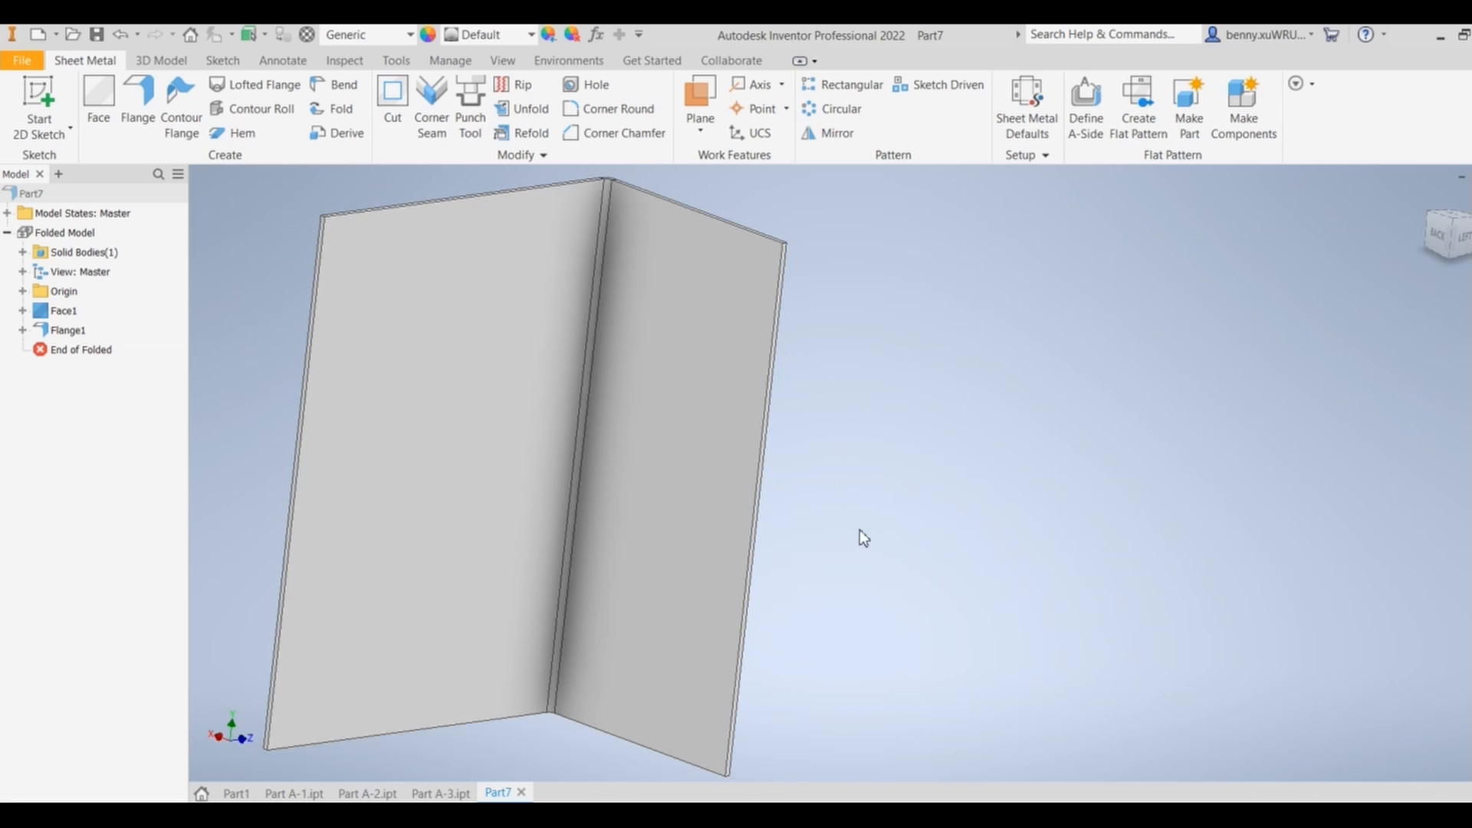
{"action": "middle_click_drag", "start_coordinate": [861, 535], "coordinate": [877, 568], "text": "shift"}
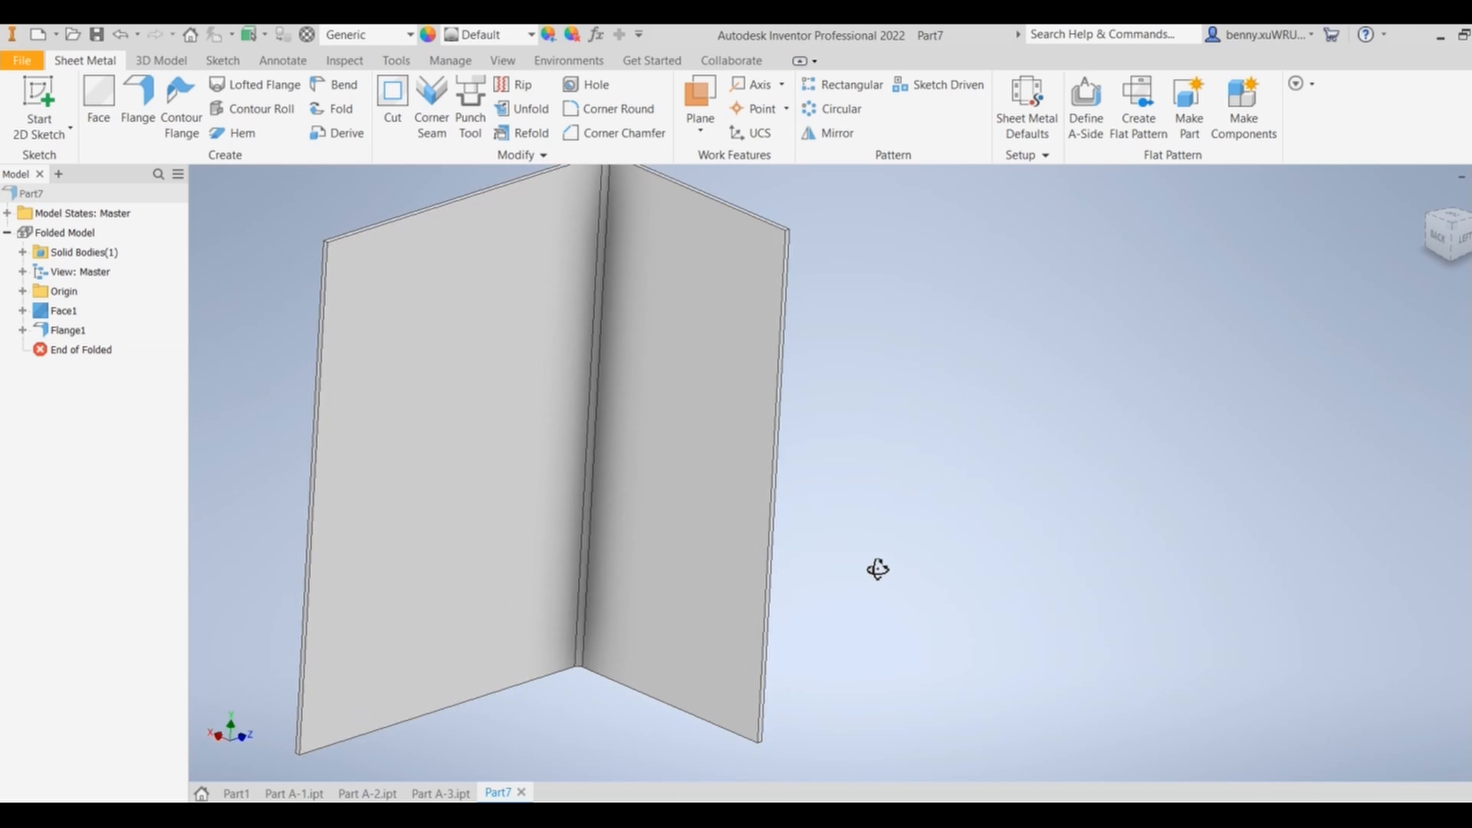
{"action": "scroll", "coordinate": [835, 404], "scroll_direction": "up", "scroll_amount": 3}
{"action": "scroll", "coordinate": [827, 345], "scroll_direction": "down", "scroll_amount": 5}
{"action": "middle_click_drag", "start_coordinate": [826, 345], "coordinate": [1176, 749], "text": "shift"}
{"action": "scroll", "coordinate": [810, 343], "scroll_direction": "down", "scroll_amount": 3}
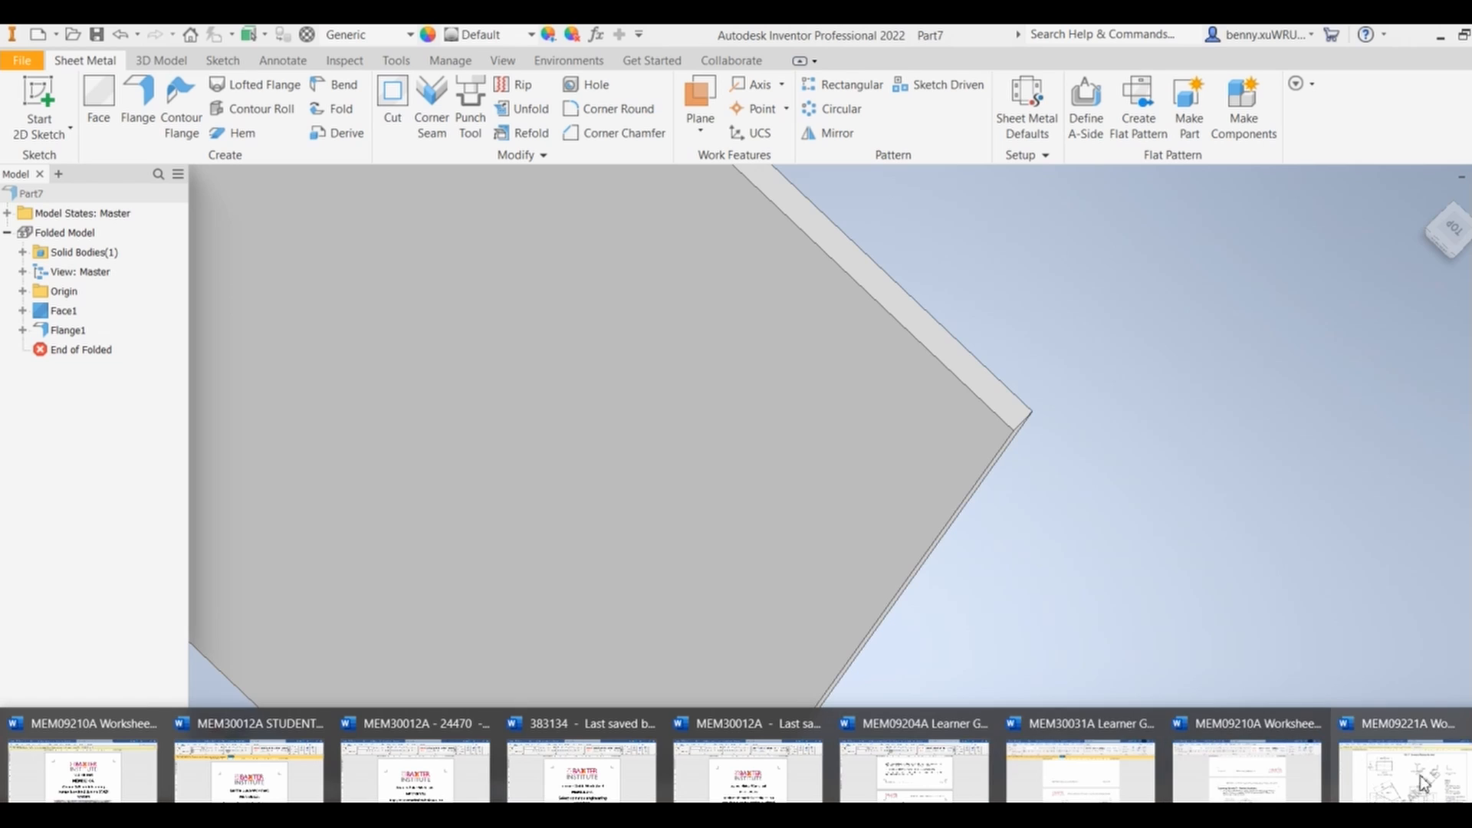
Check the duct section in the worksheet and start a 2D sketch on the narrow face at the flange's free edge
{"action": "left_click", "coordinate": [1415, 766]}
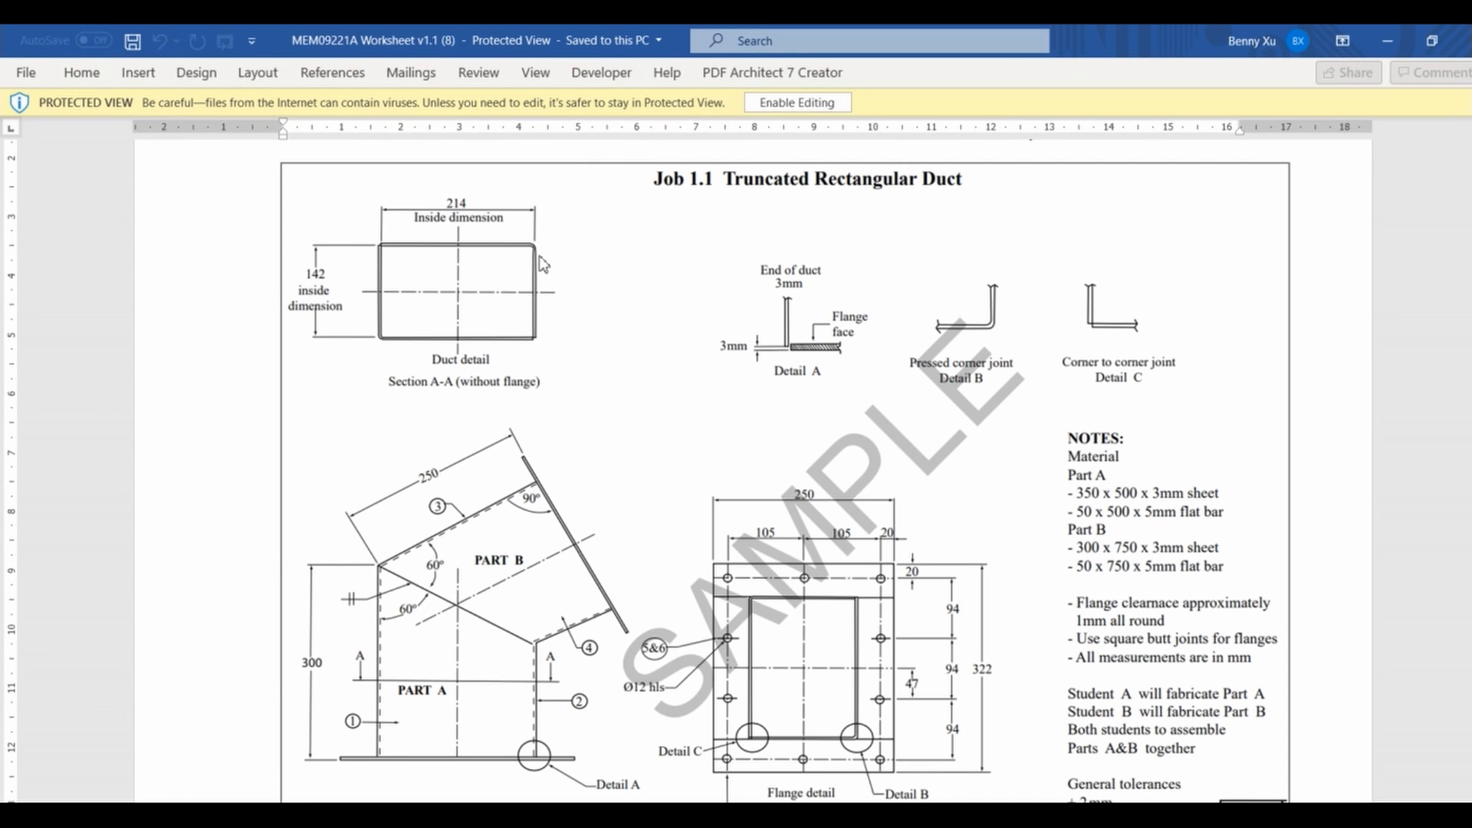
{"action": "left_click", "coordinate": [1391, 43]}
{"action": "mouse_move", "coordinate": [1060, 461]}
{"action": "middle_mouse_down", "text": "shift"}
{"action": "mouse_move", "coordinate": [1025, 430]}
{"action": "mouse_move", "coordinate": [1032, 460]}
{"action": "middle_mouse_up", "text": "shift"}
{"action": "left_click", "coordinate": [1020, 455]}
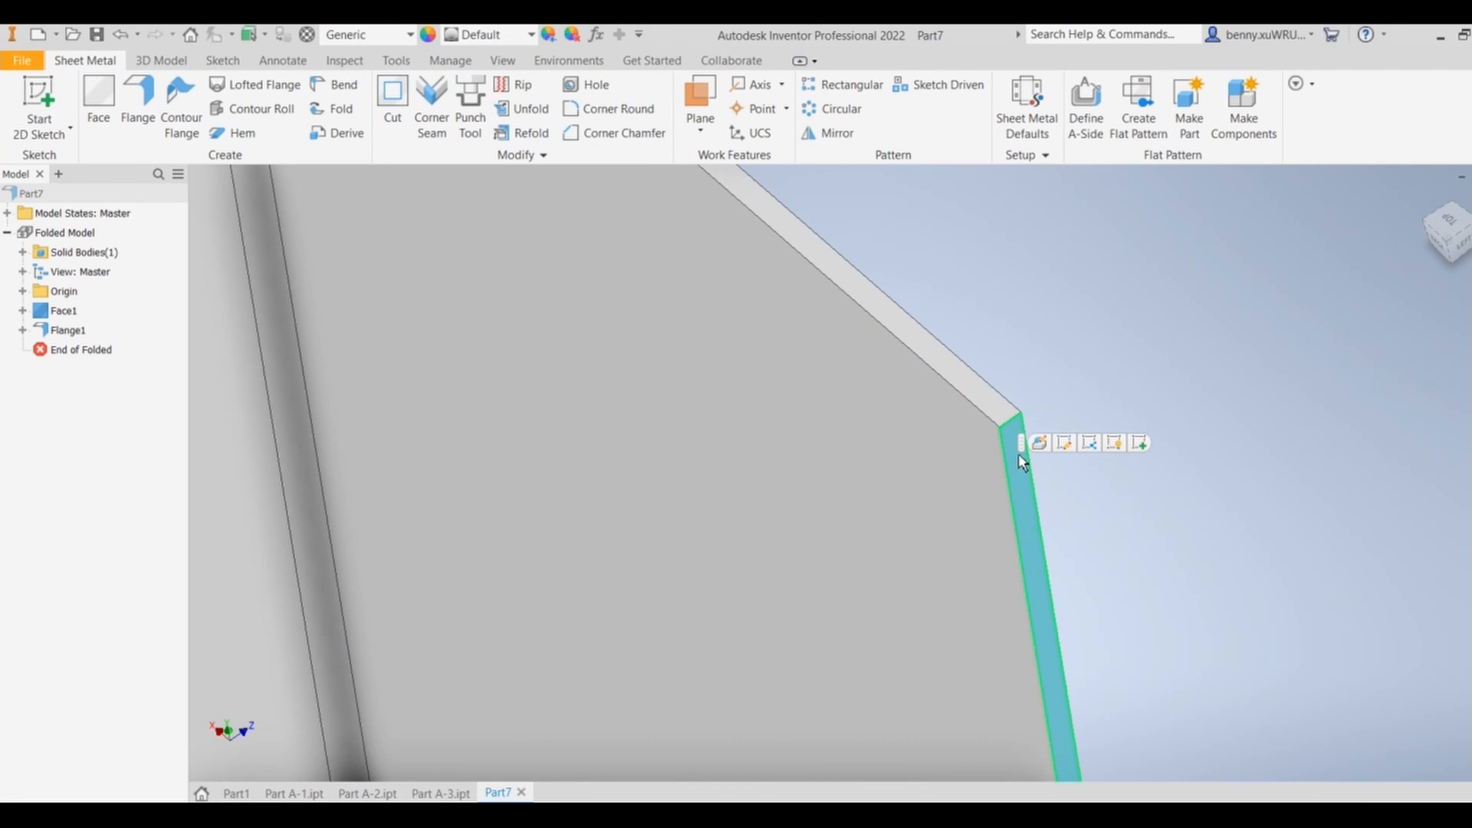
{"action": "left_click", "coordinate": [1140, 443]}
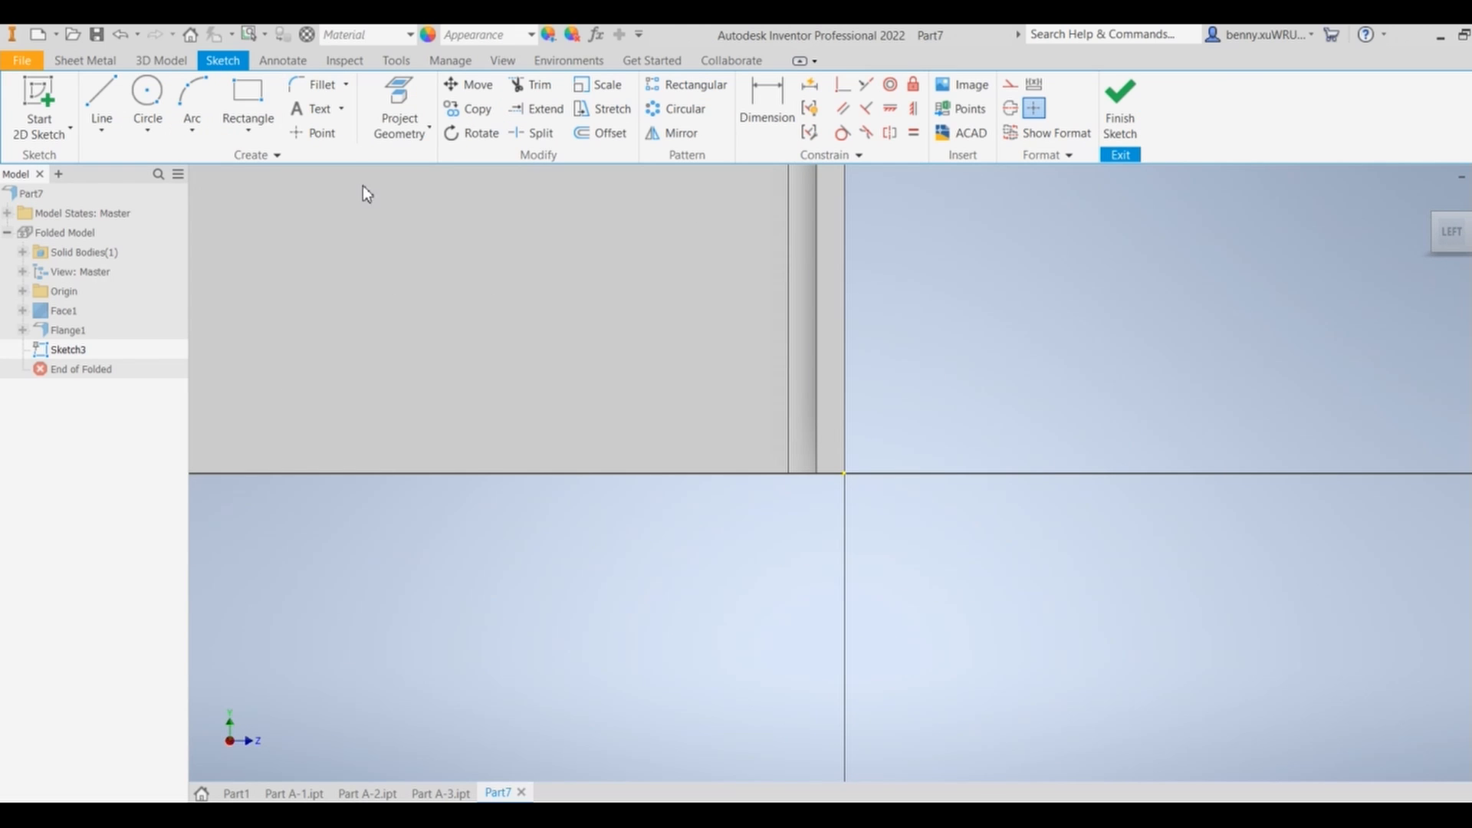
Sketch a rectangle 214 mm wide and 300 mm high from the narrow face's inner lower corner and finish the sketch
{"action": "left_click", "coordinate": [817, 474]}
{"action": "middle_click_drag", "start_coordinate": [455, 323], "coordinate": [515, 345]}
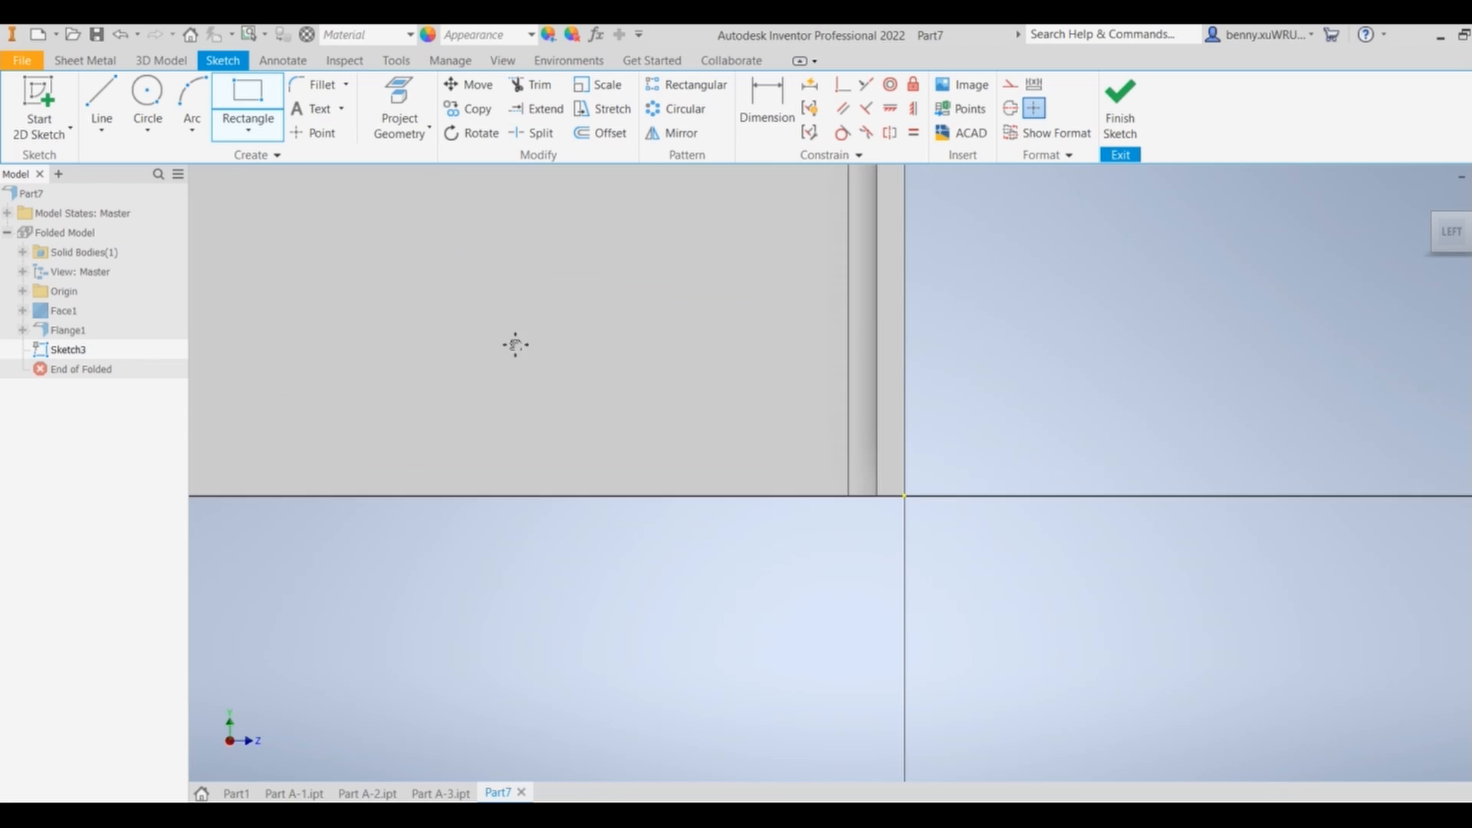
{"action": "type", "text": "214"}
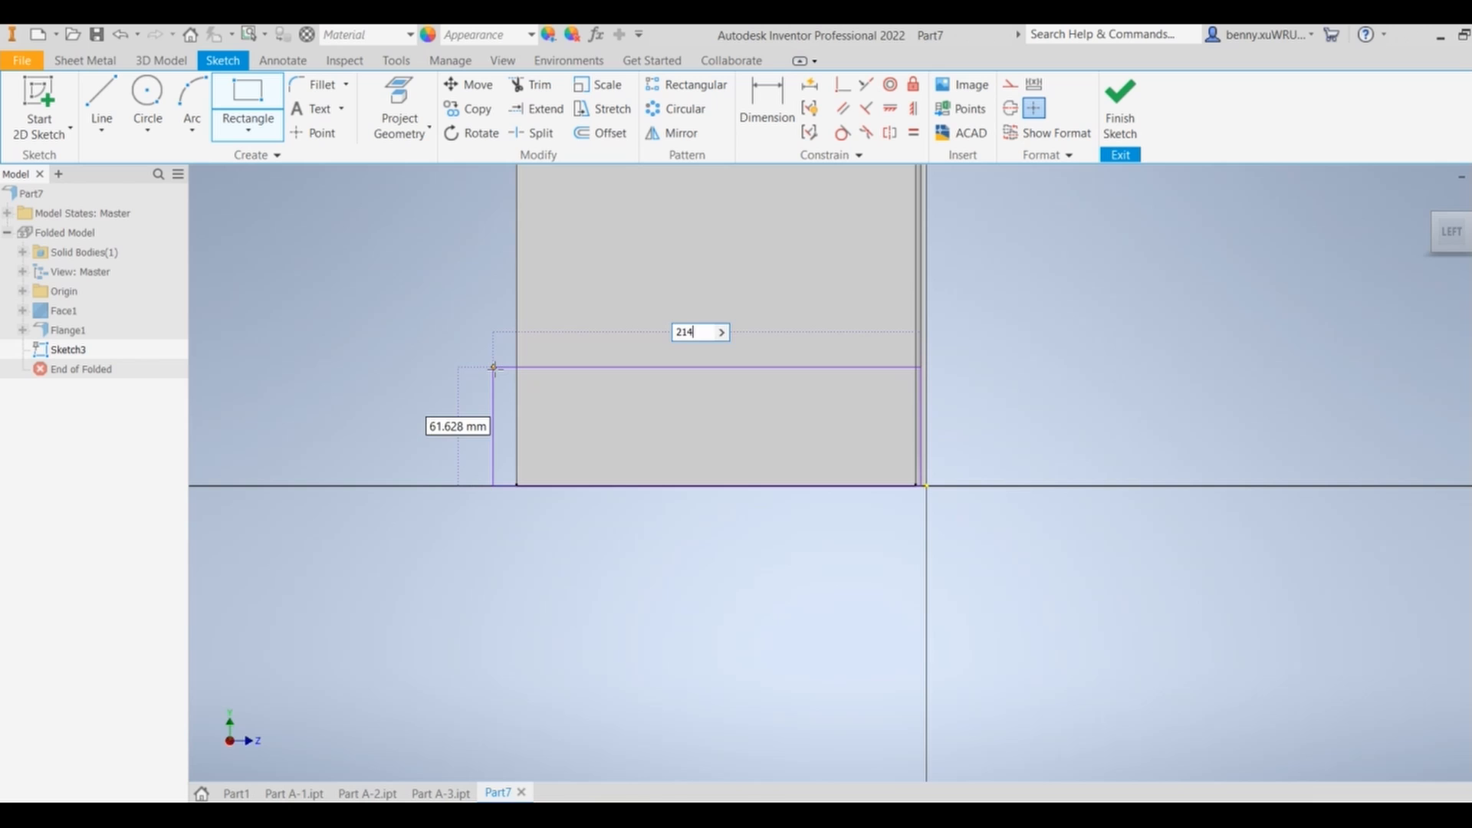
{"action": "key", "text": "Tab"}
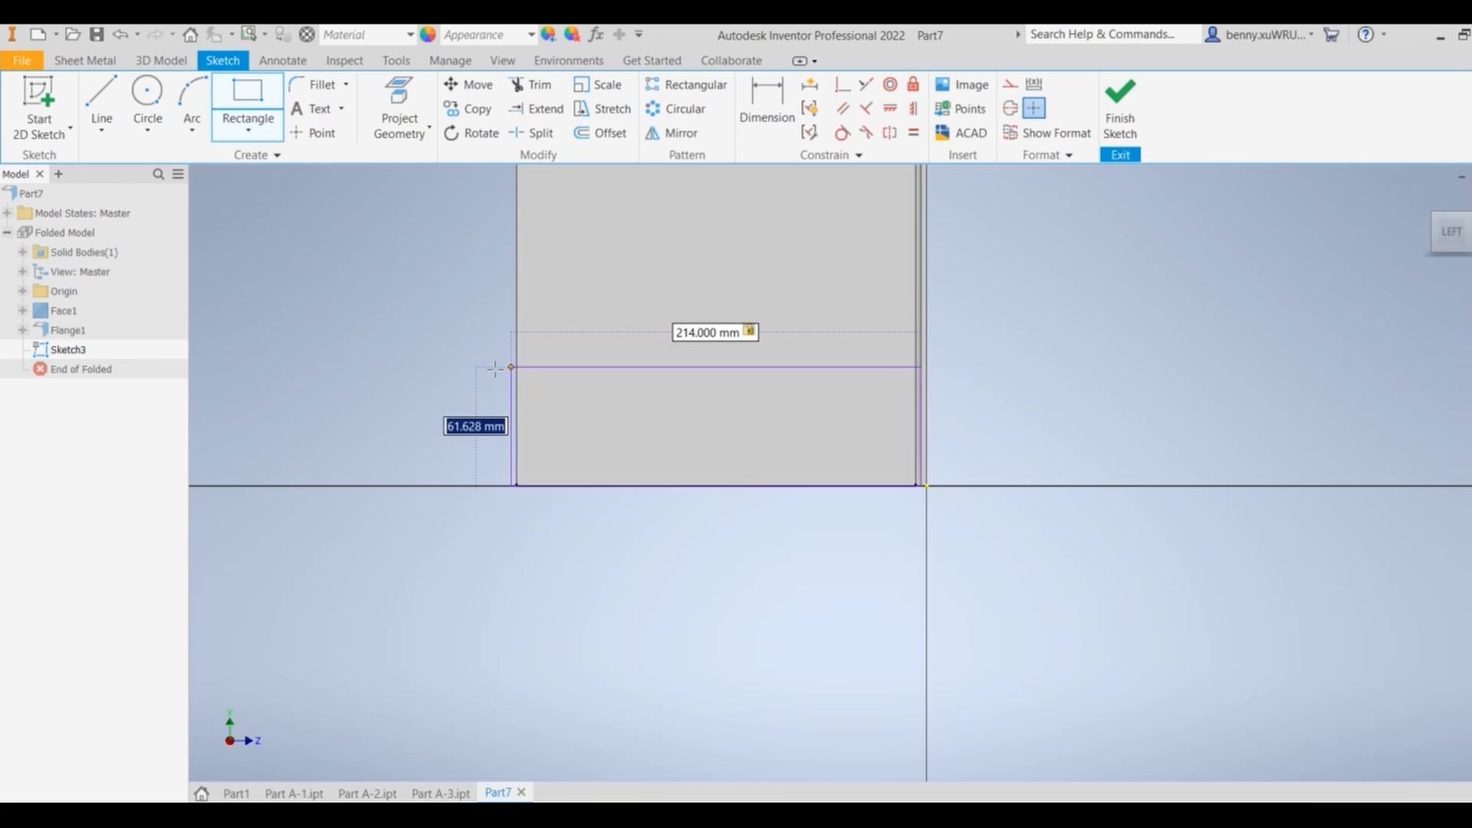
{"action": "type", "text": "300"}
{"action": "key", "text": "Return"}
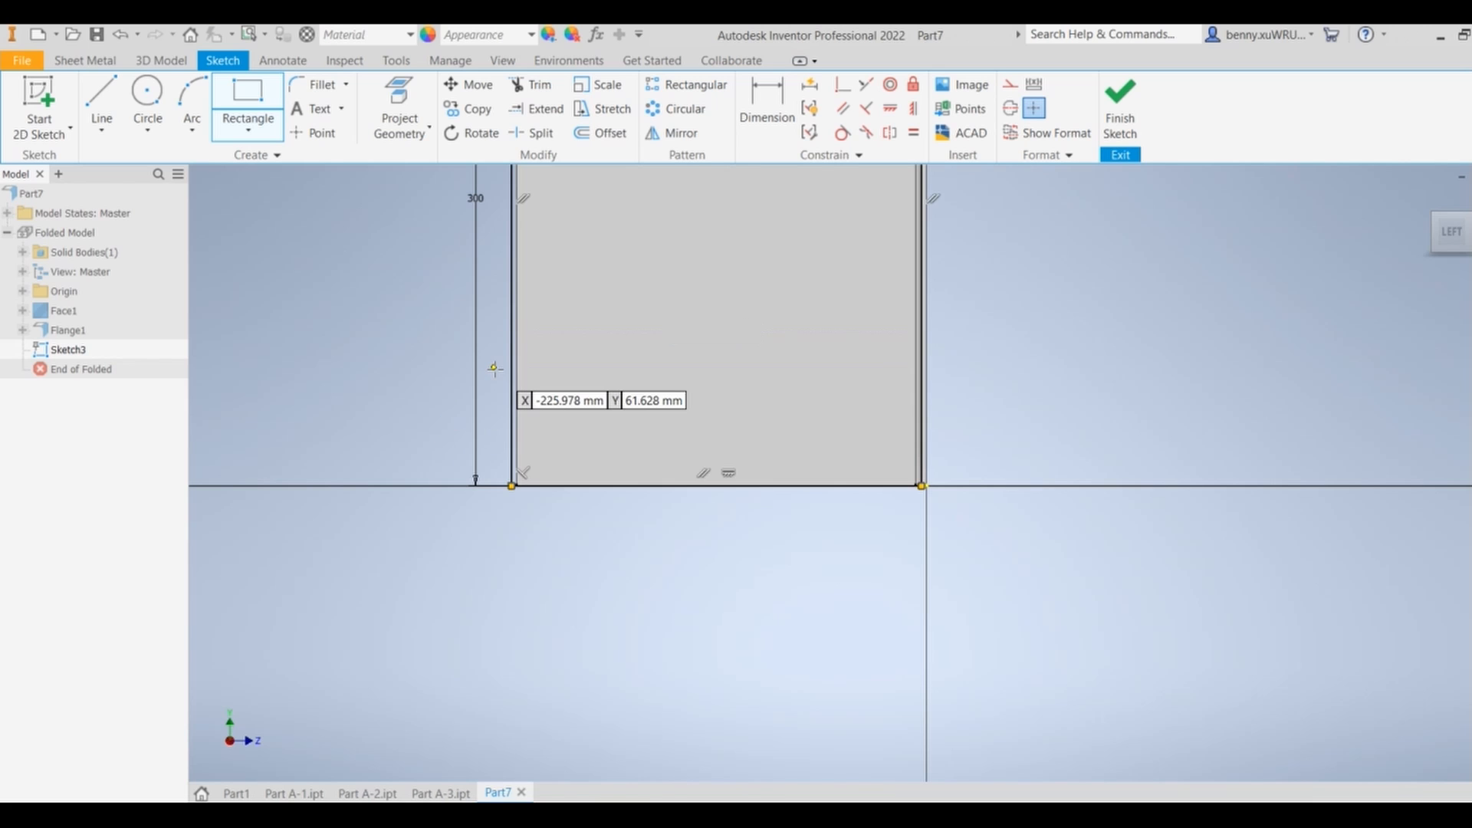
{"action": "scroll", "coordinate": [495, 369], "scroll_direction": "up", "scroll_amount": 5}
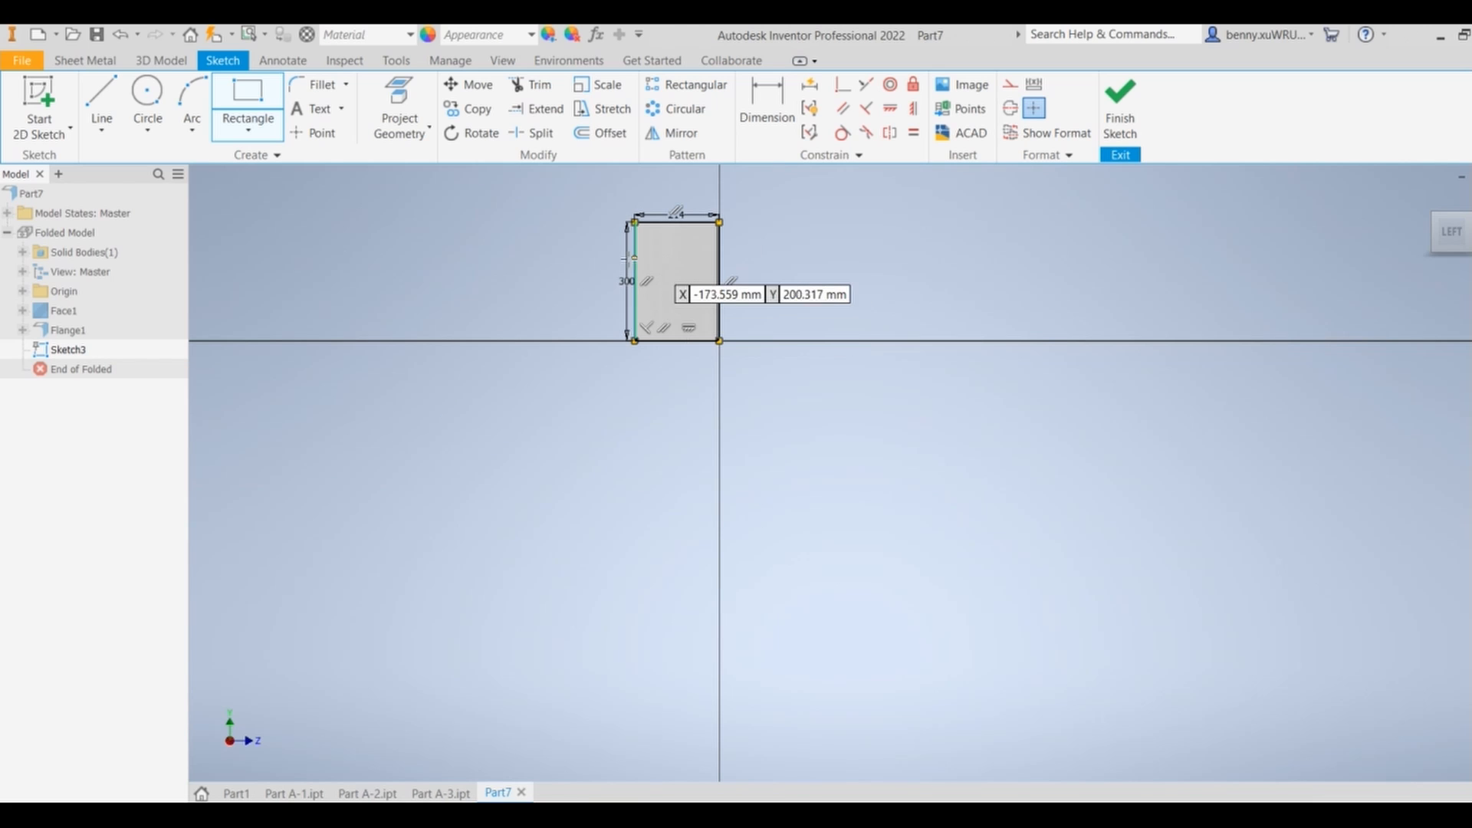
{"action": "key", "text": "Escape"}
{"action": "scroll", "coordinate": [668, 204], "scroll_direction": "down", "scroll_amount": 4}
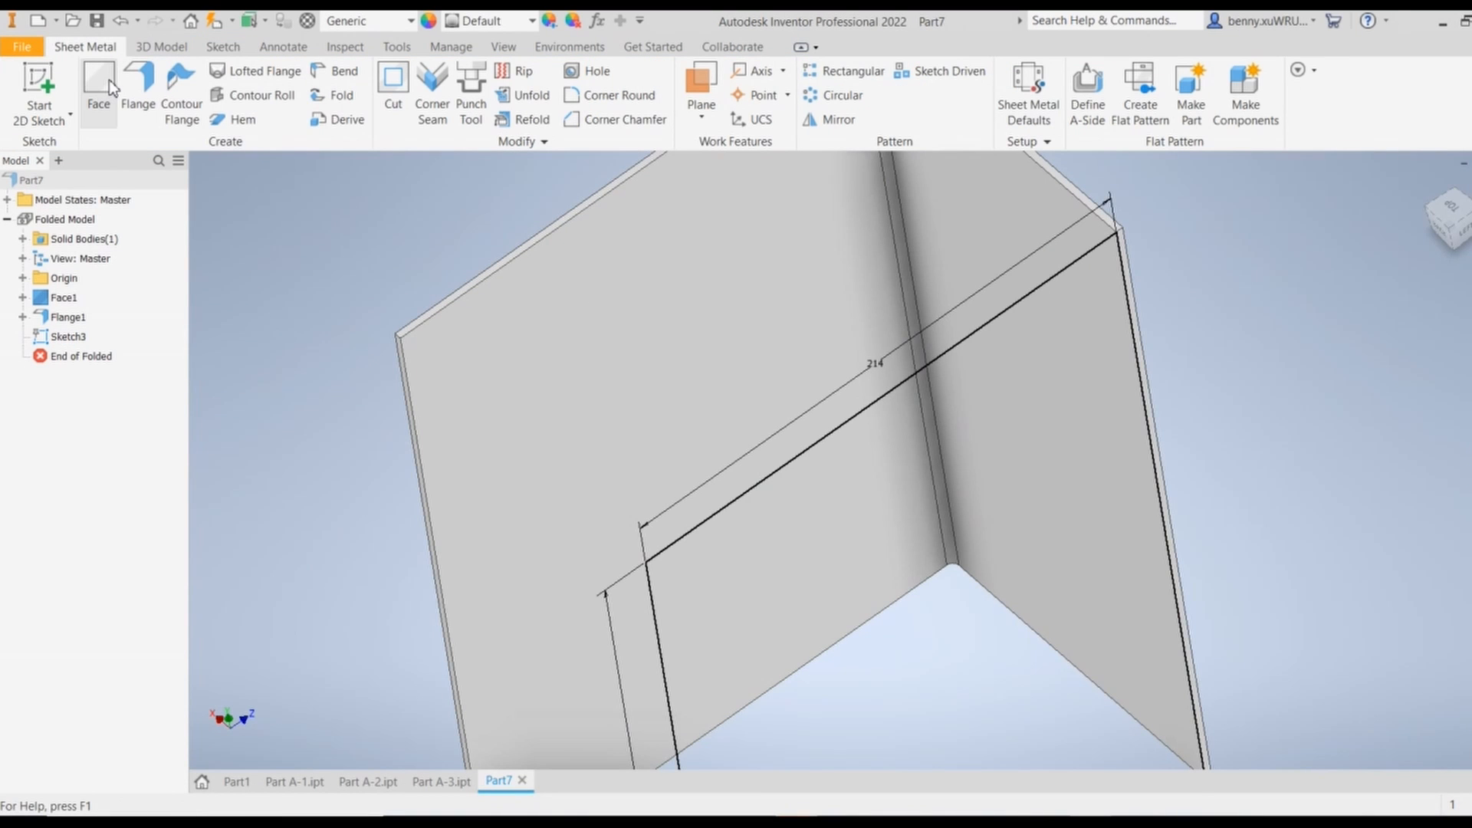
Try to create a face from the rectangle joined to the existing body with the default offset direction, and undo it
{"action": "left_click", "coordinate": [100, 80]}
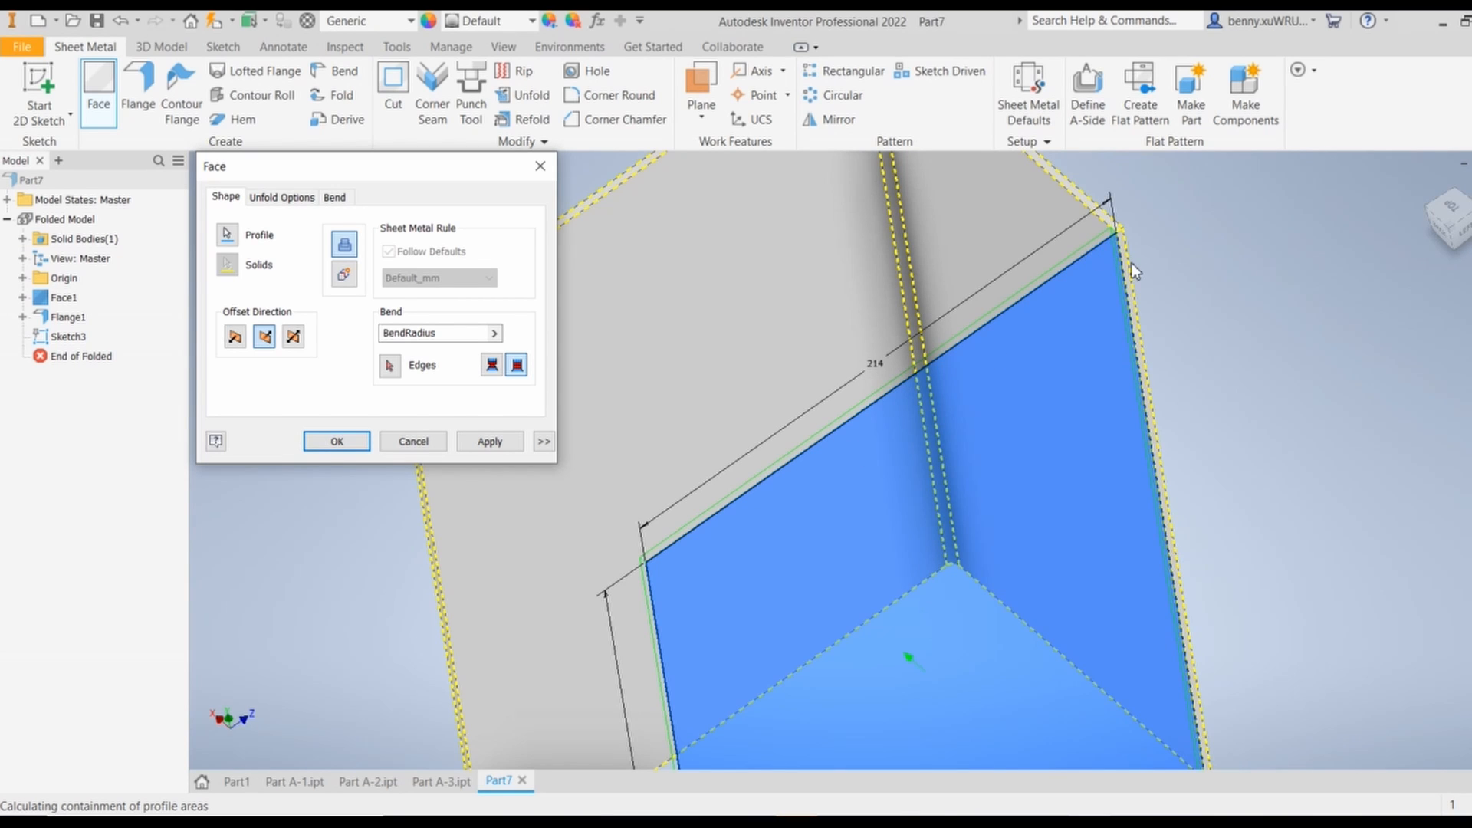
{"action": "middle_click_drag", "start_coordinate": [1162, 259], "coordinate": [1164, 289], "text": "shift"}
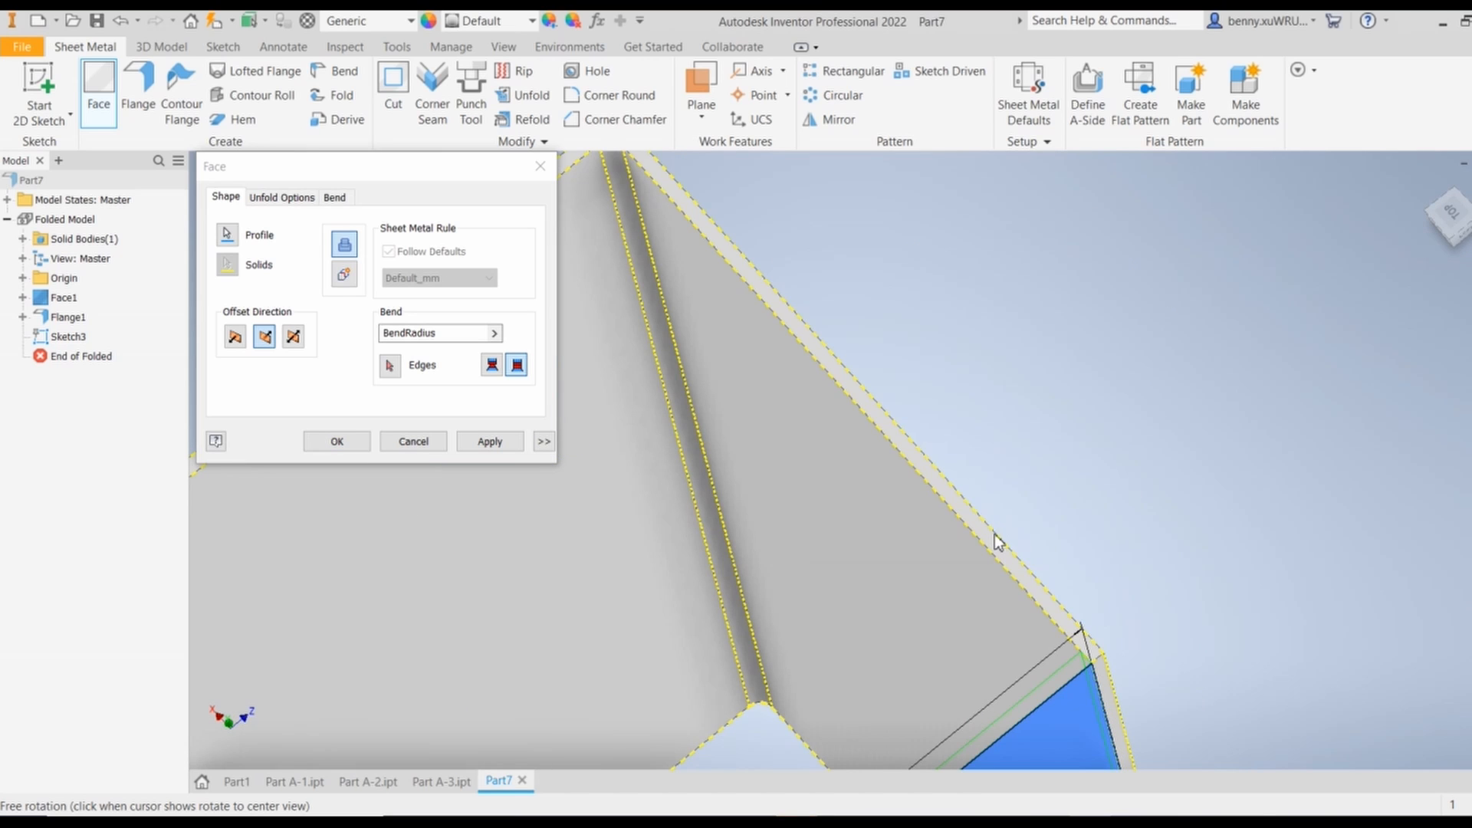
{"action": "left_click", "coordinate": [496, 445]}
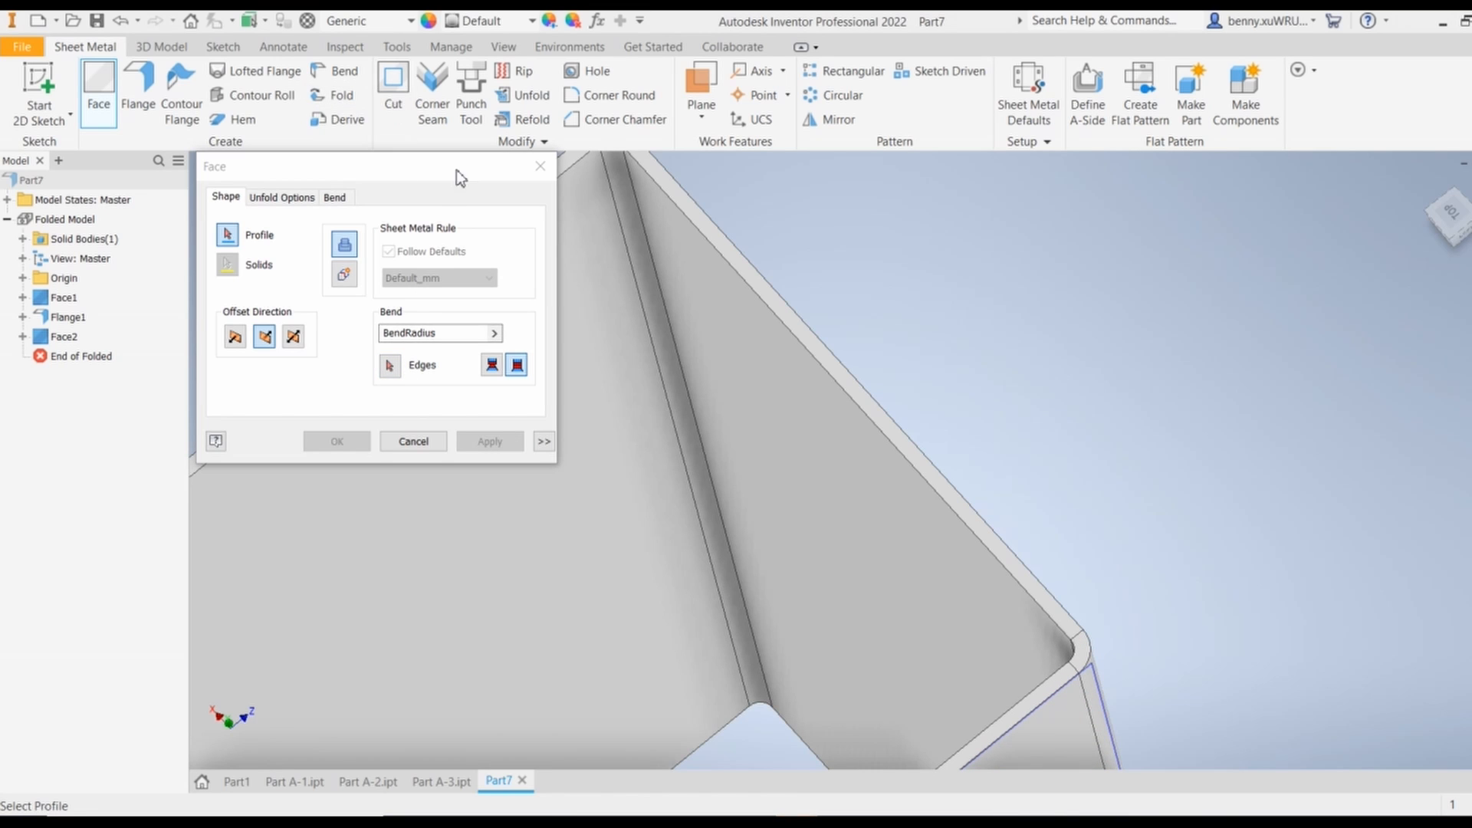
{"action": "left_click", "coordinate": [540, 165]}
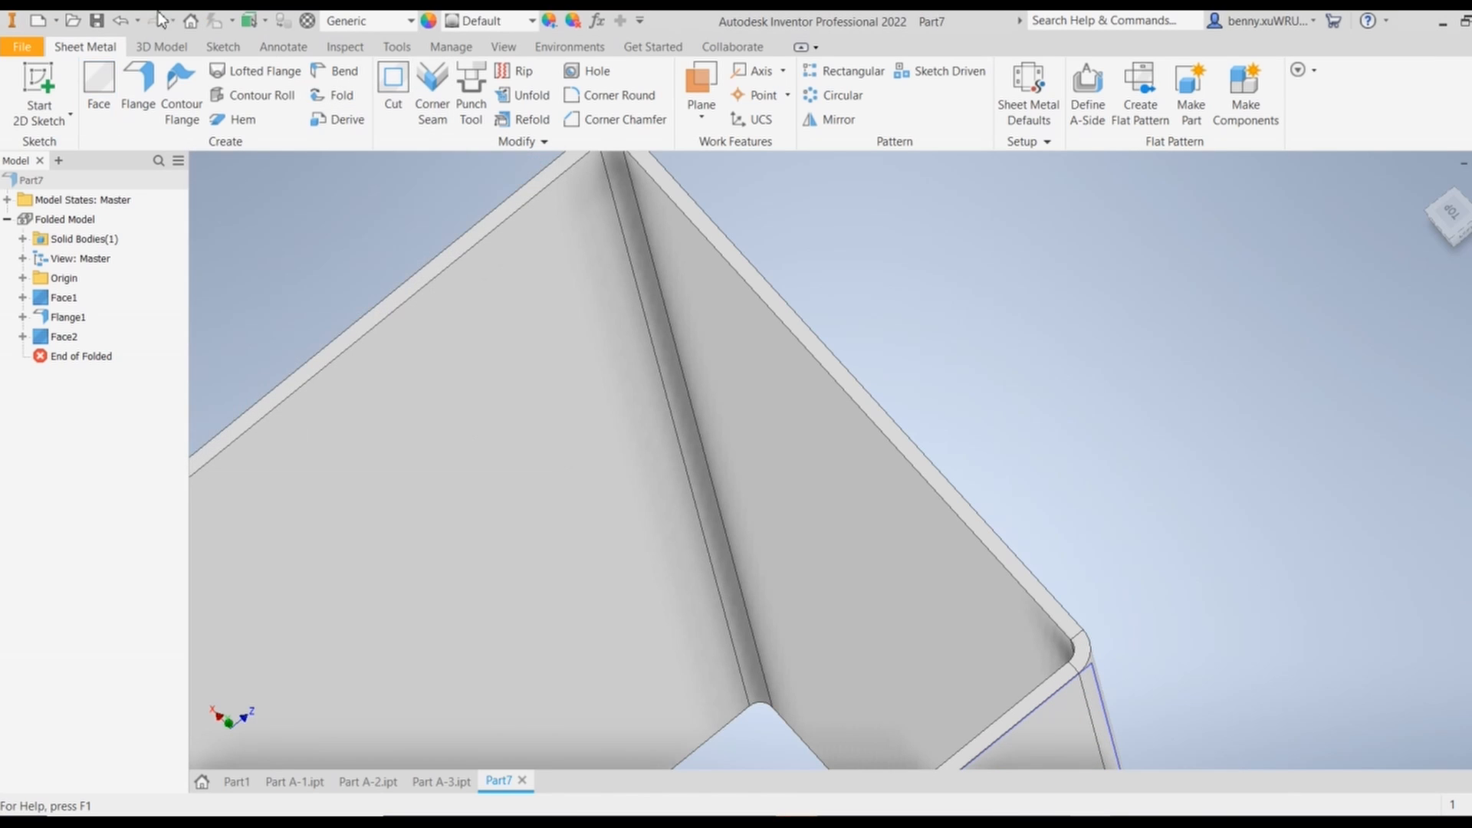
{"action": "left_click", "coordinate": [119, 23]}
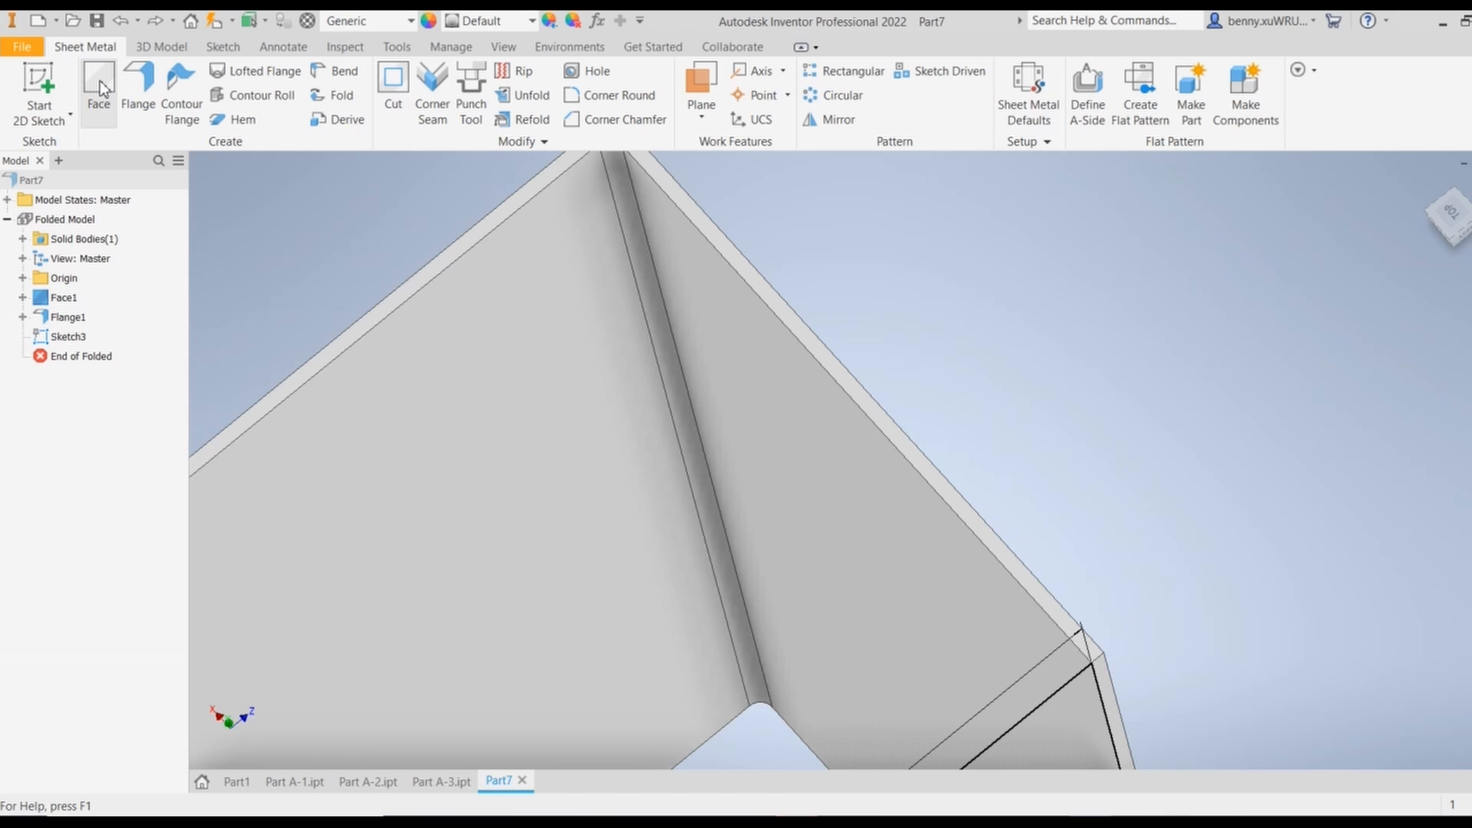
Create a face from the rectangle profile as a new solid, with the offset direction flipped to the opposite side
{"action": "left_click", "coordinate": [100, 80]}
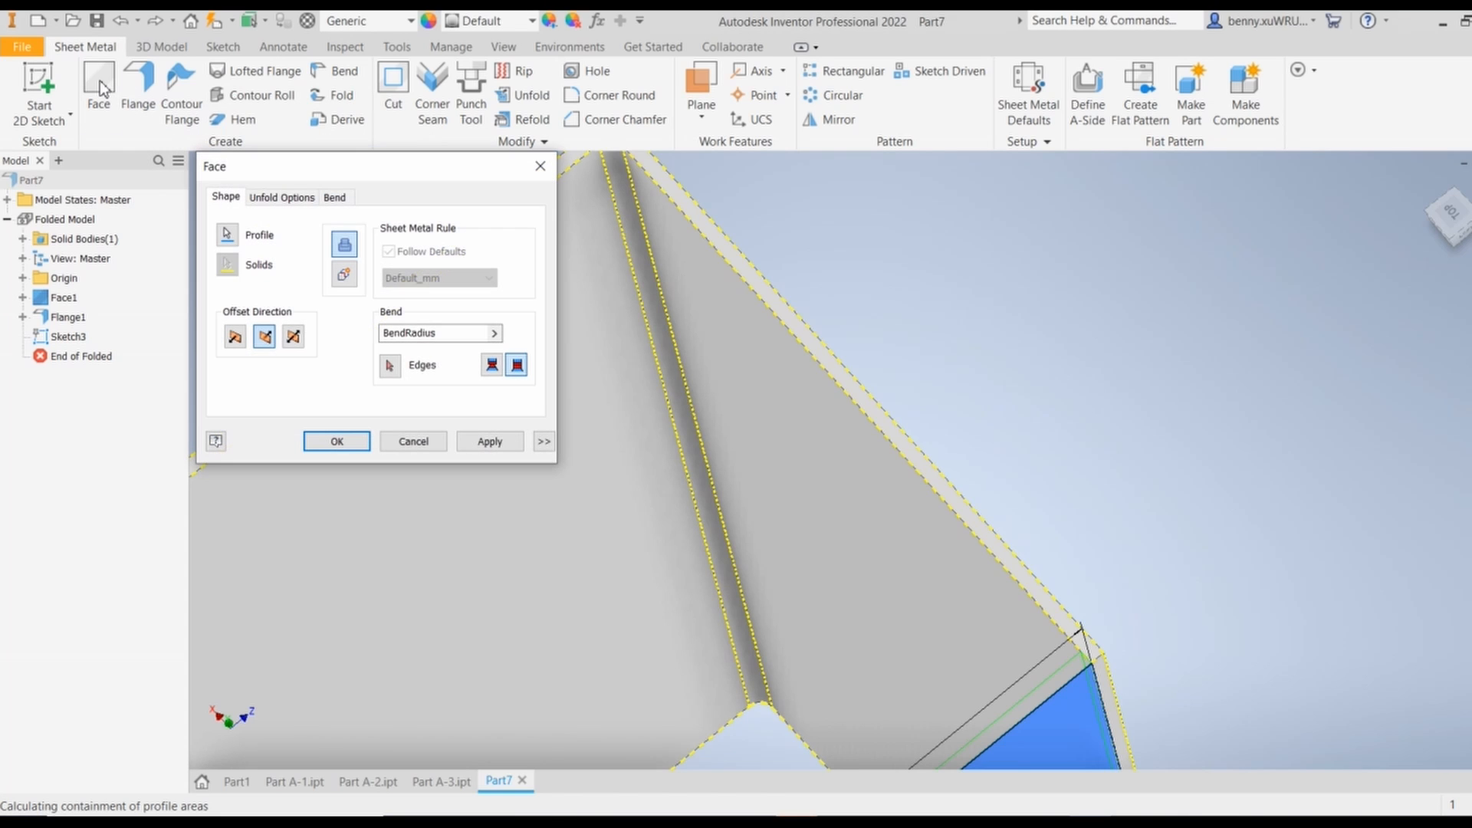
{"action": "left_click", "coordinate": [234, 339]}
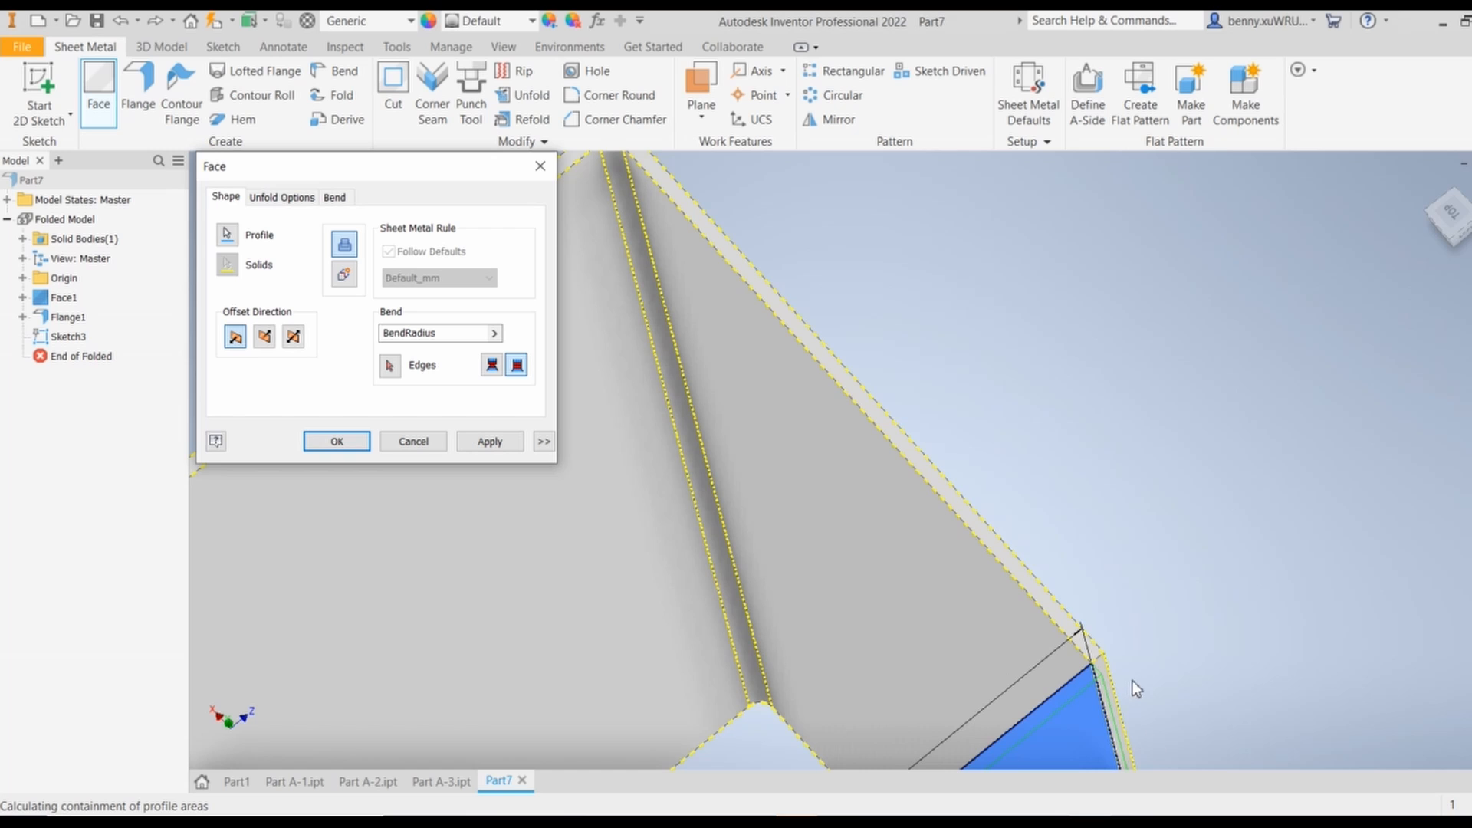
{"action": "middle_click_drag", "start_coordinate": [1134, 681], "coordinate": [897, 402], "text": "shift"}
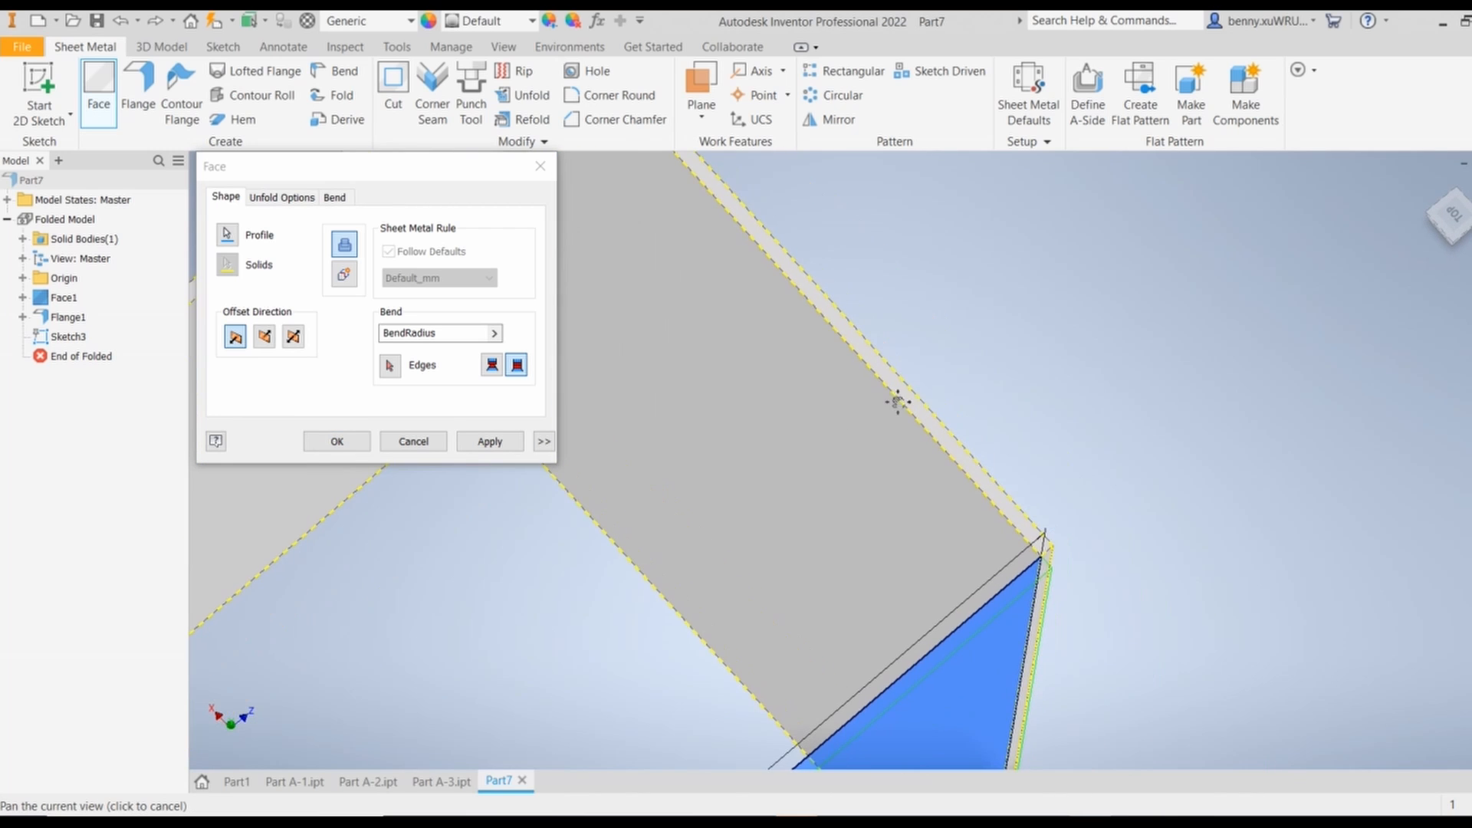
{"action": "mouse_move", "coordinate": [1110, 555]}
{"action": "middle_mouse_down", "text": "shift"}
{"action": "mouse_move", "coordinate": [1109, 572]}
{"action": "mouse_move", "coordinate": [1110, 546]}
{"action": "middle_mouse_up", "text": "shift"}
{"action": "middle_click_drag", "start_coordinate": [1110, 546], "coordinate": [871, 441]}
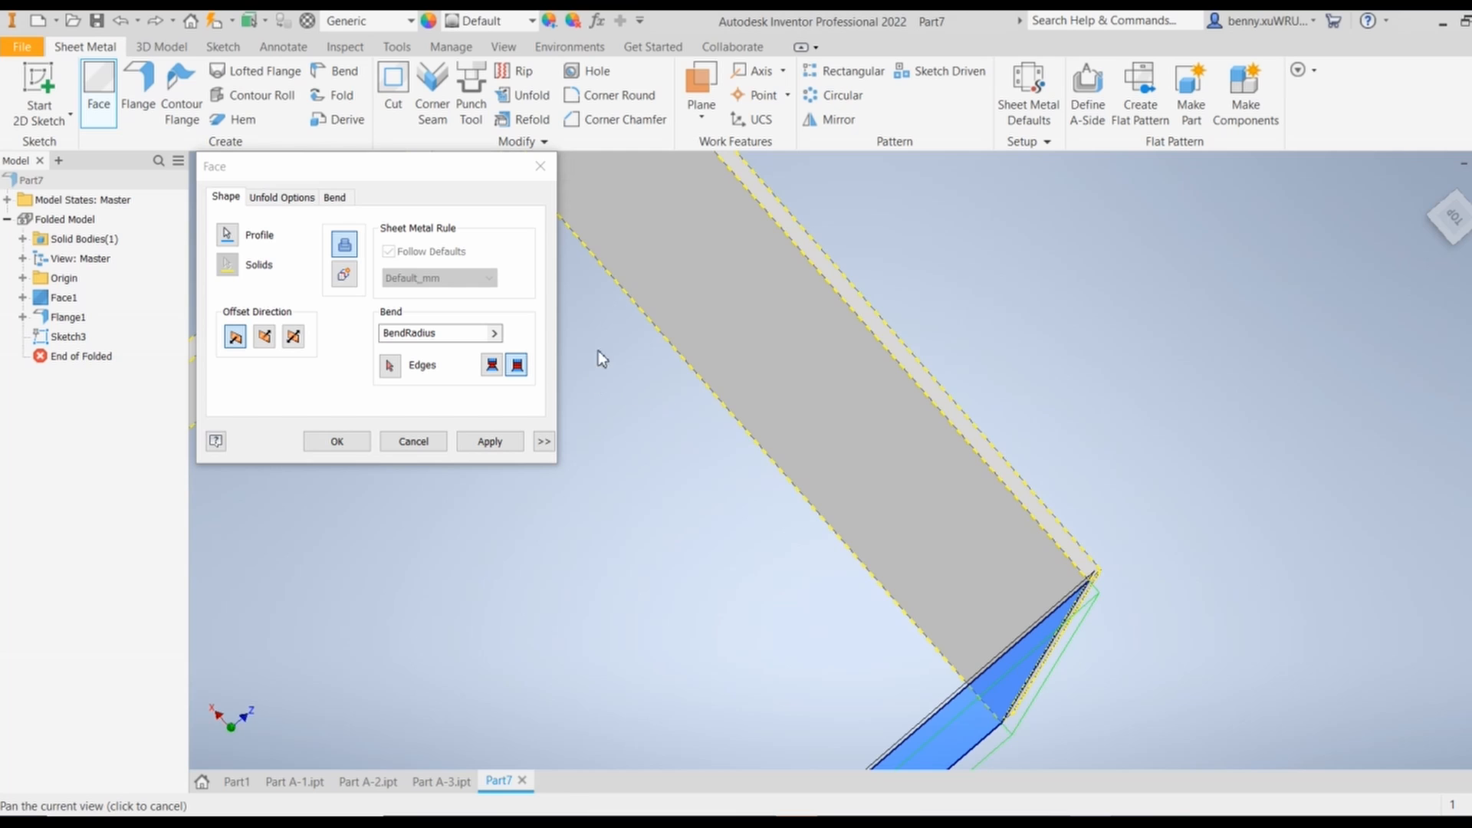
{"action": "left_click", "coordinate": [344, 275]}
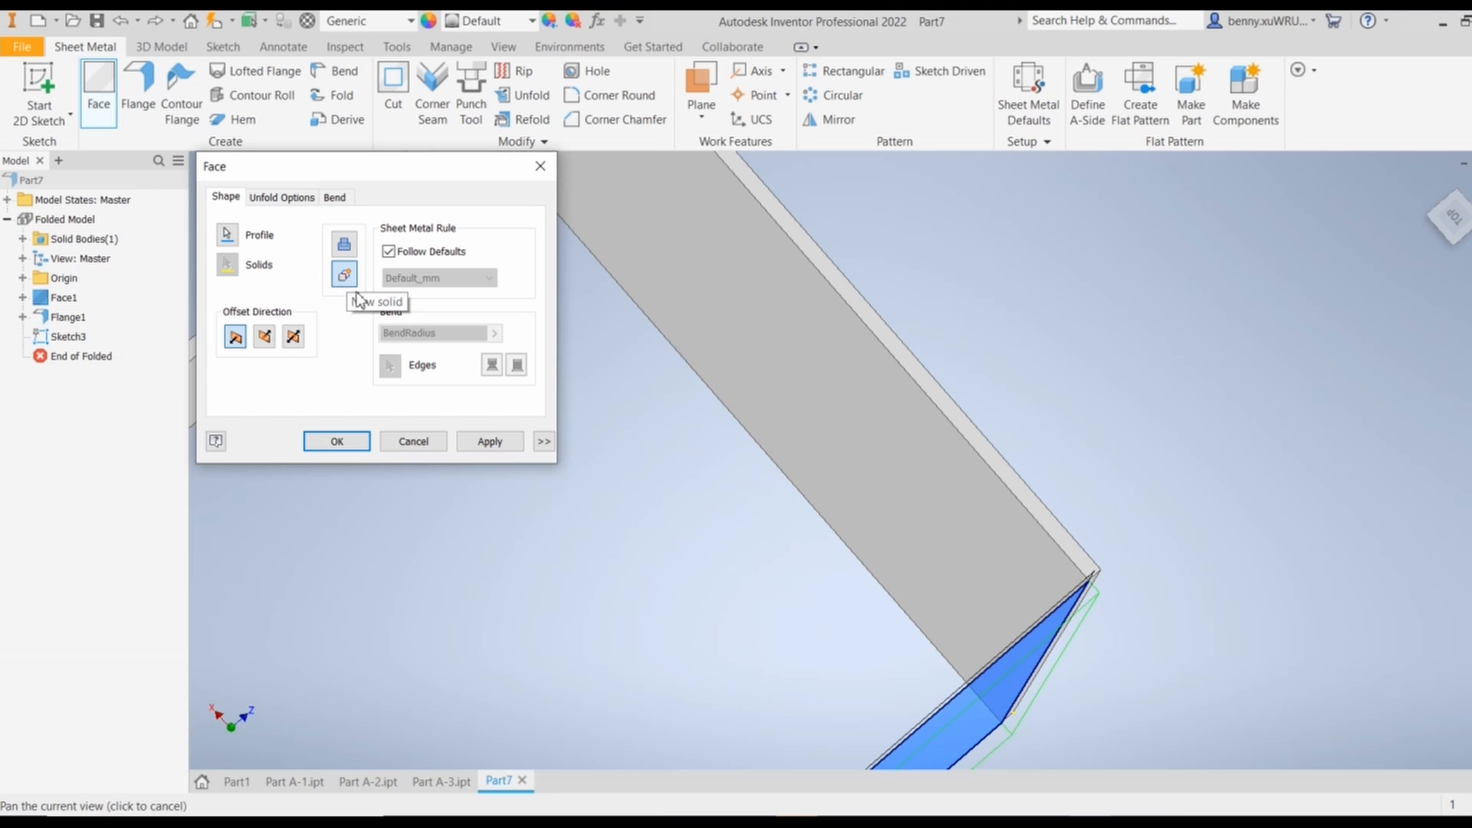
{"action": "left_click", "coordinate": [506, 443]}
{"action": "middle_click_drag", "start_coordinate": [1177, 647], "coordinate": [1167, 643], "text": "shift"}
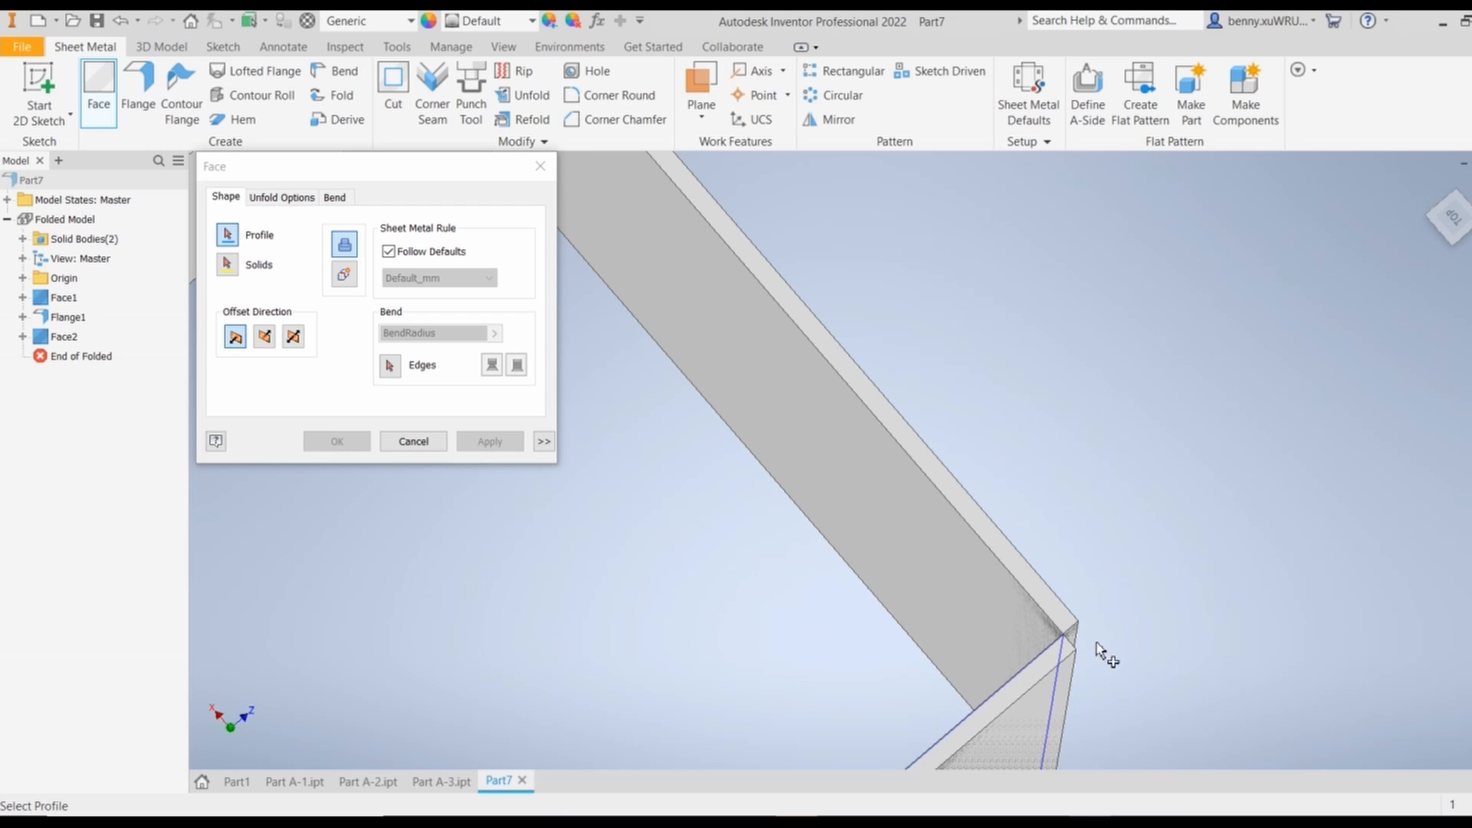
{"action": "scroll", "coordinate": [1076, 658], "scroll_direction": "up", "scroll_amount": 5}
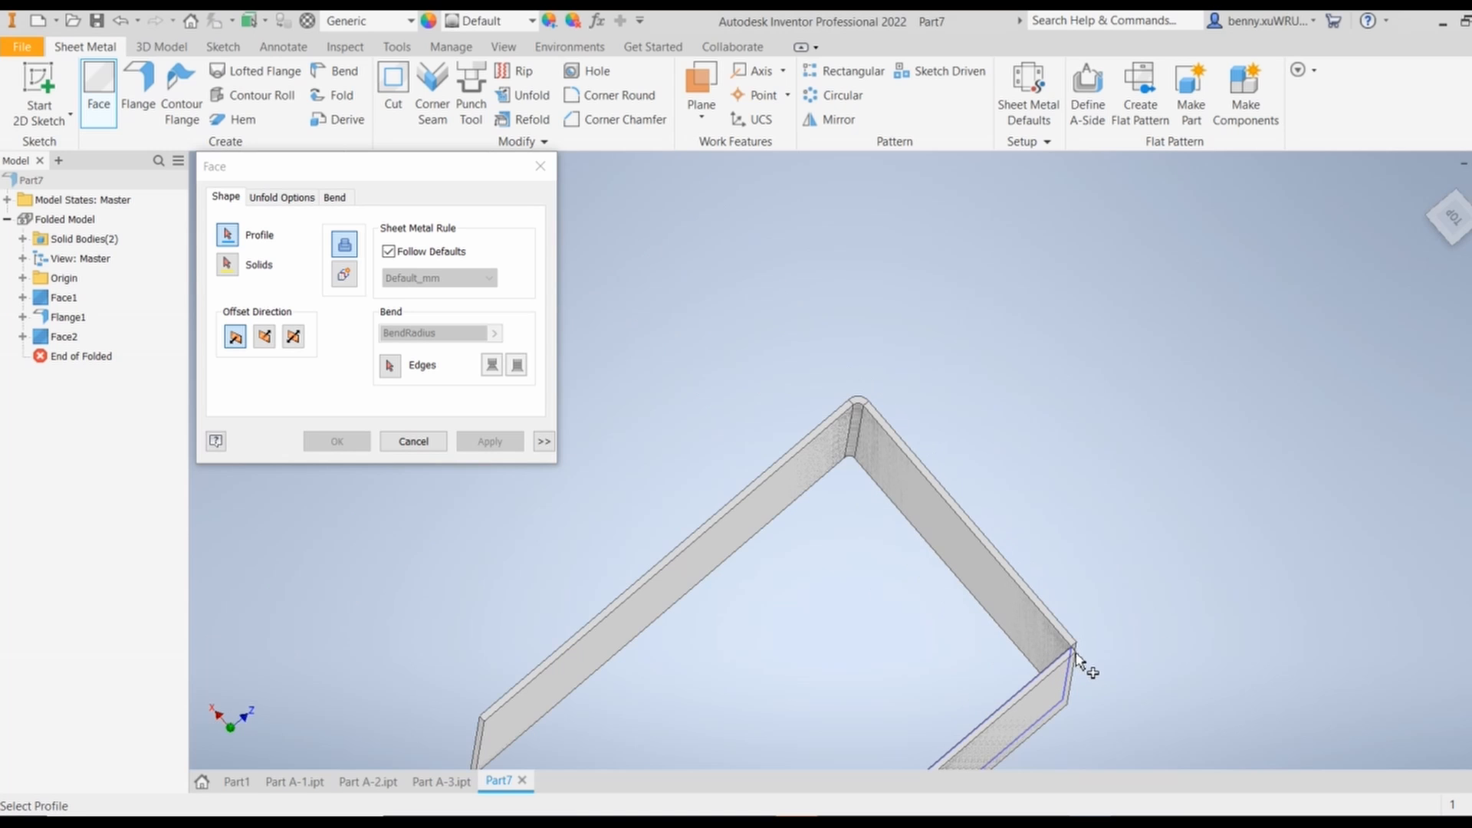
{"action": "middle_click_drag", "start_coordinate": [1077, 676], "coordinate": [1055, 427]}
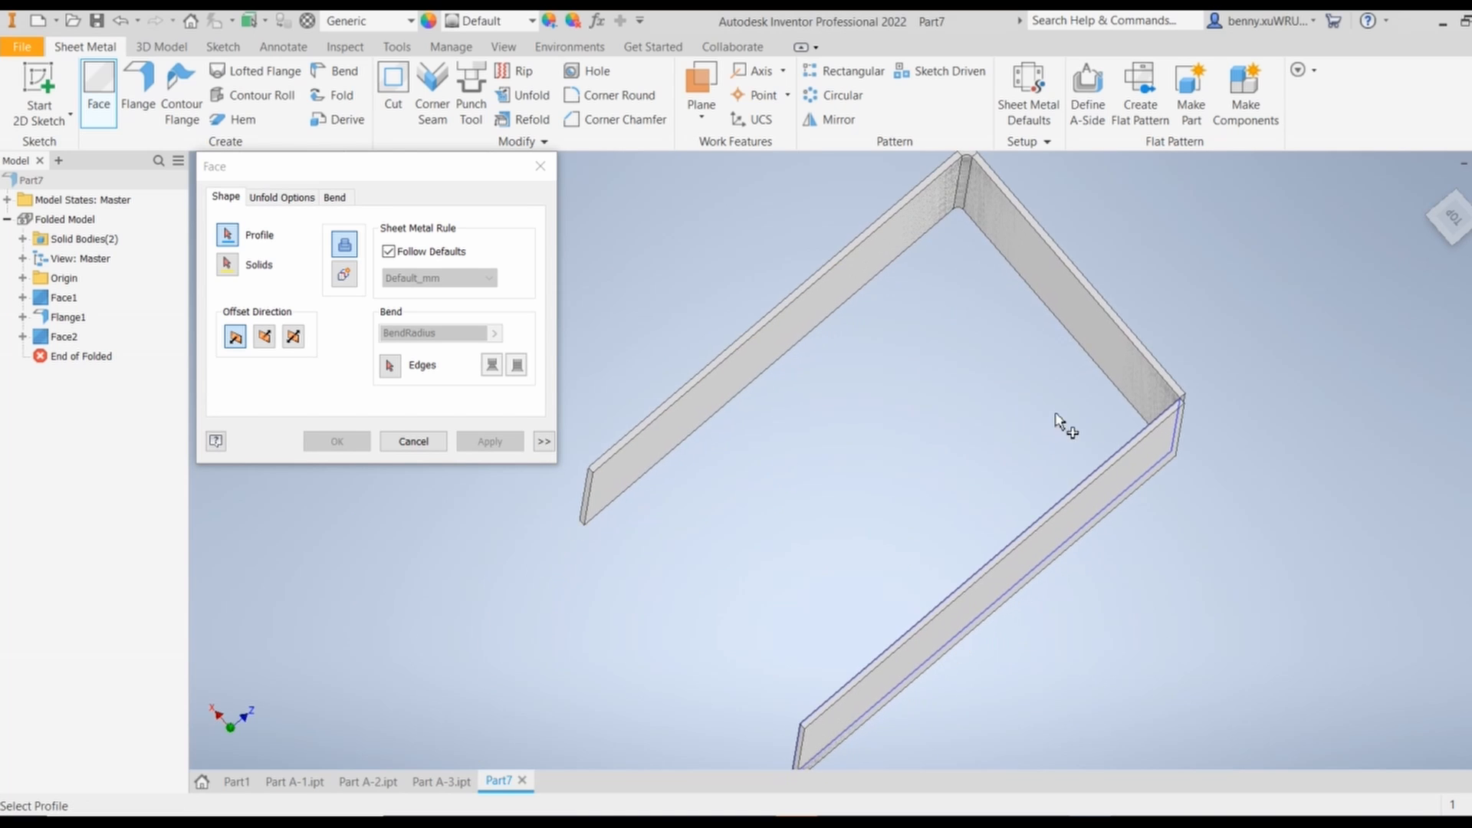
{"action": "middle_click_drag", "start_coordinate": [1035, 670], "coordinate": [1061, 615], "text": "shift"}
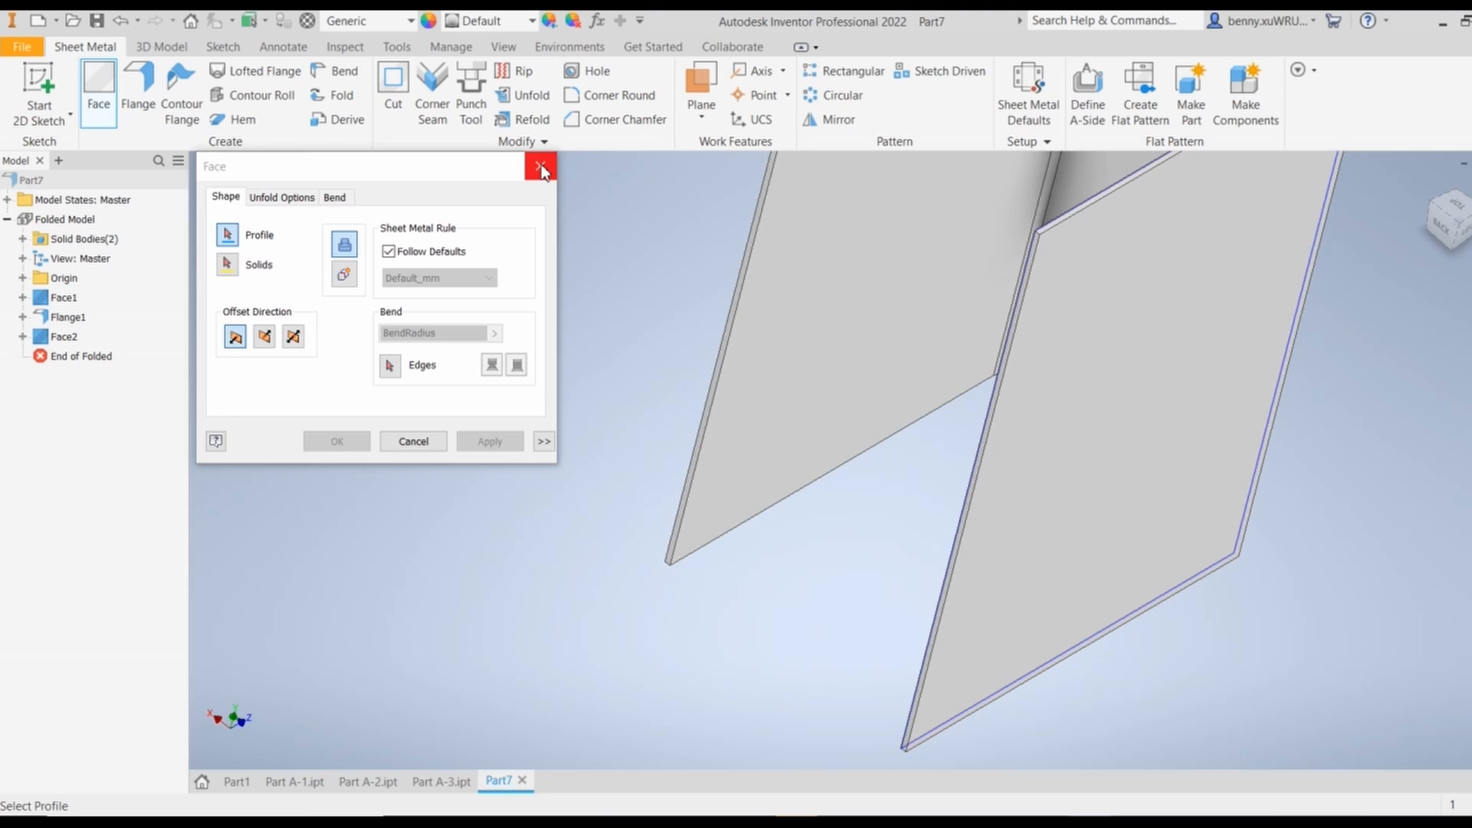
{"action": "left_click", "coordinate": [541, 167]}
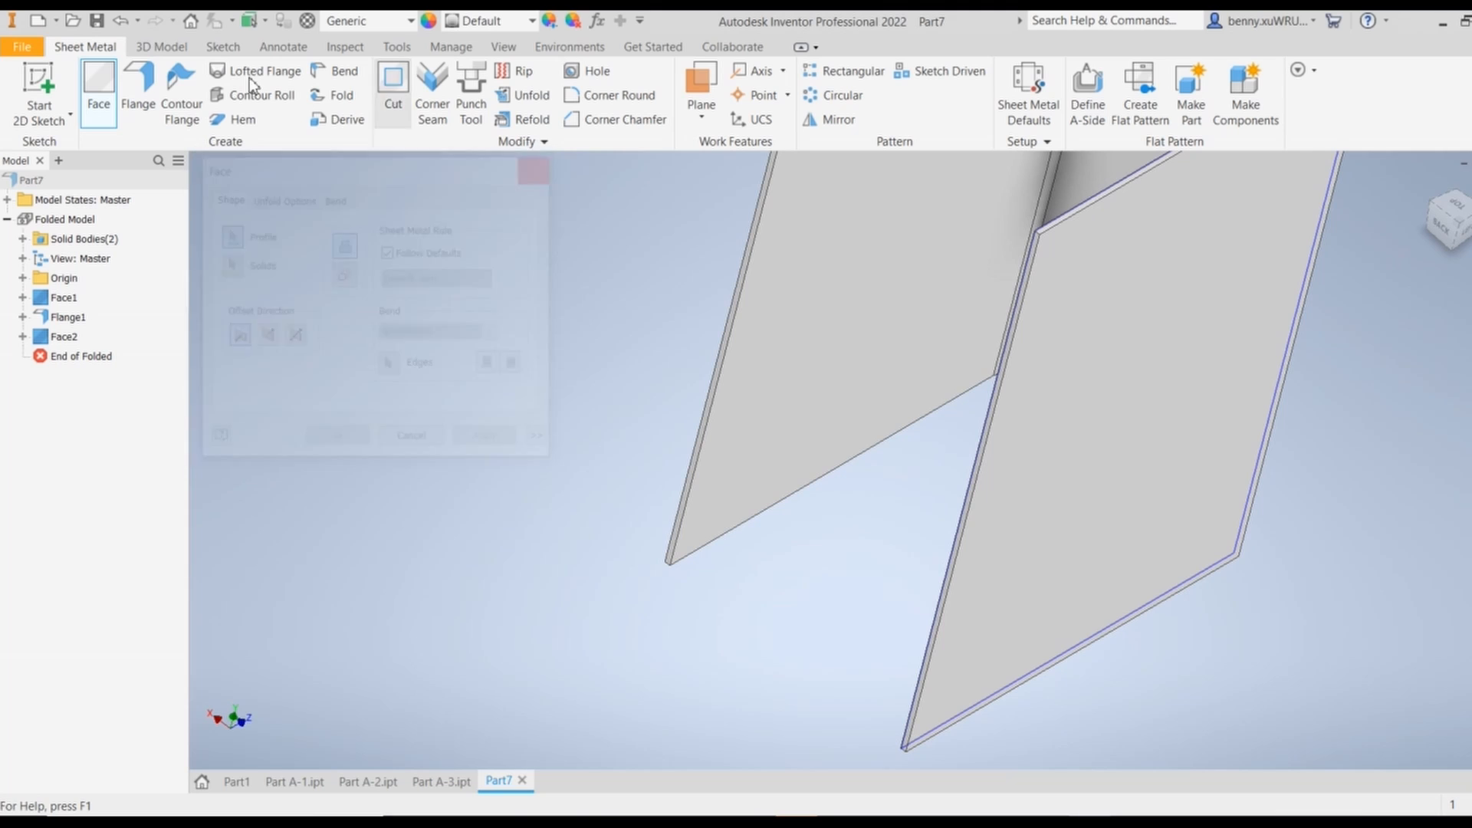
Add a 142 mm flange at 90 degrees along the new face's inner vertical edge, closing the open side of the duct
{"action": "left_click", "coordinate": [140, 86]}
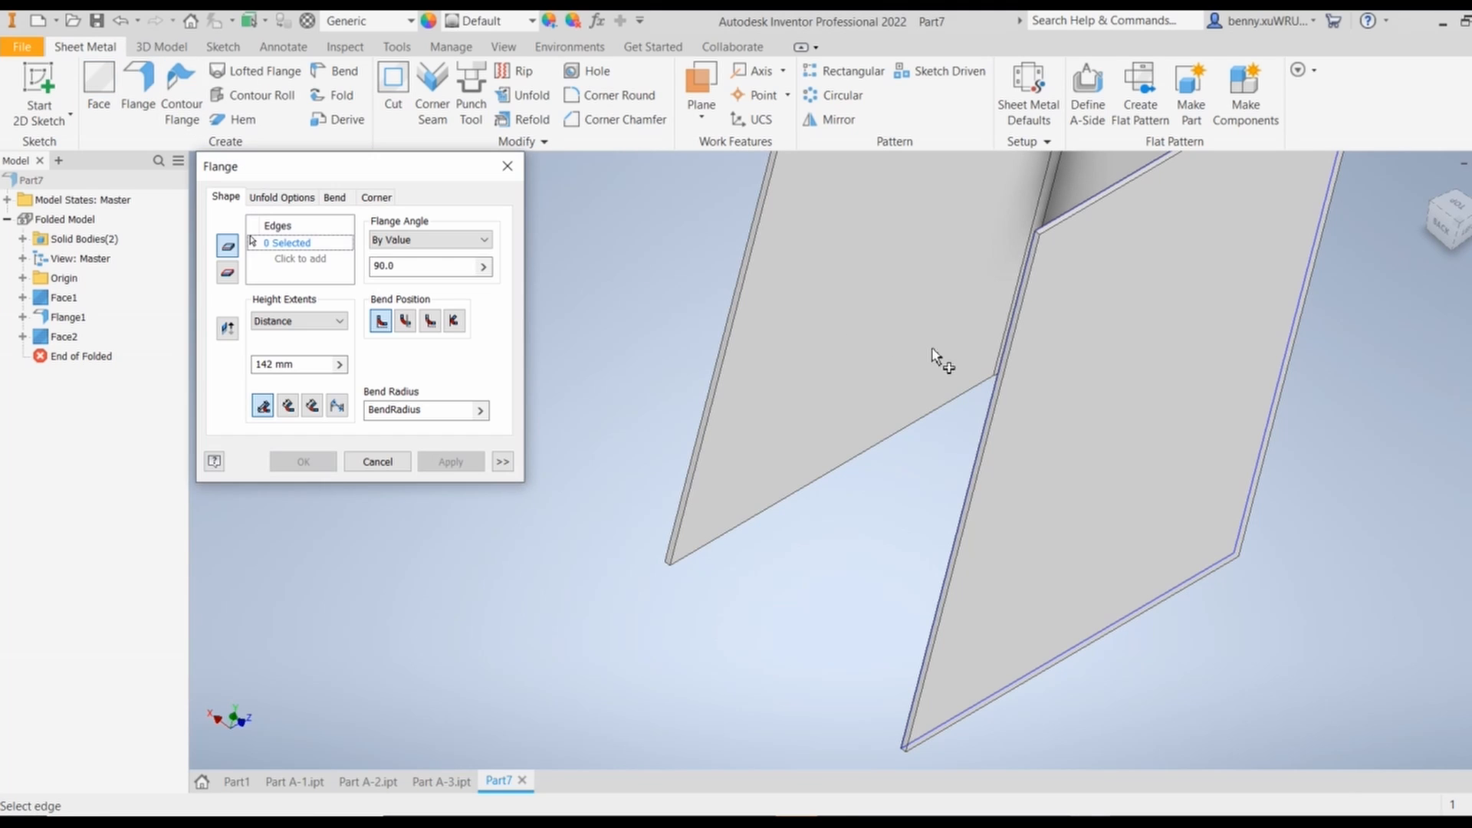
{"action": "left_click", "coordinate": [1000, 368]}
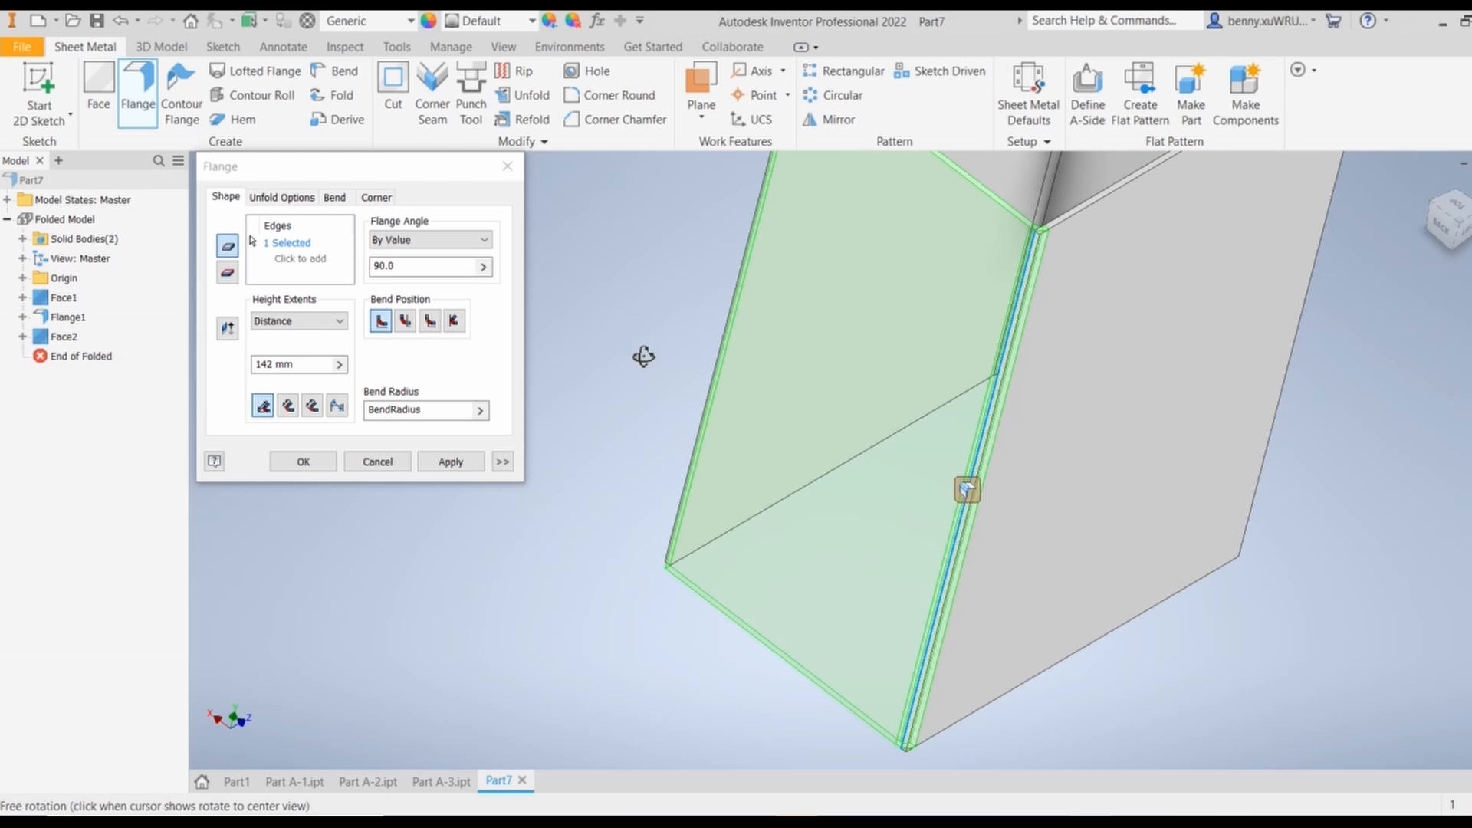
{"action": "middle_click_drag", "start_coordinate": [644, 355], "coordinate": [632, 392], "text": "shift"}
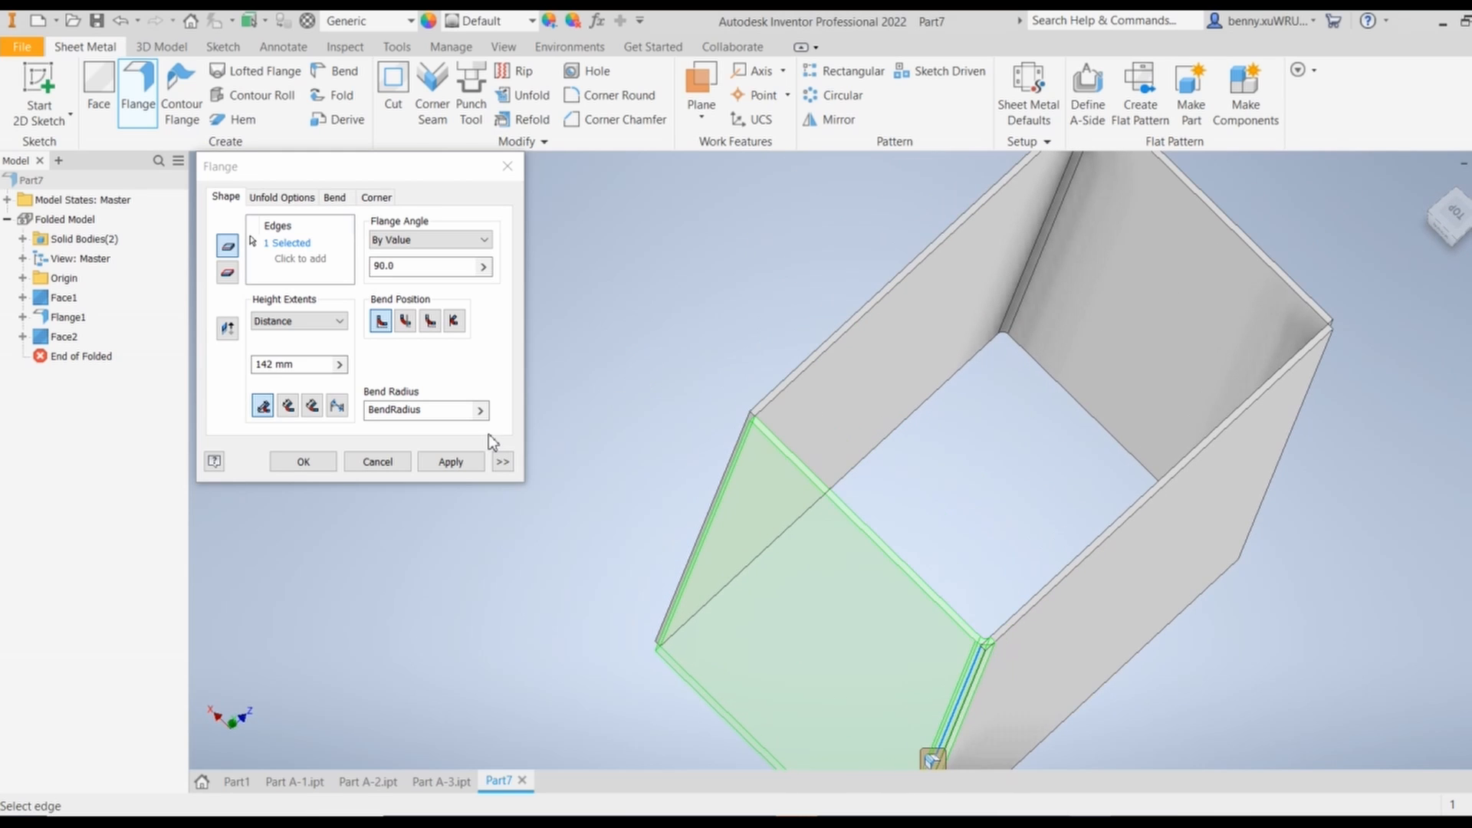
{"action": "left_click", "coordinate": [458, 460]}
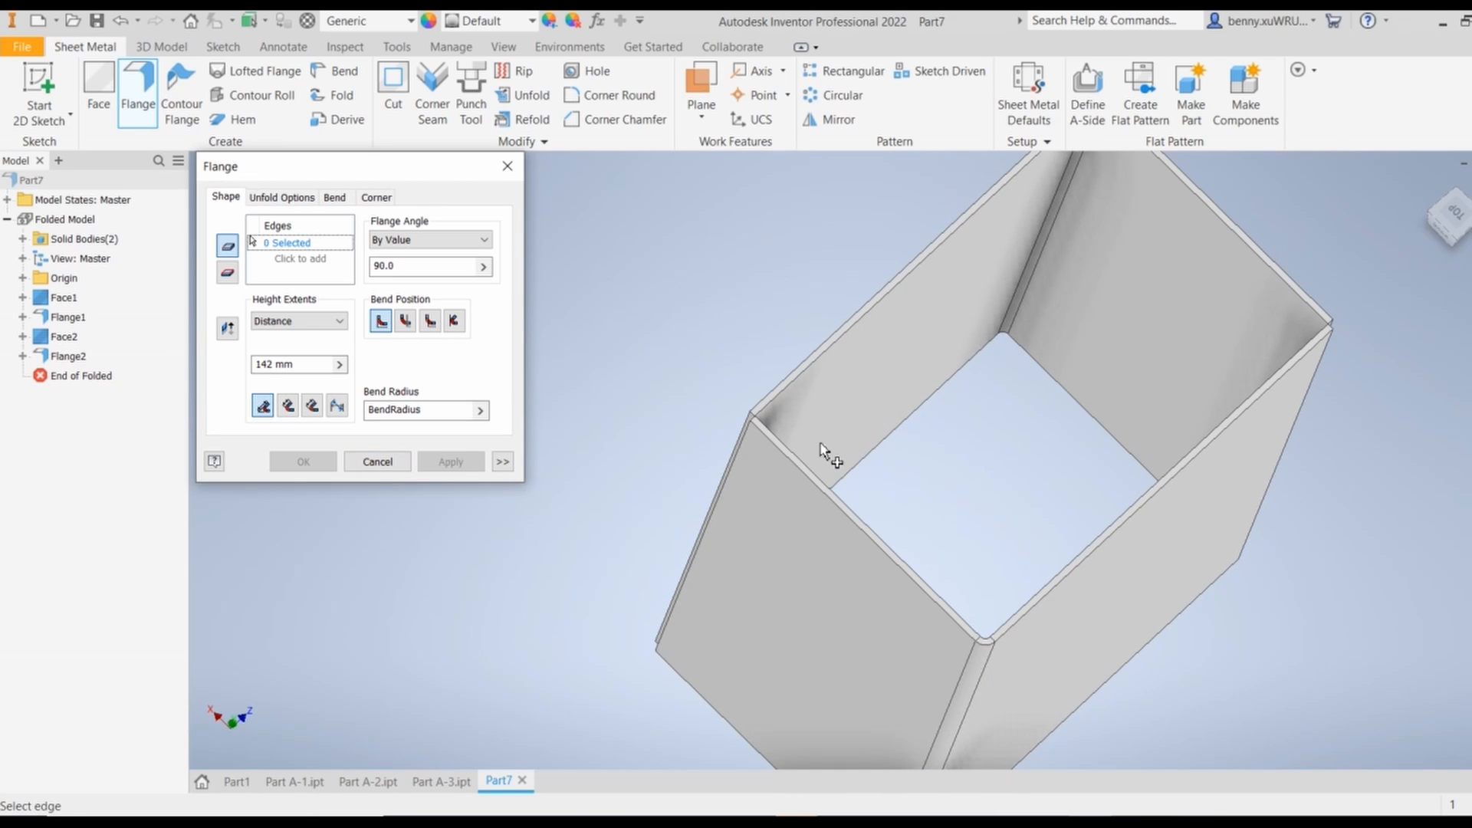
Examine the duct from above, zooming in on the corners where the two solid bodies' walls meet
{"action": "middle_click_drag", "start_coordinate": [821, 450], "coordinate": [984, 503], "text": "shift"}
{"action": "scroll", "coordinate": [739, 657], "scroll_direction": "up", "scroll_amount": 3}
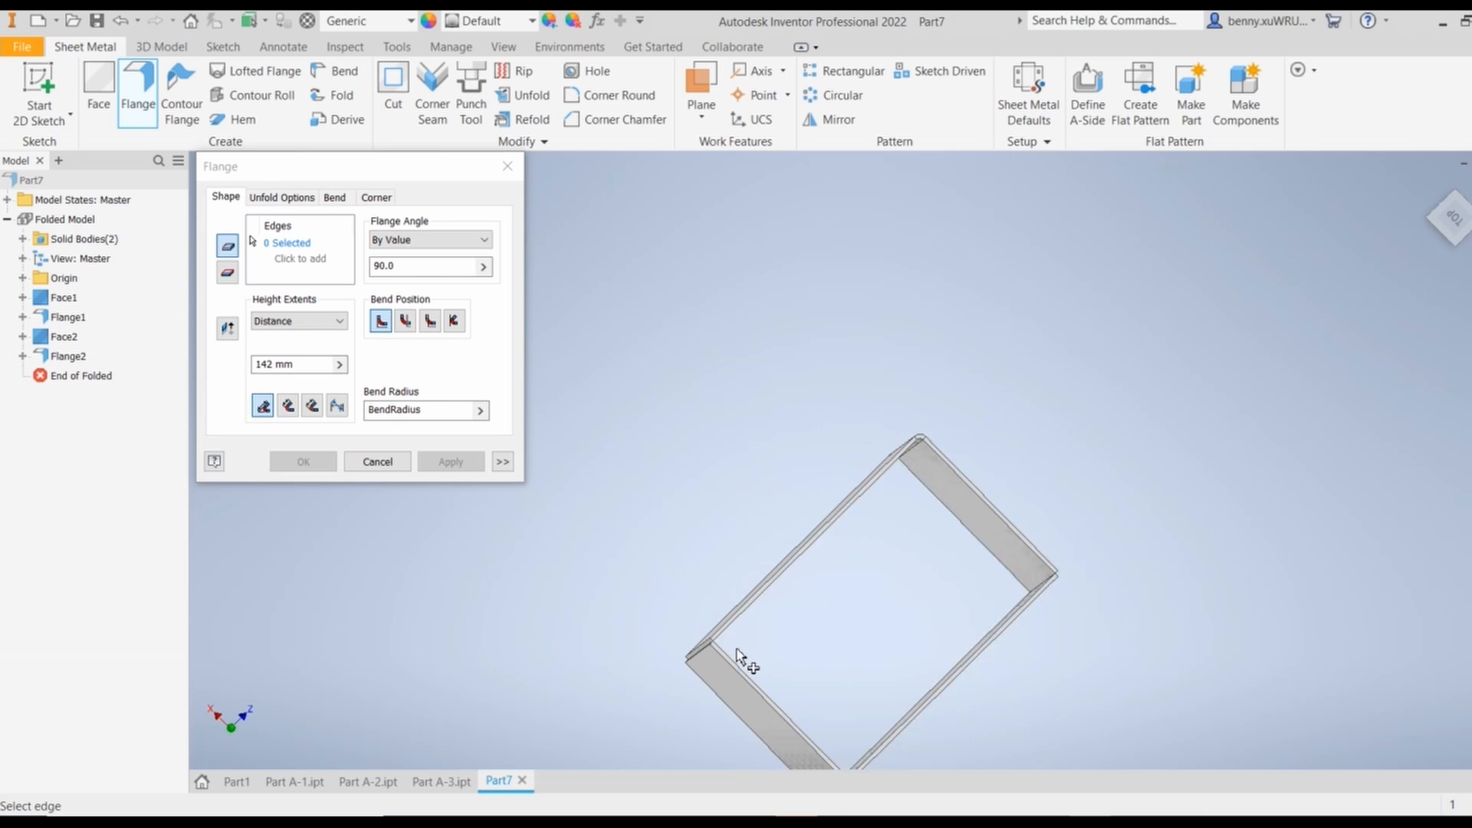
{"action": "scroll", "coordinate": [736, 657], "scroll_direction": "down", "scroll_amount": 1}
{"action": "scroll", "coordinate": [738, 657], "scroll_direction": "down", "scroll_amount": 4}
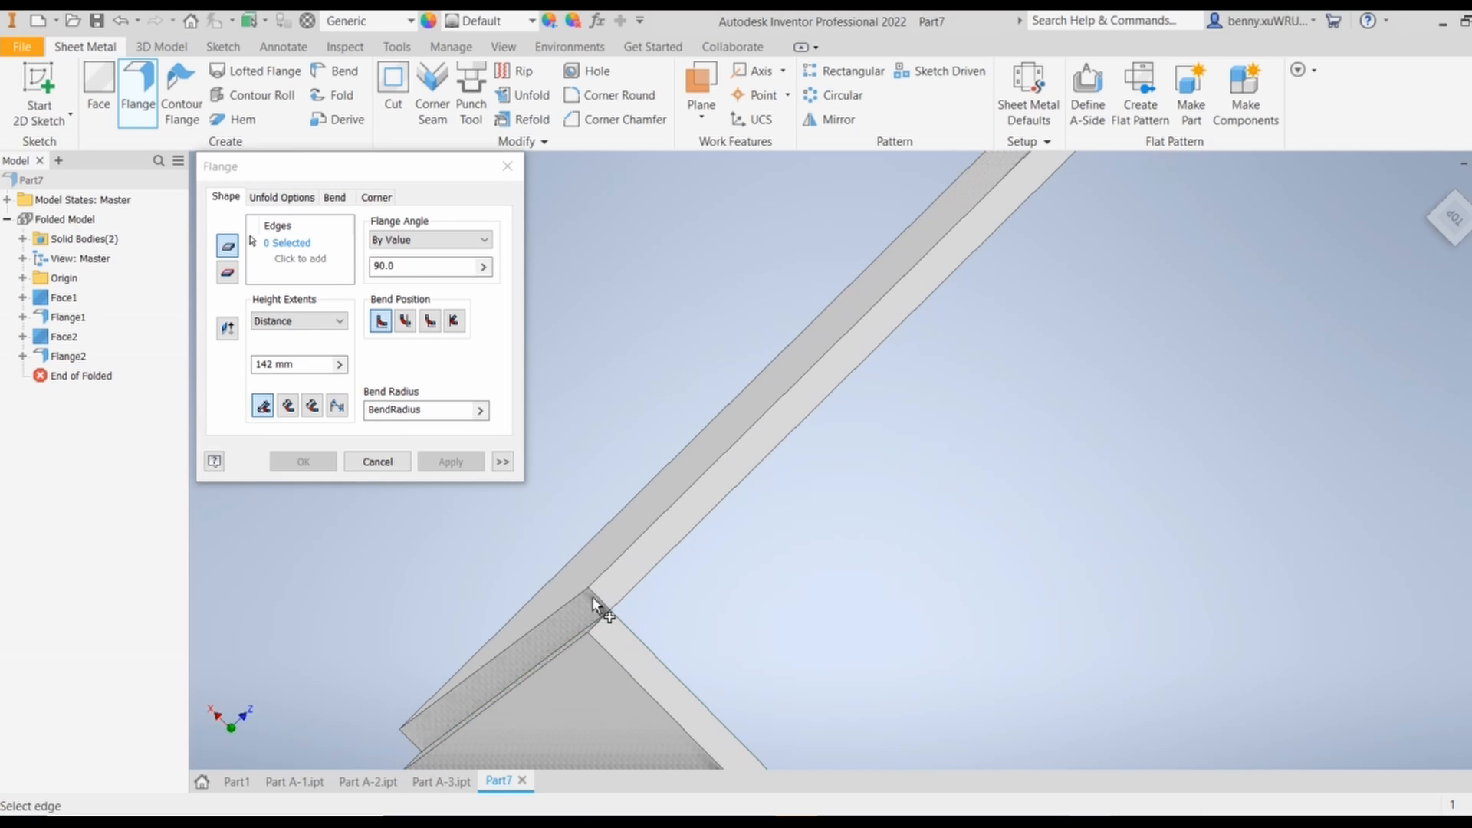
{"action": "scroll", "coordinate": [950, 545], "scroll_direction": "up", "scroll_amount": 5}
{"action": "middle_click_drag", "start_coordinate": [1104, 500], "coordinate": [687, 517]}
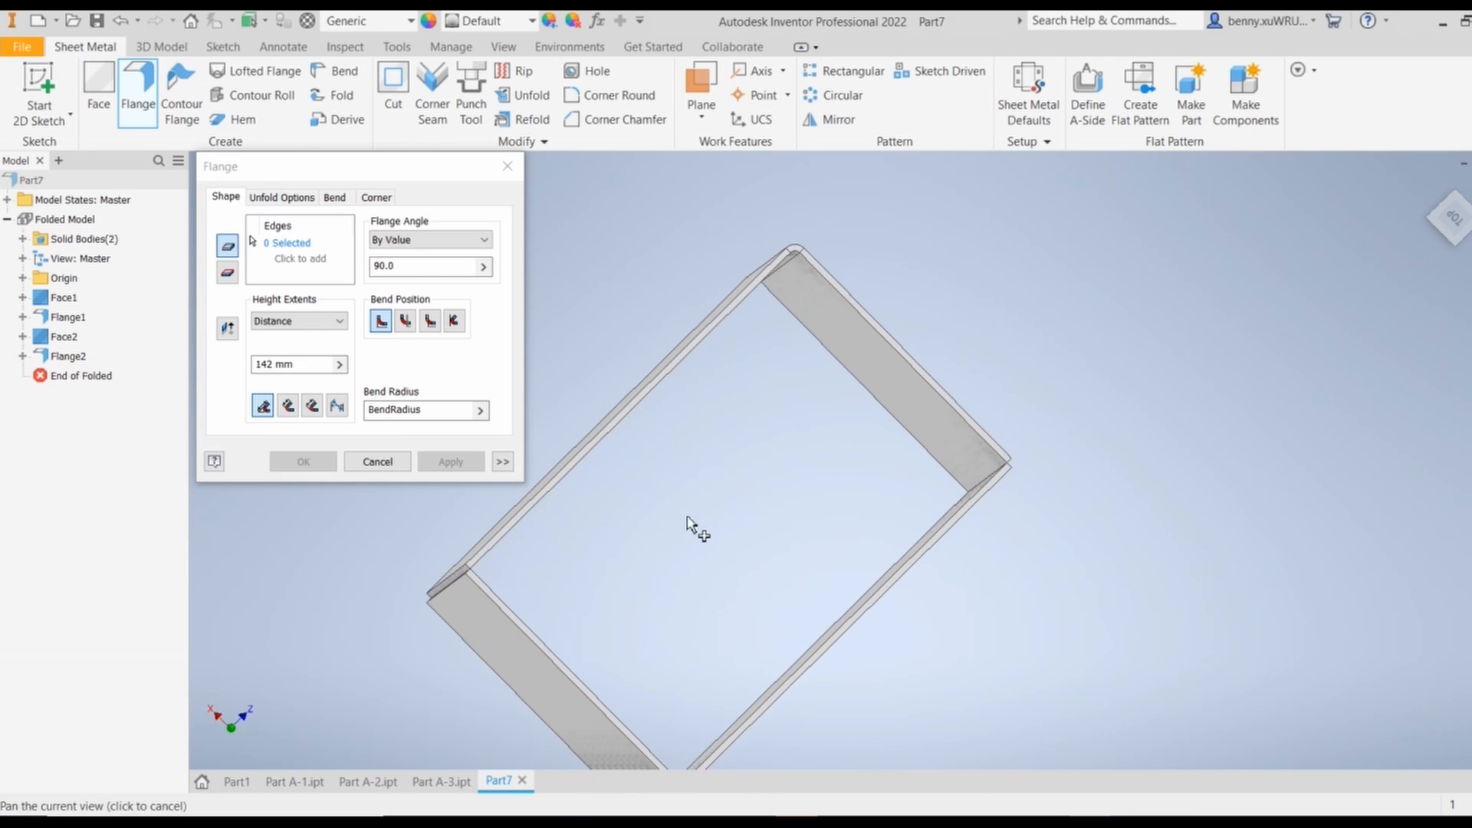
{"action": "scroll", "coordinate": [1073, 475], "scroll_direction": "up", "scroll_amount": 3}
{"action": "scroll", "coordinate": [1055, 477], "scroll_direction": "down", "scroll_amount": 5}
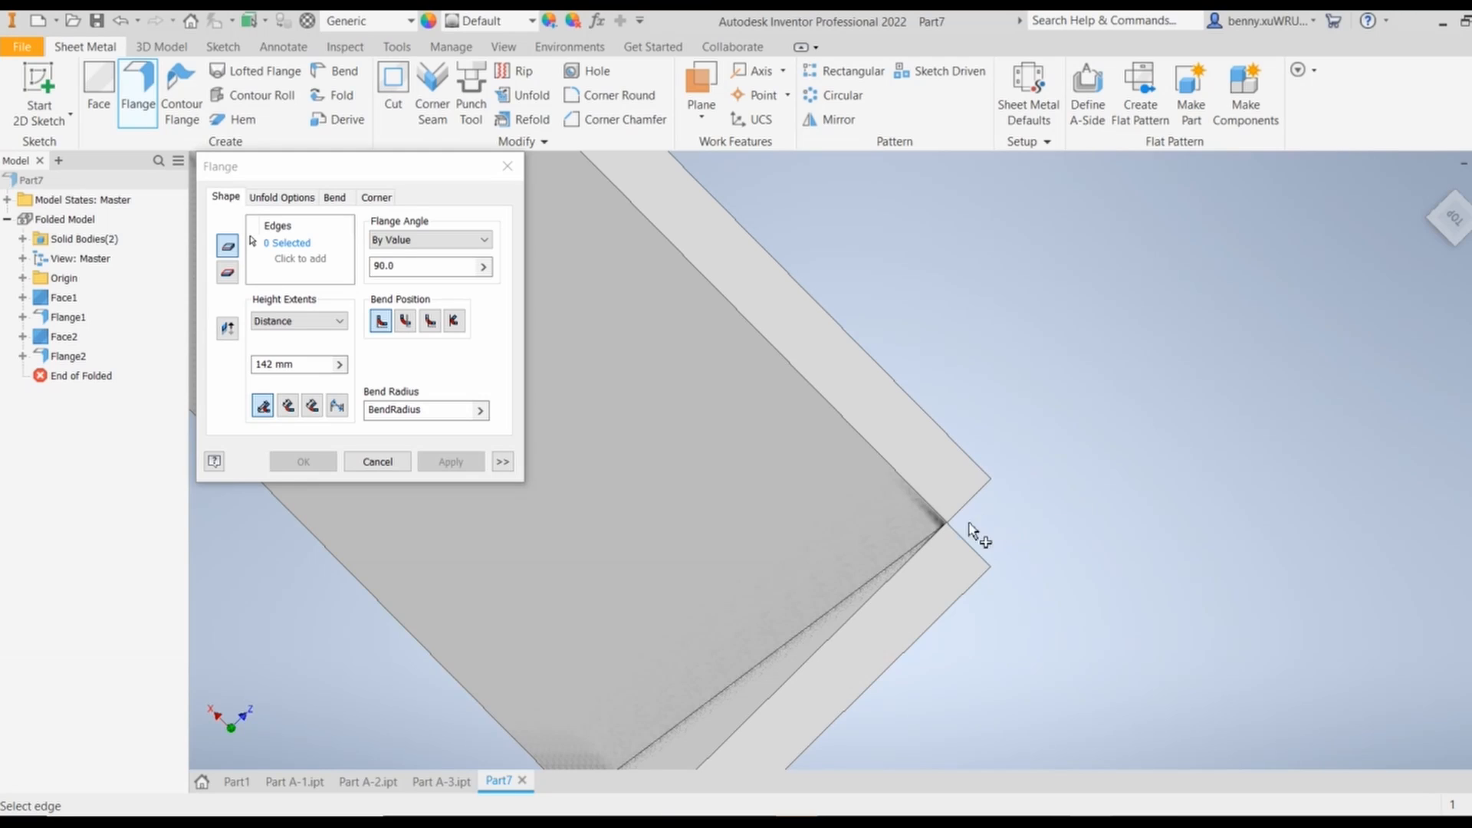
{"action": "scroll", "coordinate": [1006, 565], "scroll_direction": "up", "scroll_amount": 7}
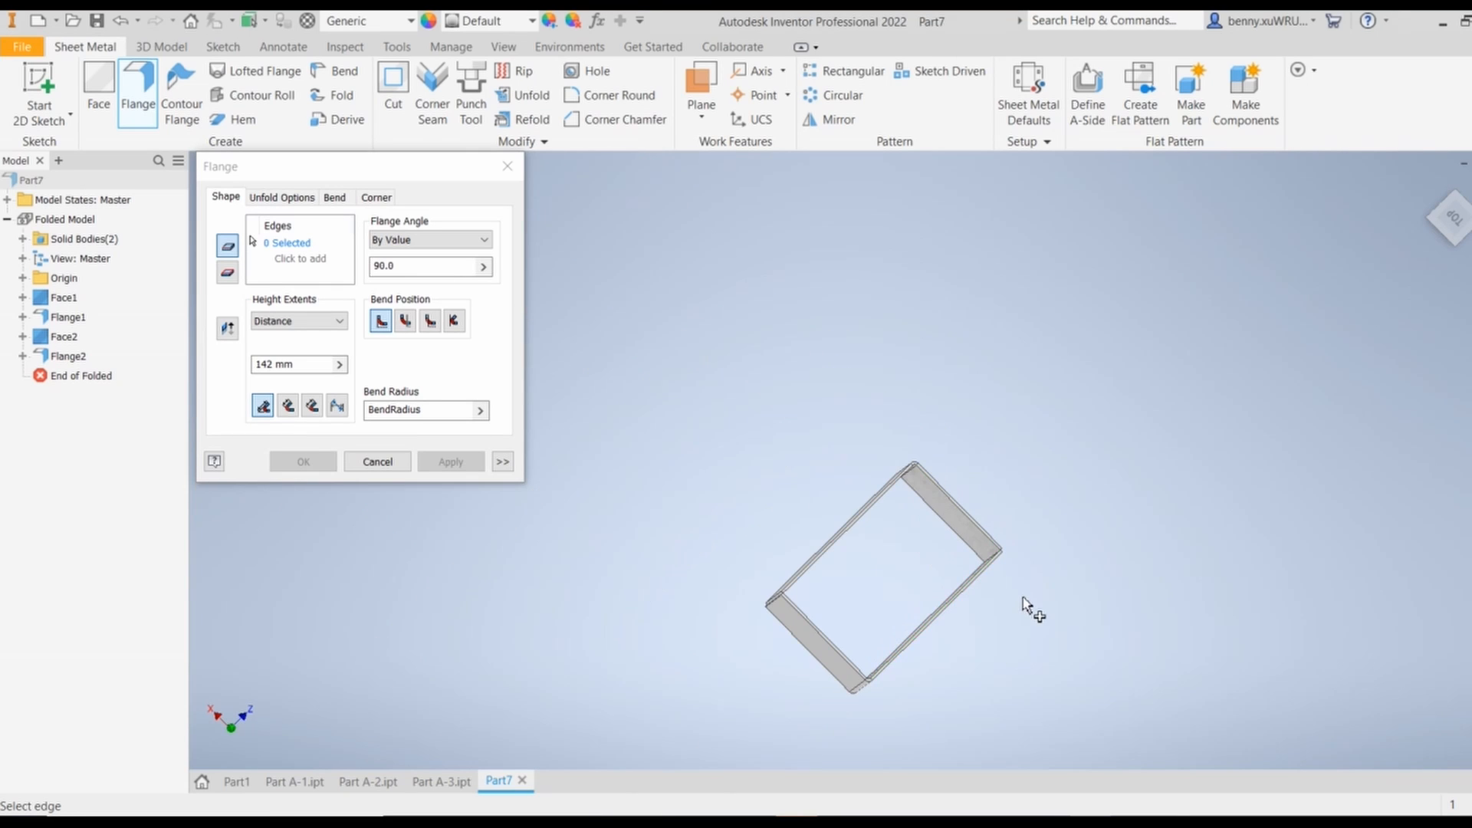
Start a 2D sketch on the wide wall's outer face and project the duct's vertical outline edge on the bend side
{"action": "middle_click_drag", "start_coordinate": [1032, 611], "coordinate": [911, 502], "text": "shift"}
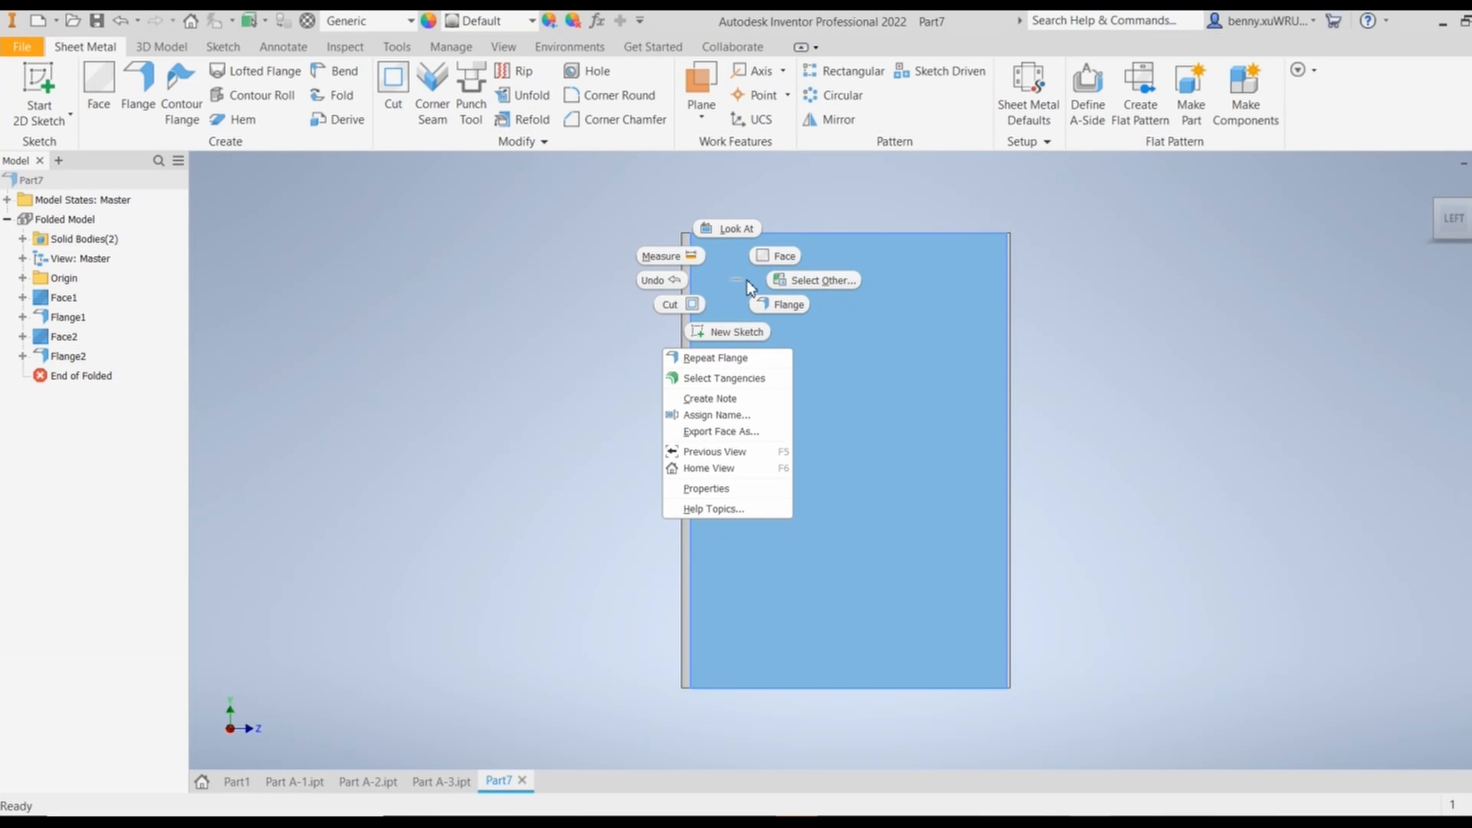
{"action": "left_click", "coordinate": [1006, 418]}
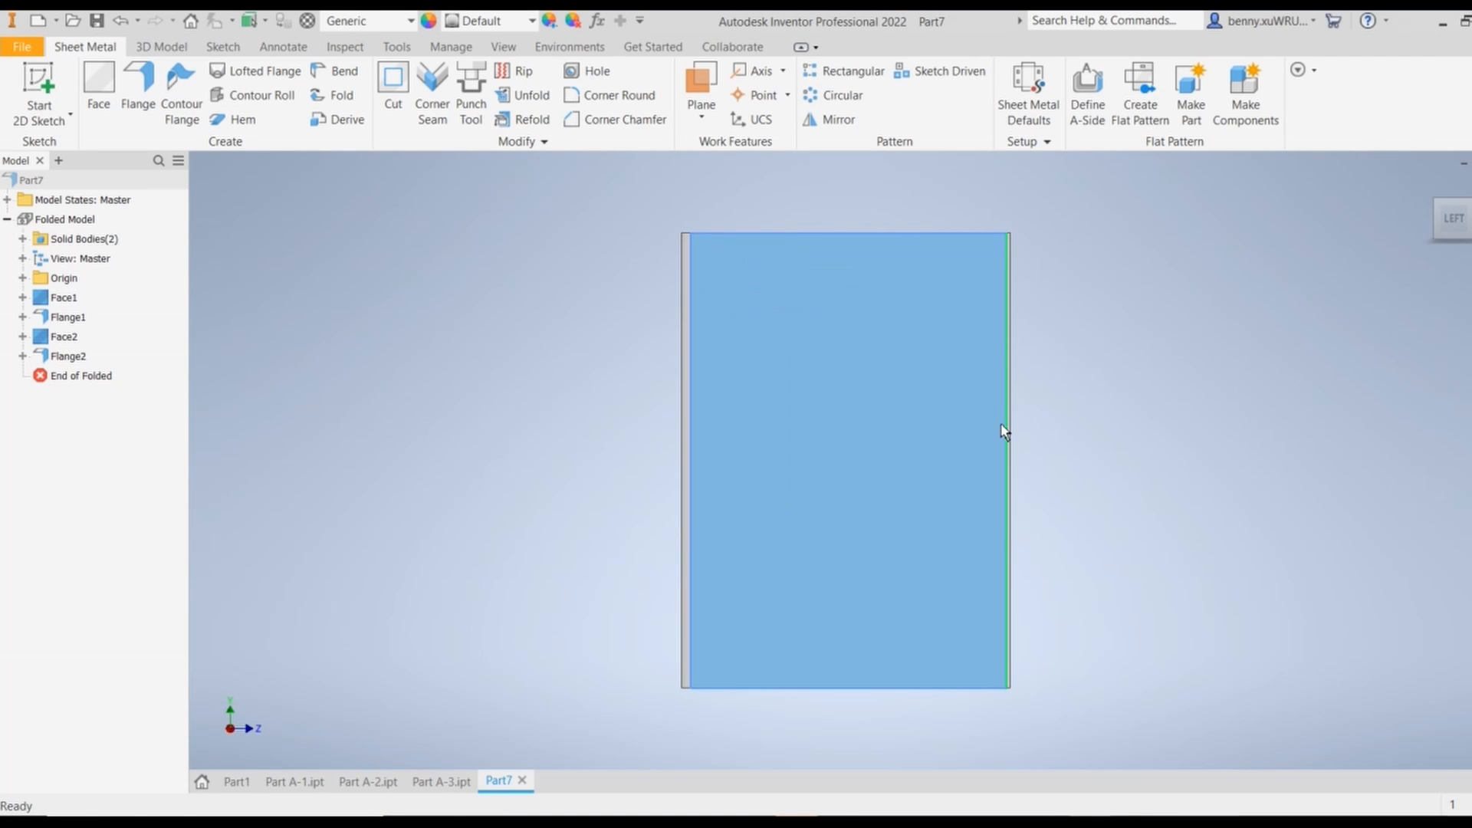
{"action": "left_click", "coordinate": [1092, 421]}
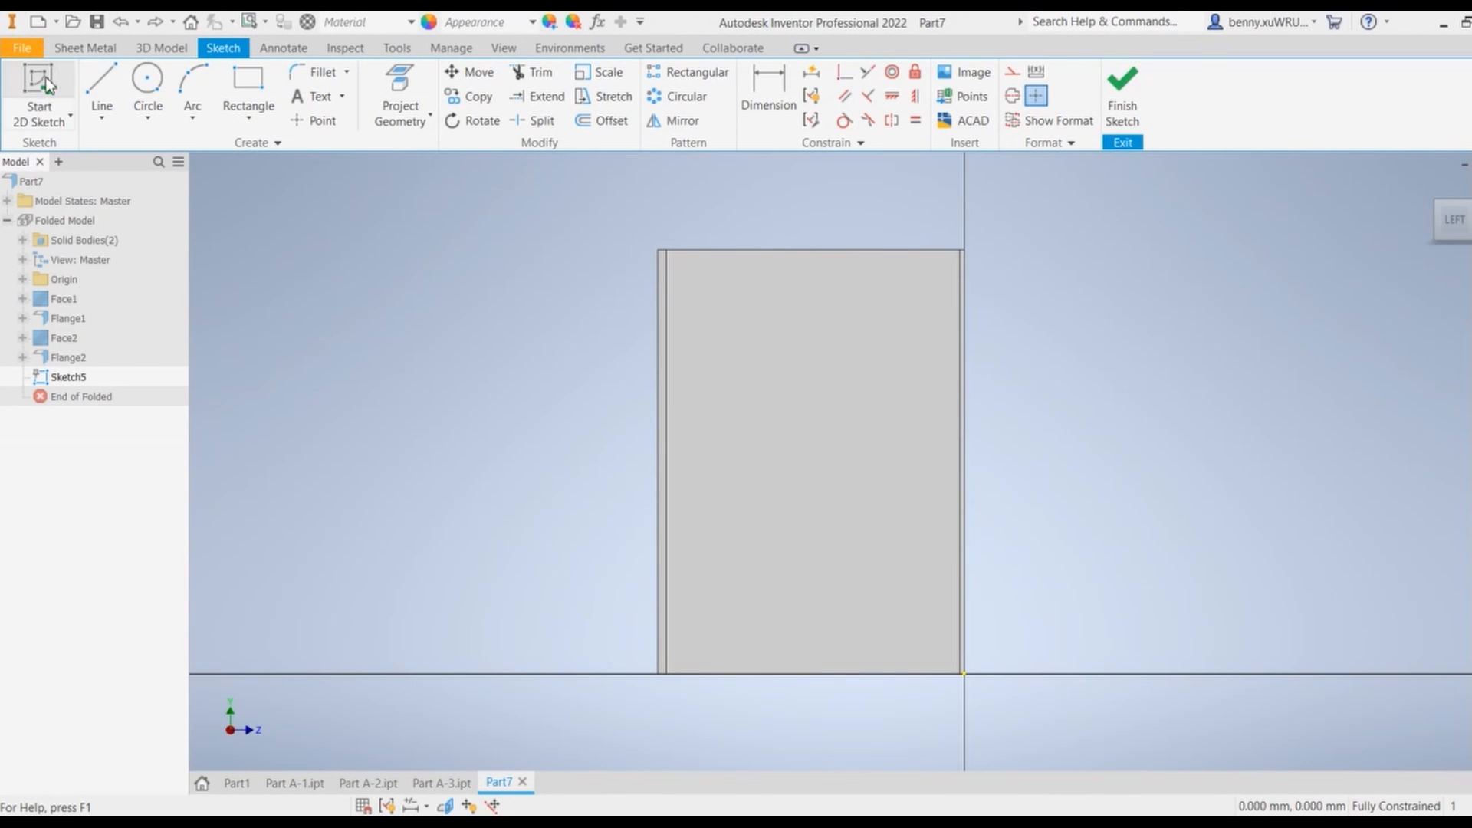
{"action": "left_click", "coordinate": [402, 97]}
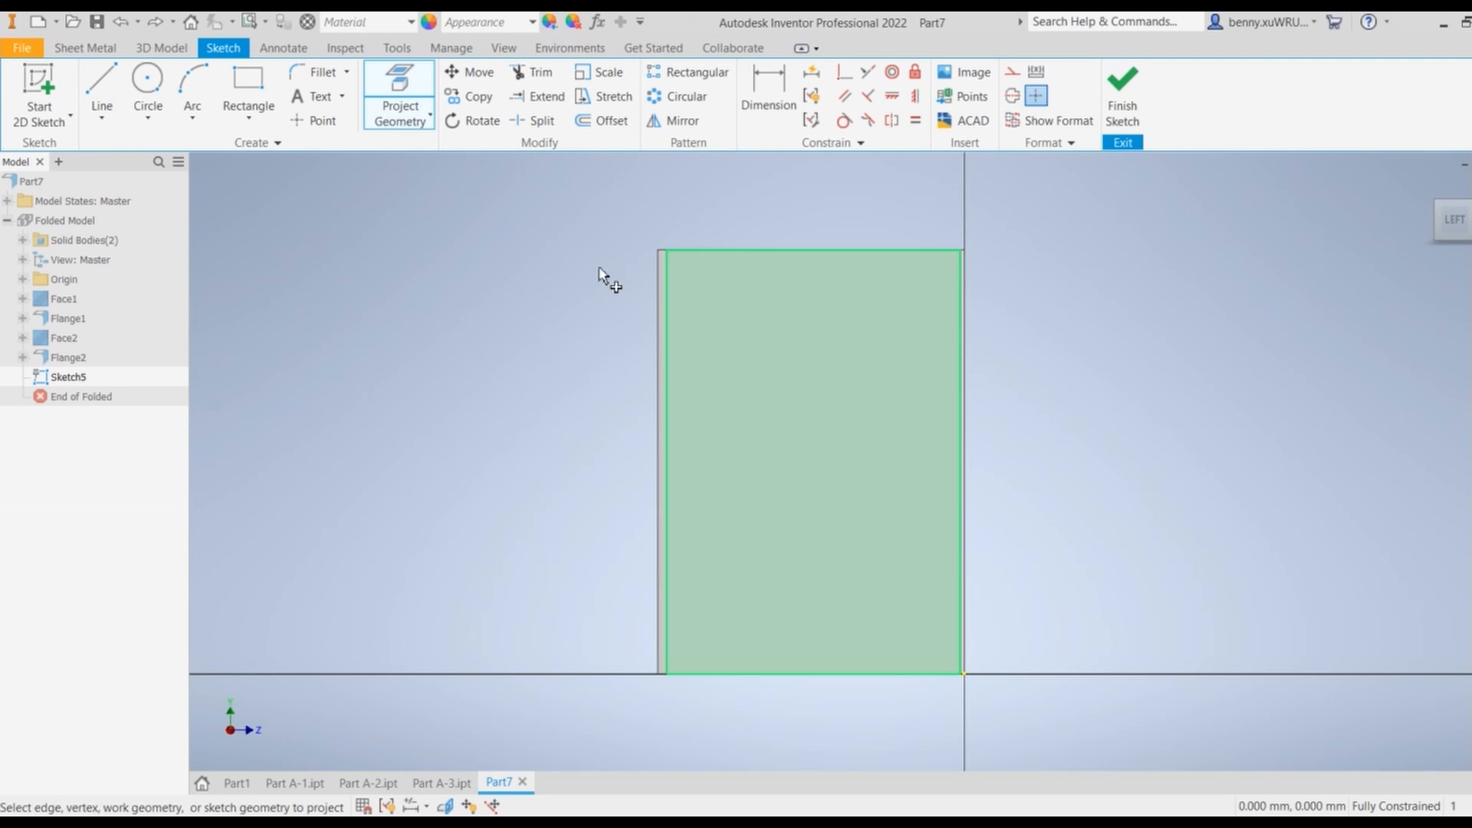
{"action": "left_click", "coordinate": [657, 265]}
Sketch a closed triangle from the projected edge's upper corner, about 297 mm horizontally, about 123 mm down and back to the start
{"action": "key", "text": "l"}
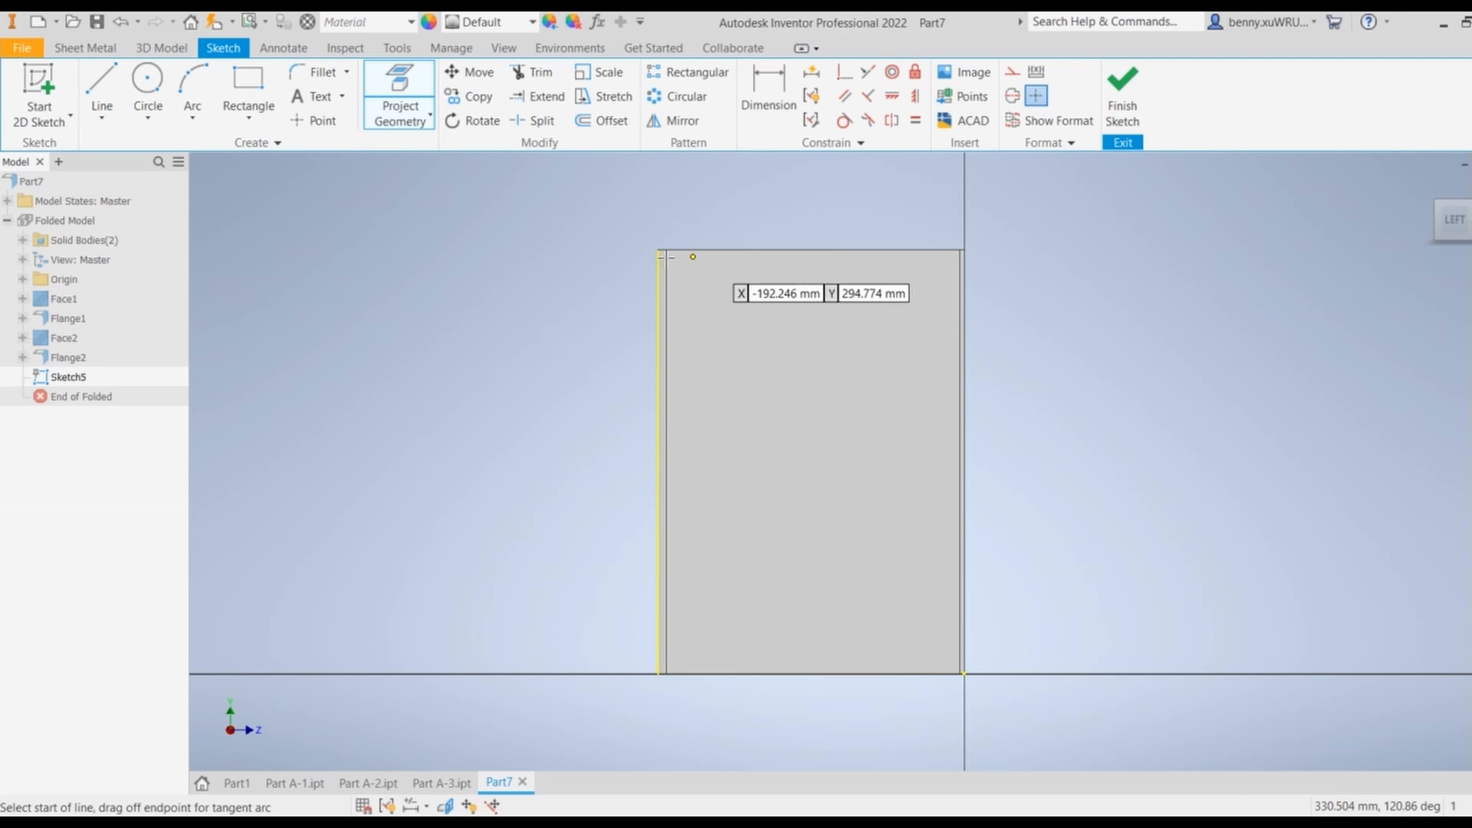
{"action": "left_click", "coordinate": [659, 251]}
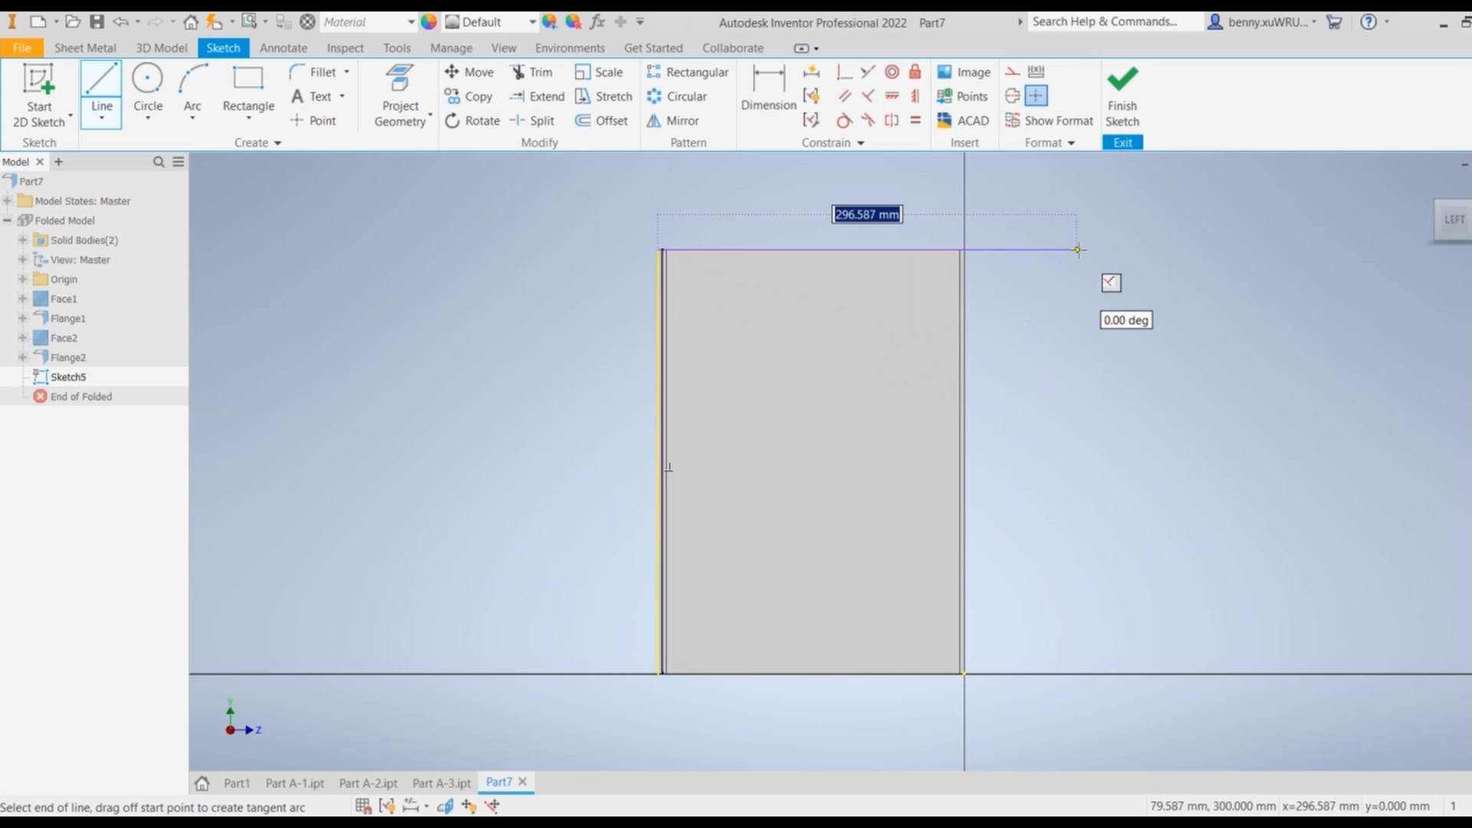
{"action": "left_click", "coordinate": [1077, 251]}
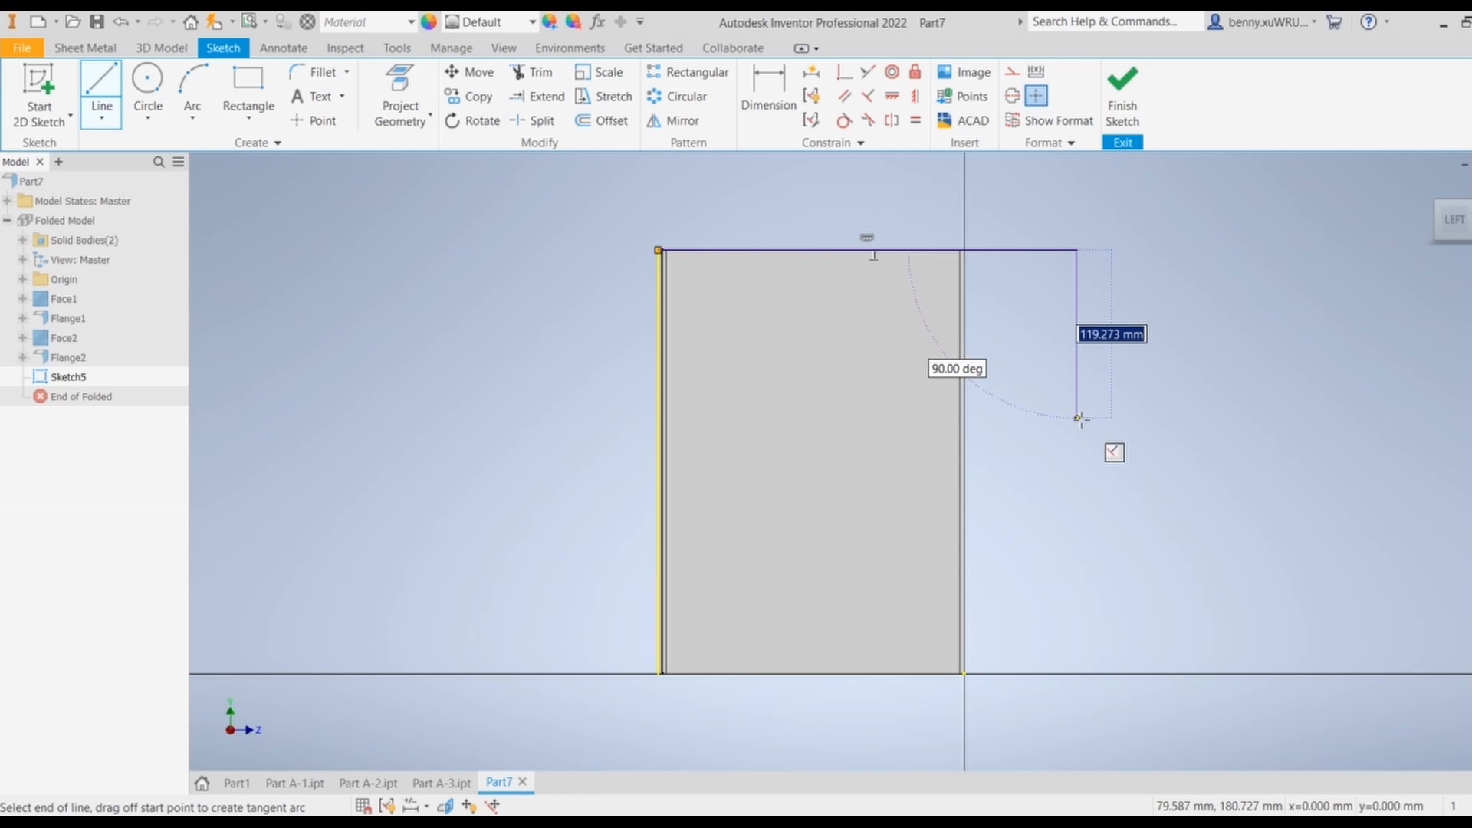
{"action": "left_click", "coordinate": [1077, 423]}
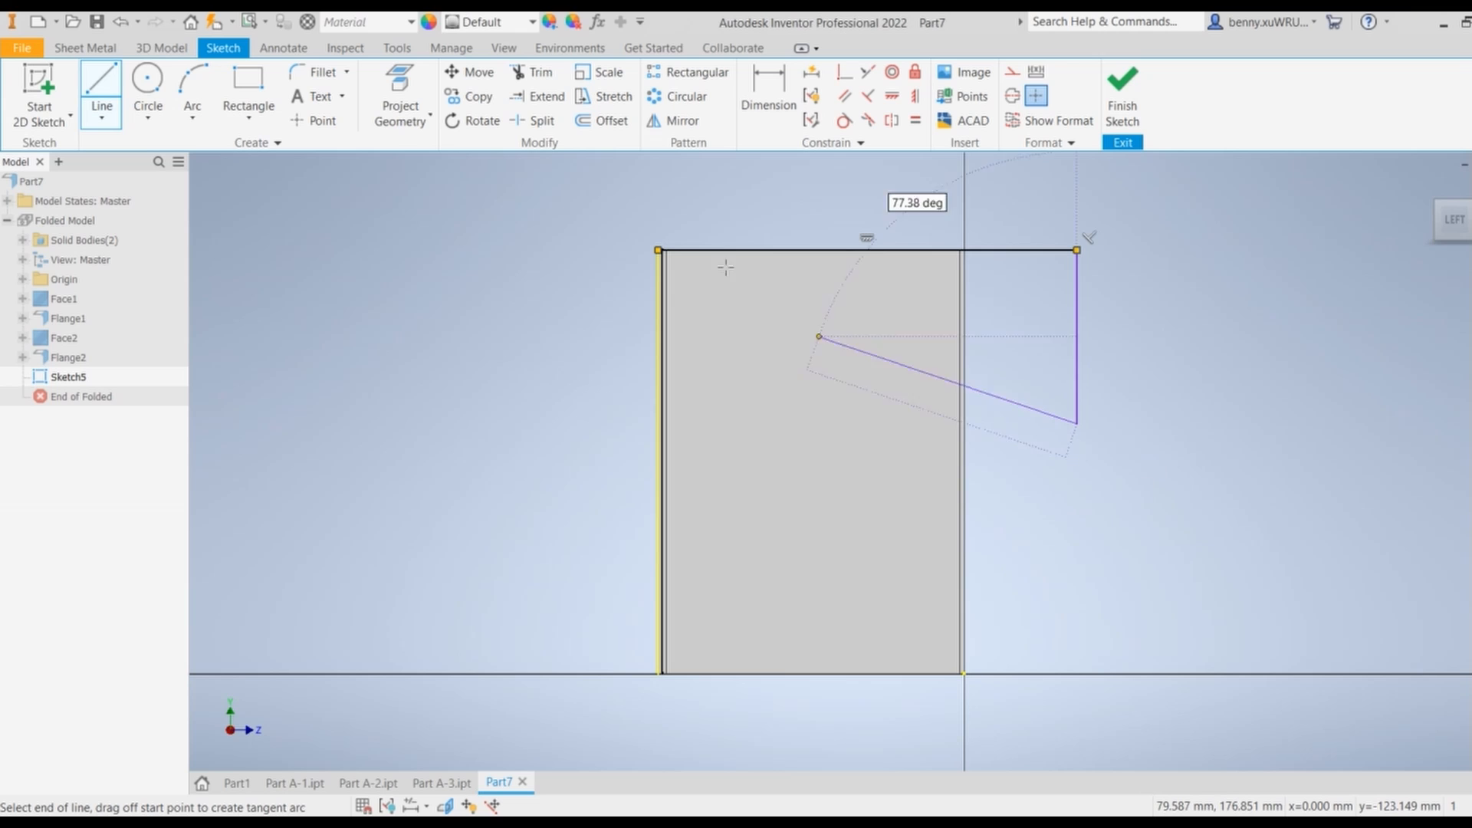
{"action": "left_click", "coordinate": [656, 249]}
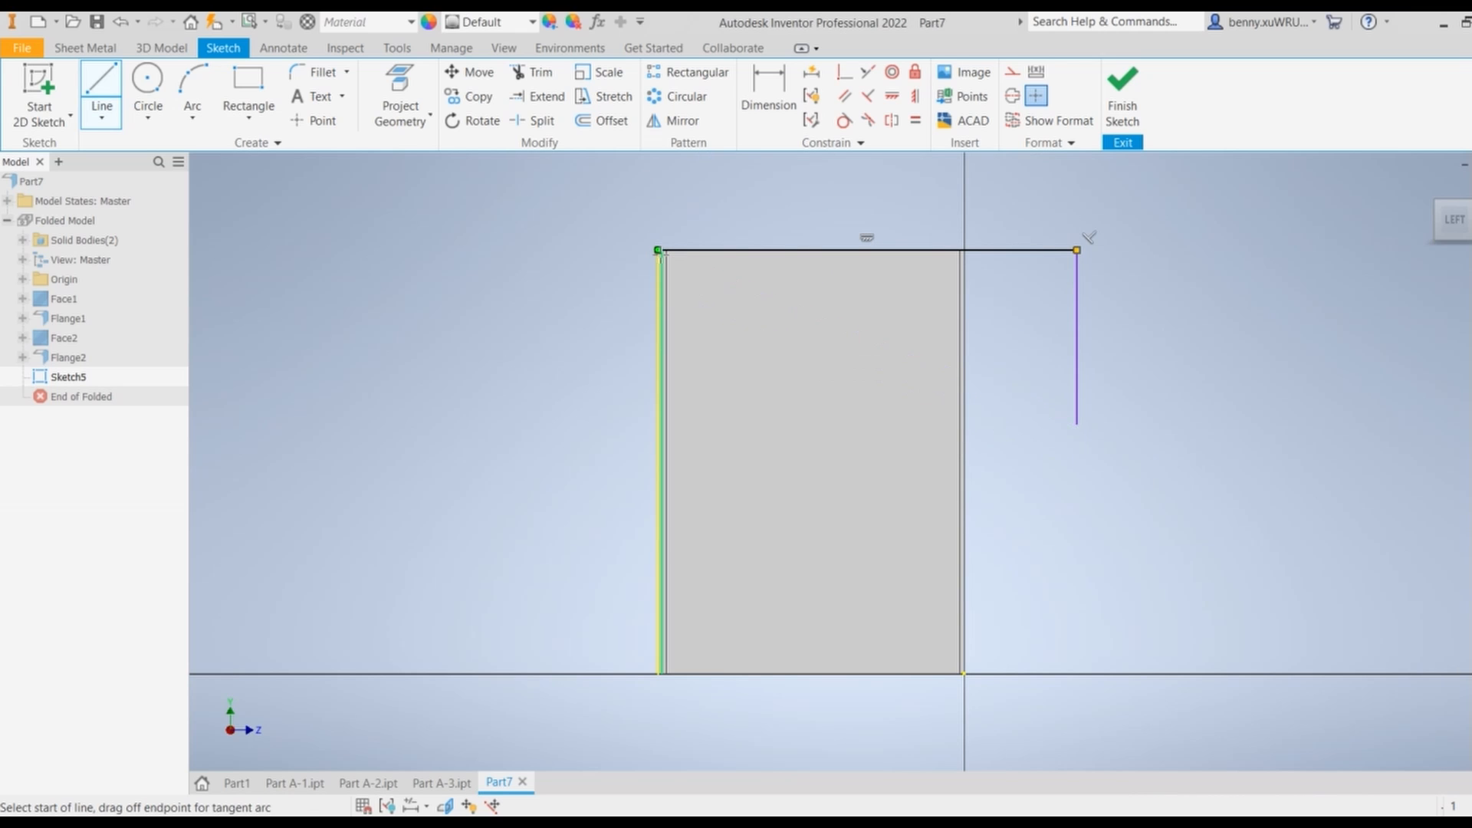
{"action": "right_click", "coordinate": [1164, 324]}
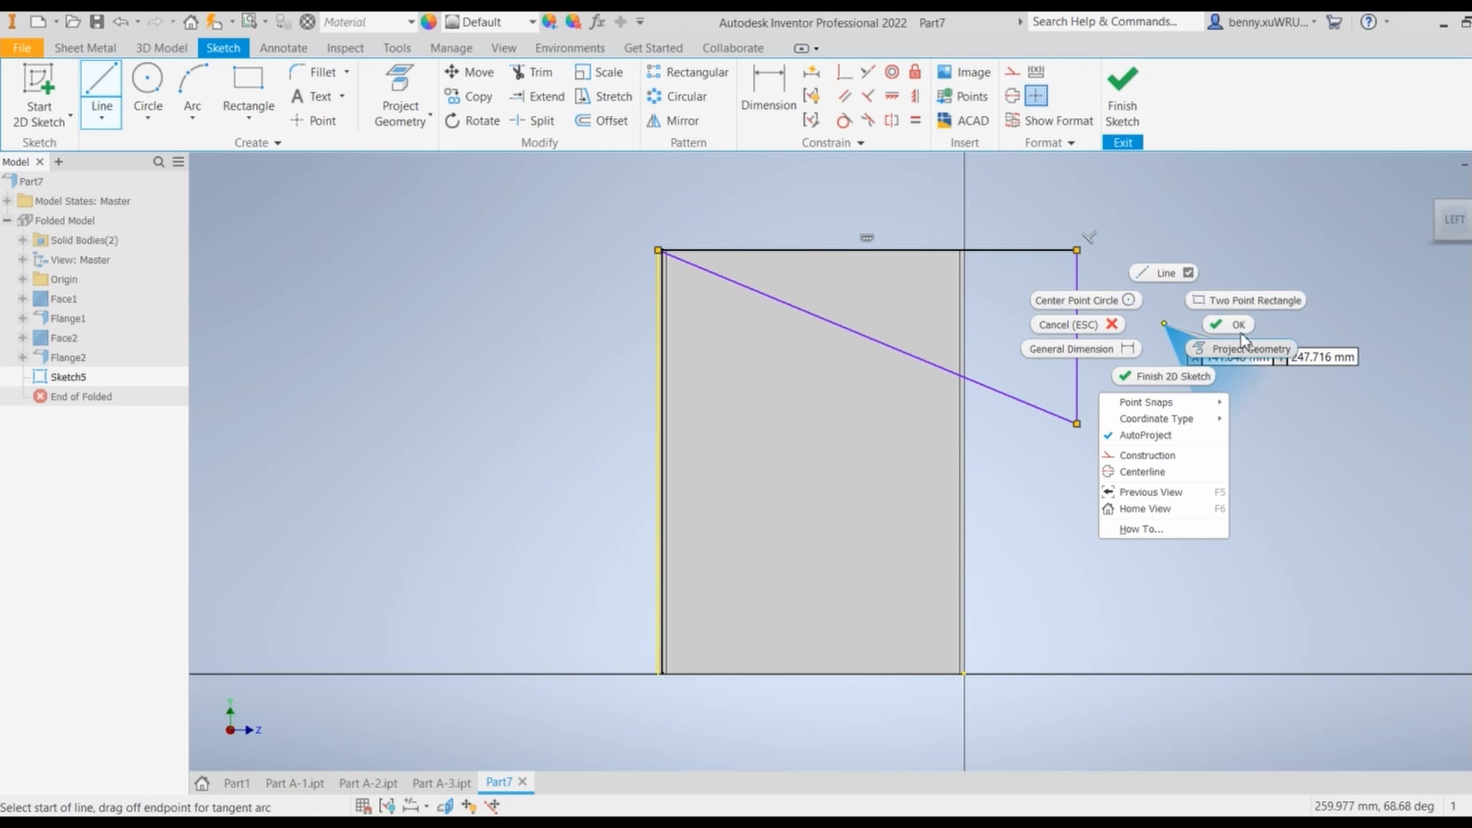
{"action": "left_click", "coordinate": [1236, 325]}
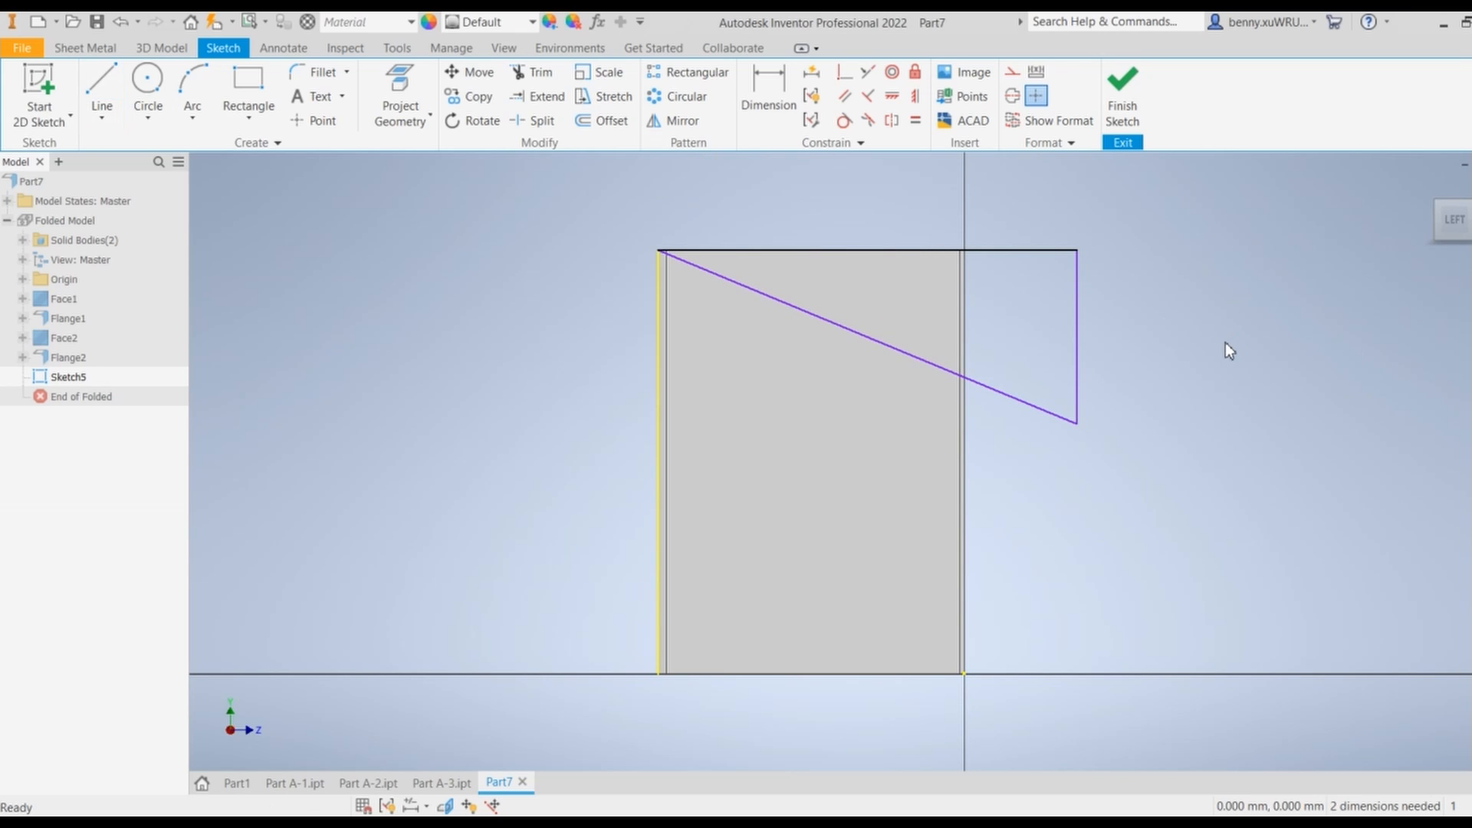
Dimension the angle between the sloping line and the projected vertical edge as 60 degrees and finish the sketch
{"action": "left_click", "coordinate": [768, 86]}
{"action": "left_click", "coordinate": [756, 292]}
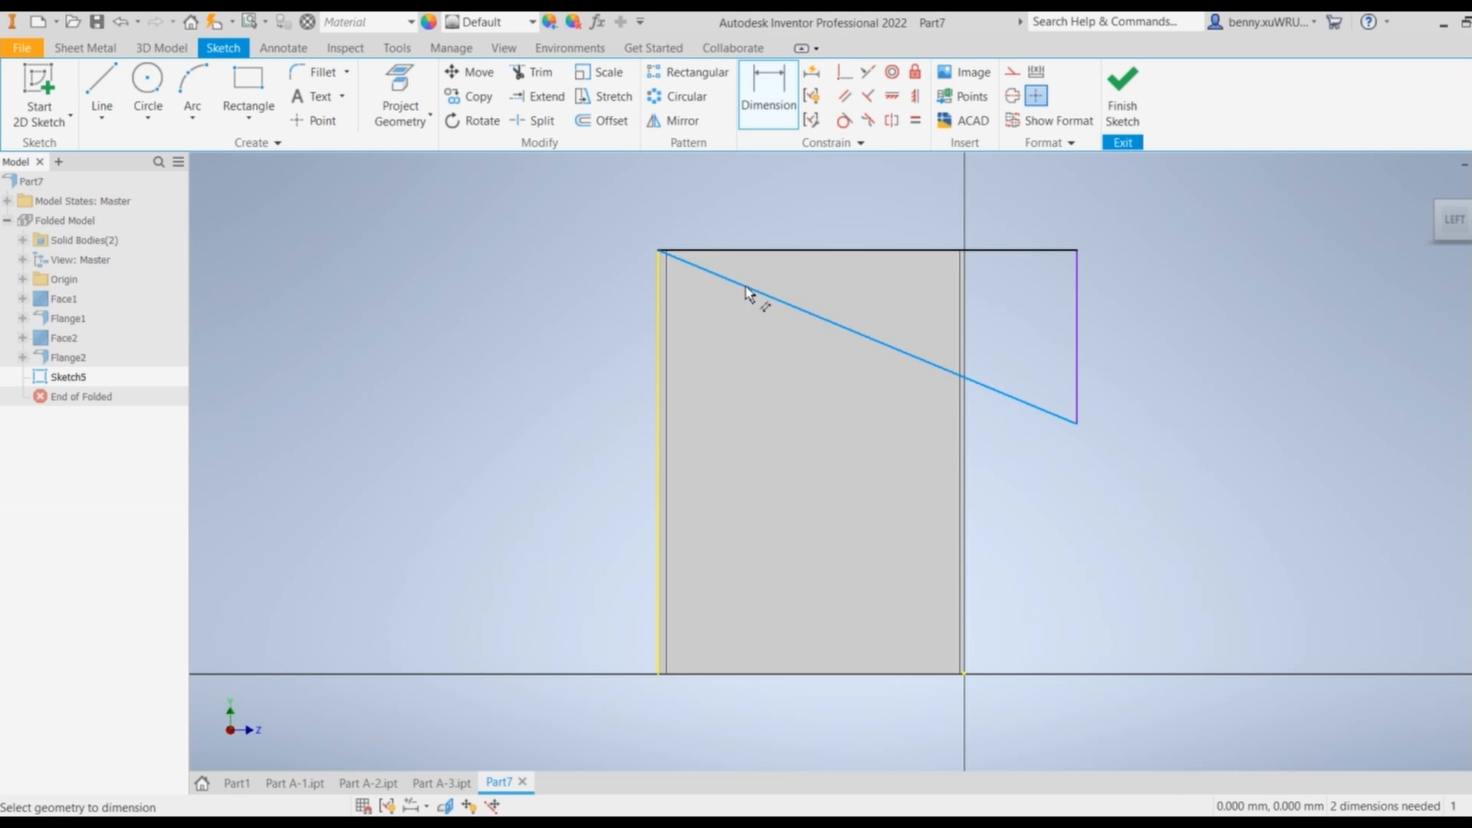
{"action": "left_click", "coordinate": [663, 322]}
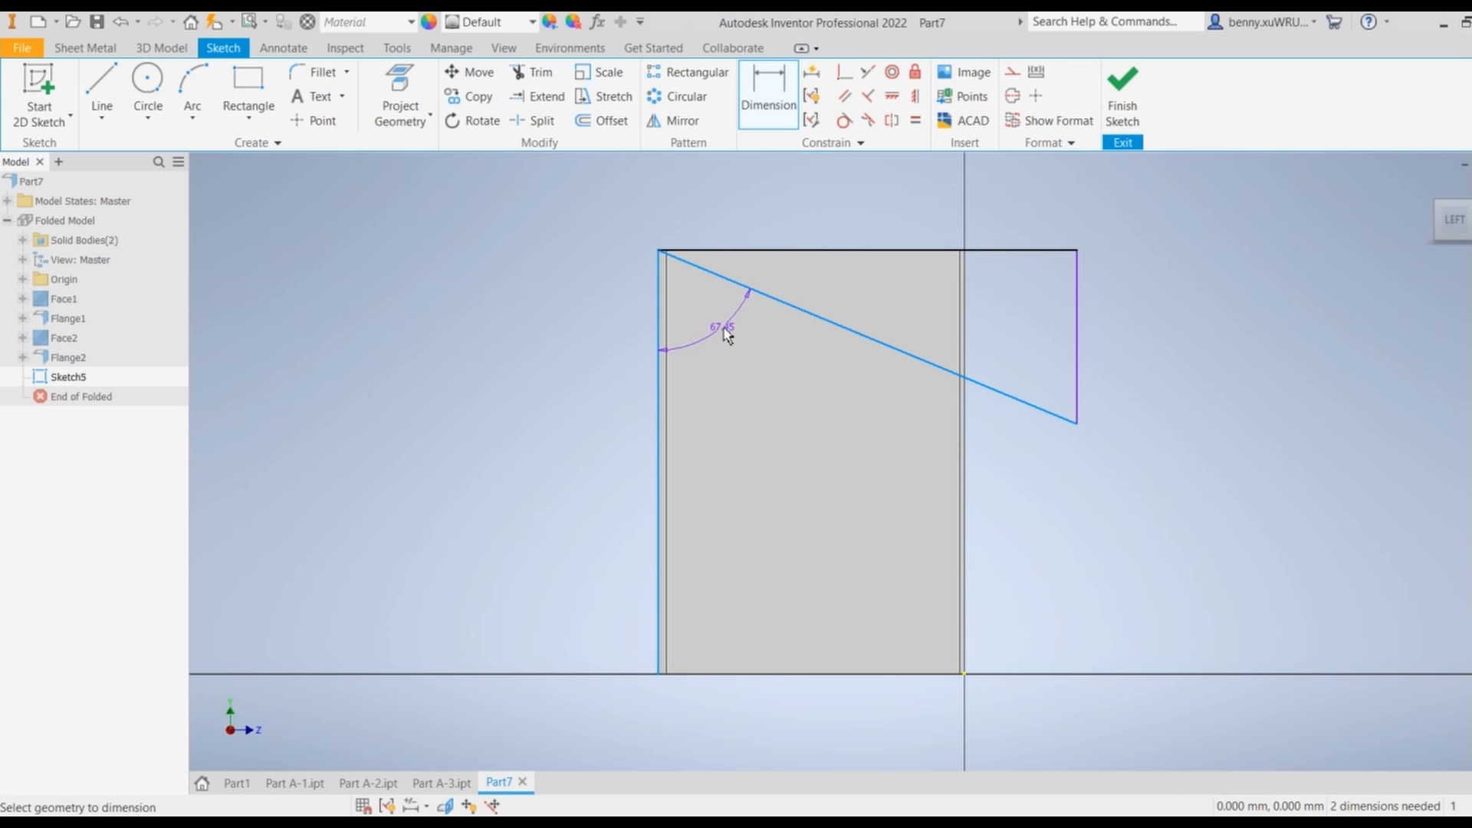
{"action": "left_click", "coordinate": [734, 334]}
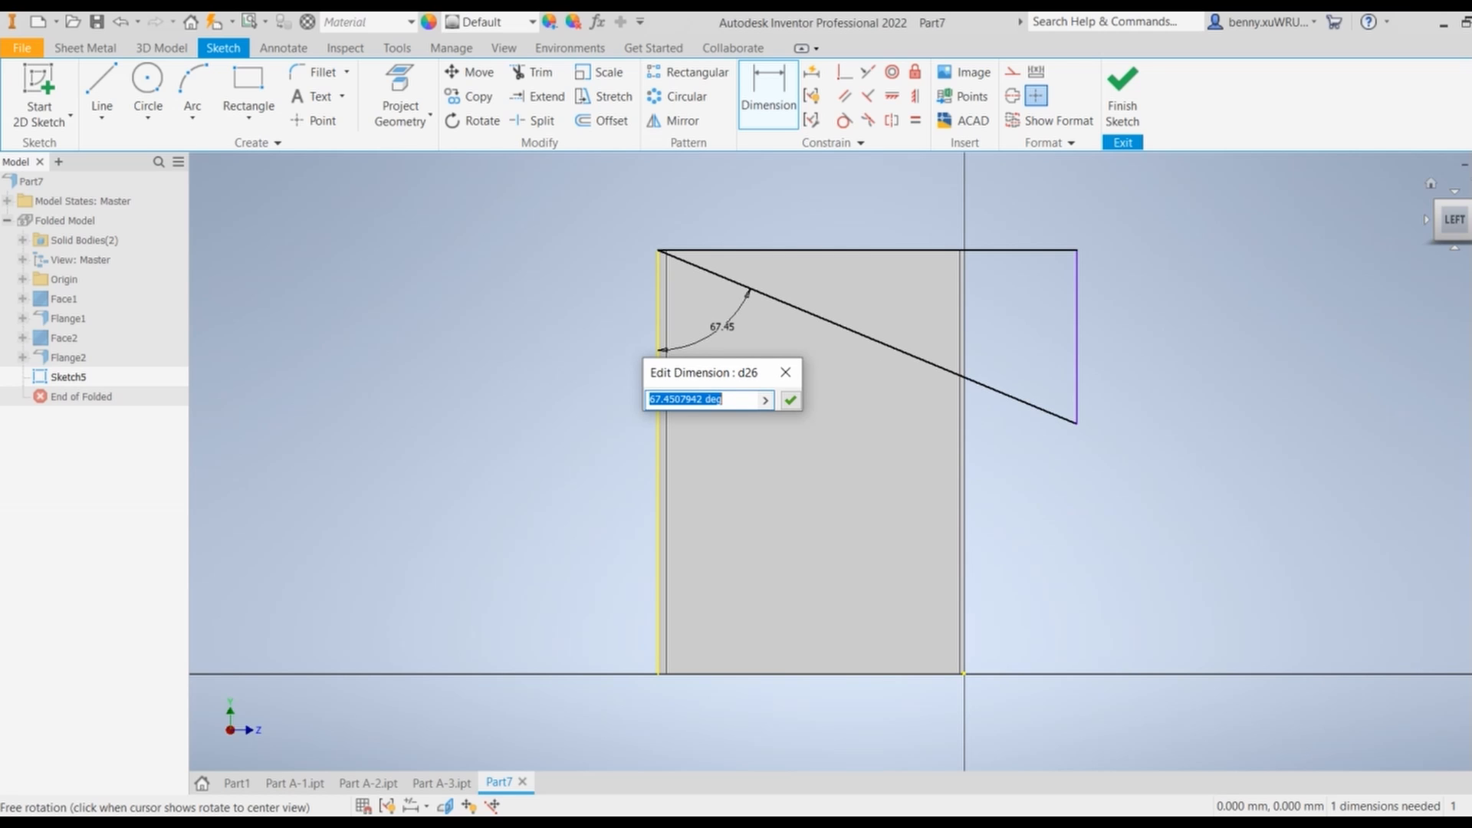
{"action": "type", "text": "60"}
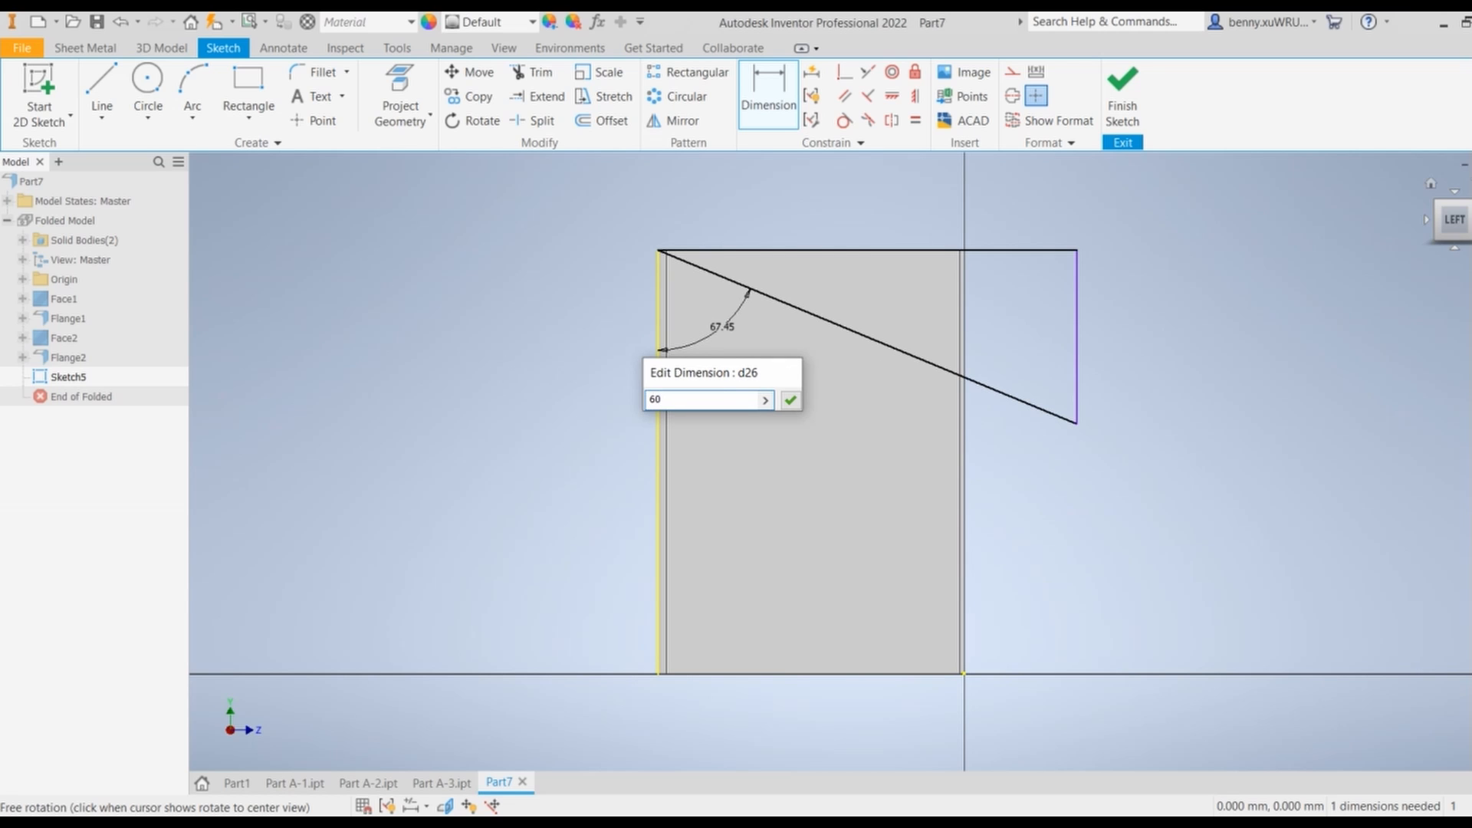
{"action": "key", "text": "Return"}
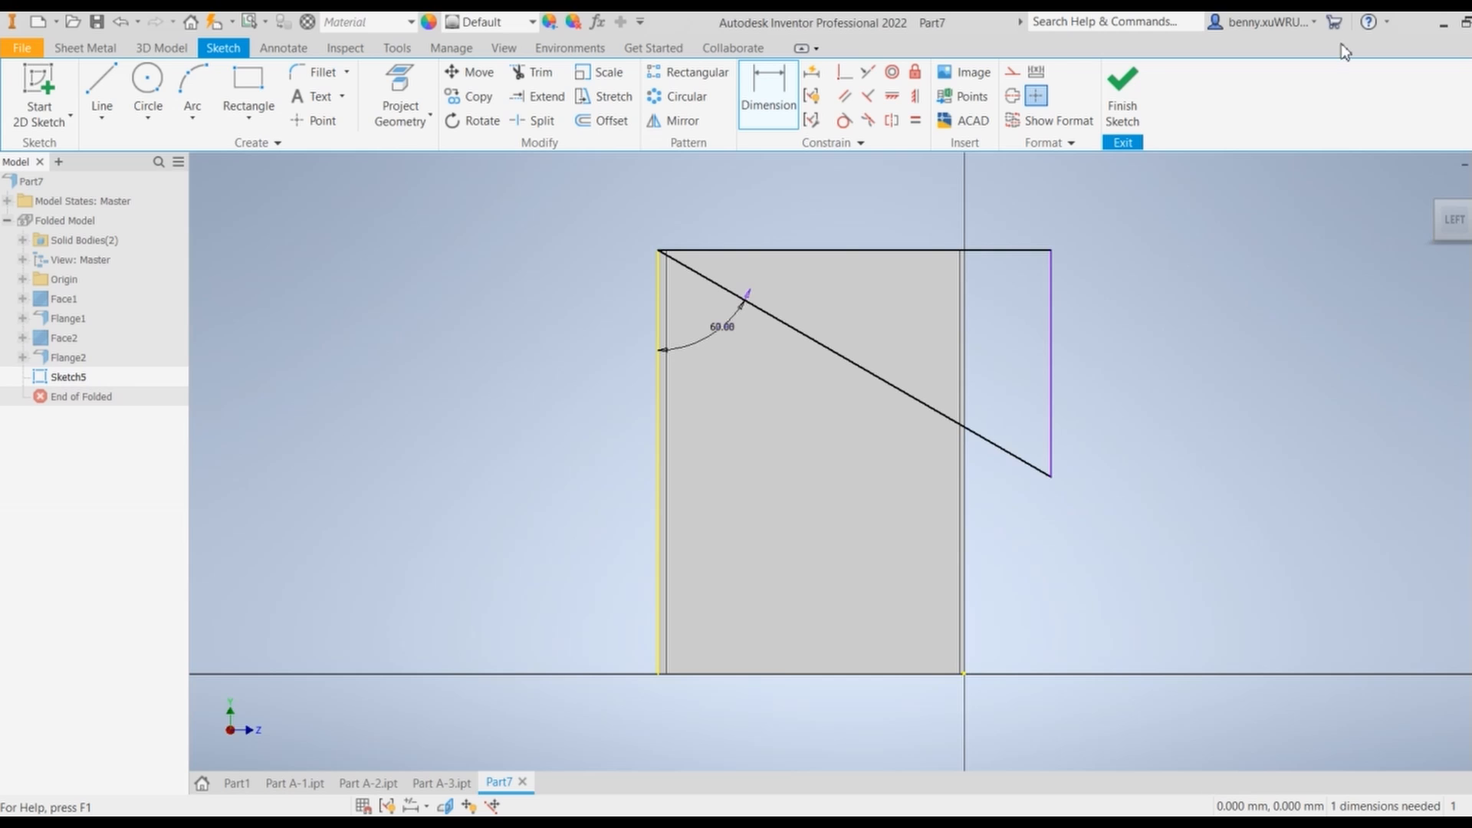
{"action": "left_click", "coordinate": [1123, 91]}
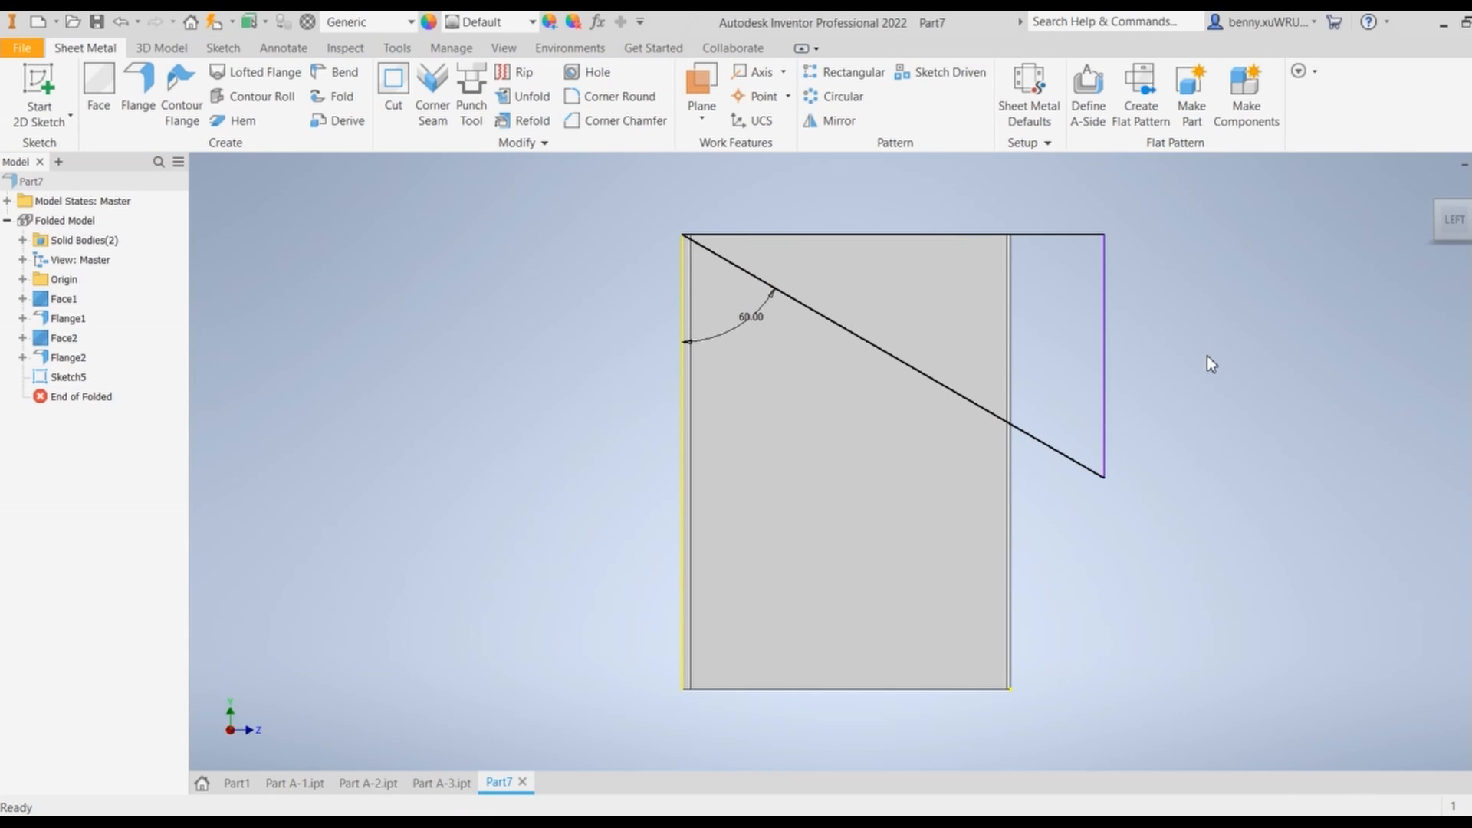
Extrude the triangle as a through-all cut into the duct, including both solid bodies, and view the slanted result from the Left side
{"action": "middle_click_drag", "start_coordinate": [1207, 356], "coordinate": [1239, 390], "text": "shift"}
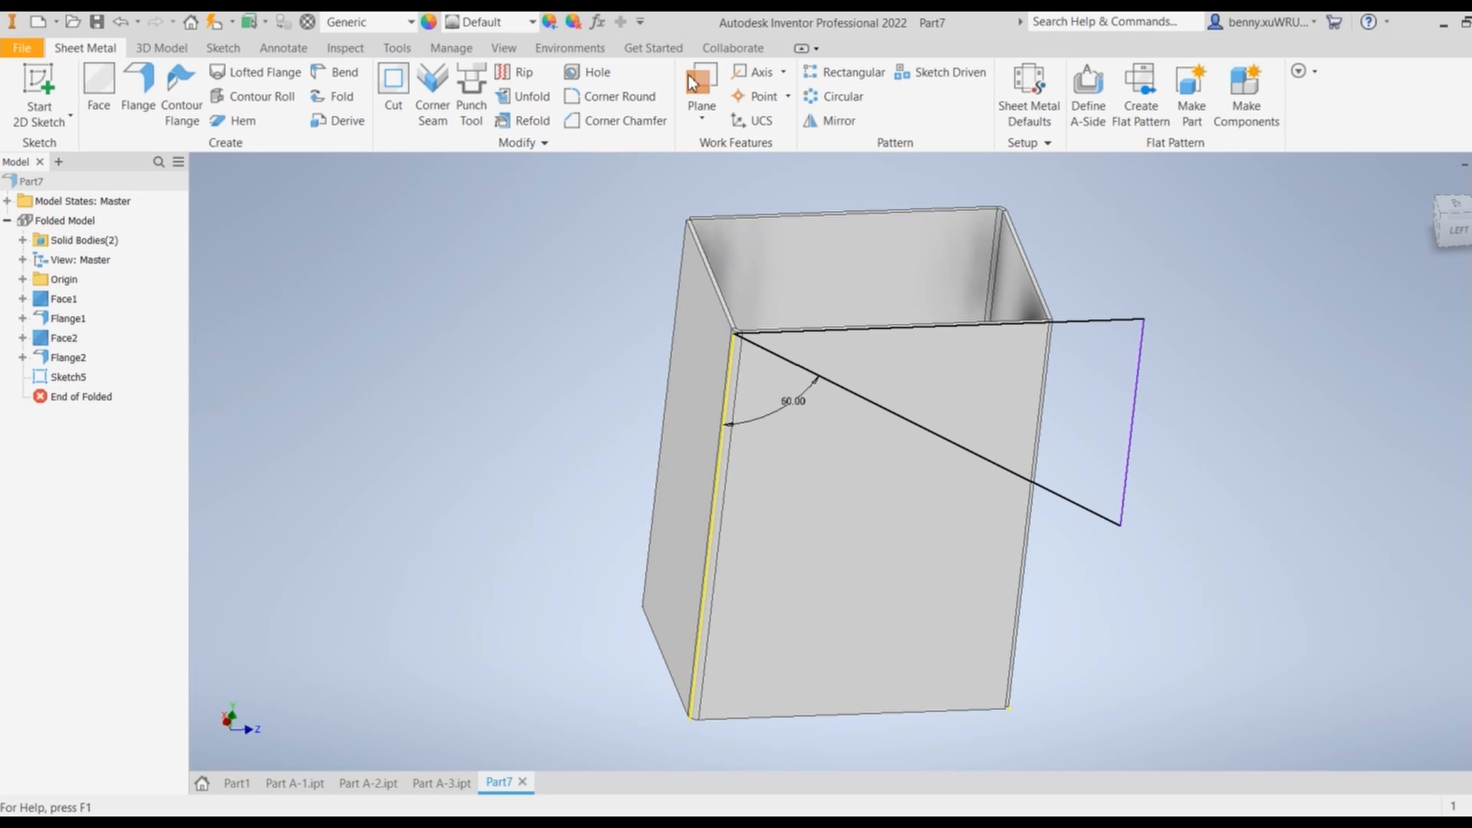
{"action": "left_click", "coordinate": [161, 49]}
{"action": "left_click", "coordinate": [102, 83]}
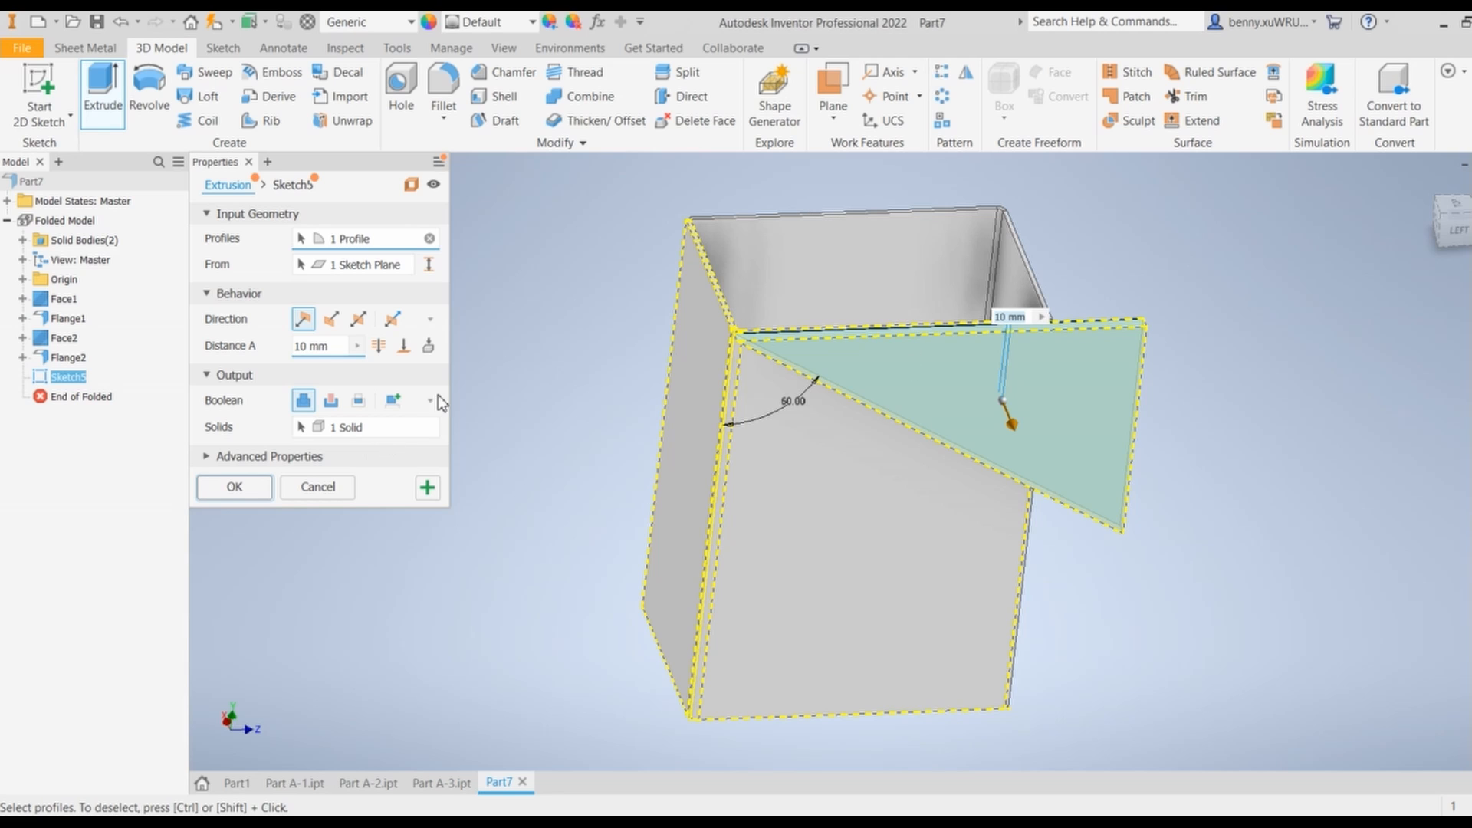
{"action": "left_click", "coordinate": [330, 400]}
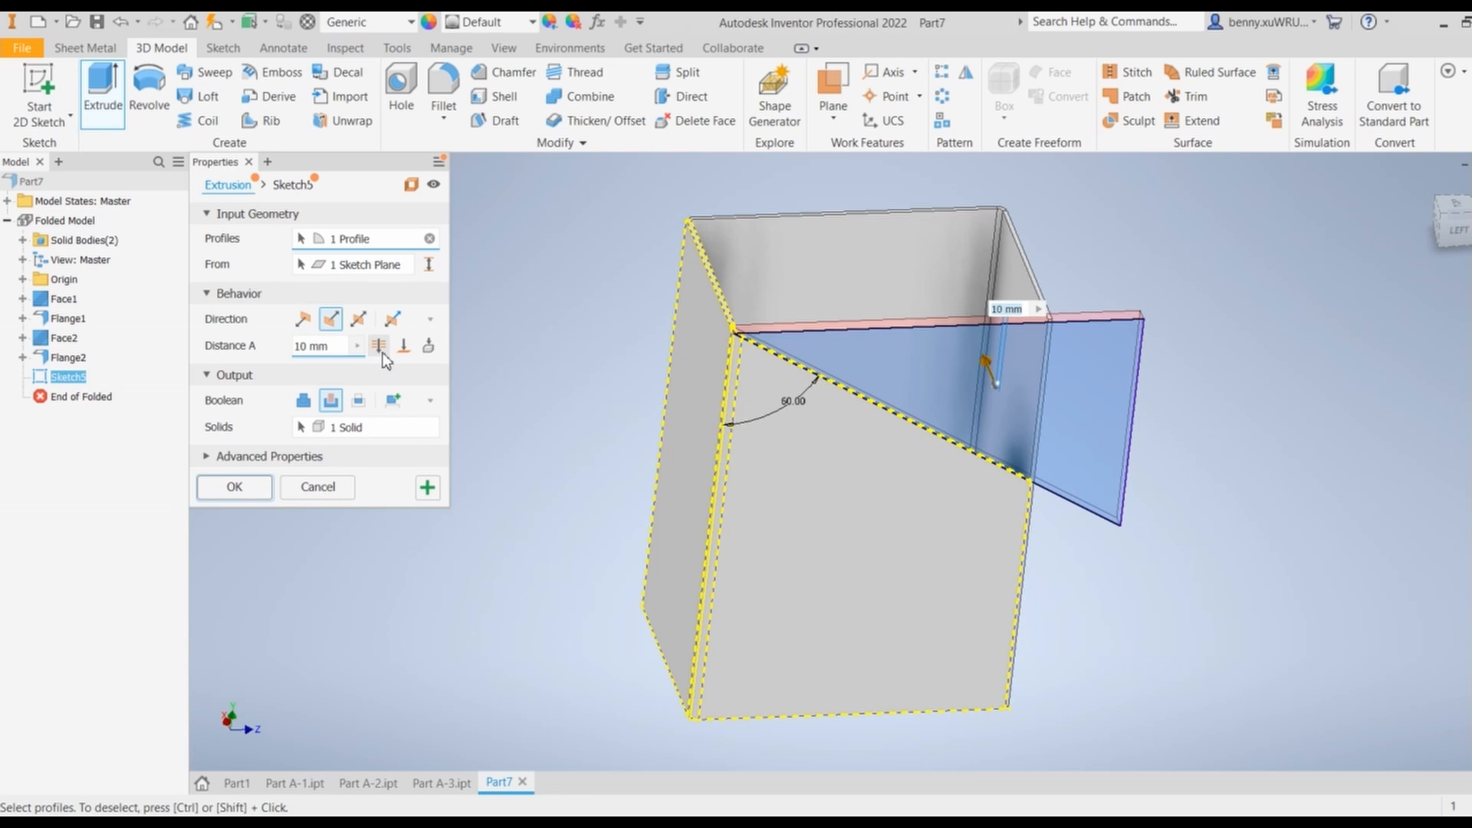
{"action": "left_click", "coordinate": [379, 346]}
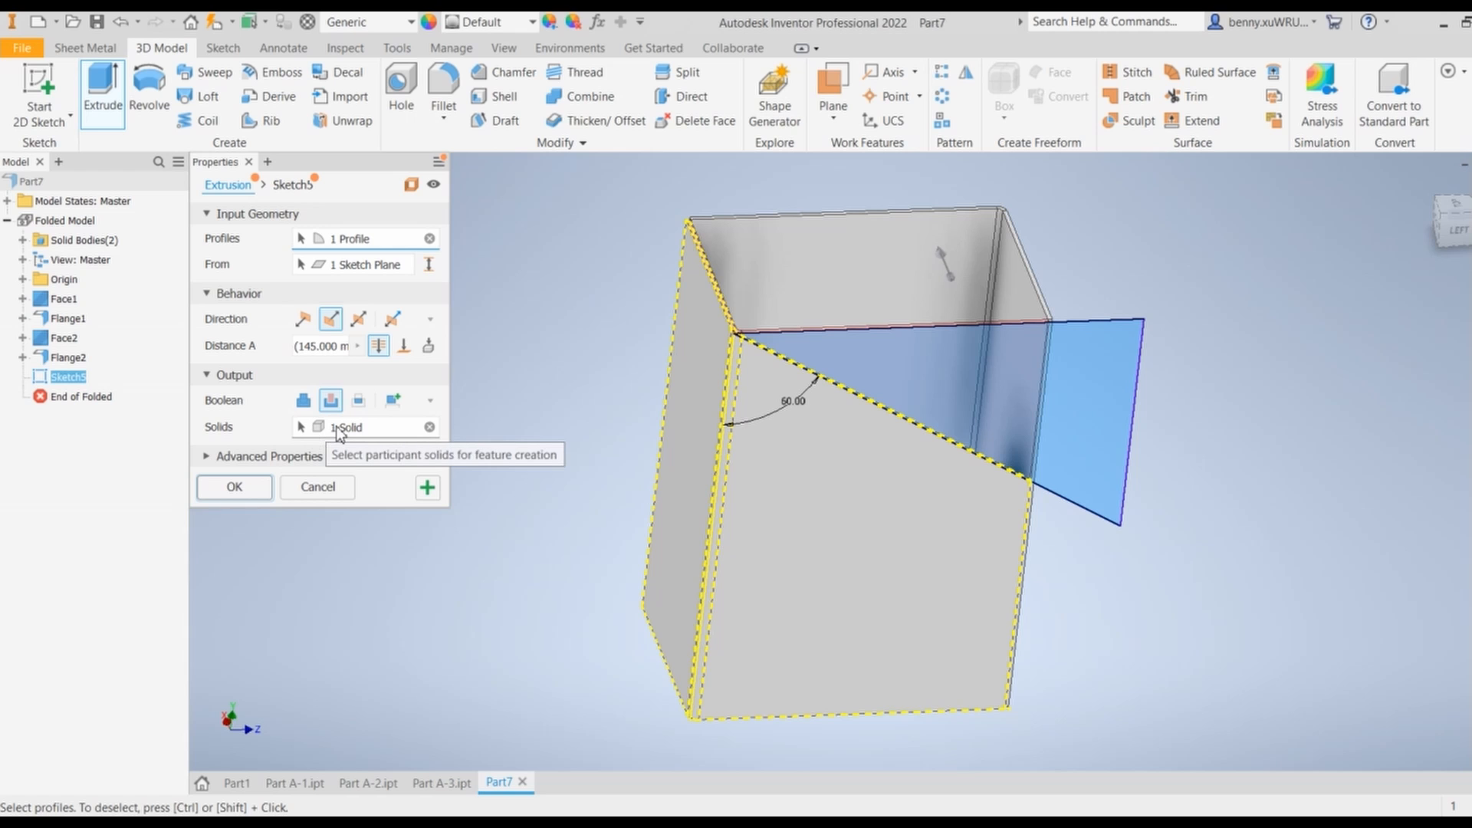
{"action": "left_click", "coordinate": [303, 429]}
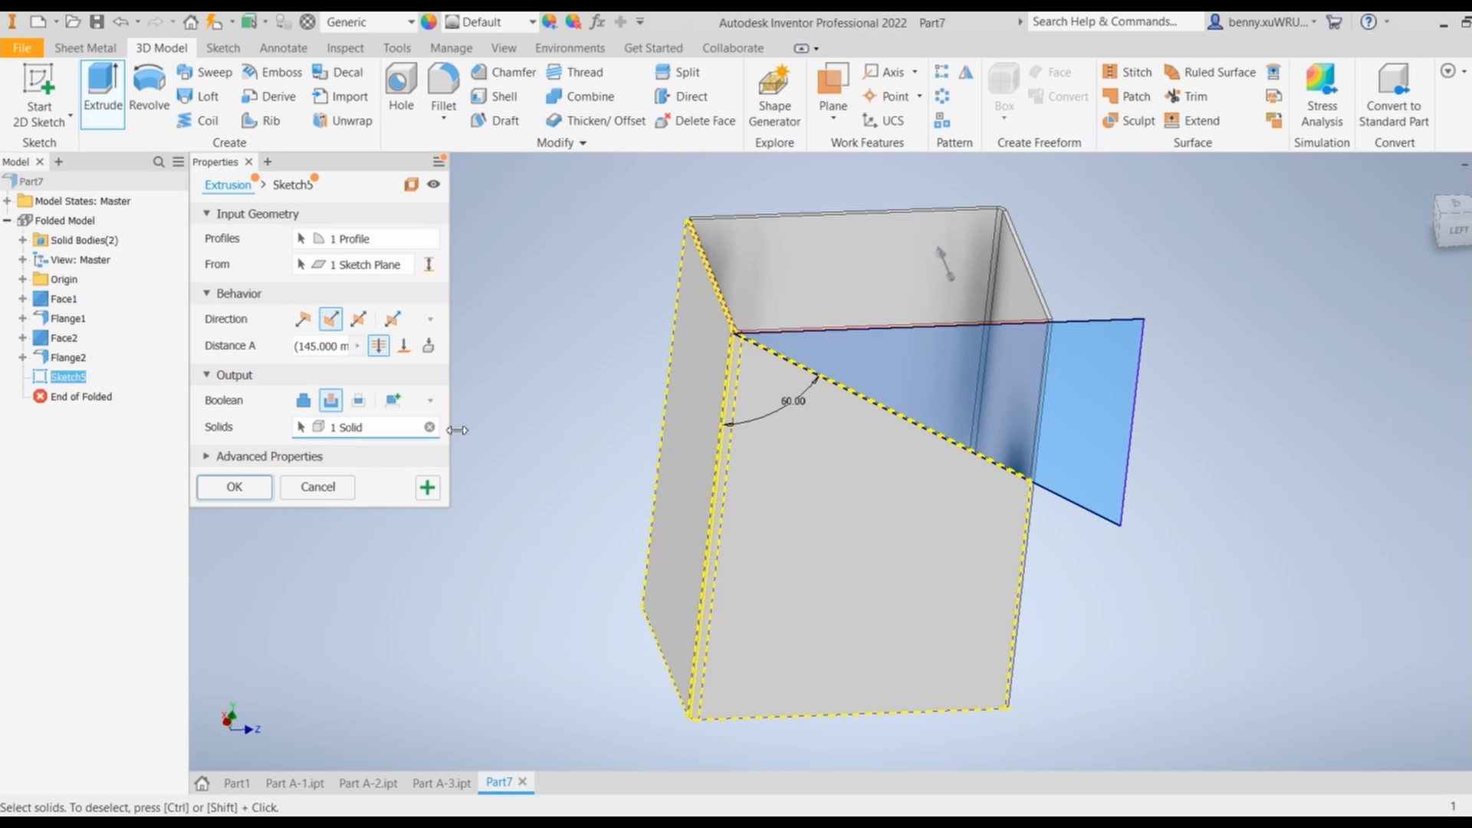
{"action": "left_click", "coordinate": [853, 253]}
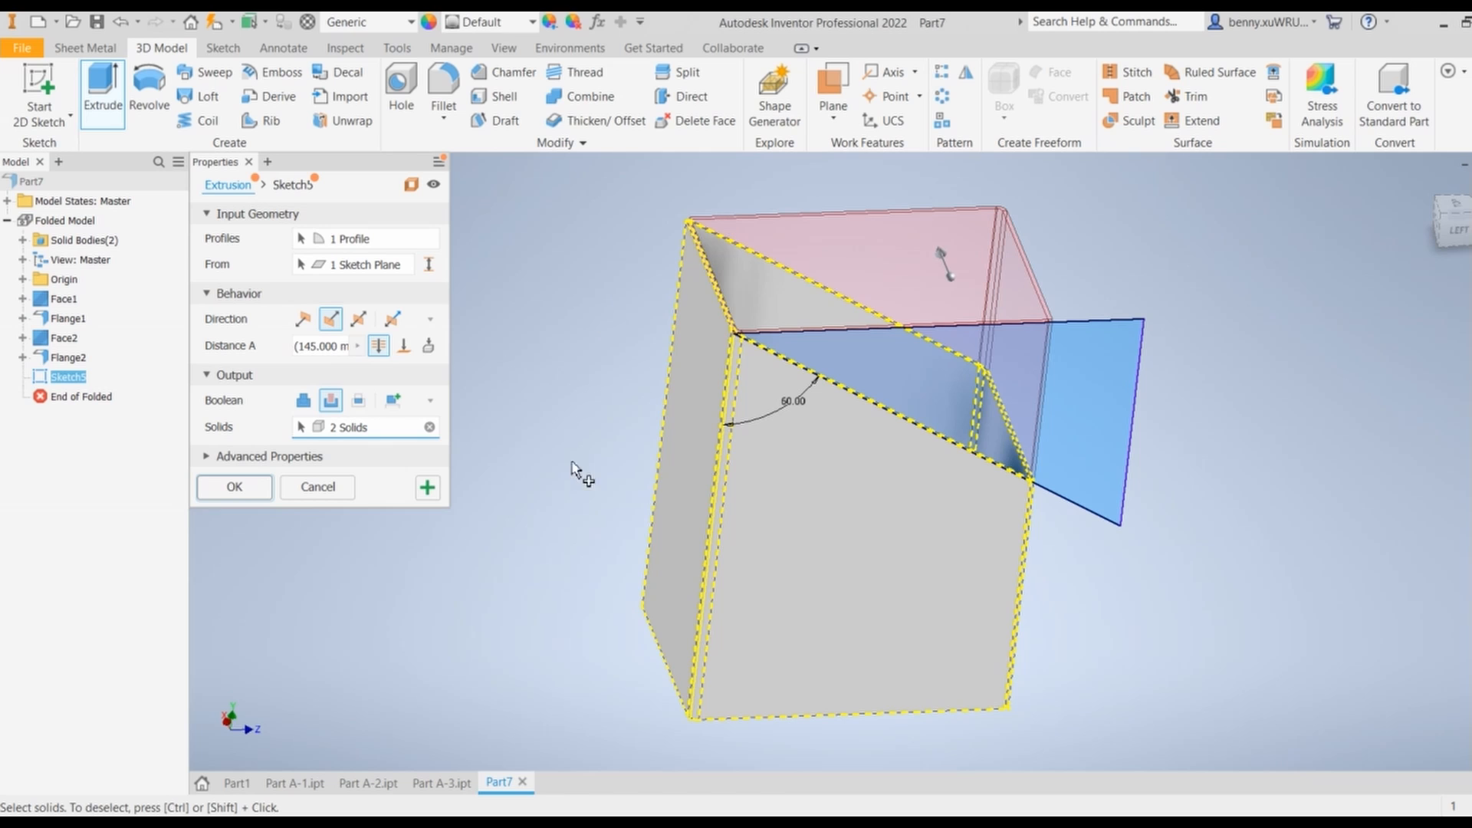
{"action": "left_click", "coordinate": [235, 488]}
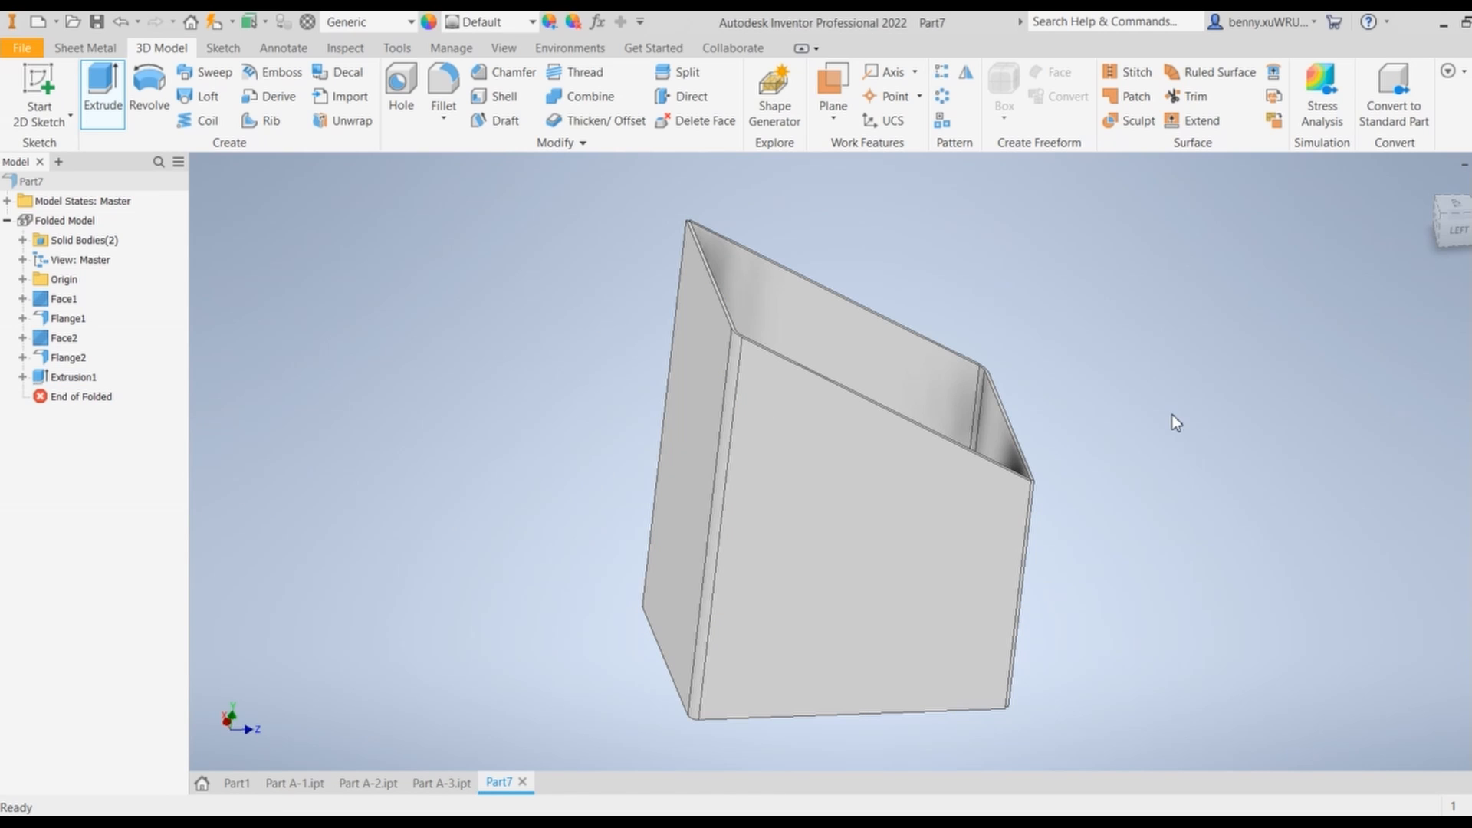
{"action": "middle_click_drag", "start_coordinate": [1172, 408], "coordinate": [1117, 453], "text": "shift"}
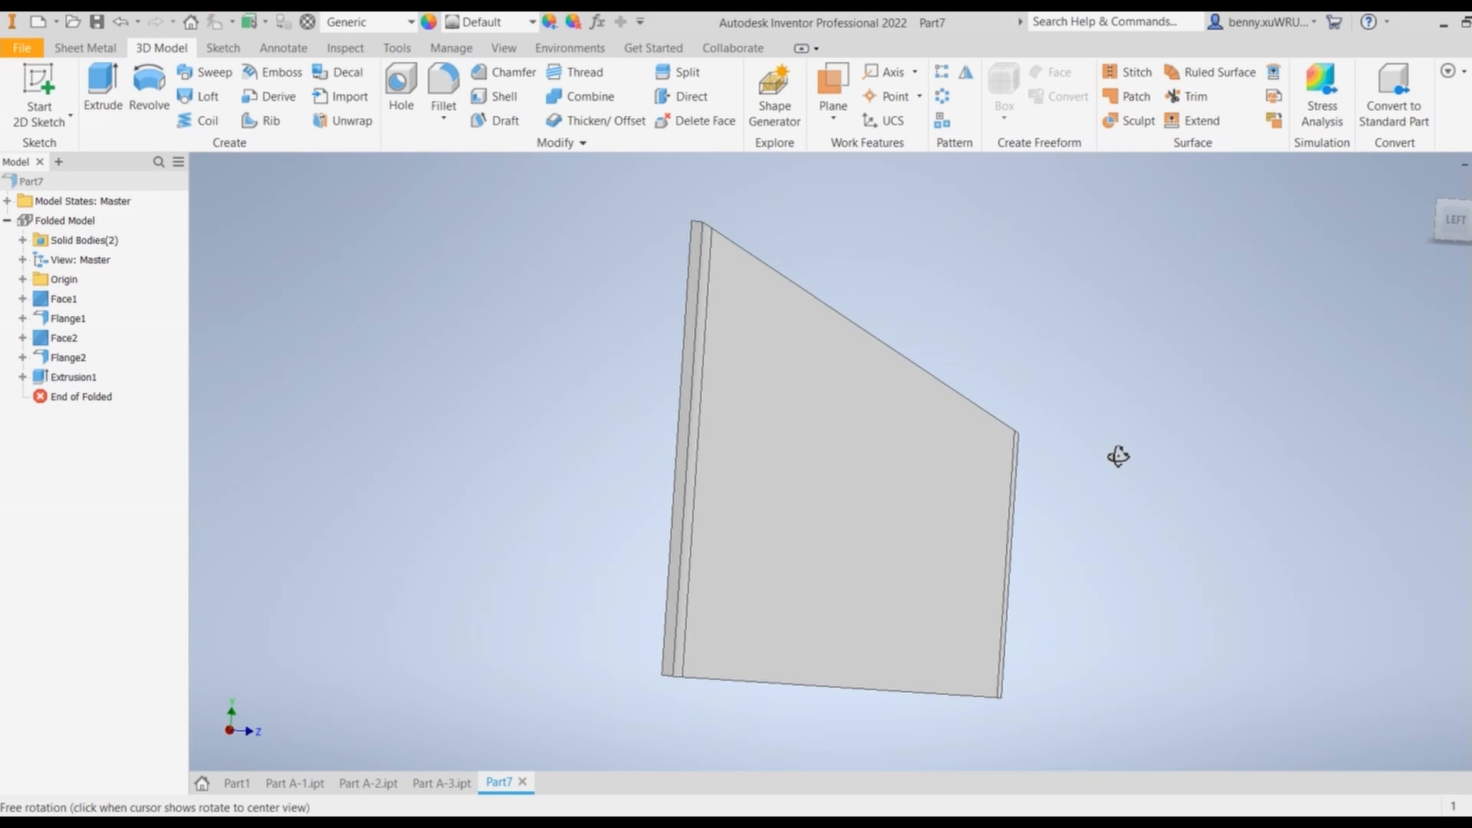
{"action": "left_click", "coordinate": [1455, 221]}
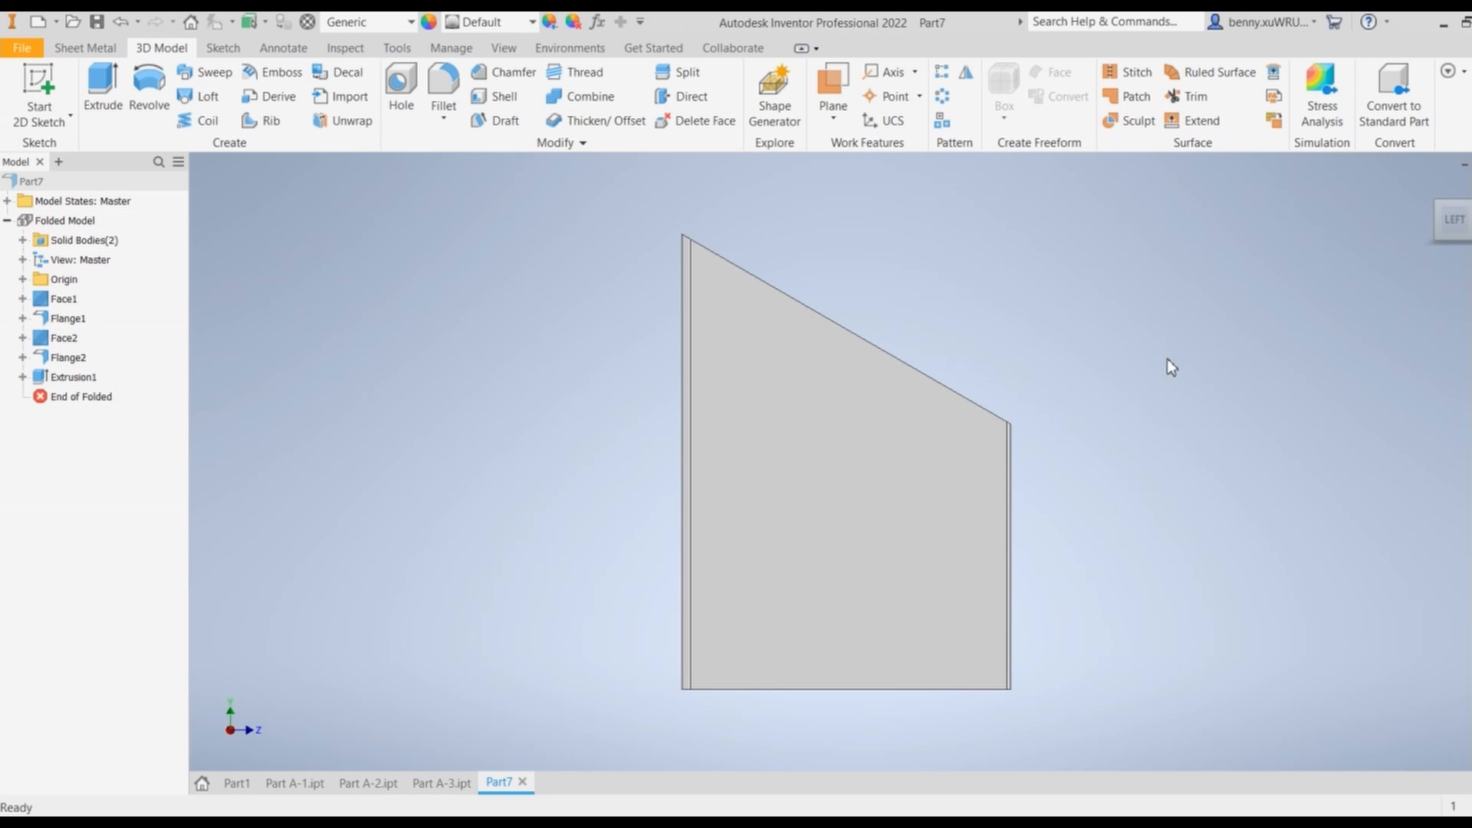
Compare the duct's outline from above with the worksheet's Section A-A duct detail, and return to the Left side view
{"action": "middle_click_drag", "start_coordinate": [1081, 448], "coordinate": [1086, 546], "text": "shift"}
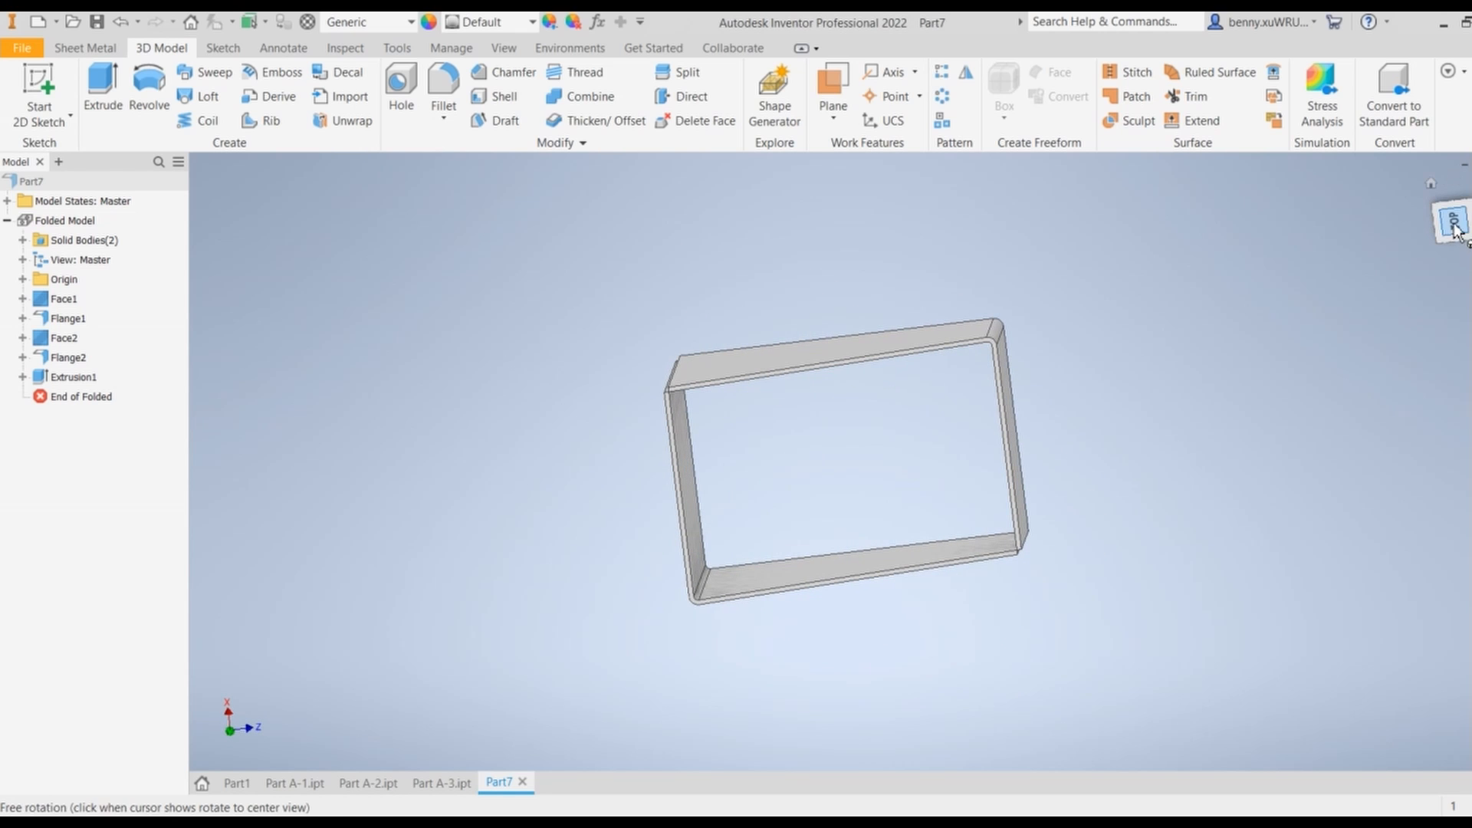
{"action": "key", "text": "F5"}
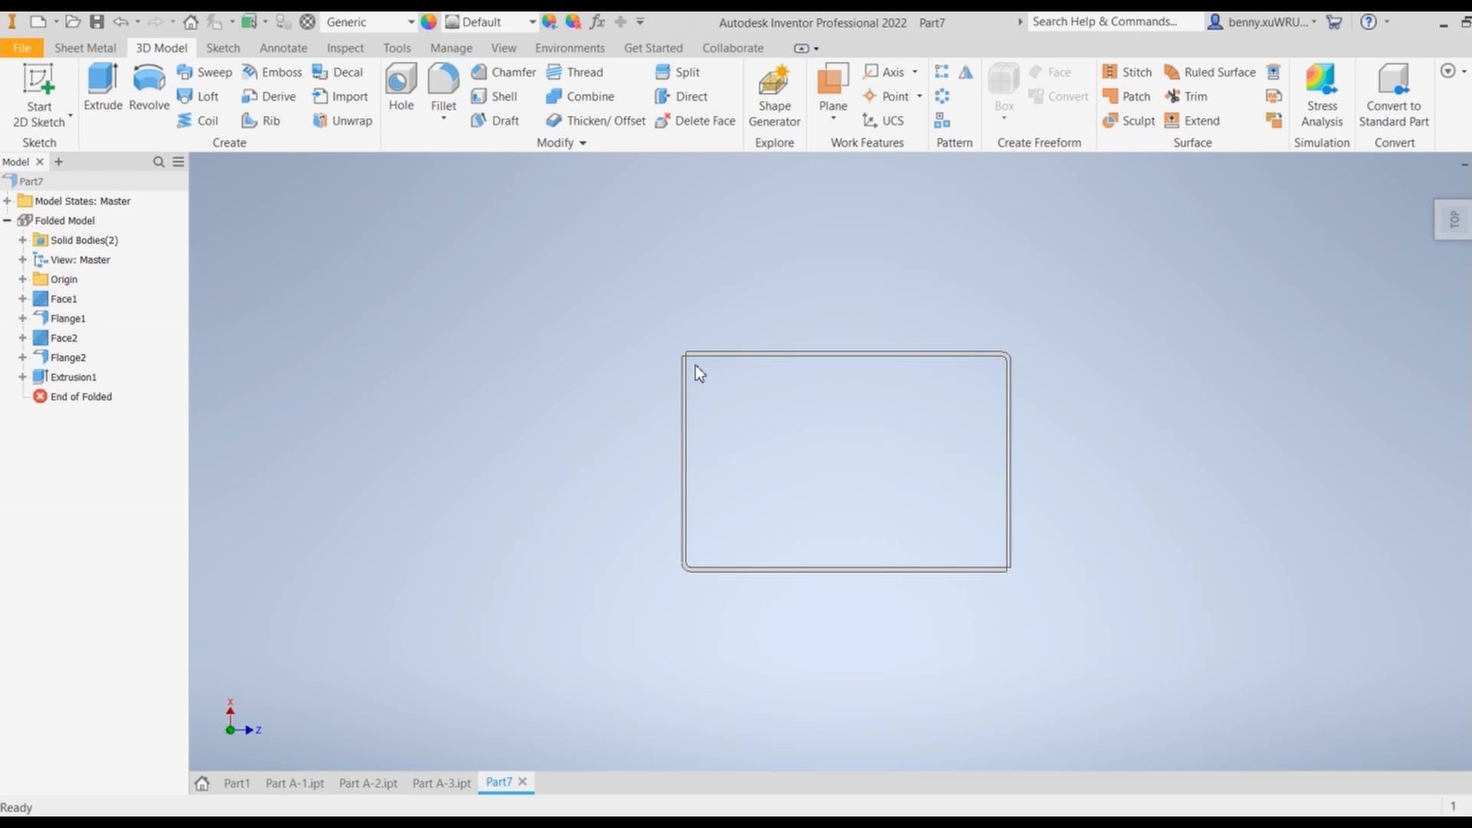
{"action": "scroll", "coordinate": [696, 368], "scroll_direction": "down", "scroll_amount": 3}
{"action": "scroll", "coordinate": [1035, 423], "scroll_direction": "up", "scroll_amount": 3}
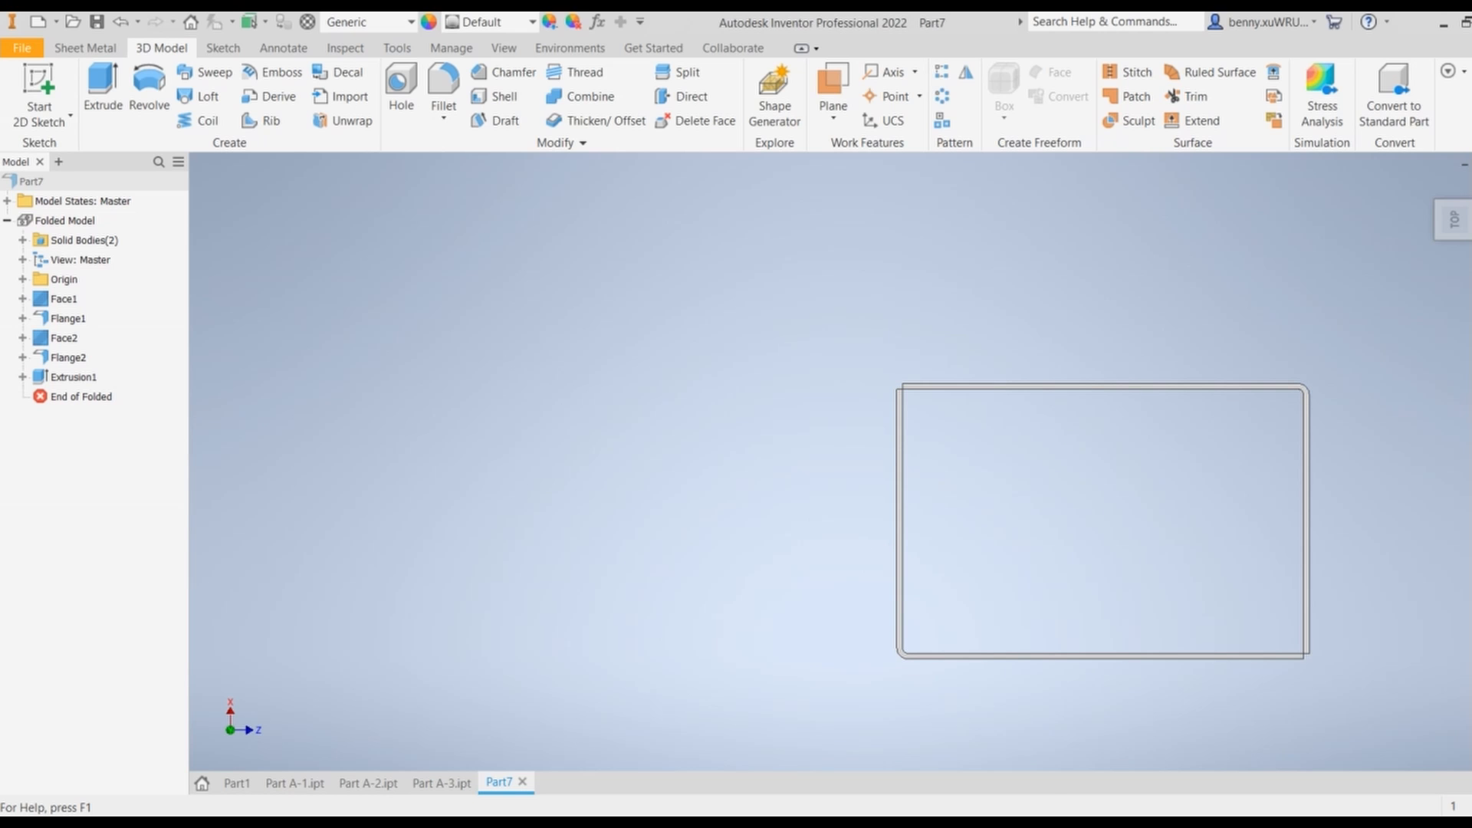
{"action": "left_click", "coordinate": [1401, 782]}
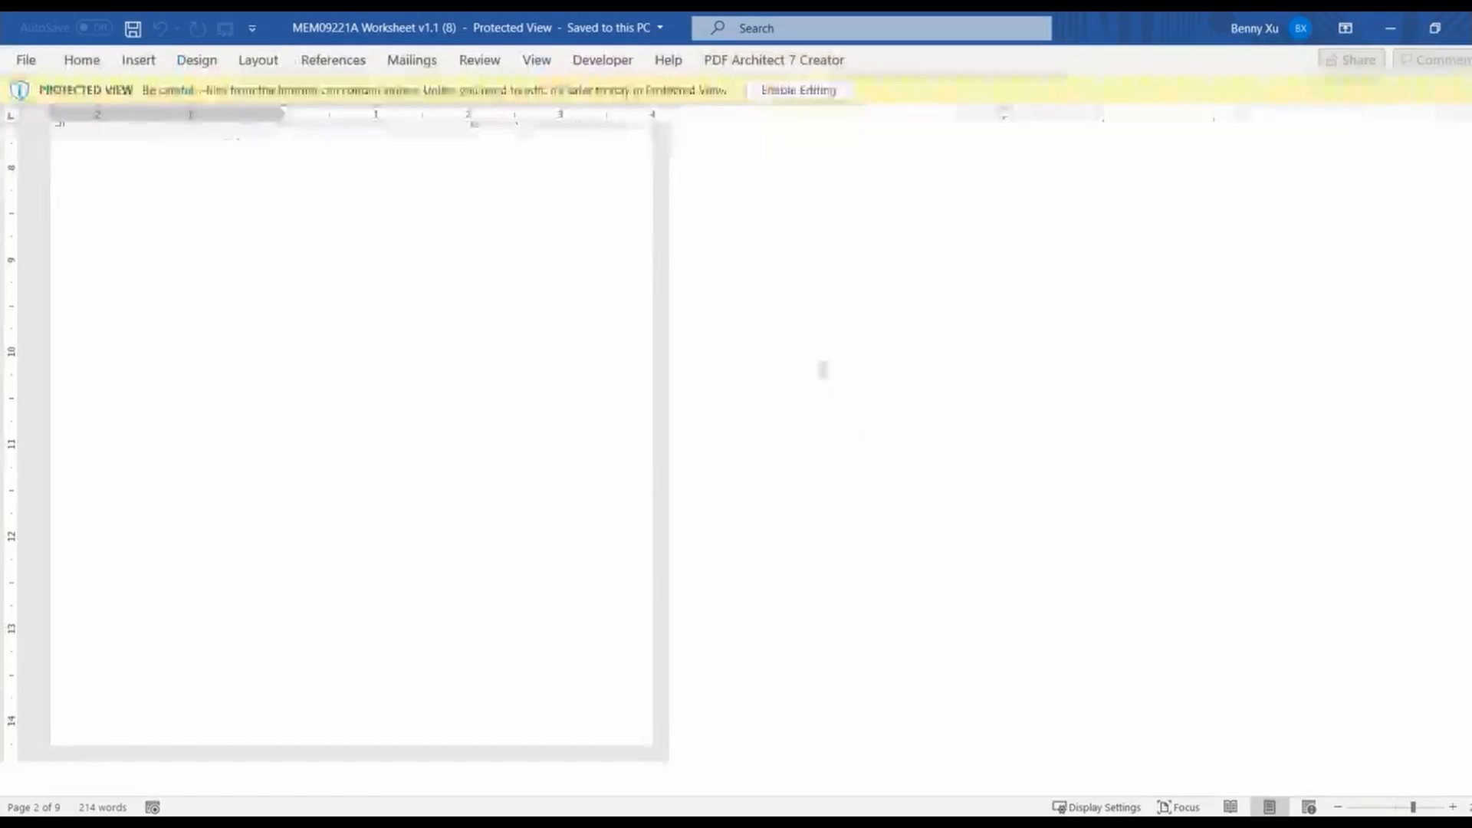
{"action": "scroll", "coordinate": [669, 266], "scroll_direction": "up", "scroll_amount": 10}
{"action": "scroll", "coordinate": [654, 282], "scroll_direction": "down", "scroll_amount": 4}
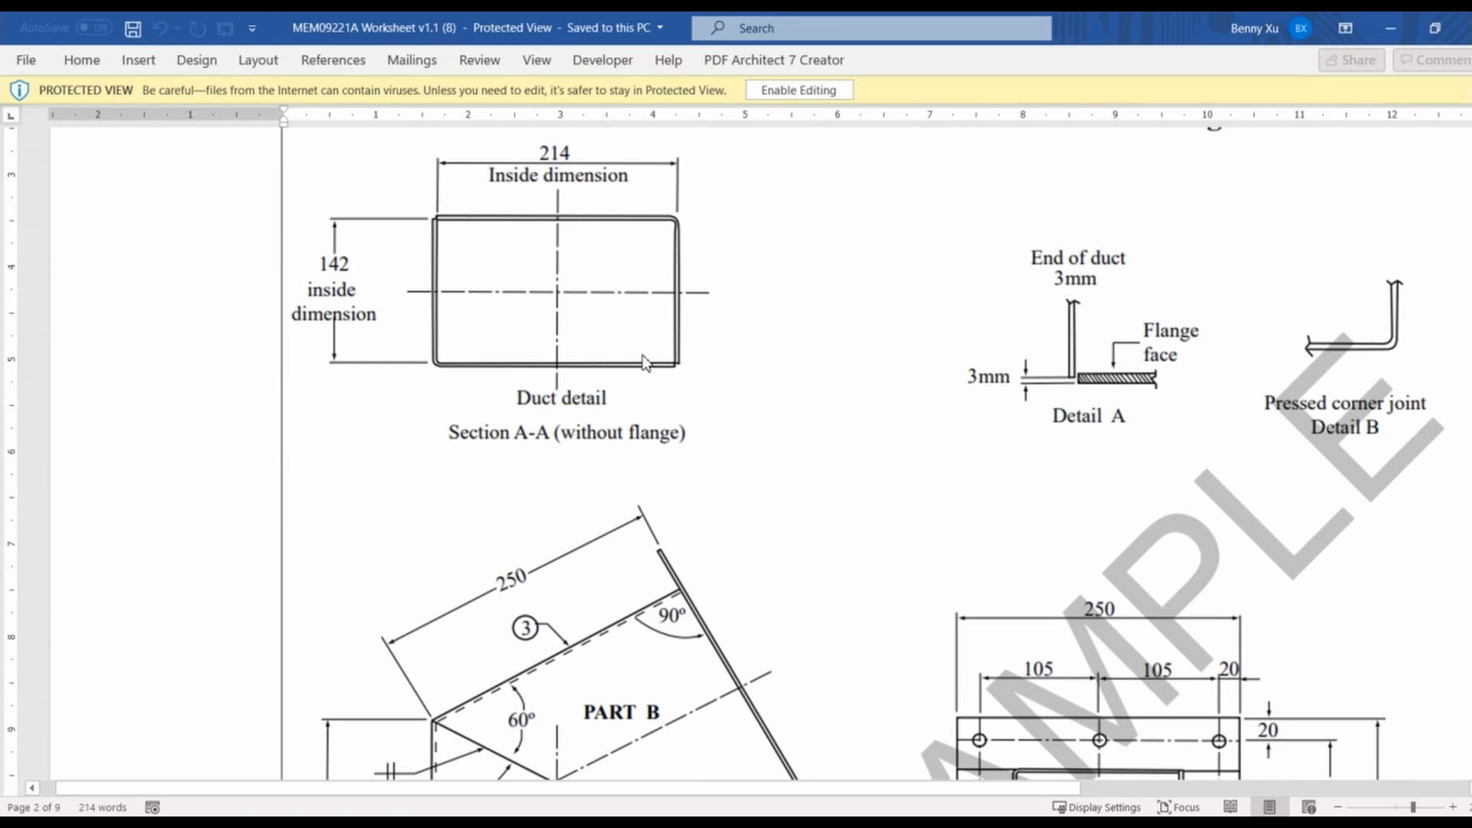
{"action": "scroll", "coordinate": [794, 420], "scroll_direction": "down", "scroll_amount": 3}
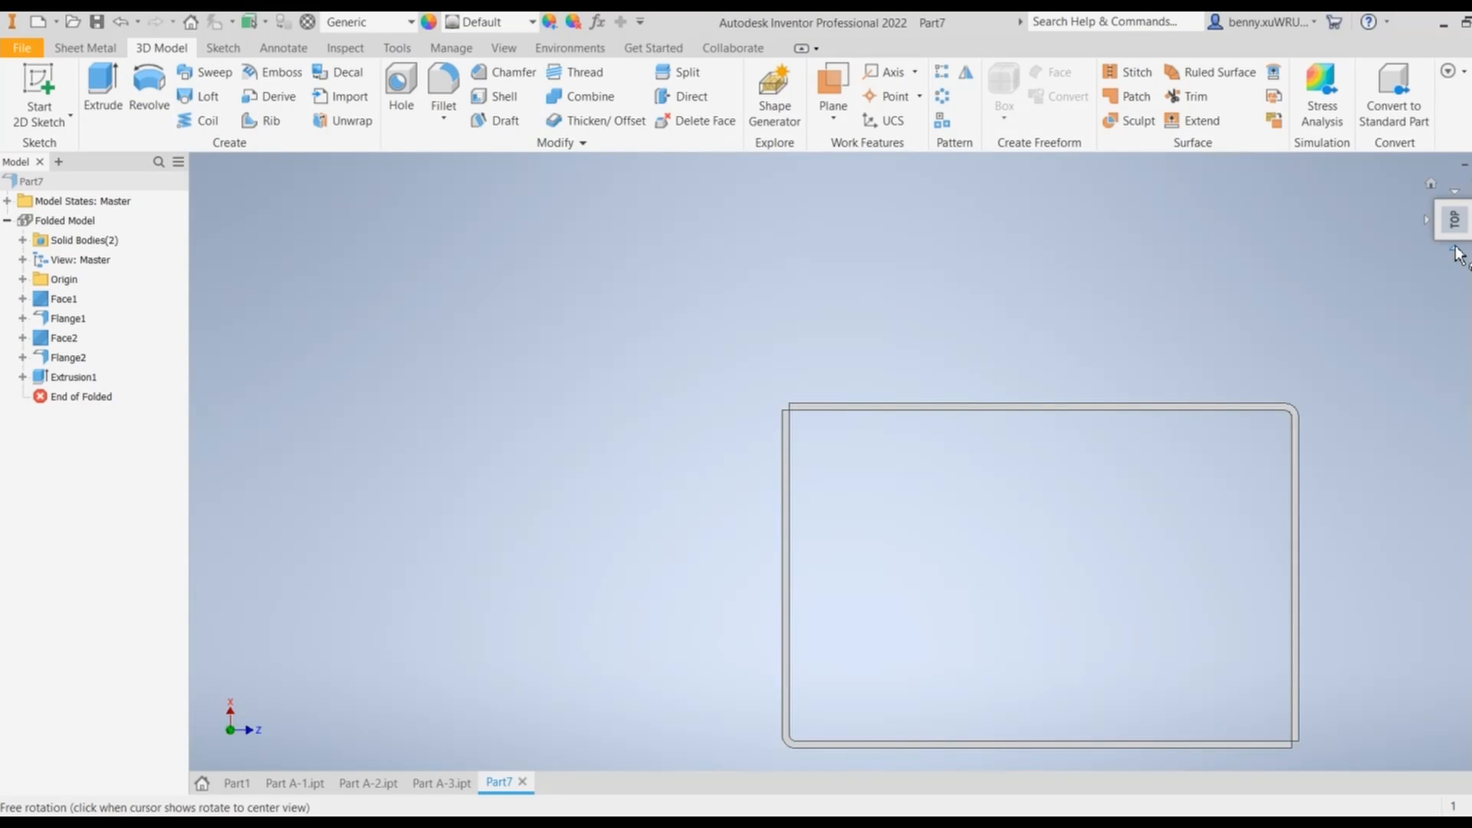
{"action": "left_click", "coordinate": [1454, 246]}
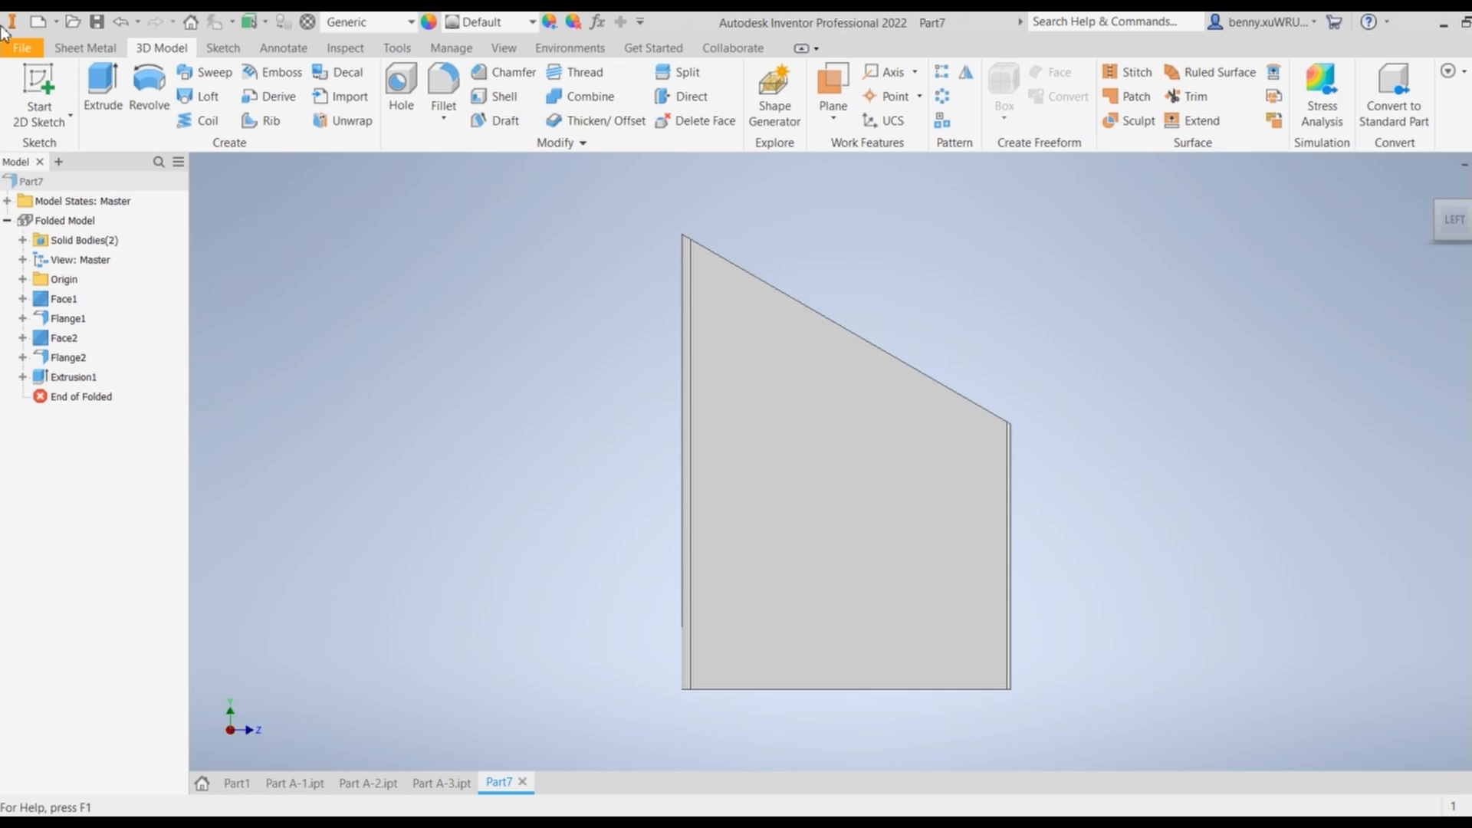
Save the truncated duct part in the Documents folder as Duct 1
{"action": "left_click", "coordinate": [24, 46]}
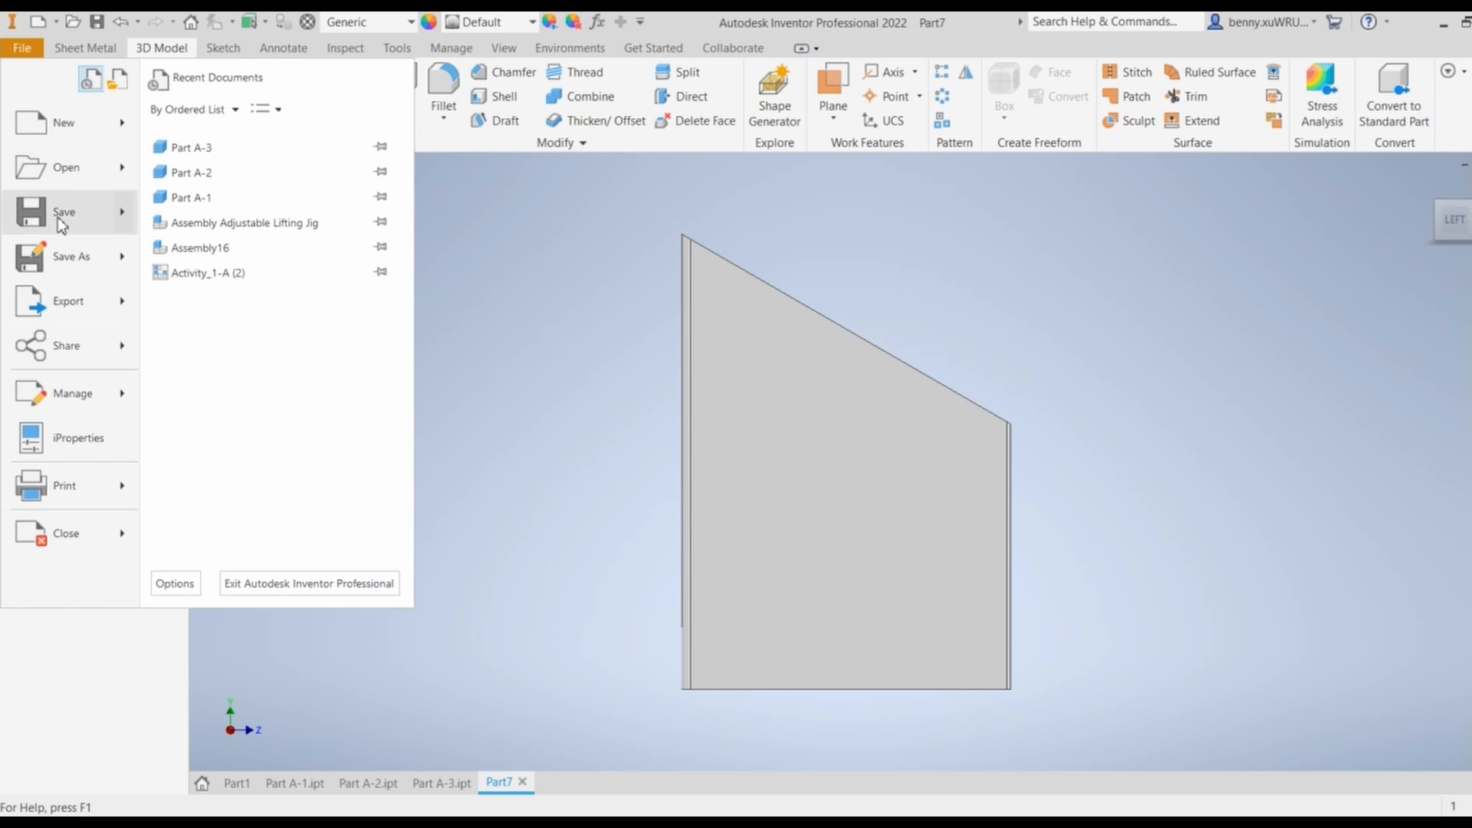
{"action": "left_click", "coordinate": [72, 257]}
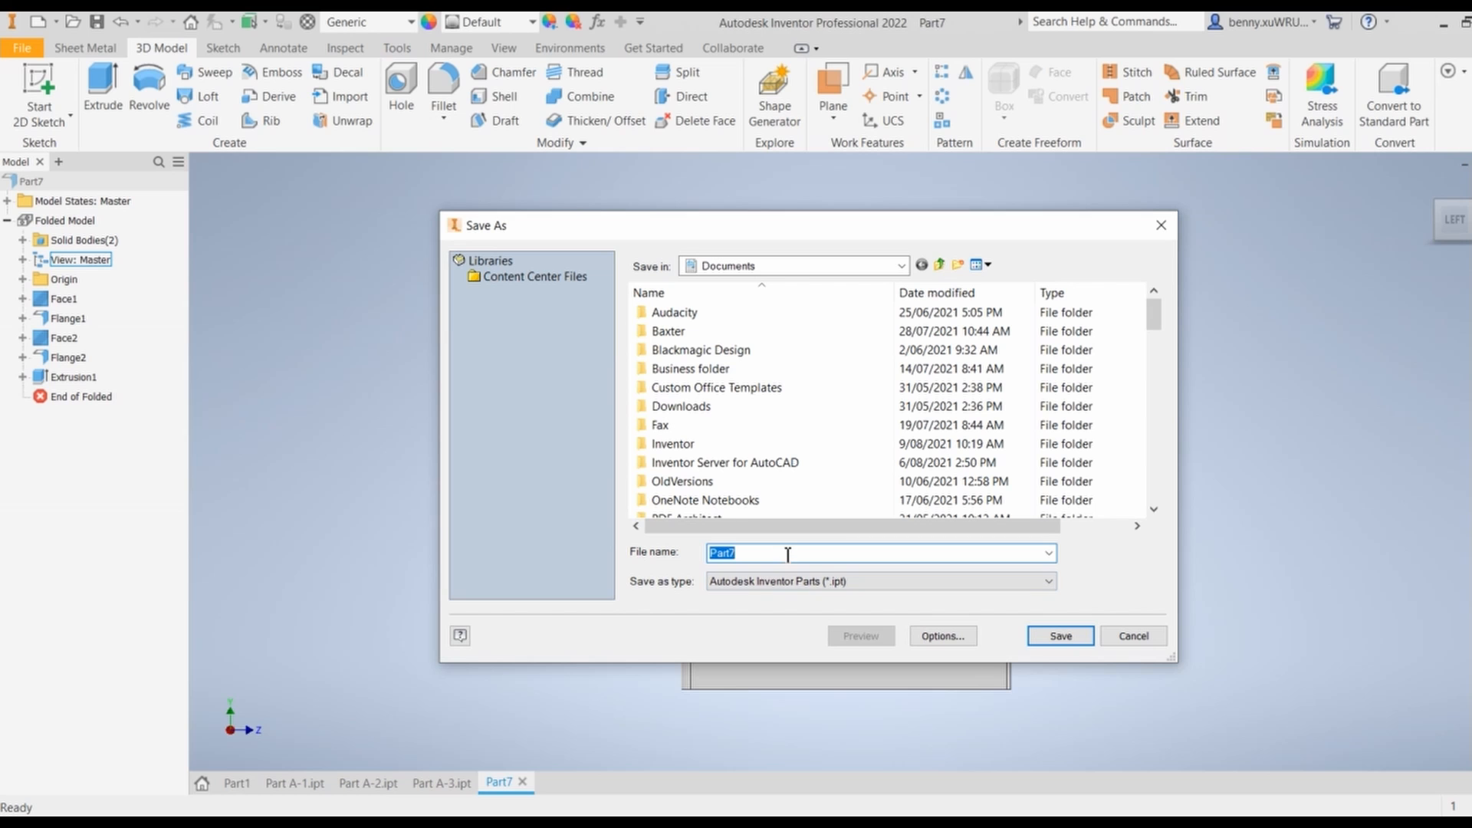
{"action": "type", "text": "Duct 1"}
{"action": "key", "text": "Return"}
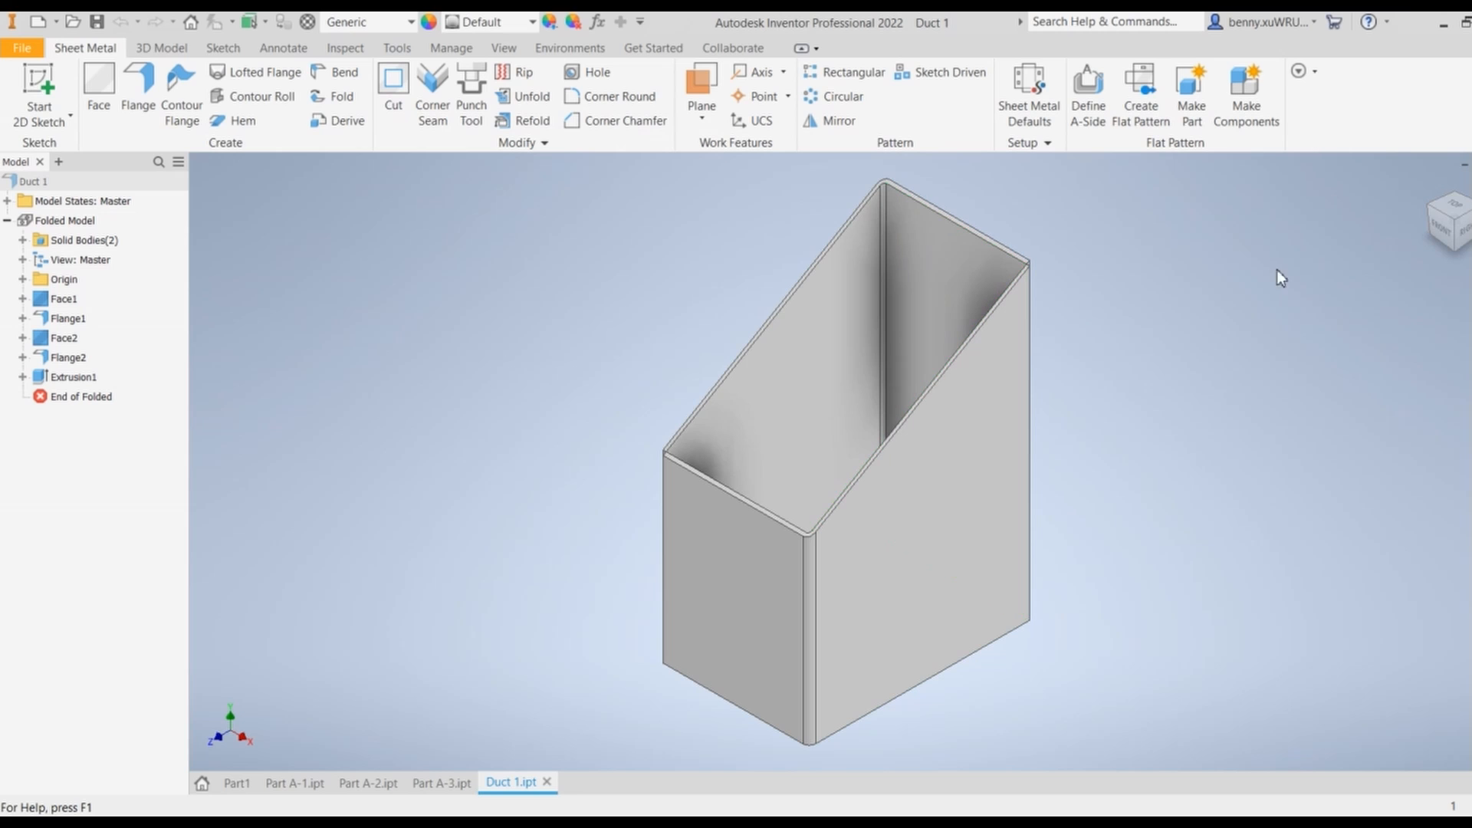
Create a new part from the Sheet Metal.ipt template and start a 2D sketch on the YZ origin plane
{"action": "left_click", "coordinate": [22, 47]}
{"action": "left_click", "coordinate": [64, 123]}
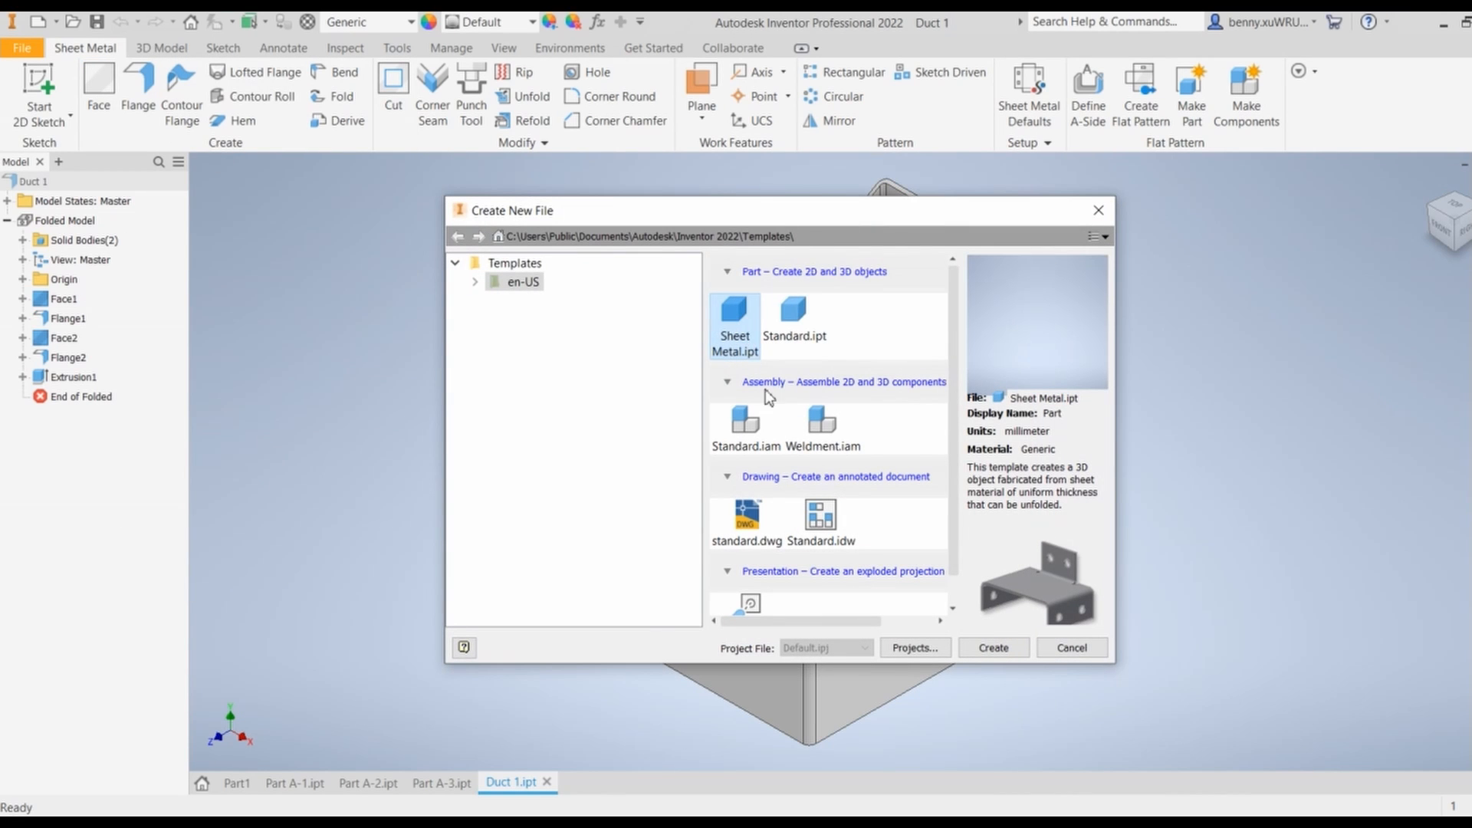
{"action": "left_click", "coordinate": [990, 649]}
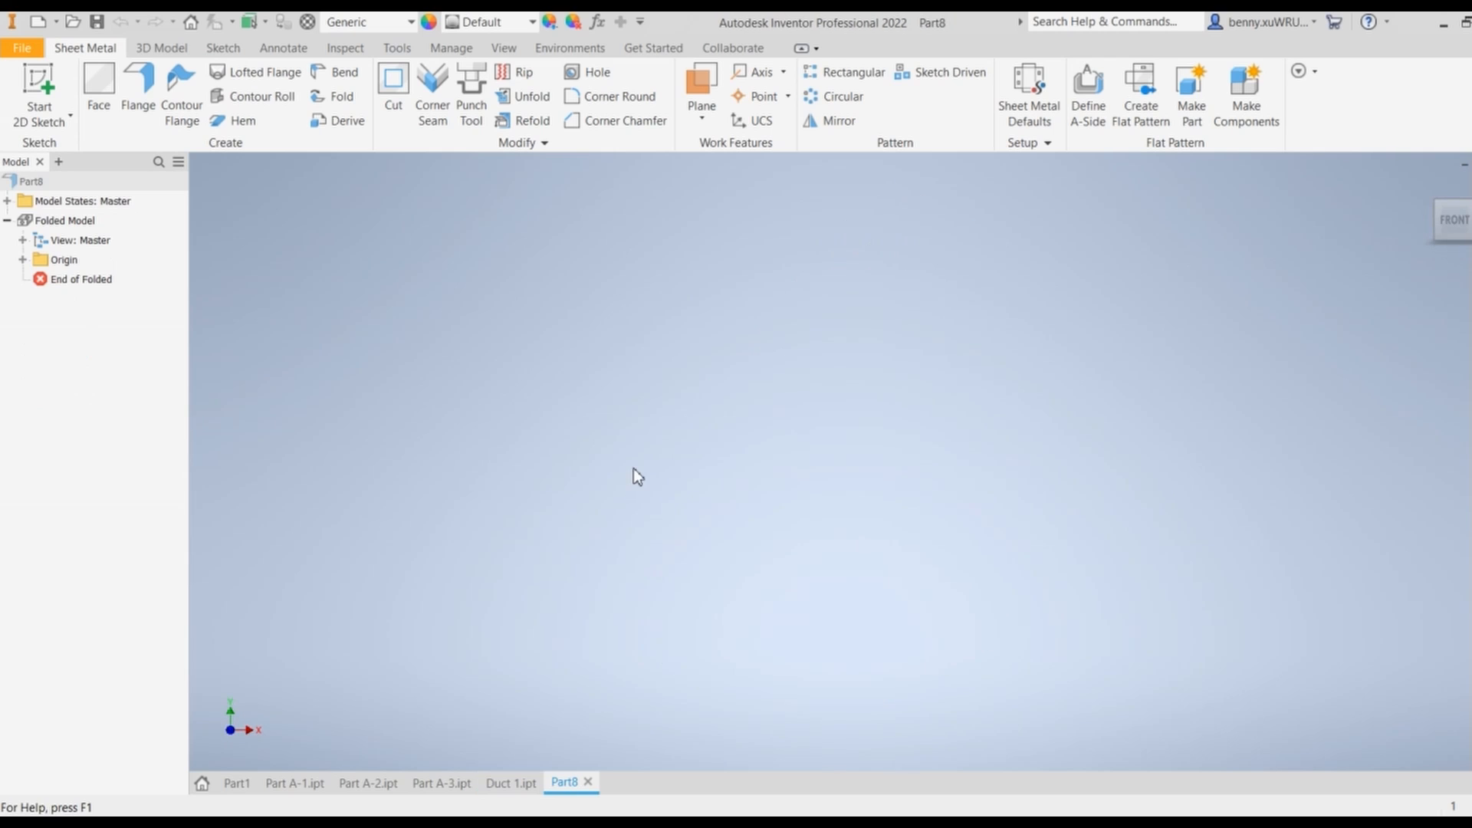
{"action": "left_click", "coordinate": [39, 89]}
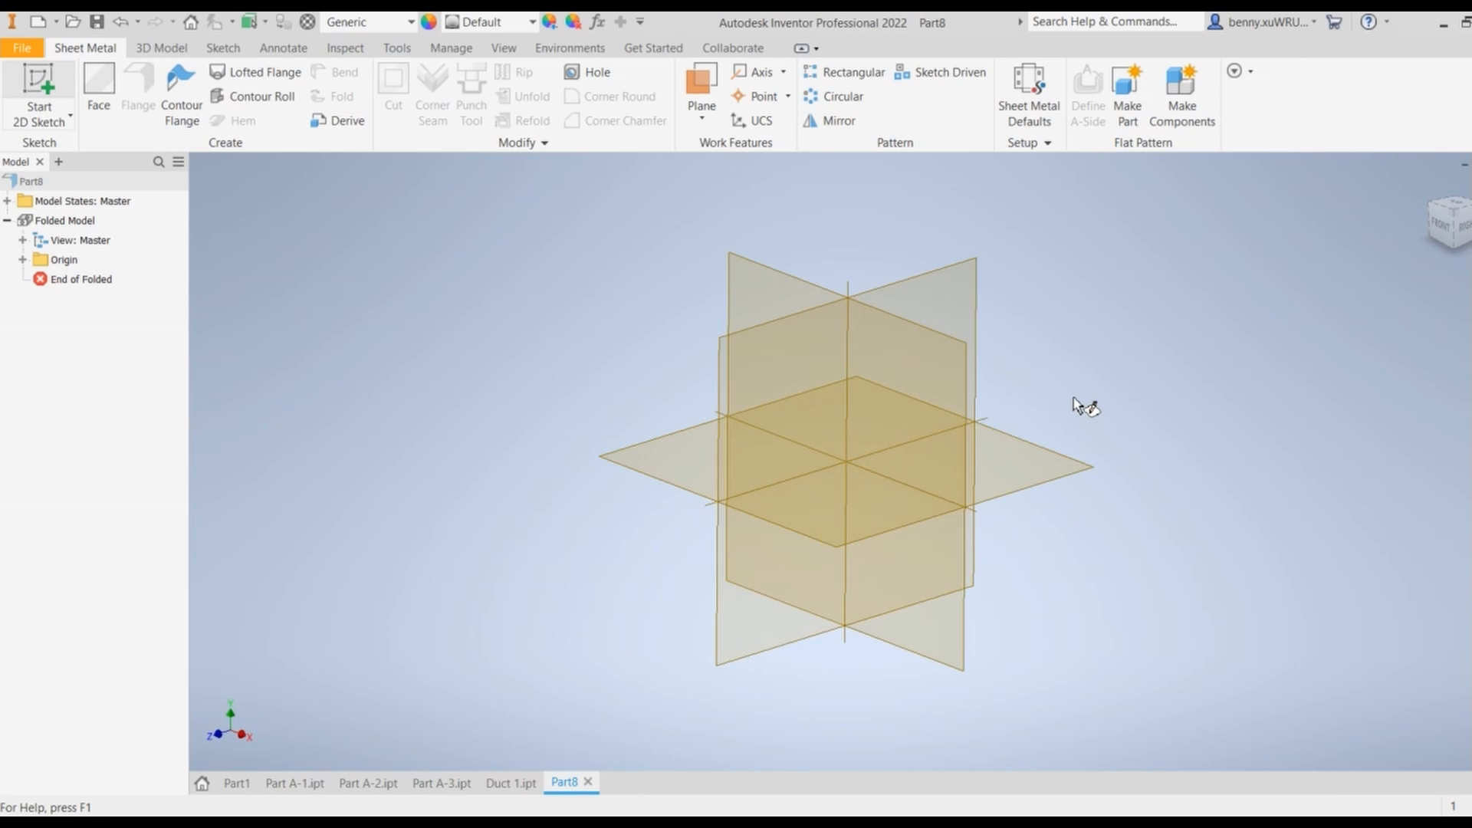
{"action": "left_click", "coordinate": [969, 287]}
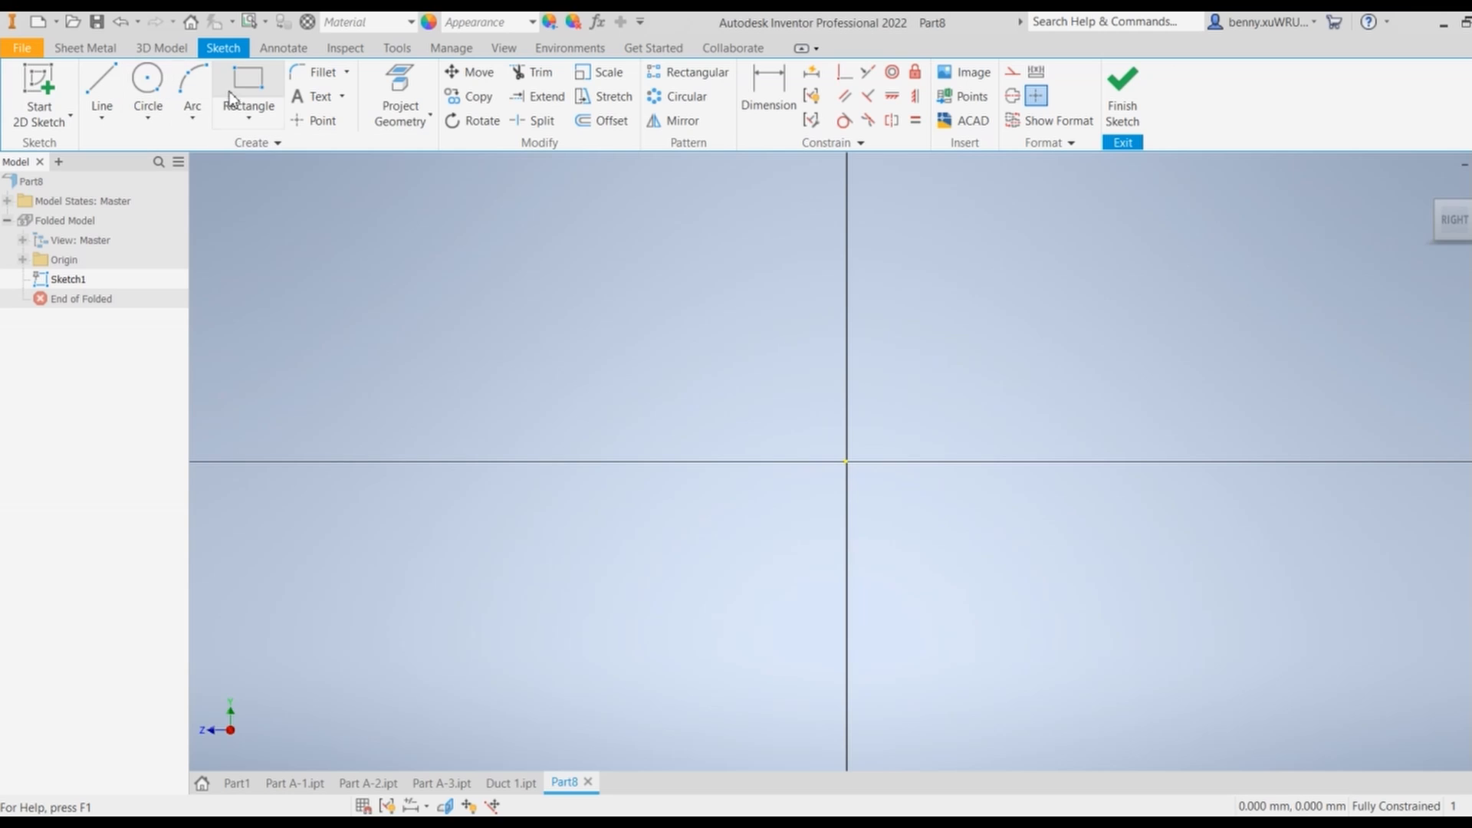
Sketch a rectangle 250 mm high and 214 mm wide with its lower-left corner at the origin
{"action": "left_click", "coordinate": [242, 92]}
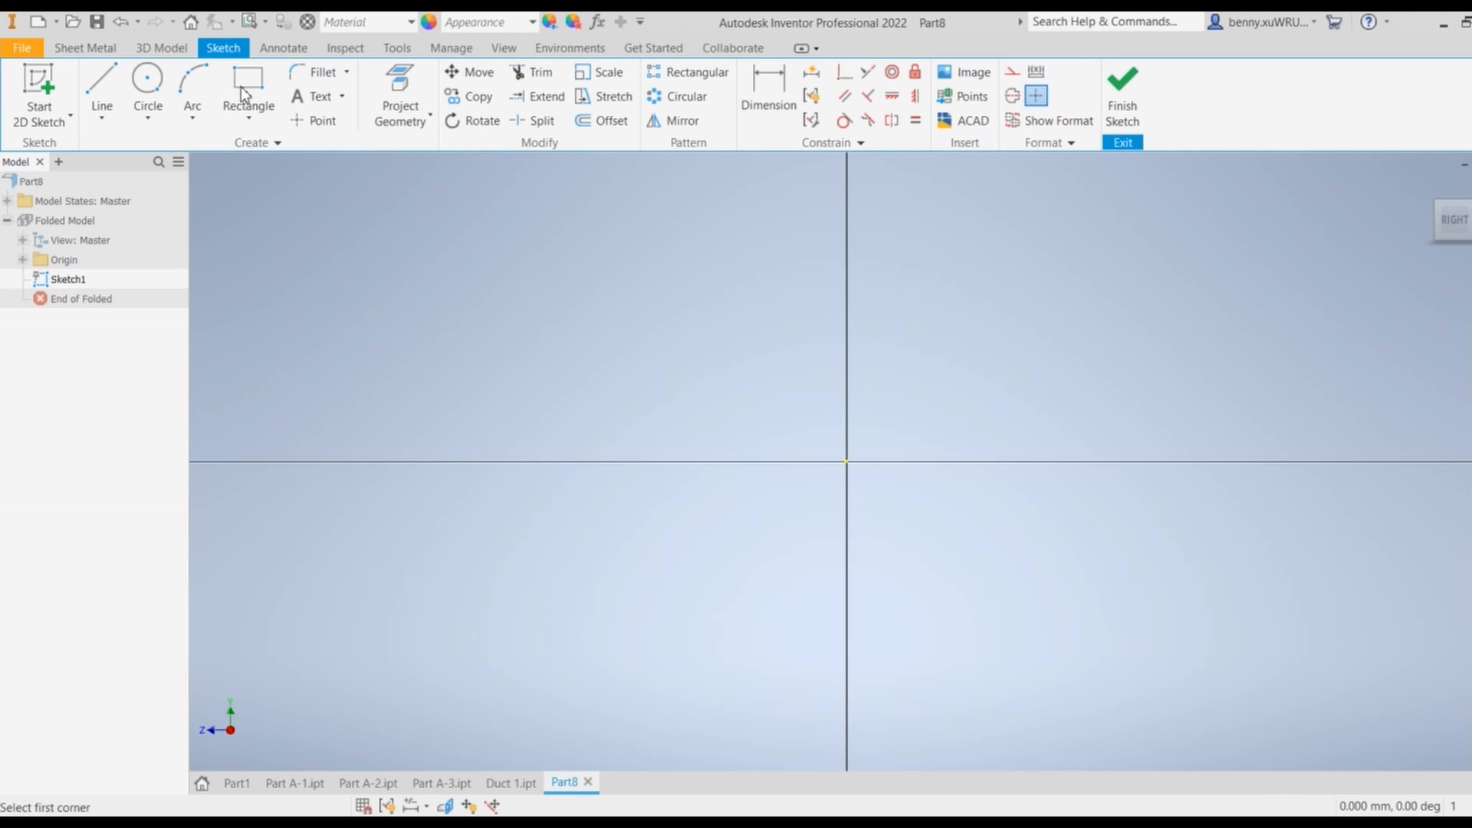
{"action": "left_click", "coordinate": [846, 461]}
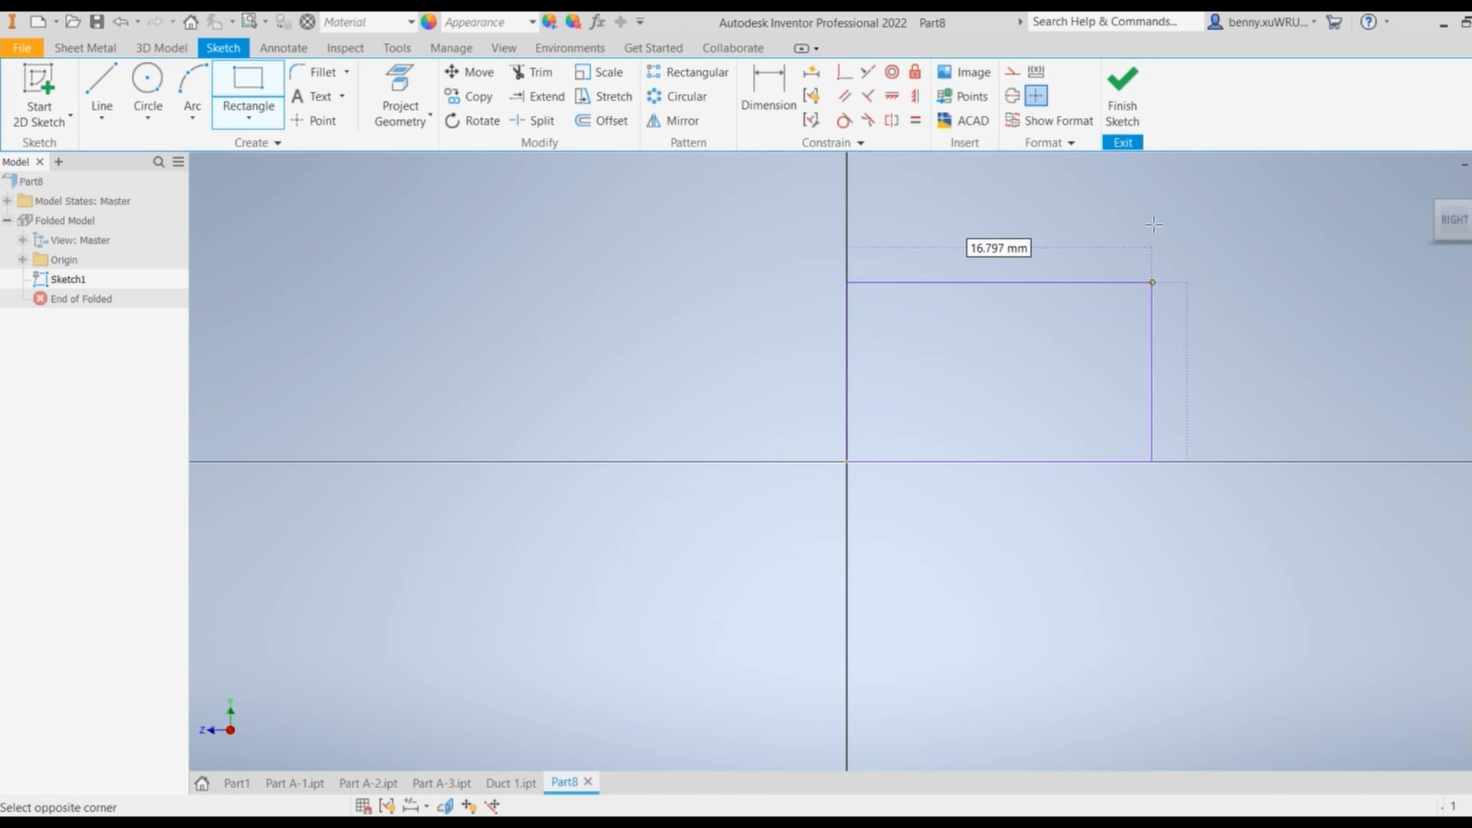
{"action": "middle_click_drag", "start_coordinate": [1130, 194], "coordinate": [1117, 371]}
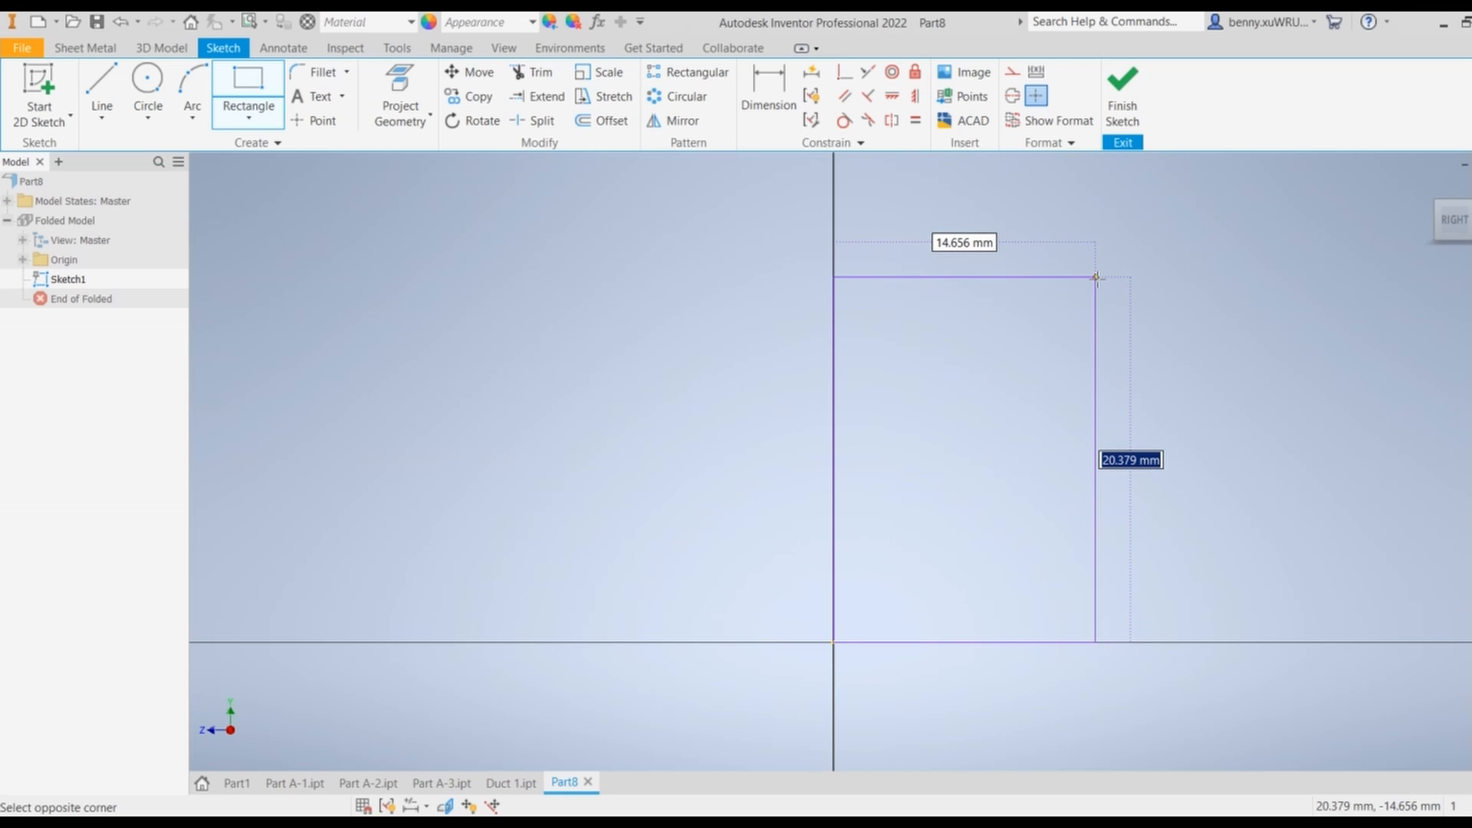
{"action": "type", "text": "250"}
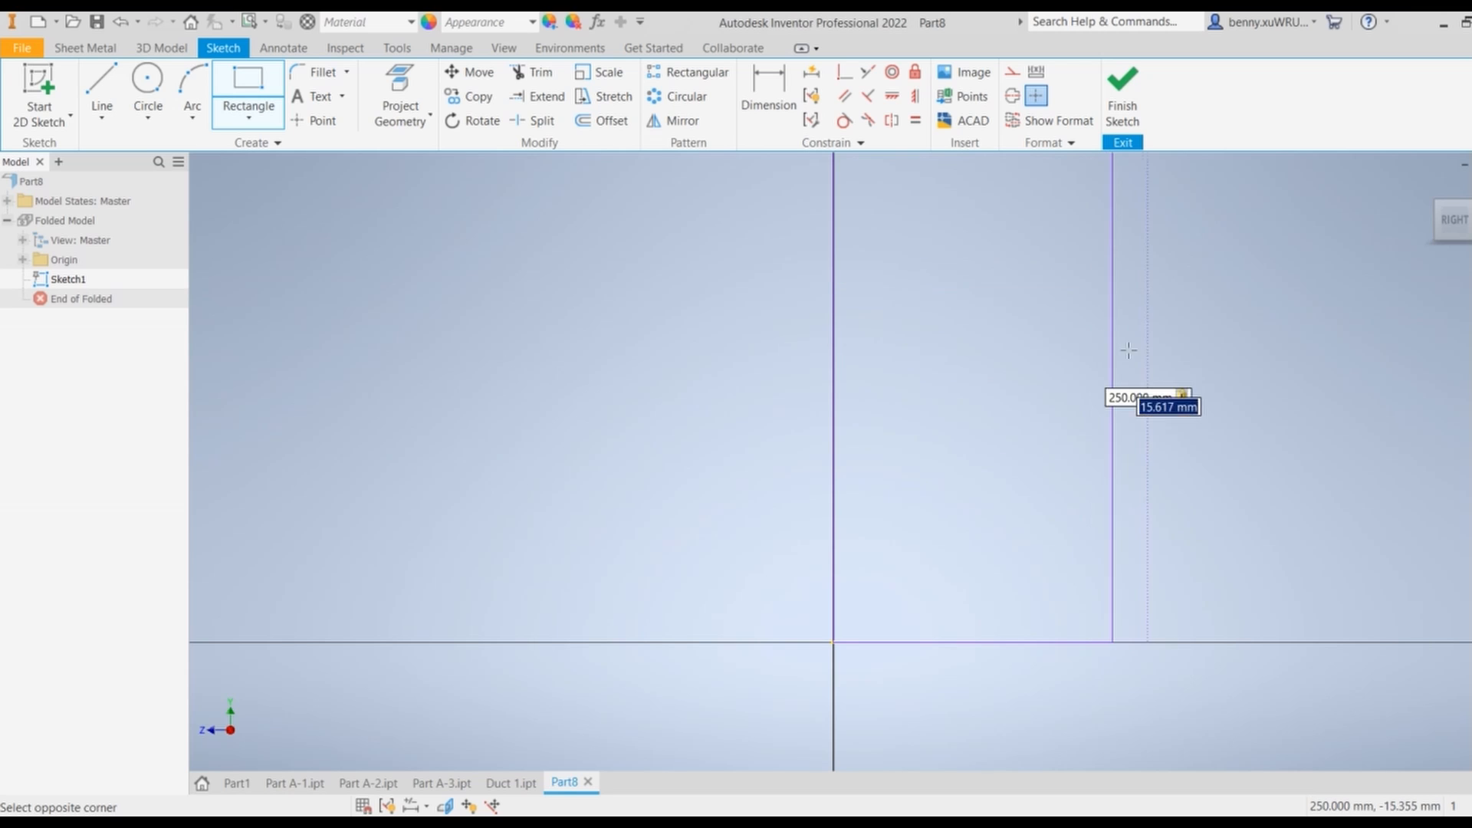
{"action": "key", "text": "Tab"}
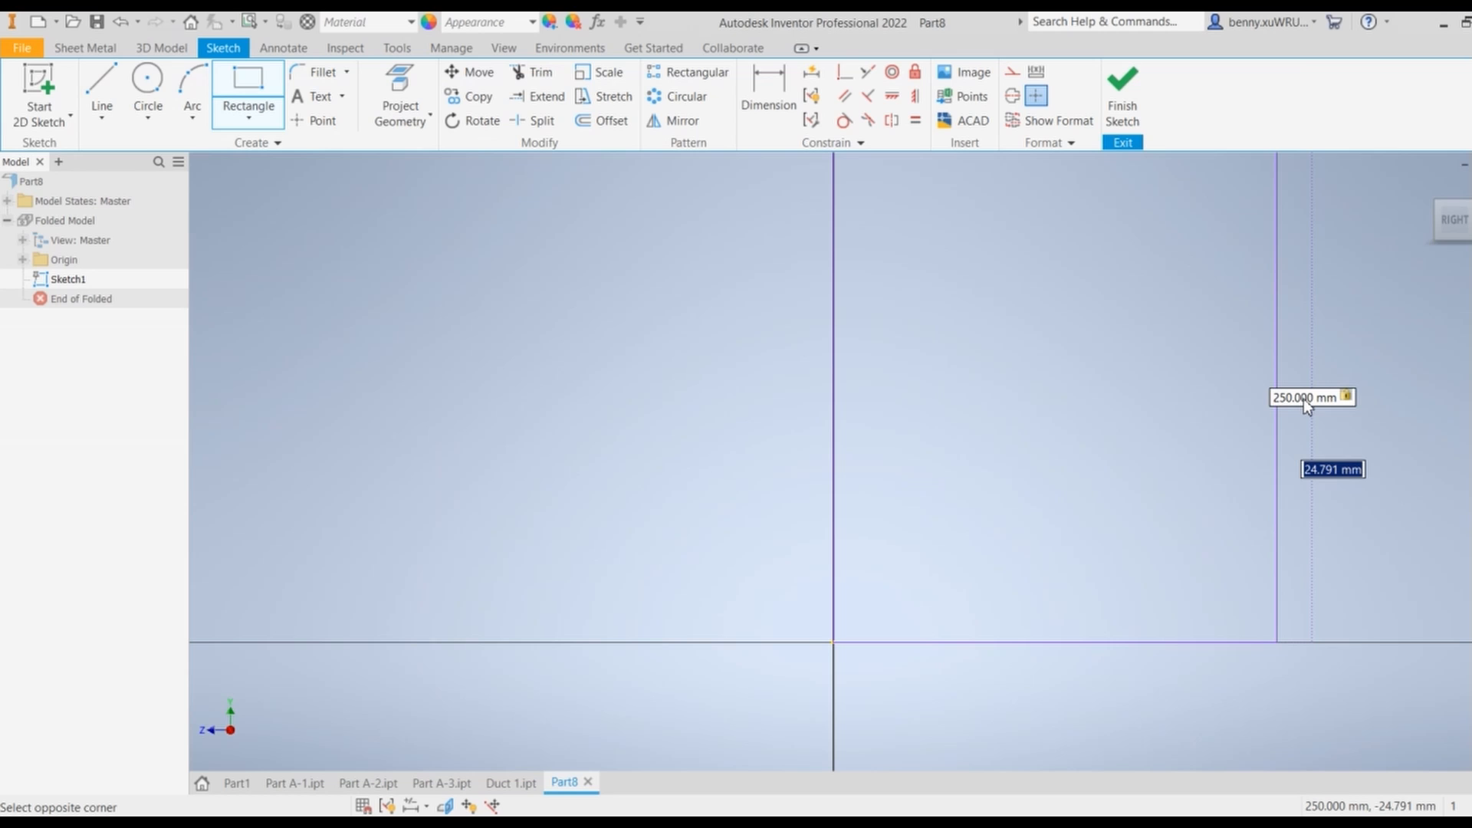
{"action": "type", "text": "250"}
{"action": "key", "text": "Return"}
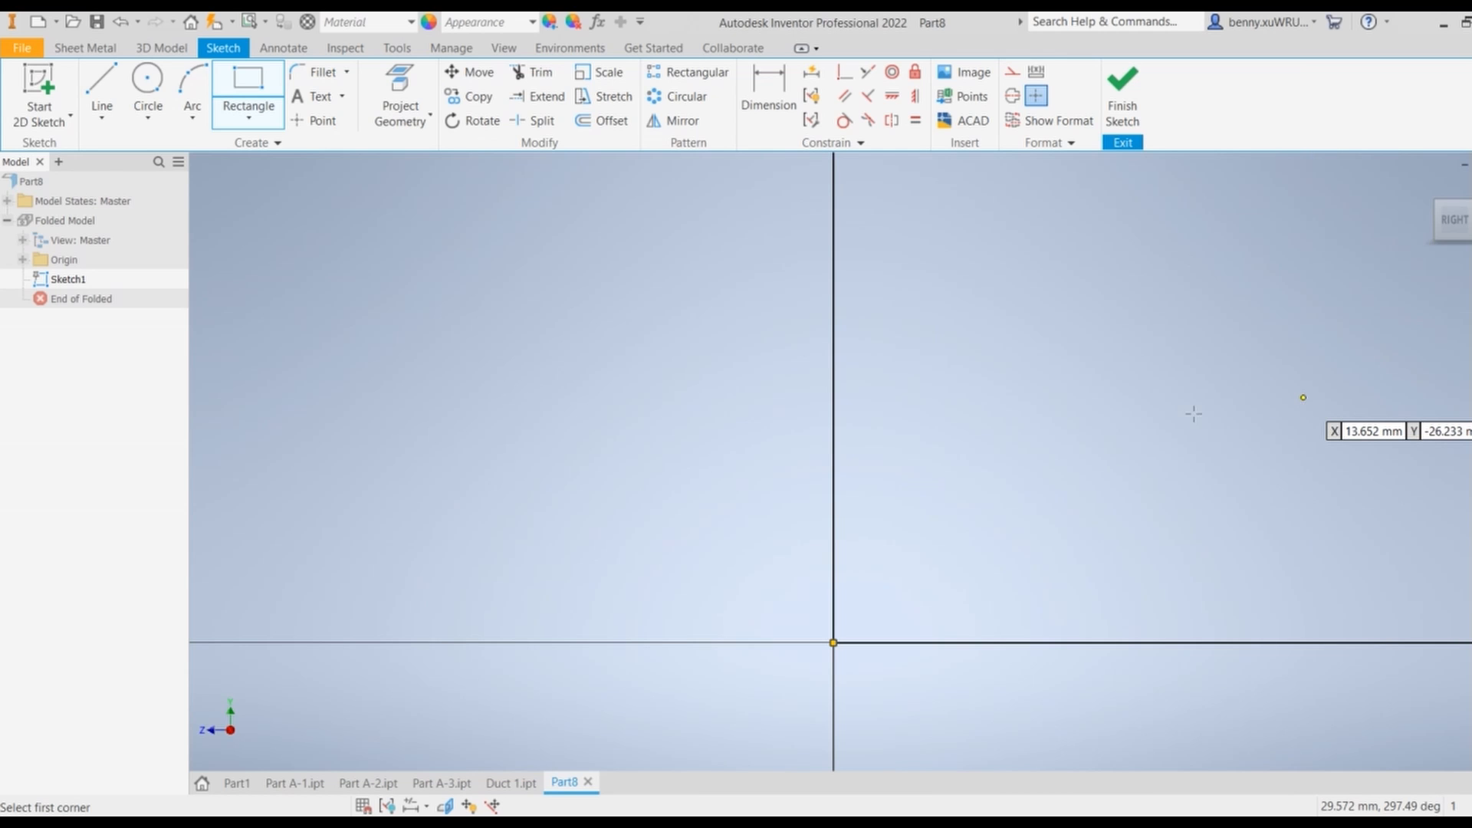
{"action": "scroll", "coordinate": [1092, 530], "scroll_direction": "down", "scroll_amount": 10}
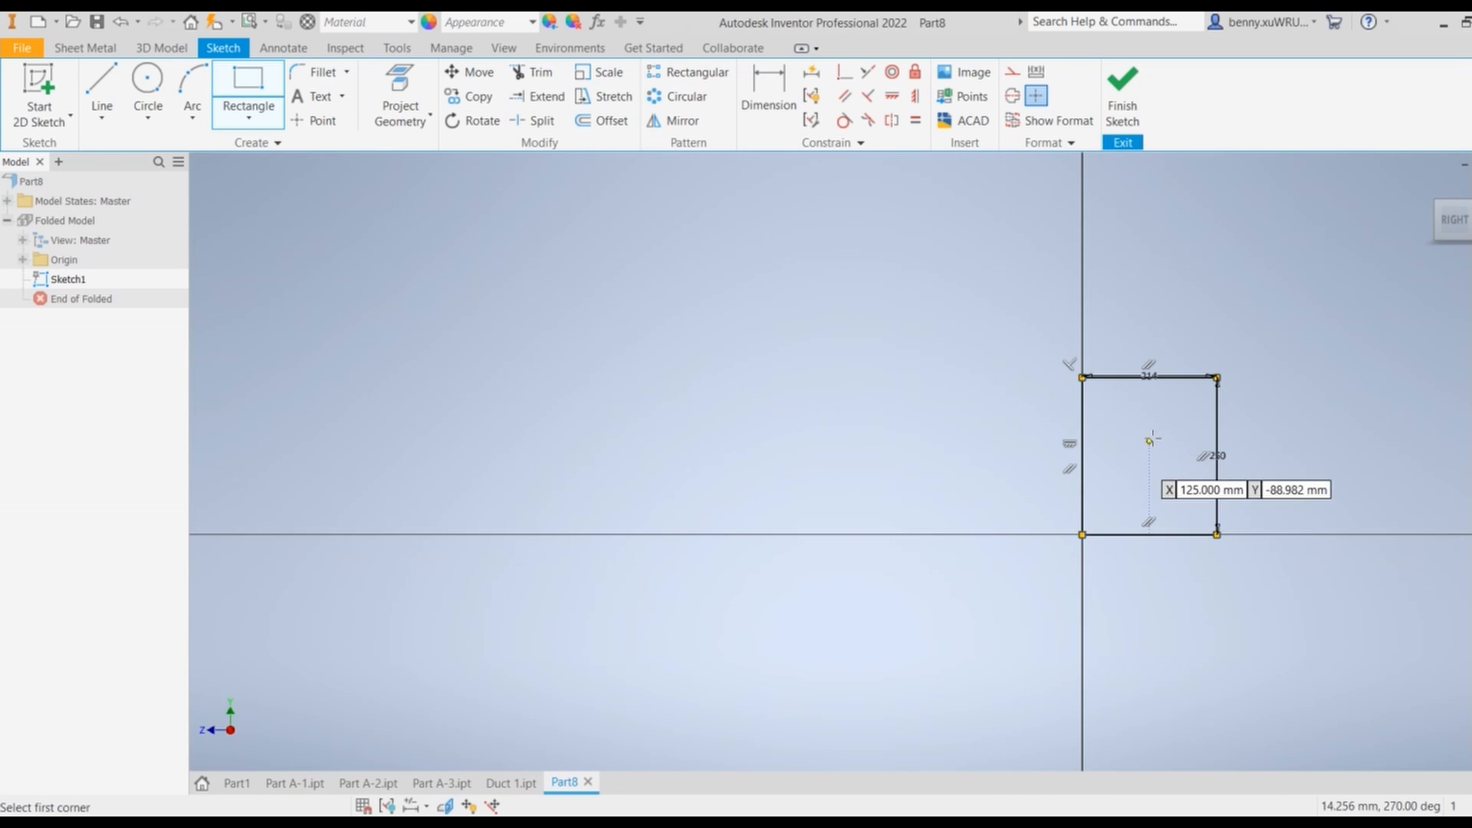
{"action": "middle_click_drag", "start_coordinate": [1150, 440], "coordinate": [966, 463]}
{"action": "scroll", "coordinate": [966, 463], "scroll_direction": "up", "scroll_amount": 3}
{"action": "key", "text": "Escape"}
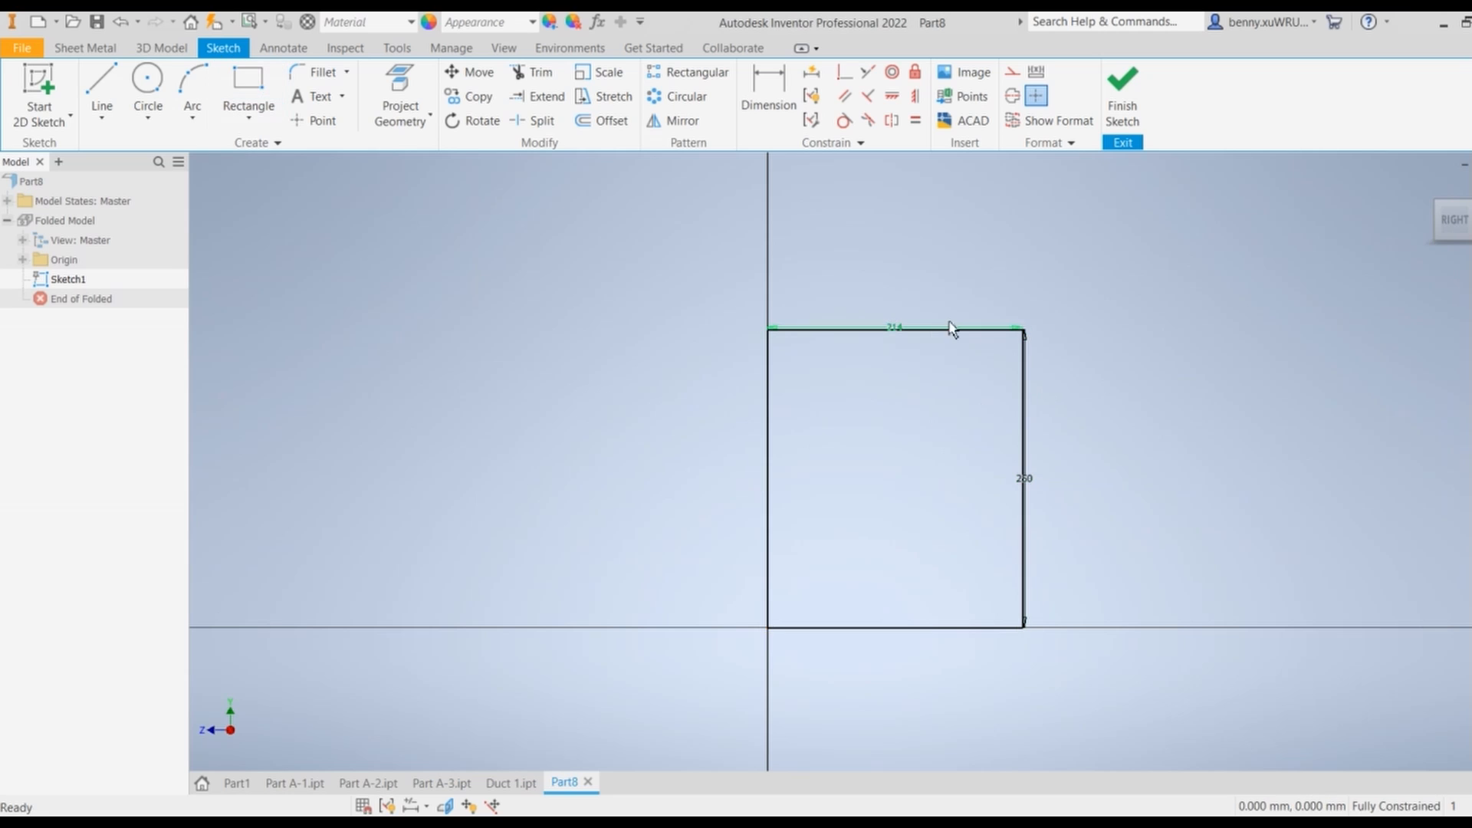
Move the rectangle's width and height dimensions clear of its outline and finish the sketch
{"action": "left_click", "coordinate": [896, 330]}
{"action": "left_click_drag", "start_coordinate": [894, 330], "coordinate": [898, 267]}
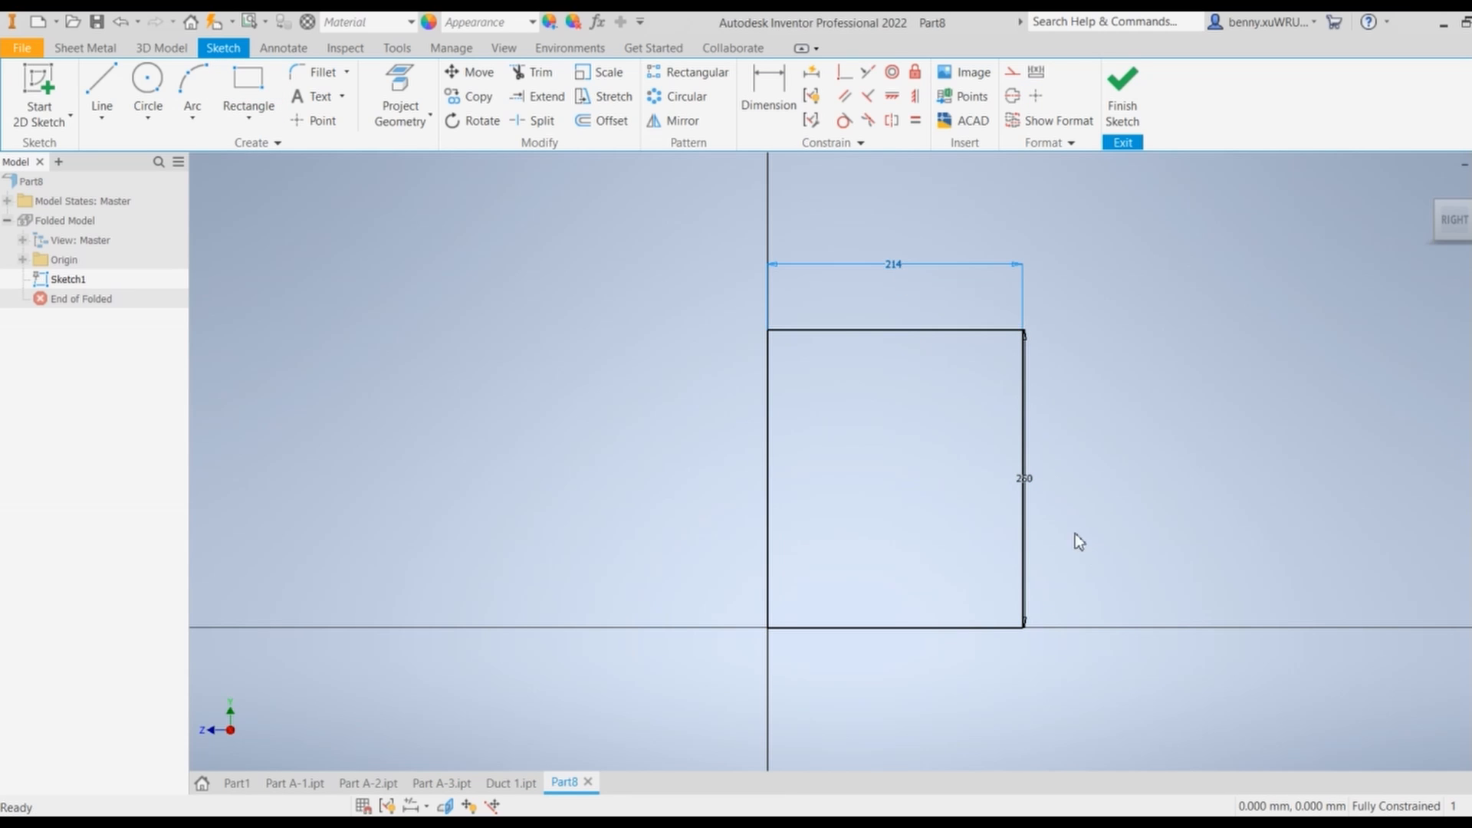
{"action": "left_click_drag", "start_coordinate": [1024, 479], "coordinate": [1124, 497]}
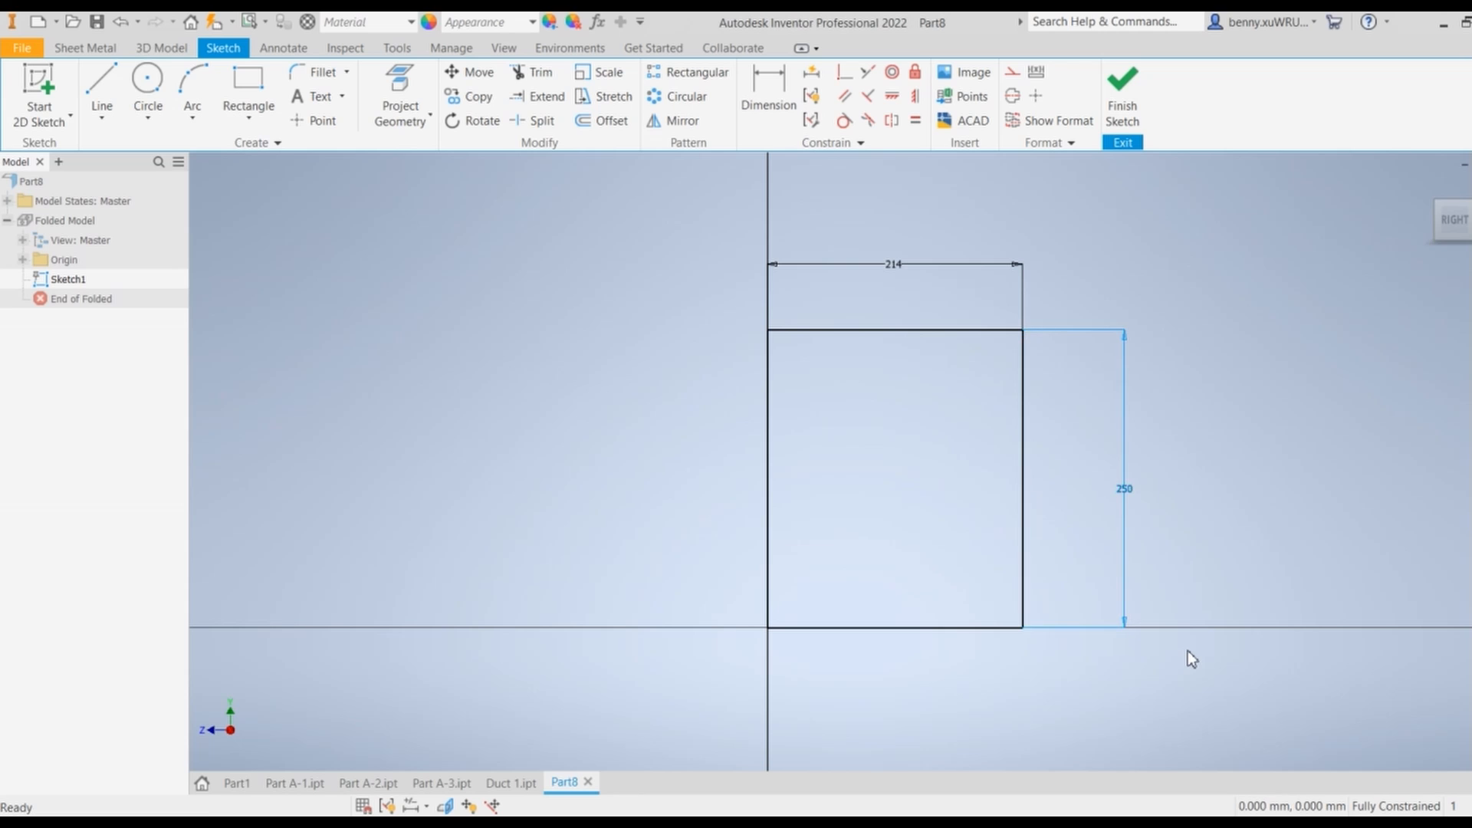
{"action": "left_click", "coordinate": [1124, 98]}
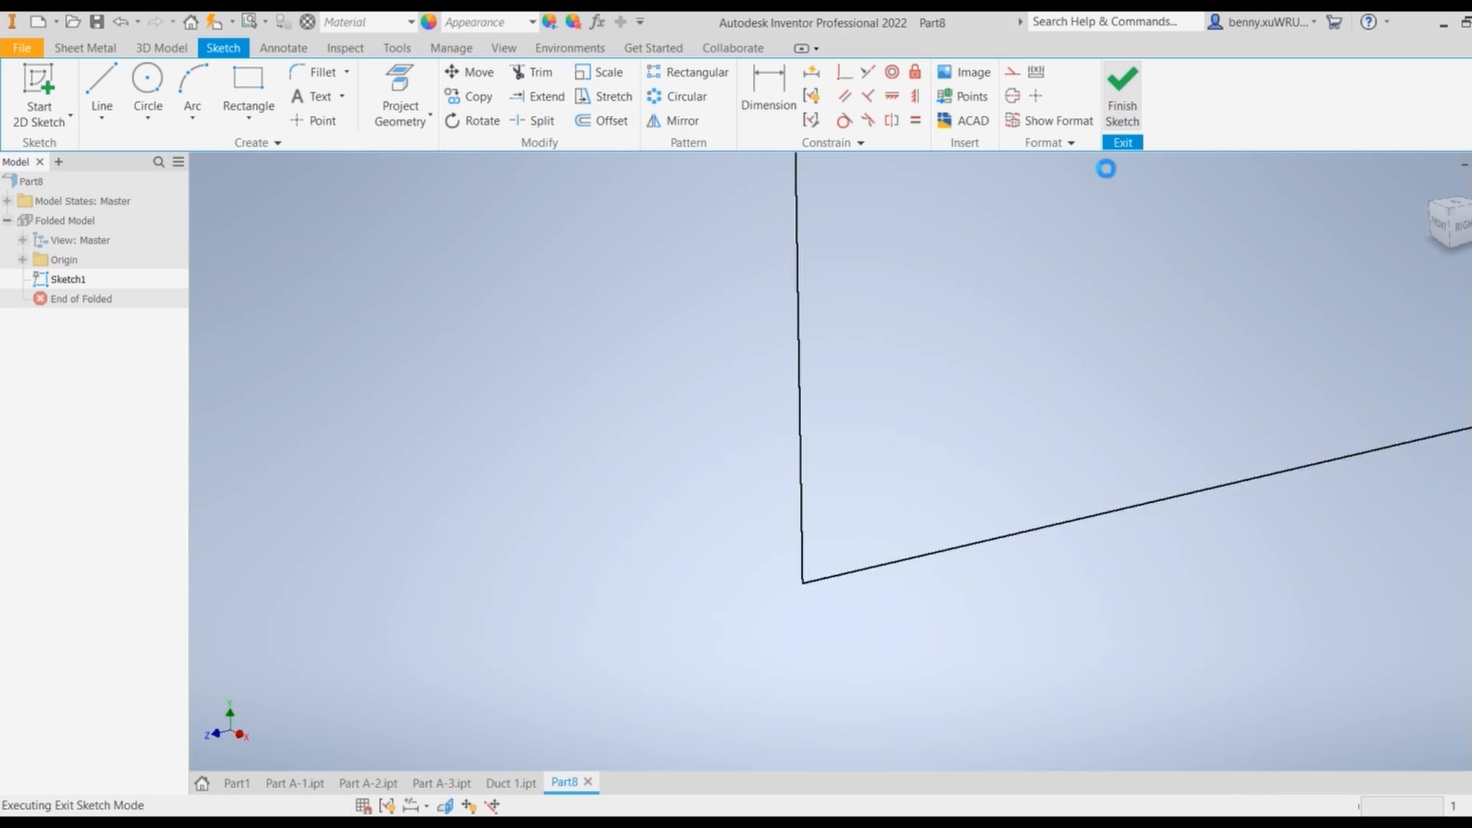
Set the Default_mm sheet metal rule's thickness to 3 mm, save the rule and close the sheet metal defaults
{"action": "left_click", "coordinate": [1029, 86]}
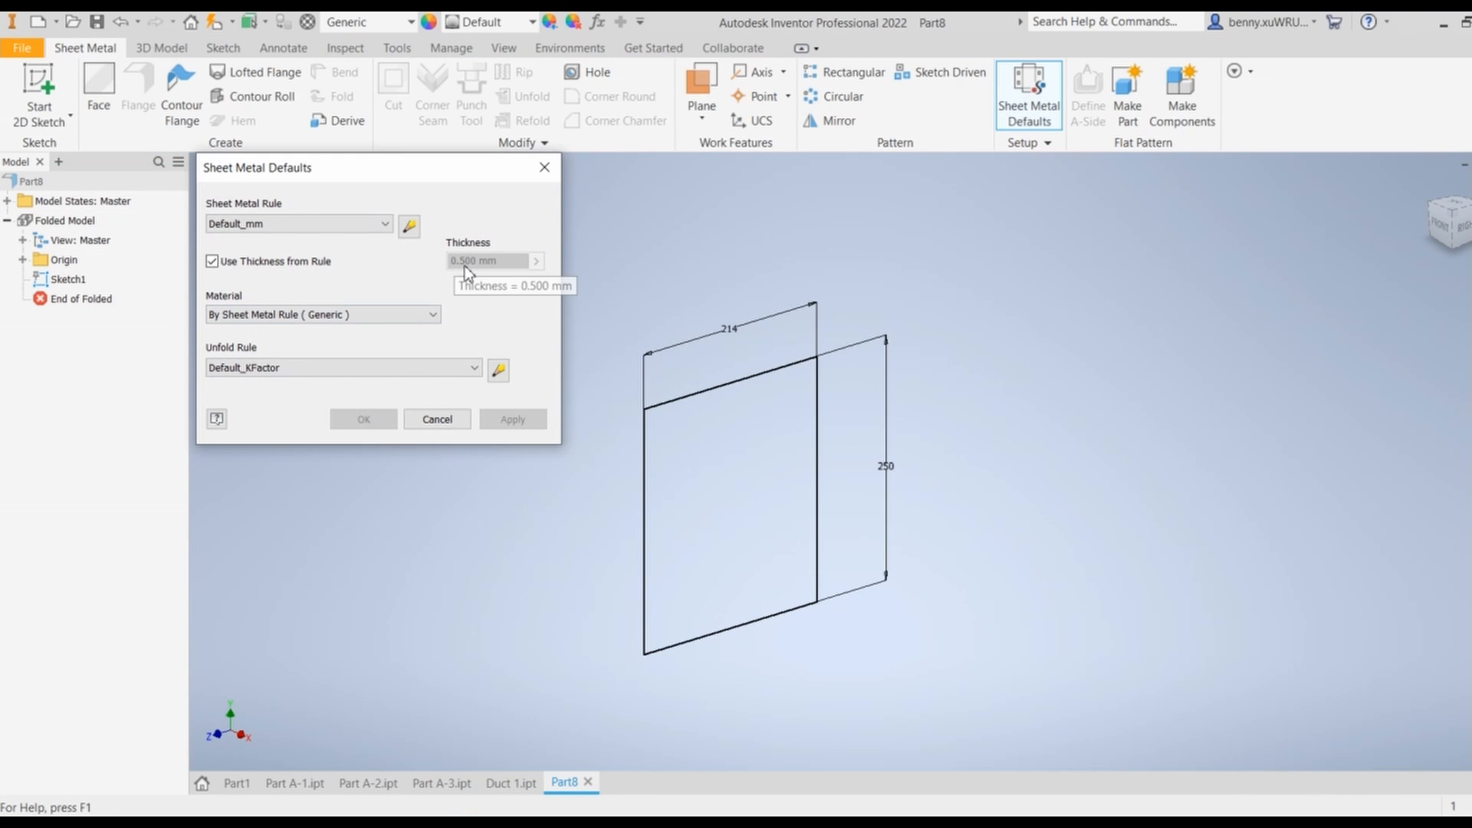
{"action": "left_click", "coordinate": [410, 226]}
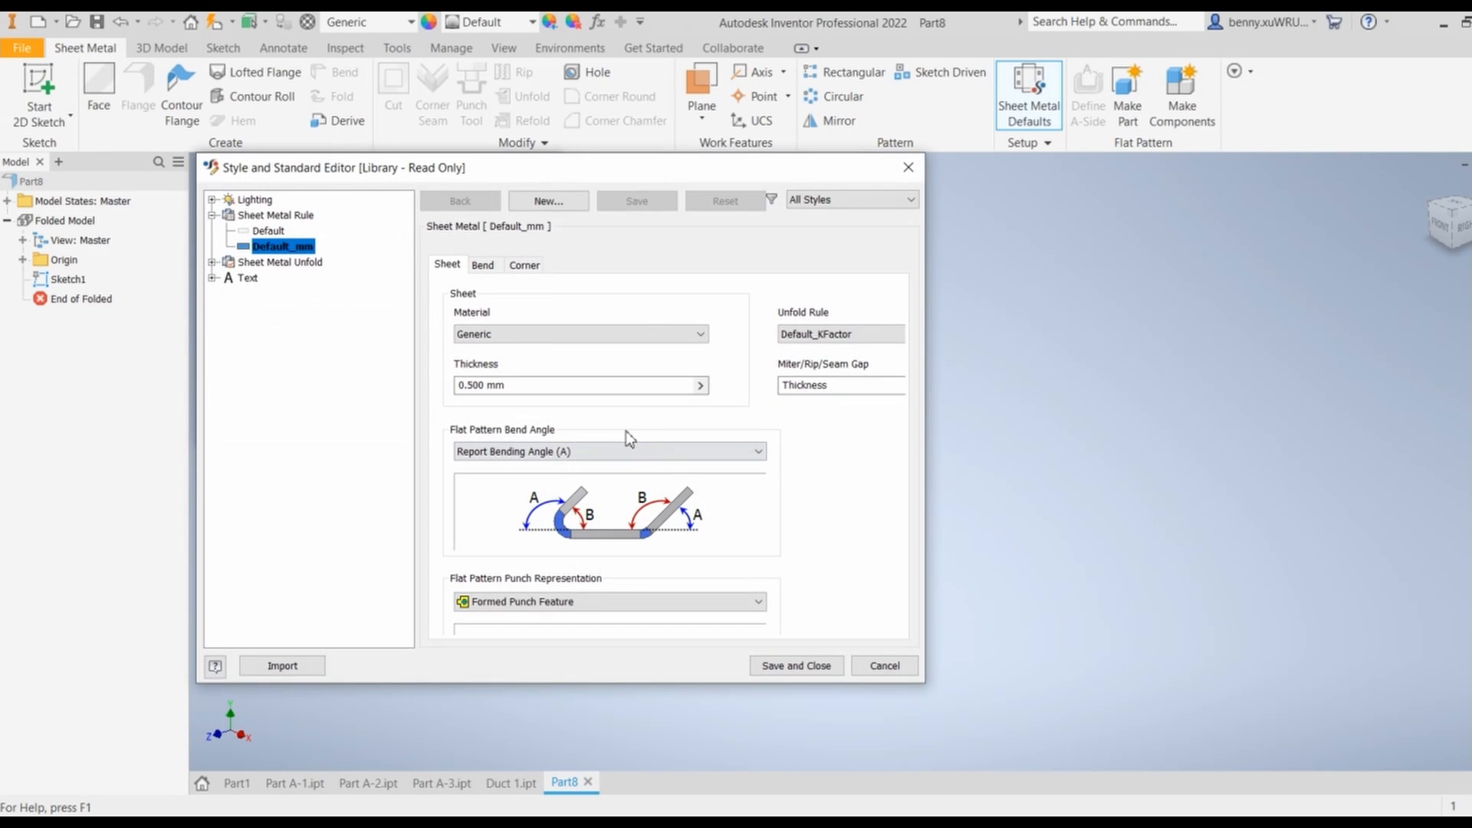
{"action": "double_click", "coordinate": [483, 385]}
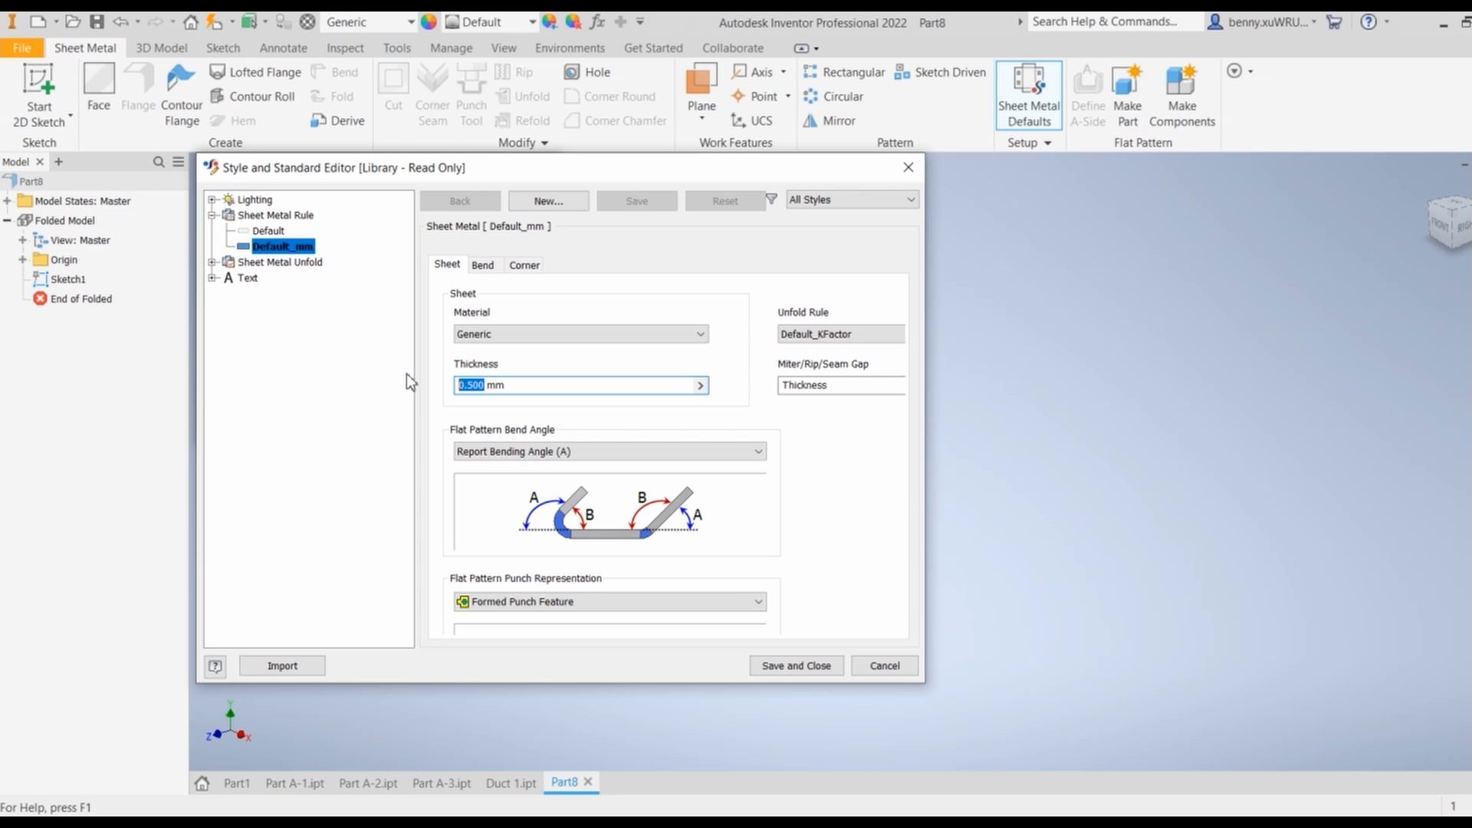
{"action": "type", "text": "3"}
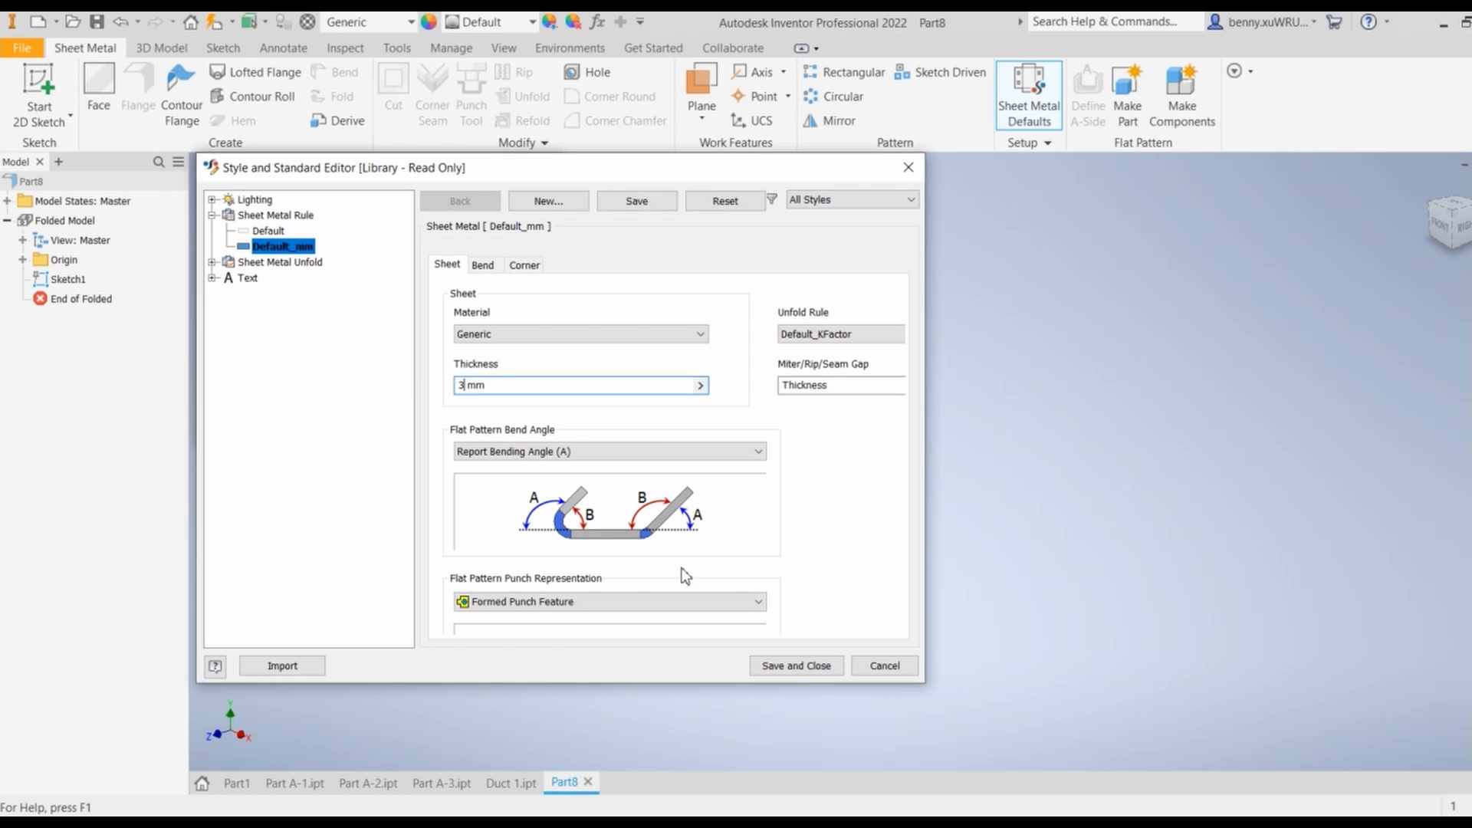
{"action": "left_click", "coordinate": [794, 663]}
{"action": "left_click", "coordinate": [435, 419]}
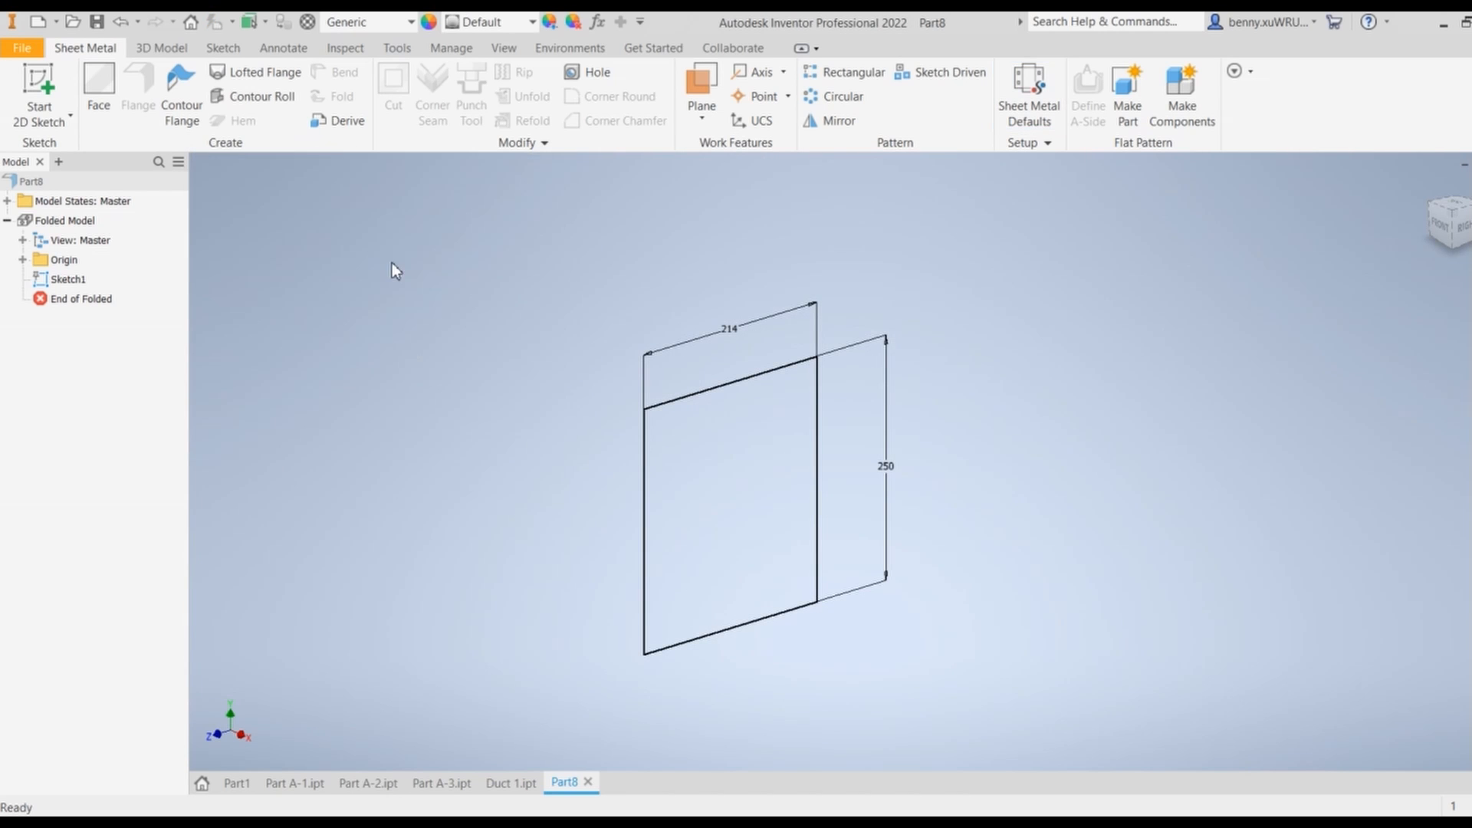
Create a sheet metal face from the rectangle and add a 142 mm flange at 90 degrees along its left vertical edge
{"action": "left_click", "coordinate": [99, 90]}
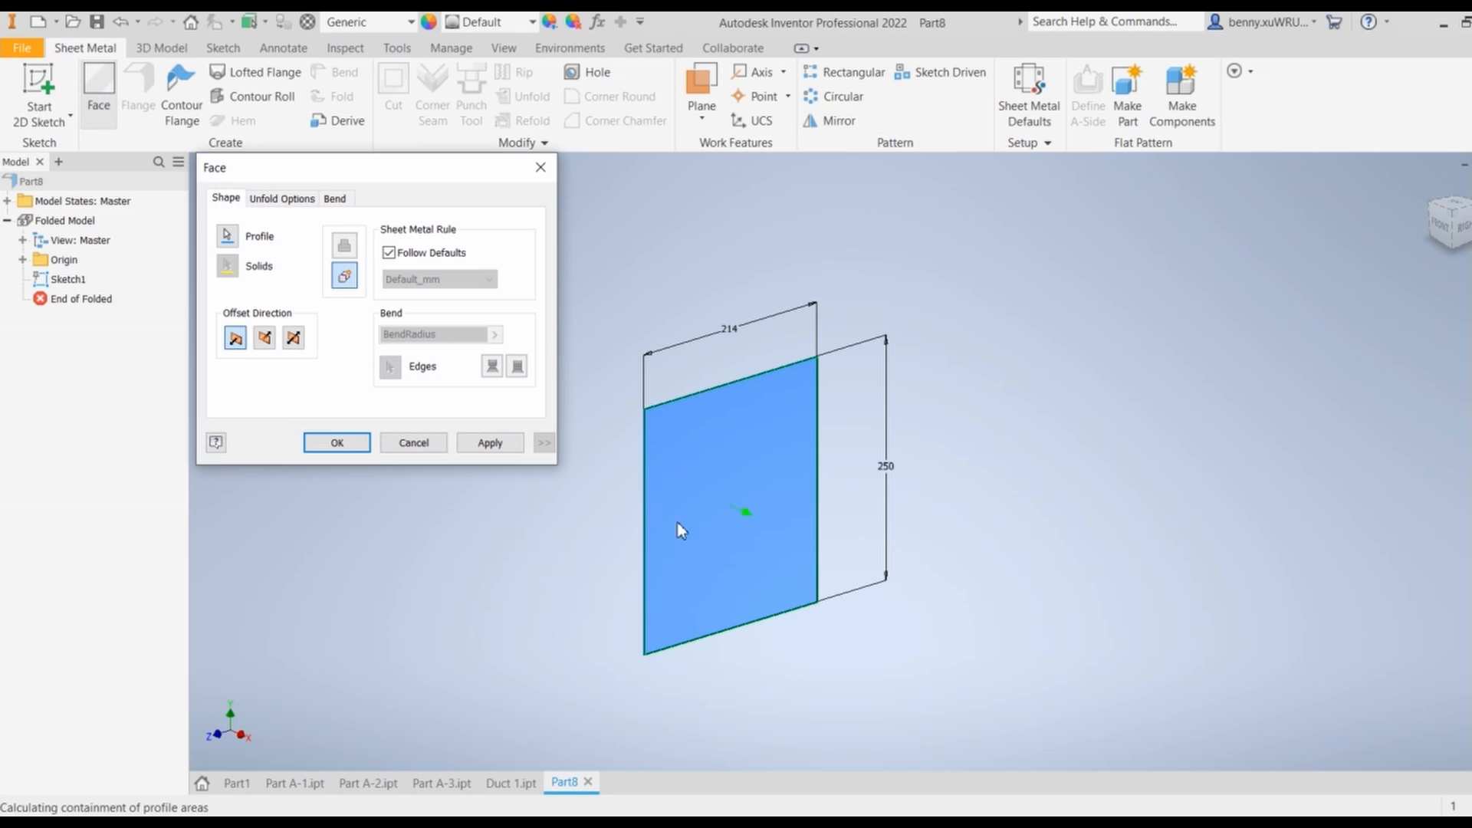
{"action": "left_click", "coordinate": [336, 445]}
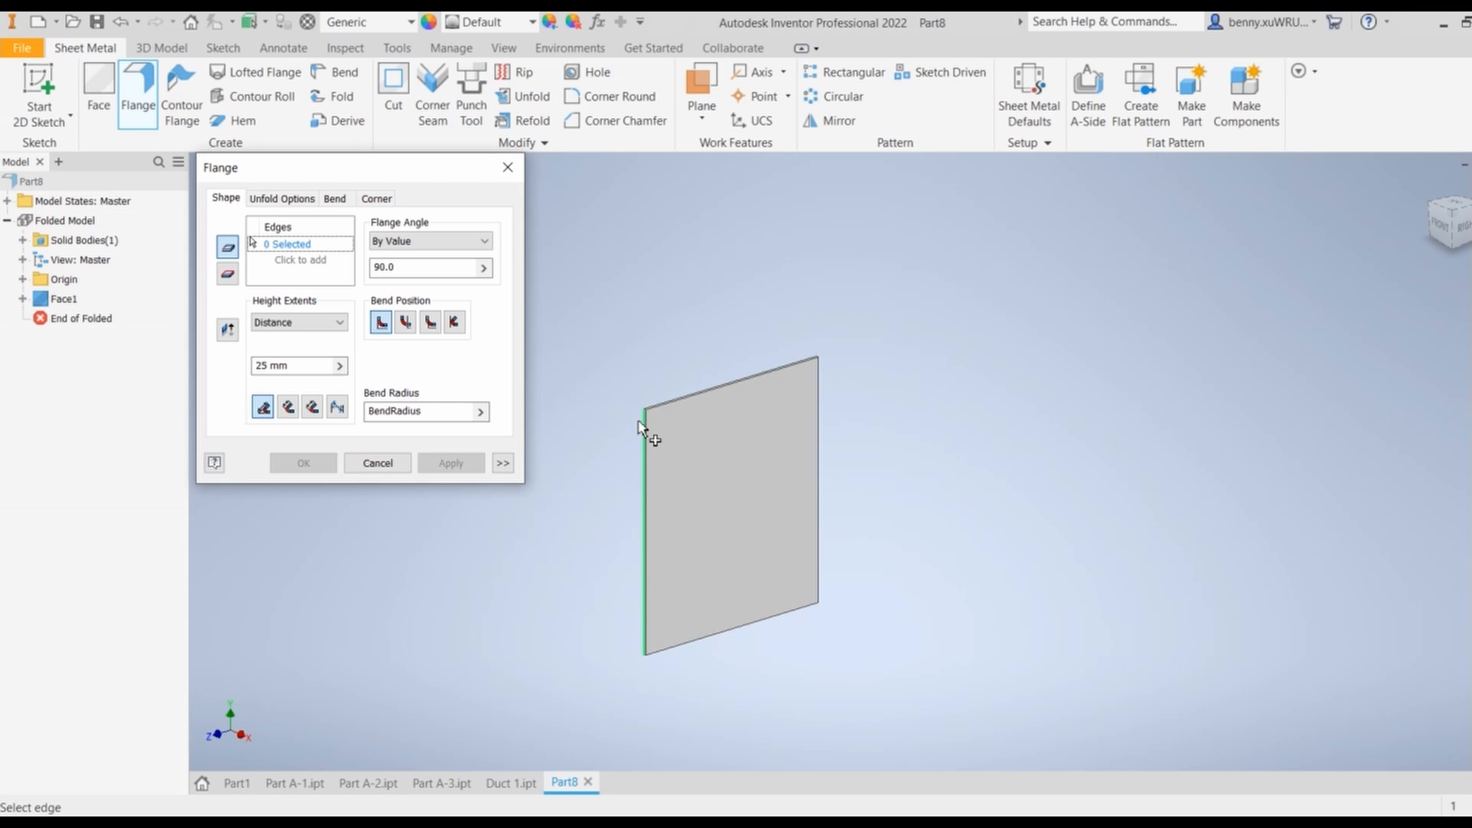
{"action": "left_click", "coordinate": [642, 429]}
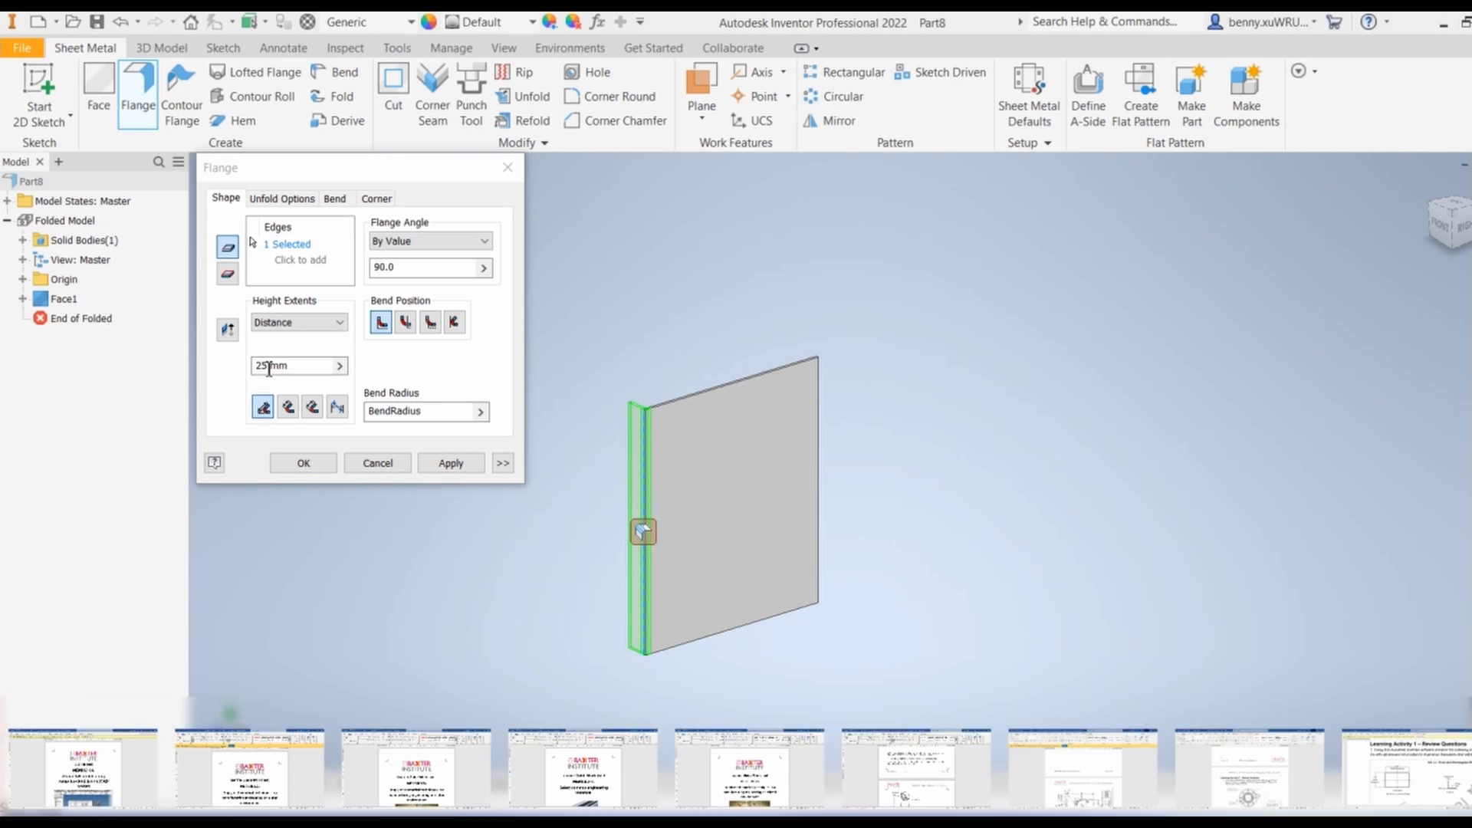
{"action": "double_click", "coordinate": [270, 366]}
{"action": "type", "text": "142"}
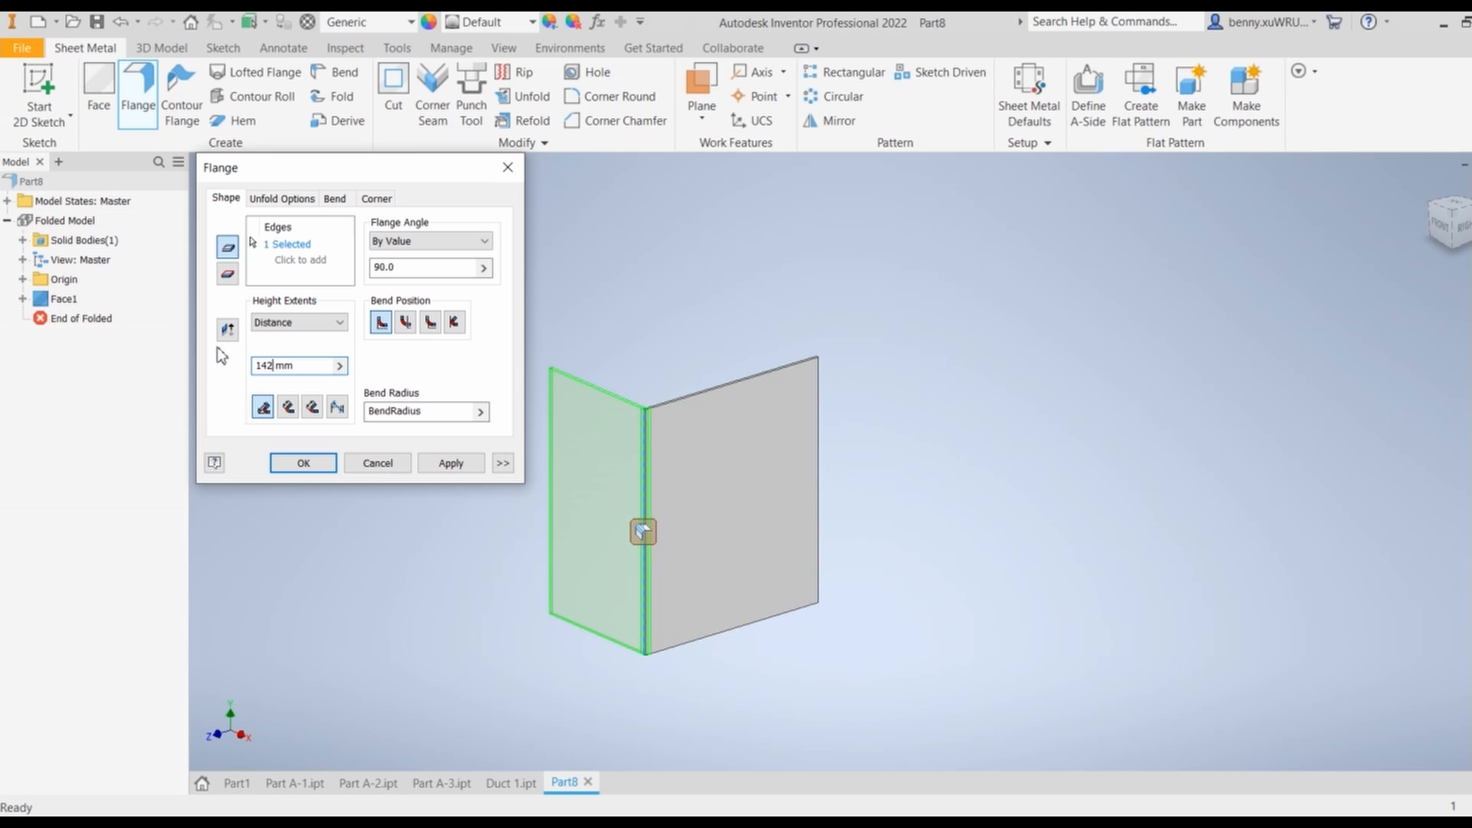
{"action": "left_click", "coordinate": [323, 467]}
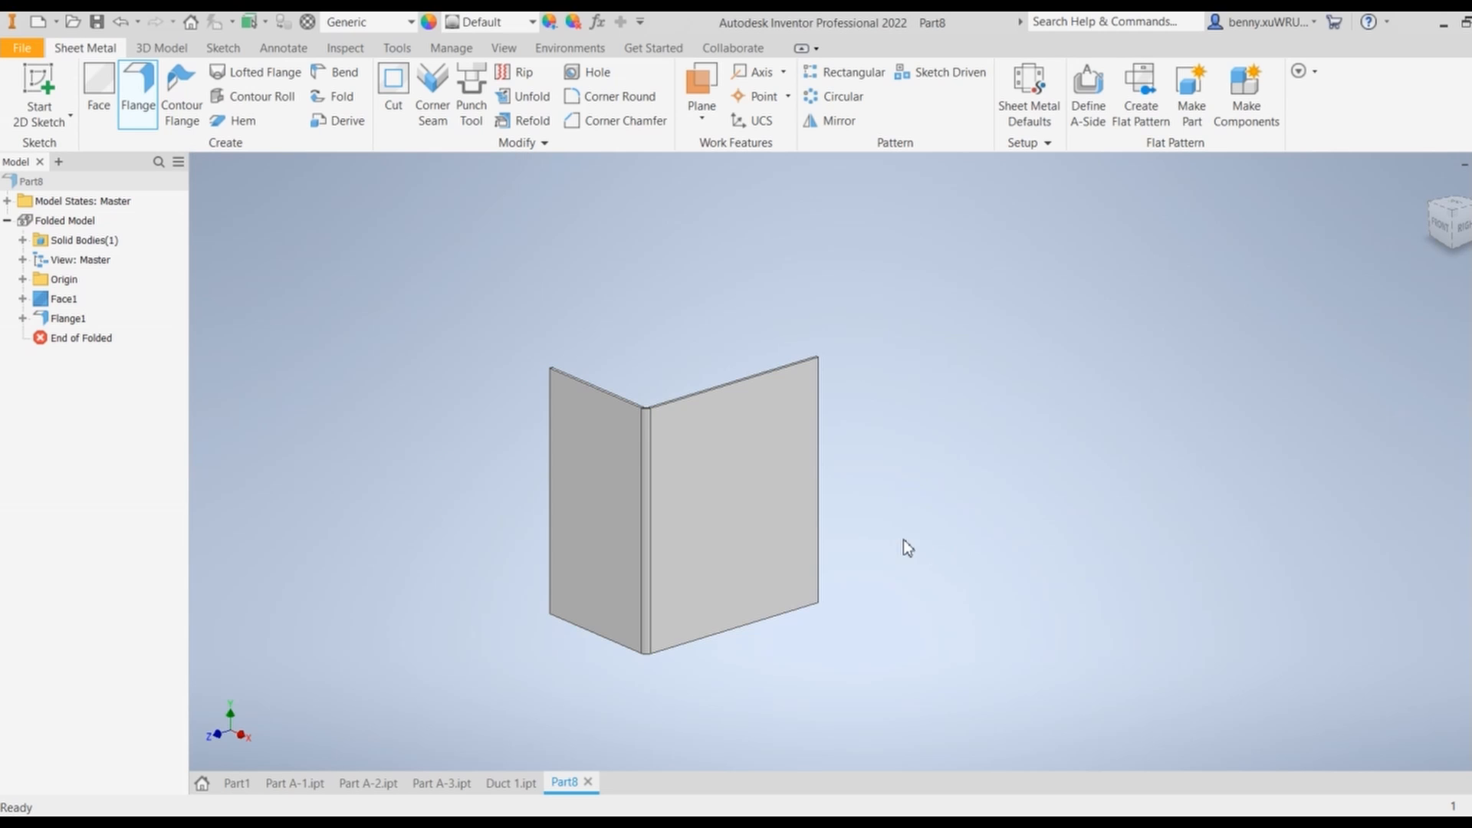
Start a new sketch on the narrow vertical end face of the flange
{"action": "middle_click_drag", "start_coordinate": [836, 620], "coordinate": [1177, 606], "text": "shift"}
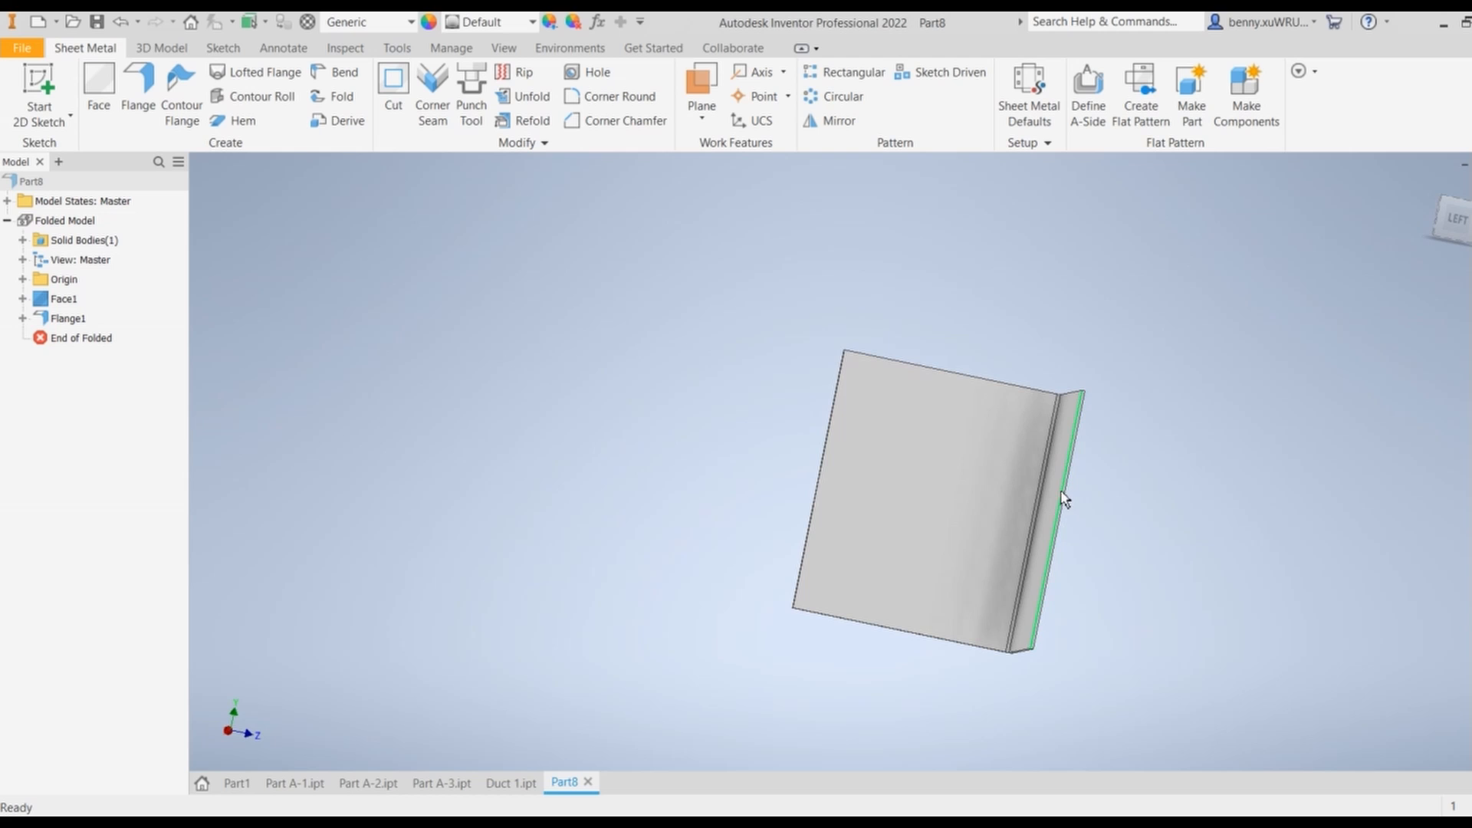
{"action": "scroll", "coordinate": [1070, 494], "scroll_direction": "up", "scroll_amount": 5}
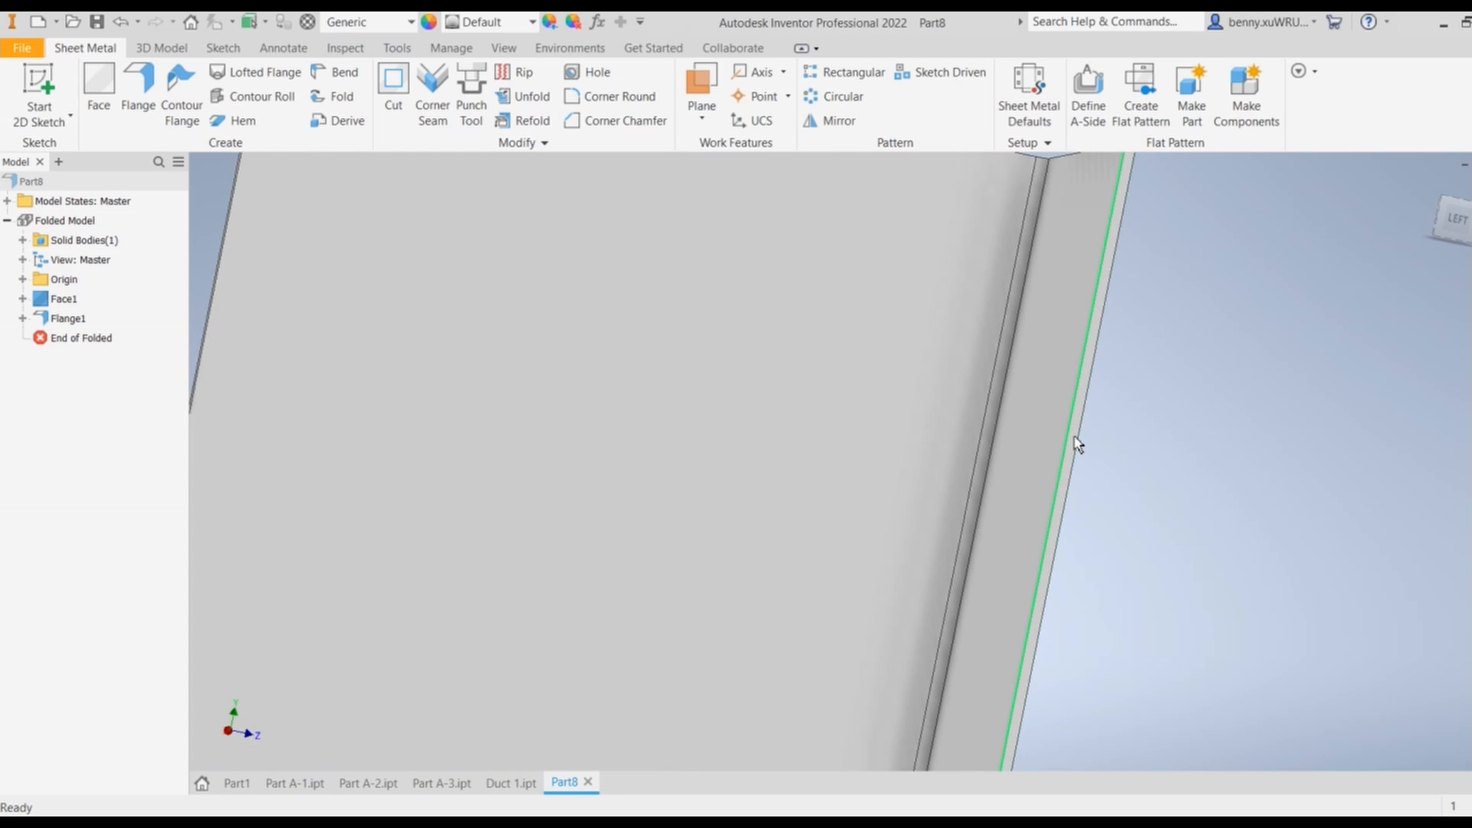
{"action": "scroll", "coordinate": [1070, 407], "scroll_direction": "up", "scroll_amount": 2}
{"action": "left_click", "coordinate": [1052, 355]}
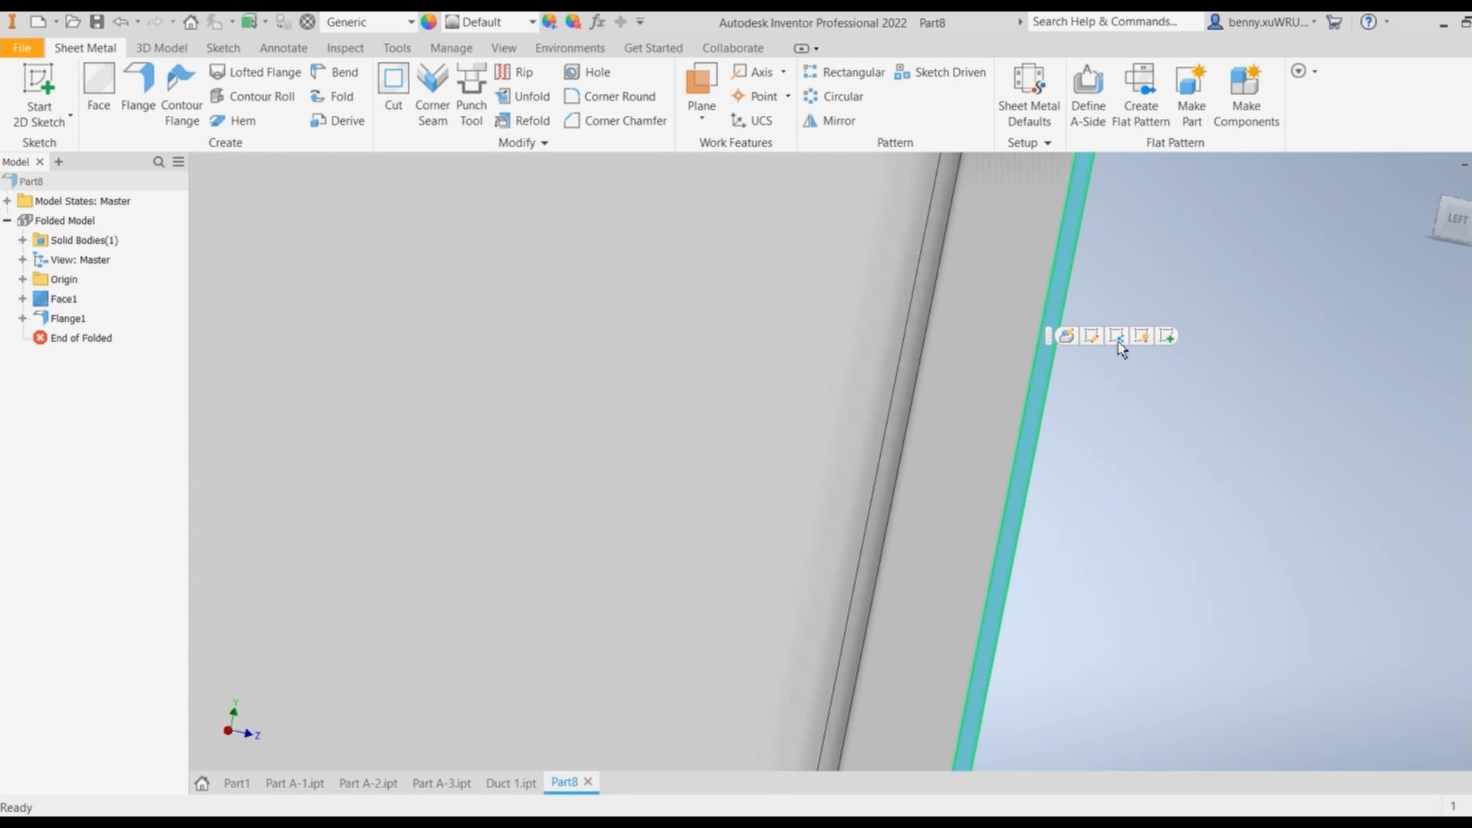
{"action": "left_click", "coordinate": [1169, 335]}
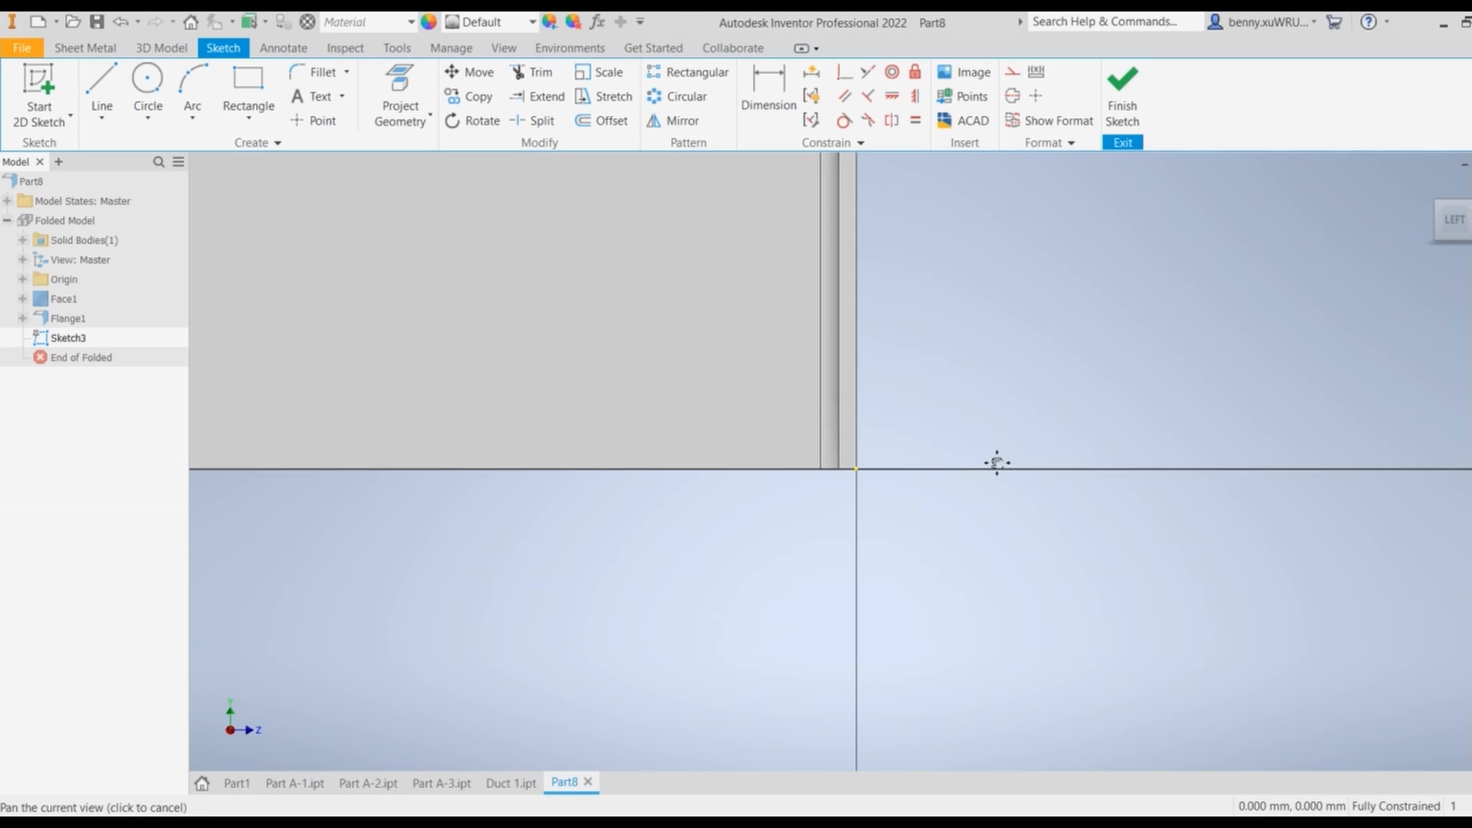
{"action": "middle_click_drag", "start_coordinate": [997, 463], "coordinate": [1120, 552]}
{"action": "scroll", "coordinate": [1080, 516], "scroll_direction": "up", "scroll_amount": 2}
{"action": "scroll", "coordinate": [1072, 522], "scroll_direction": "down", "scroll_amount": 5}
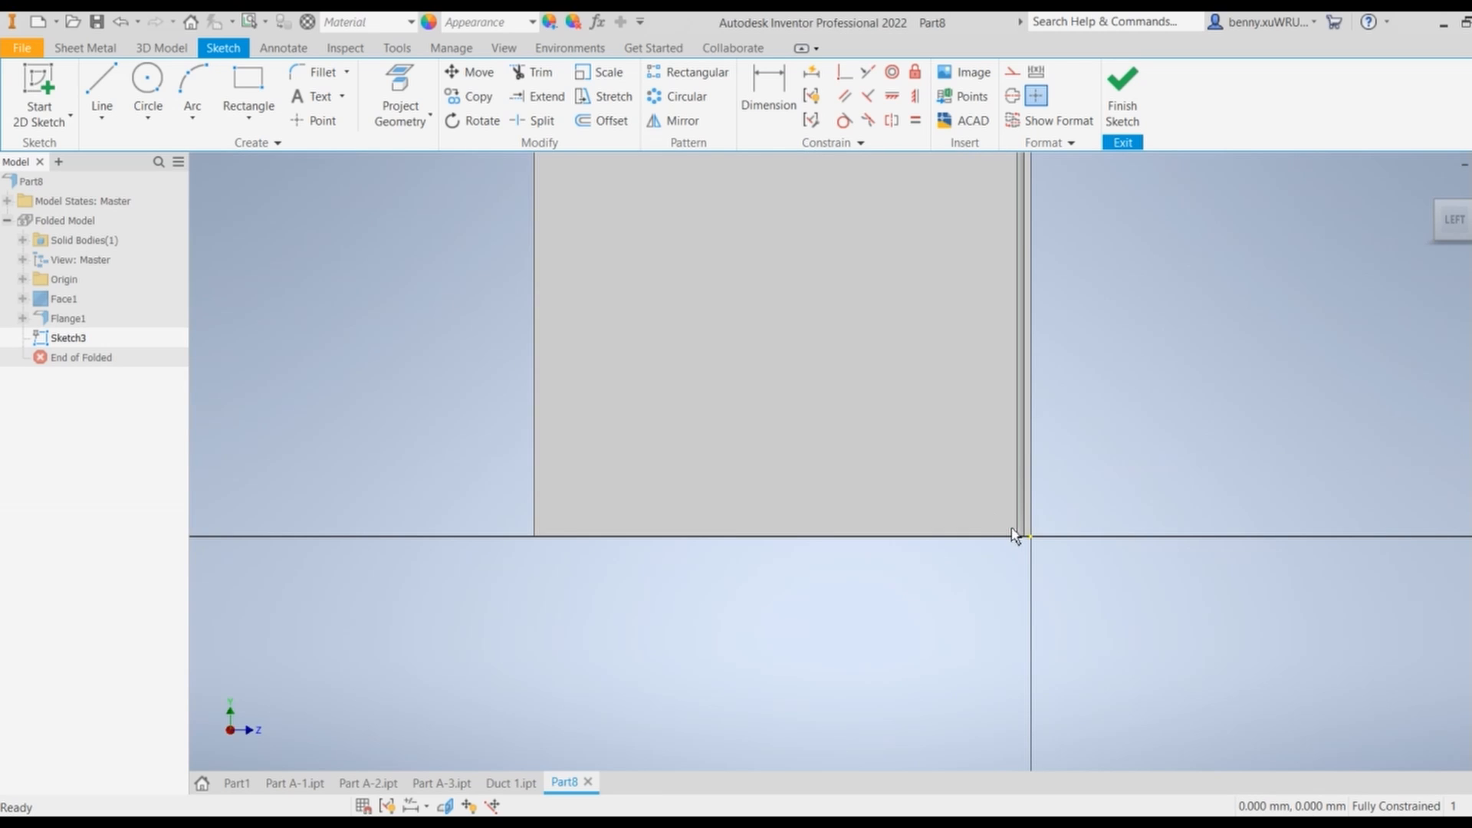
{"action": "scroll", "coordinate": [1031, 543], "scroll_direction": "up", "scroll_amount": 1}
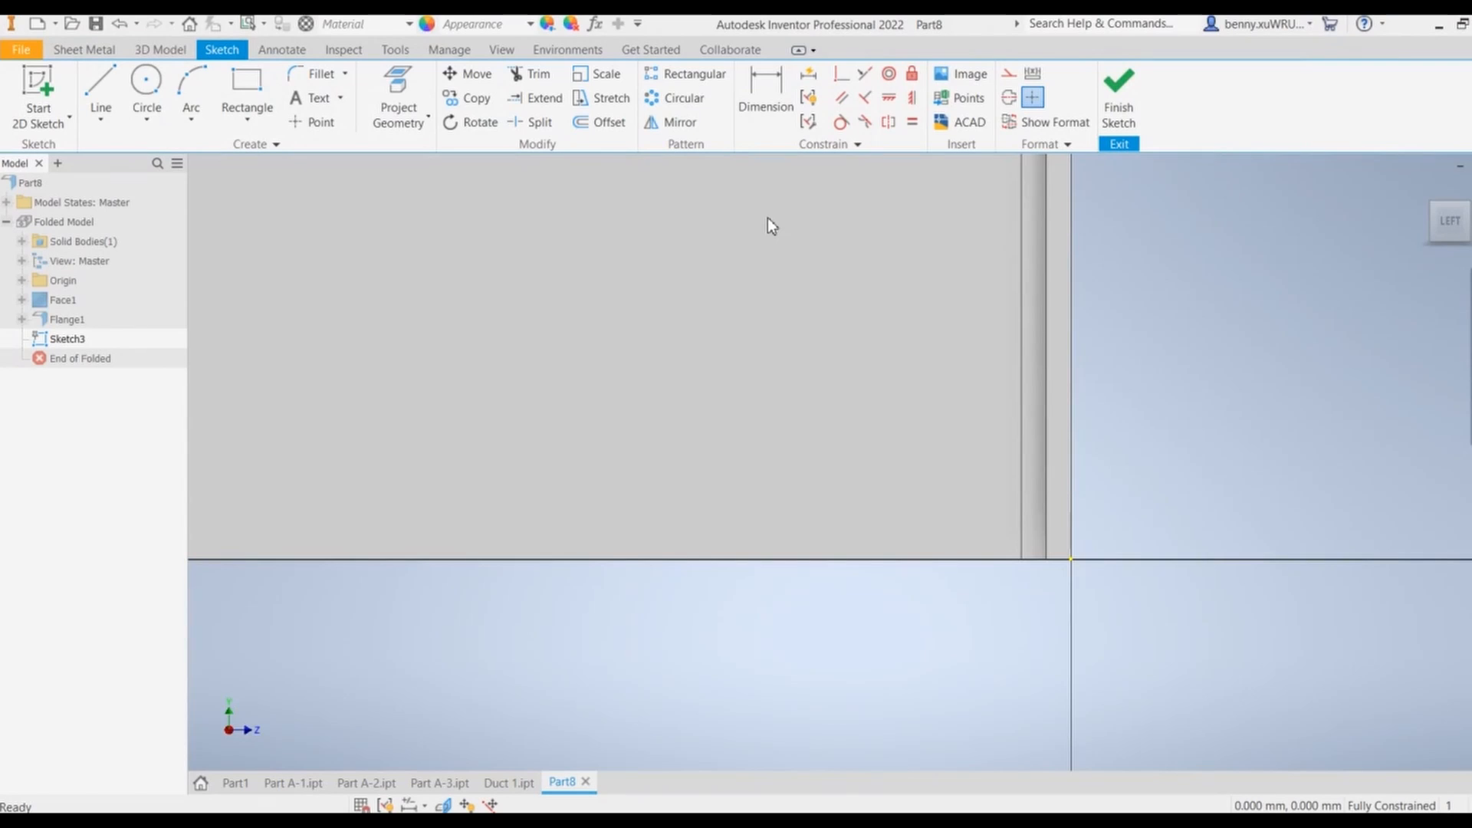
Sketch a rectangle 214 mm wide and 250 mm high from the inner lower corner of the flange's end face
{"action": "left_click", "coordinate": [246, 85]}
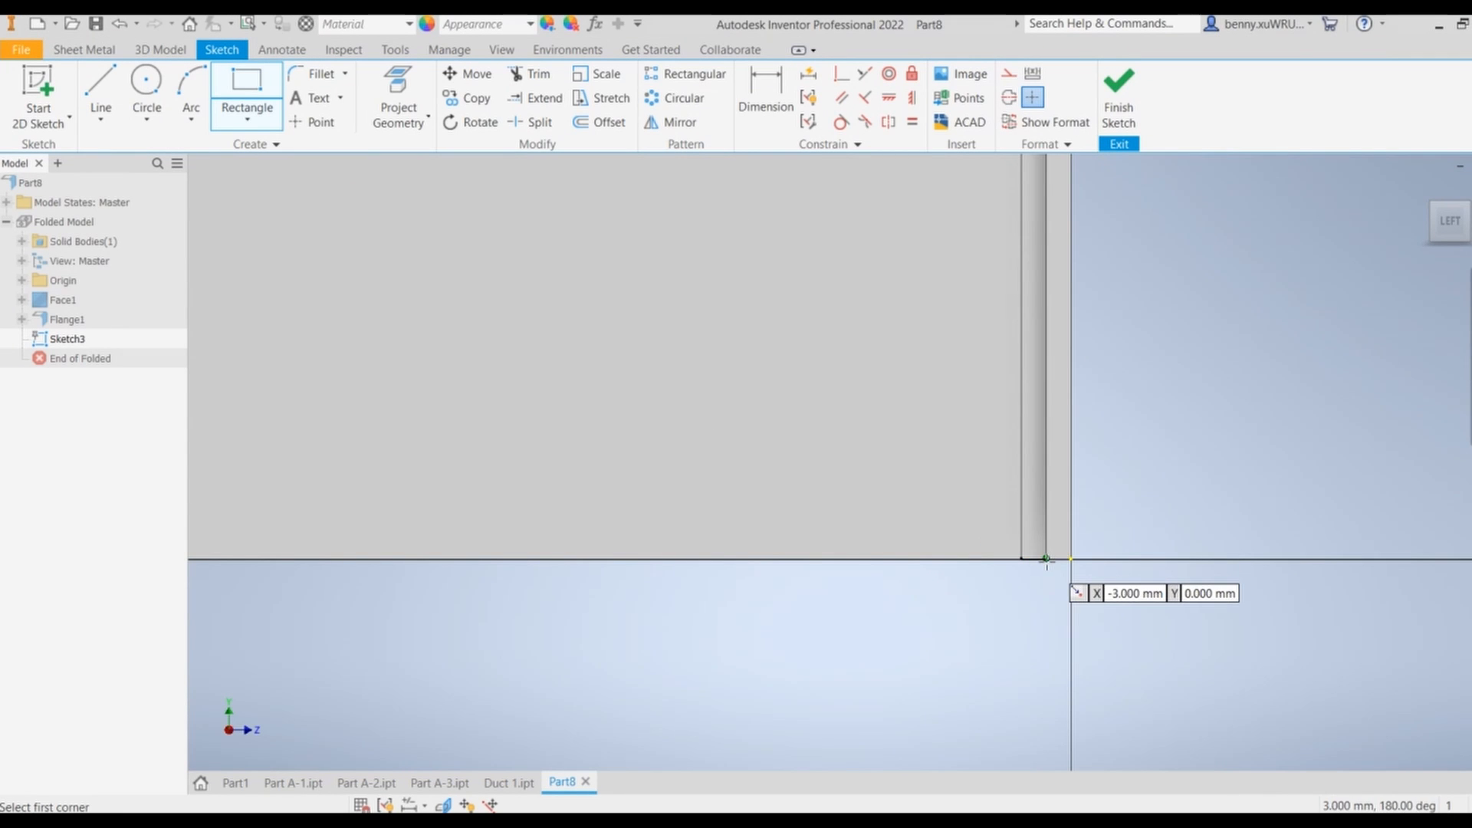
{"action": "left_click", "coordinate": [1048, 562]}
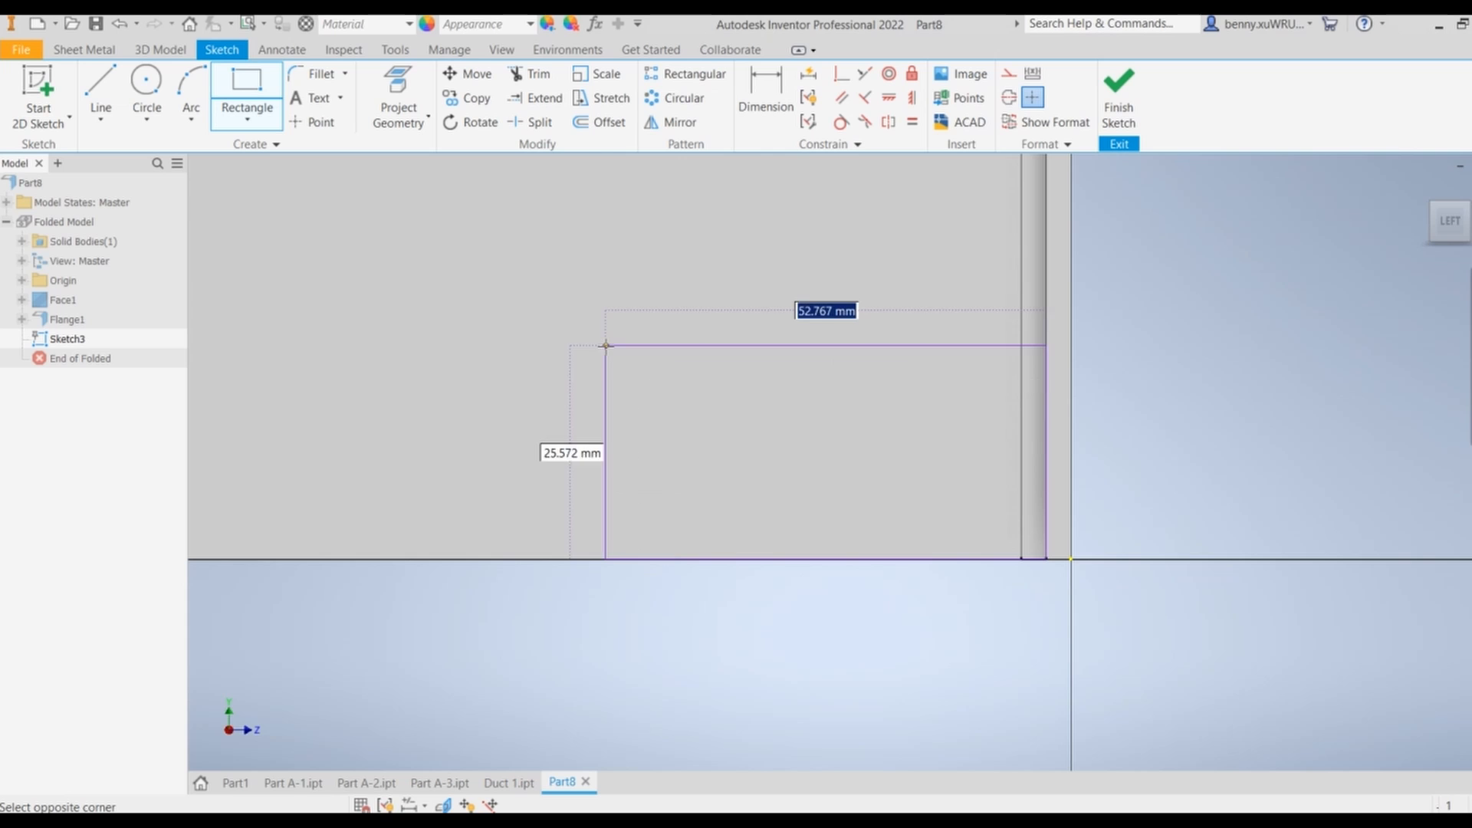
{"action": "type", "text": "21"}
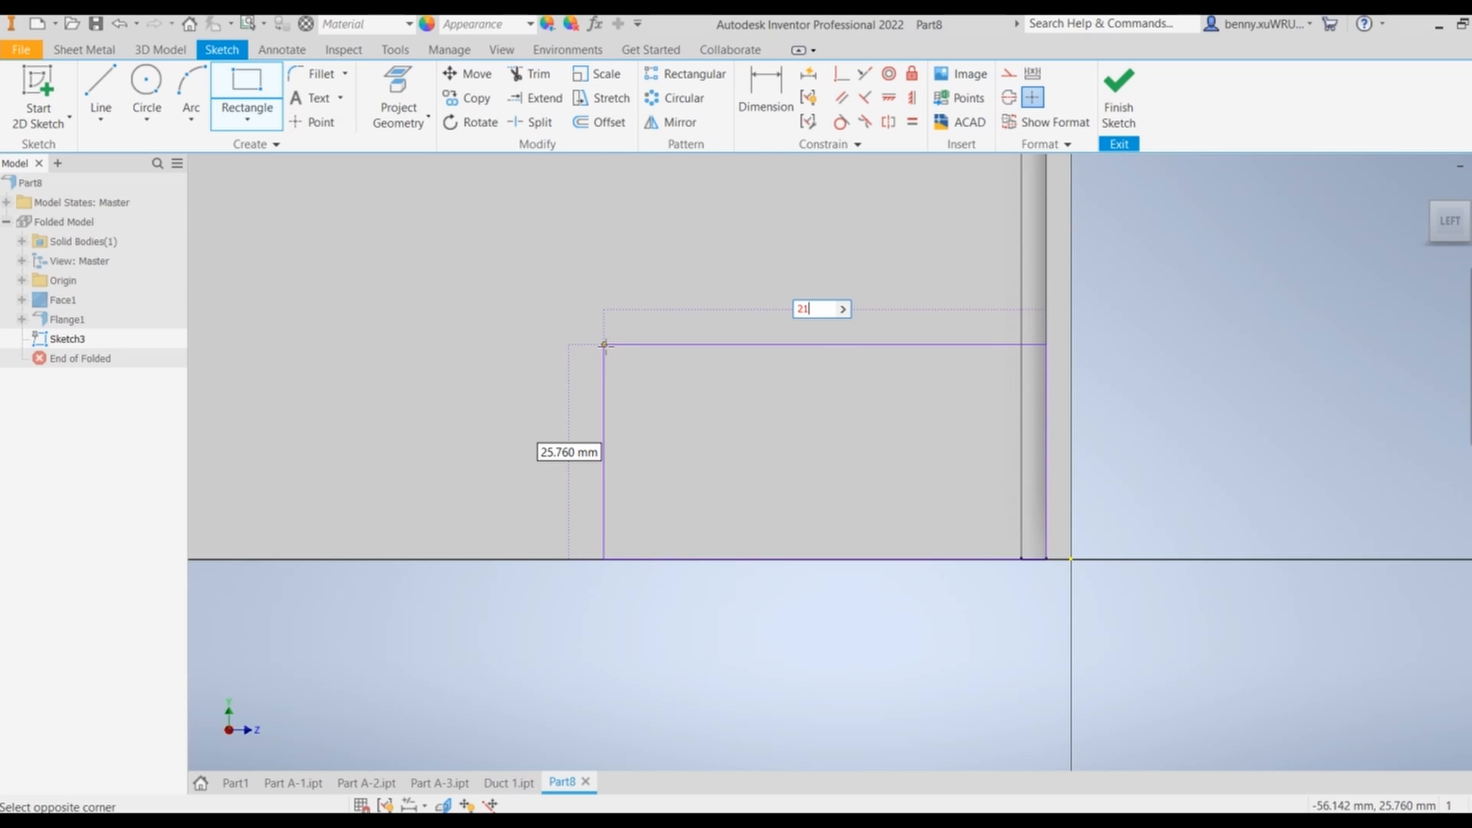
{"action": "type", "text": "4"}
{"action": "key", "text": "Tab"}
{"action": "type", "text": "25"}
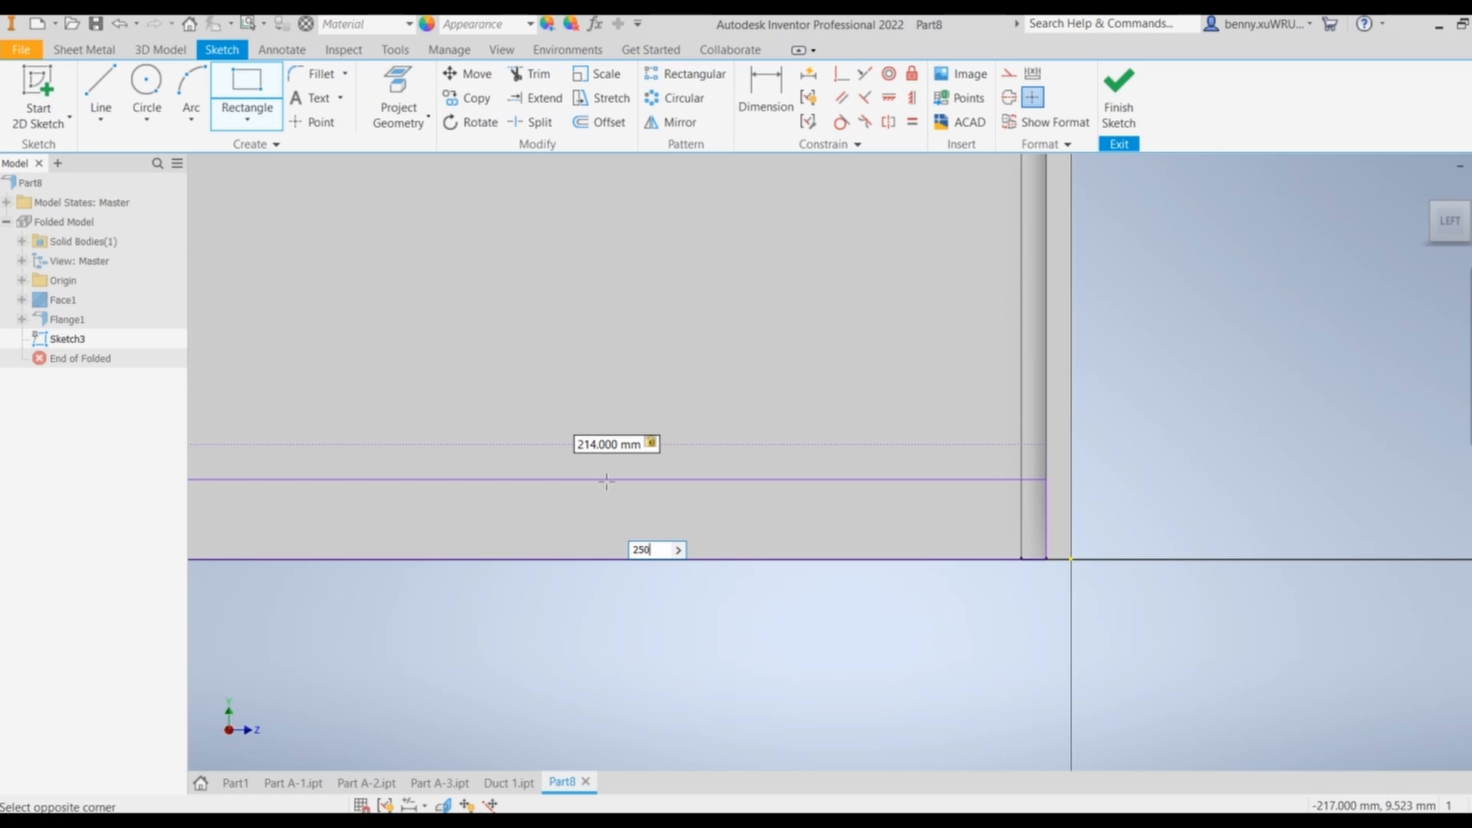
{"action": "key", "text": "Return"}
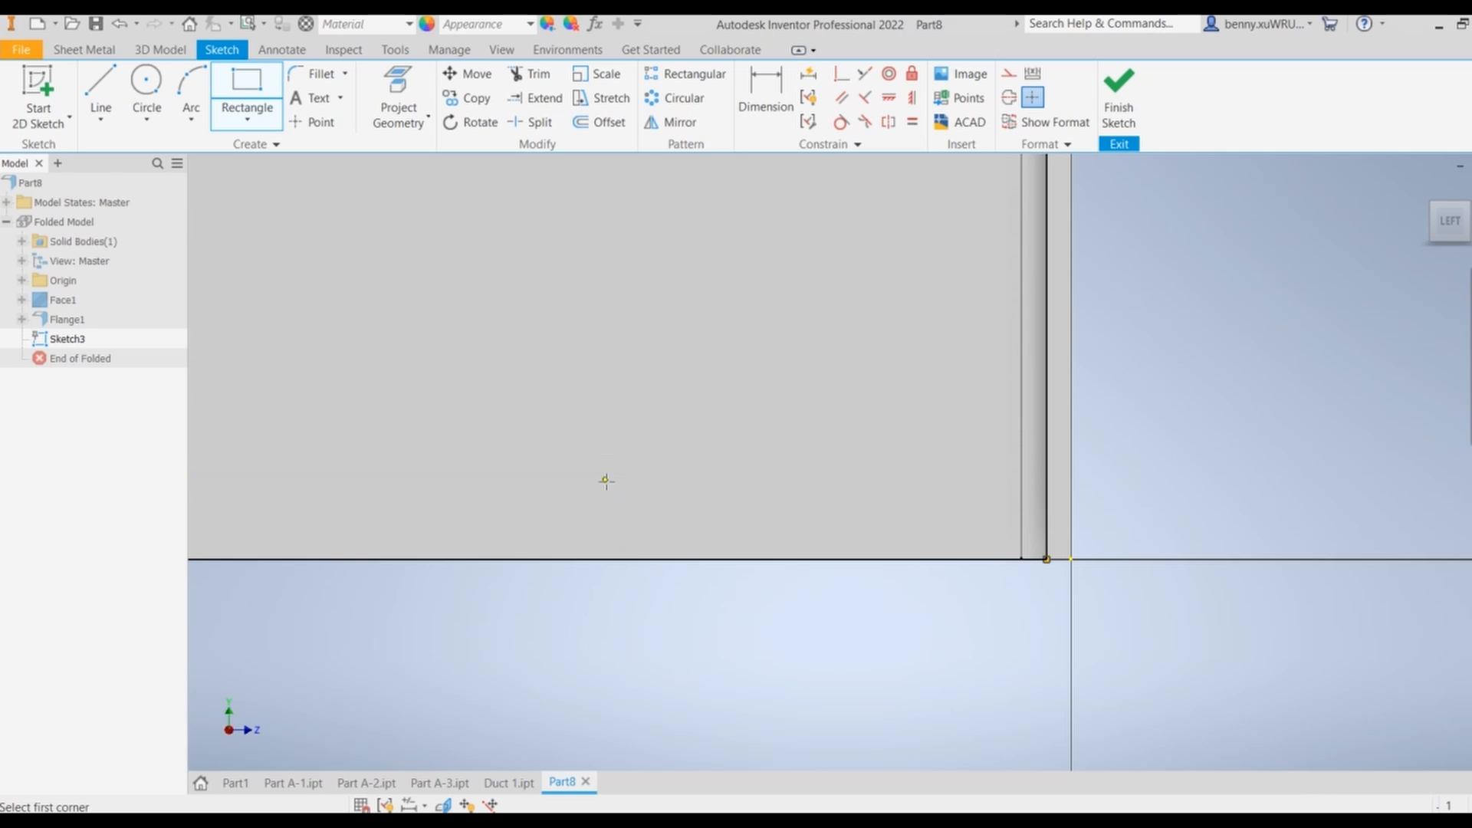
{"action": "scroll", "coordinate": [978, 452], "scroll_direction": "up", "scroll_amount": 4}
{"action": "scroll", "coordinate": [957, 466], "scroll_direction": "down", "scroll_amount": 3}
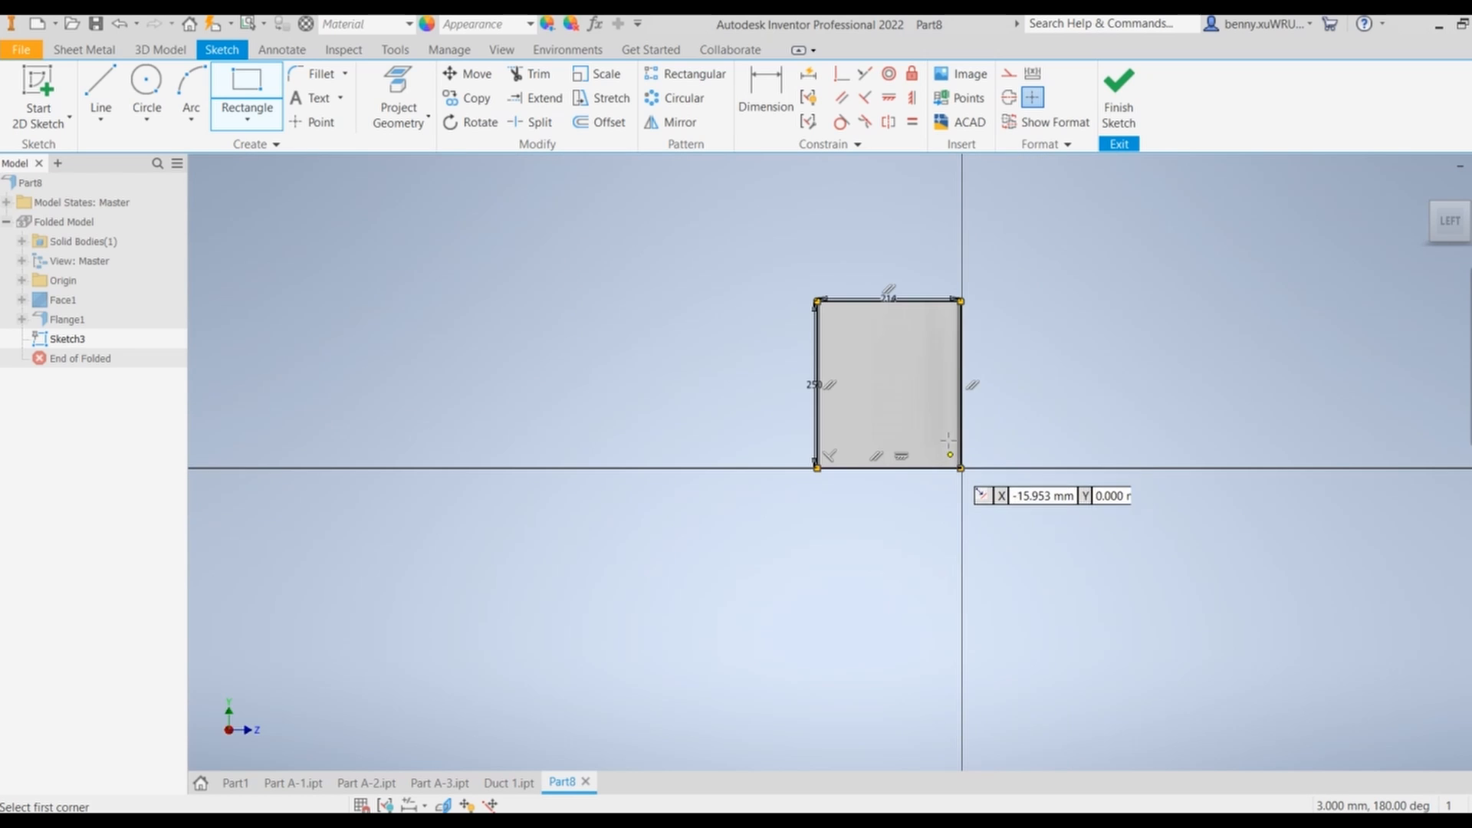
{"action": "key", "text": "Escape"}
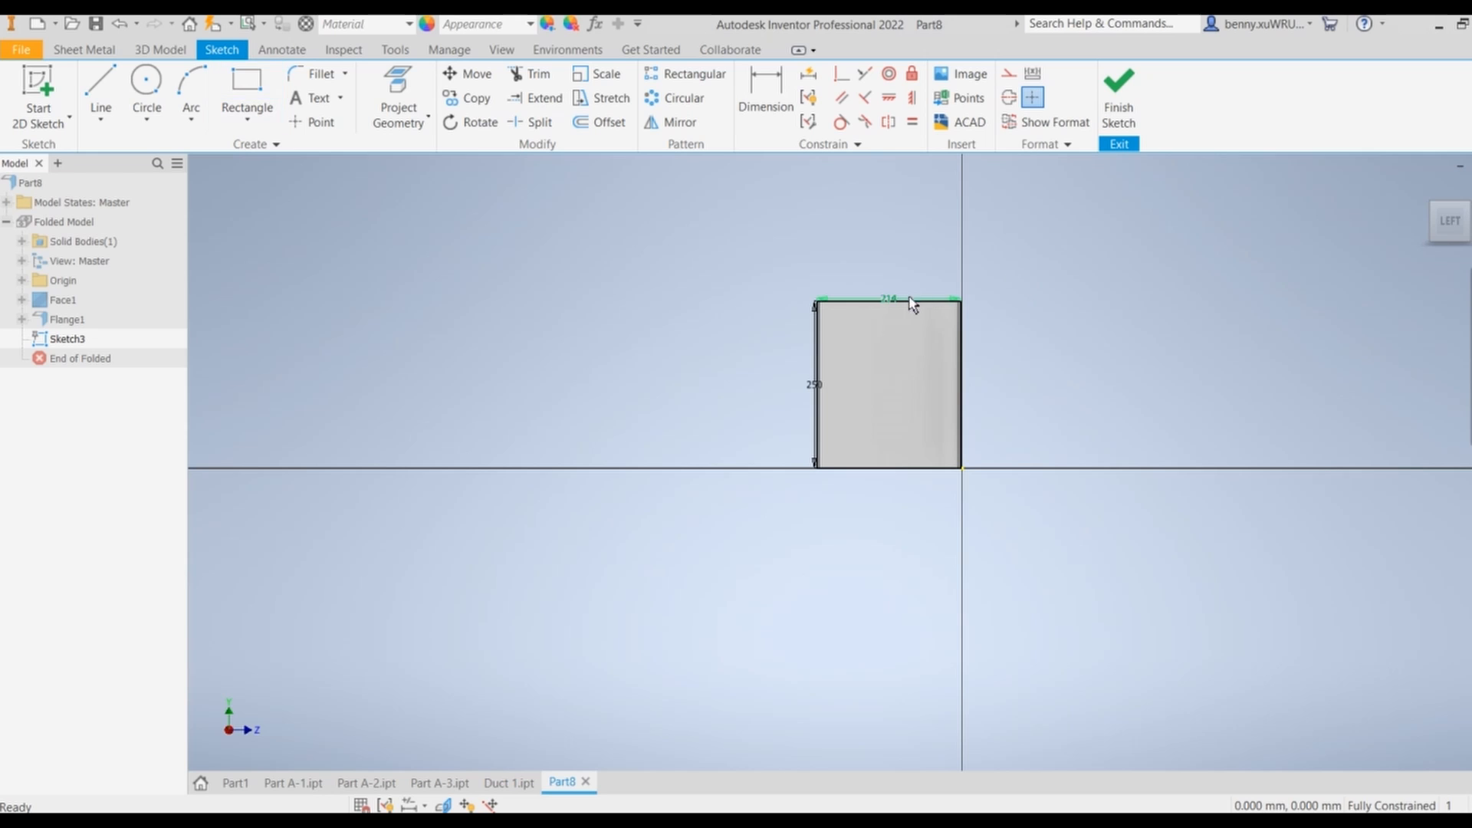
Move the new rectangle's 214 and 250 mm dimensions clear of its outline and finish the sketch
{"action": "left_click_drag", "start_coordinate": [890, 299], "coordinate": [896, 254]}
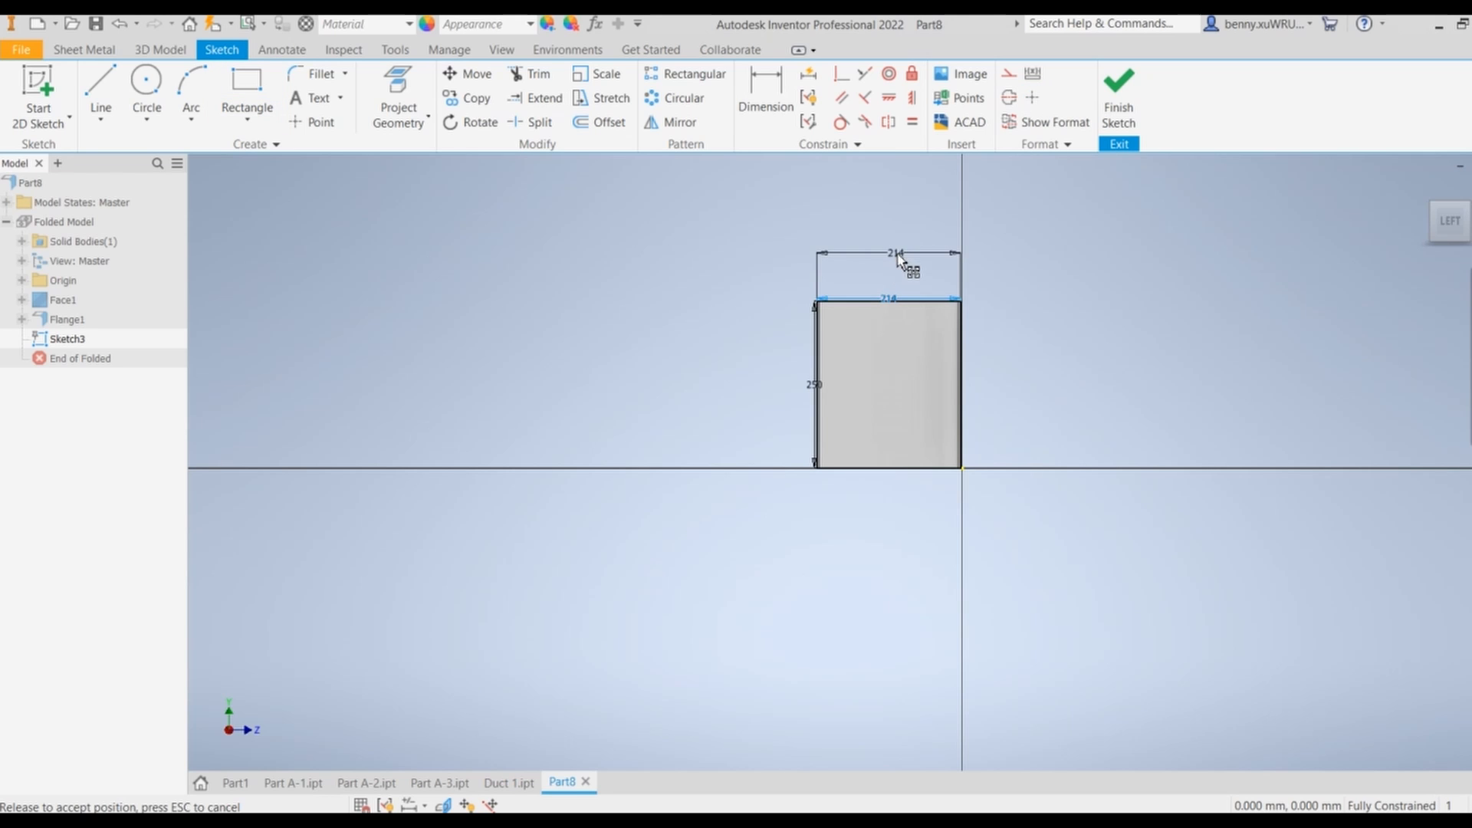
{"action": "left_click_drag", "start_coordinate": [814, 387], "coordinate": [738, 387]}
{"action": "scroll", "coordinate": [945, 337], "scroll_direction": "down", "scroll_amount": 3}
{"action": "left_click", "coordinate": [1113, 107]}
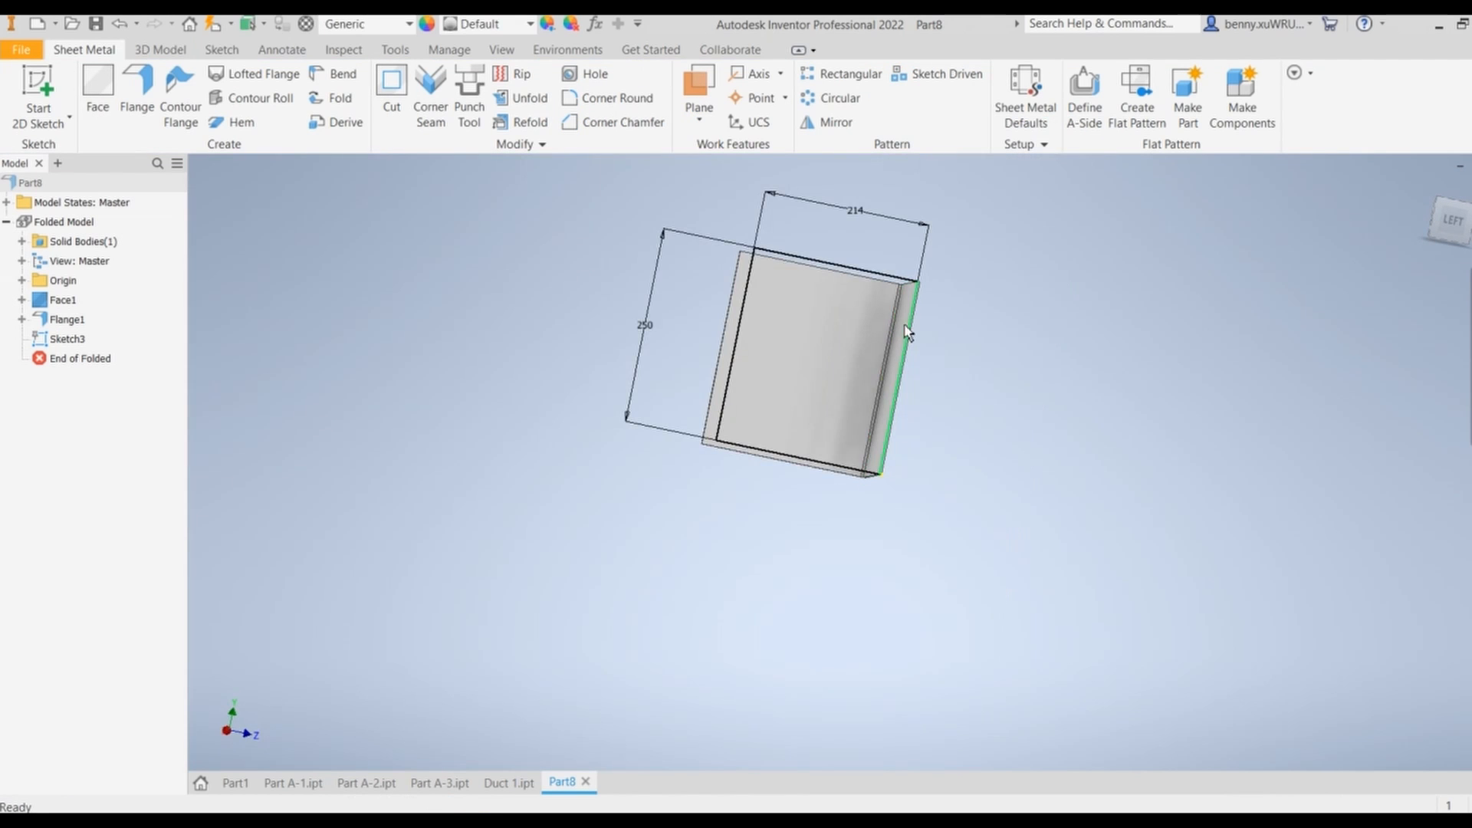
Create a sheet metal face from the rectangle as a new solid, with its thickness offset outward from the existing flange
{"action": "middle_click_drag", "start_coordinate": [833, 506], "coordinate": [845, 545], "text": "shift"}
{"action": "left_click", "coordinate": [98, 92]}
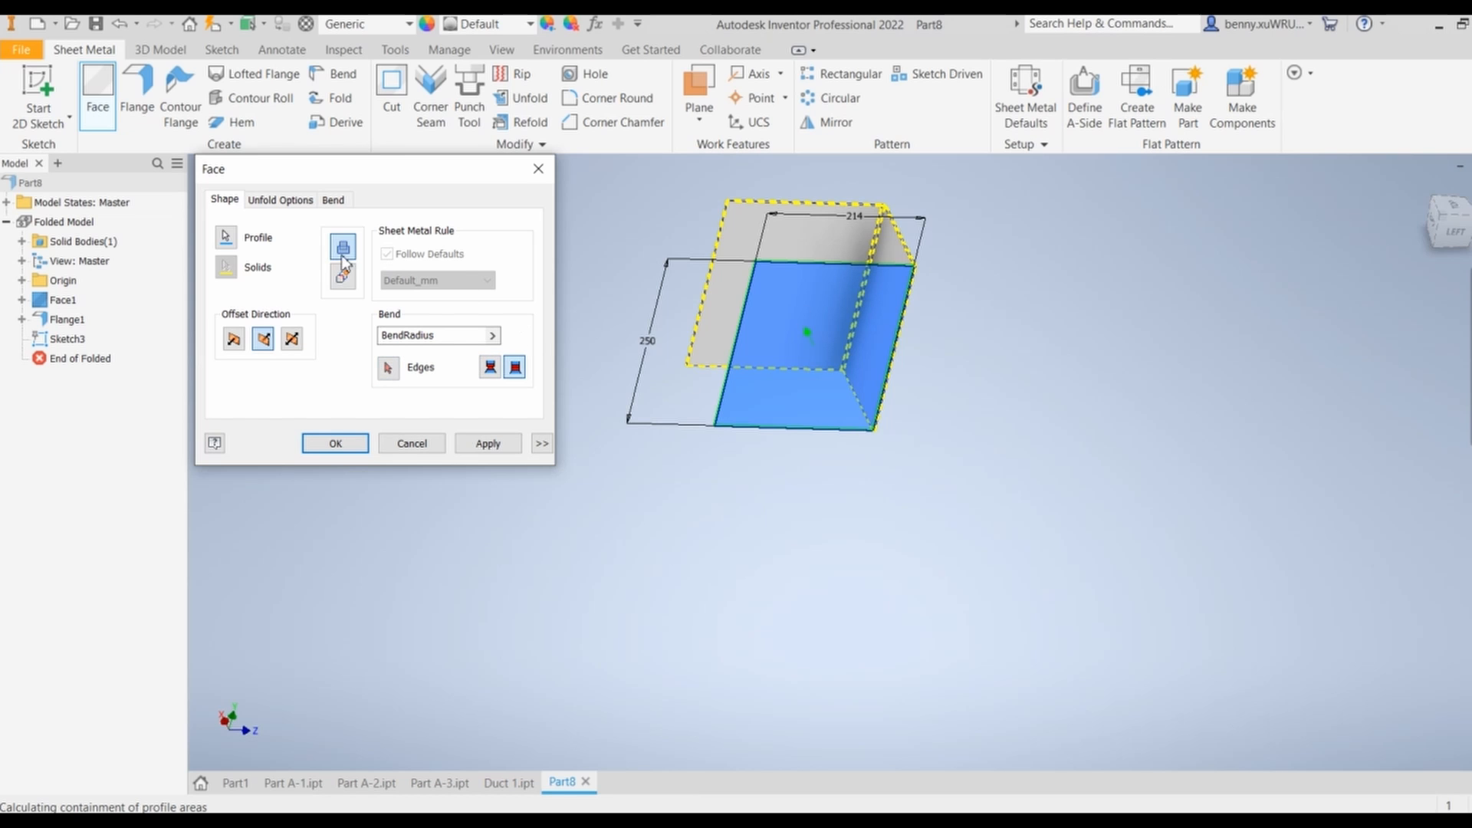
{"action": "left_click", "coordinate": [342, 281]}
{"action": "middle_click_drag", "start_coordinate": [981, 255], "coordinate": [938, 312], "text": "shift"}
{"action": "scroll", "coordinate": [926, 298], "scroll_direction": "up", "scroll_amount": 7}
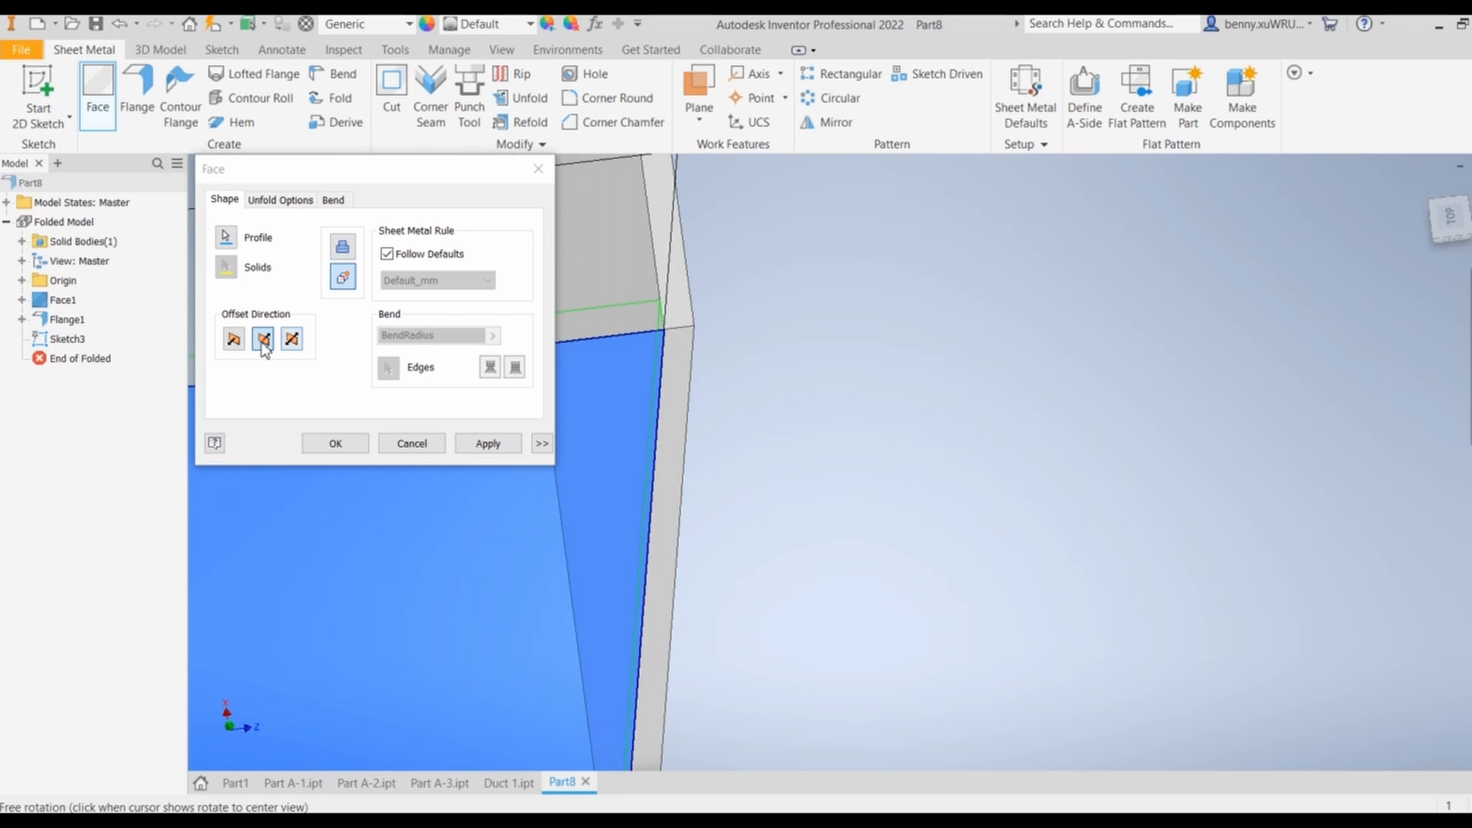
{"action": "left_click", "coordinate": [233, 340]}
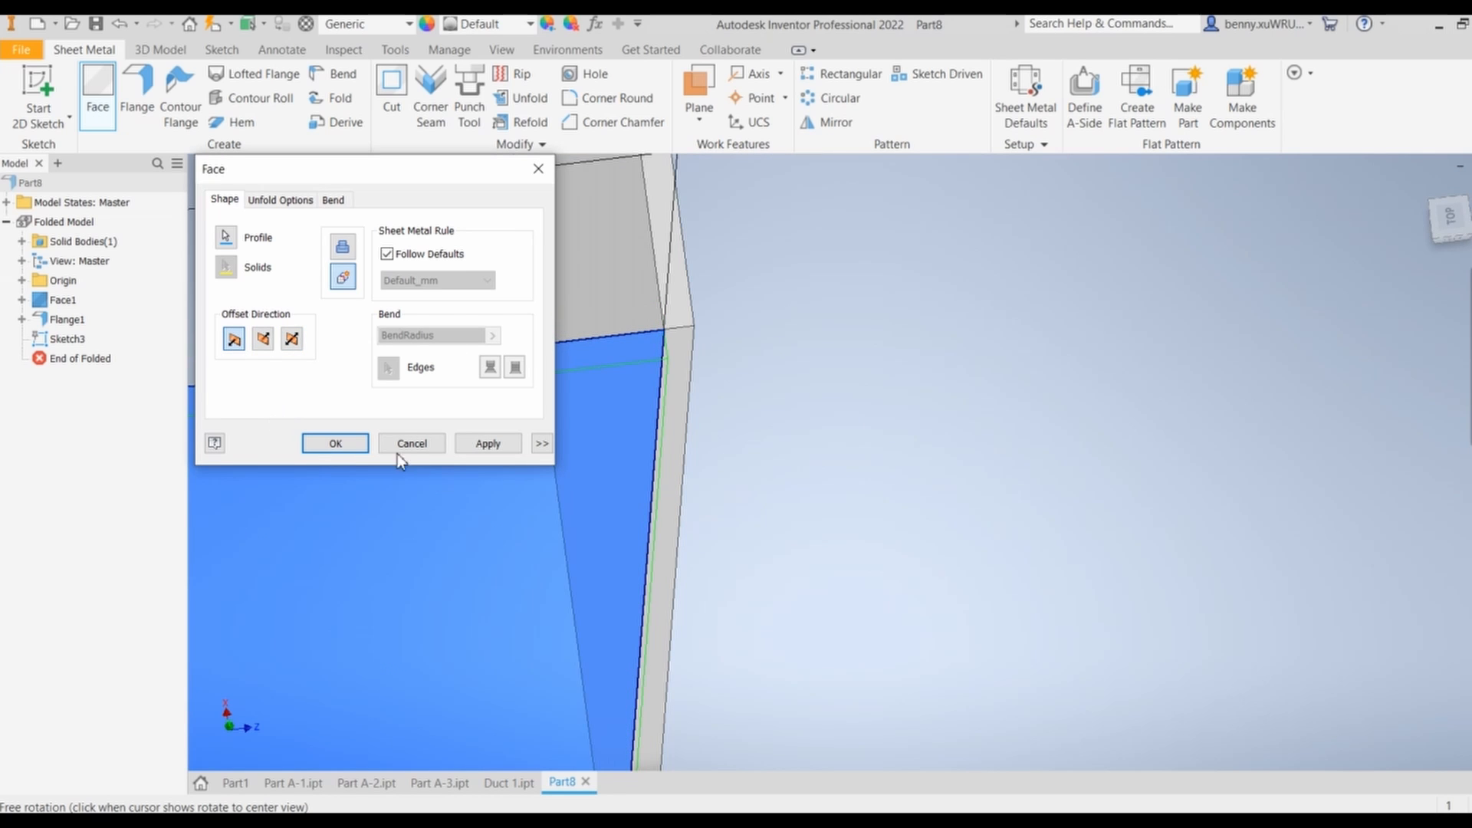
{"action": "left_click", "coordinate": [335, 443]}
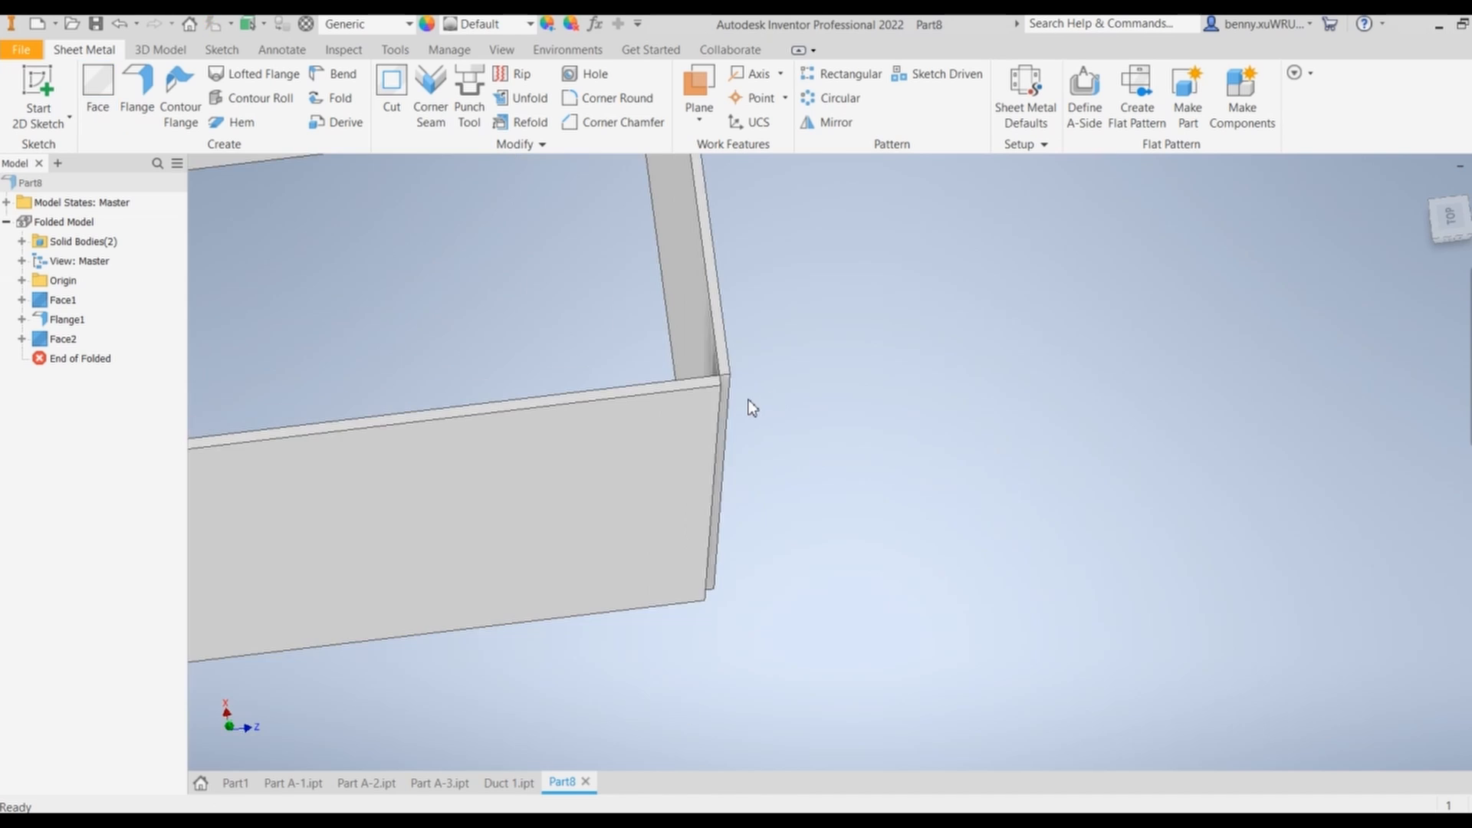
Add a 142 mm flange at 90 degrees along the second face's free vertical edge to close the duct
{"action": "scroll", "coordinate": [749, 398], "scroll_direction": "up", "scroll_amount": 5}
{"action": "middle_click_drag", "start_coordinate": [571, 505], "coordinate": [667, 506], "text": "shift"}
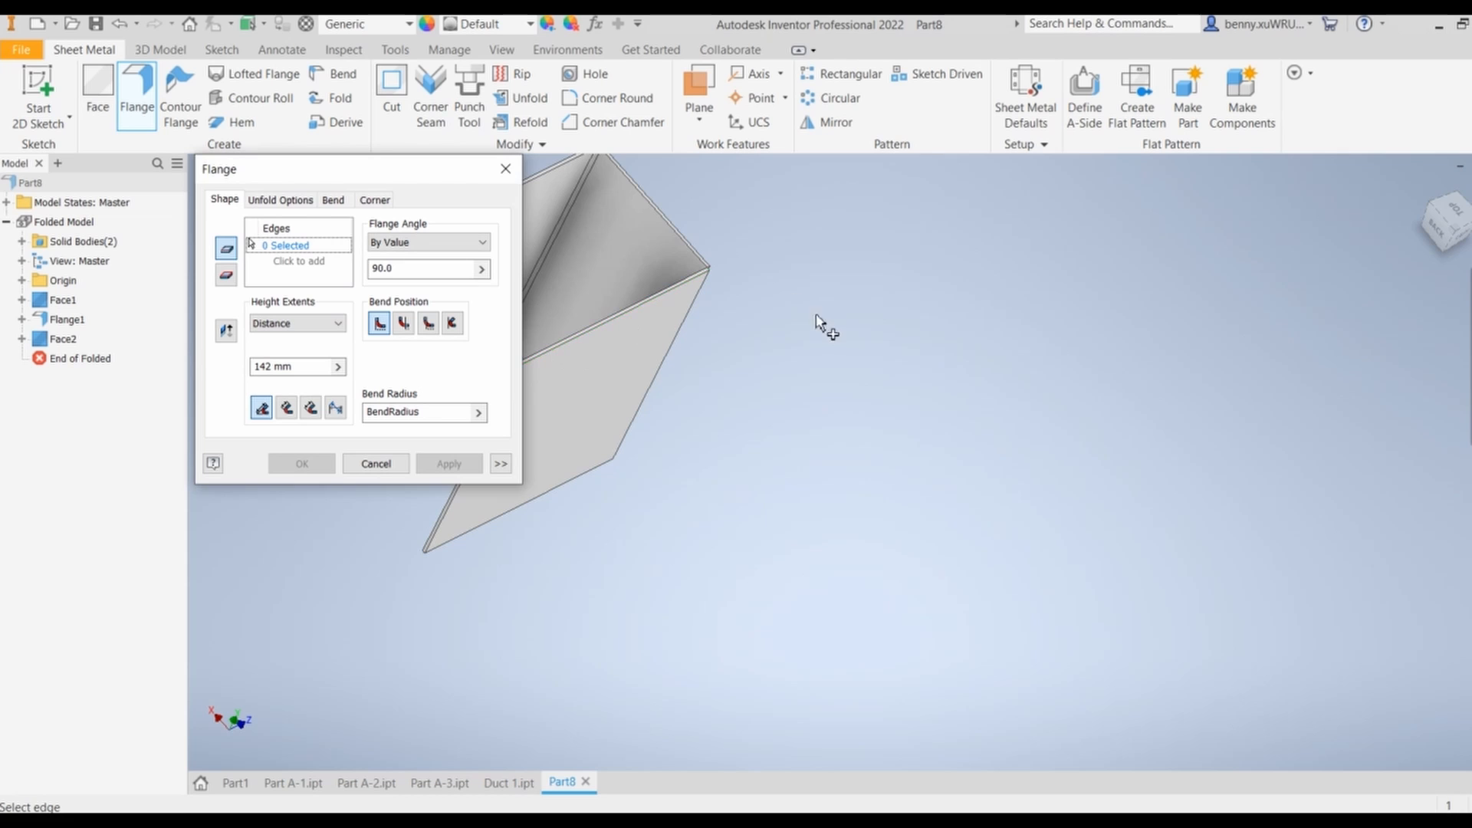
{"action": "middle_click_drag", "start_coordinate": [821, 325], "coordinate": [1120, 378]}
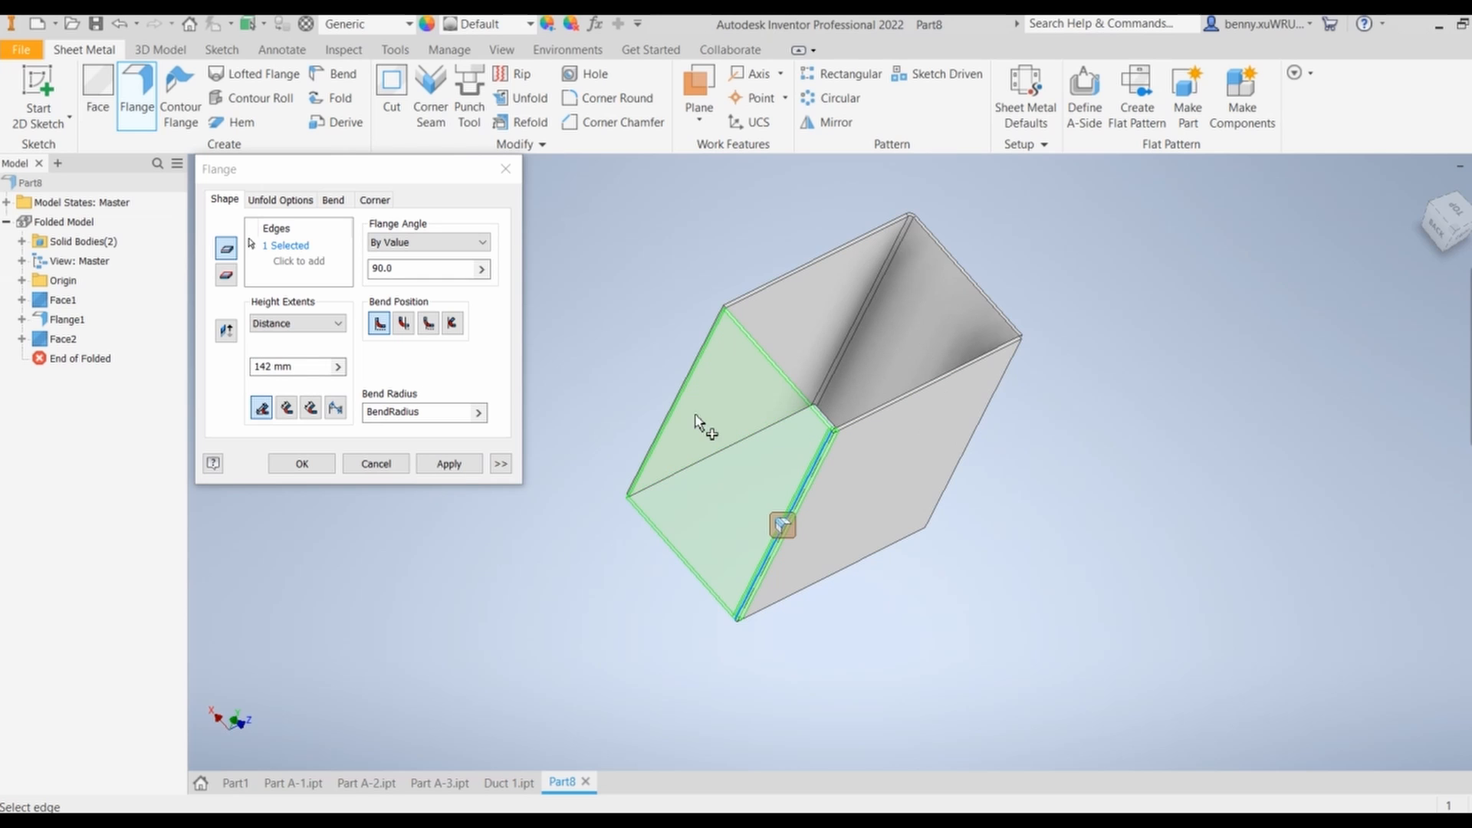
{"action": "left_click", "coordinate": [453, 466]}
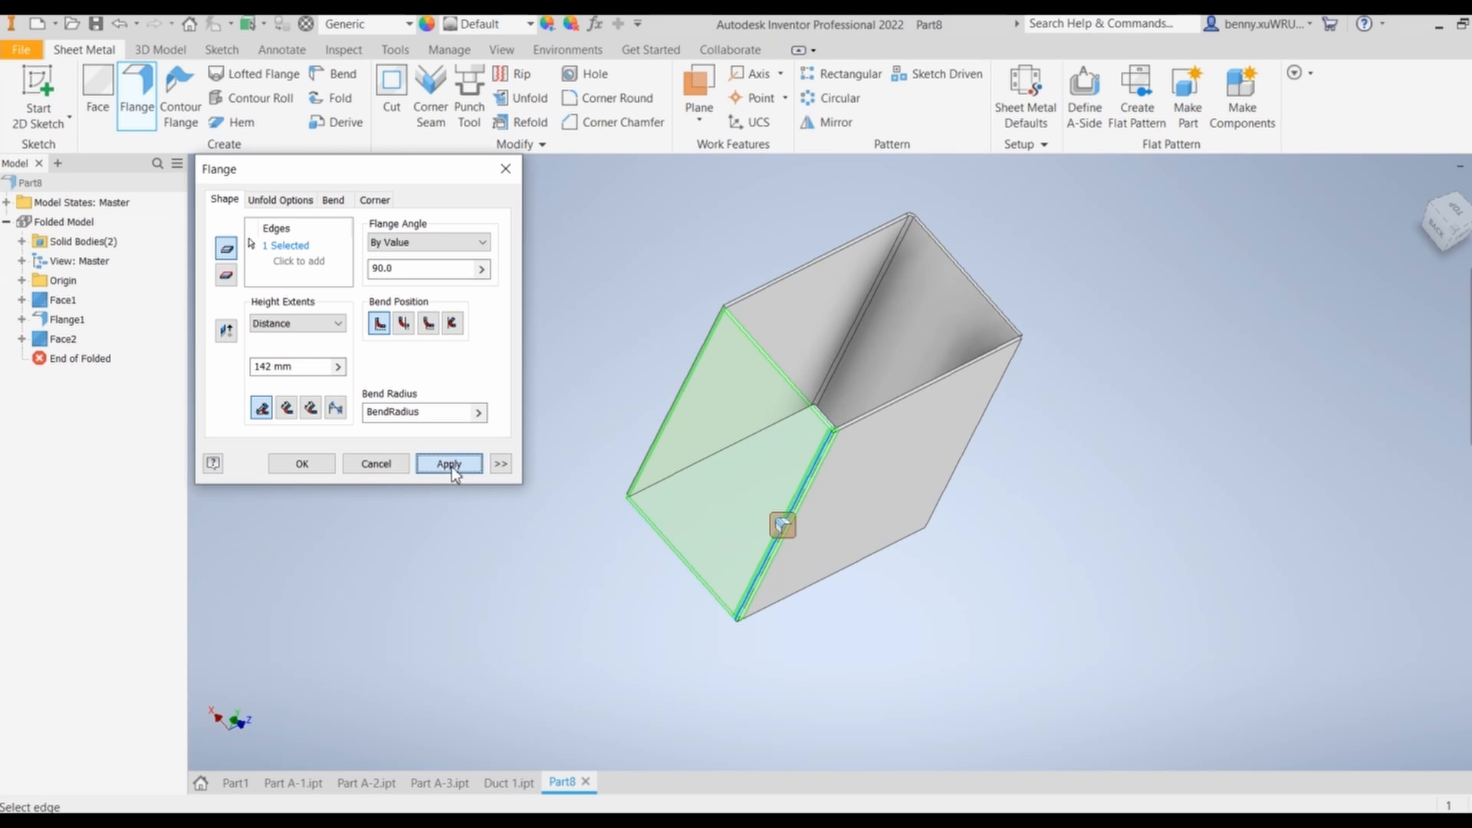
{"action": "left_click", "coordinate": [371, 462]}
Start a sketch on the second face's outer side, check the worksheet's front view, and project the first flange's narrow end edge
{"action": "middle_click_drag", "start_coordinate": [1053, 413], "coordinate": [947, 384], "text": "shift"}
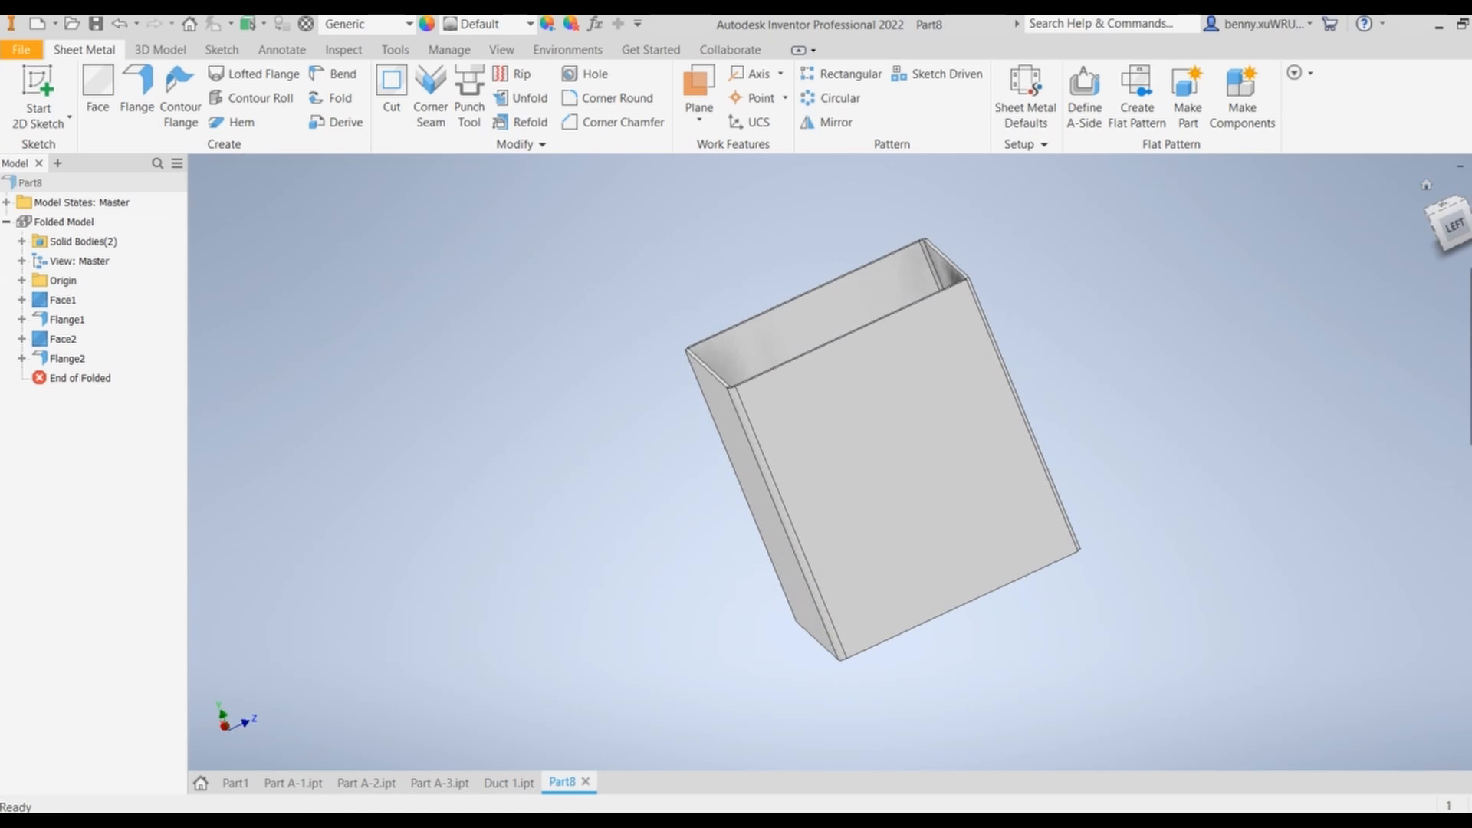
{"action": "left_click", "coordinate": [1452, 223]}
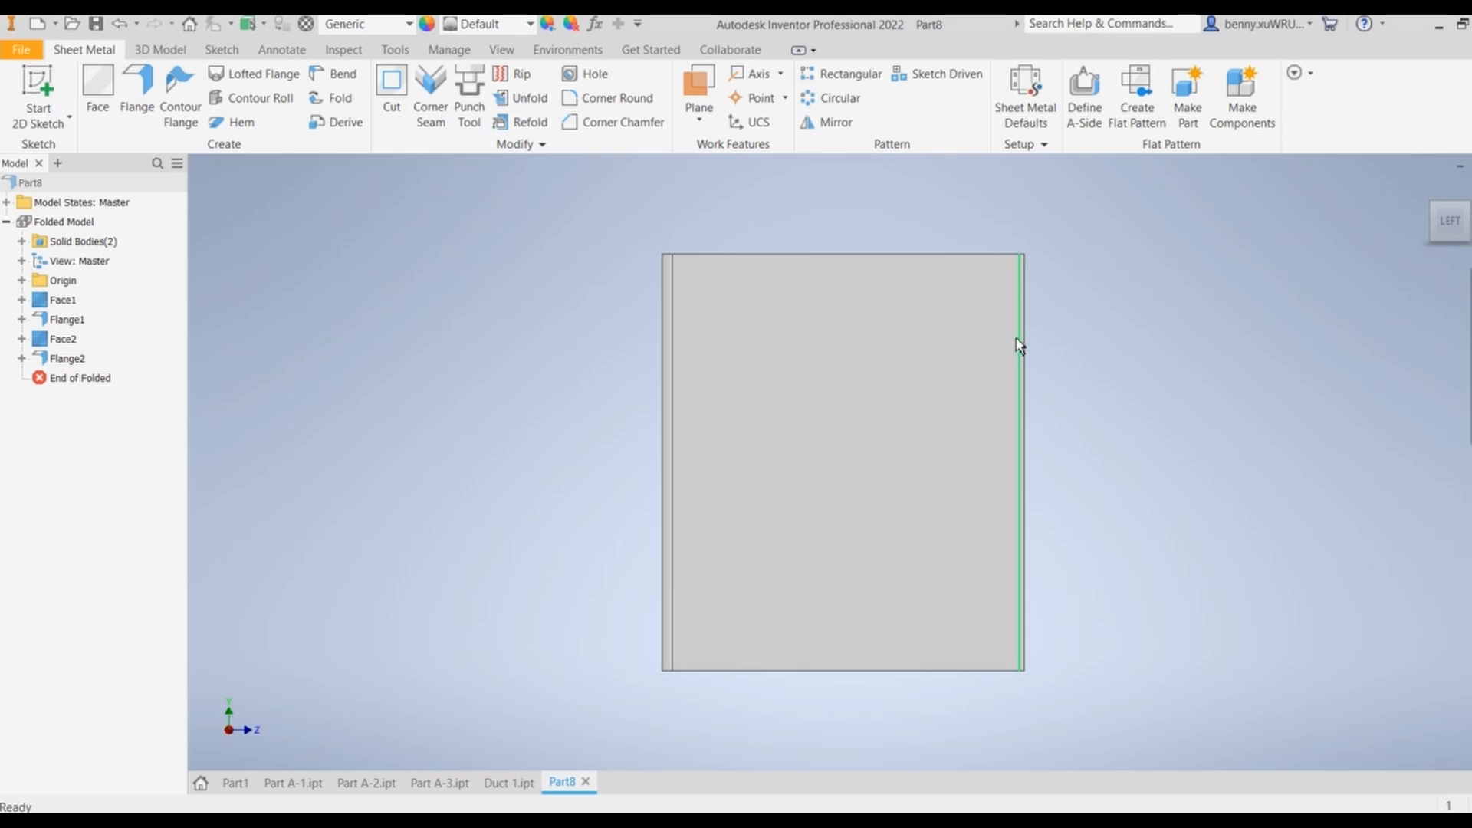
{"action": "left_click", "coordinate": [911, 338]}
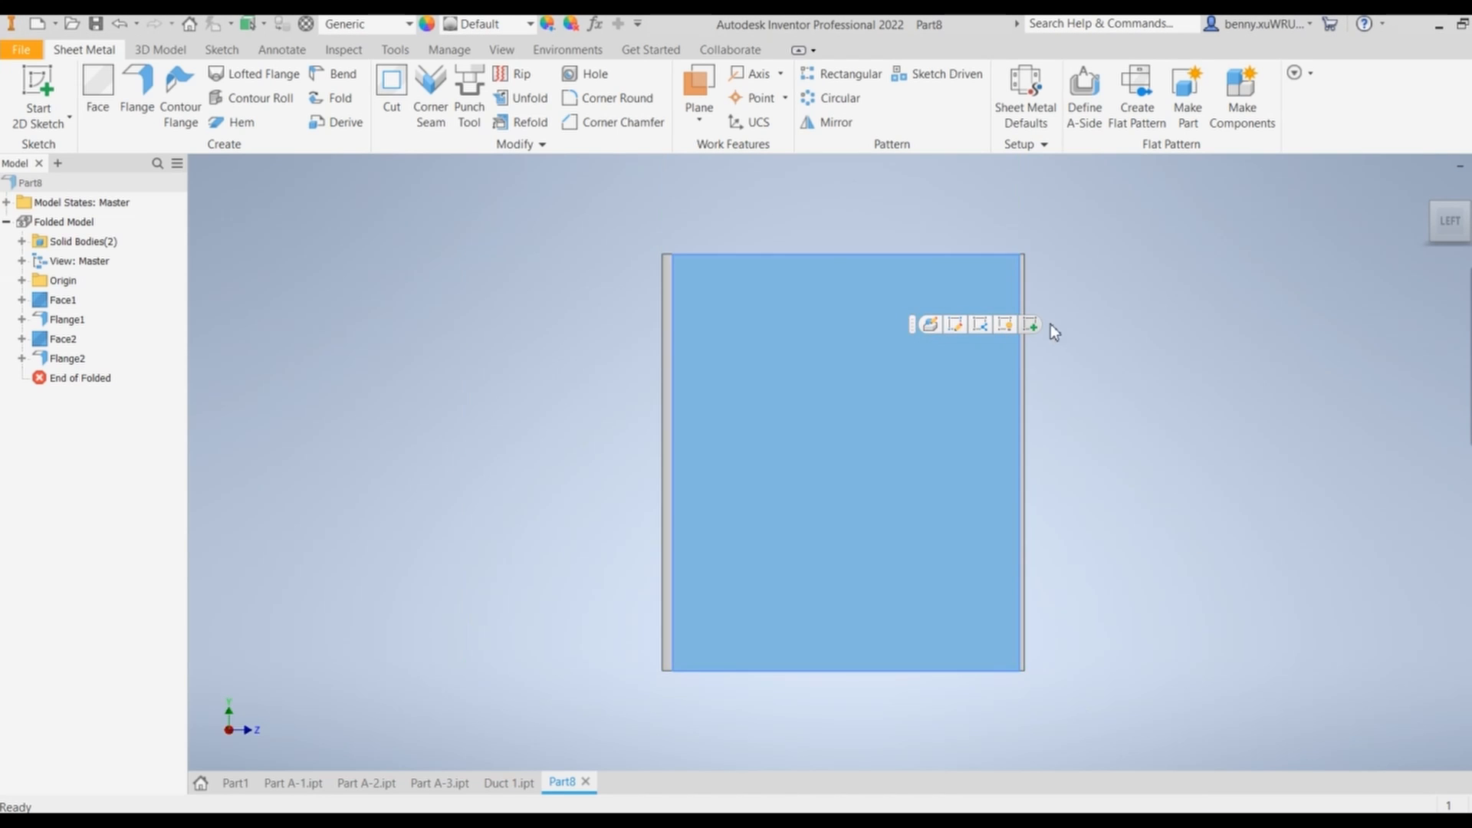
{"action": "left_click", "coordinate": [1028, 322]}
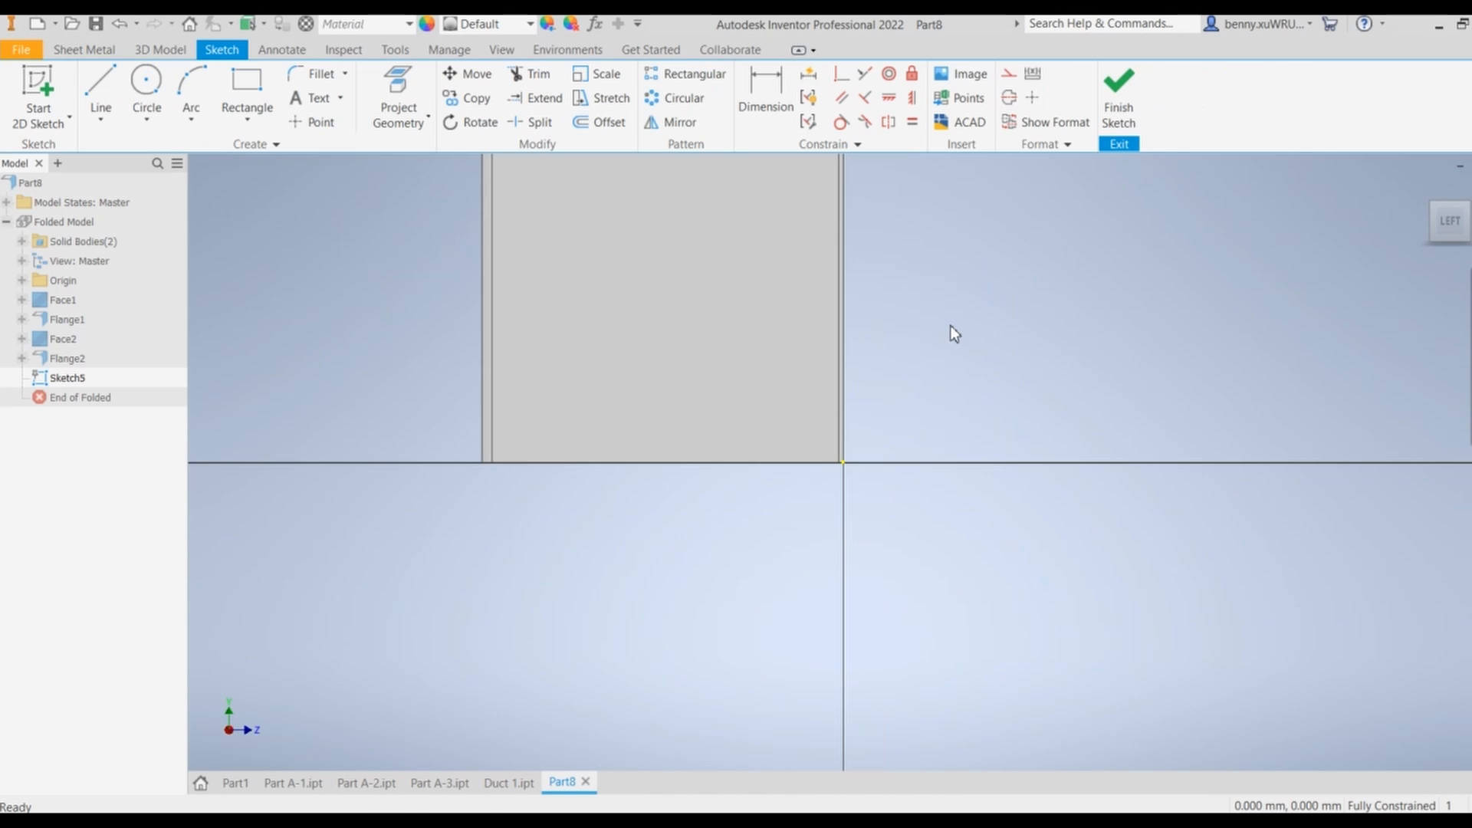
{"action": "left_click", "coordinate": [401, 91]}
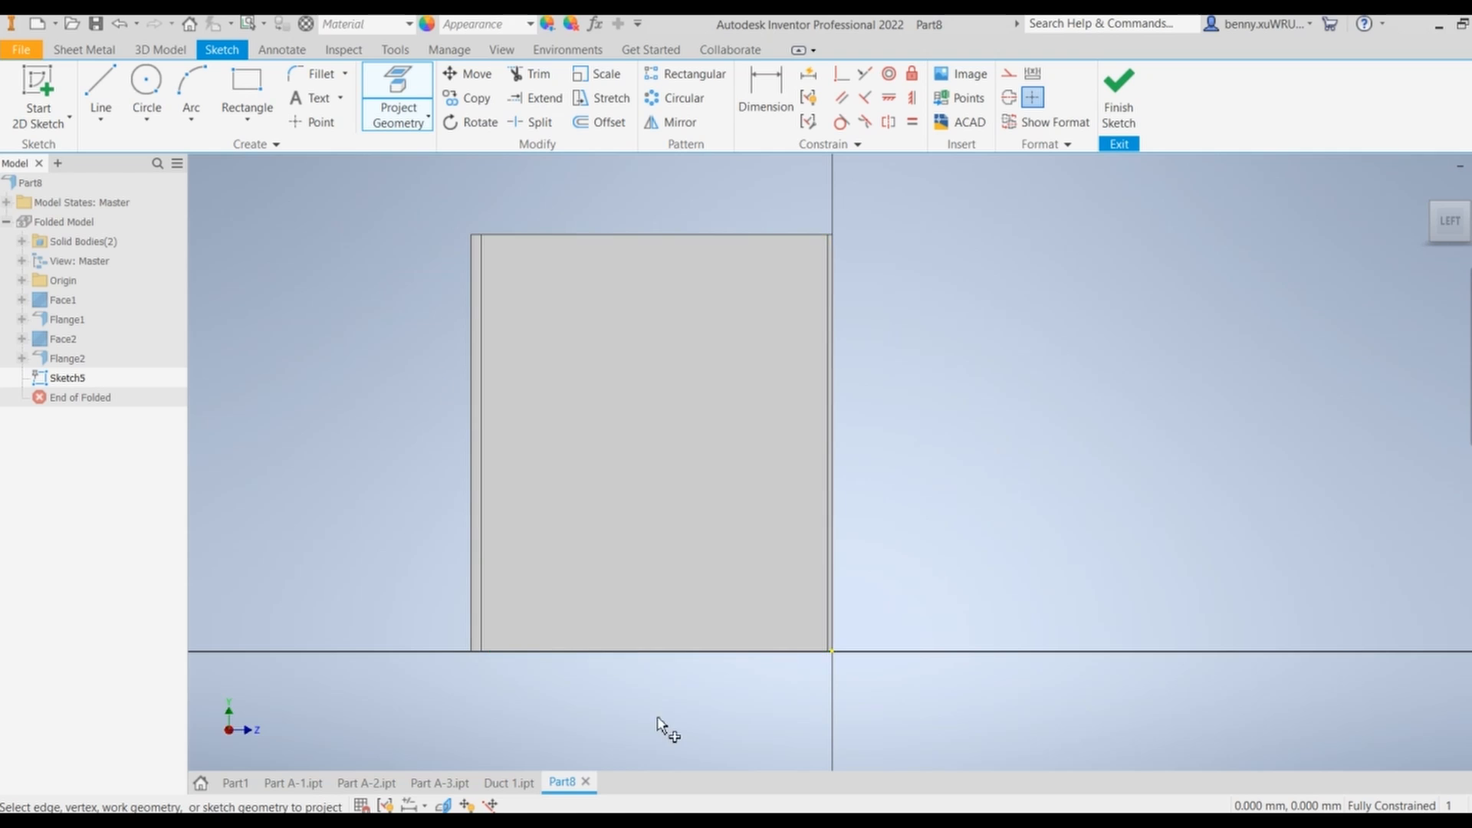
{"action": "key", "text": "alt+Tab"}
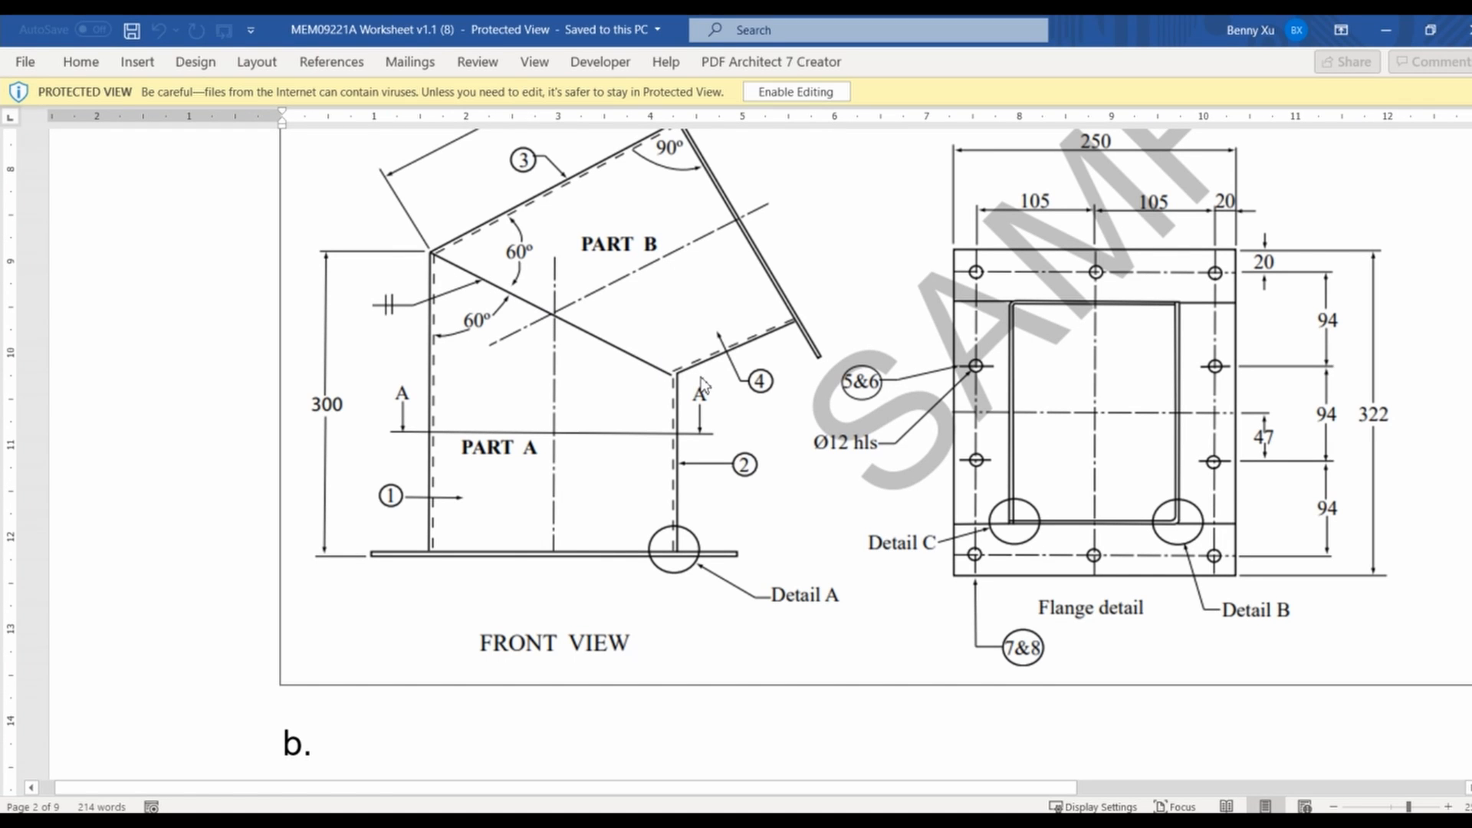
{"action": "left_click", "coordinate": [1386, 29]}
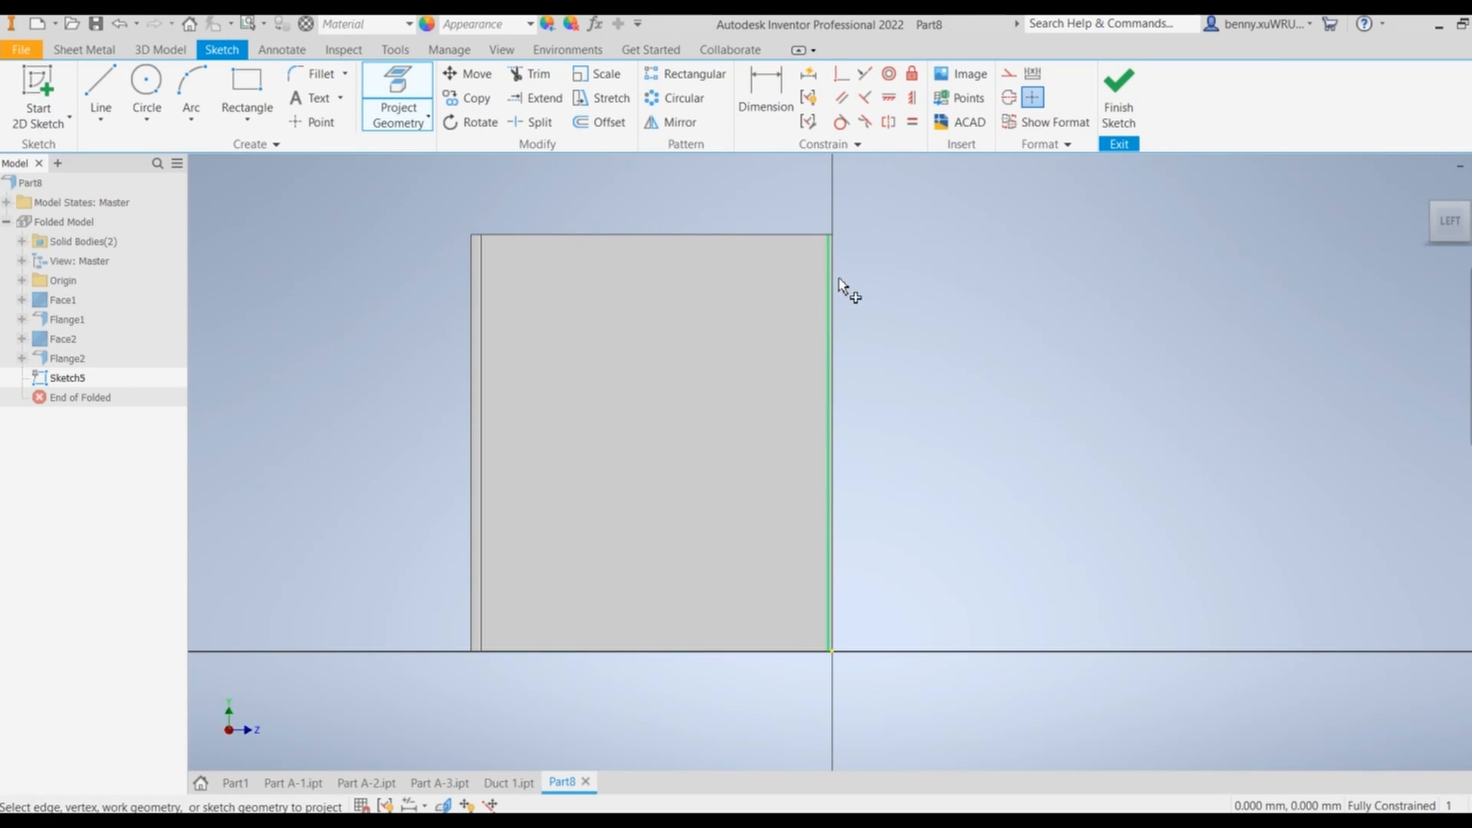
{"action": "left_click", "coordinate": [829, 318]}
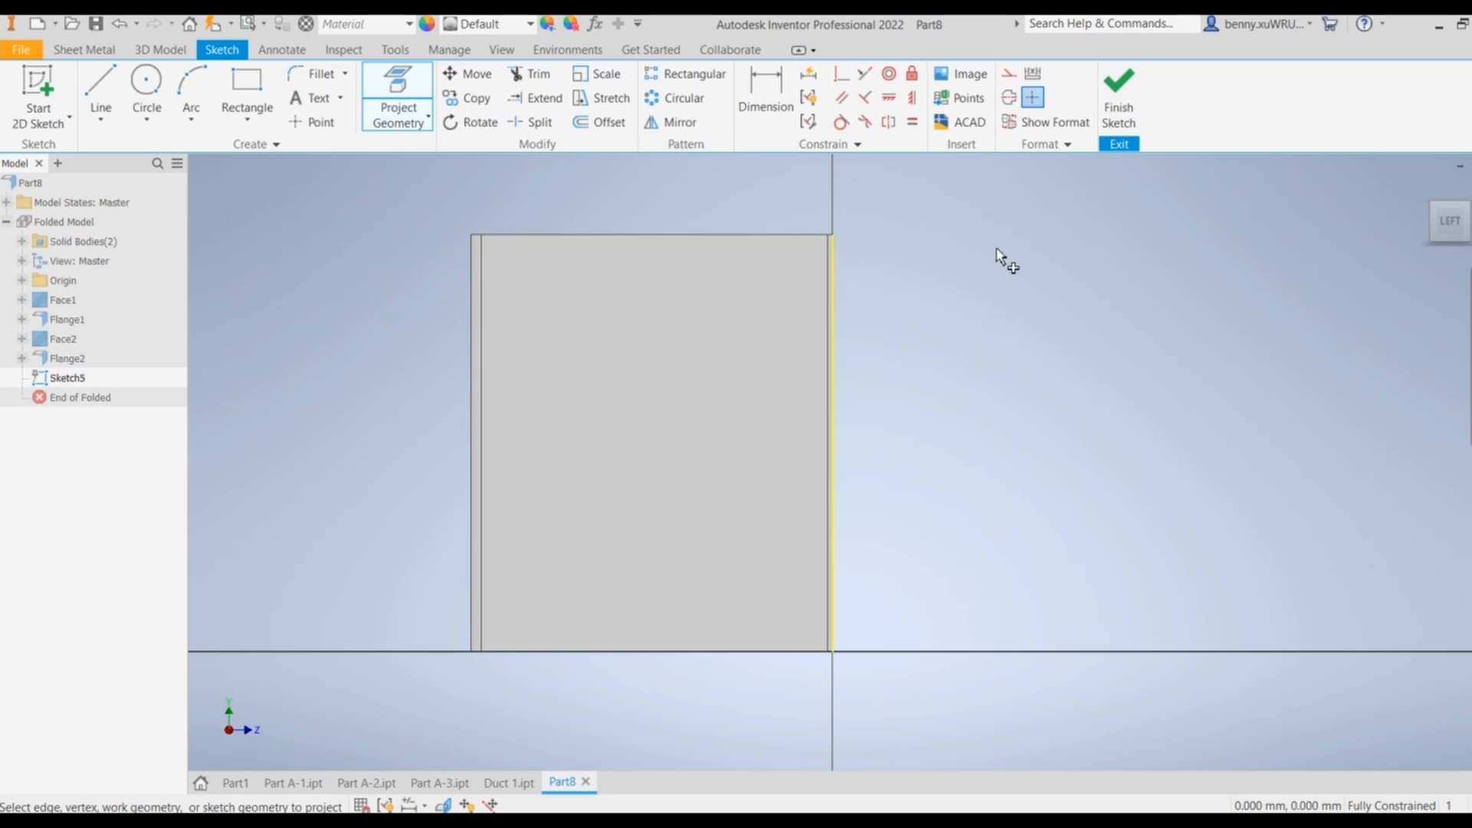
Sketch a triangle from the projected edge's upper corner, with a horizontal side about 288 mm long and a vertical side about 113 mm
{"action": "left_click", "coordinate": [96, 103]}
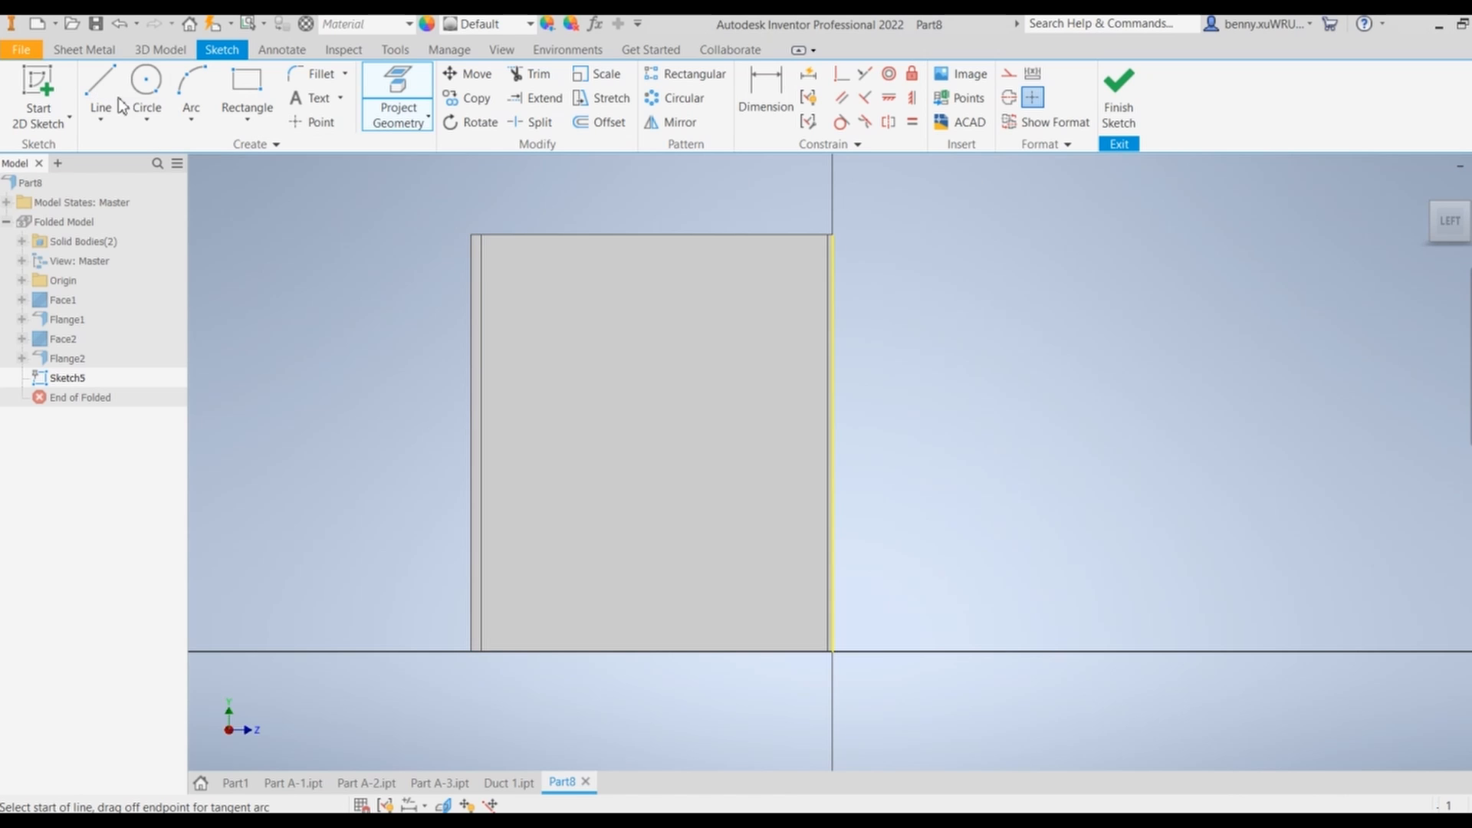
{"action": "left_click", "coordinate": [832, 235]}
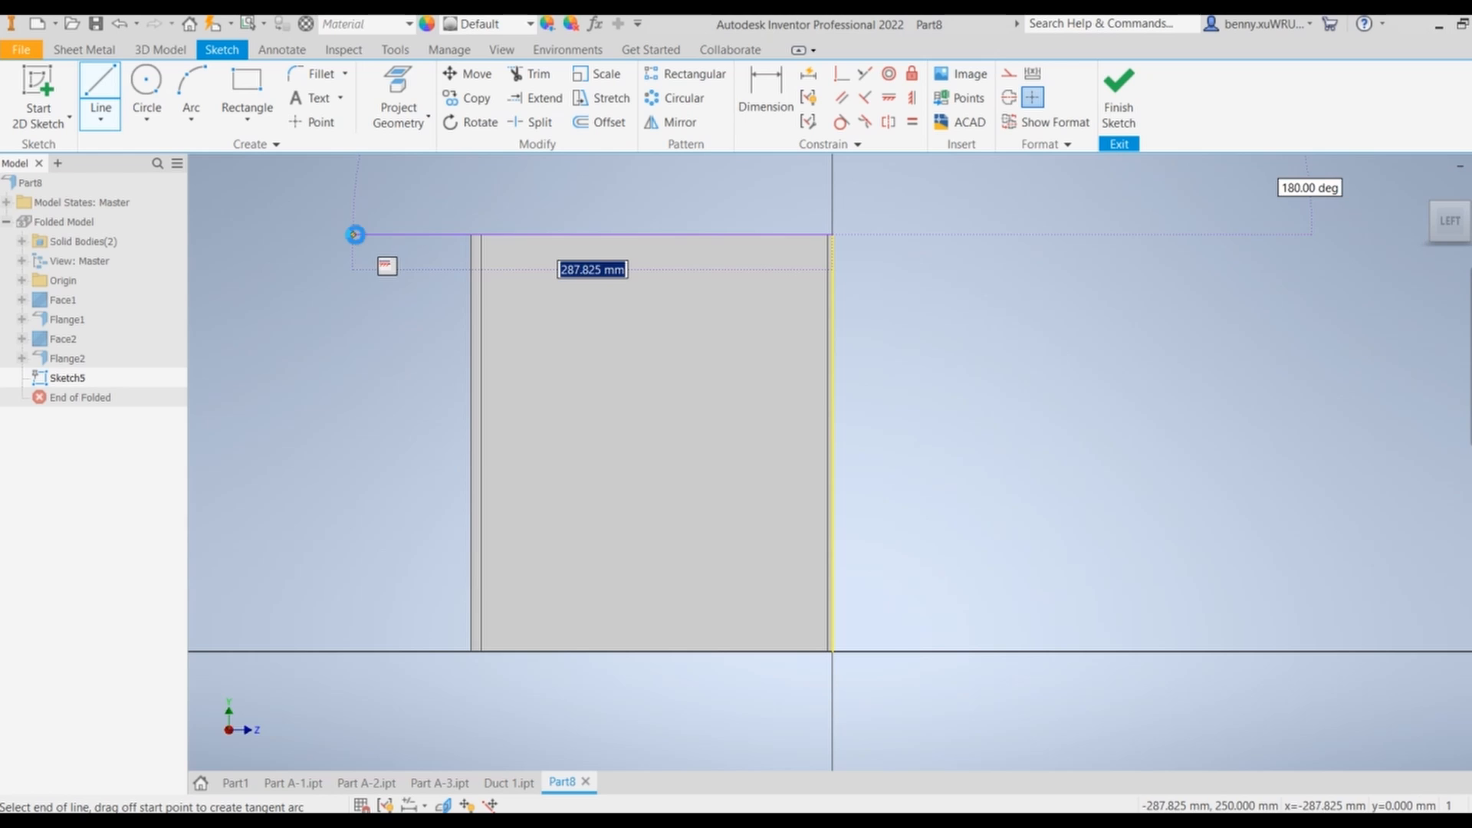
{"action": "left_click", "coordinate": [353, 235]}
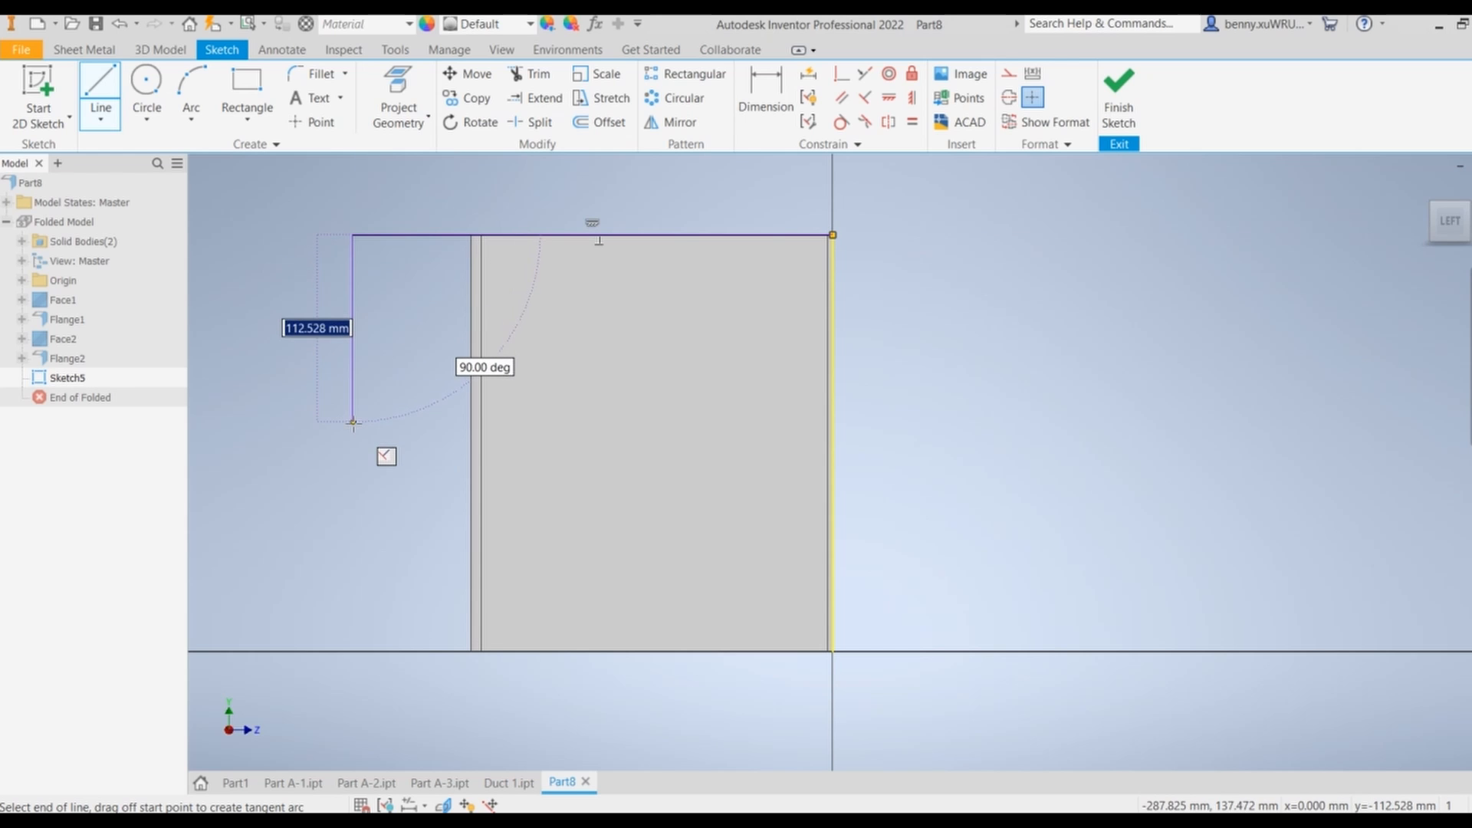
{"action": "left_click", "coordinate": [352, 421]}
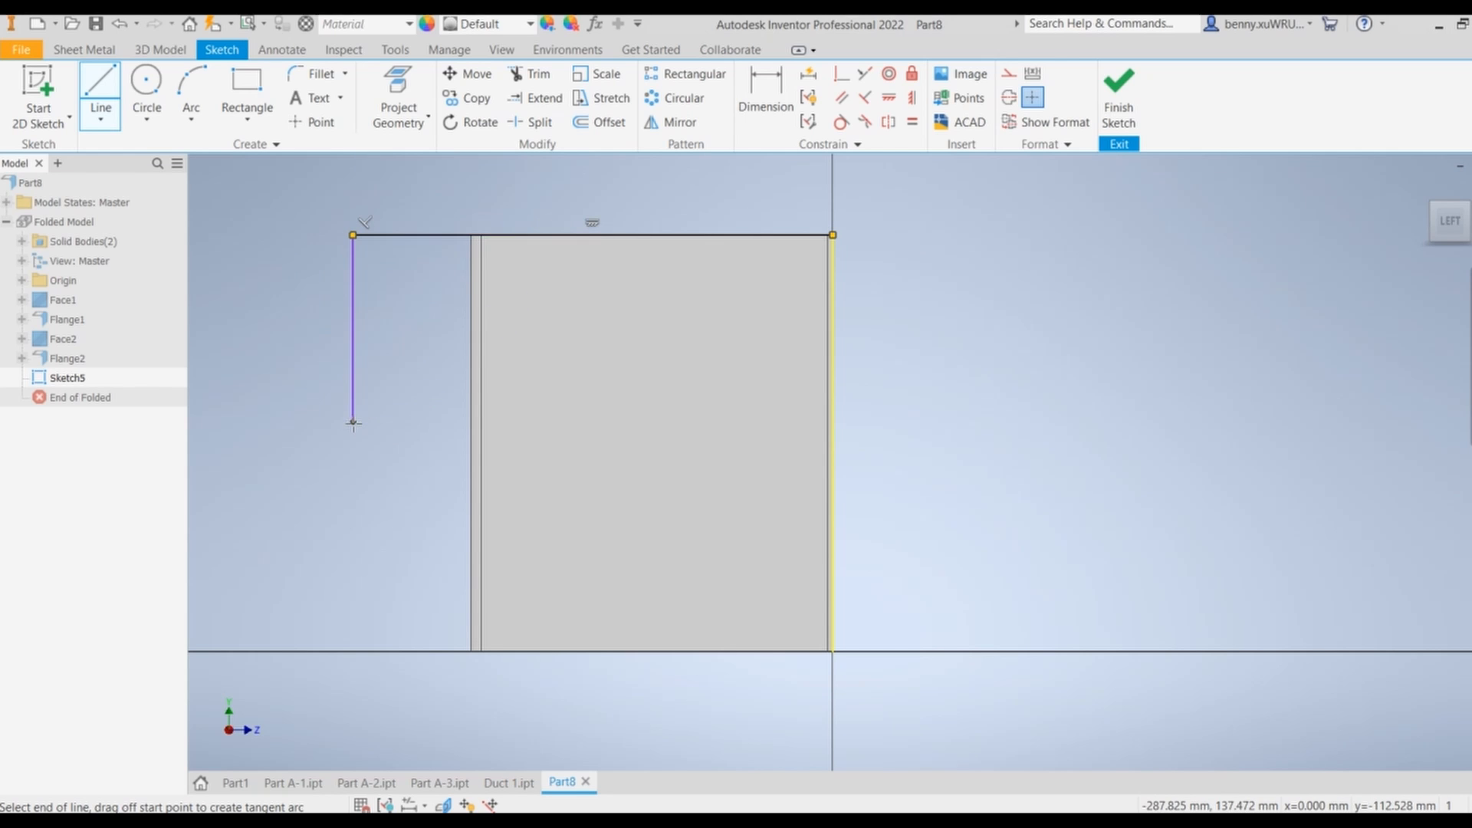
{"action": "left_click", "coordinate": [871, 264]}
{"action": "right_click", "coordinate": [958, 246]}
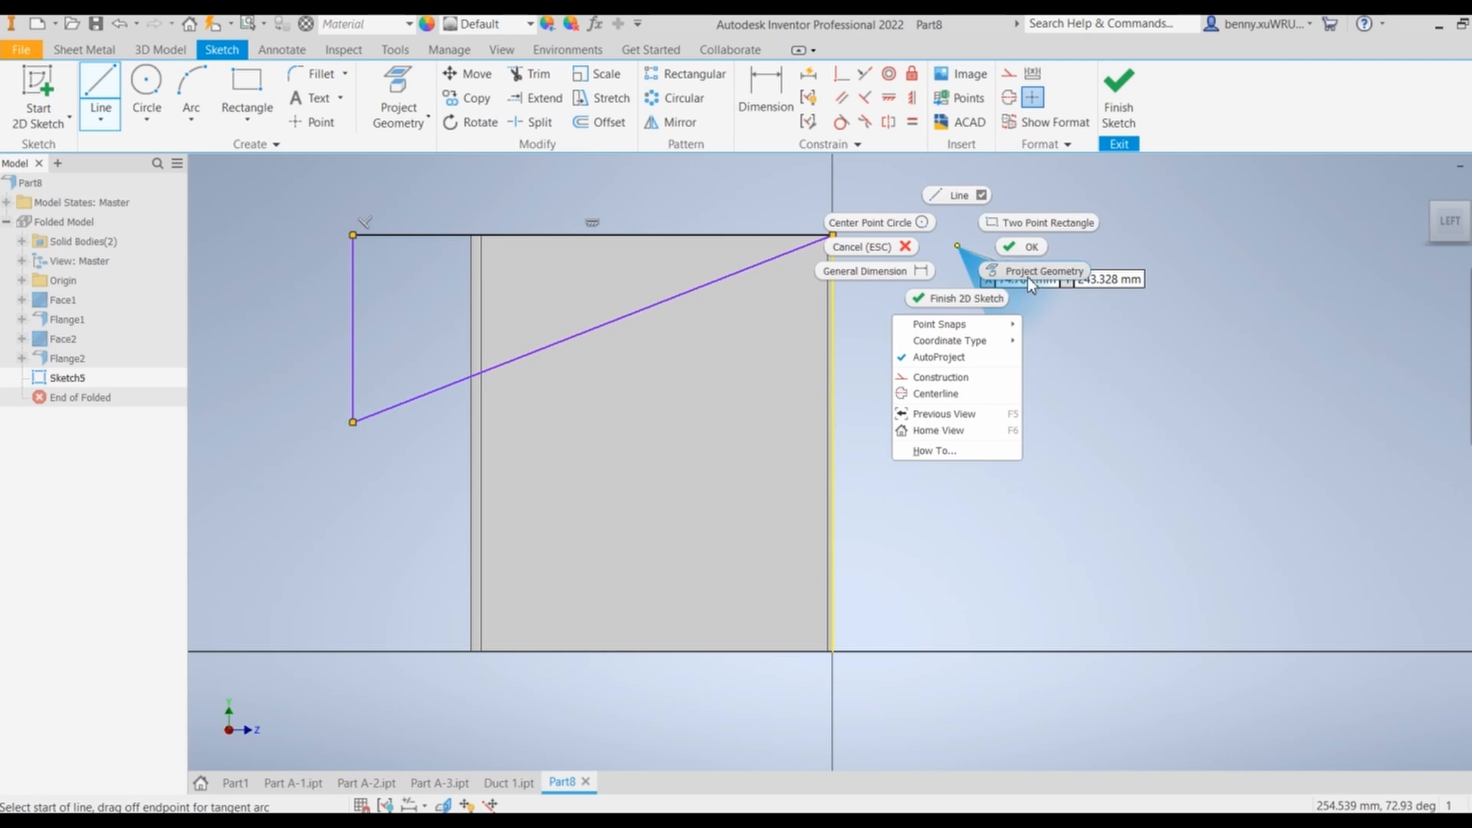
Dimension the angle between the triangle's sloped line and the projected vertical edge at 60 degrees, and finish the sketch
{"action": "left_click", "coordinate": [1021, 242]}
{"action": "left_click", "coordinate": [779, 82]}
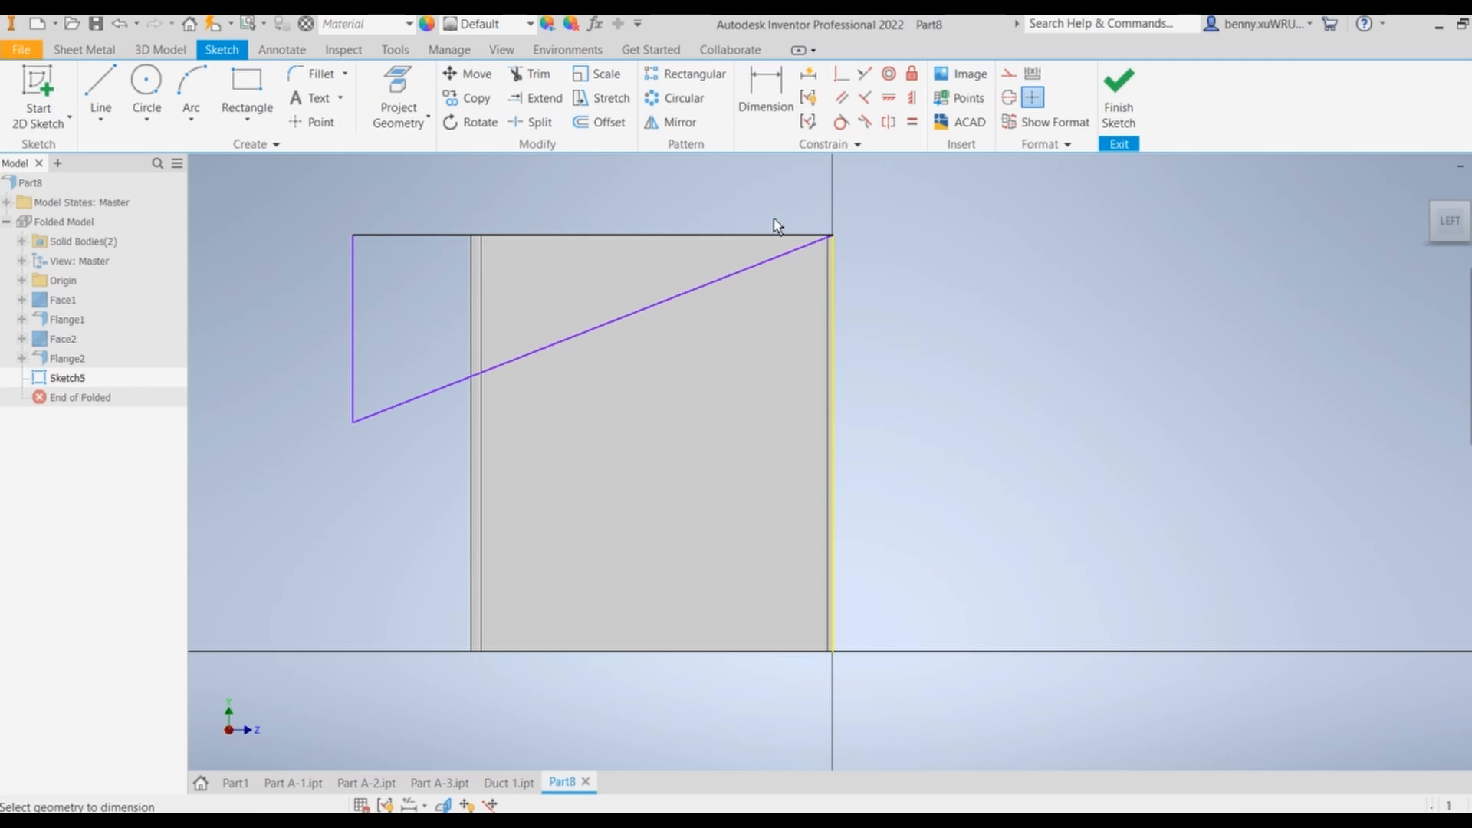
{"action": "left_click", "coordinate": [769, 266]}
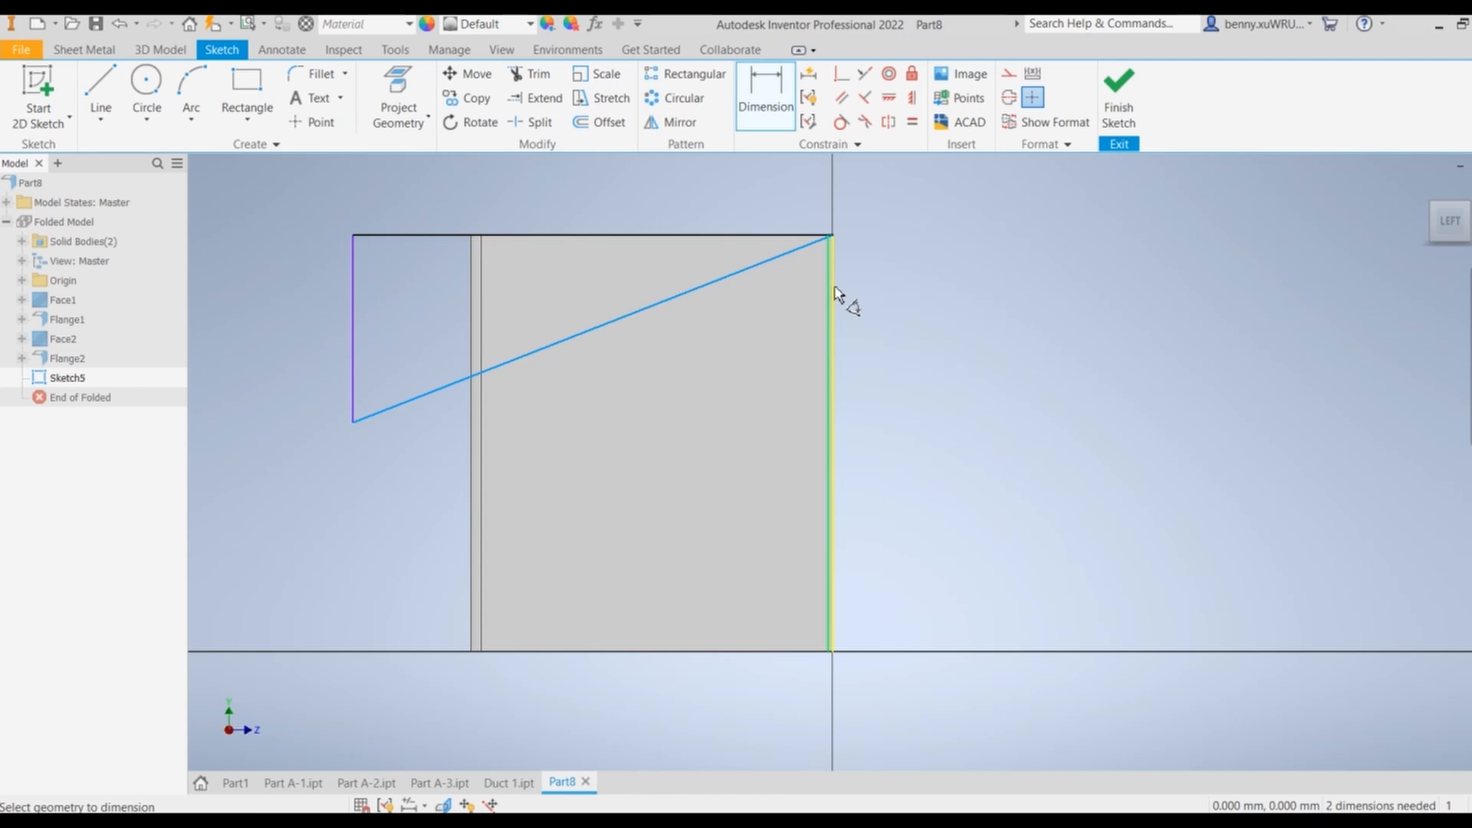
{"action": "left_click", "coordinate": [834, 307]}
{"action": "left_click", "coordinate": [797, 329]}
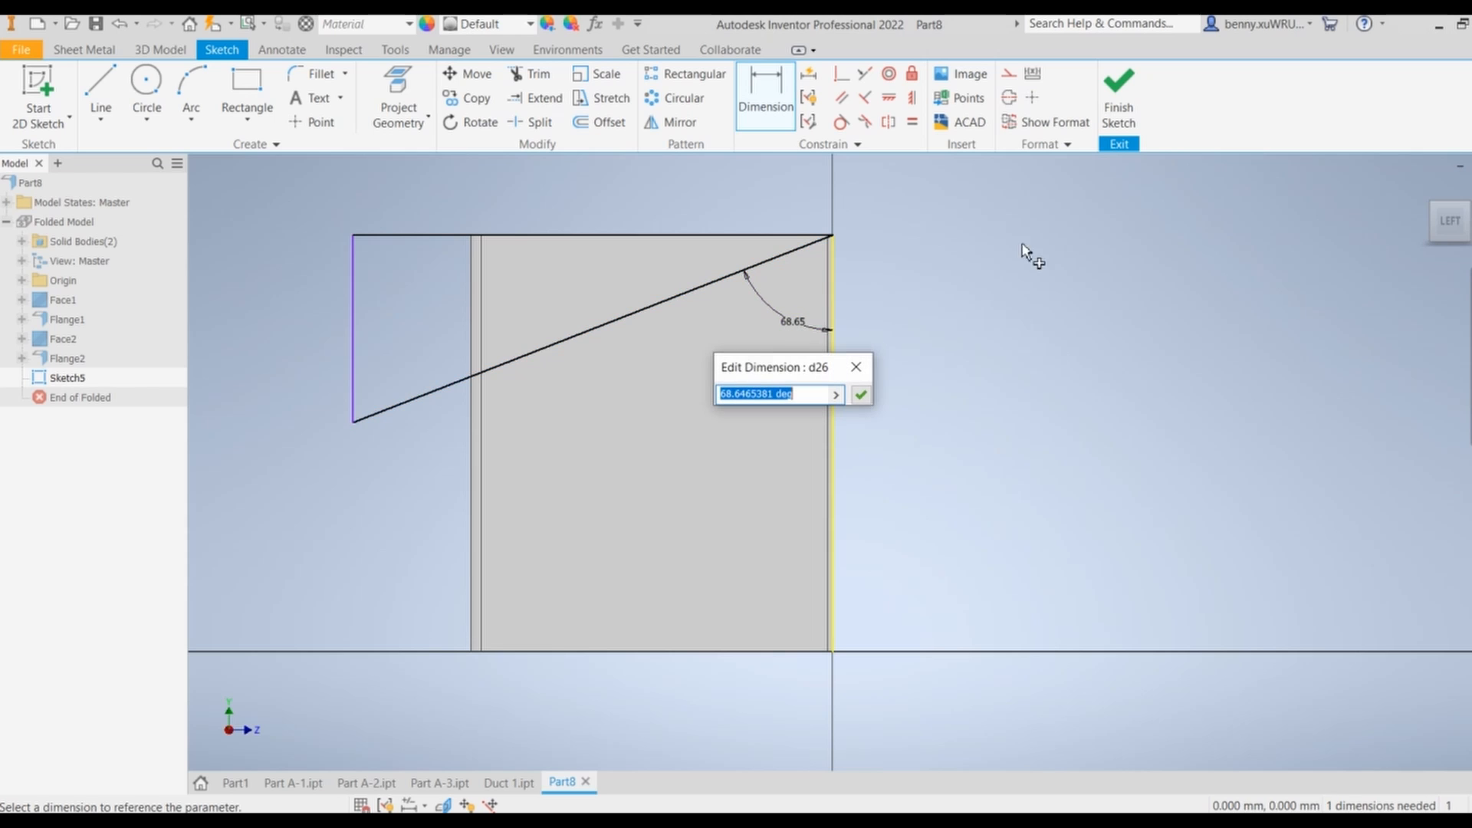
{"action": "type", "text": "60"}
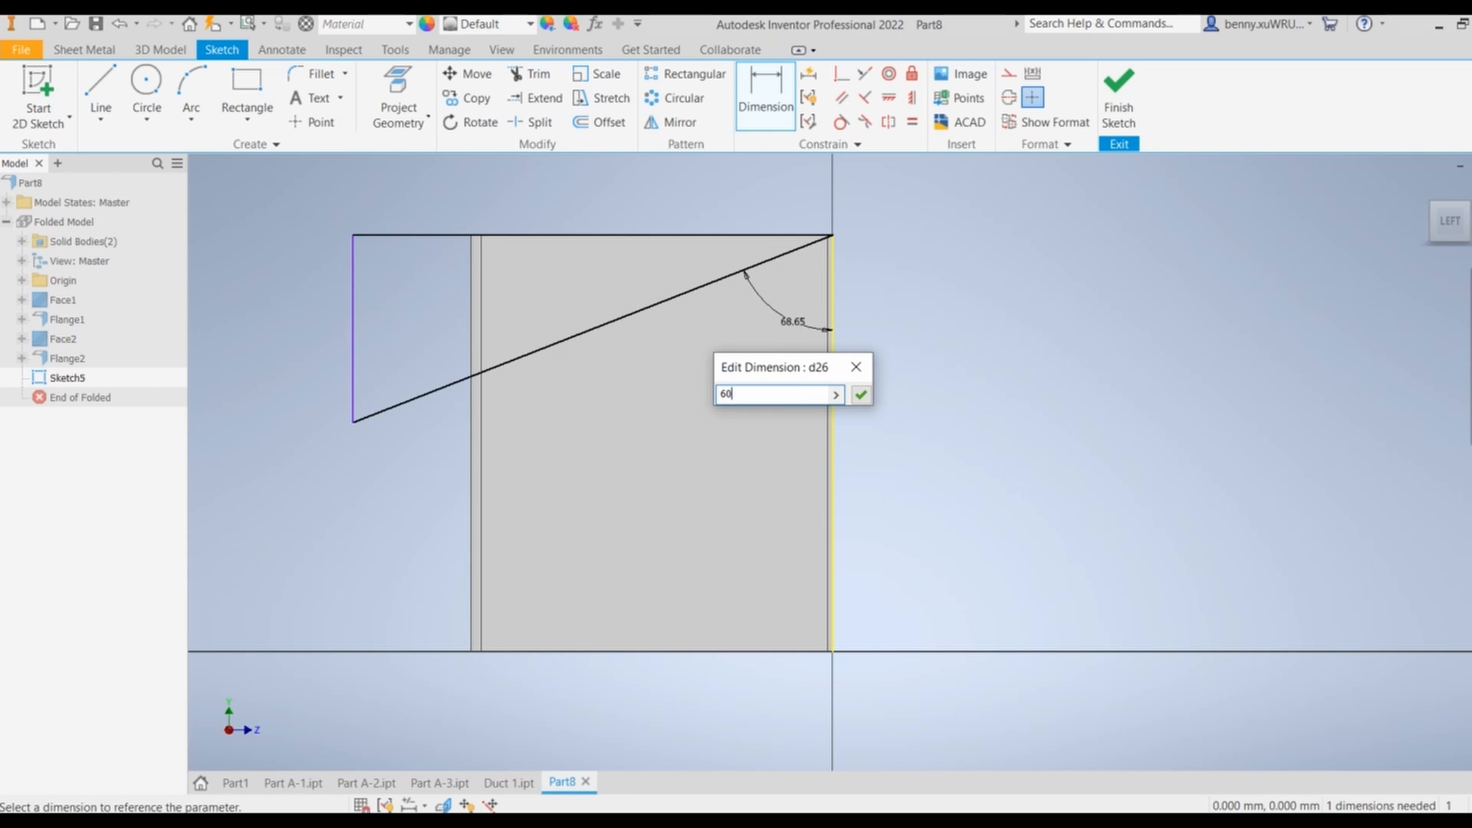
{"action": "key", "text": "Return"}
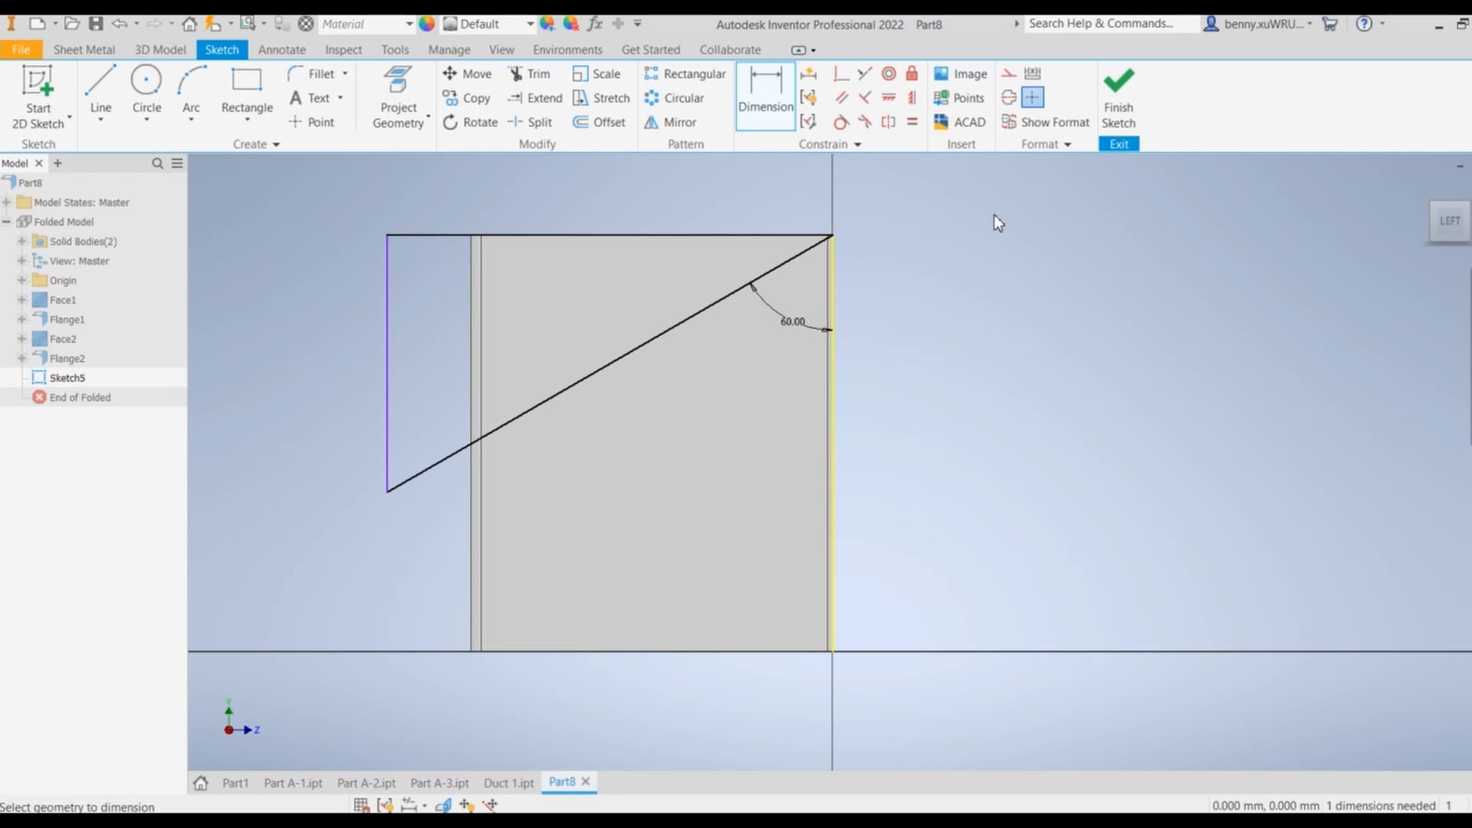
{"action": "left_click", "coordinate": [1118, 93]}
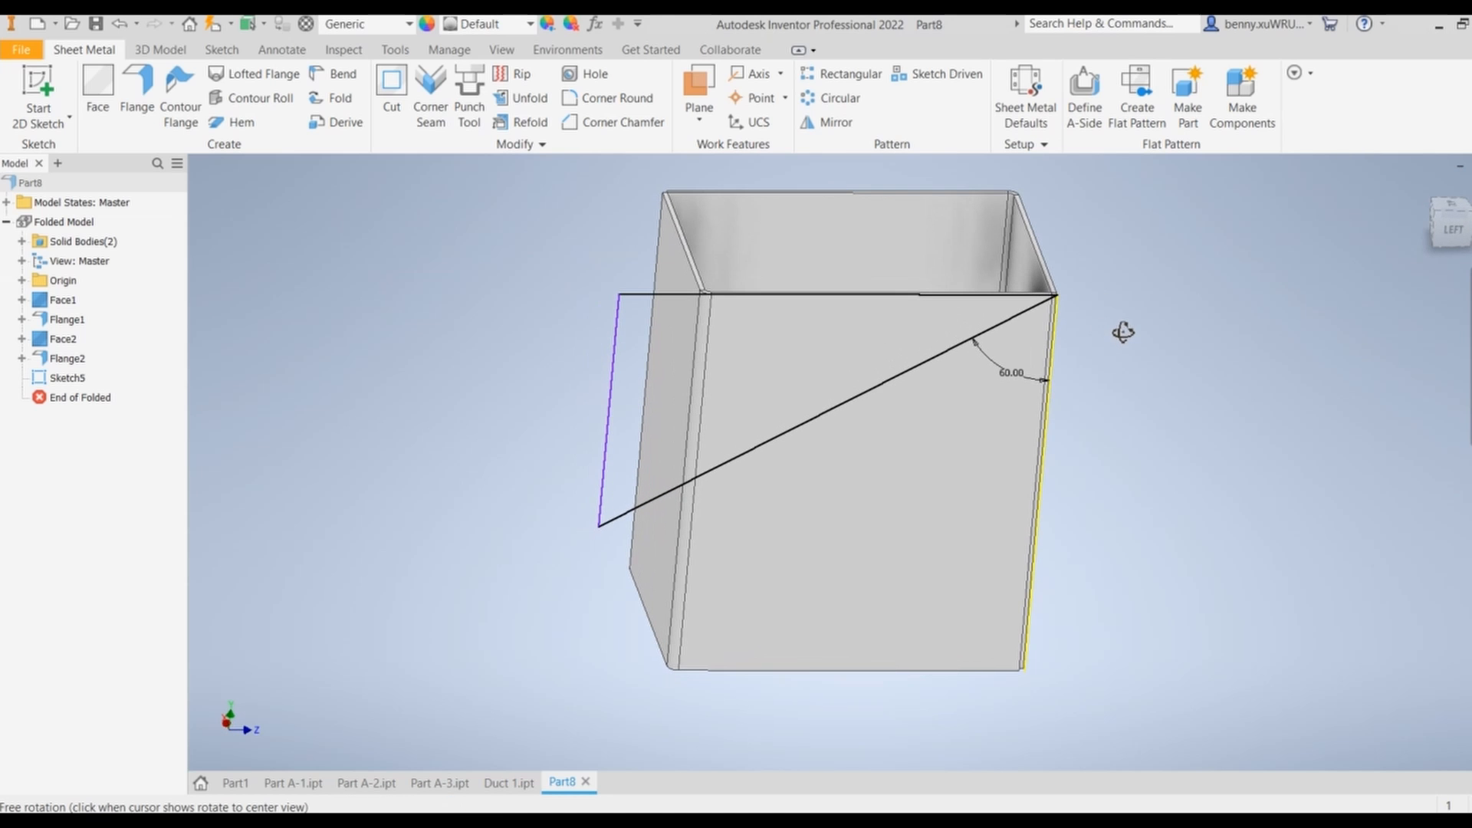
Extrude the triangle as a cut through all, flipped inward into the duct, with both solid bodies selected as targets
{"action": "left_click", "coordinate": [161, 49]}
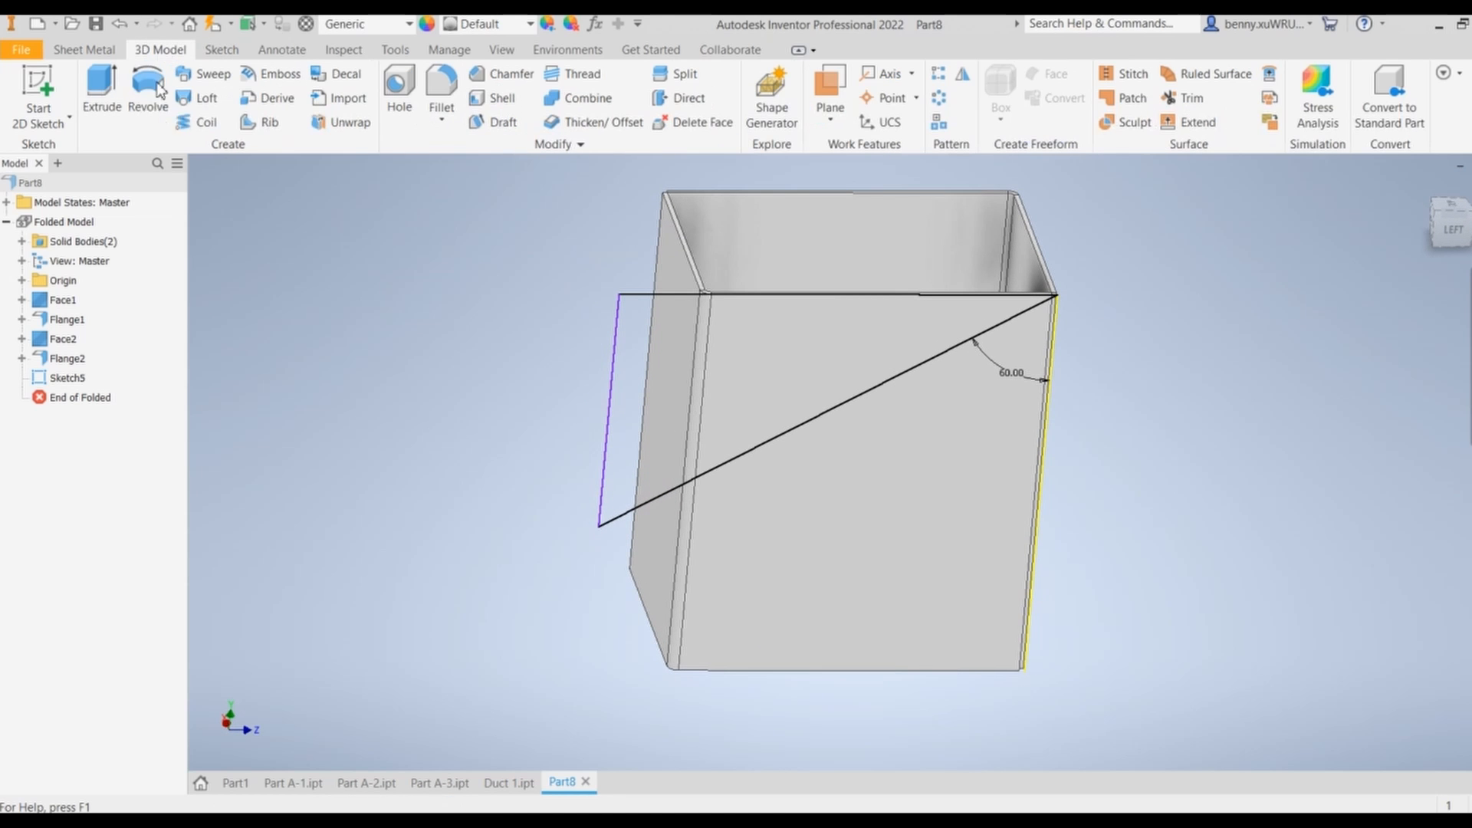
{"action": "left_click", "coordinate": [103, 86]}
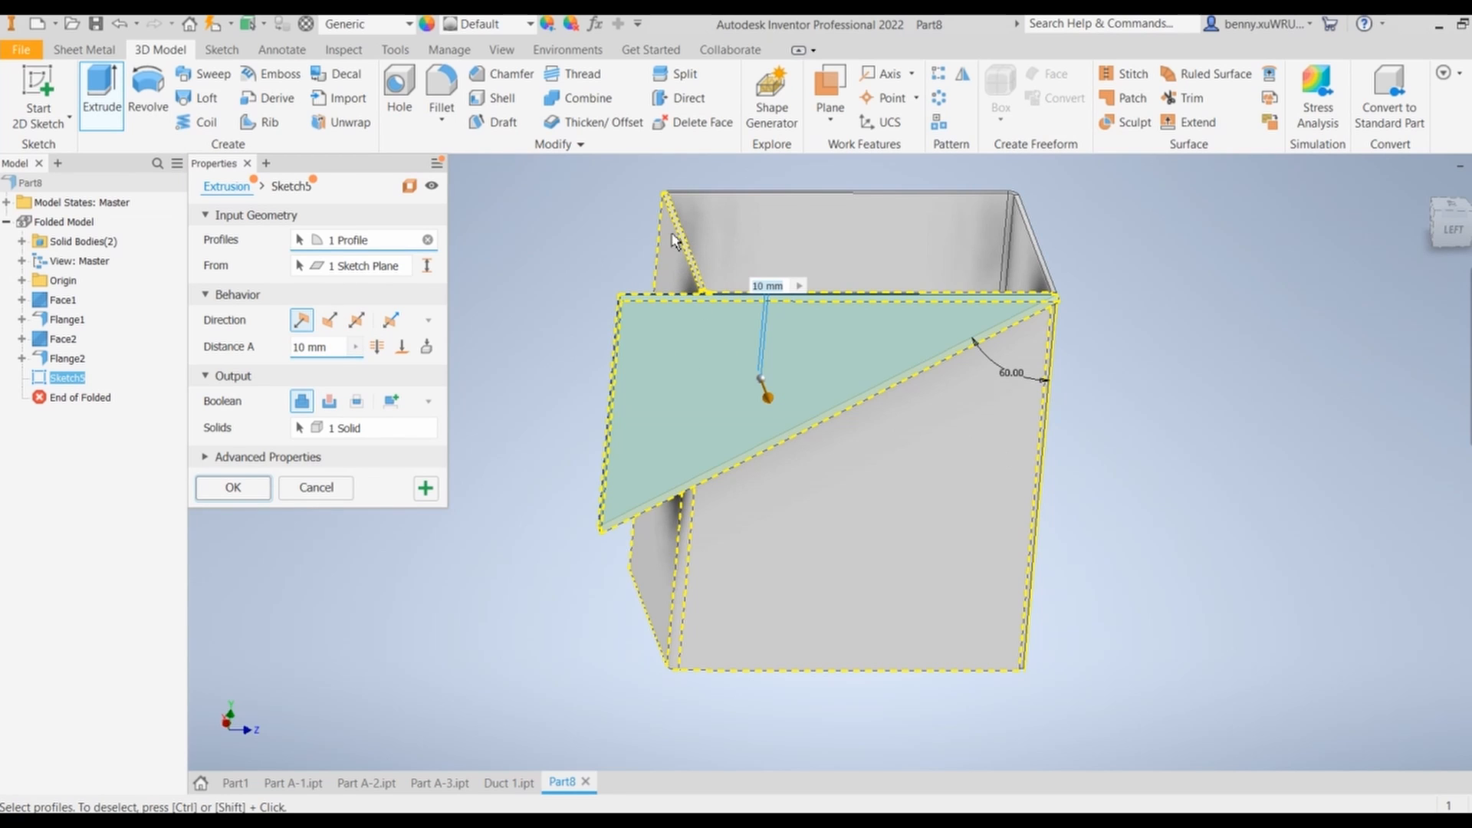
{"action": "left_click", "coordinate": [342, 427]}
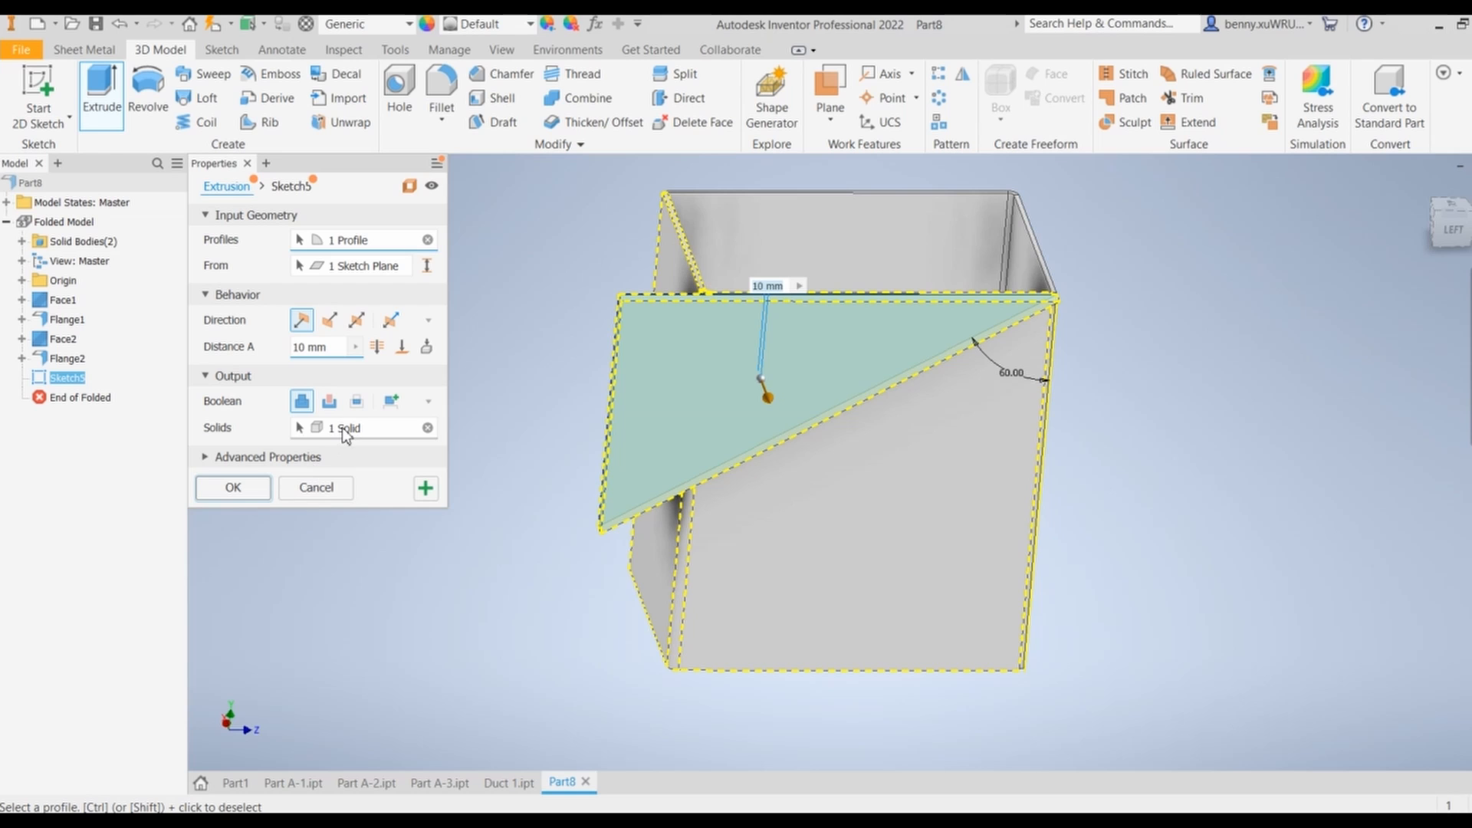
{"action": "left_click", "coordinate": [794, 210]}
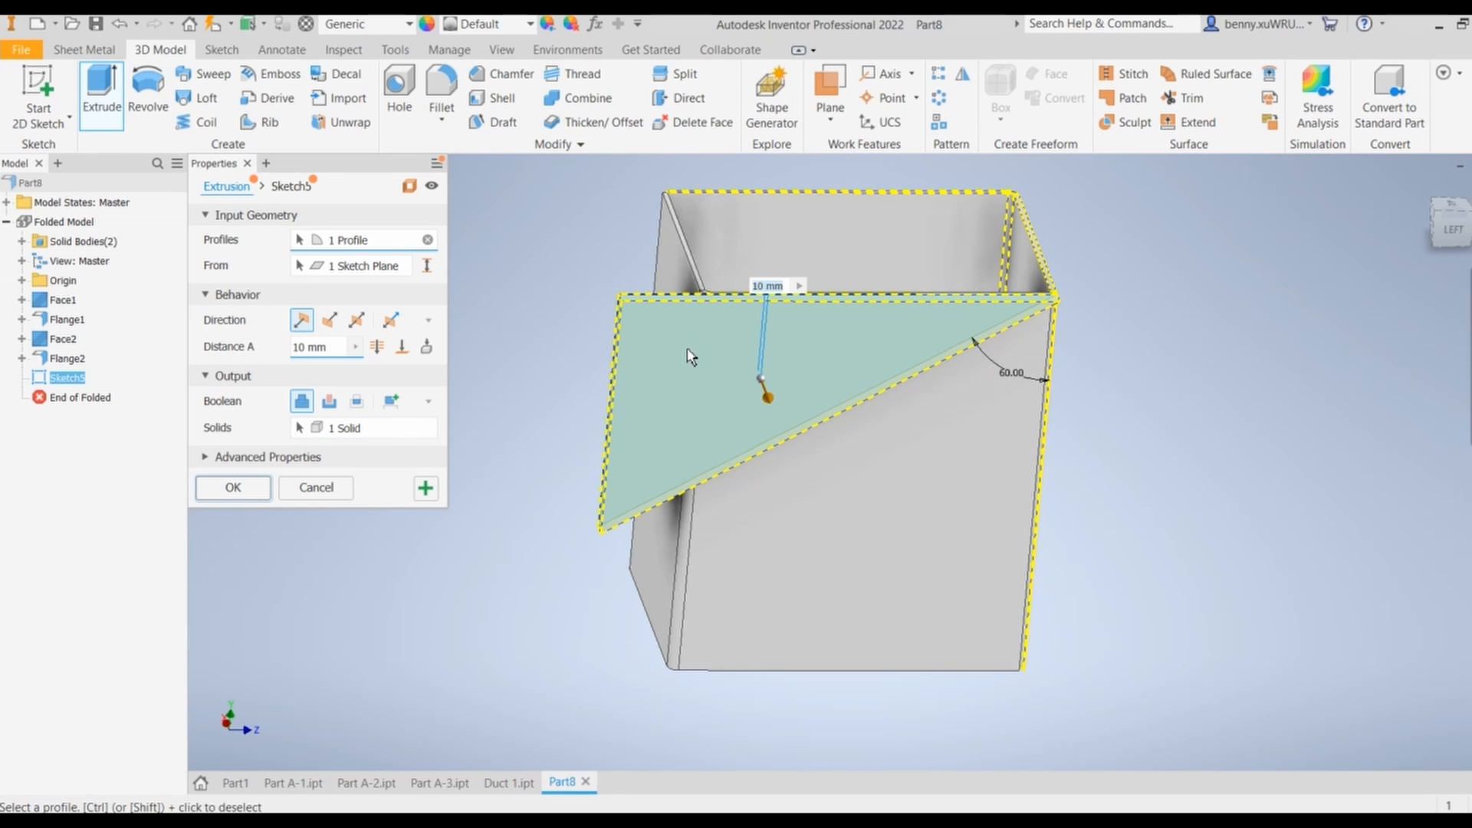
{"action": "left_click", "coordinate": [300, 428]}
{"action": "left_click", "coordinate": [301, 427]}
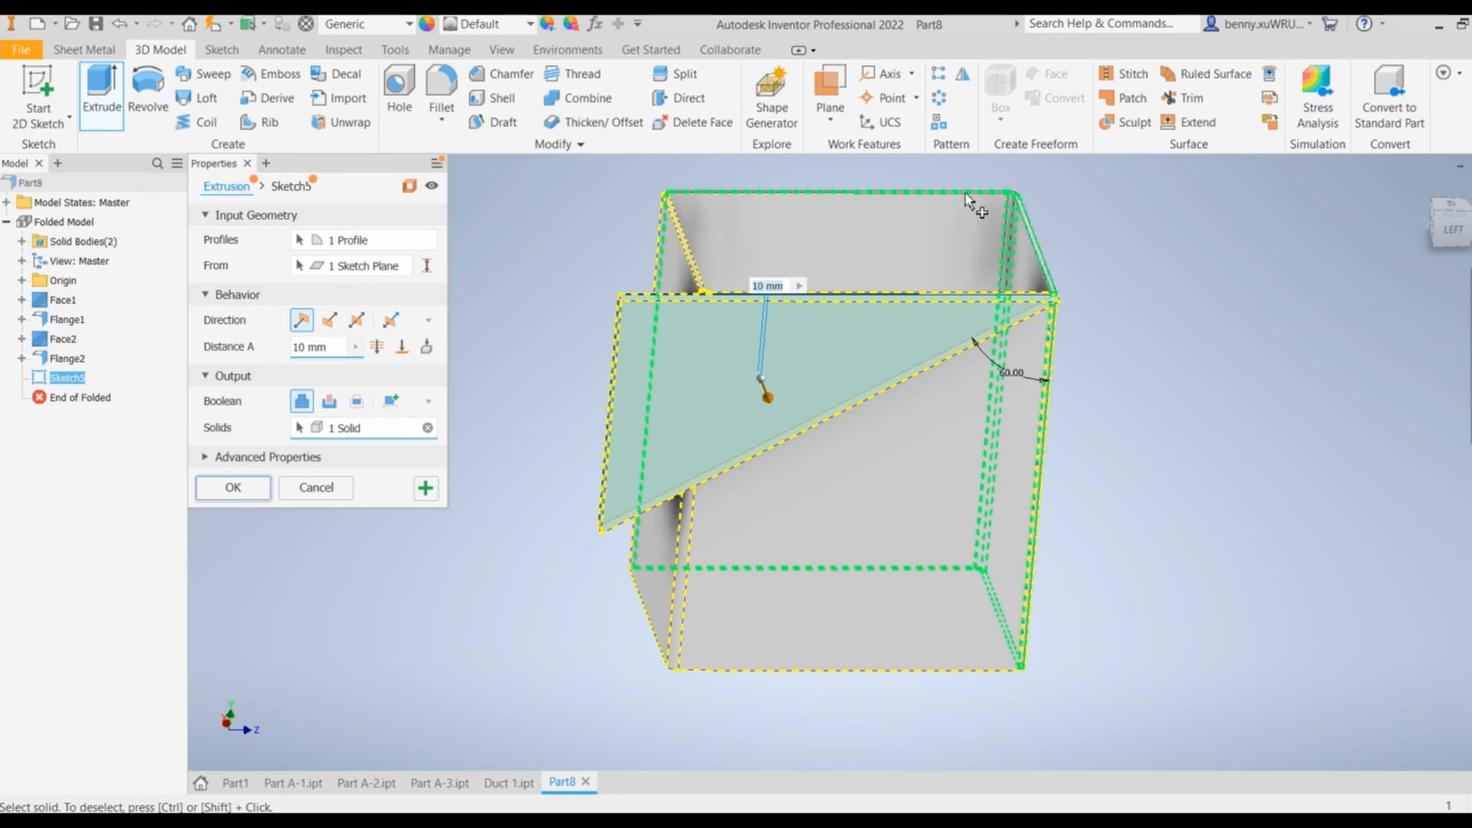
{"action": "left_click", "coordinate": [959, 208]}
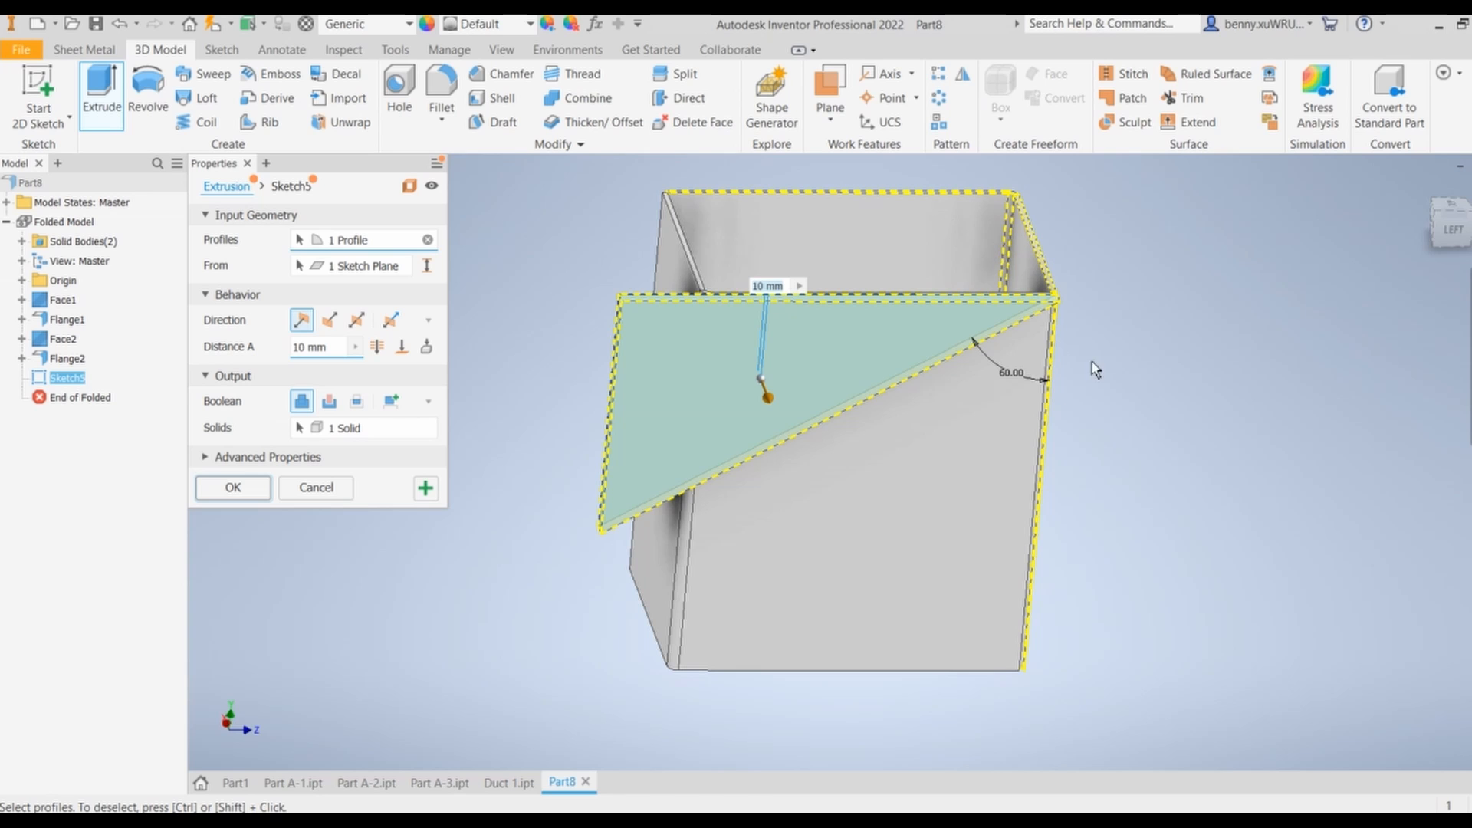
{"action": "mouse_move", "coordinate": [1116, 392]}
{"action": "middle_mouse_down", "text": "shift"}
{"action": "mouse_move", "coordinate": [1104, 440]}
{"action": "mouse_move", "coordinate": [1110, 411]}
{"action": "middle_mouse_up", "text": "shift"}
{"action": "scroll", "coordinate": [774, 403], "scroll_direction": "down", "scroll_amount": 3}
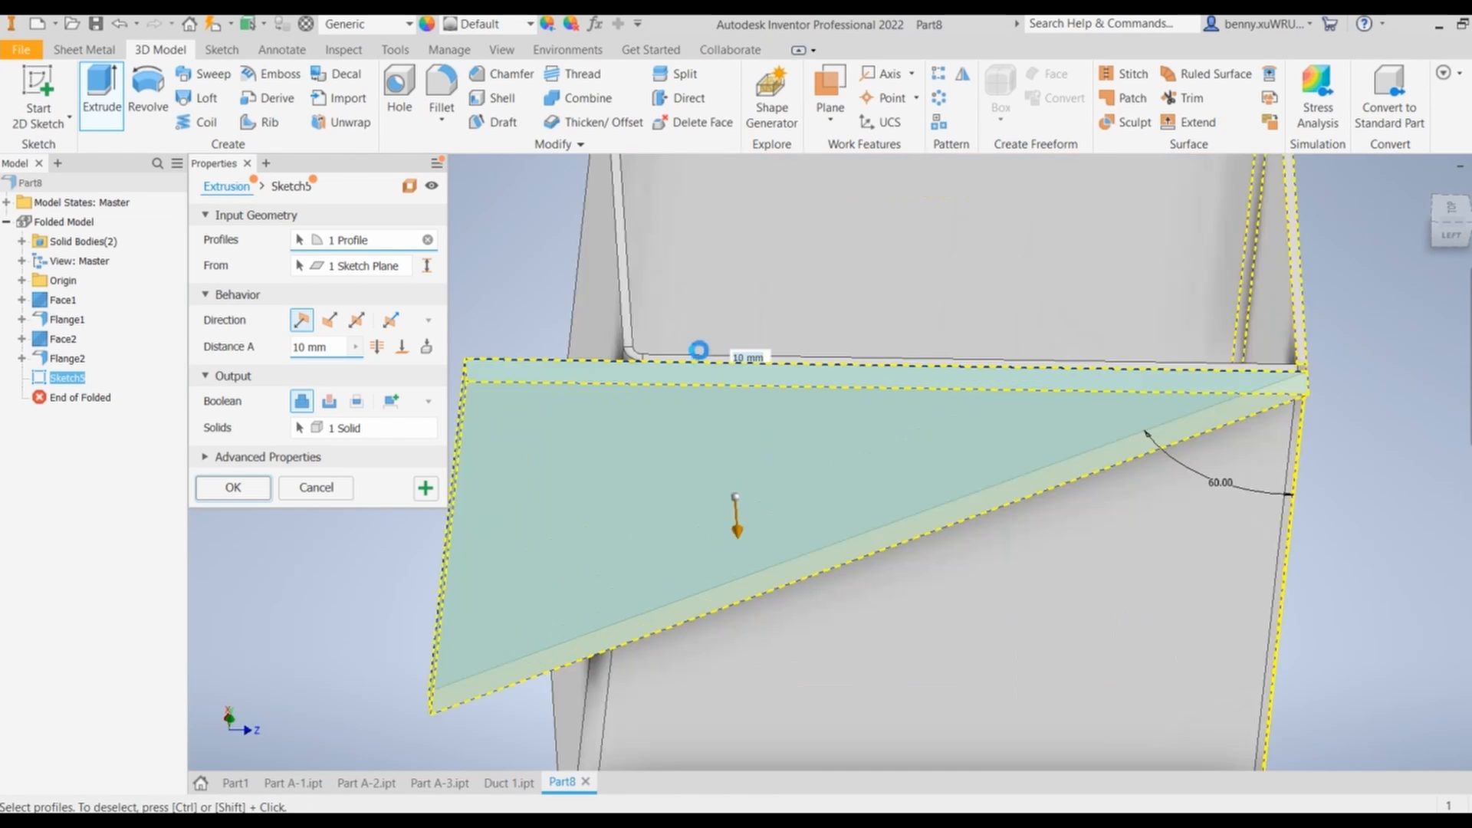
{"action": "scroll", "coordinate": [606, 330], "scroll_direction": "up", "scroll_amount": 4}
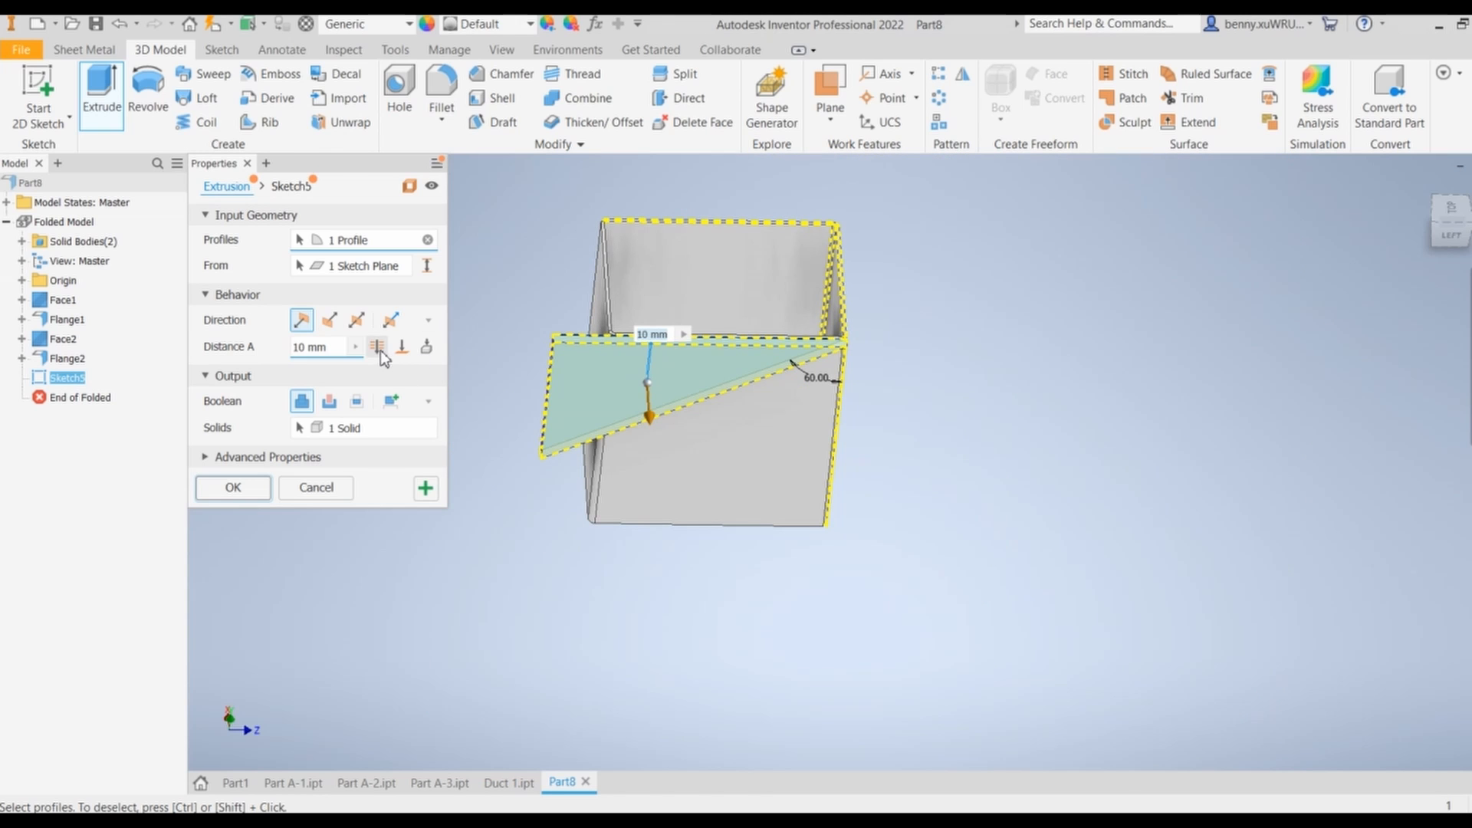
{"action": "left_click", "coordinate": [331, 402]}
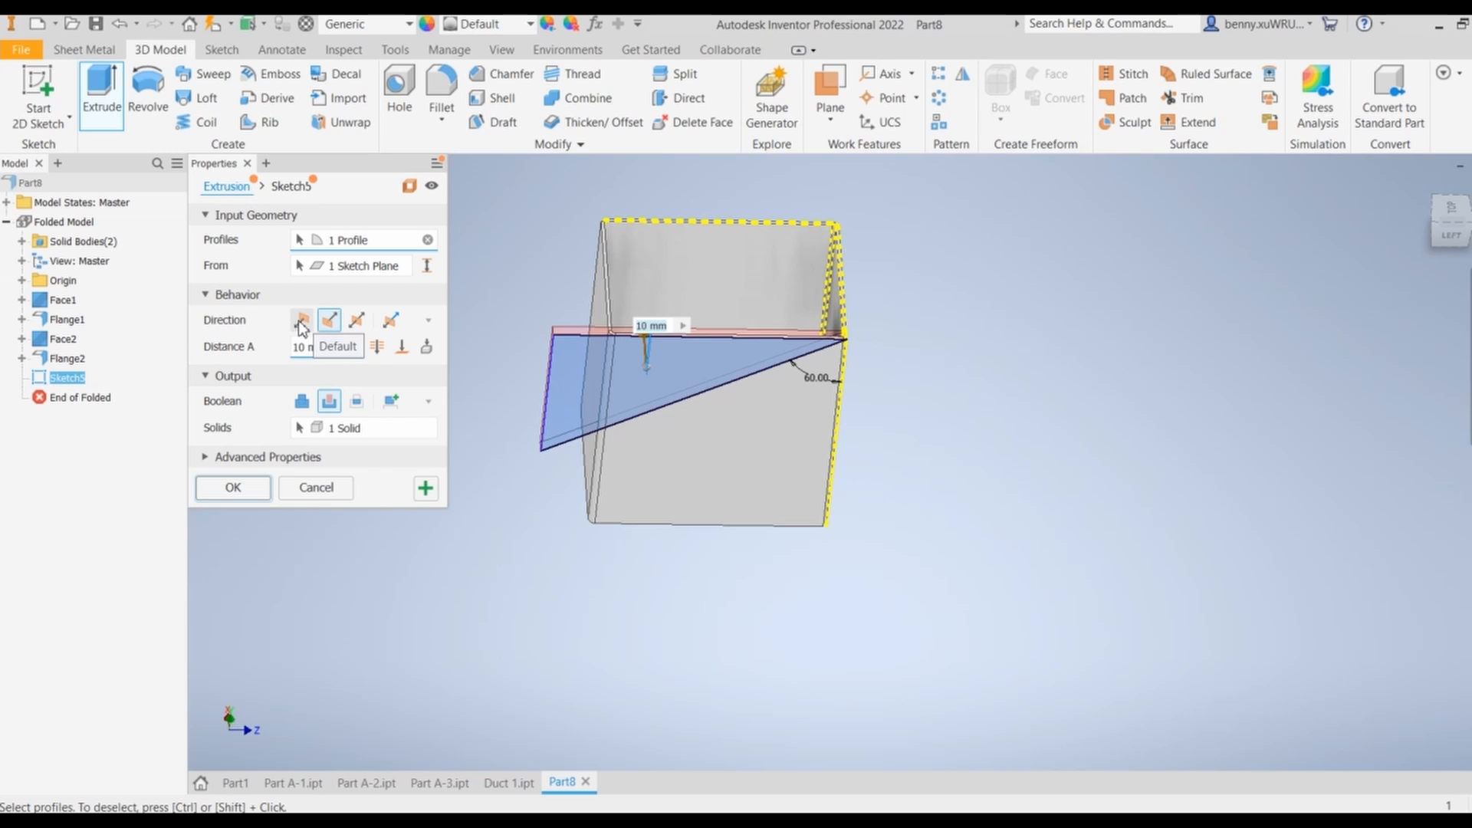
{"action": "left_click", "coordinate": [377, 347]}
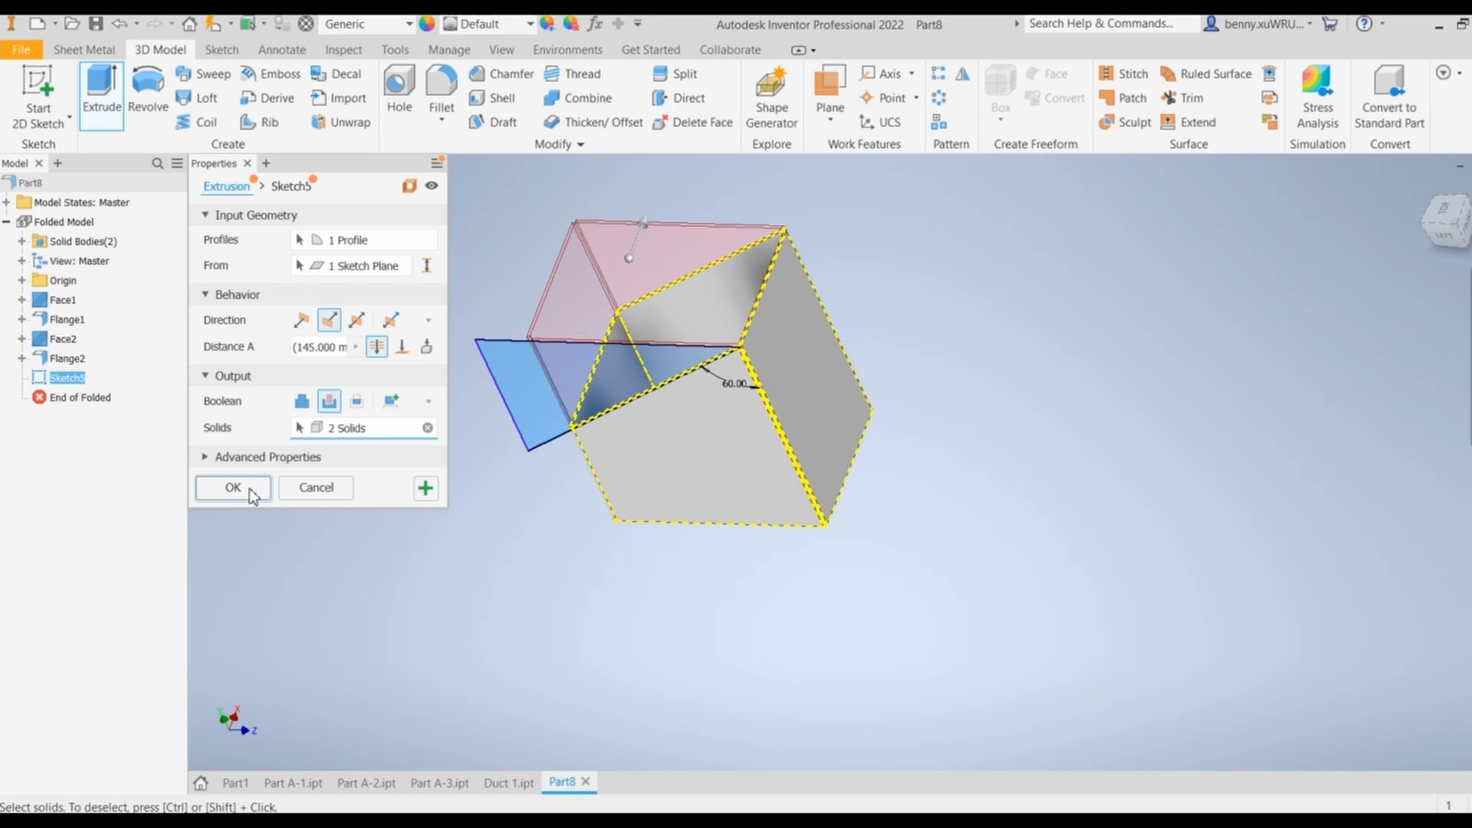
{"action": "left_click", "coordinate": [252, 491]}
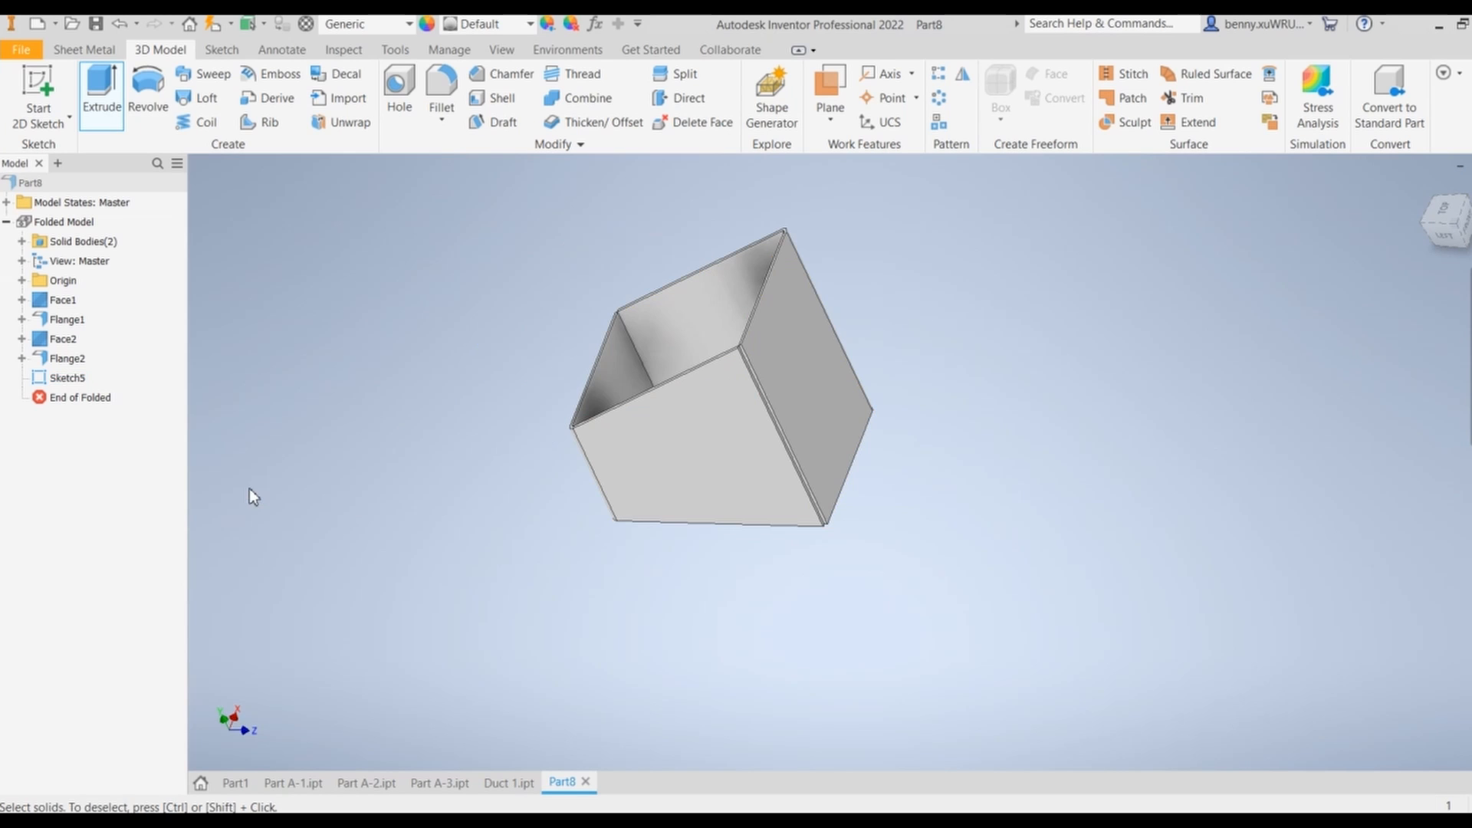
Save the angled duct part as Duct 2 in the Documents folder
{"action": "mouse_move", "coordinate": [789, 519]}
{"action": "middle_mouse_down", "text": "shift"}
{"action": "mouse_move", "coordinate": [874, 457]}
{"action": "mouse_move", "coordinate": [831, 463]}
{"action": "mouse_move", "coordinate": [845, 463]}
{"action": "middle_mouse_up", "text": "shift"}
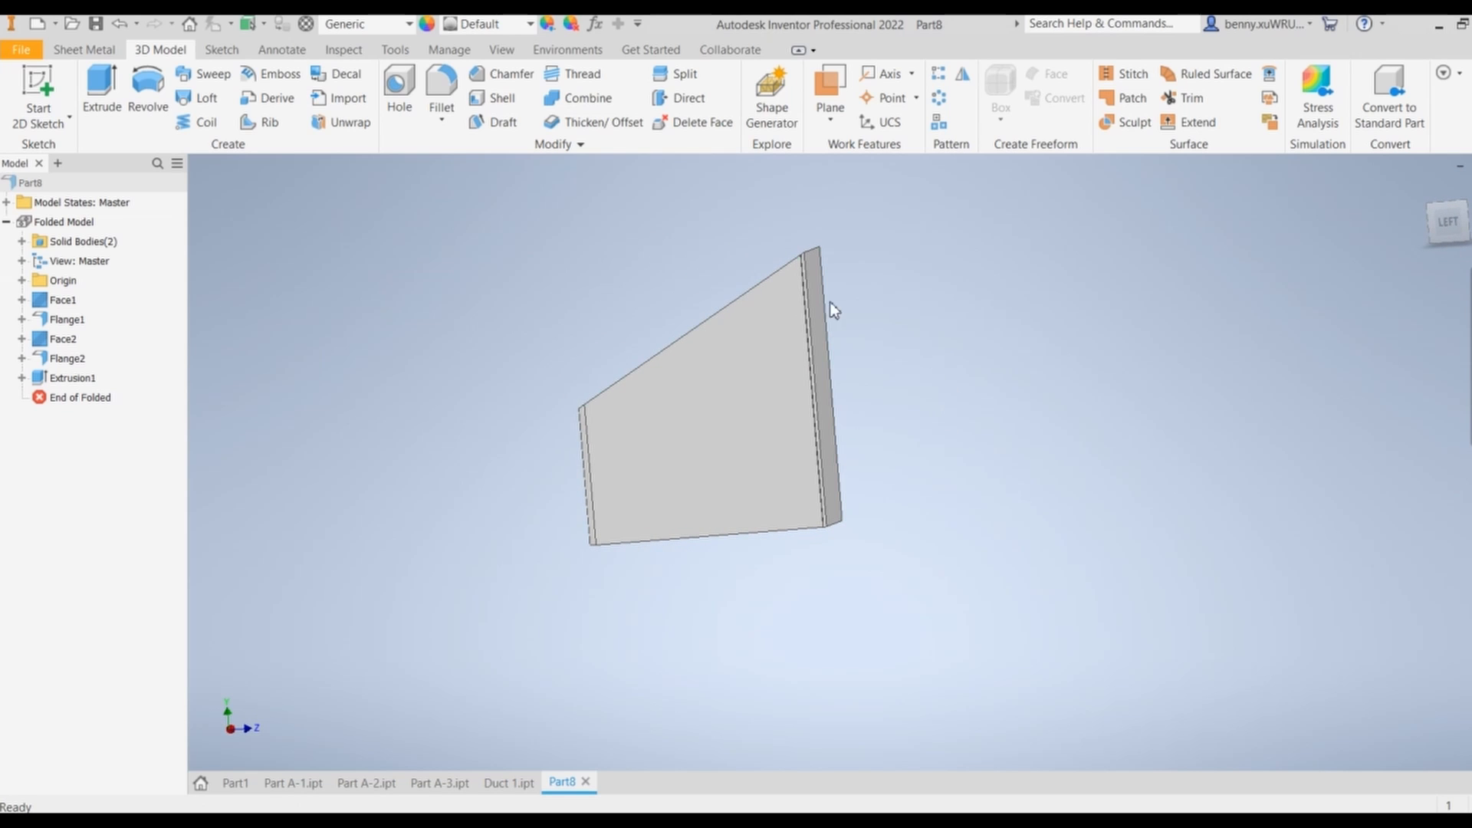
{"action": "left_click", "coordinate": [21, 50]}
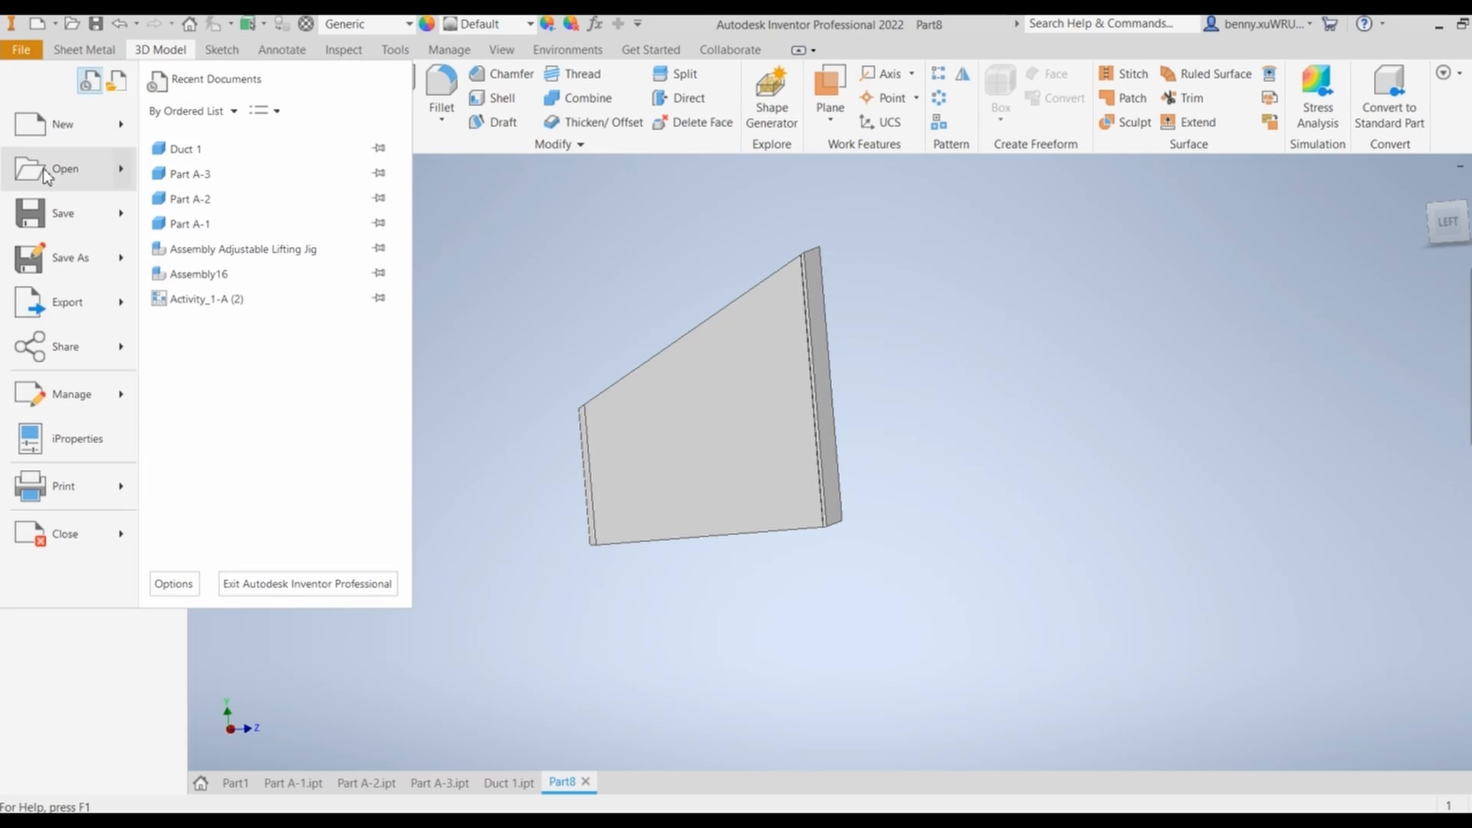
{"action": "left_click", "coordinate": [53, 214]}
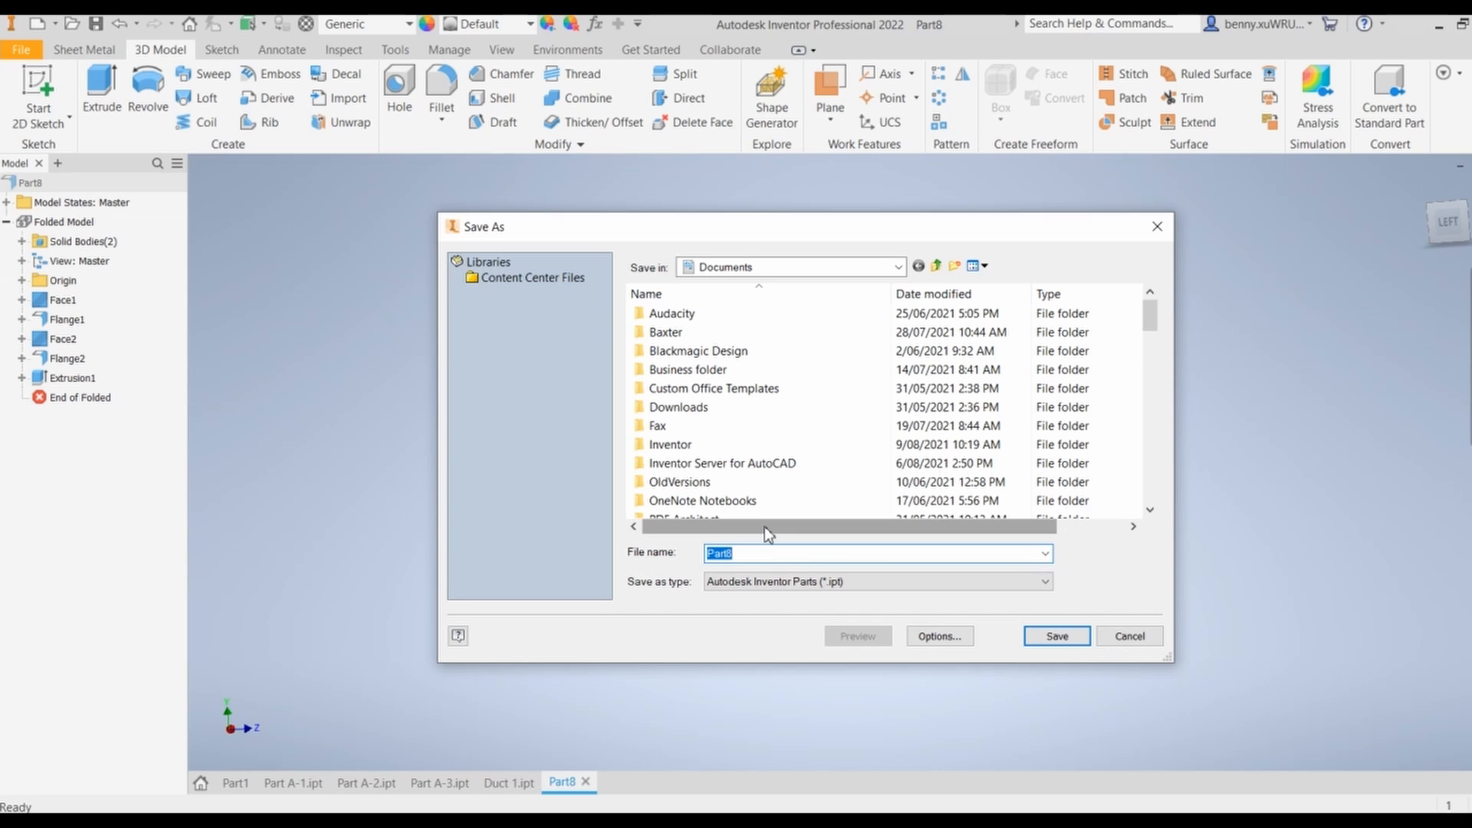
{"action": "type", "text": "Duct"}
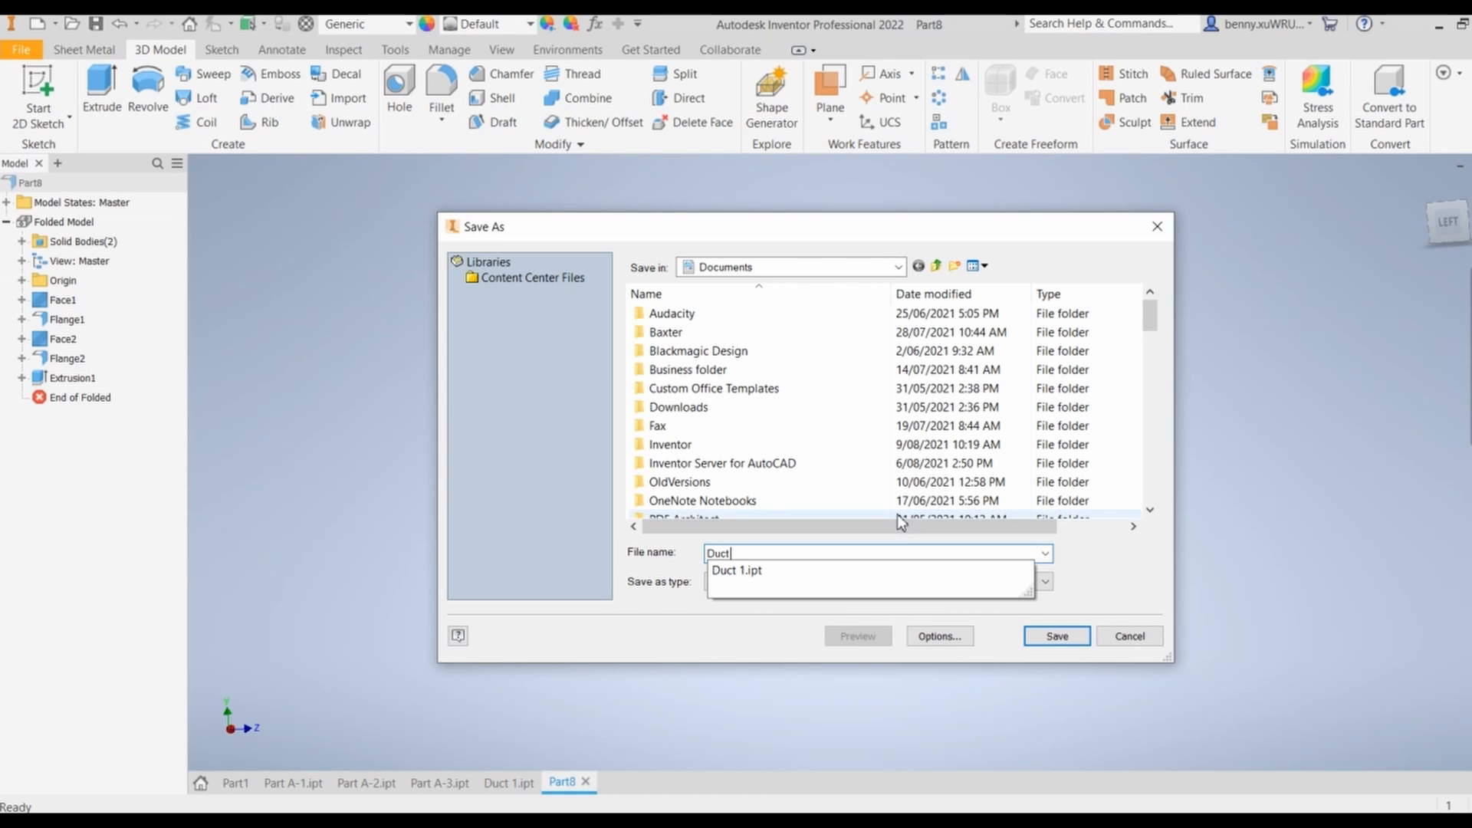
{"action": "type", "text": " 2"}
{"action": "key", "text": "Return"}
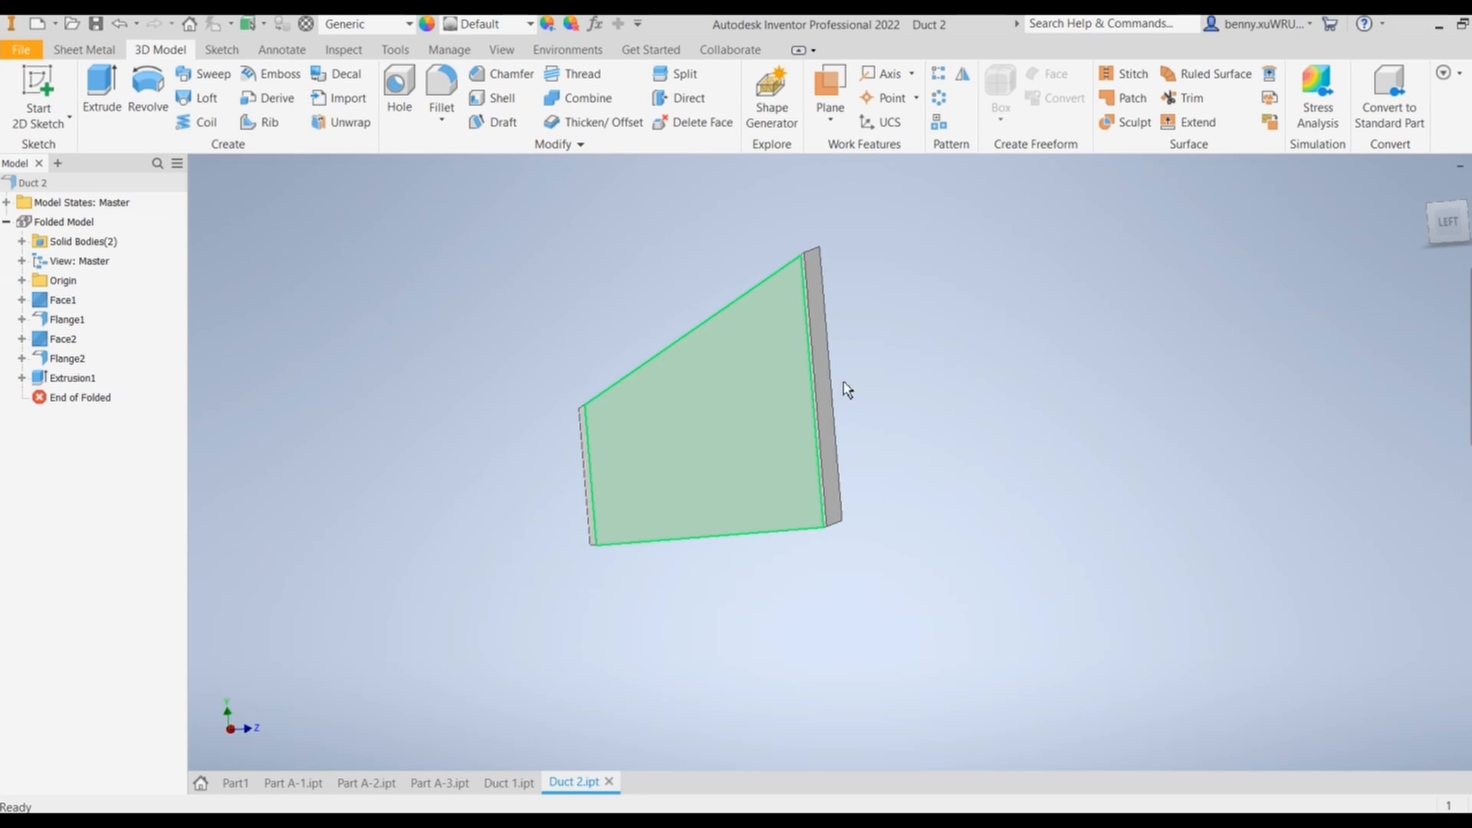
Check the worksheet's flange detail and create a new part from the Standard.ipt template
{"action": "middle_click_drag", "start_coordinate": [891, 456], "coordinate": [963, 490], "text": "shift"}
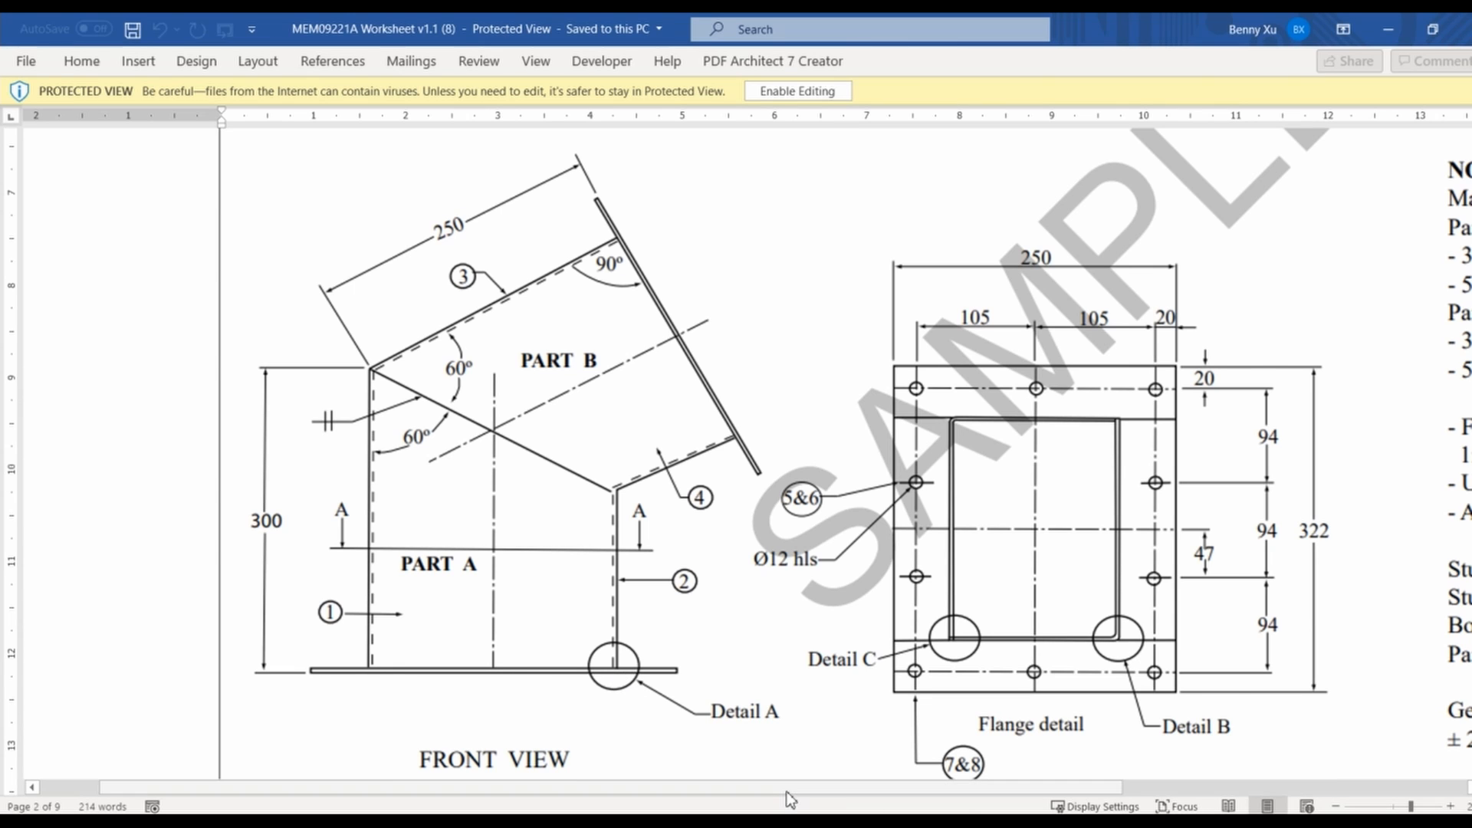
{"action": "left_click_drag", "start_coordinate": [787, 790], "coordinate": [1071, 790]}
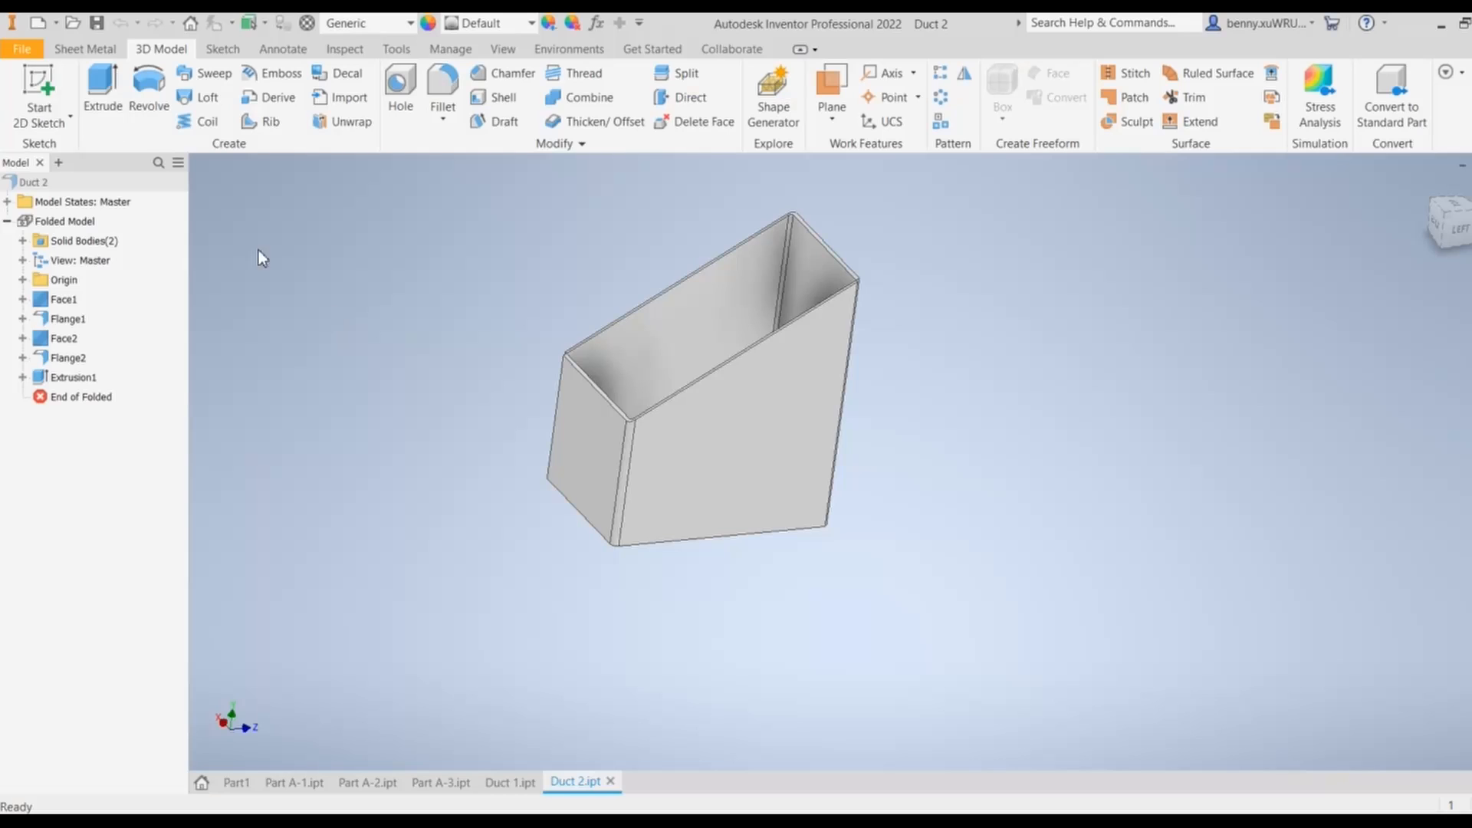
{"action": "left_click", "coordinate": [22, 50]}
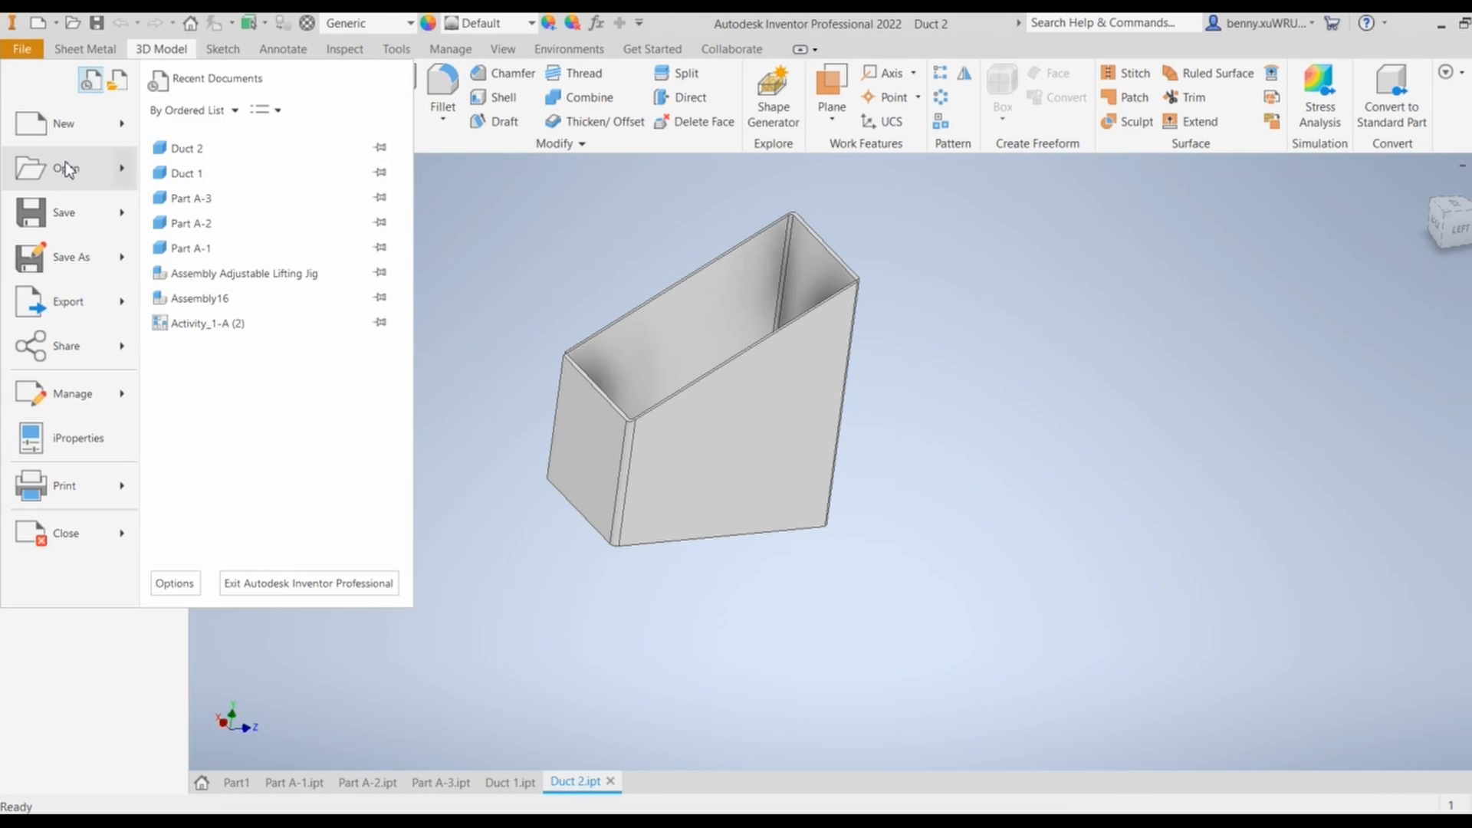
{"action": "left_click", "coordinate": [66, 132]}
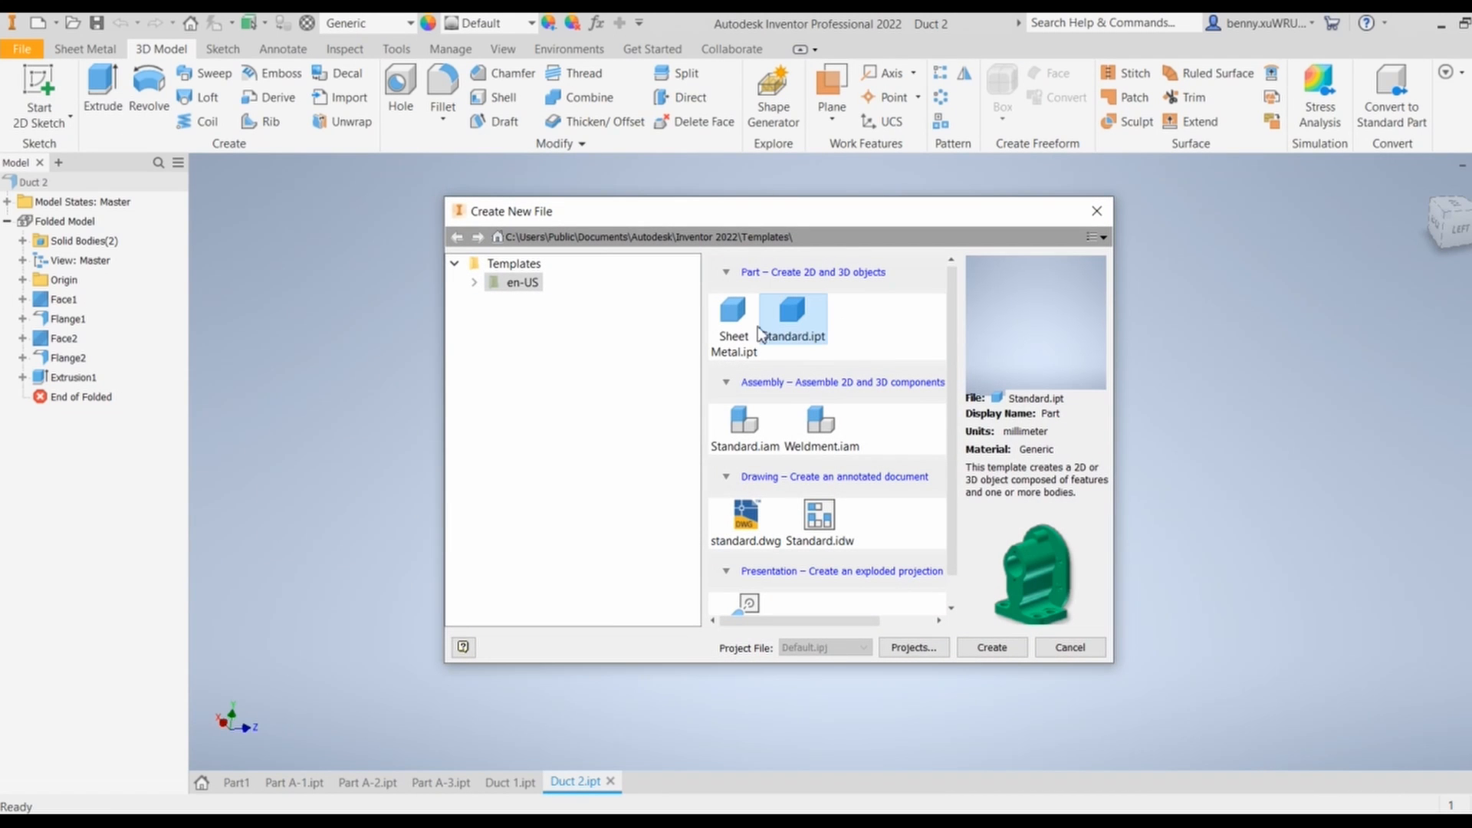
{"action": "left_click", "coordinate": [992, 649]}
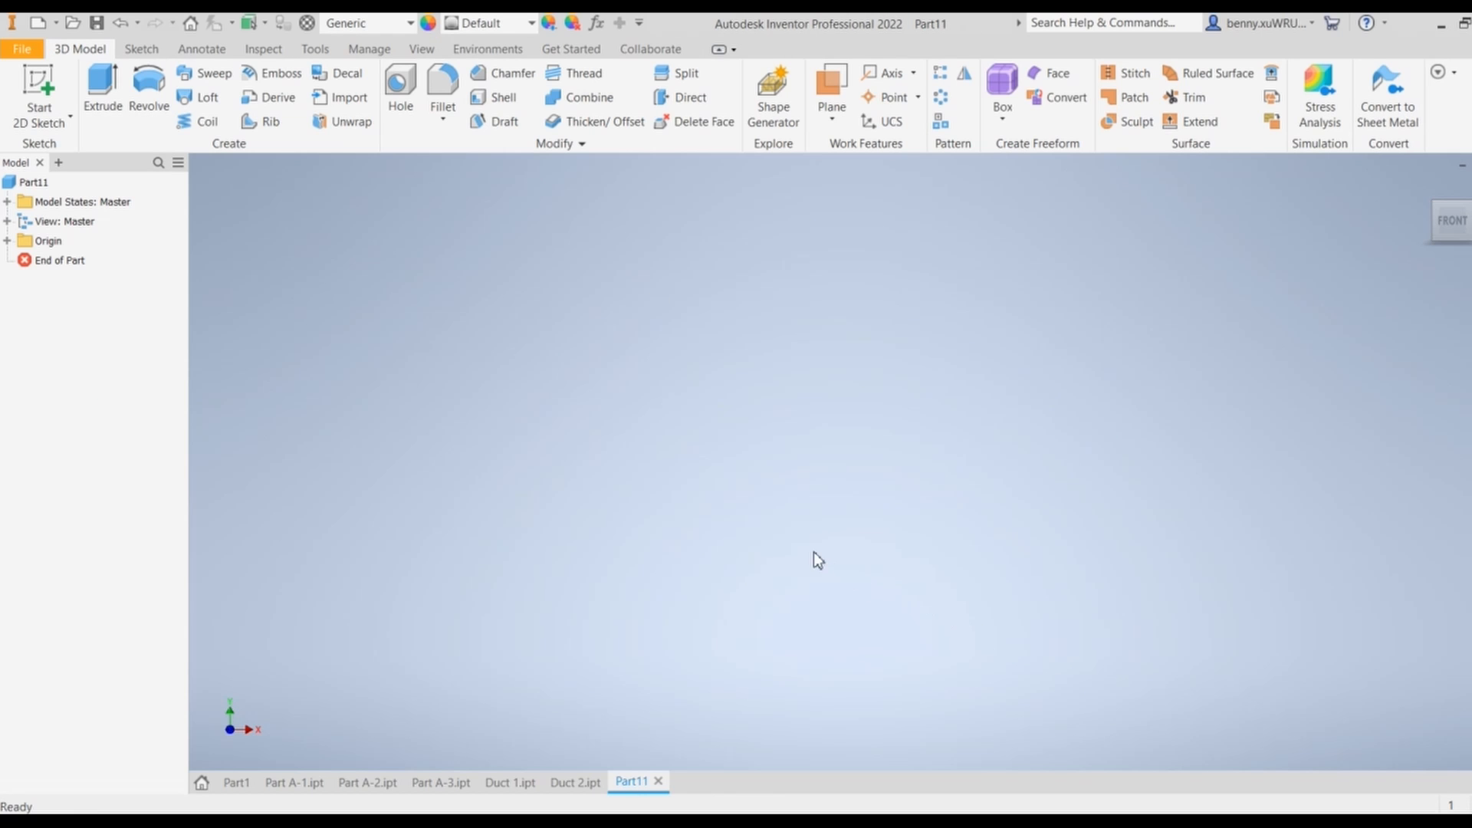
Sketch a rectangle 322 mm tall and 250 mm wide on the horizontal XZ plane, starting from the origin
{"action": "left_click", "coordinate": [31, 77]}
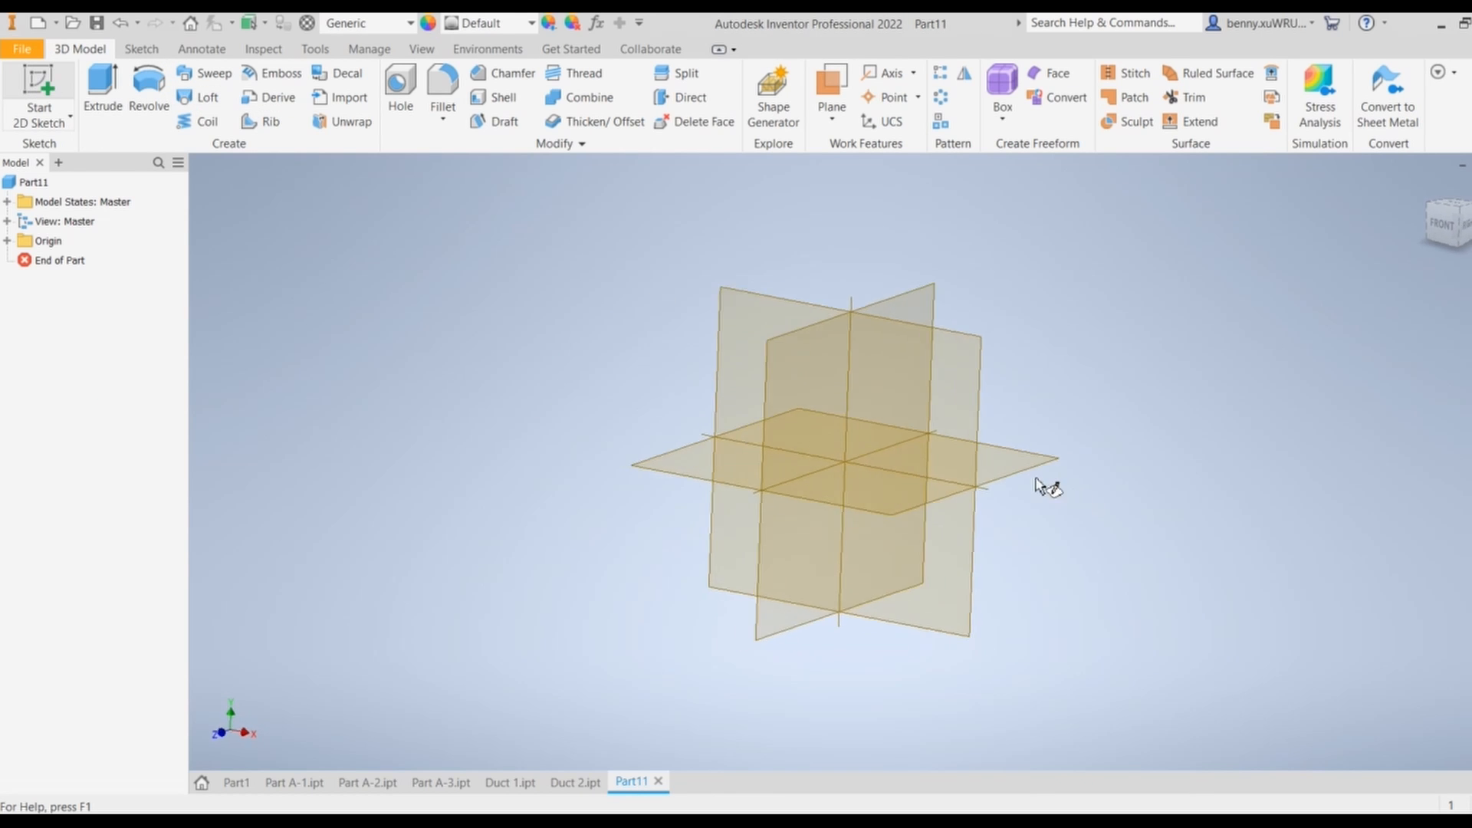
{"action": "left_click", "coordinate": [995, 457]}
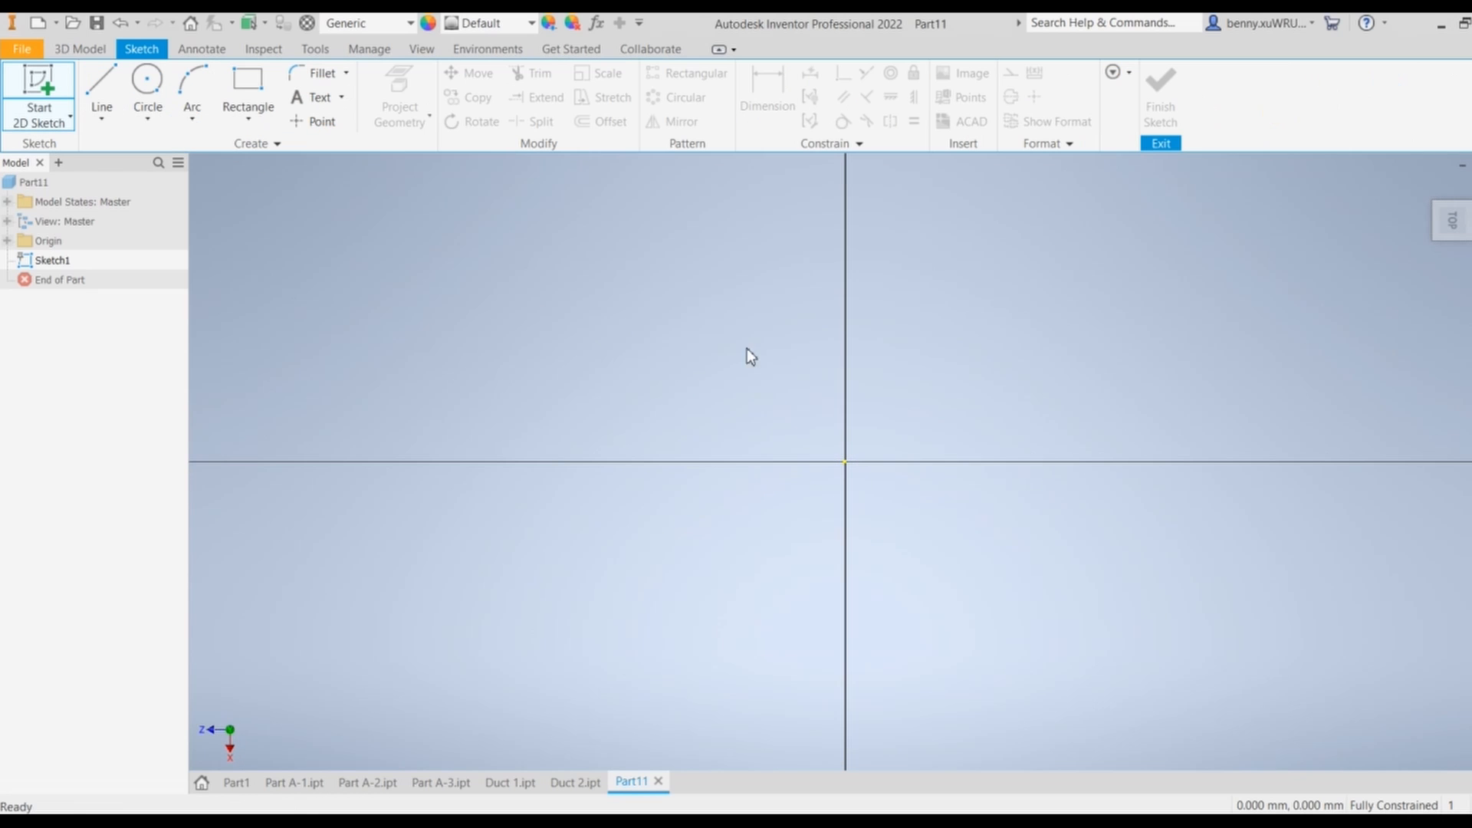
{"action": "left_click", "coordinate": [248, 84]}
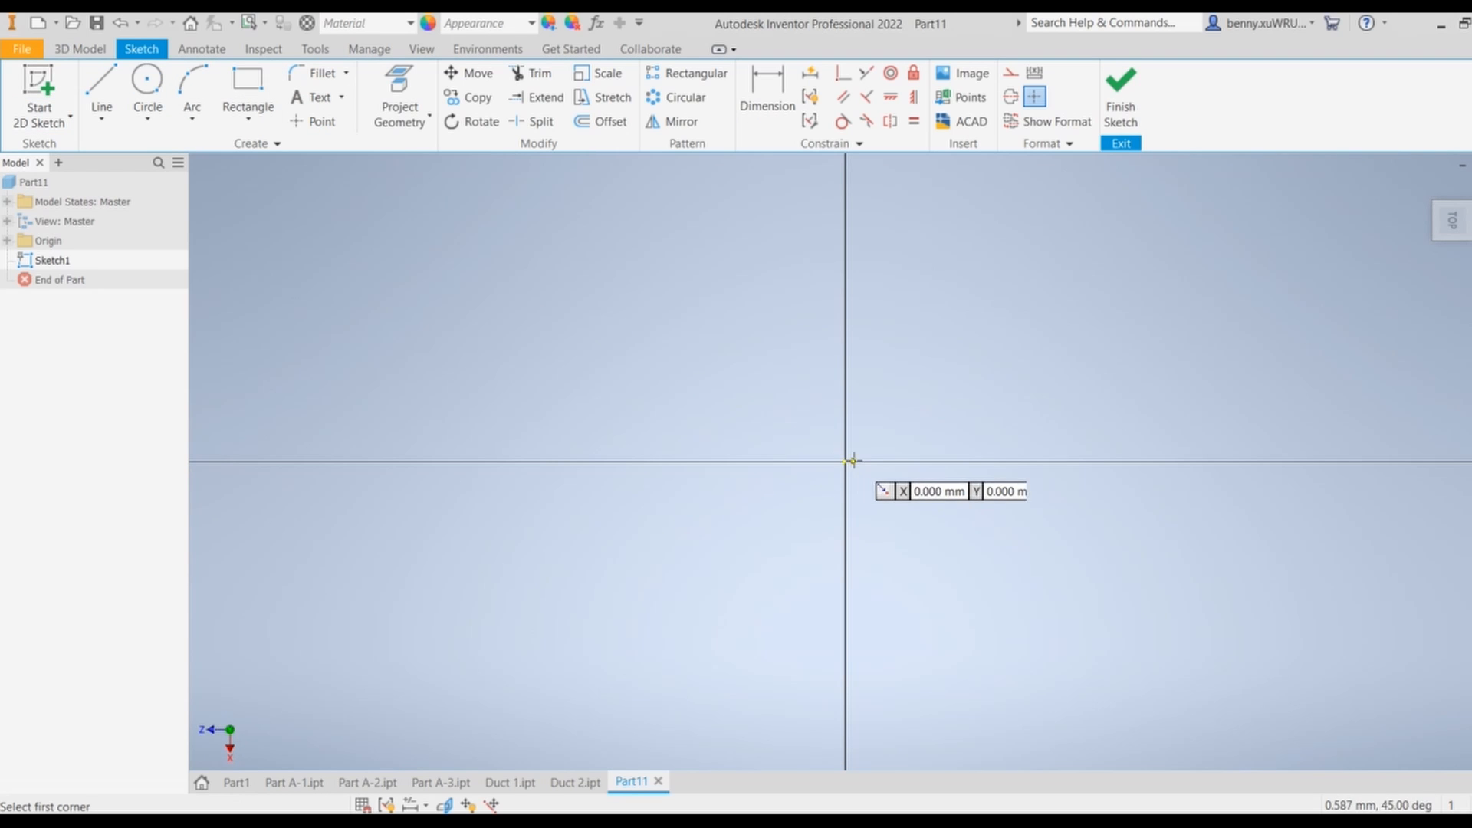
{"action": "left_click", "coordinate": [845, 461]}
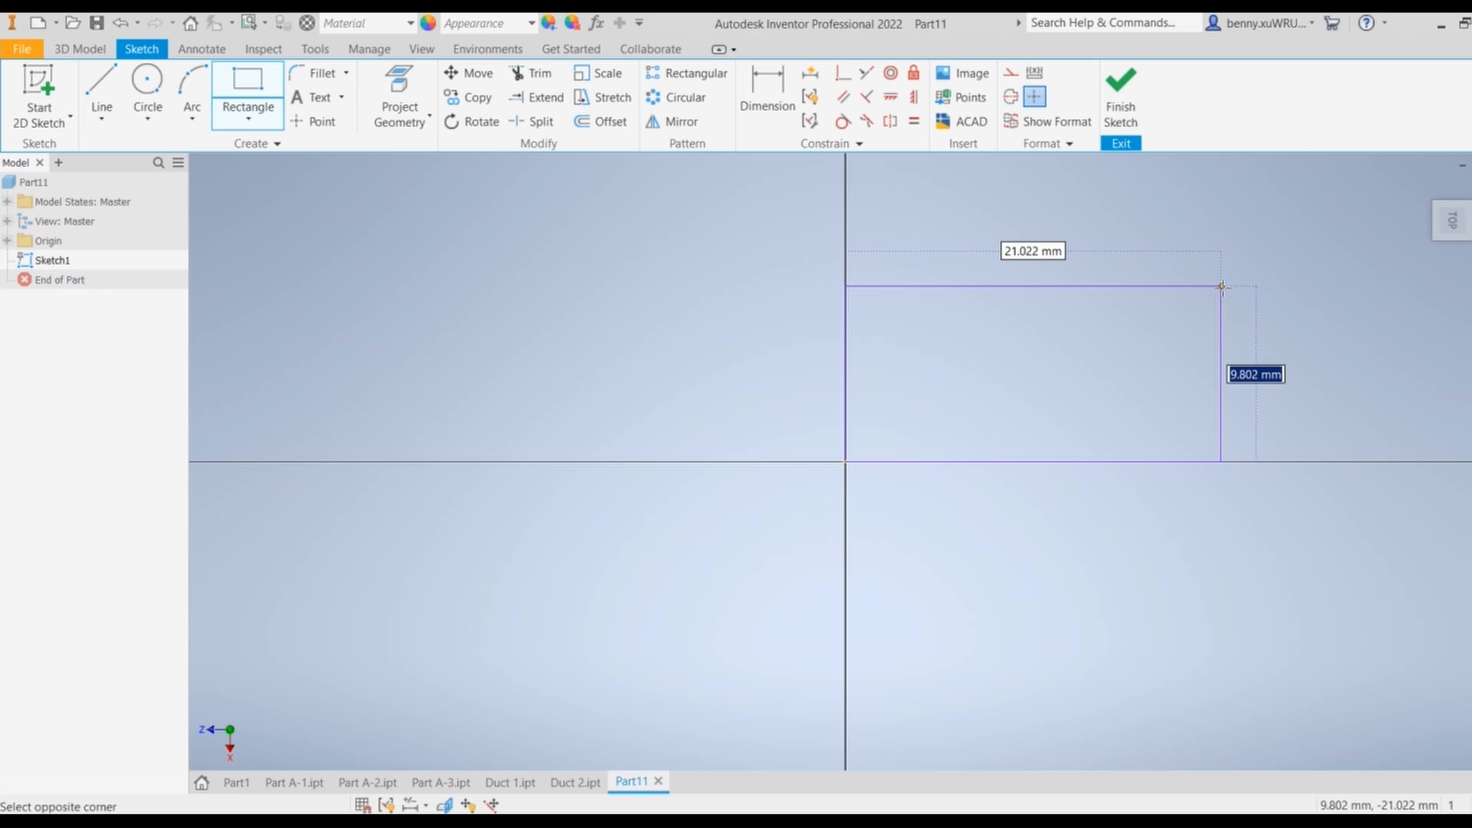
{"action": "type", "text": "322"}
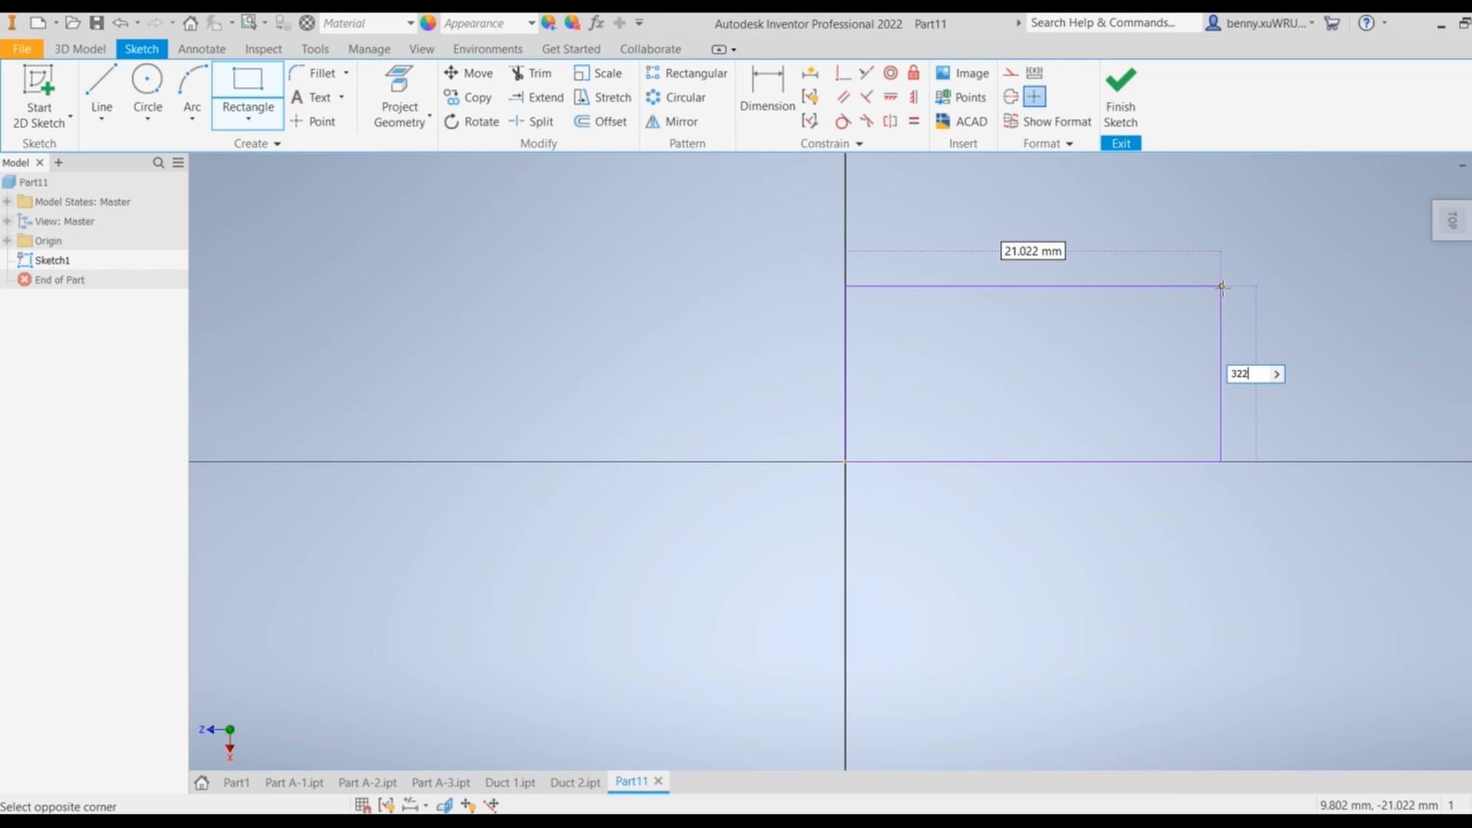
{"action": "key", "text": "Tab"}
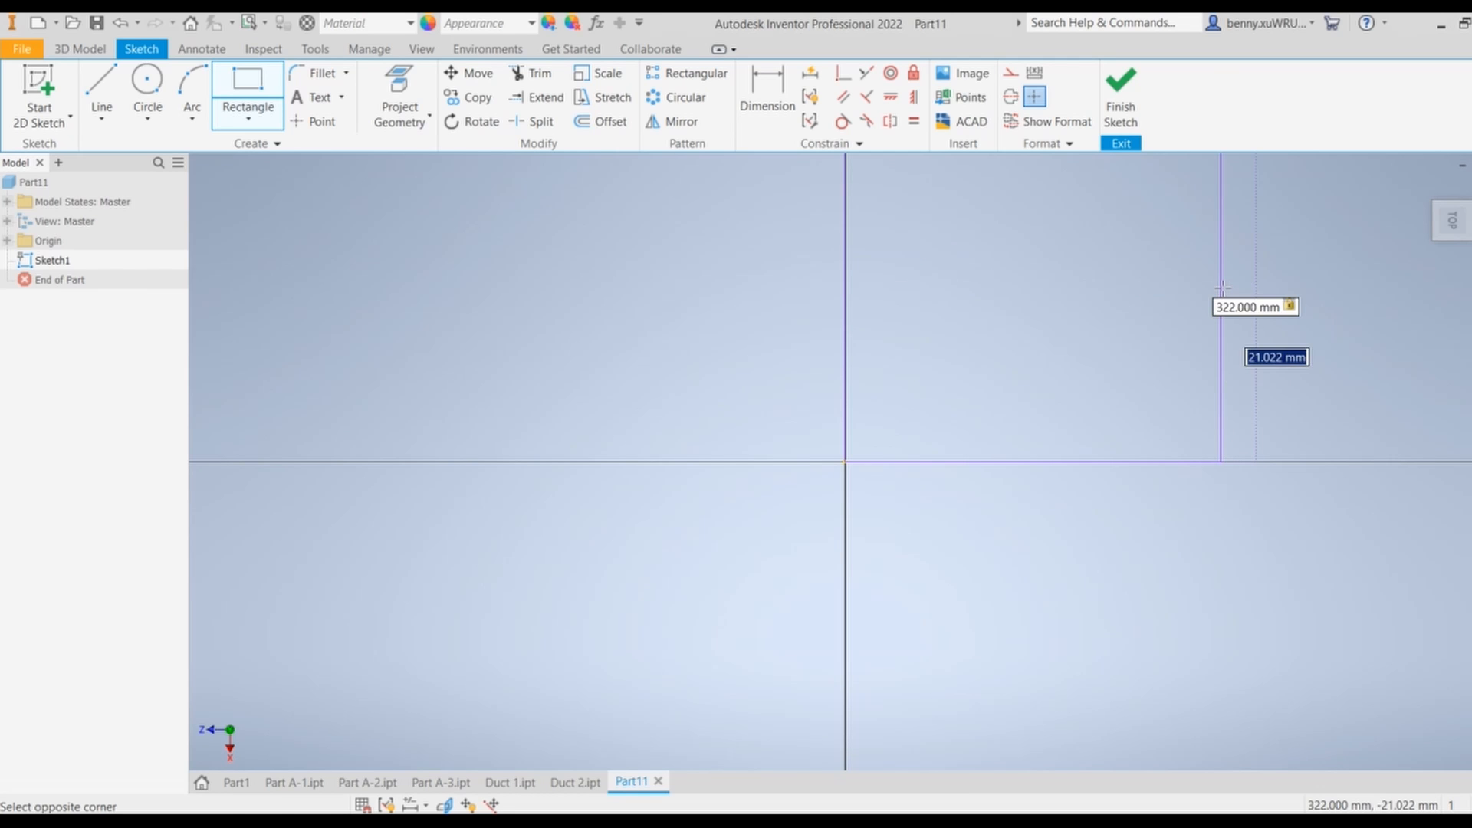
{"action": "scroll", "coordinate": [1286, 391], "scroll_direction": "down", "scroll_amount": 5}
{"action": "type", "text": "158"}
{"action": "key", "text": "Return"}
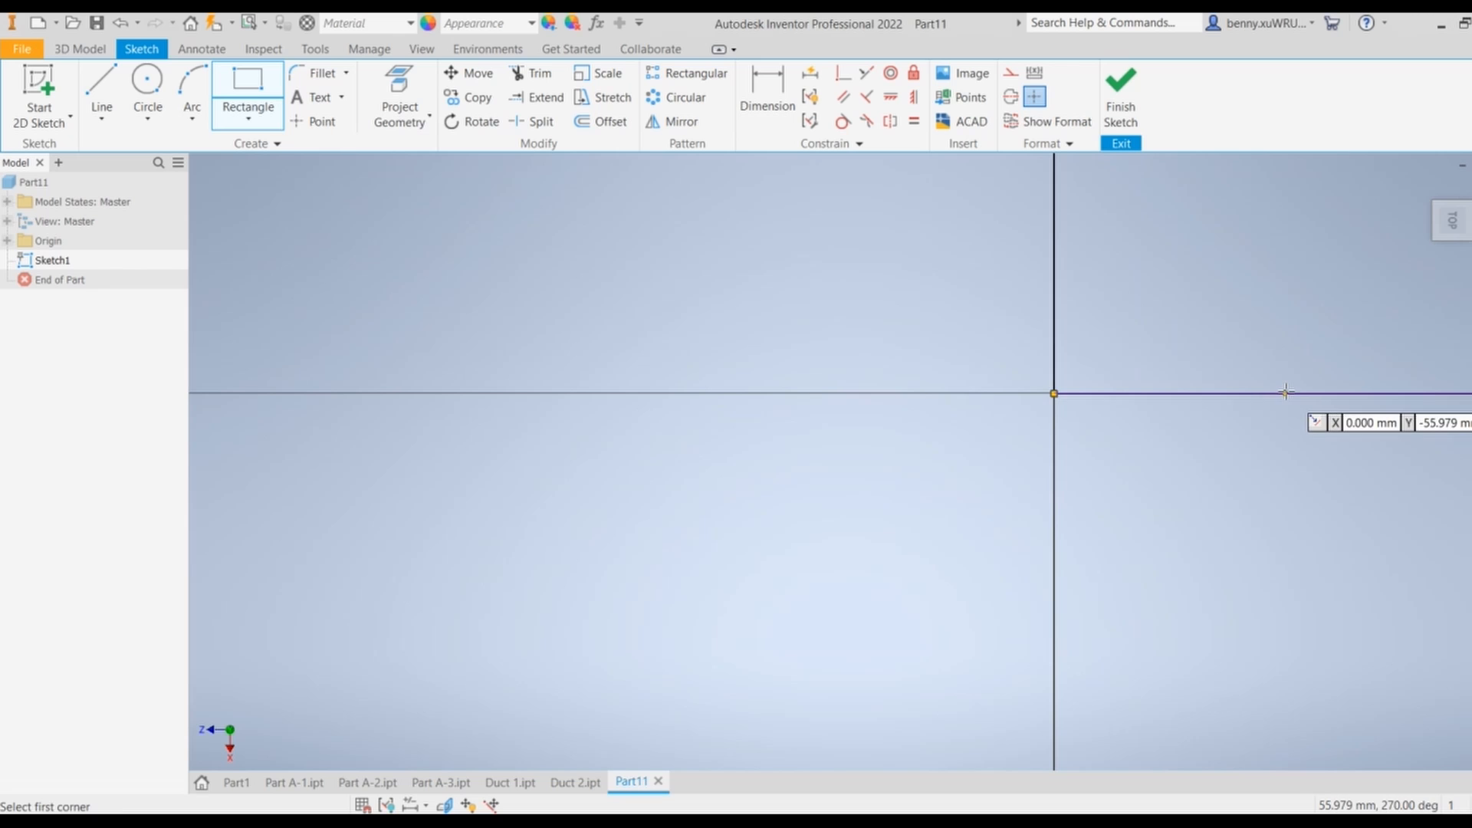
{"action": "scroll", "coordinate": [1361, 438], "scroll_direction": "down", "scroll_amount": 8}
{"action": "scroll", "coordinate": [1438, 385], "scroll_direction": "up", "scroll_amount": 8}
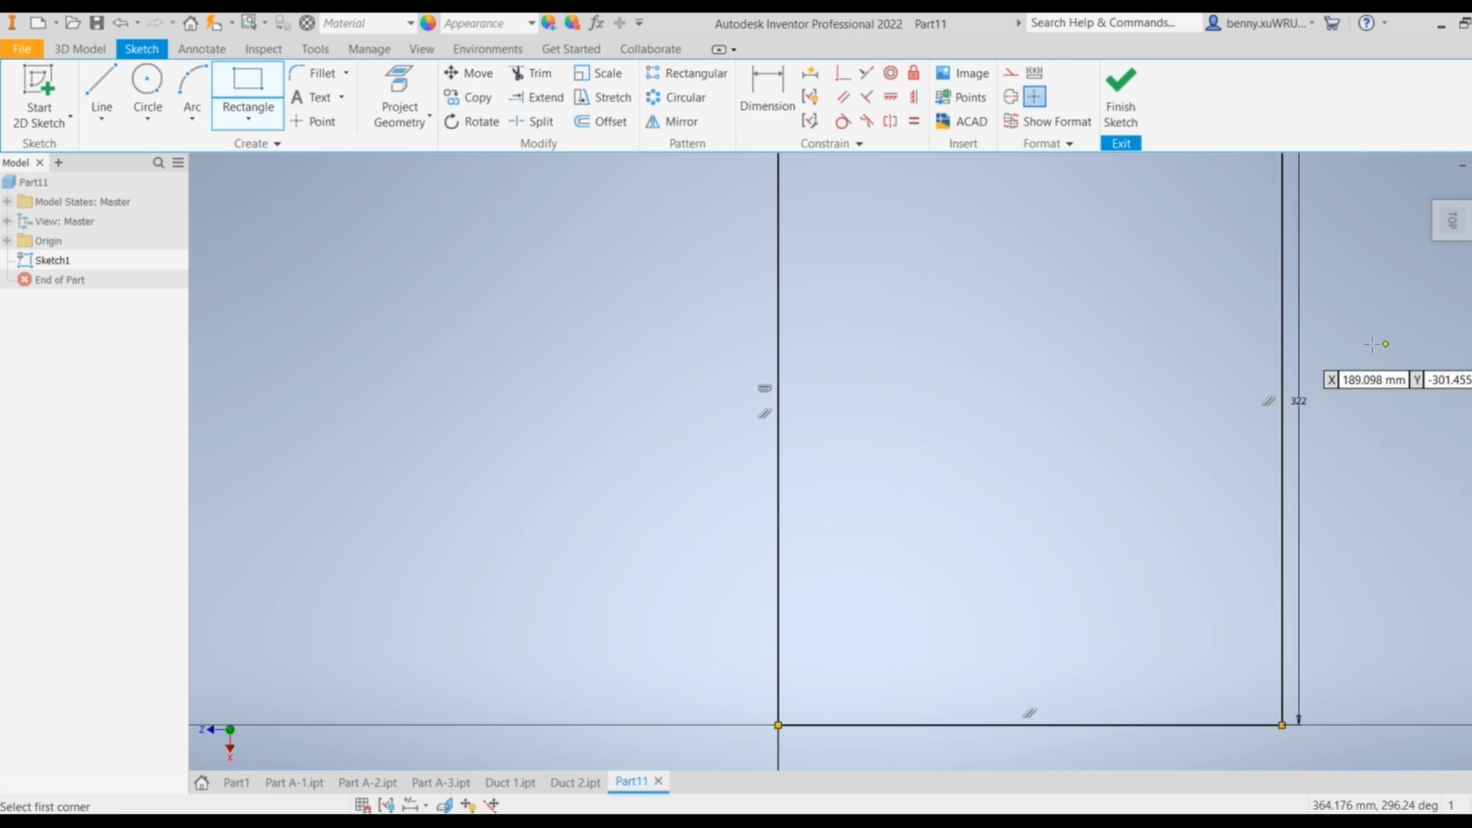
Switch to the Duct 2 part and orient it to look squarely at its opening from the bottom
{"action": "scroll", "coordinate": [1354, 354], "scroll_direction": "down", "scroll_amount": 2}
{"action": "middle_click_drag", "start_coordinate": [1355, 355], "coordinate": [1275, 365]}
{"action": "middle_click_drag", "start_coordinate": [1276, 365], "coordinate": [1185, 380]}
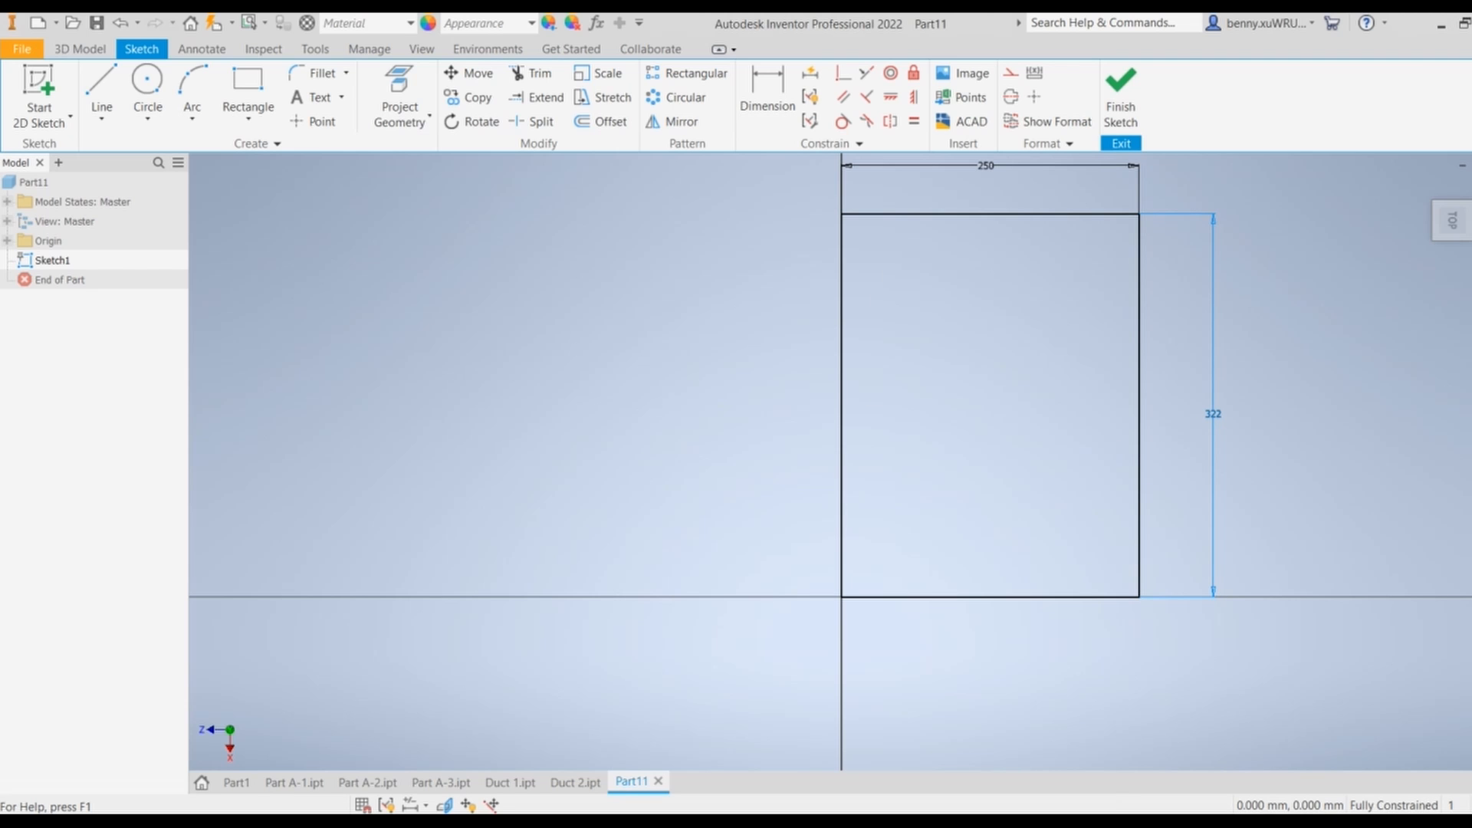
{"action": "left_click", "coordinate": [576, 783]}
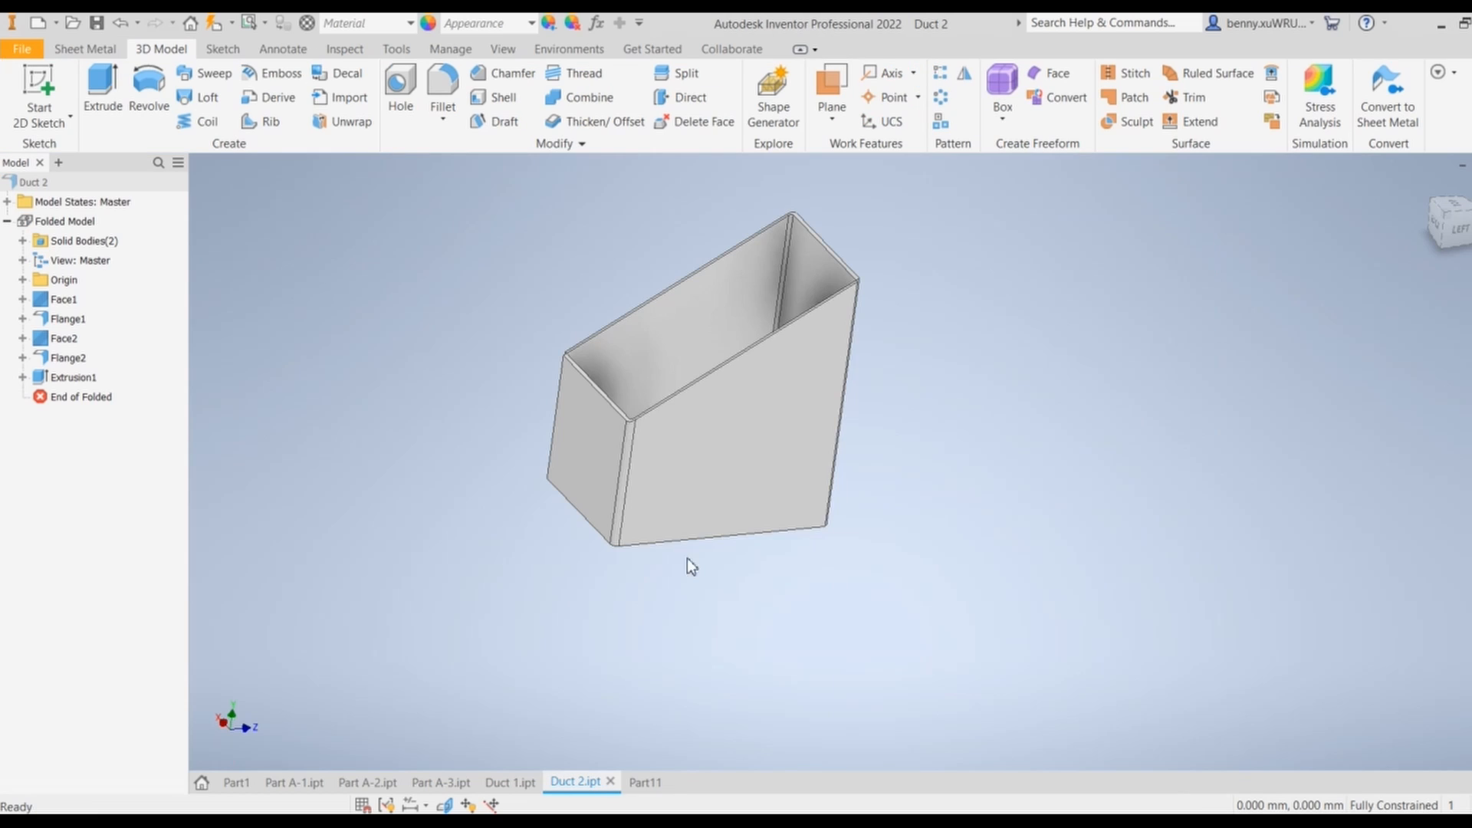
{"action": "left_click", "coordinate": [1462, 232]}
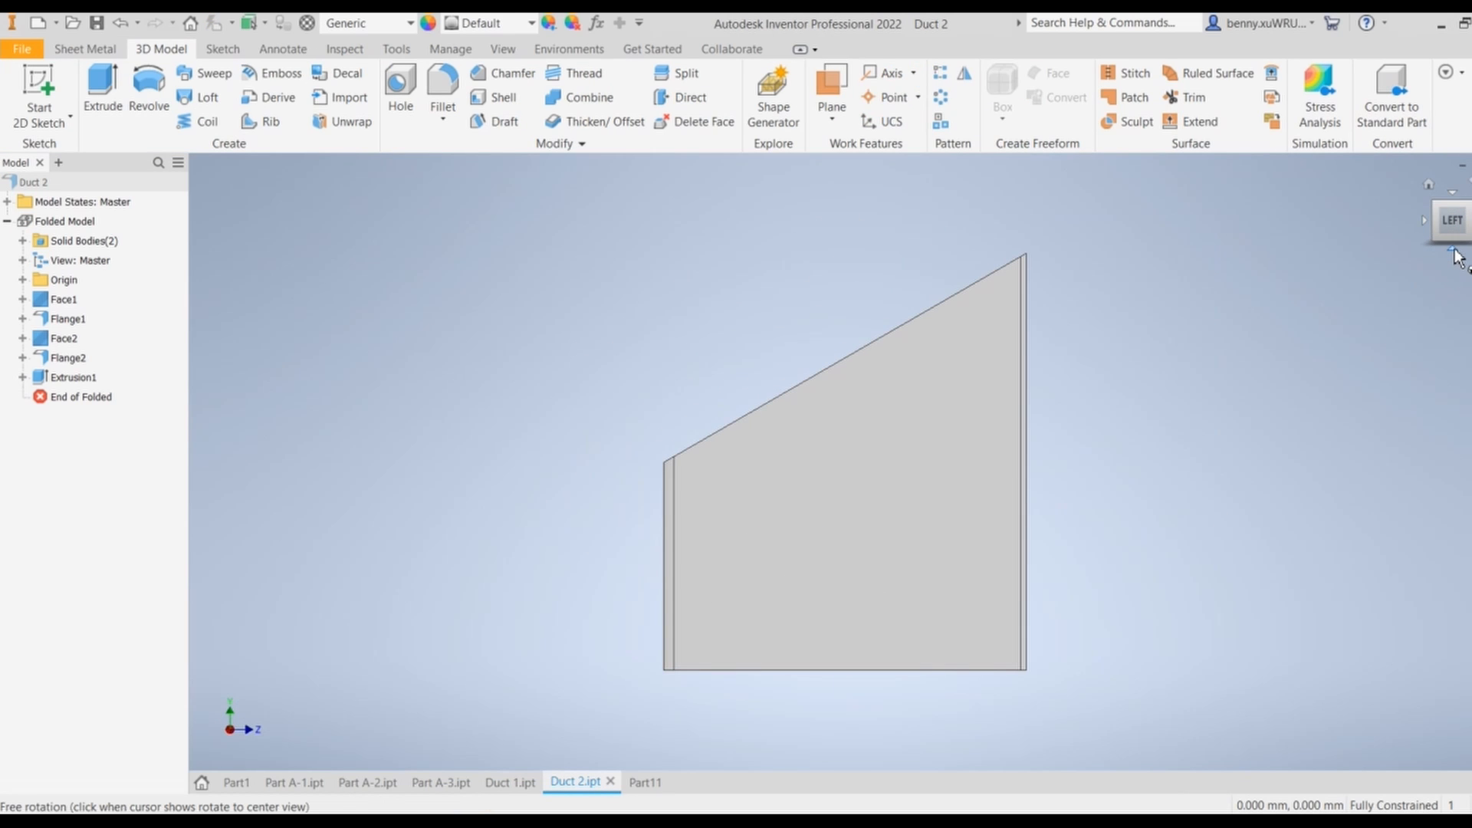
{"action": "left_click", "coordinate": [1457, 256]}
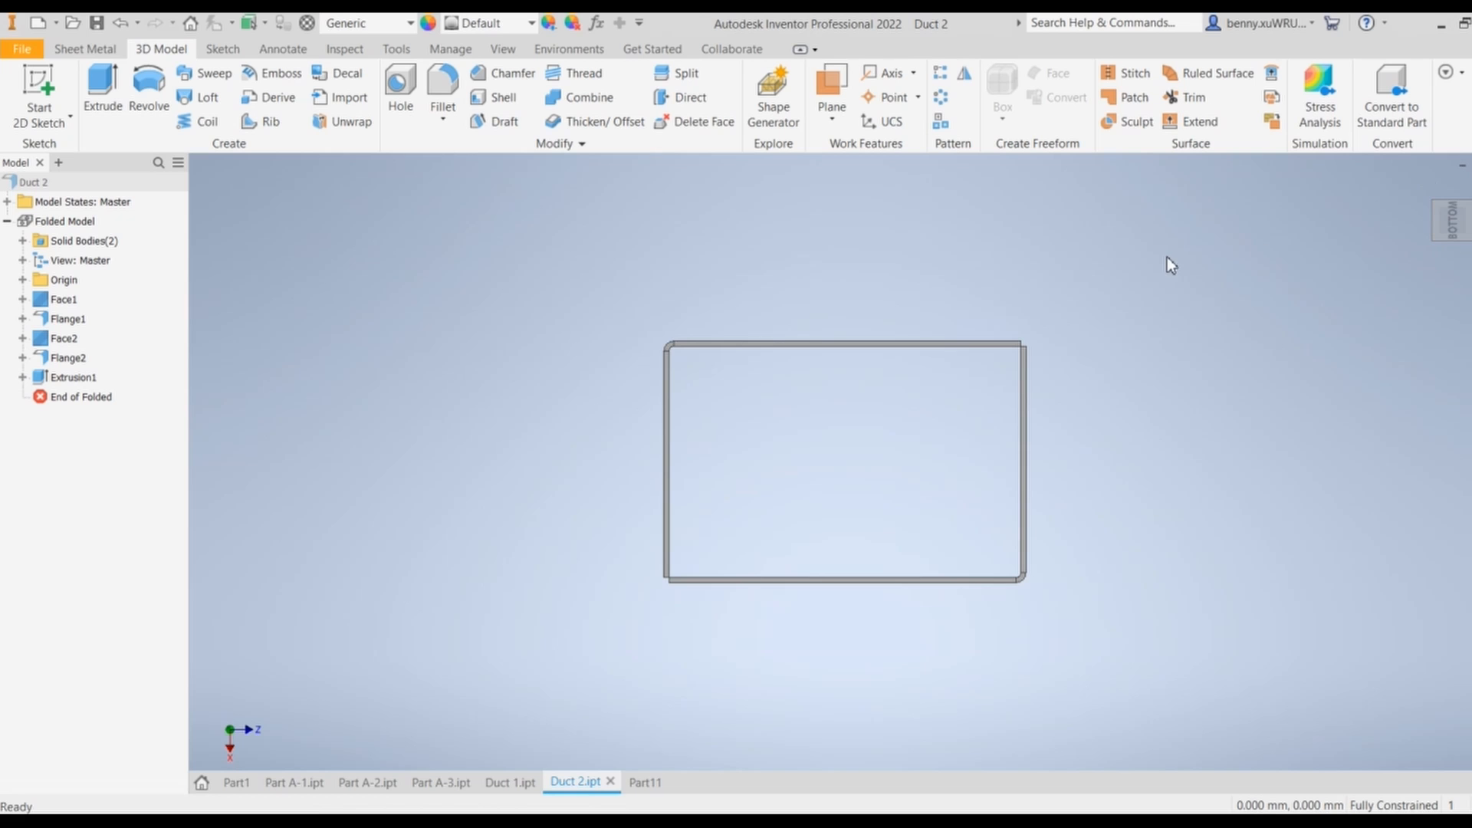
Measure Duct 2's outside width and length between its two pairs of opposite outer edges
{"action": "left_click", "coordinate": [268, 51]}
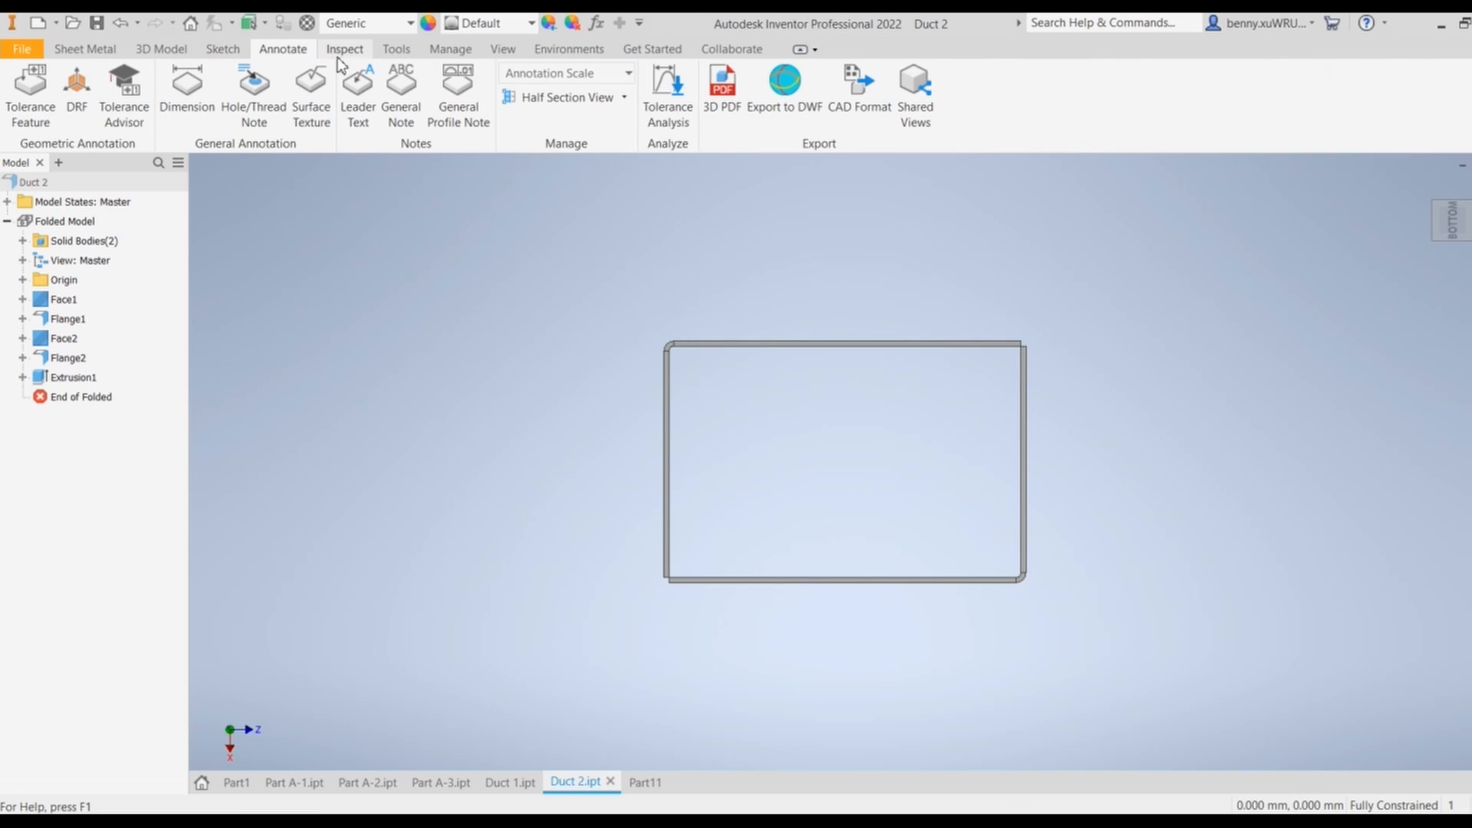
{"action": "left_click", "coordinate": [345, 51]}
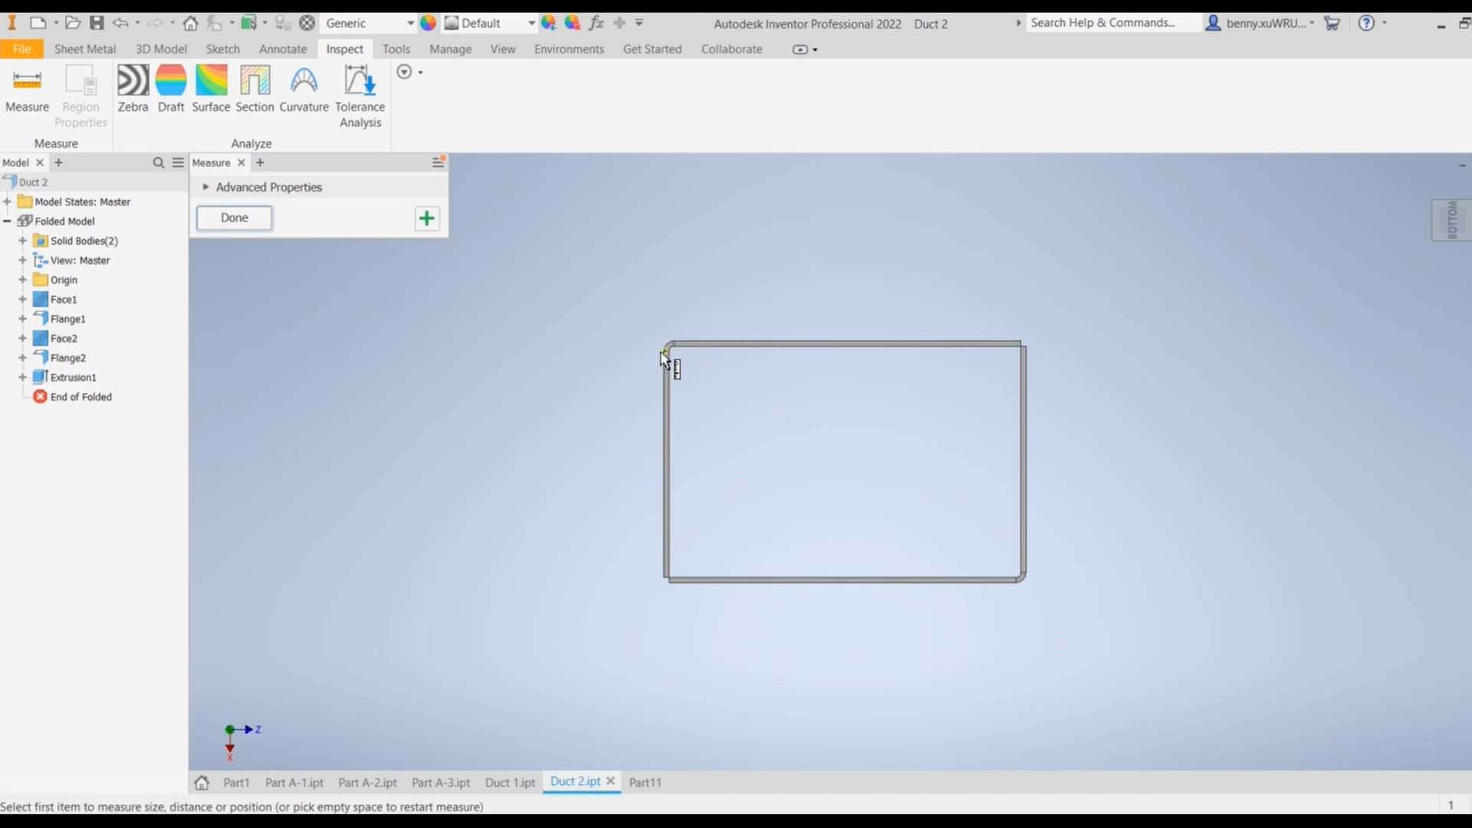
{"action": "key", "text": "Escape"}
{"action": "scroll", "coordinate": [660, 357], "scroll_direction": "down", "scroll_amount": 2}
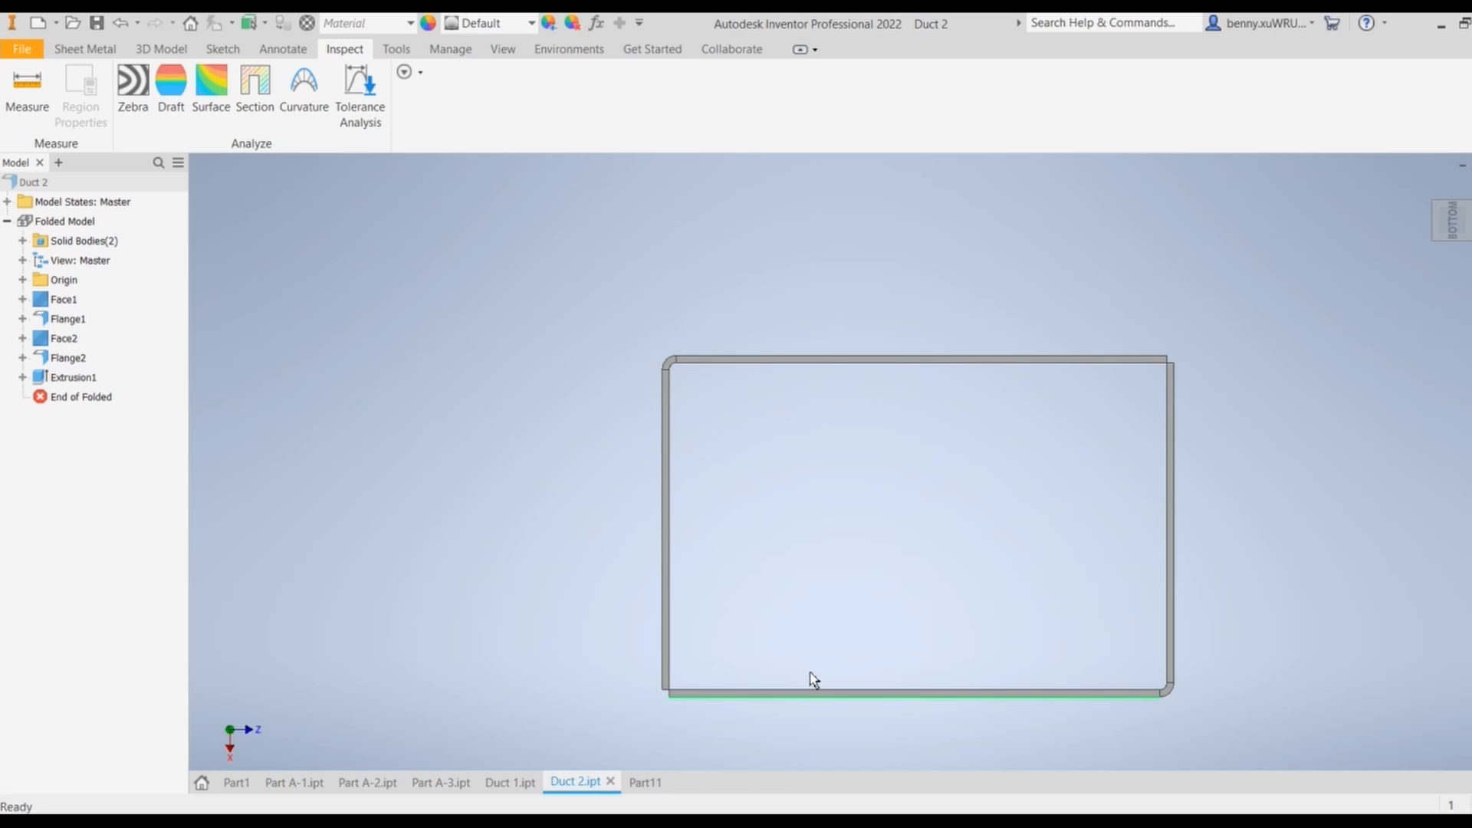
{"action": "left_click", "coordinate": [23, 88]}
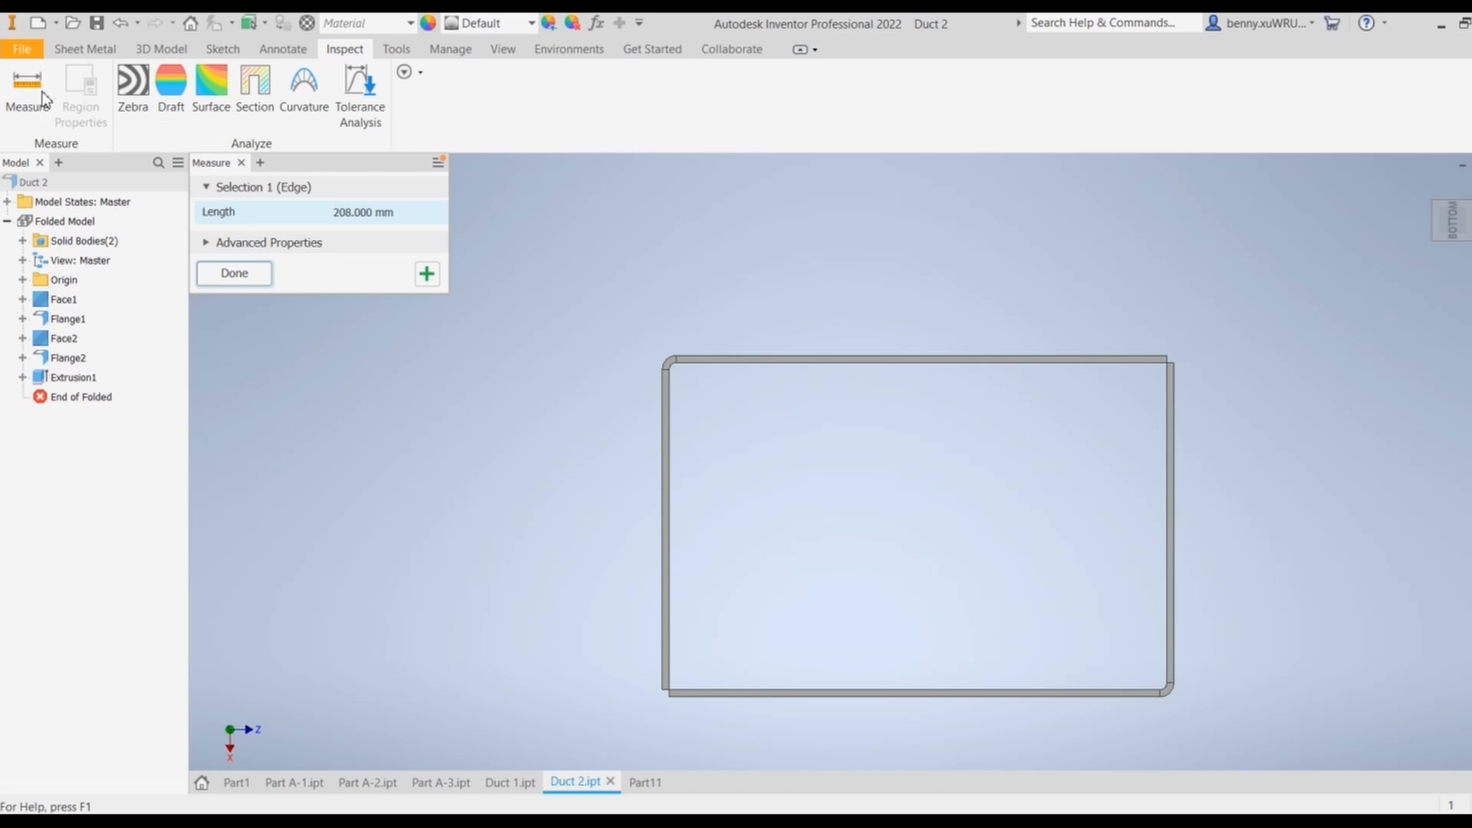
{"action": "left_click", "coordinate": [892, 360]}
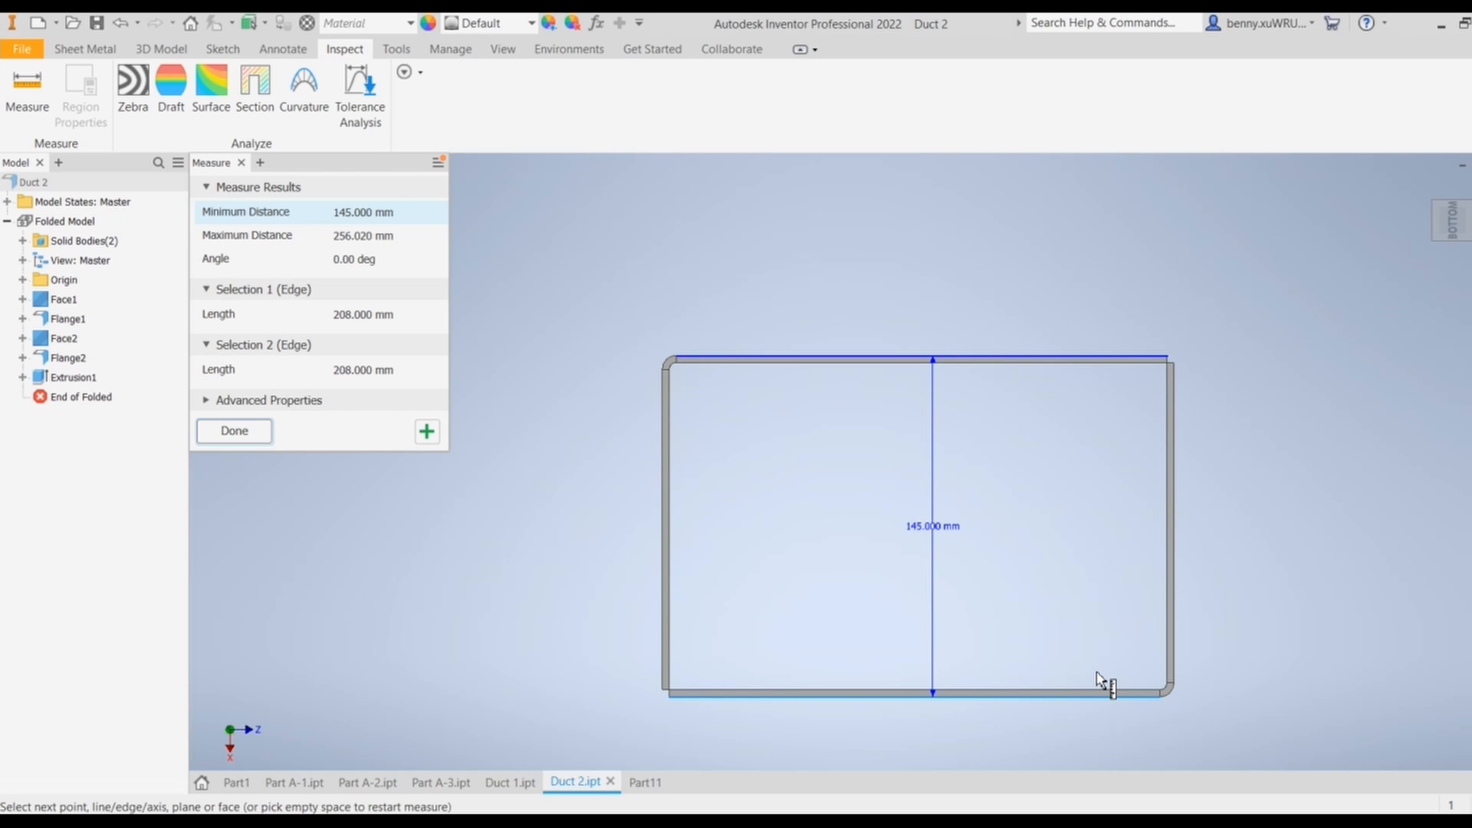
{"action": "left_click", "coordinate": [1173, 457]}
{"action": "left_click", "coordinate": [670, 483]}
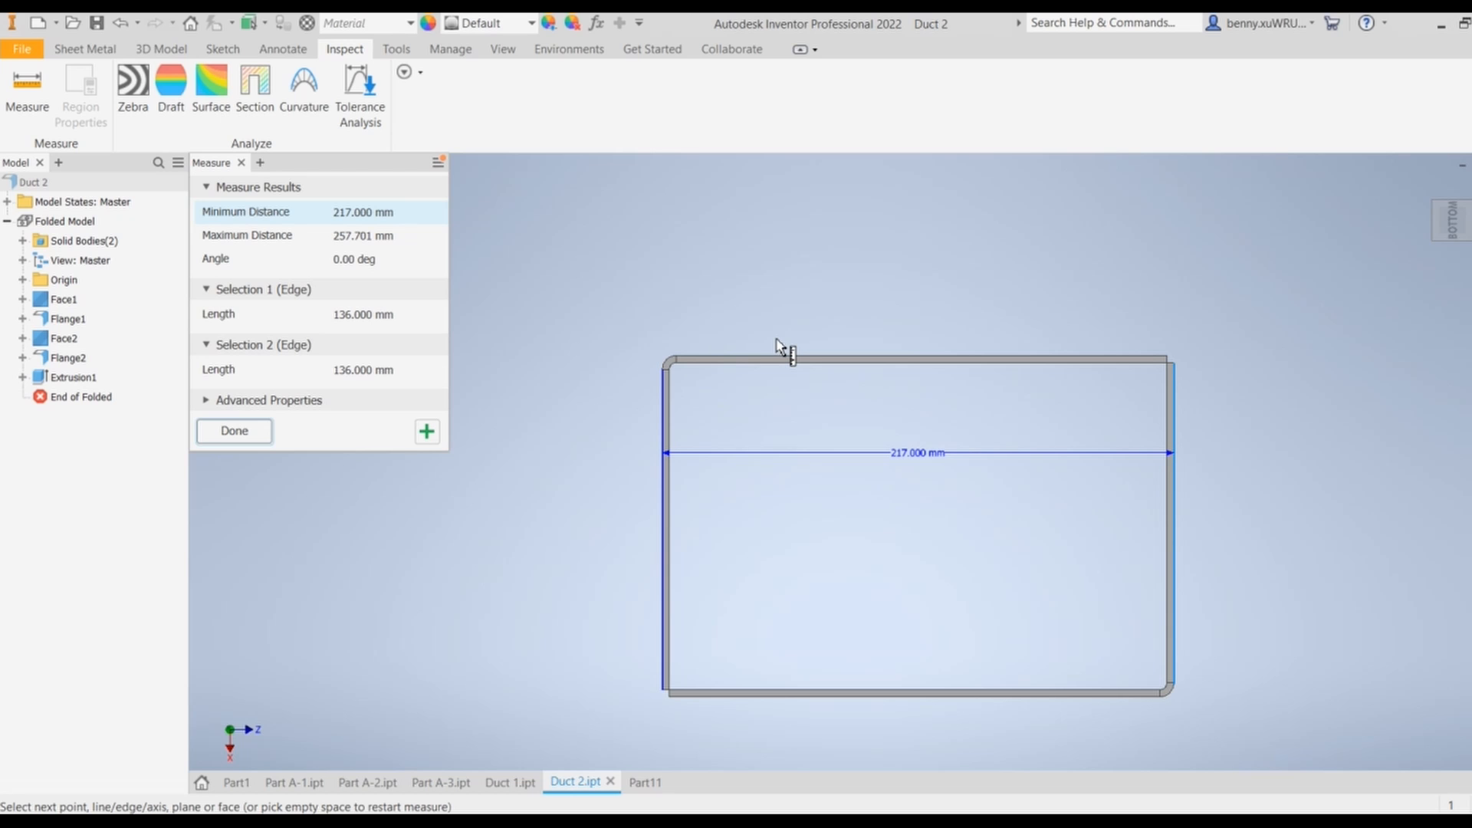
{"action": "key", "text": "Escape"}
Return to Part11 and sketch a separate rectangle 217 mm tall and 145 mm wide beside the flange outline
{"action": "left_click", "coordinate": [646, 783]}
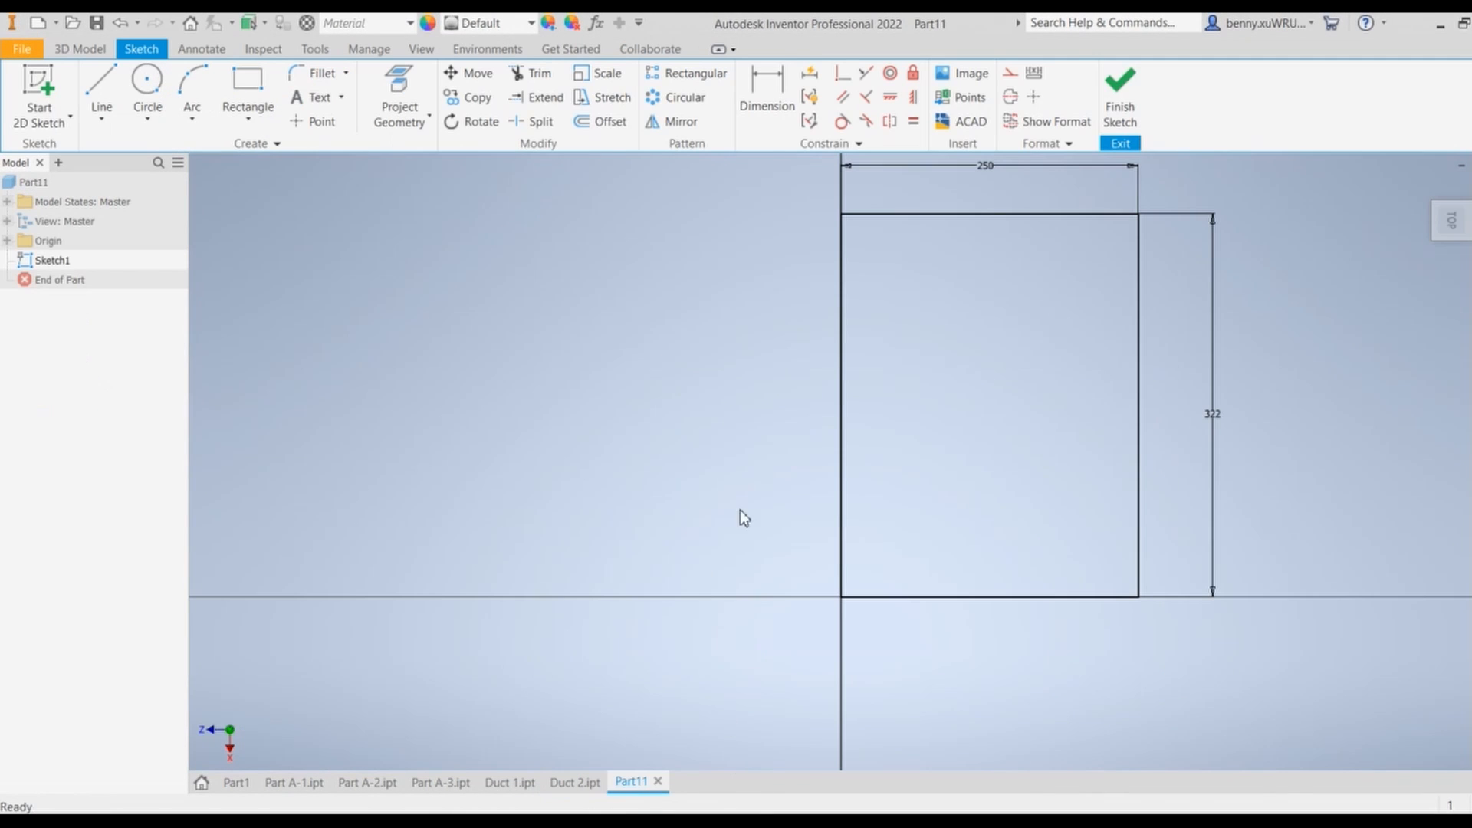
{"action": "middle_click_drag", "start_coordinate": [1027, 434], "coordinate": [897, 476]}
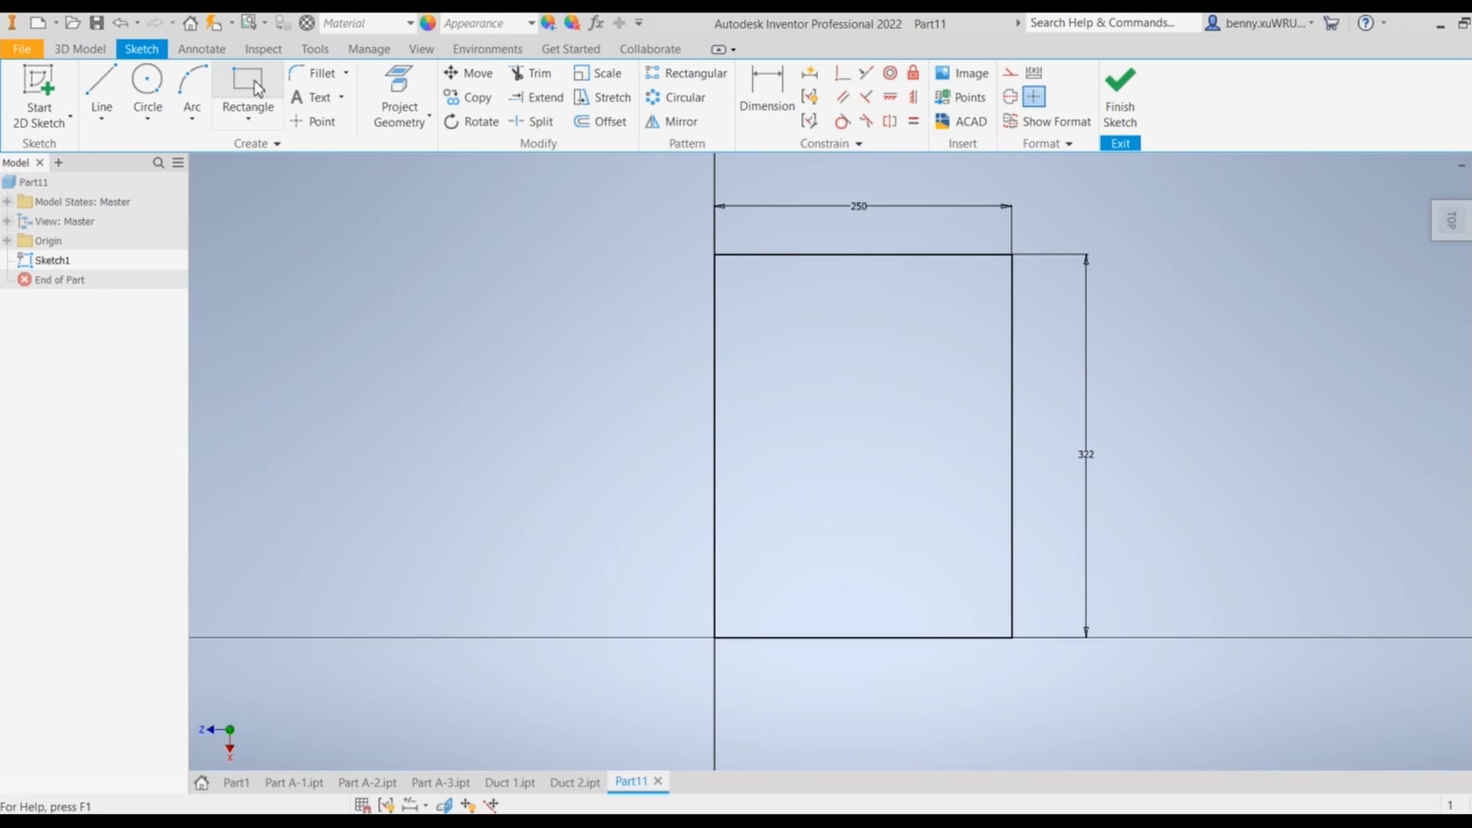
{"action": "left_click", "coordinate": [259, 85]}
{"action": "middle_click_drag", "start_coordinate": [306, 319], "coordinate": [542, 349]}
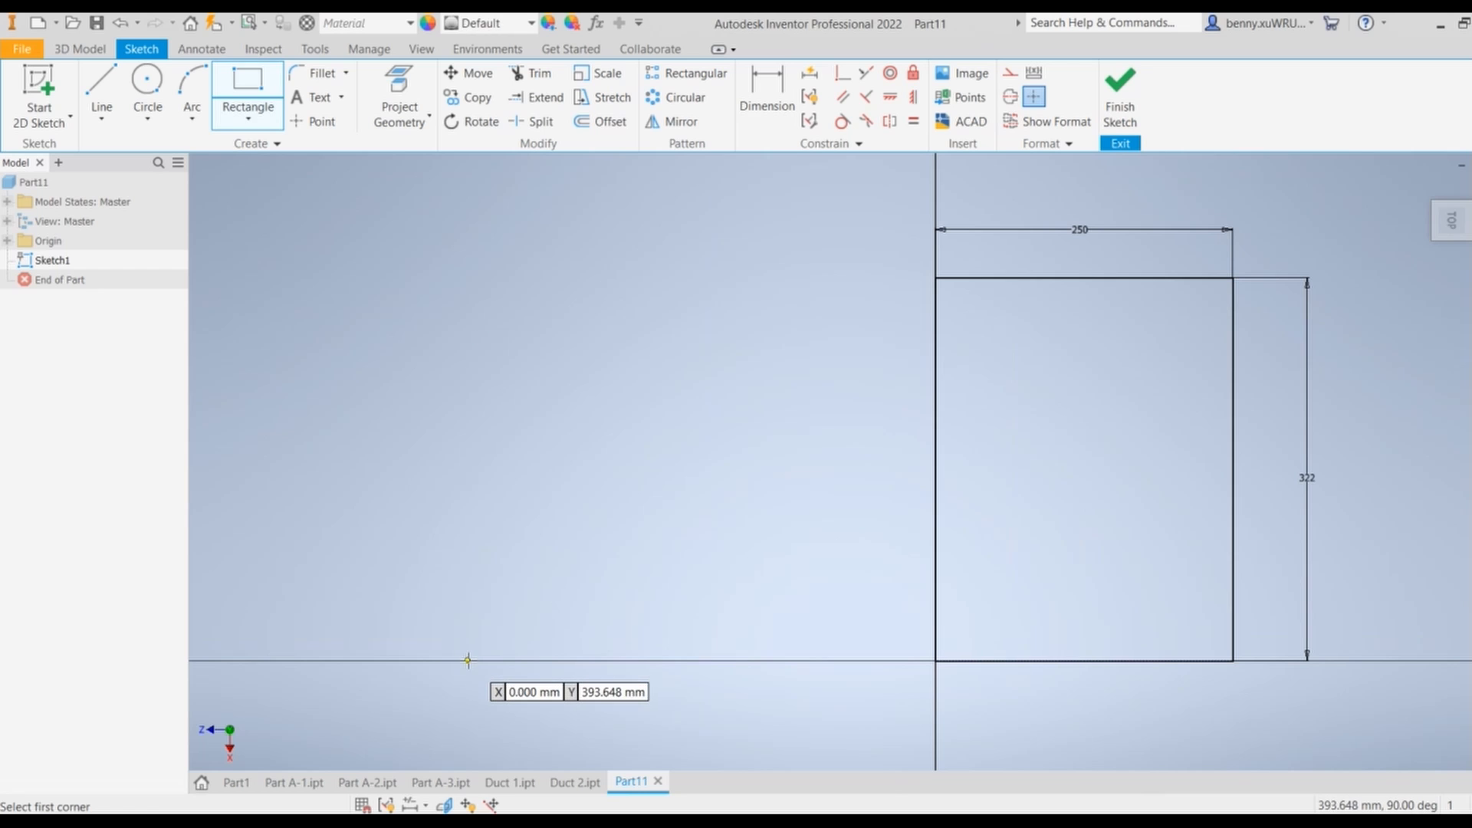
{"action": "left_click", "coordinate": [462, 599]}
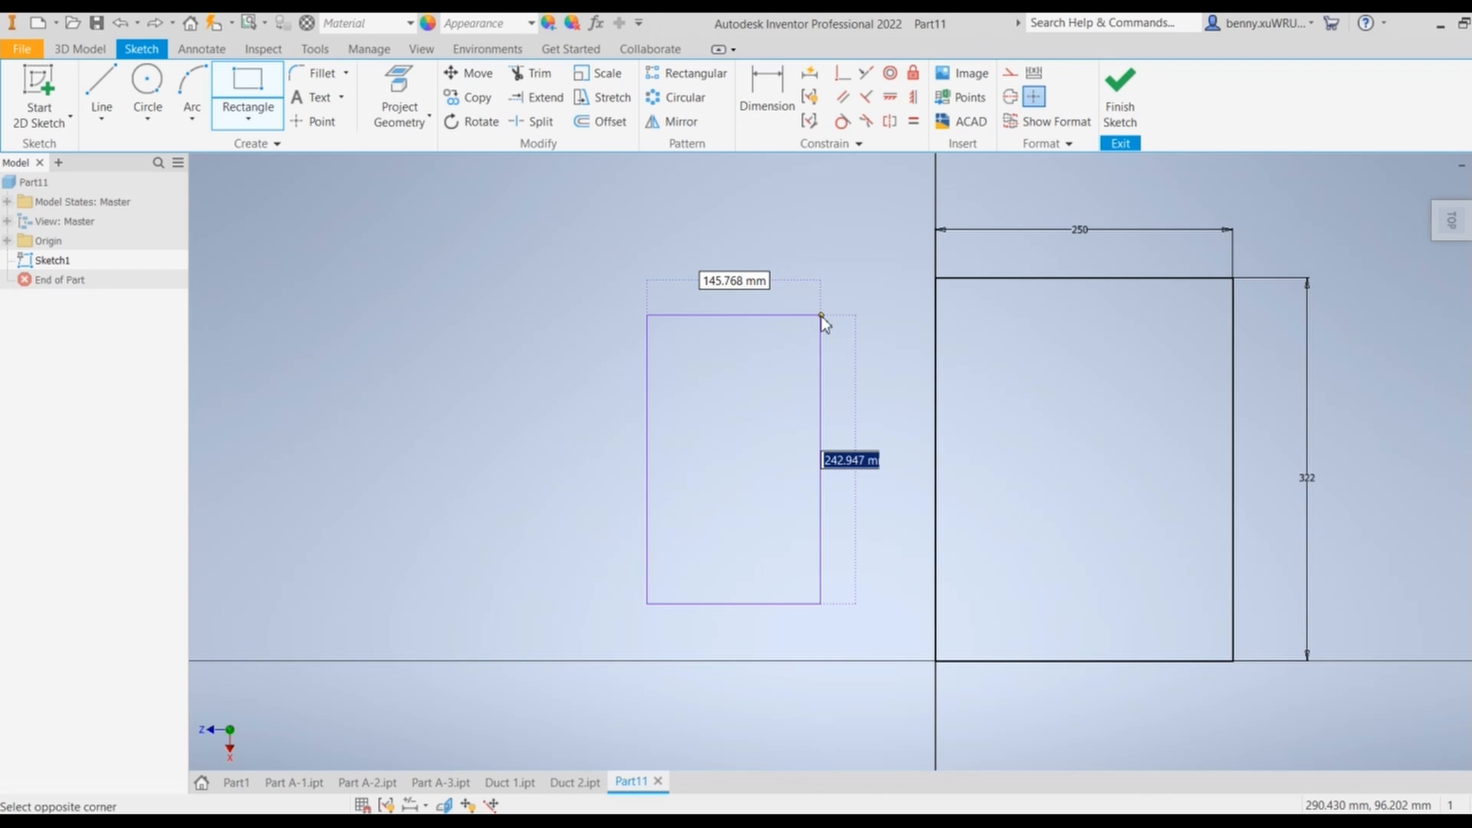
{"action": "type", "text": "217"}
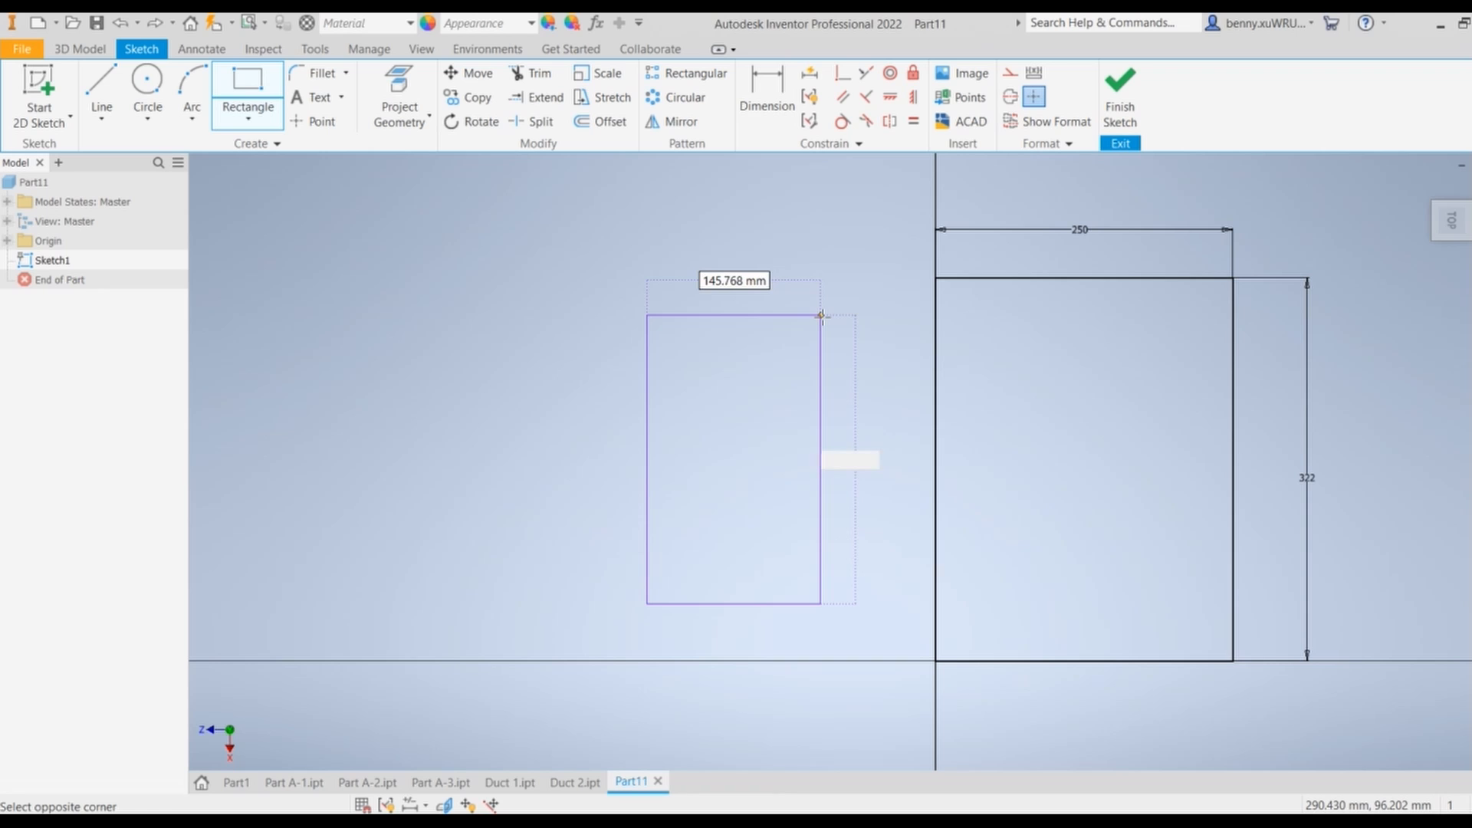
{"action": "key", "text": "Tab"}
{"action": "type", "text": "145"}
{"action": "key", "text": "Return"}
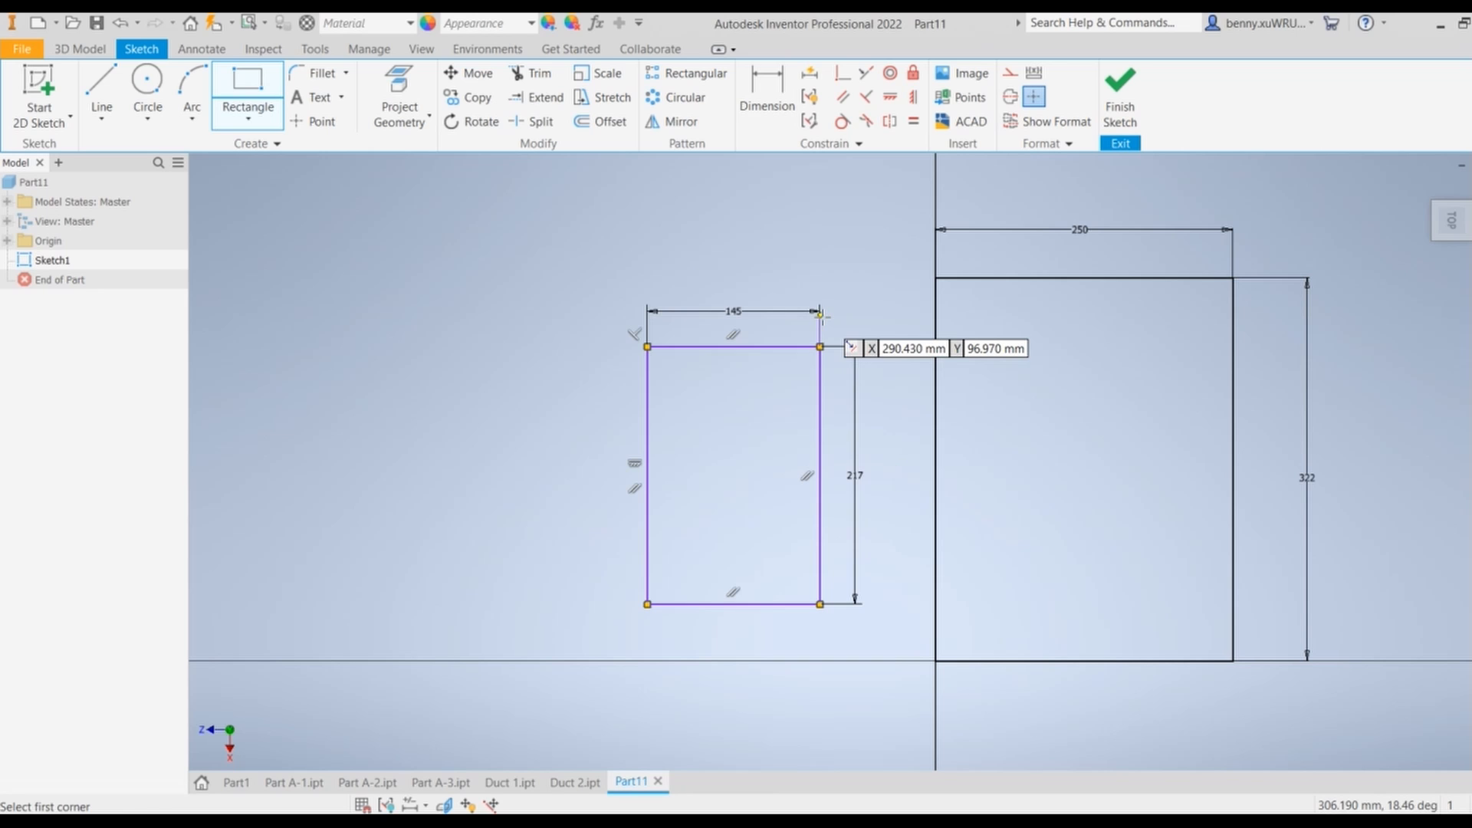
{"action": "right_click", "coordinate": [820, 286]}
{"action": "left_click", "coordinate": [889, 288]}
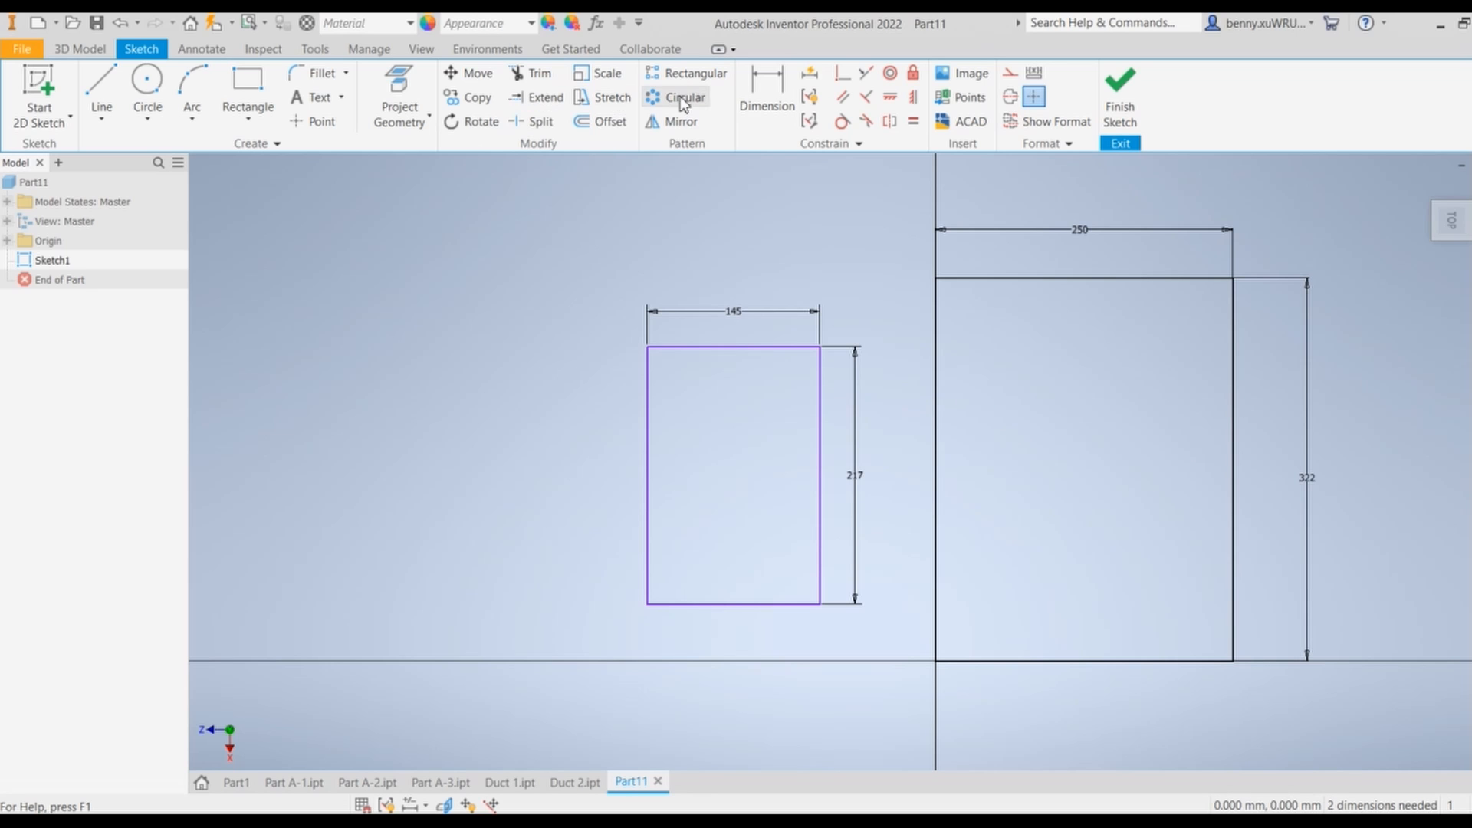
Draw a horizontal line between the side midpoints of the 217 by 145 mm rectangle and make it construction
{"action": "left_click", "coordinate": [102, 86]}
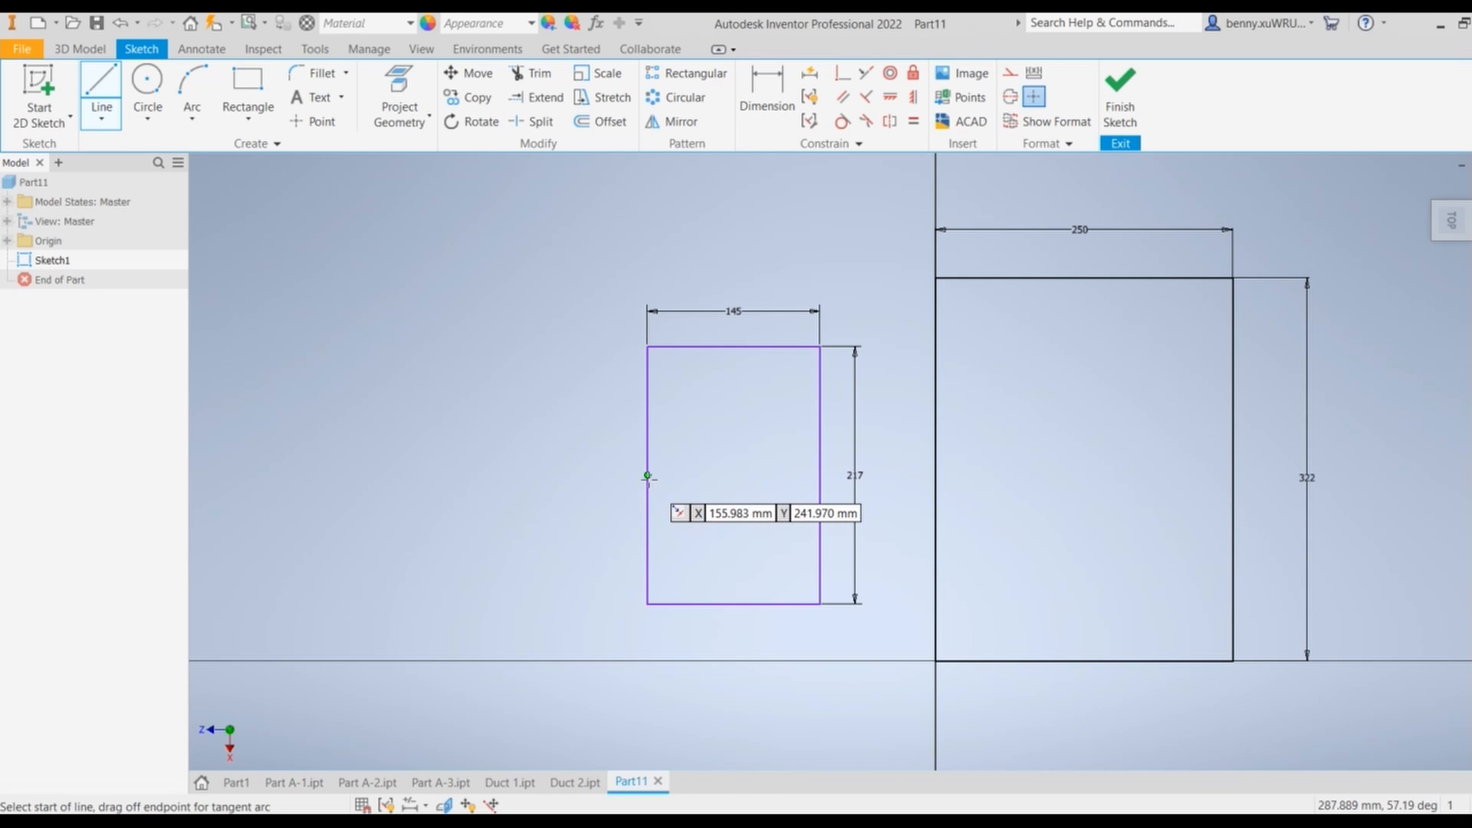
{"action": "left_click", "coordinate": [647, 476]}
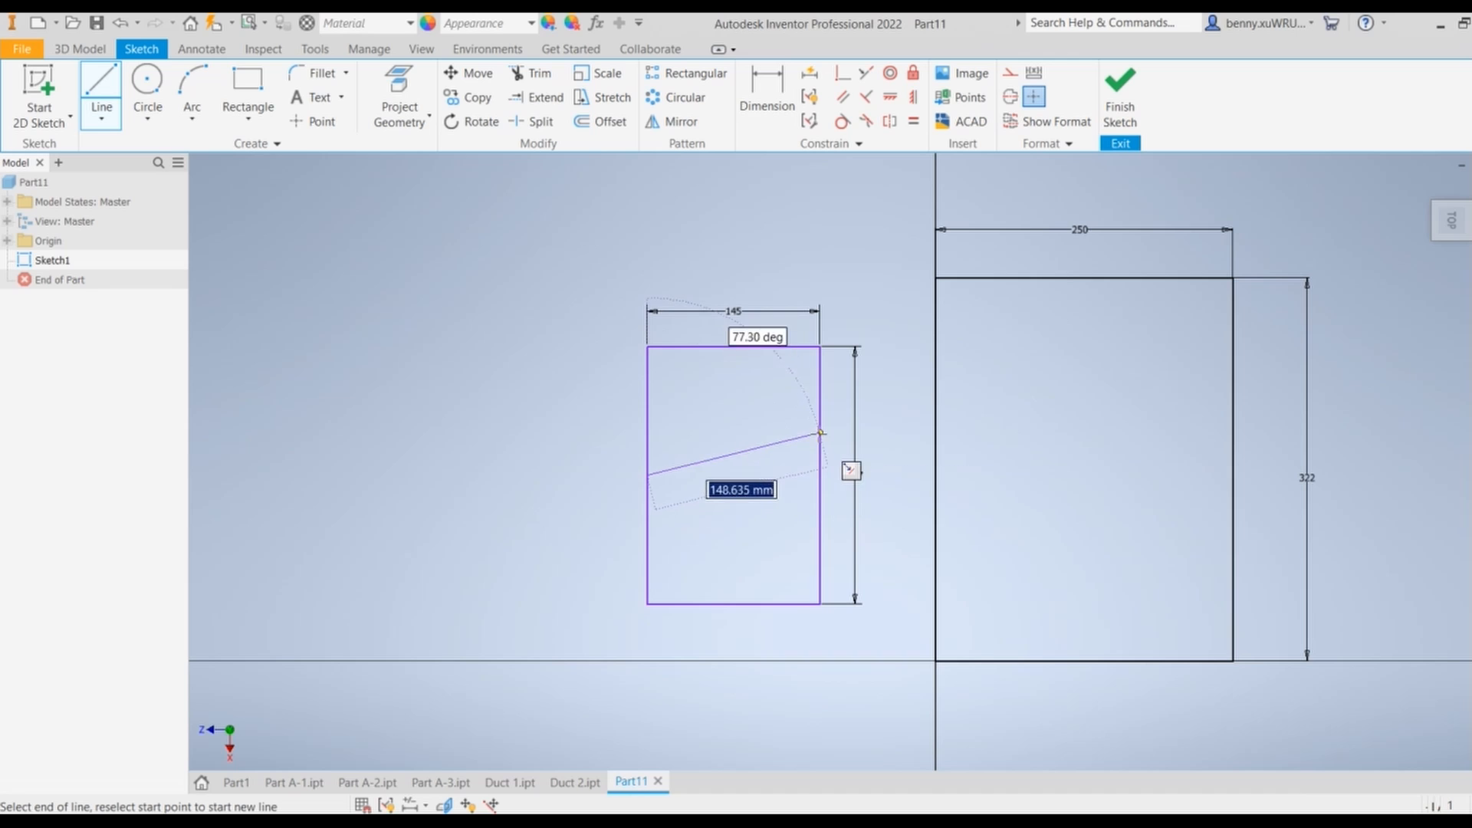
{"action": "double_click", "coordinate": [820, 475]}
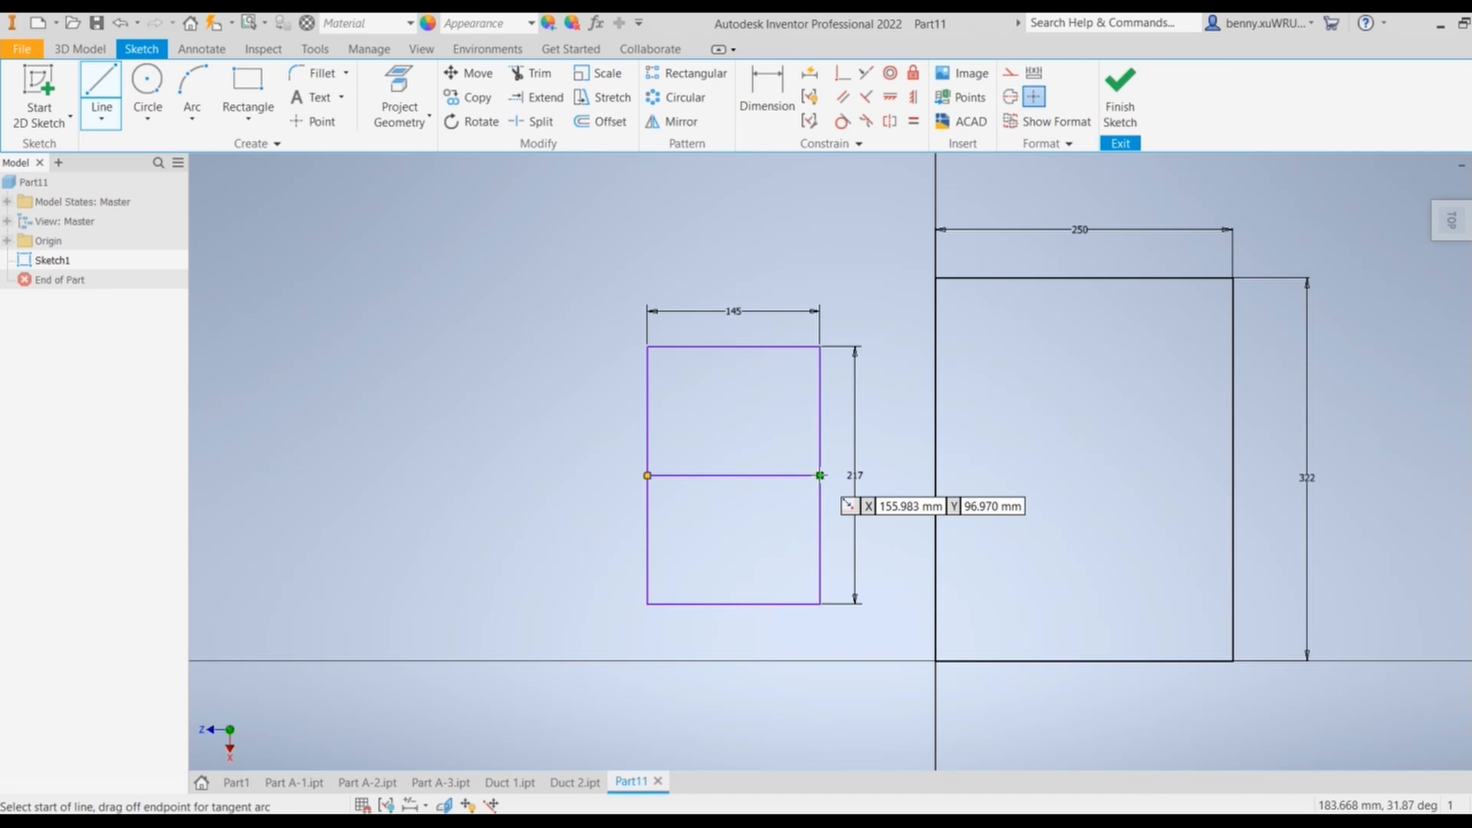
{"action": "right_click", "coordinate": [779, 499]}
{"action": "left_click", "coordinate": [853, 503]}
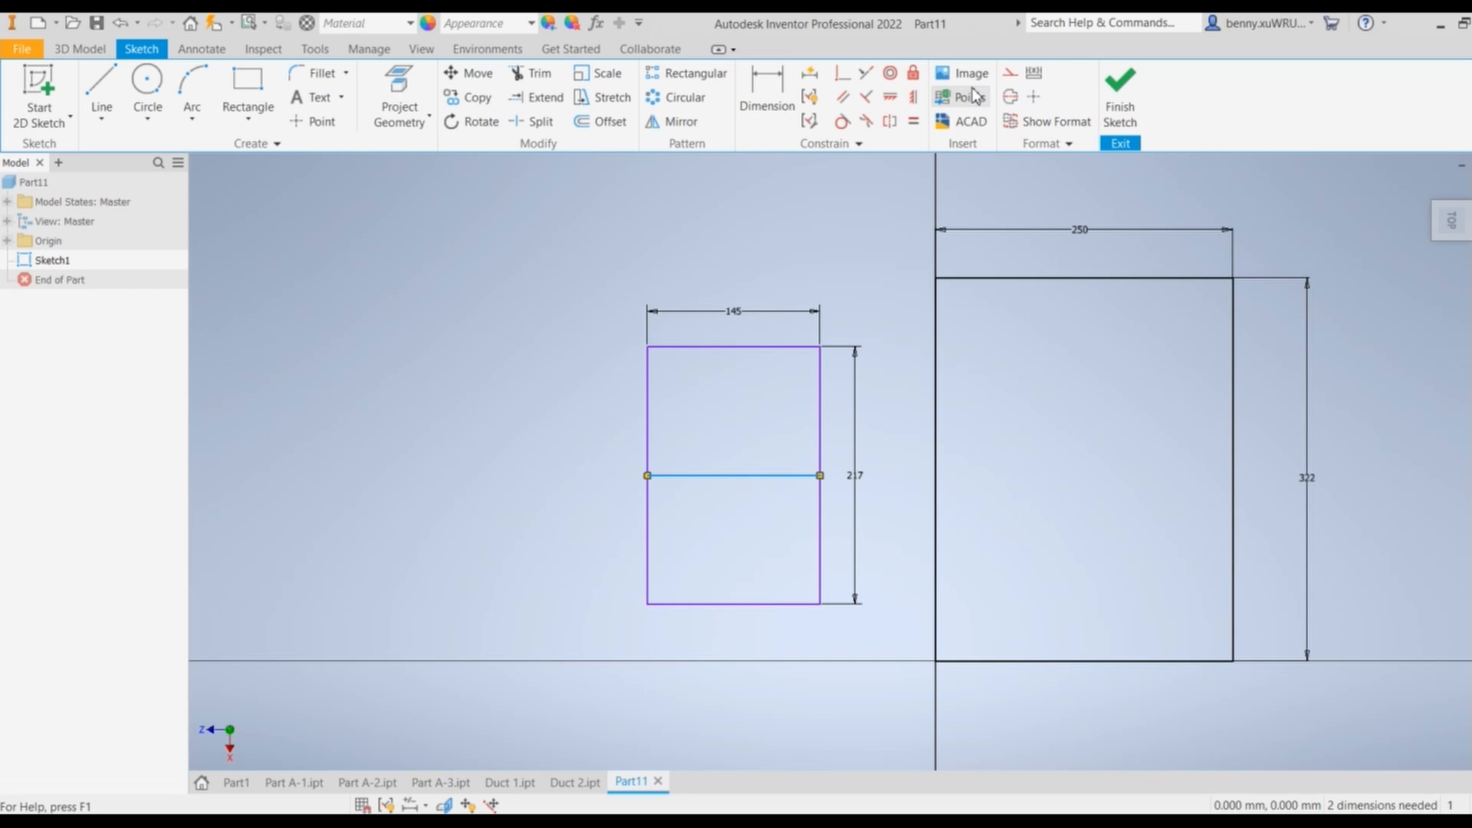
{"action": "left_click", "coordinate": [1009, 75]}
Draw a horizontal line between the side midpoints of the flange outline and convert it to construction geometry
{"action": "key", "text": "l"}
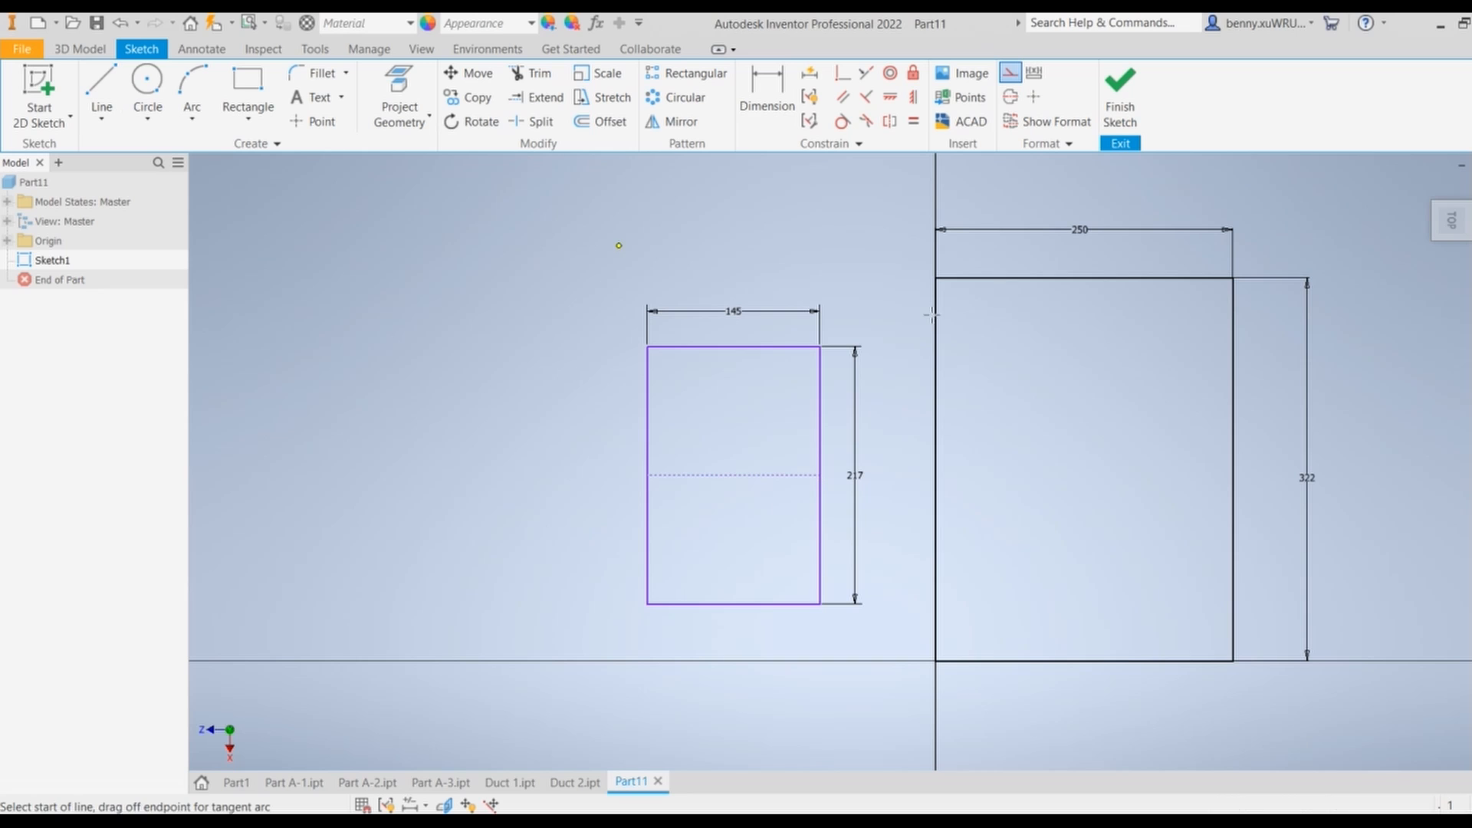
{"action": "left_click", "coordinate": [936, 469]}
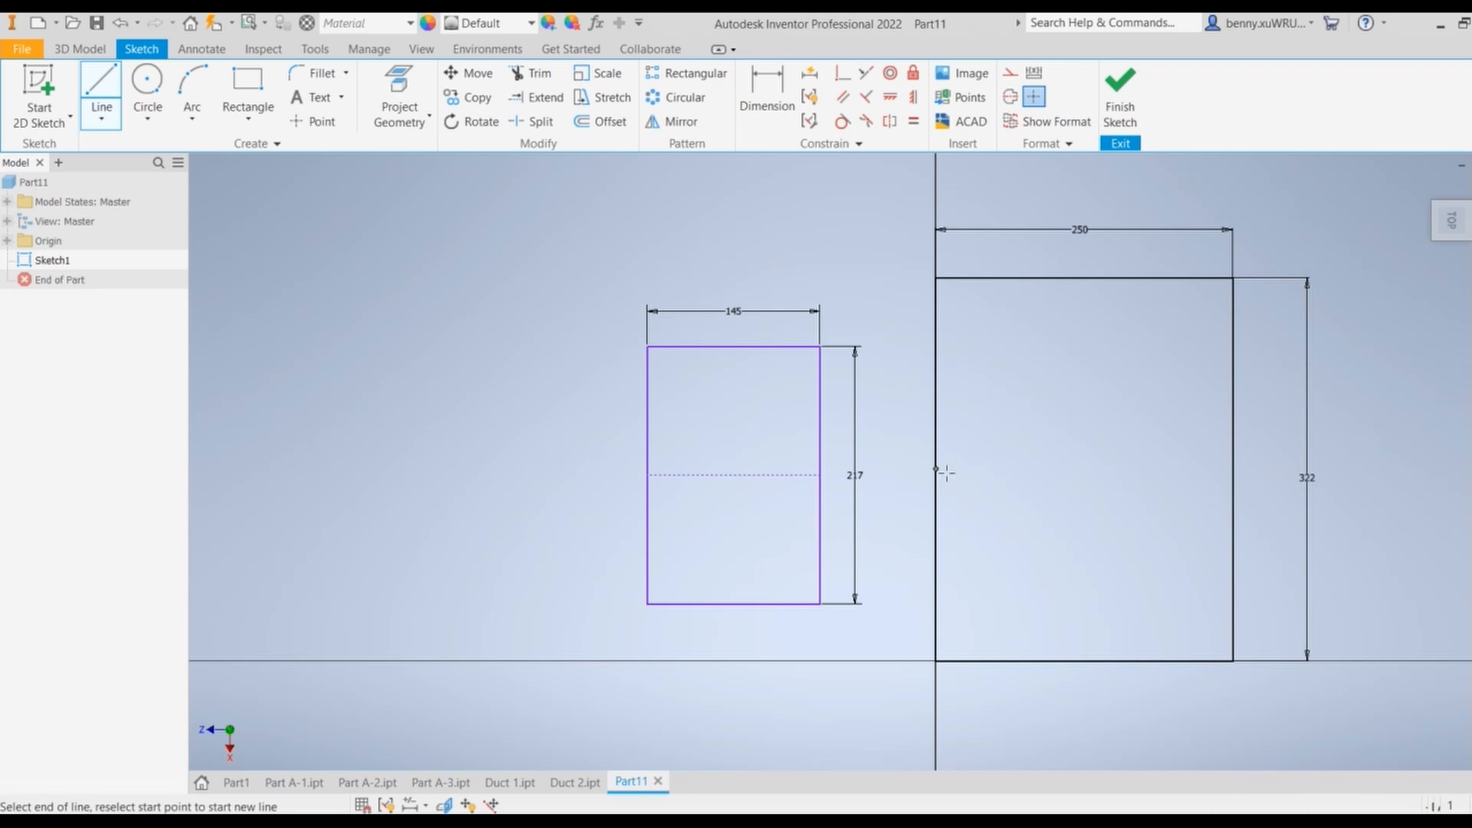
{"action": "double_click", "coordinate": [1232, 469]}
{"action": "right_click", "coordinate": [1191, 420]}
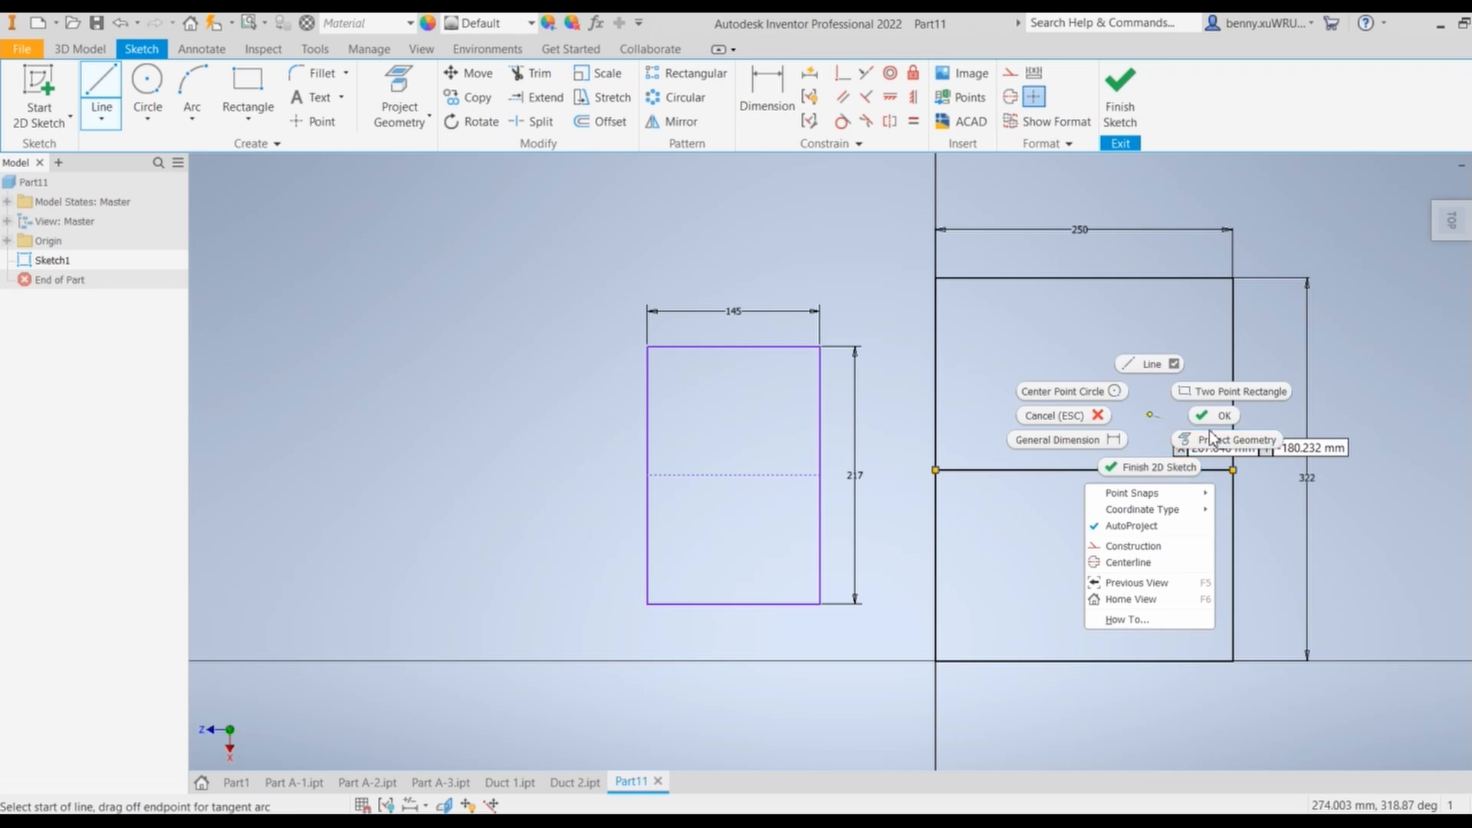
{"action": "left_click", "coordinate": [1219, 415]}
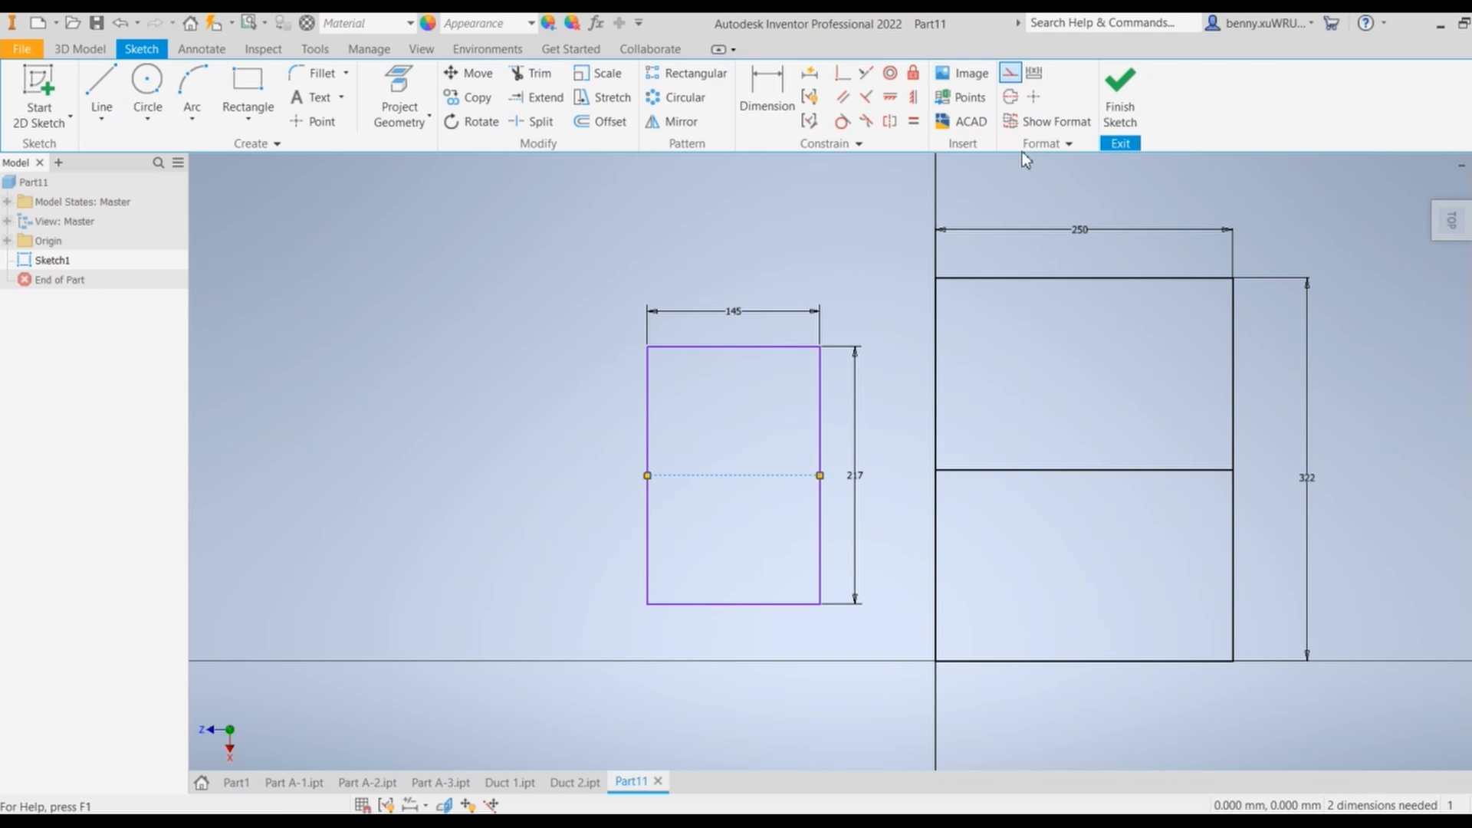
{"action": "left_click", "coordinate": [1056, 470]}
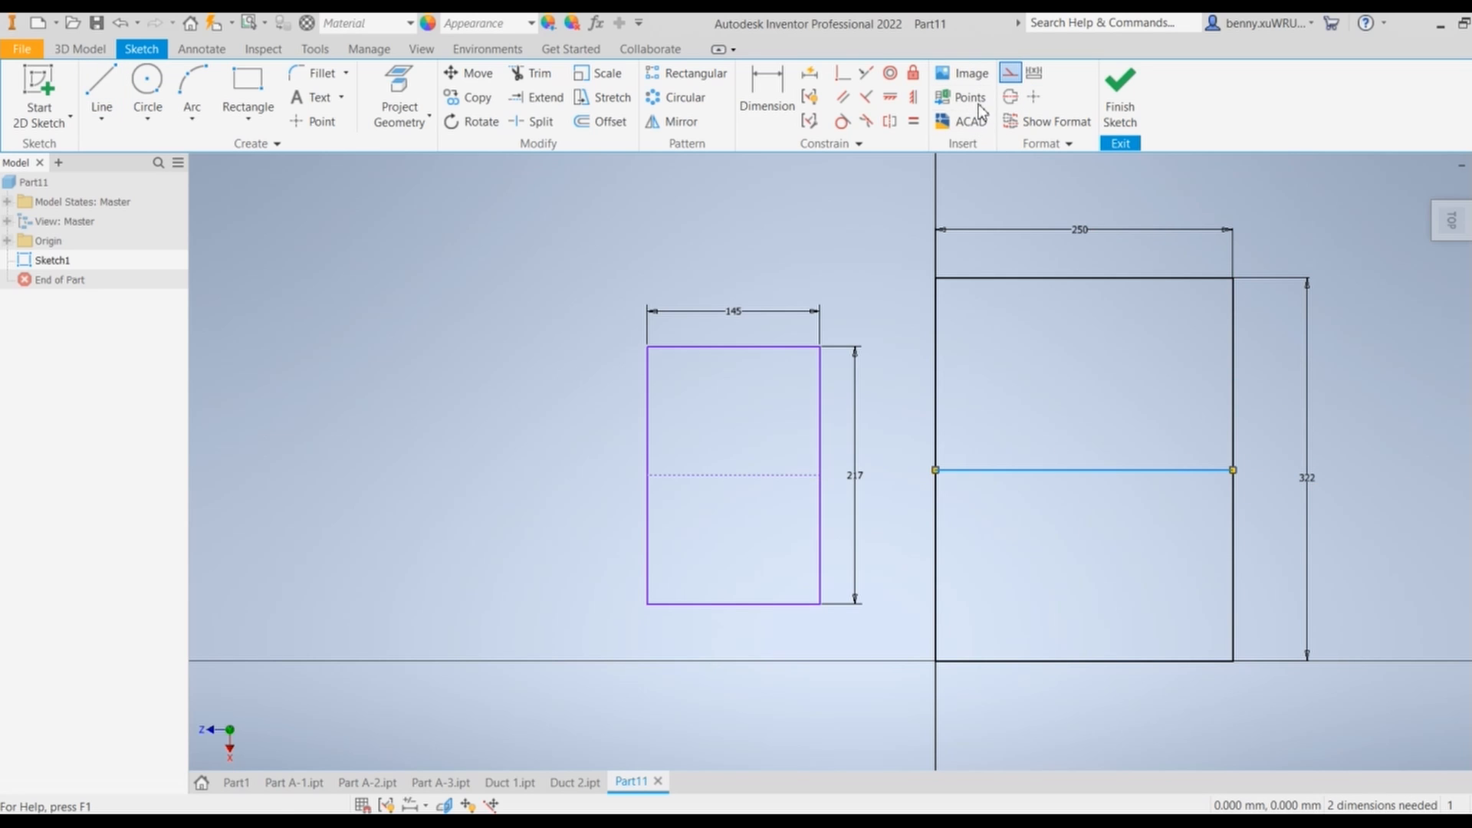
{"action": "left_click", "coordinate": [1010, 73]}
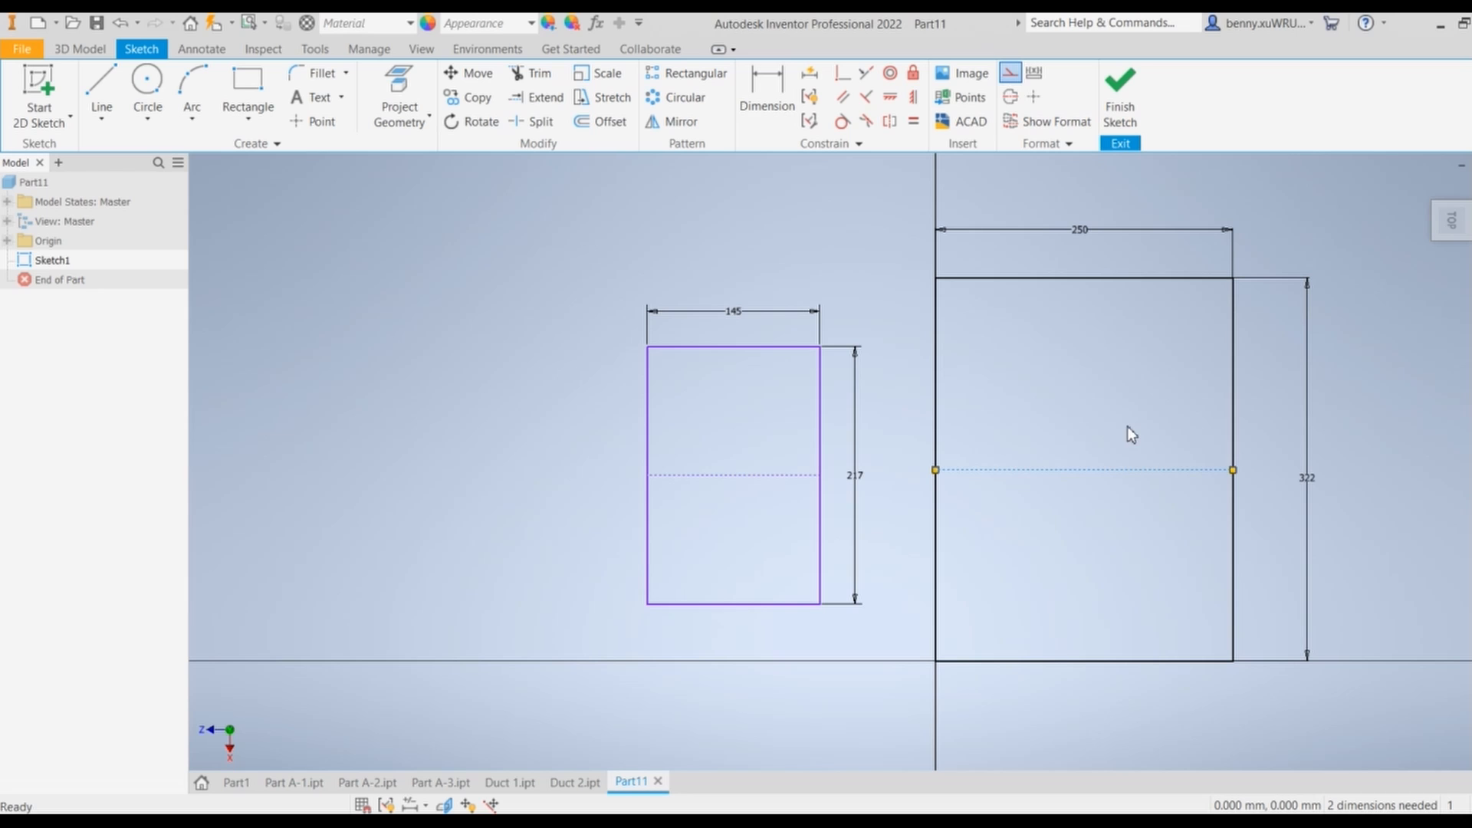
Centre the duct opening in the flange by making the midpoints of the two construction lines coincident
{"action": "left_click", "coordinate": [843, 73]}
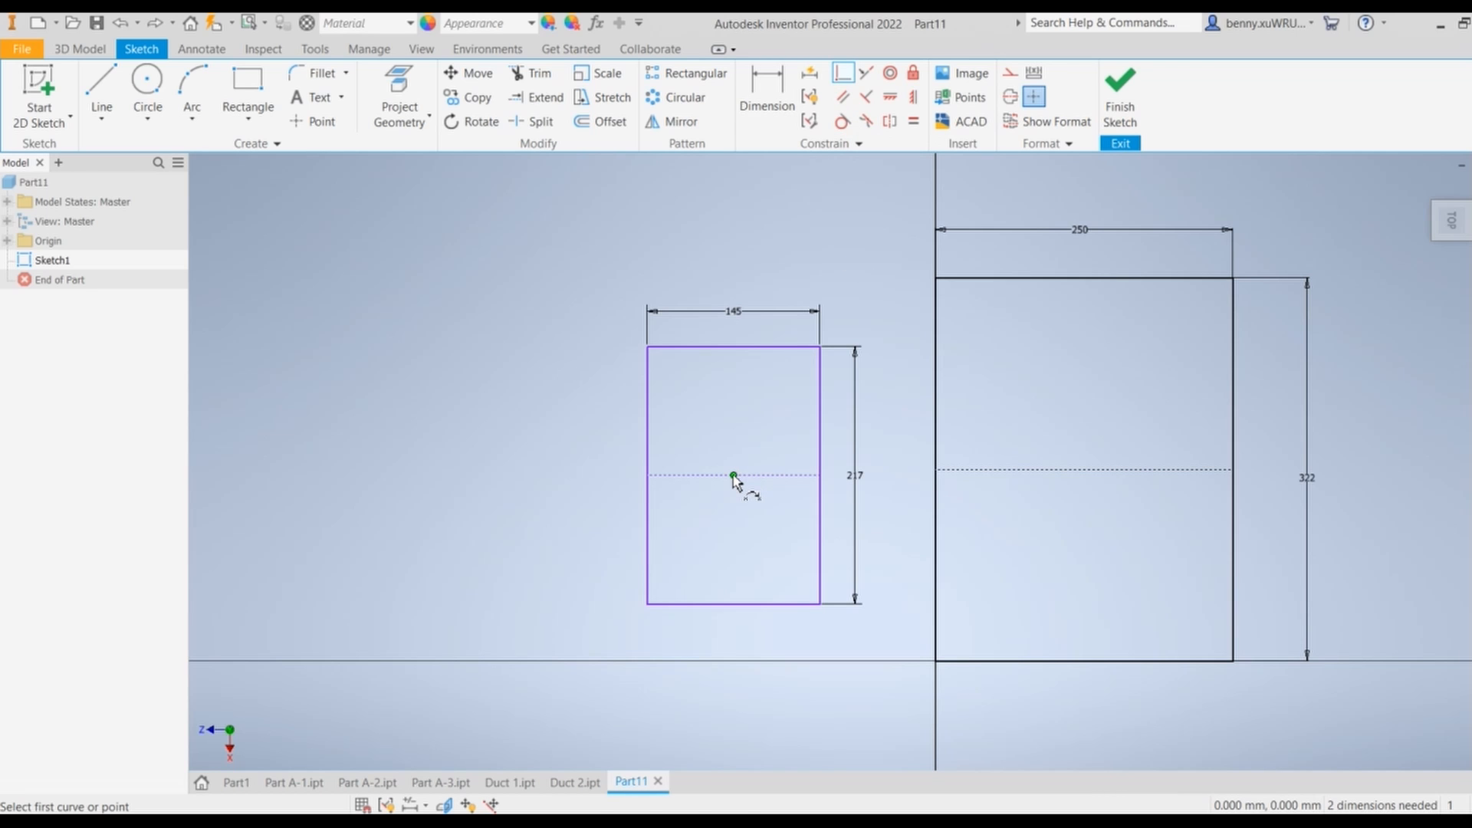
{"action": "left_click", "coordinate": [734, 476]}
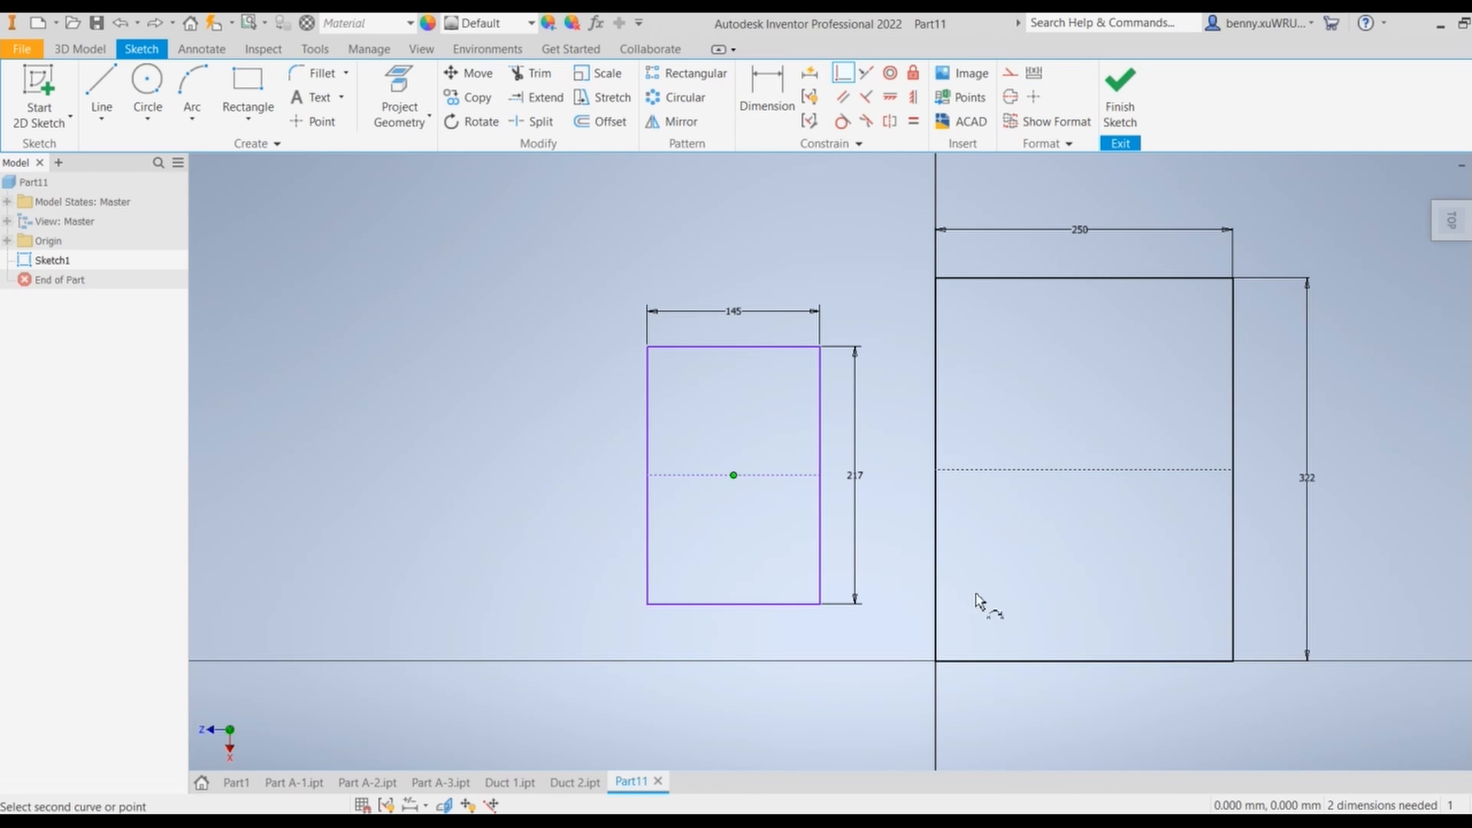
{"action": "left_click", "coordinate": [1084, 469]}
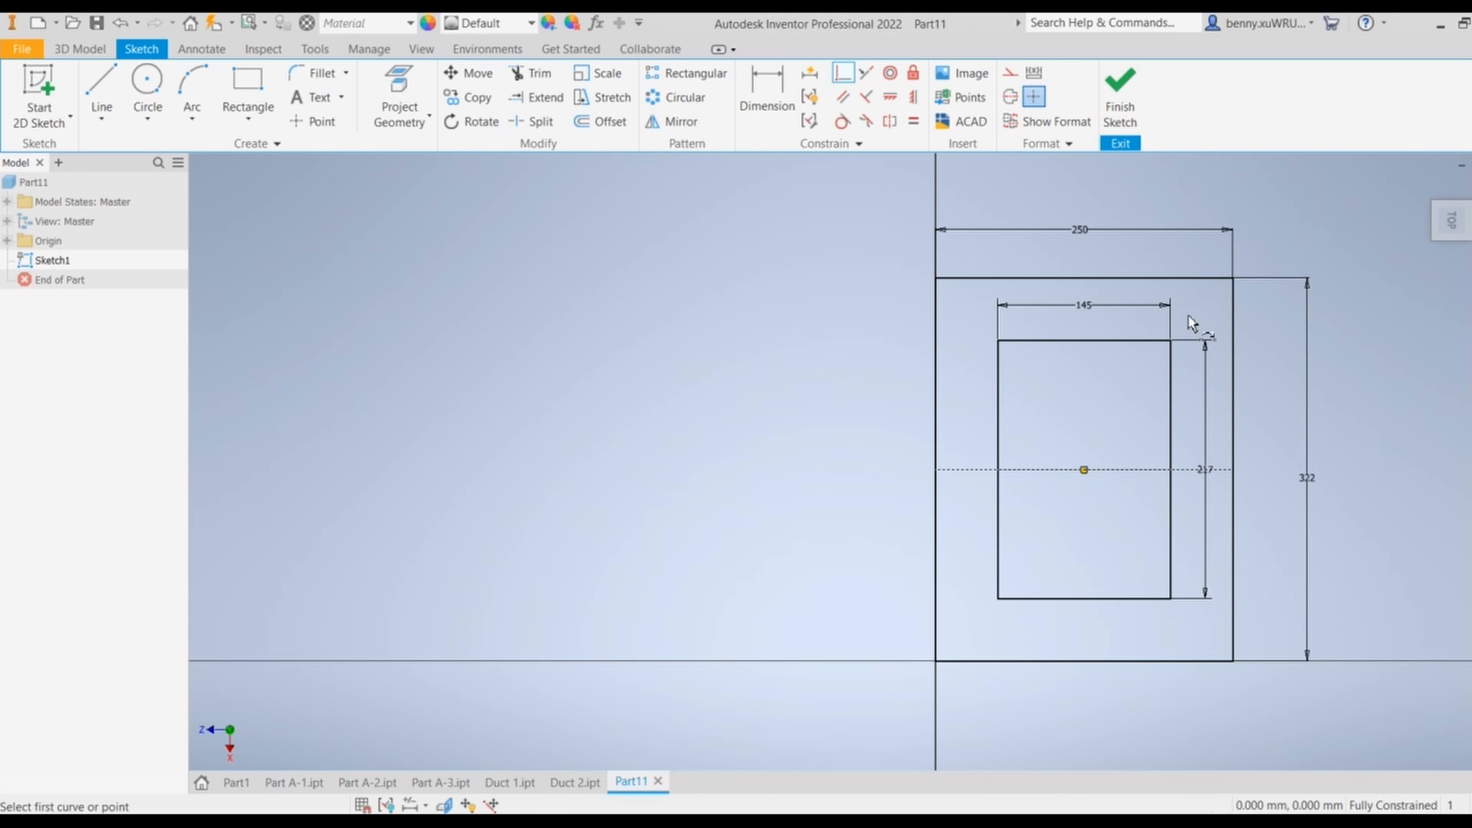
{"action": "key", "text": "Escape"}
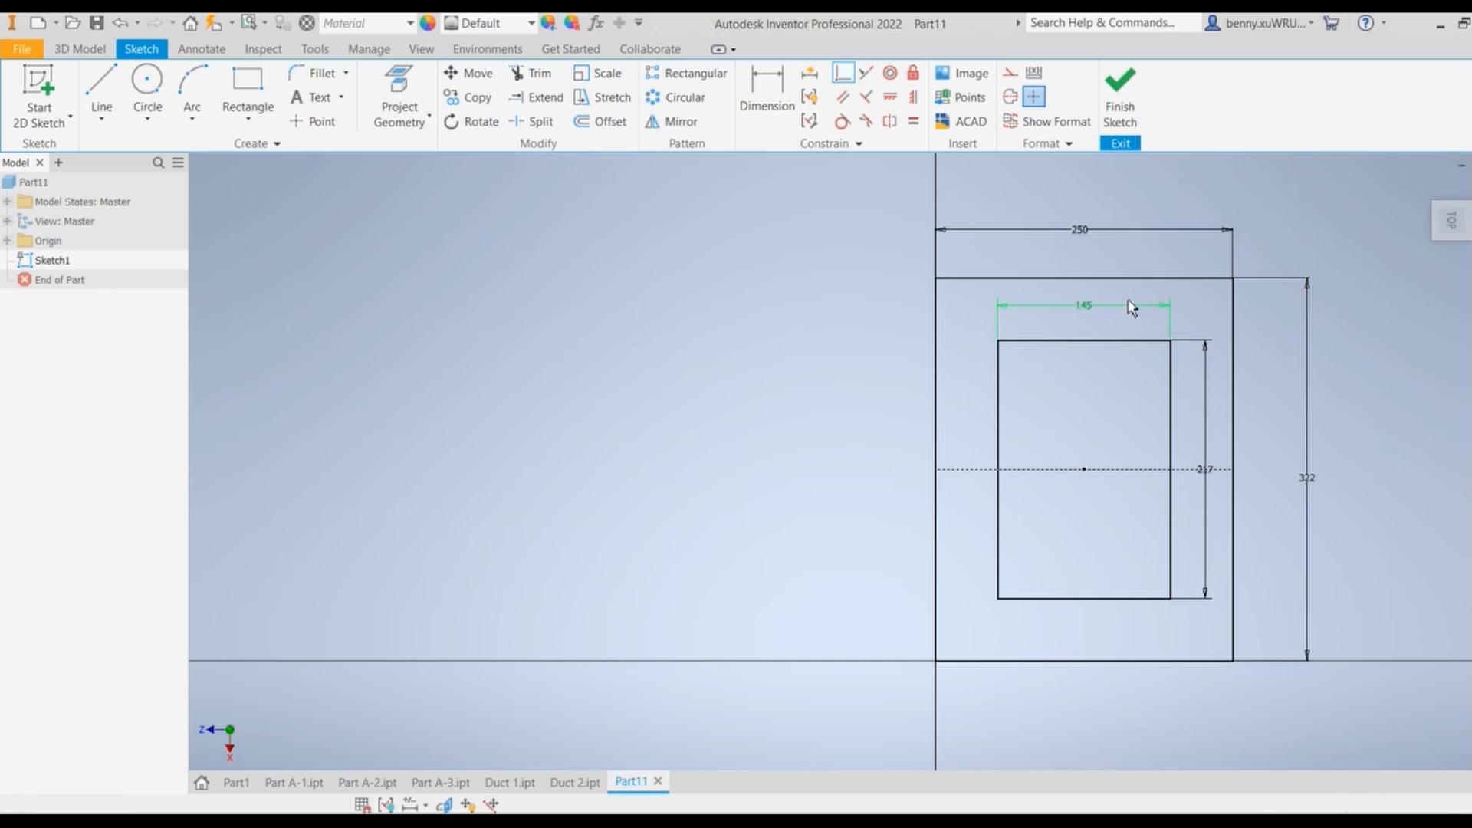
Delete the 145, 217, 322 and 250 mm dimensions from the two rectangles
{"action": "left_click", "coordinate": [1123, 306]}
{"action": "key", "text": "Delete"}
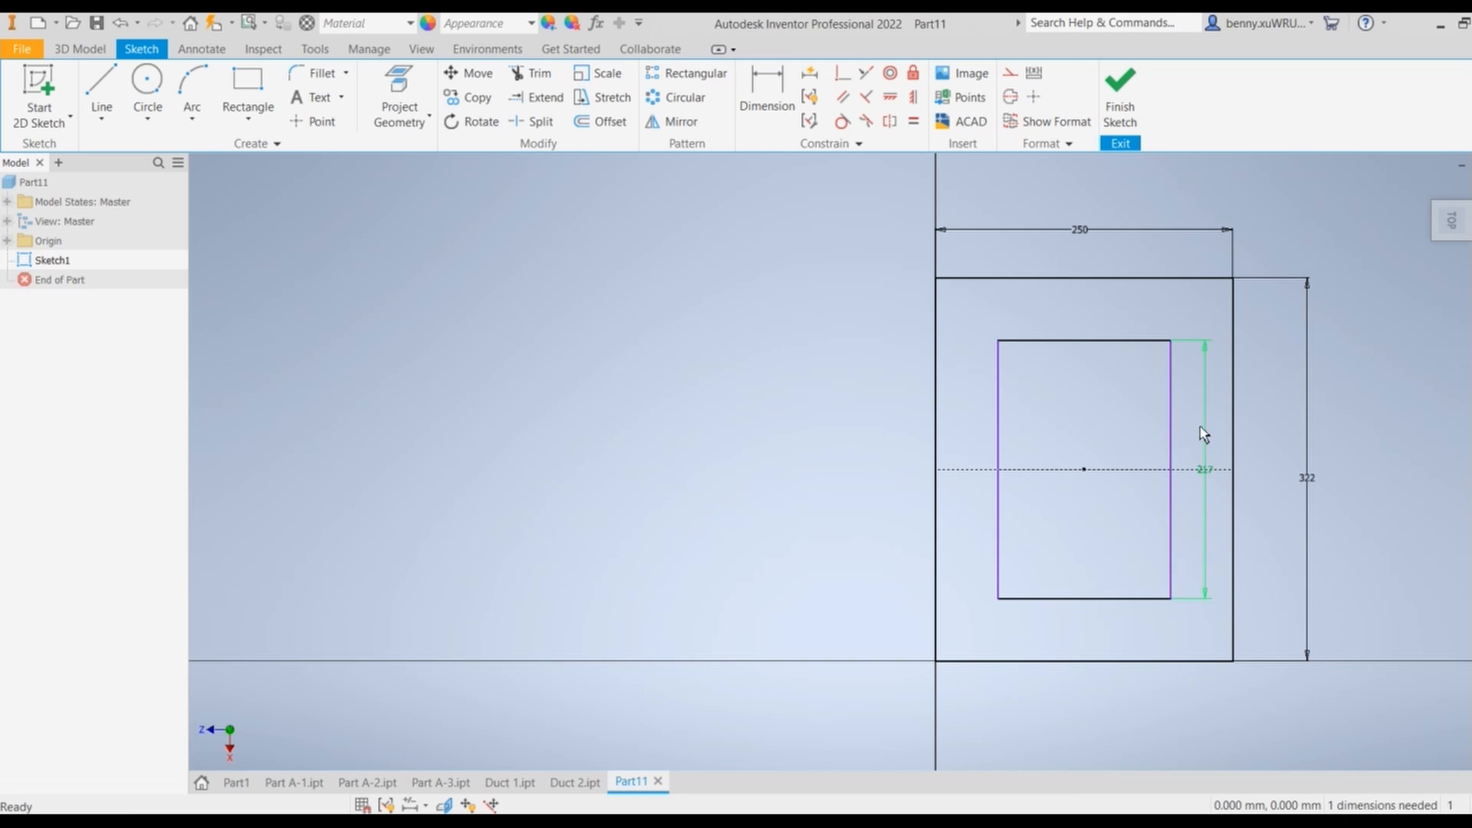
{"action": "left_click", "coordinate": [1206, 429]}
{"action": "key", "text": "Delete"}
{"action": "left_click", "coordinate": [1323, 475]}
{"action": "key", "text": "Delete"}
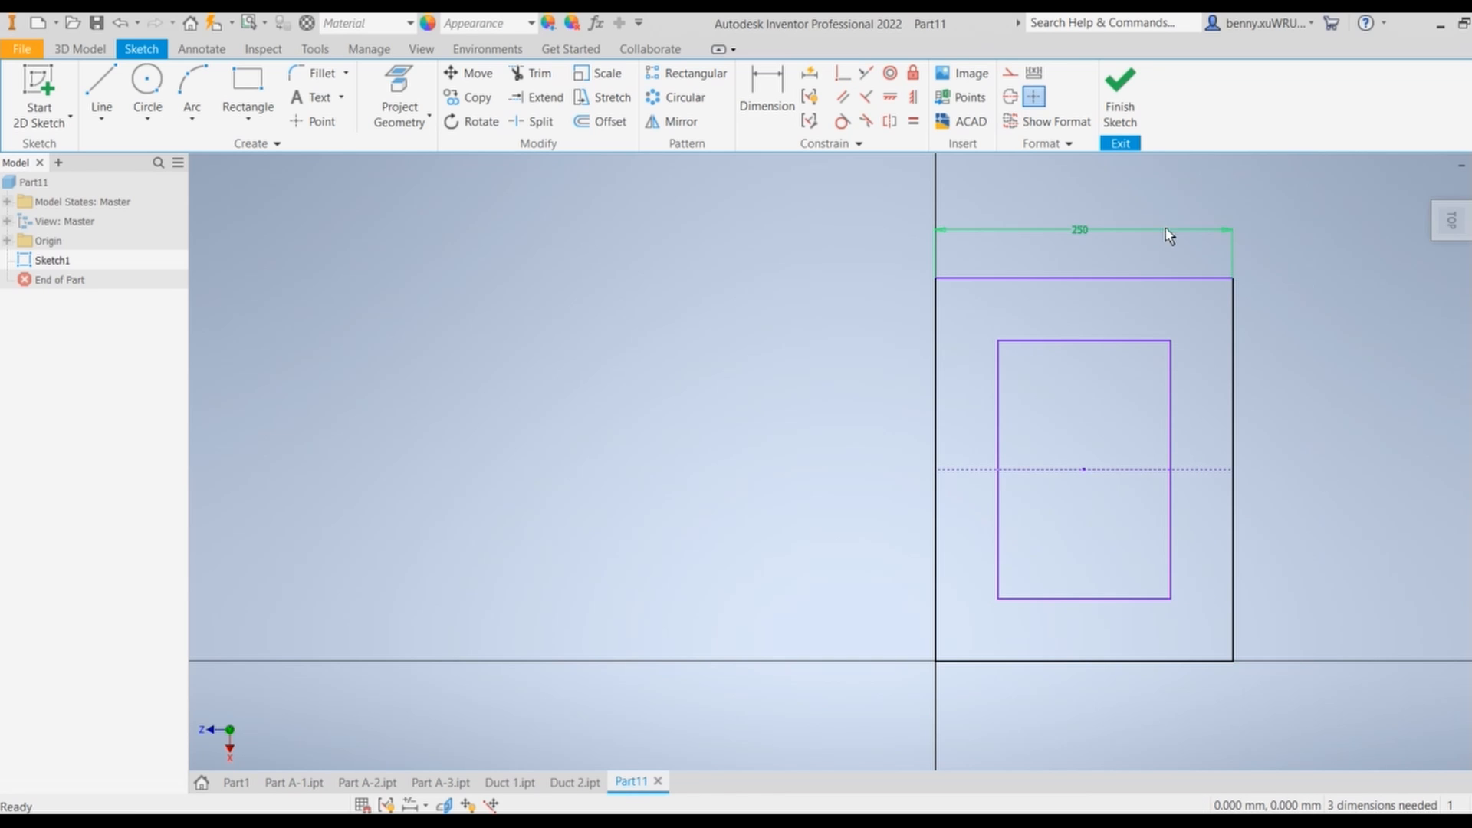
{"action": "left_click", "coordinate": [1159, 230]}
{"action": "key", "text": "Delete"}
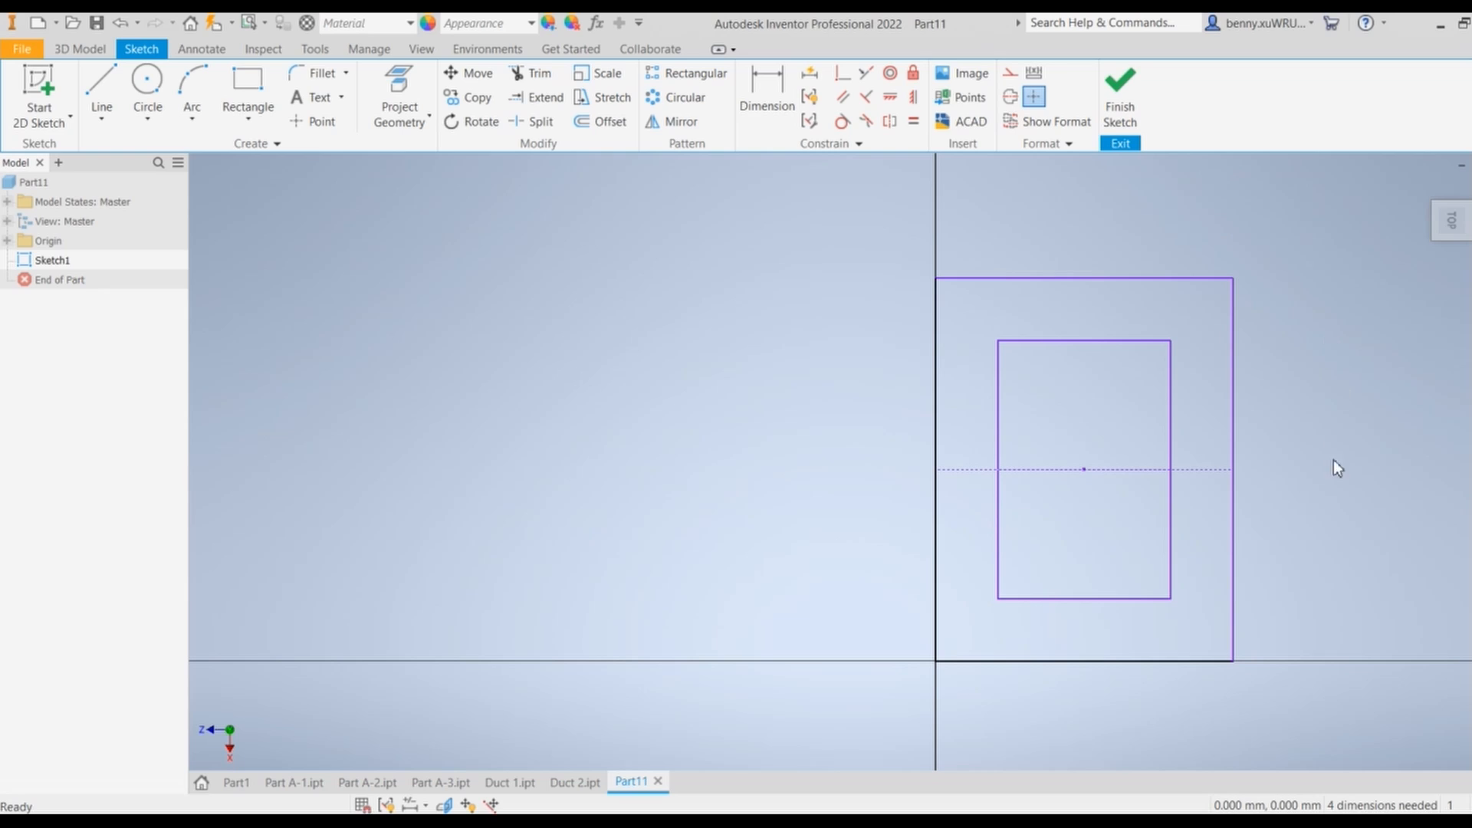
Check the hole size in the worksheet's flange detail and draw a 12 mm diameter circle between the duct opening and the flange's right edge
{"action": "key", "text": "alt+Tab"}
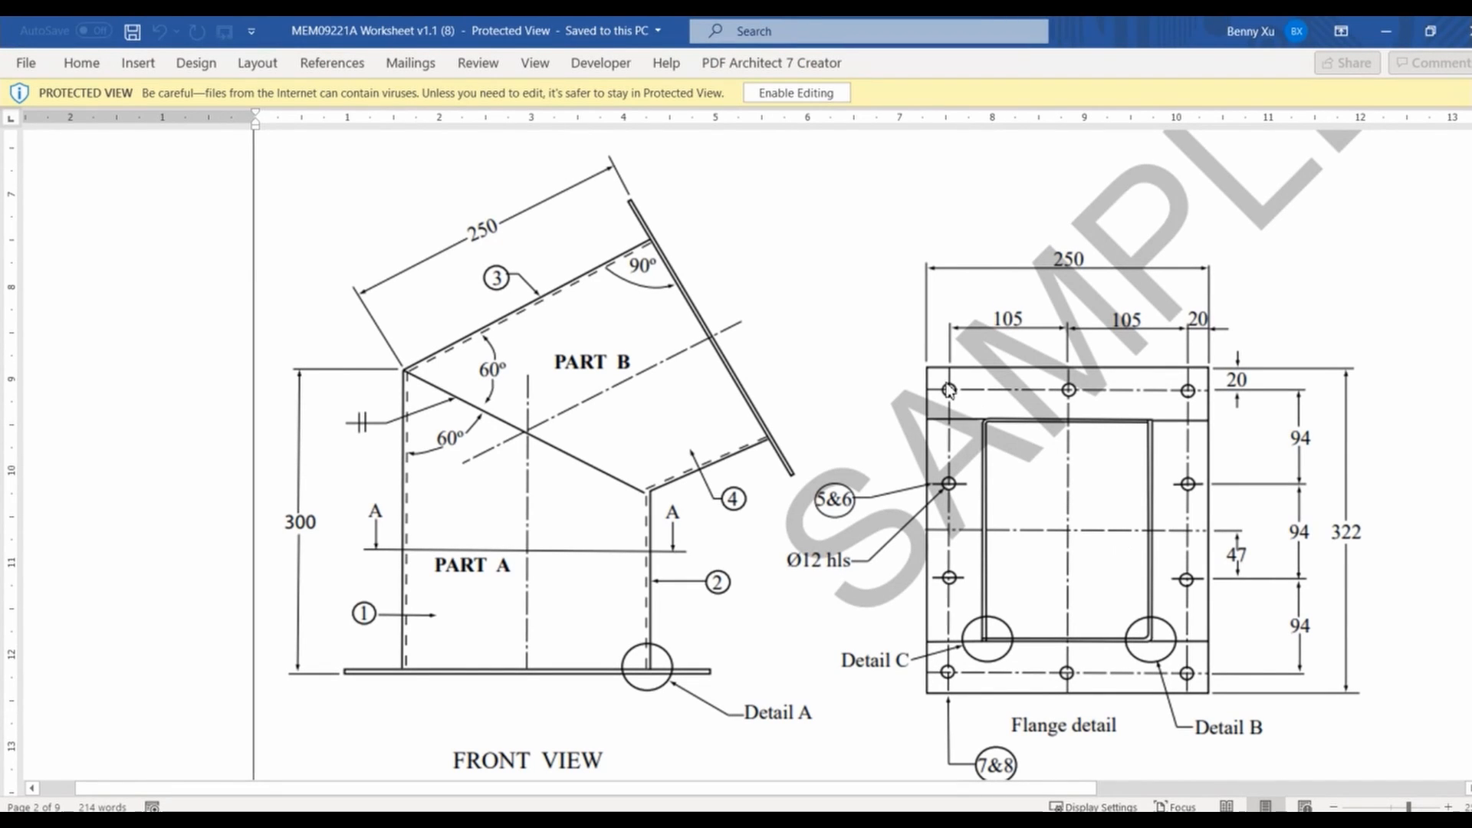
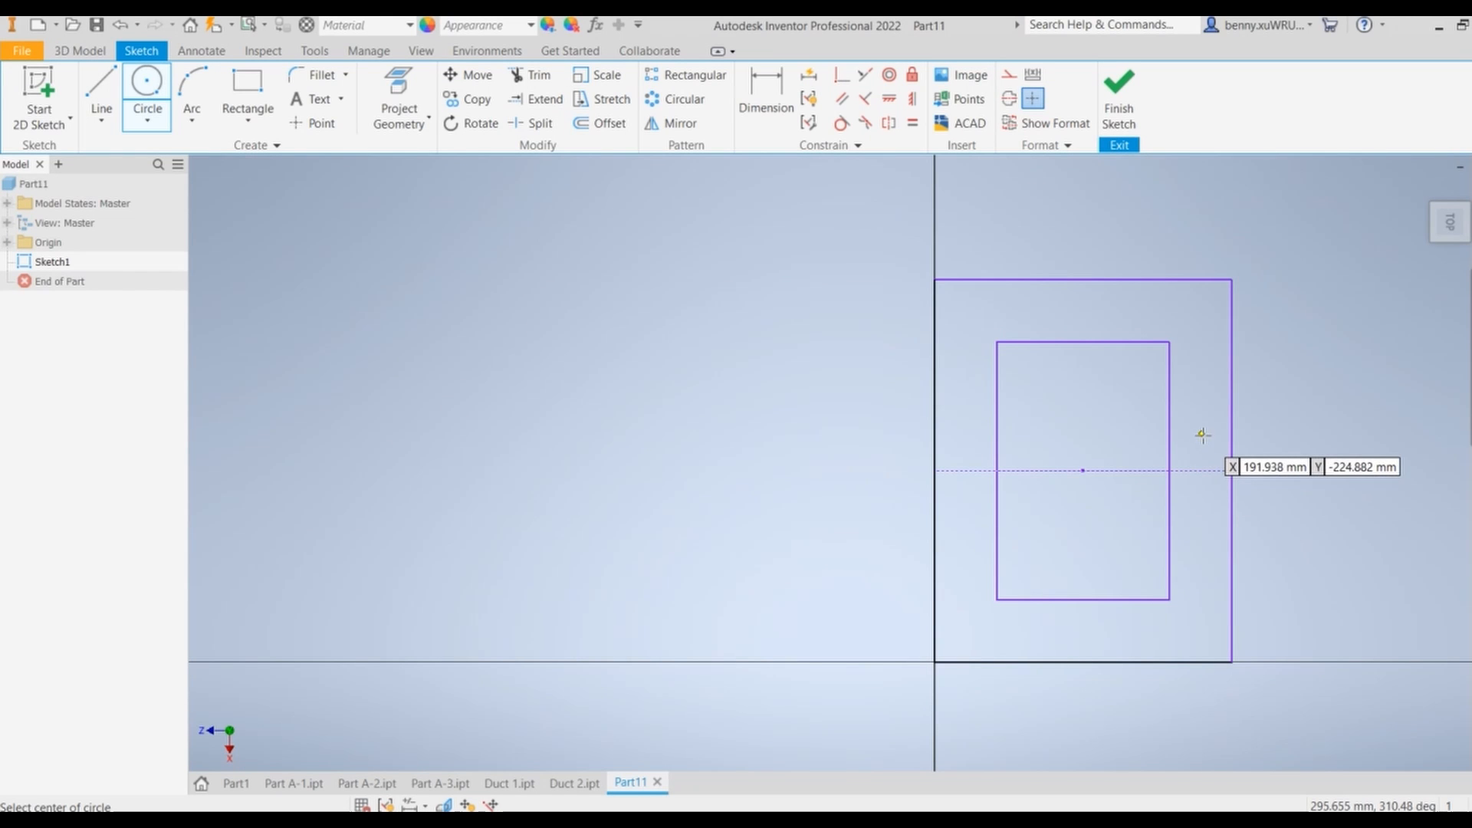
{"action": "left_click", "coordinate": [1201, 436]}
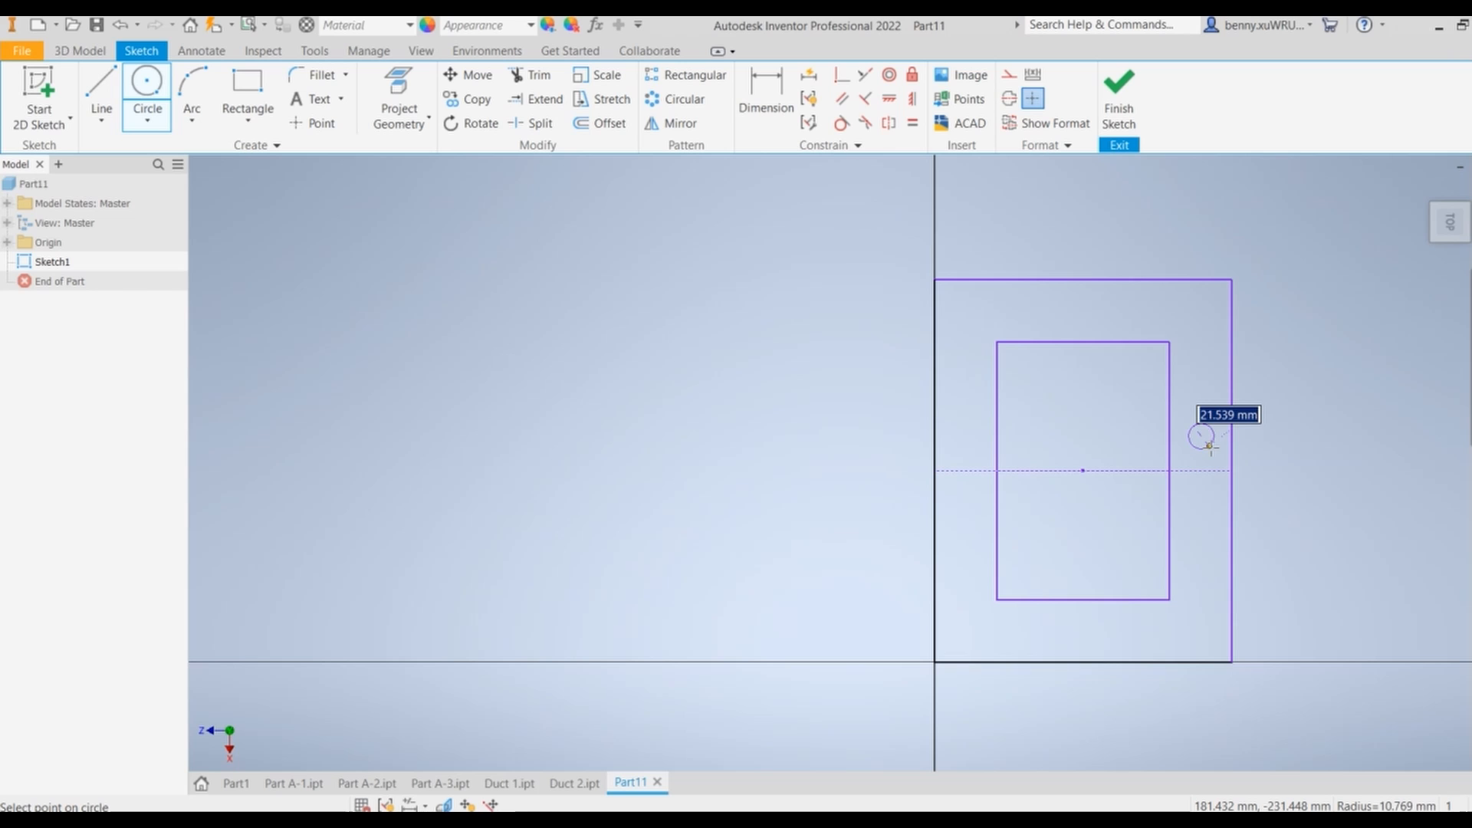
{"action": "type", "text": "12"}
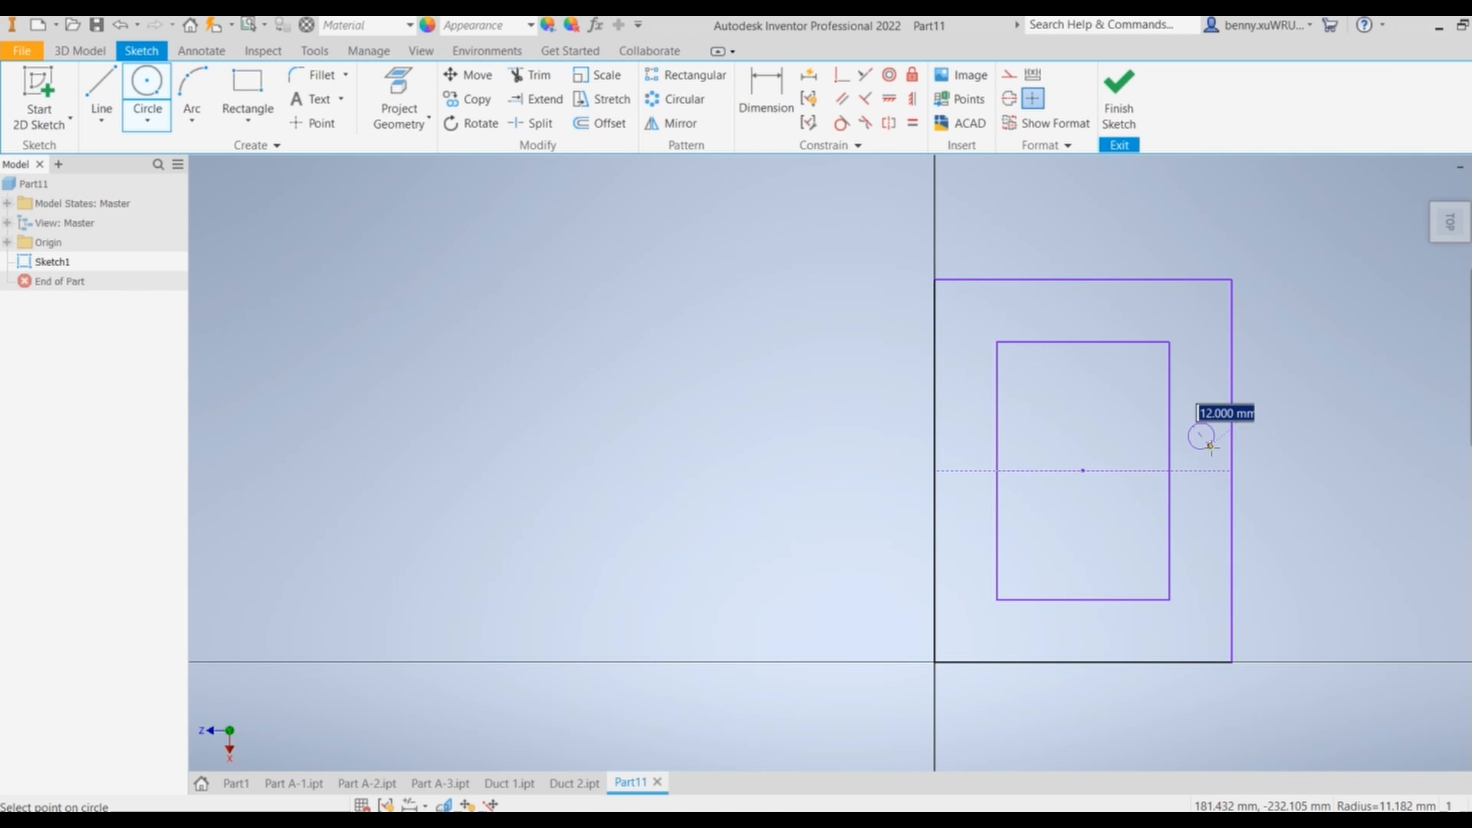
{"action": "key", "text": "Return"}
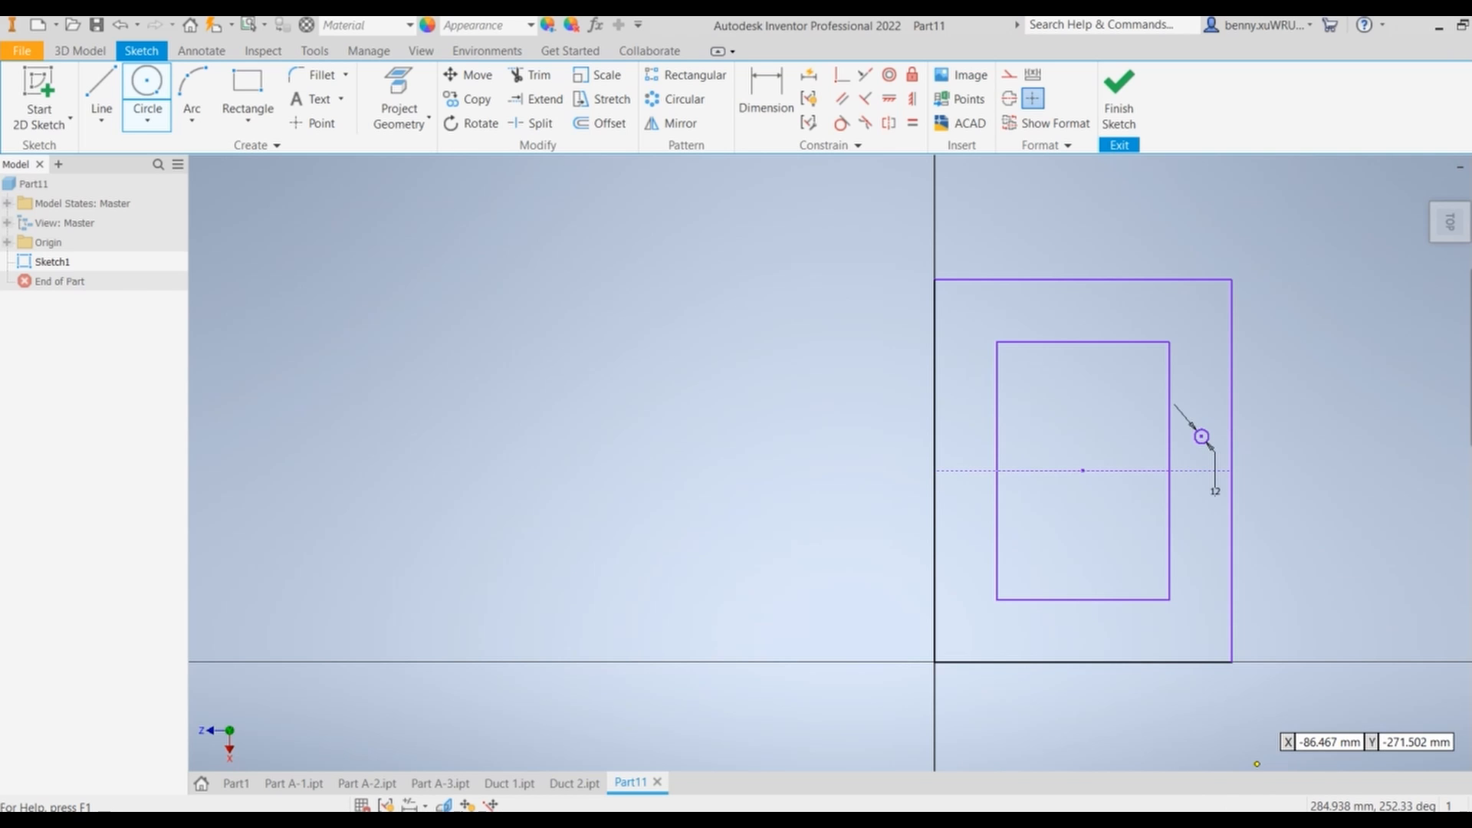
Draw a full-height vertical line 20 mm inside the flange's right edge, following the worksheet, and convert it to construction geometry
{"action": "left_click", "coordinate": [1315, 821]}
{"action": "left_click", "coordinate": [1346, 738]}
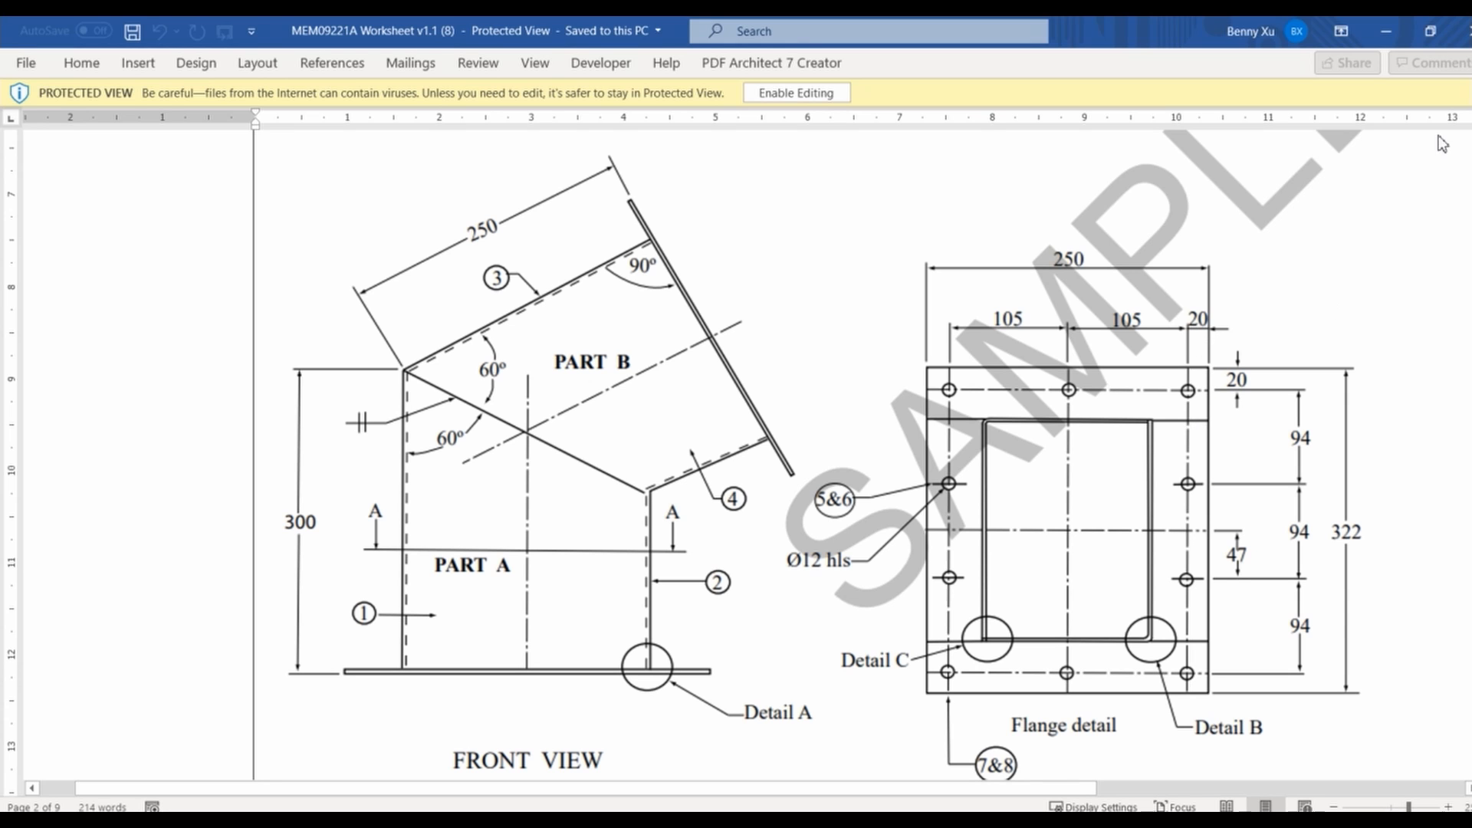
{"action": "left_click", "coordinate": [1386, 34]}
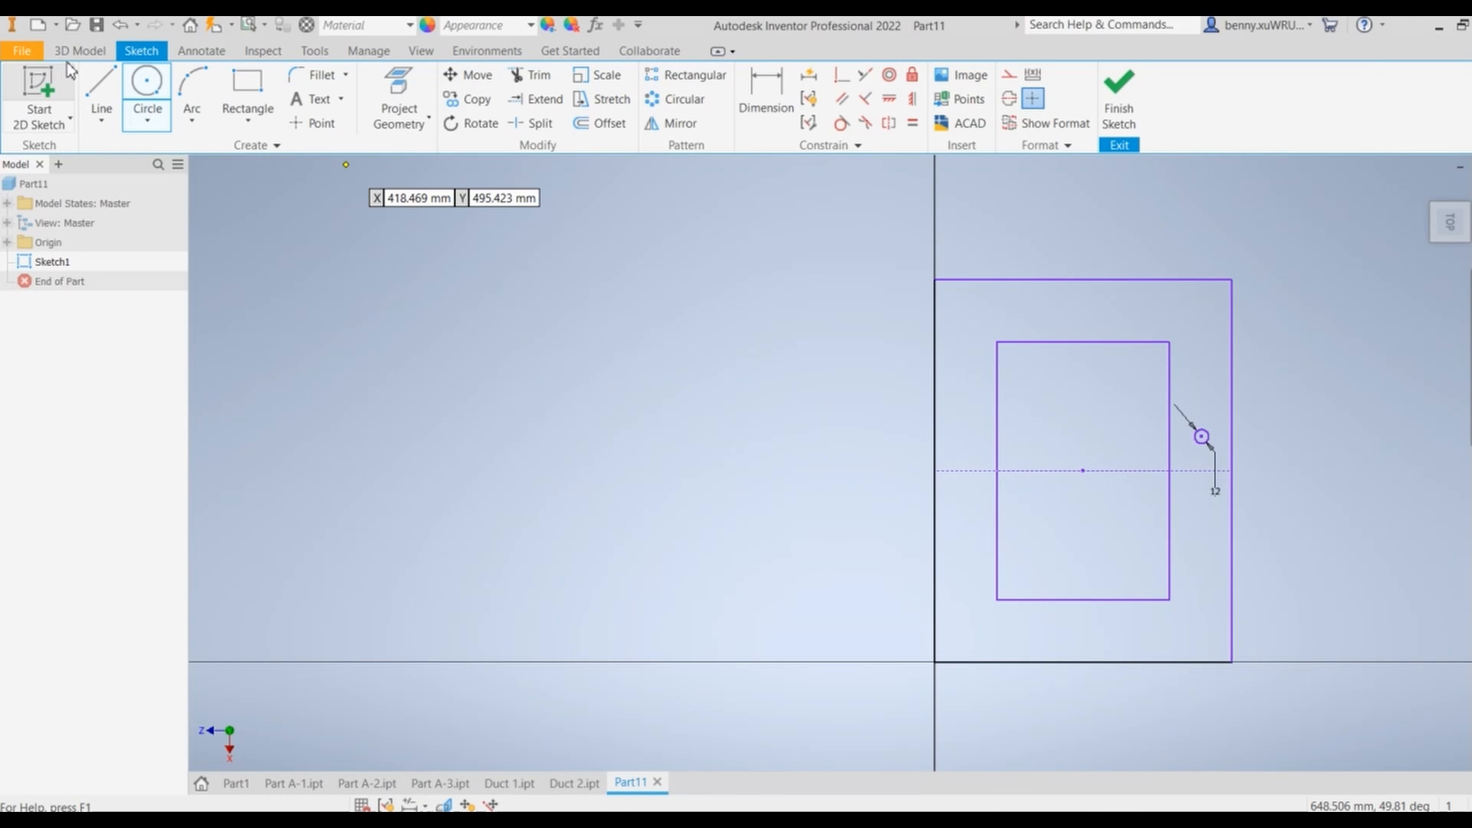
{"action": "left_click", "coordinate": [102, 86]}
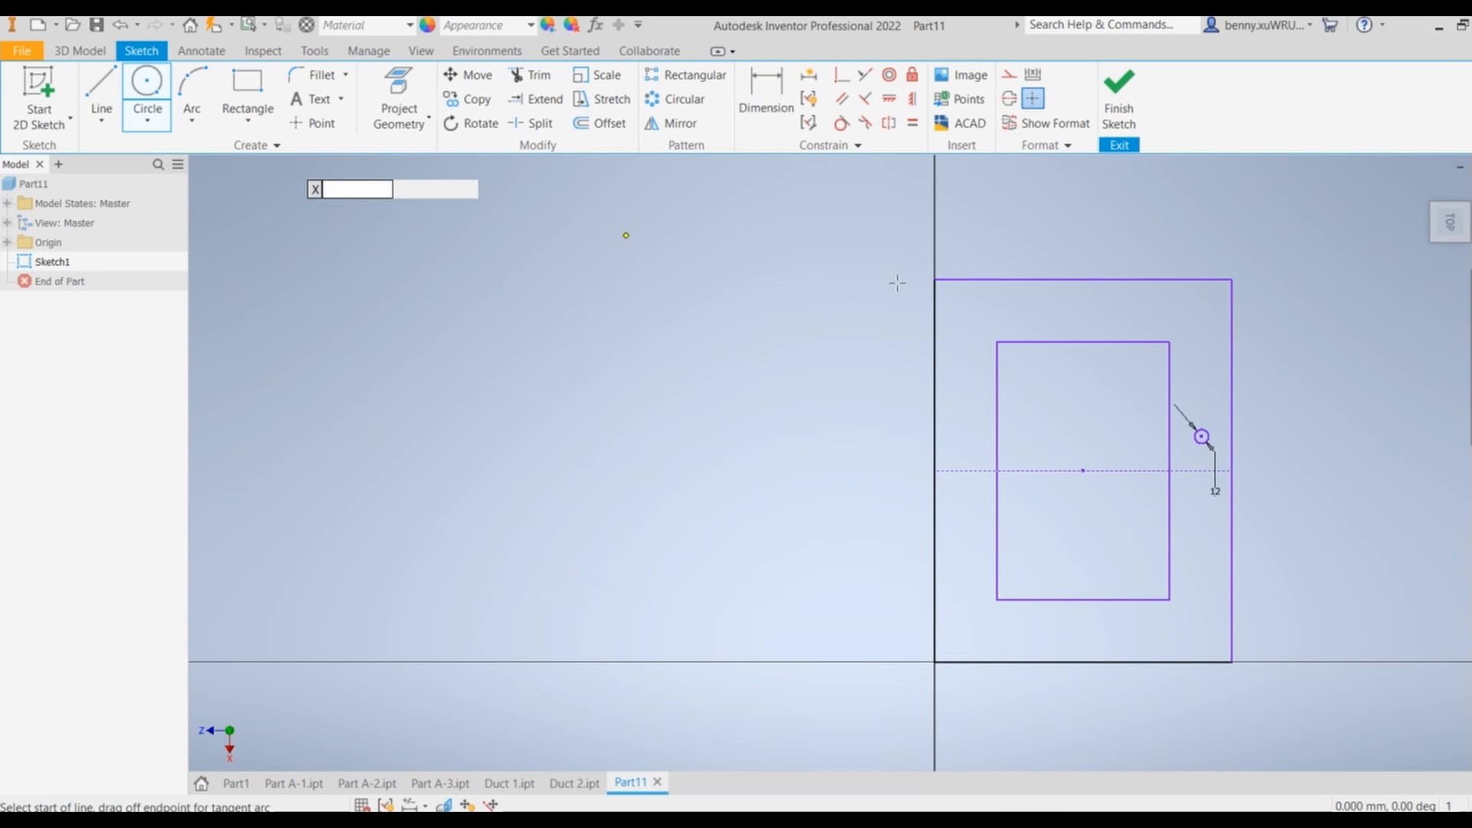
{"action": "left_click", "coordinate": [1232, 279]}
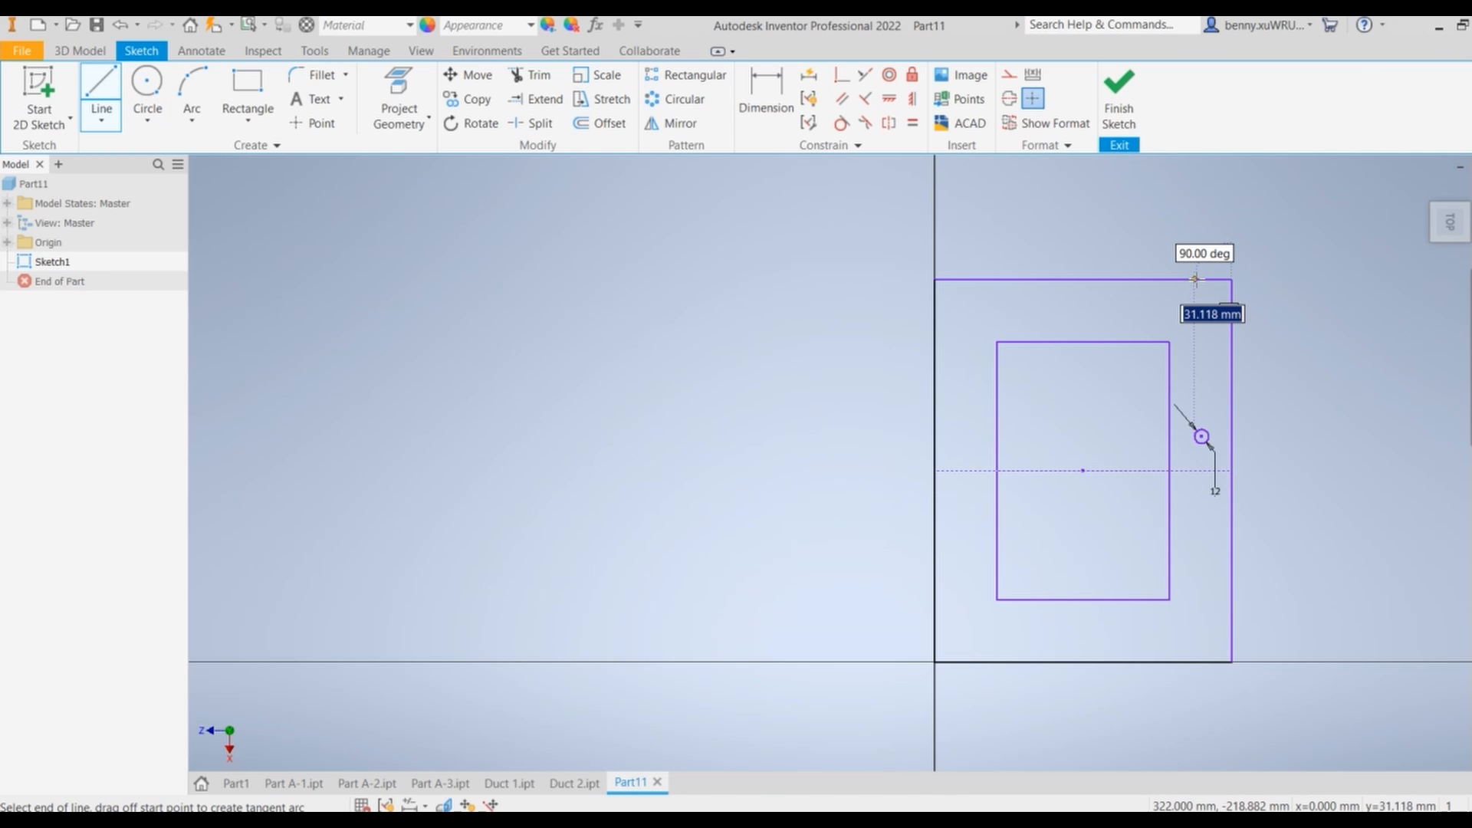
{"action": "type", "text": "20"}
{"action": "key", "text": "Return"}
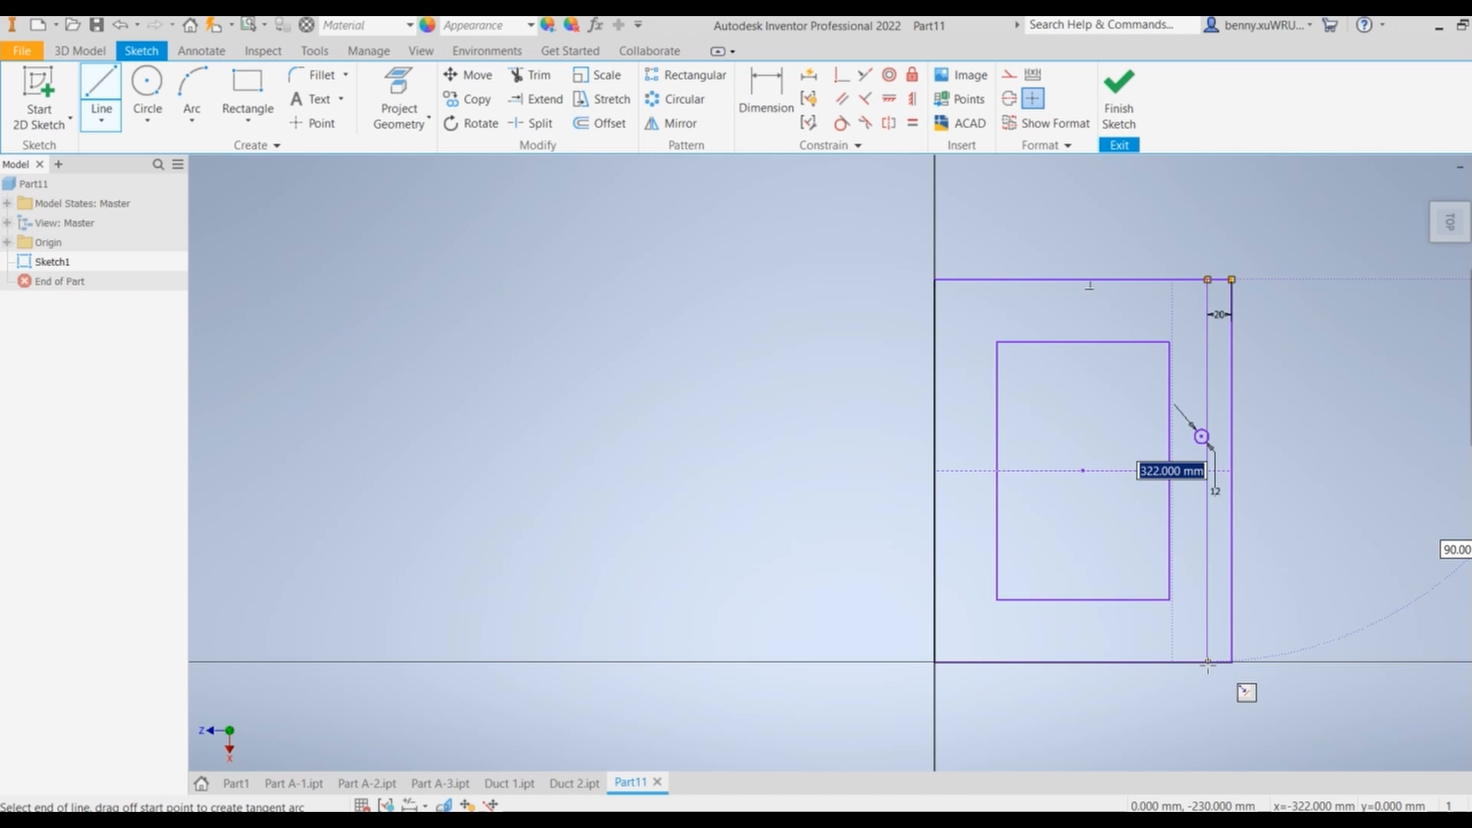
{"action": "left_click", "coordinate": [1208, 661]}
{"action": "right_click", "coordinate": [1208, 664]}
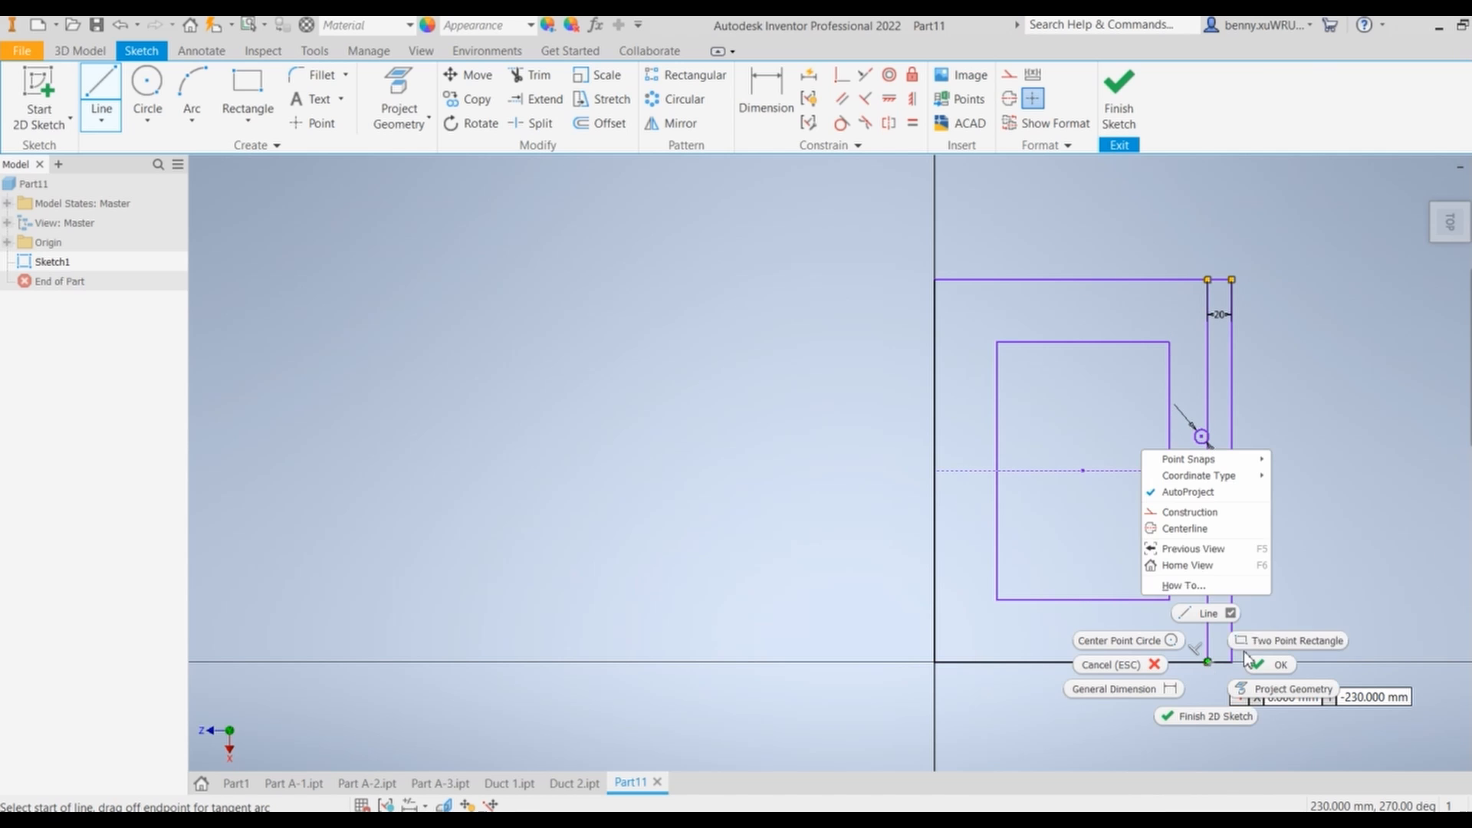
{"action": "left_click", "coordinate": [1278, 665]}
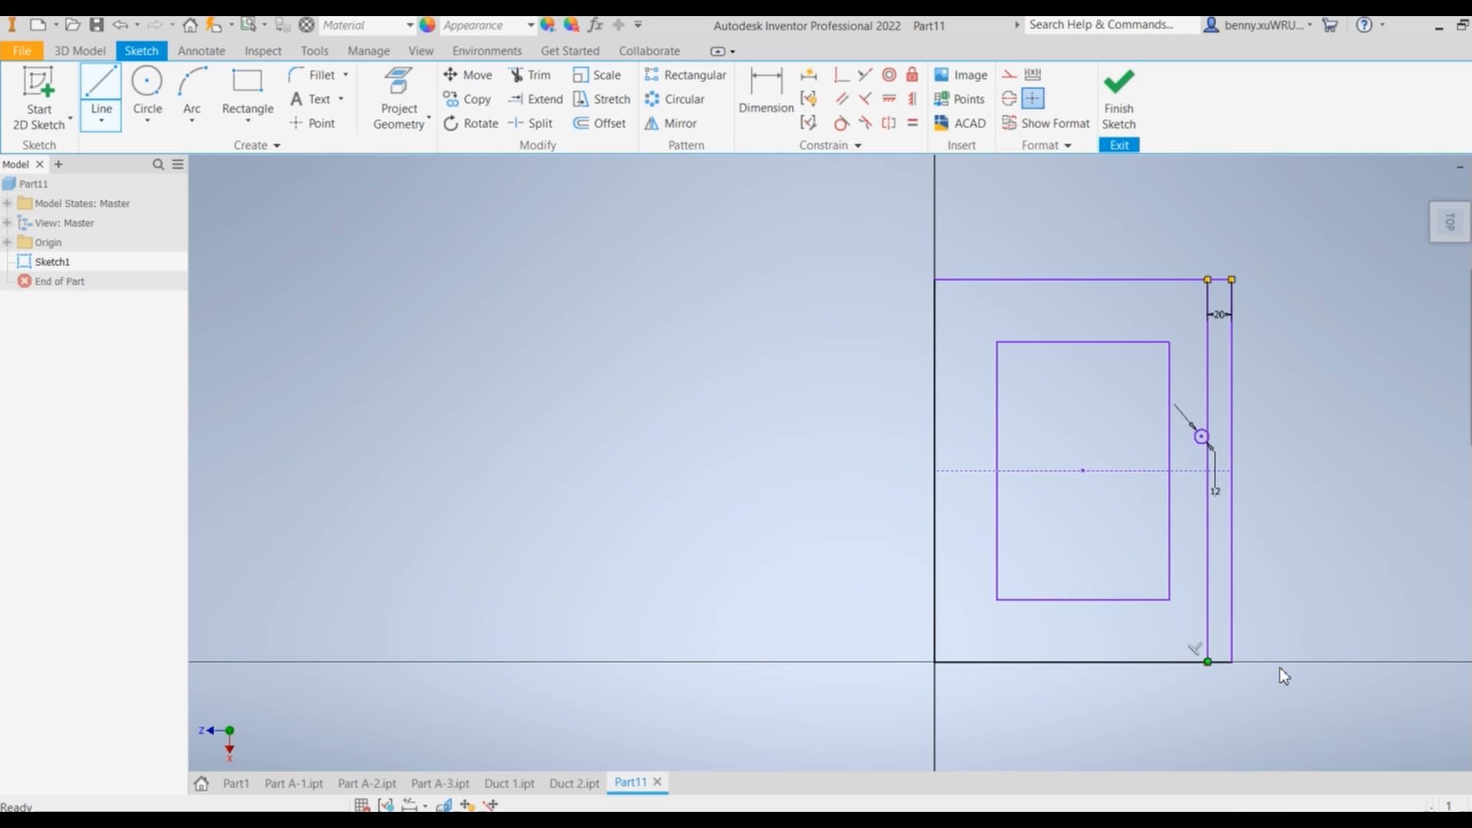
{"action": "left_click", "coordinate": [1207, 370]}
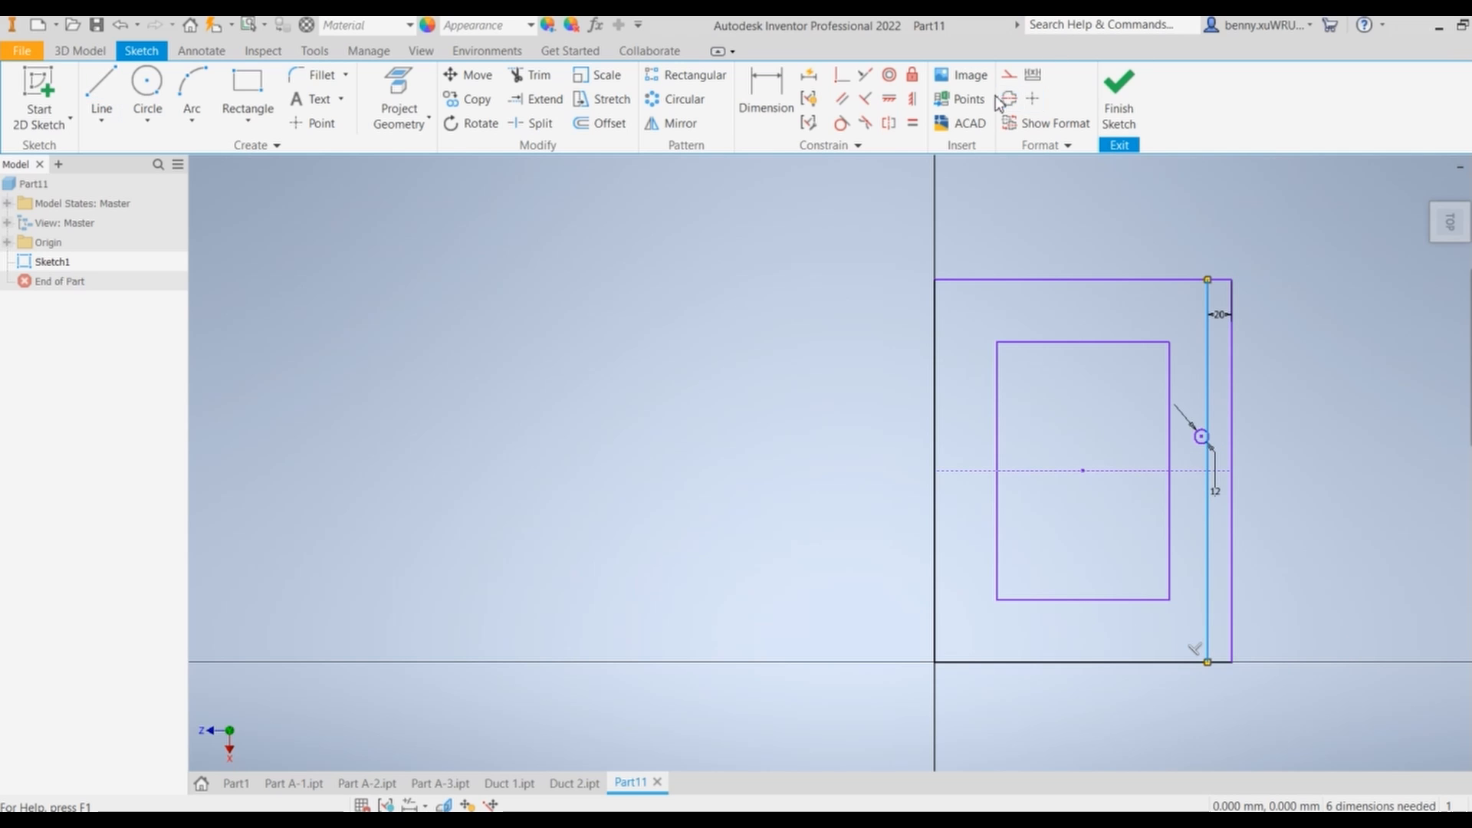
{"action": "left_click", "coordinate": [1009, 76]}
Draw a 47 mm line downward along the vertical construction line from its crossing with the horizontal centreline, following the worksheet's flange detail
{"action": "key", "text": "alt+Tab"}
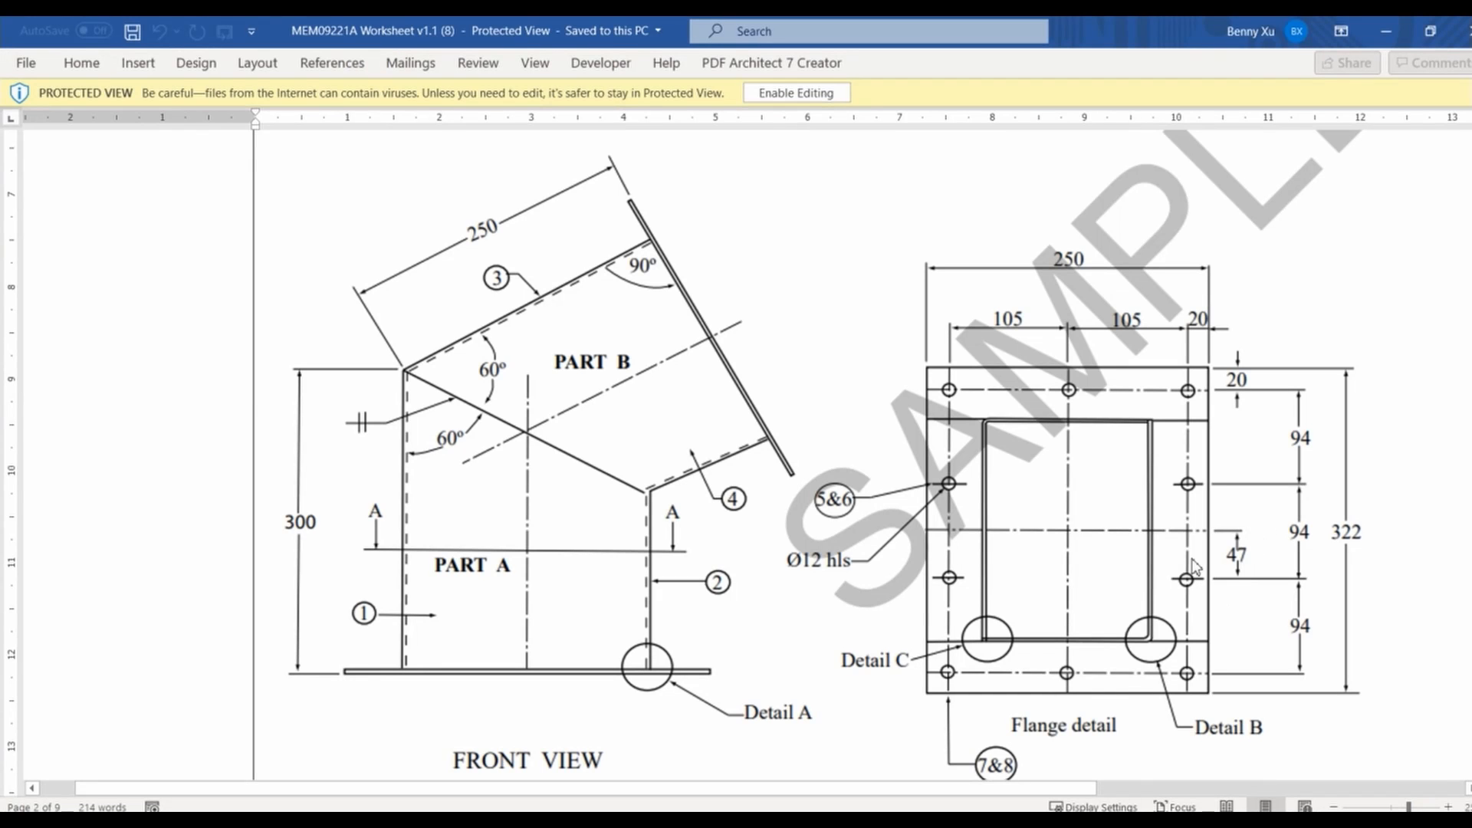
{"action": "left_click", "coordinate": [1386, 31]}
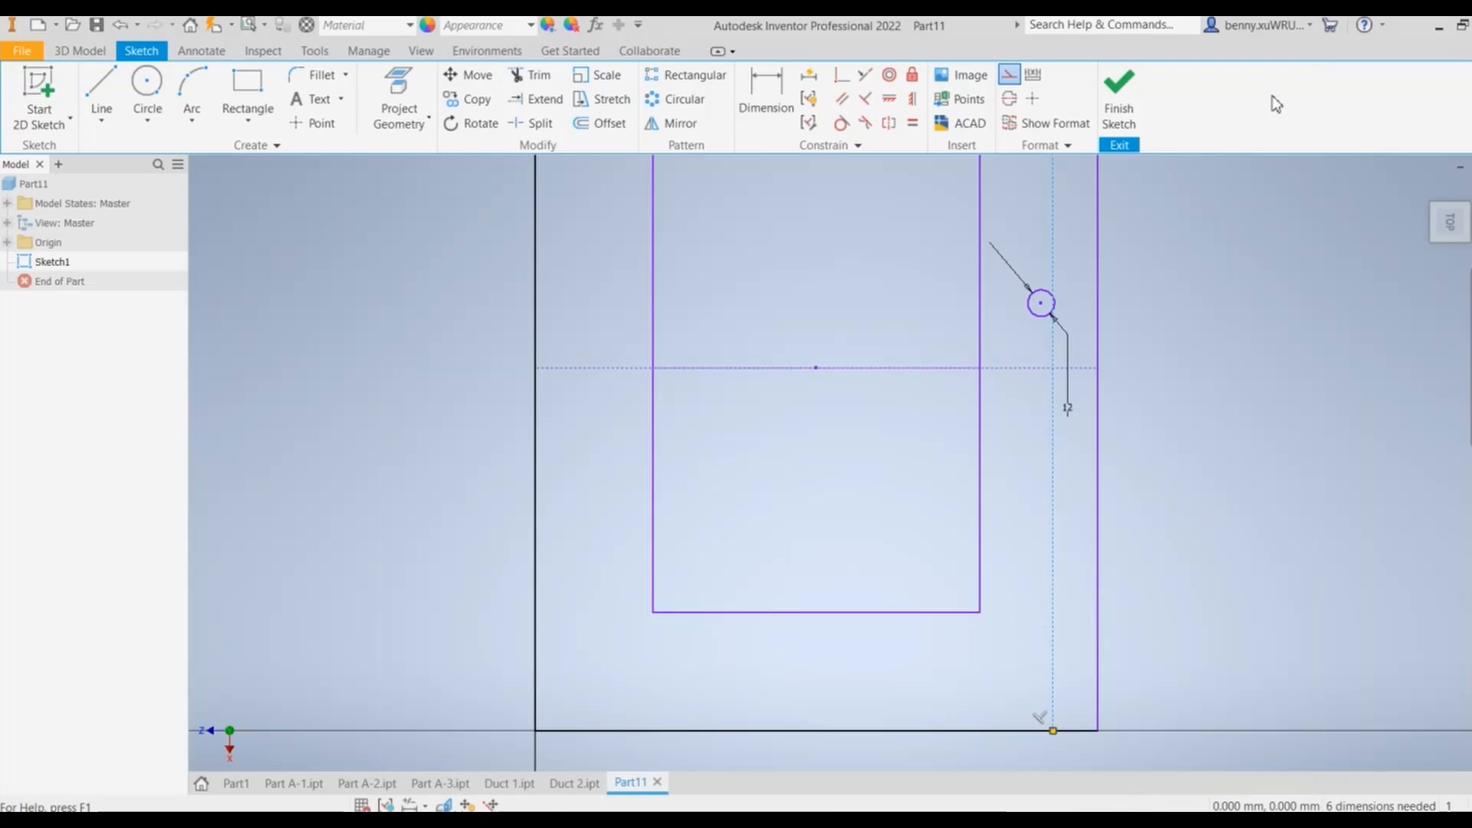
{"action": "left_click", "coordinate": [102, 88]}
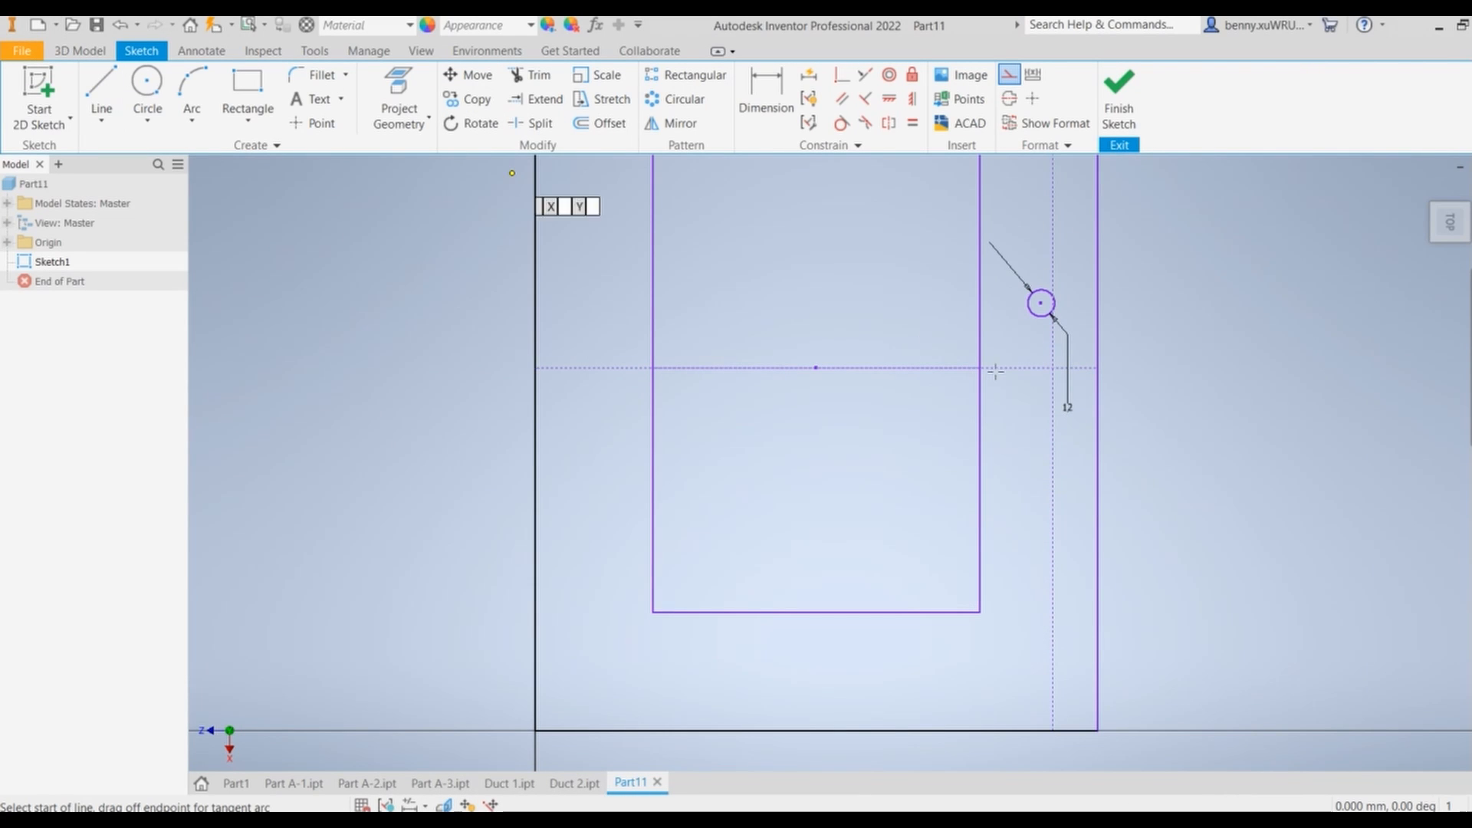
{"action": "left_click", "coordinate": [1052, 368]}
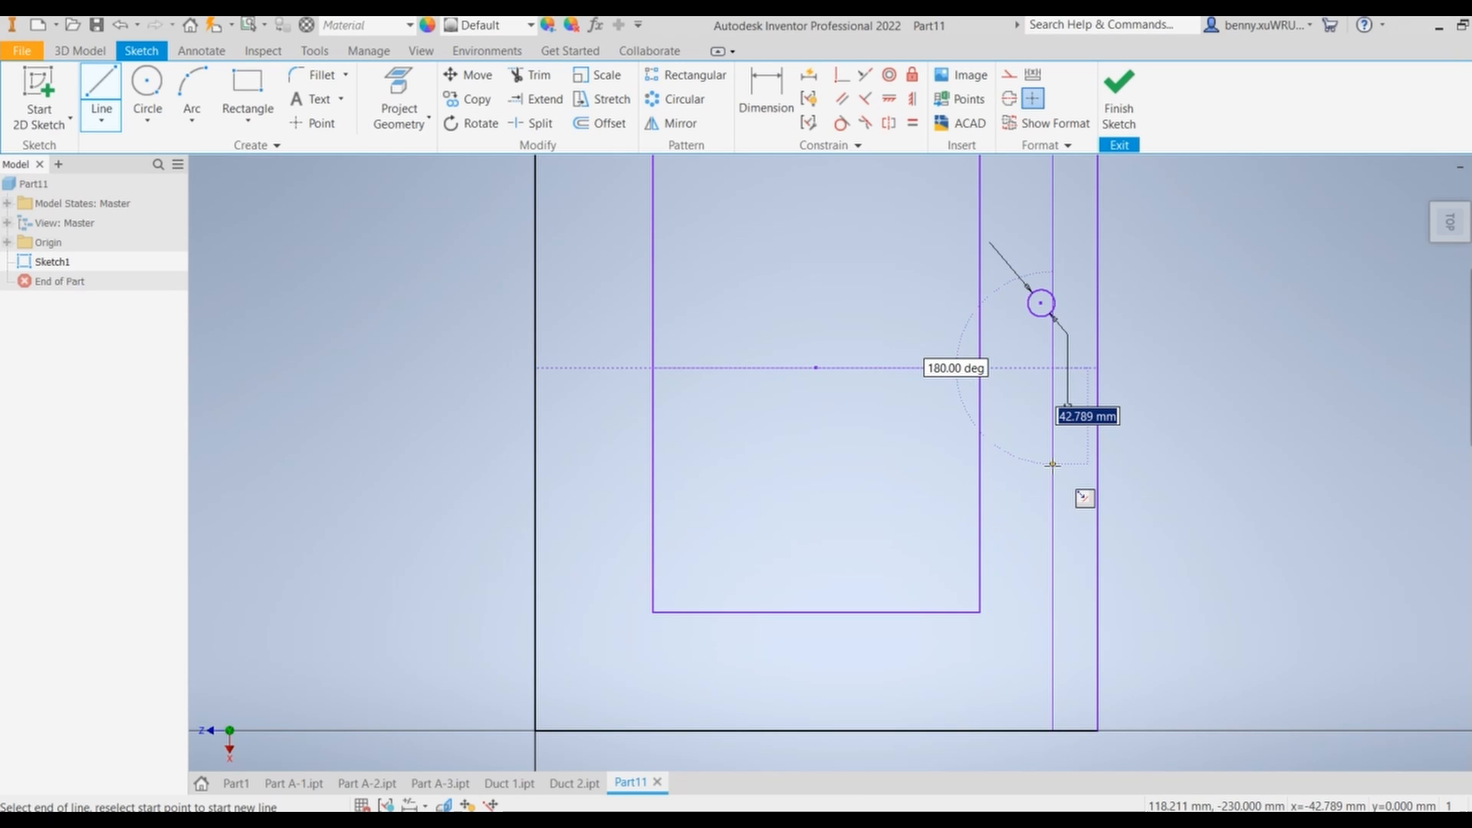
{"action": "type", "text": "47"}
{"action": "key", "text": "Return"}
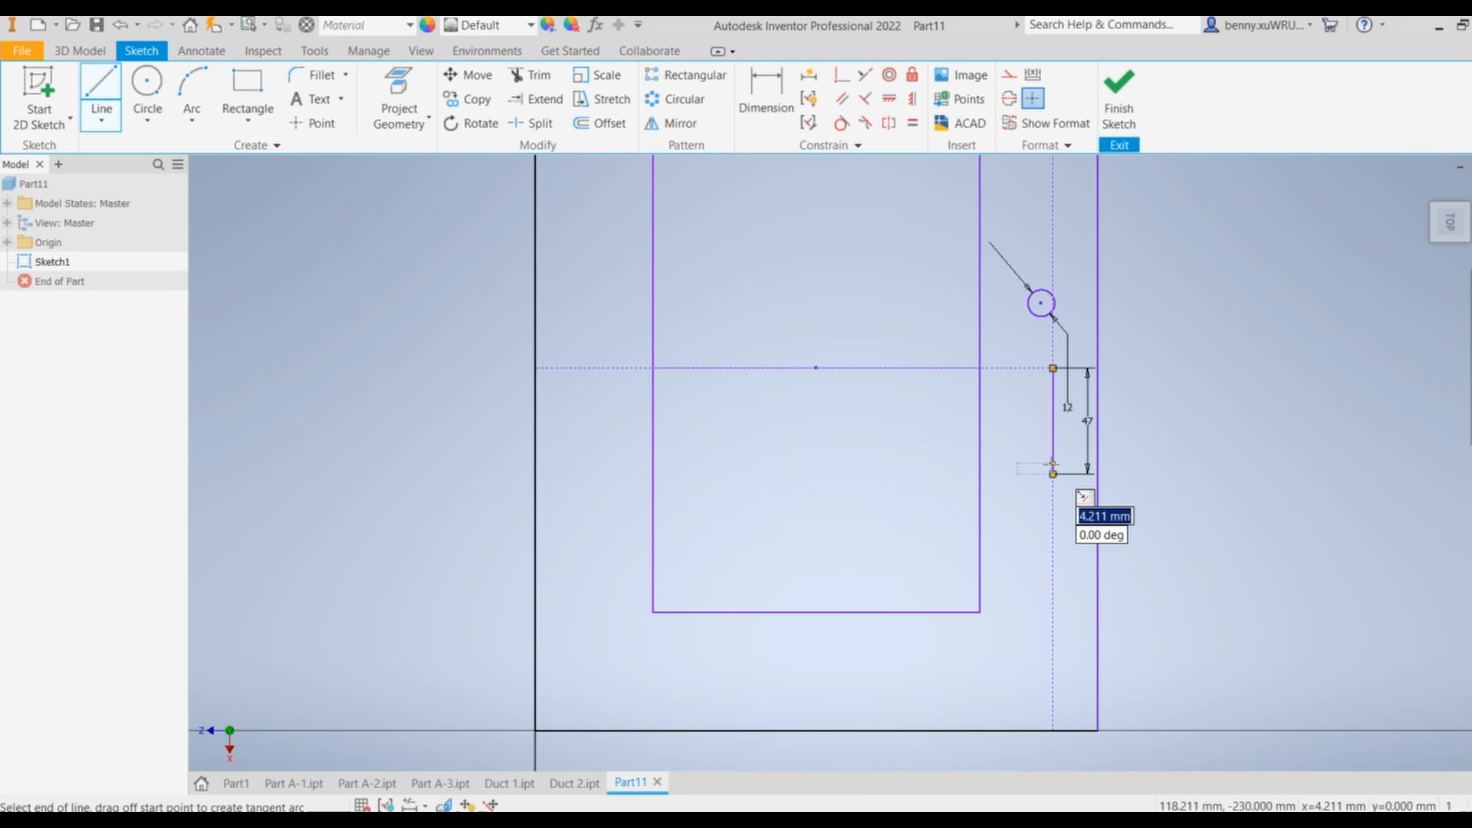
{"action": "left_click", "coordinate": [1053, 729]}
{"action": "right_click", "coordinate": [1148, 469]}
{"action": "left_click", "coordinate": [1210, 465]}
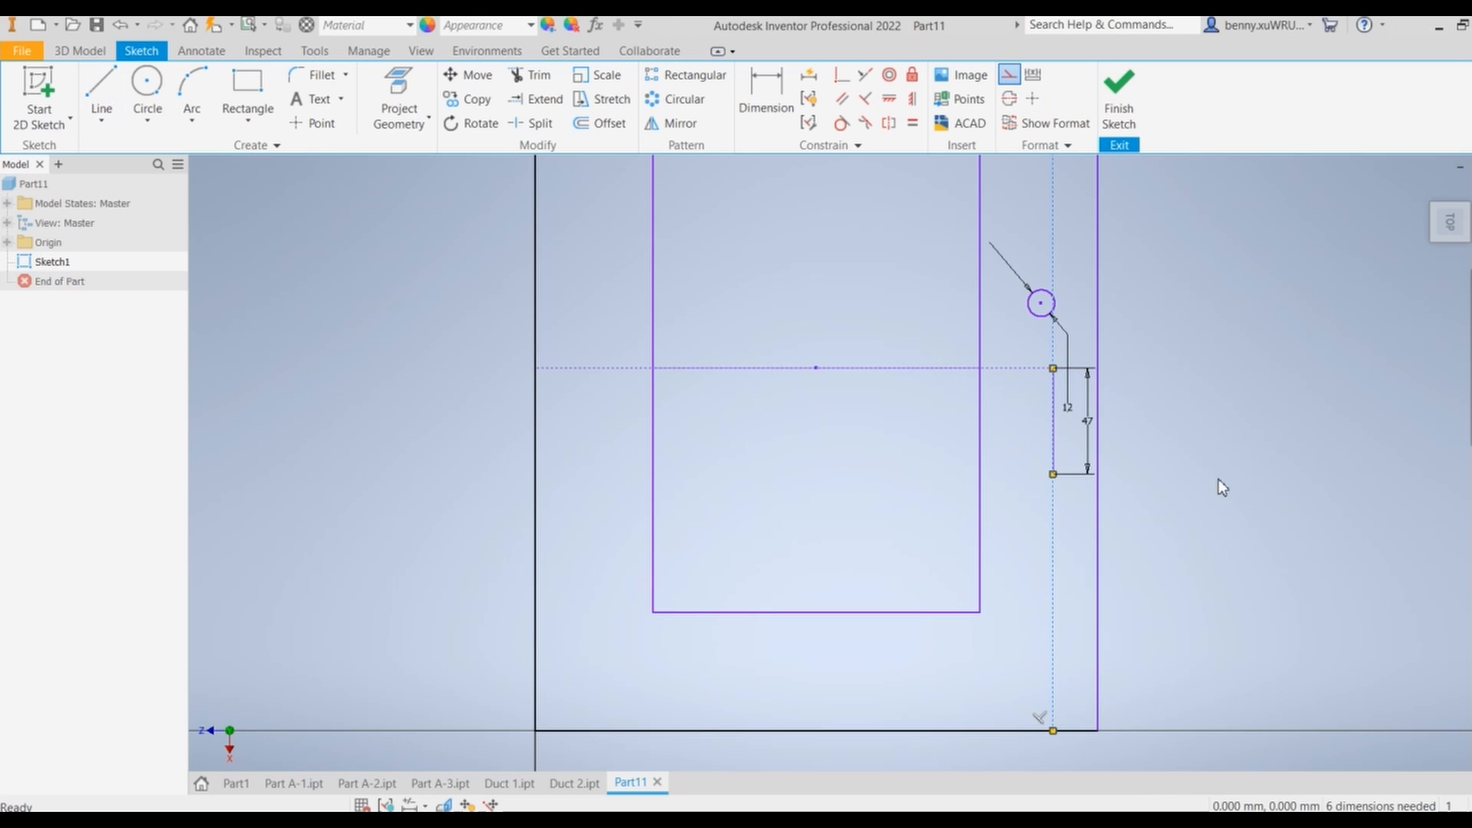
Make the 12 mm circle's centre coincident with the lower end of the 47 mm line, and delete that line
{"action": "left_click", "coordinate": [843, 82]}
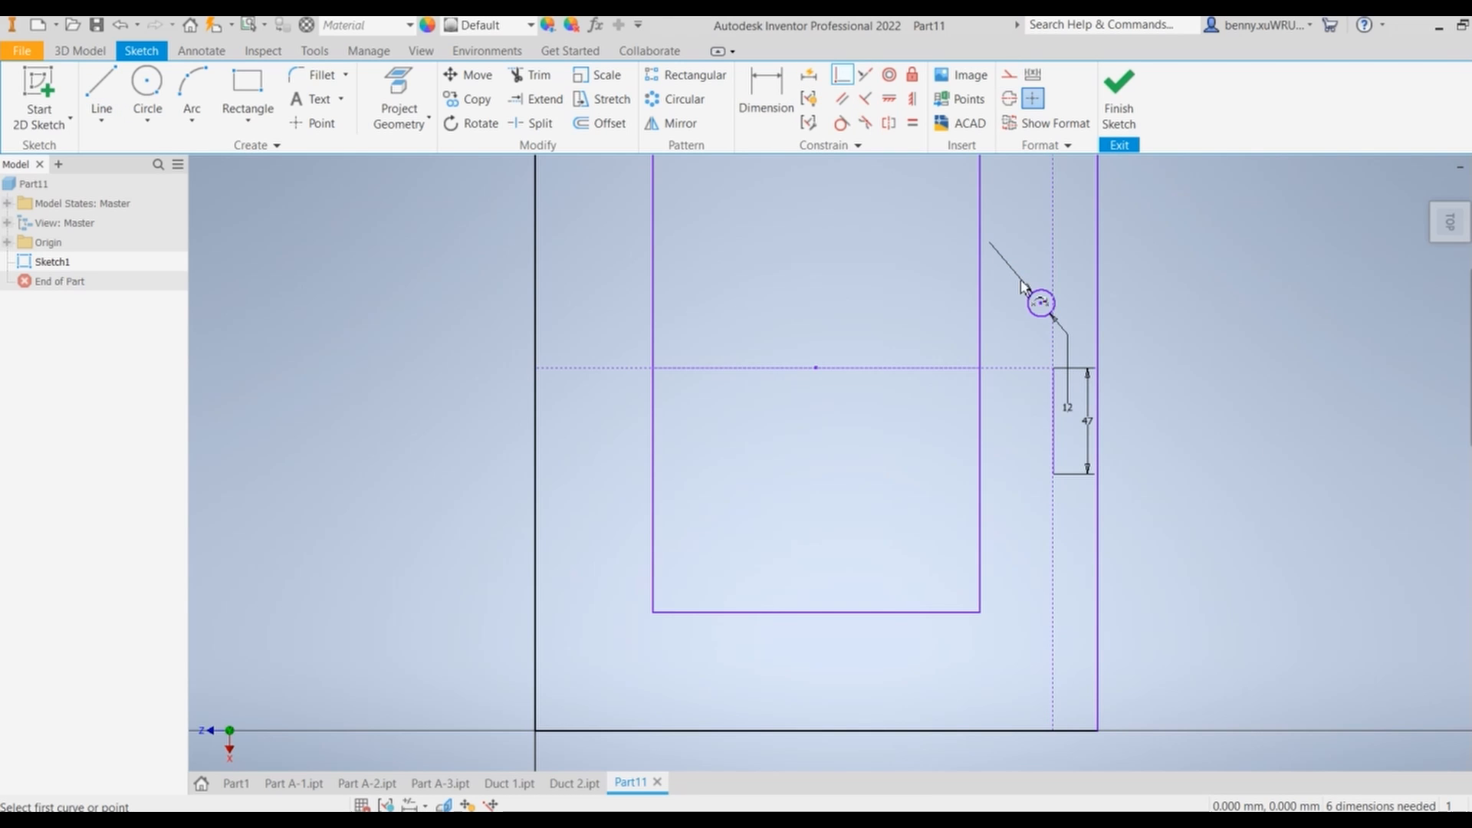
{"action": "left_click", "coordinate": [1041, 304]}
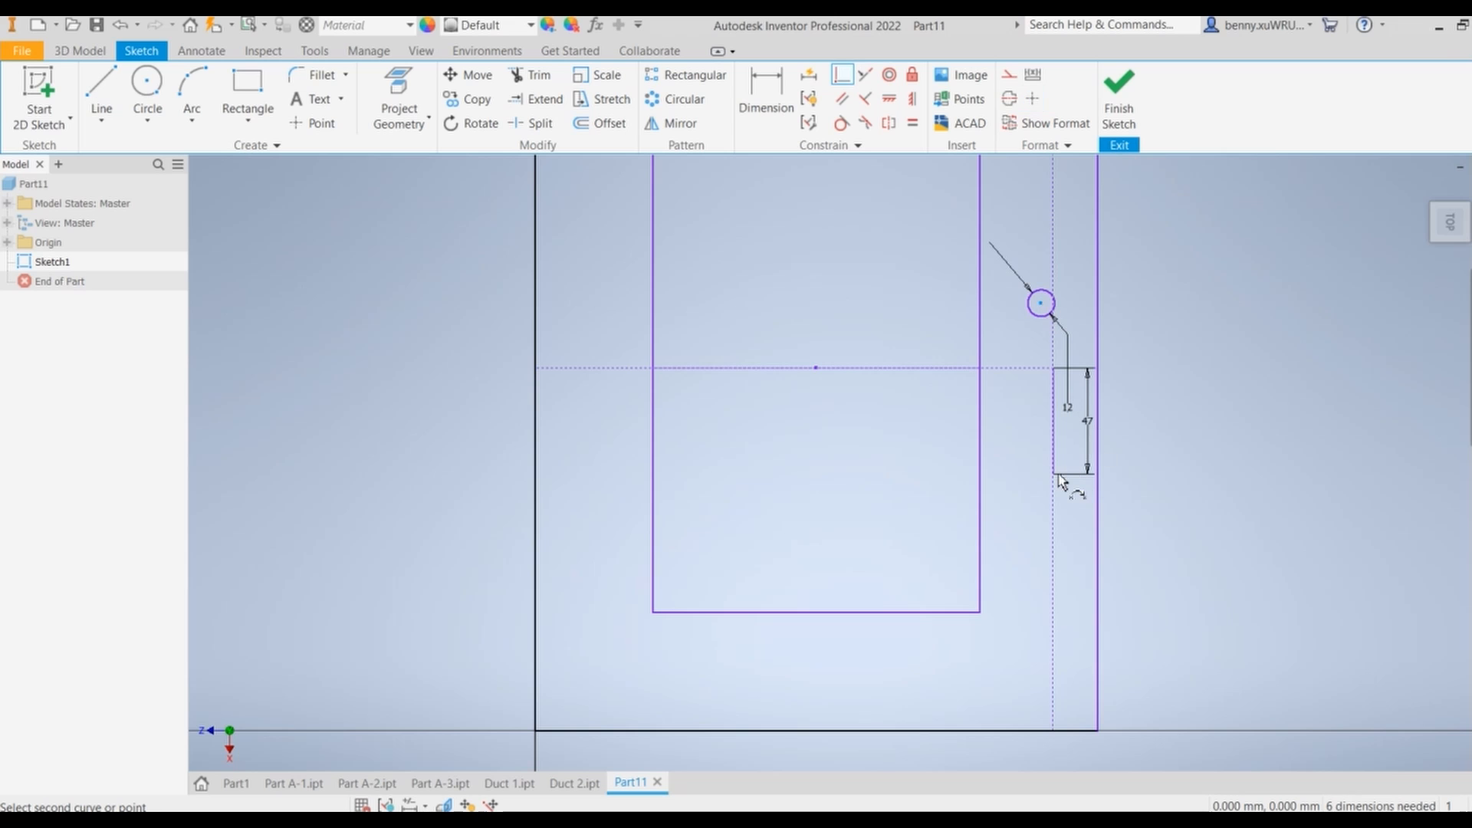
{"action": "left_click", "coordinate": [1053, 474]}
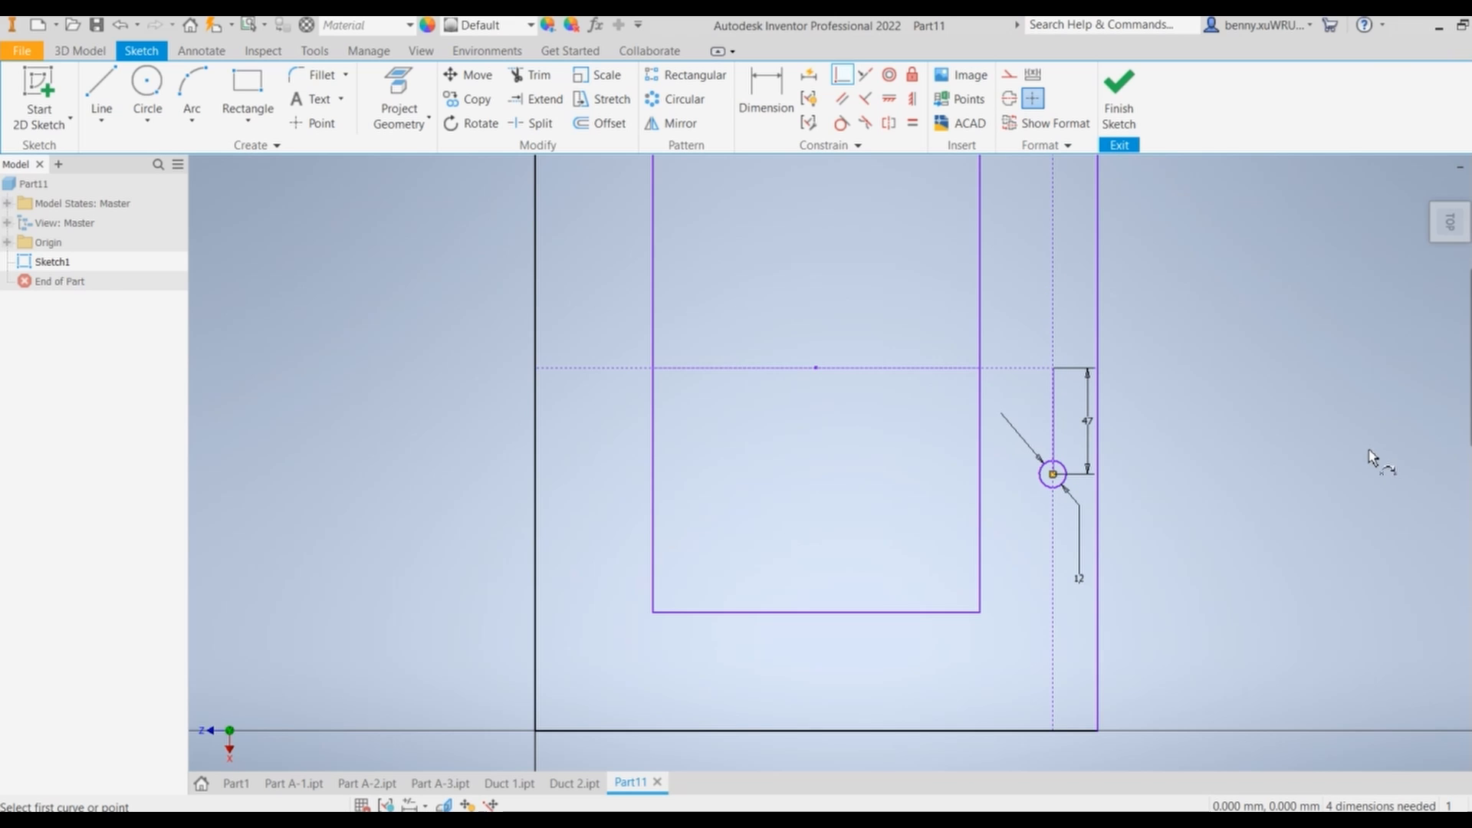
{"action": "key", "text": "Escape"}
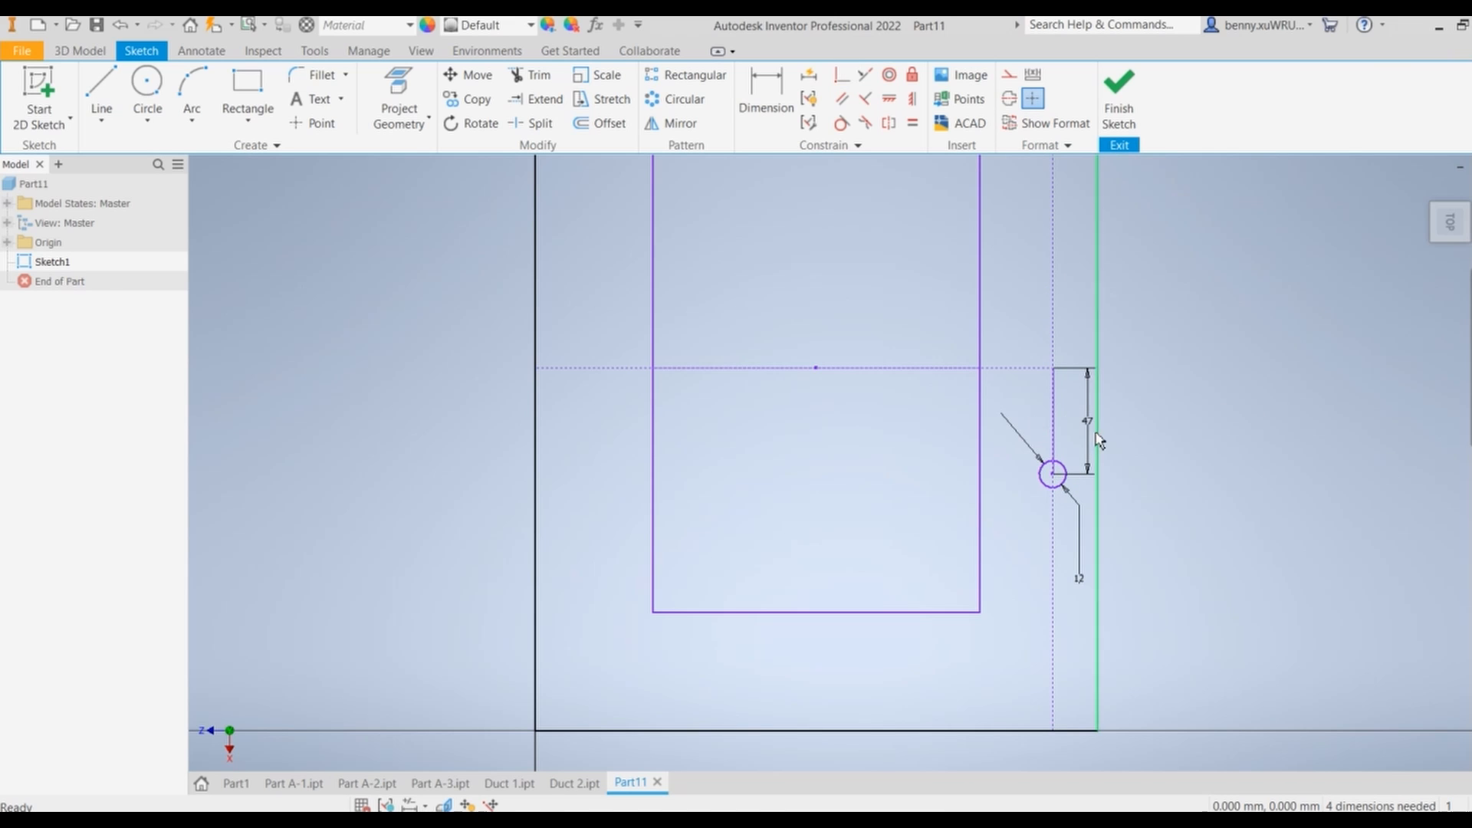
{"action": "left_click", "coordinate": [1054, 422]}
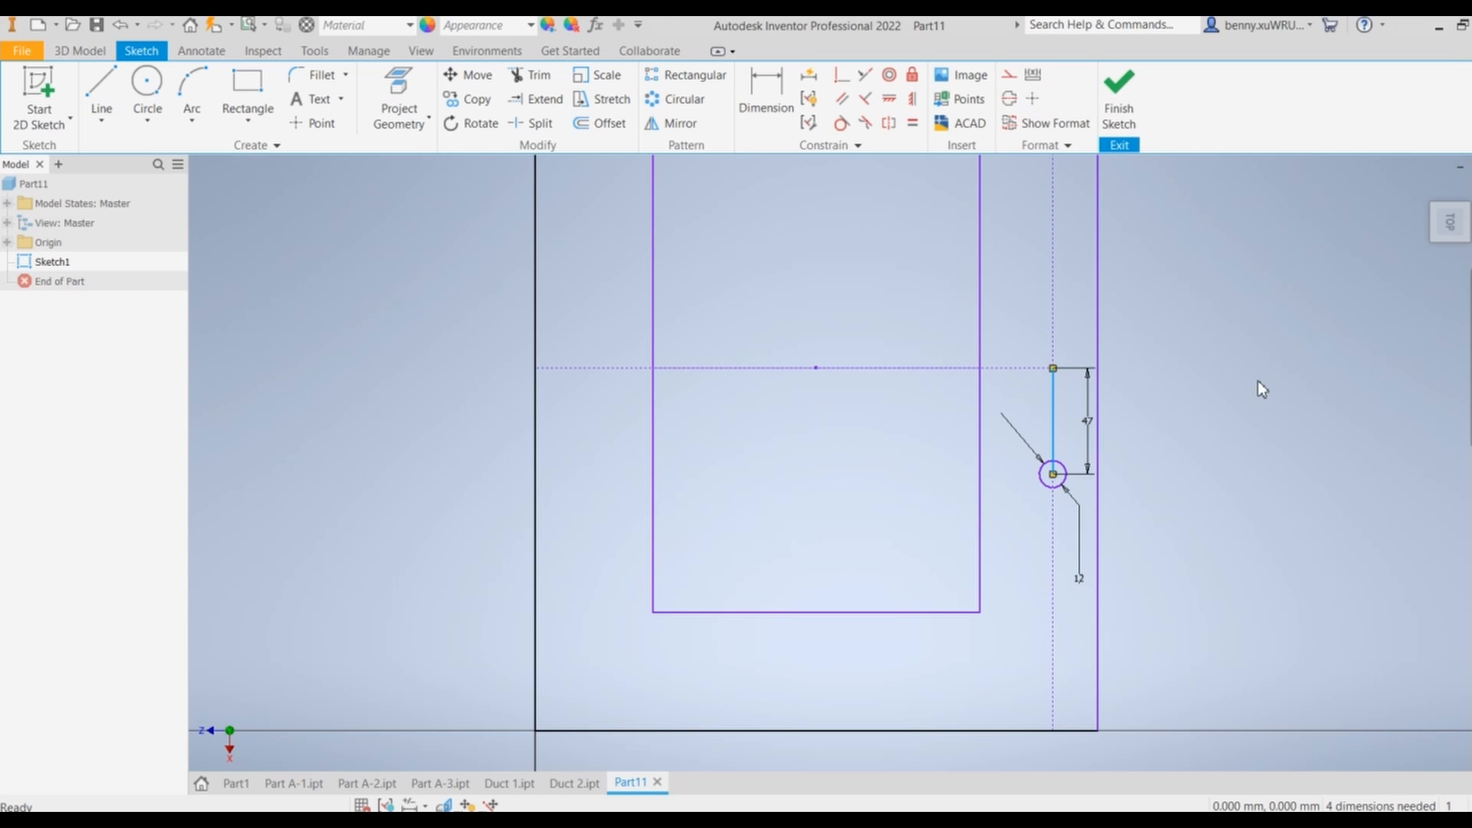
{"action": "key", "text": "Delete"}
Copy the 12 mm circle by its centre to two points above and one below on the vertical construction line, about 85 to 90 mm apart
{"action": "scroll", "coordinate": [1221, 379], "scroll_direction": "down", "scroll_amount": 5}
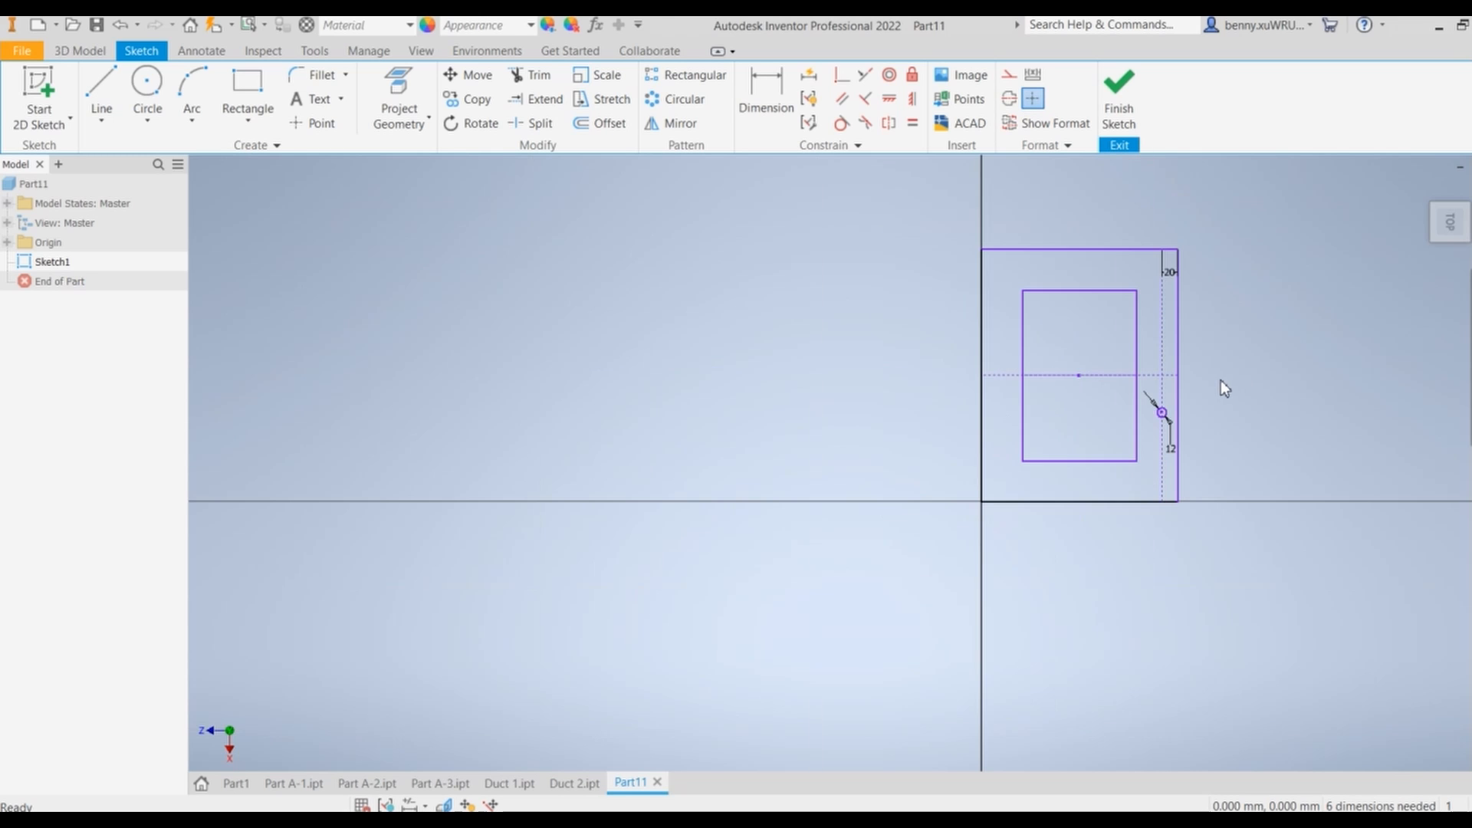
{"action": "mouse_move", "coordinate": [1221, 380]}
{"action": "middle_mouse_down"}
{"action": "mouse_move", "coordinate": [1124, 372]}
{"action": "mouse_move", "coordinate": [1014, 423]}
{"action": "middle_mouse_up"}
{"action": "scroll", "coordinate": [1129, 388], "scroll_direction": "up", "scroll_amount": 4}
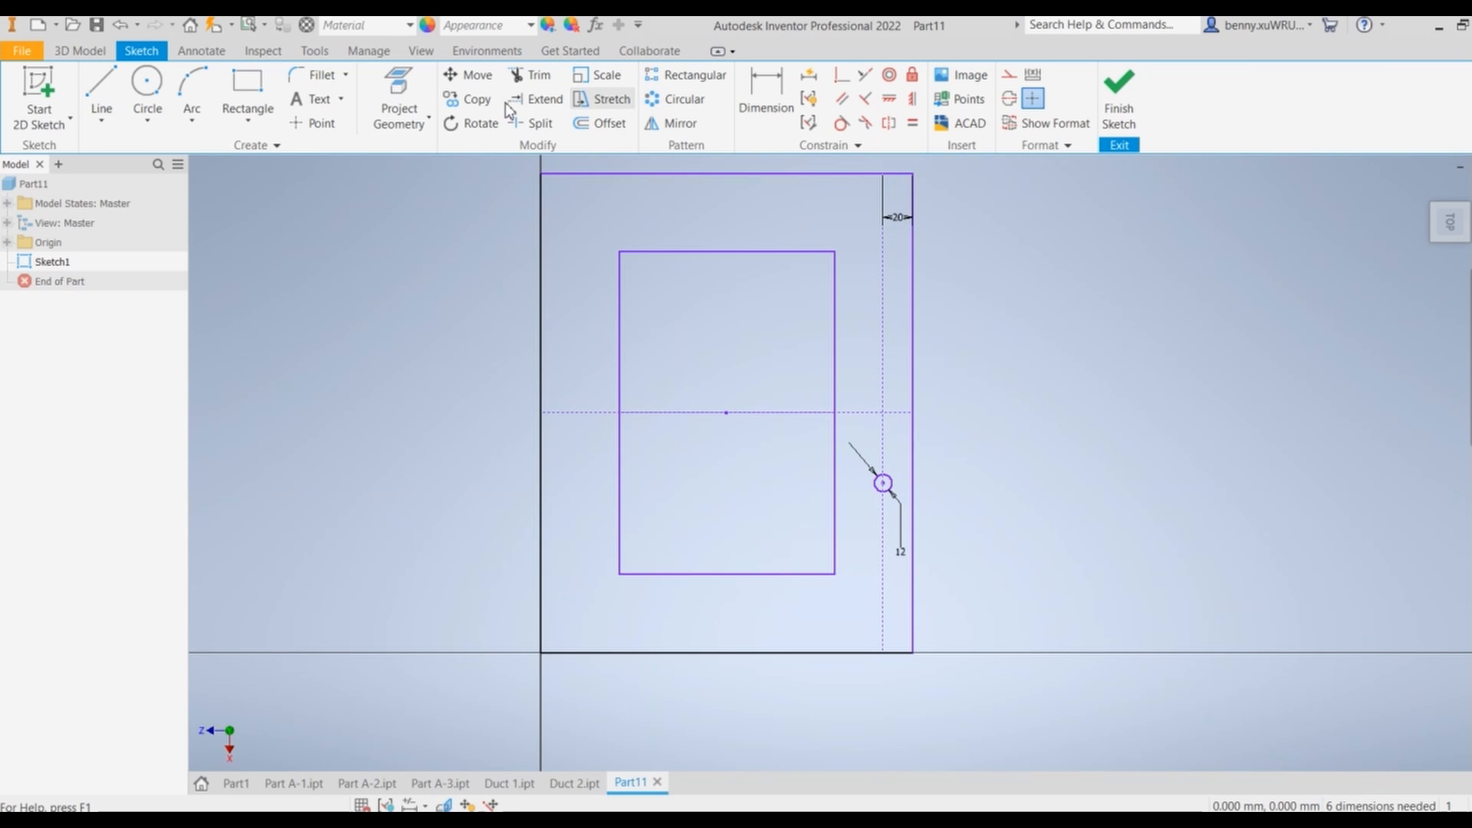
{"action": "left_click", "coordinate": [473, 98]}
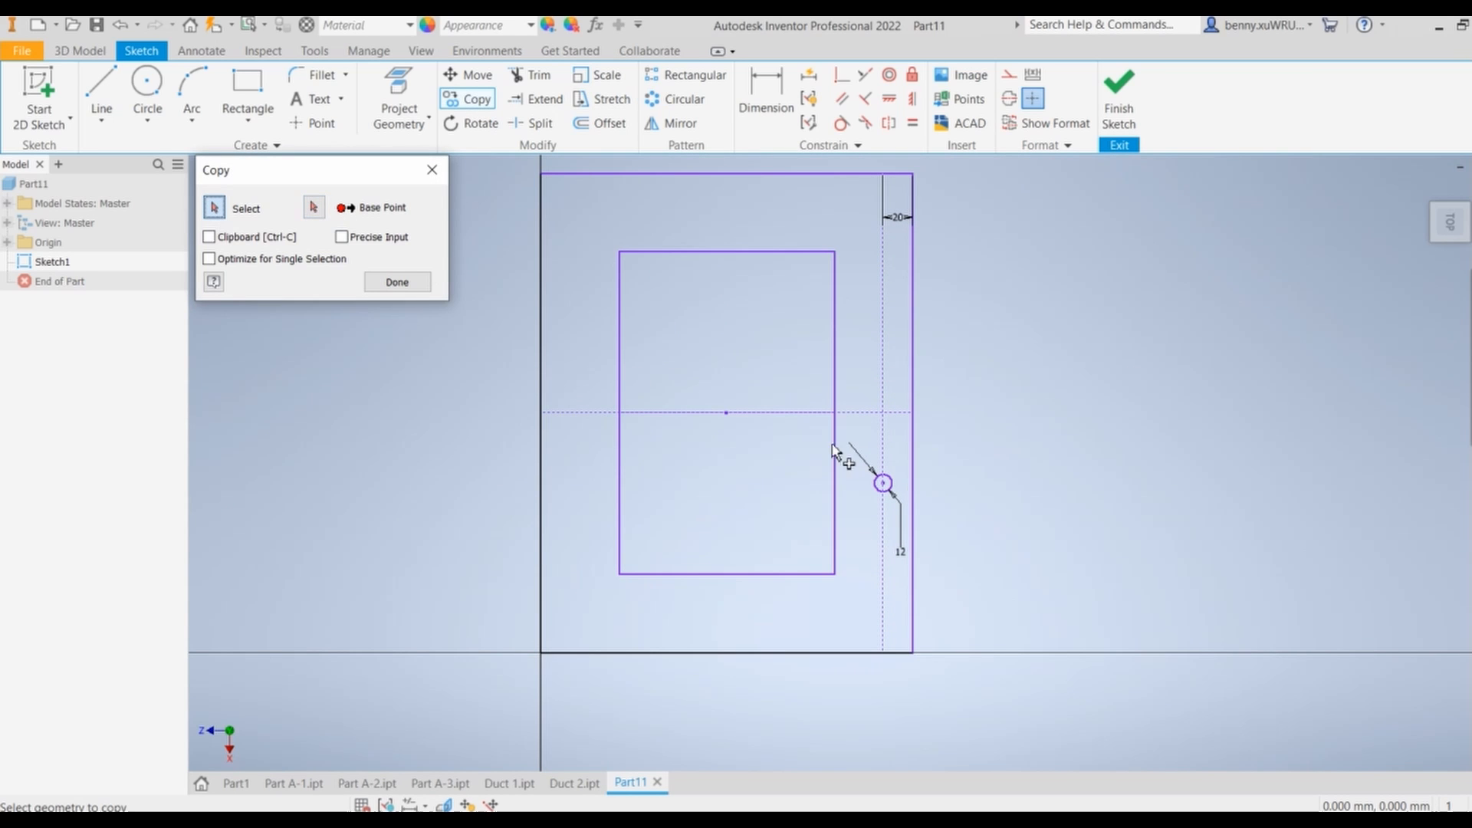
{"action": "left_click", "coordinate": [888, 490]}
{"action": "left_click", "coordinate": [314, 207]}
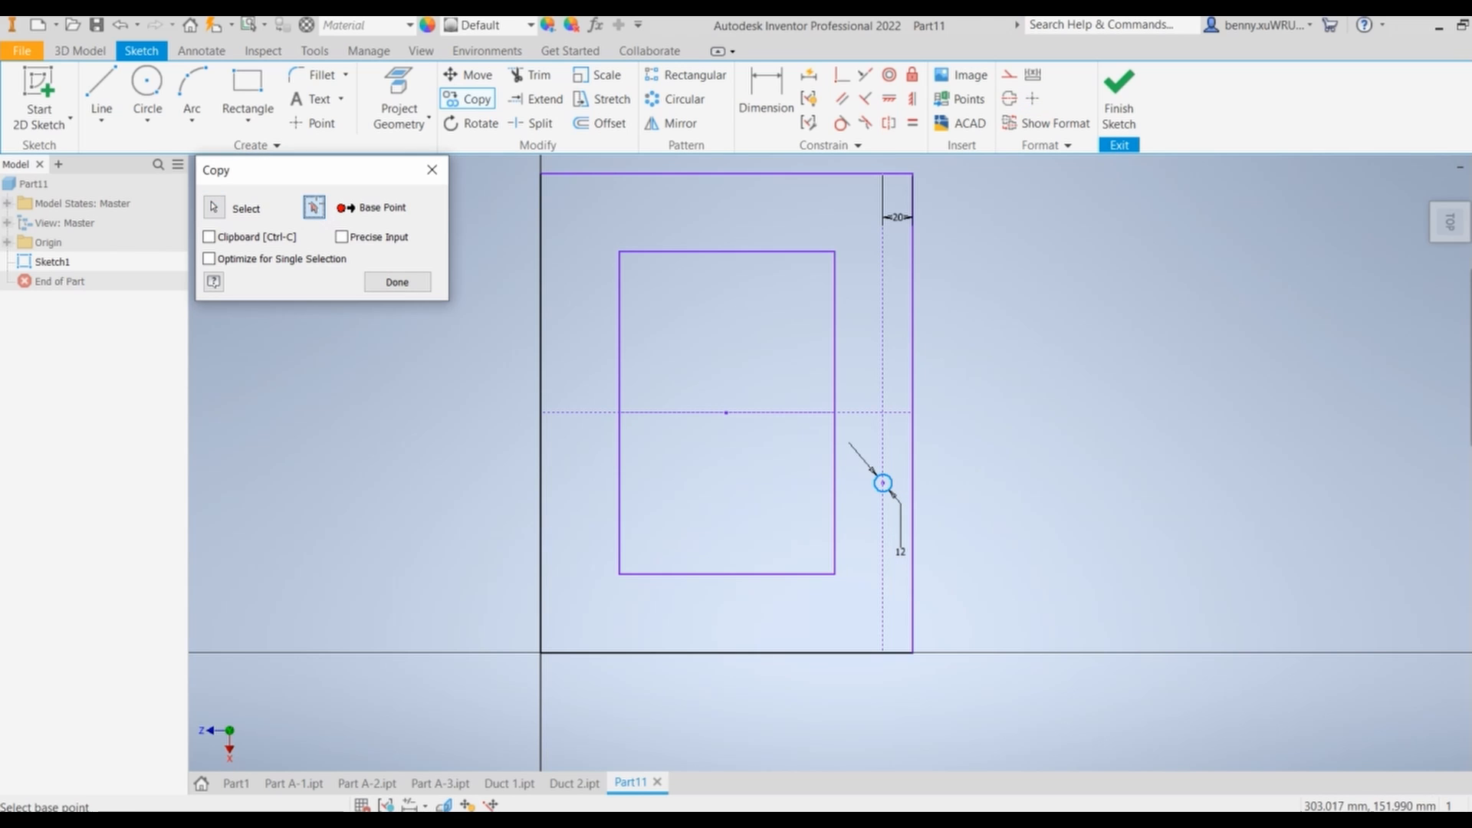
{"action": "left_click", "coordinate": [884, 483]}
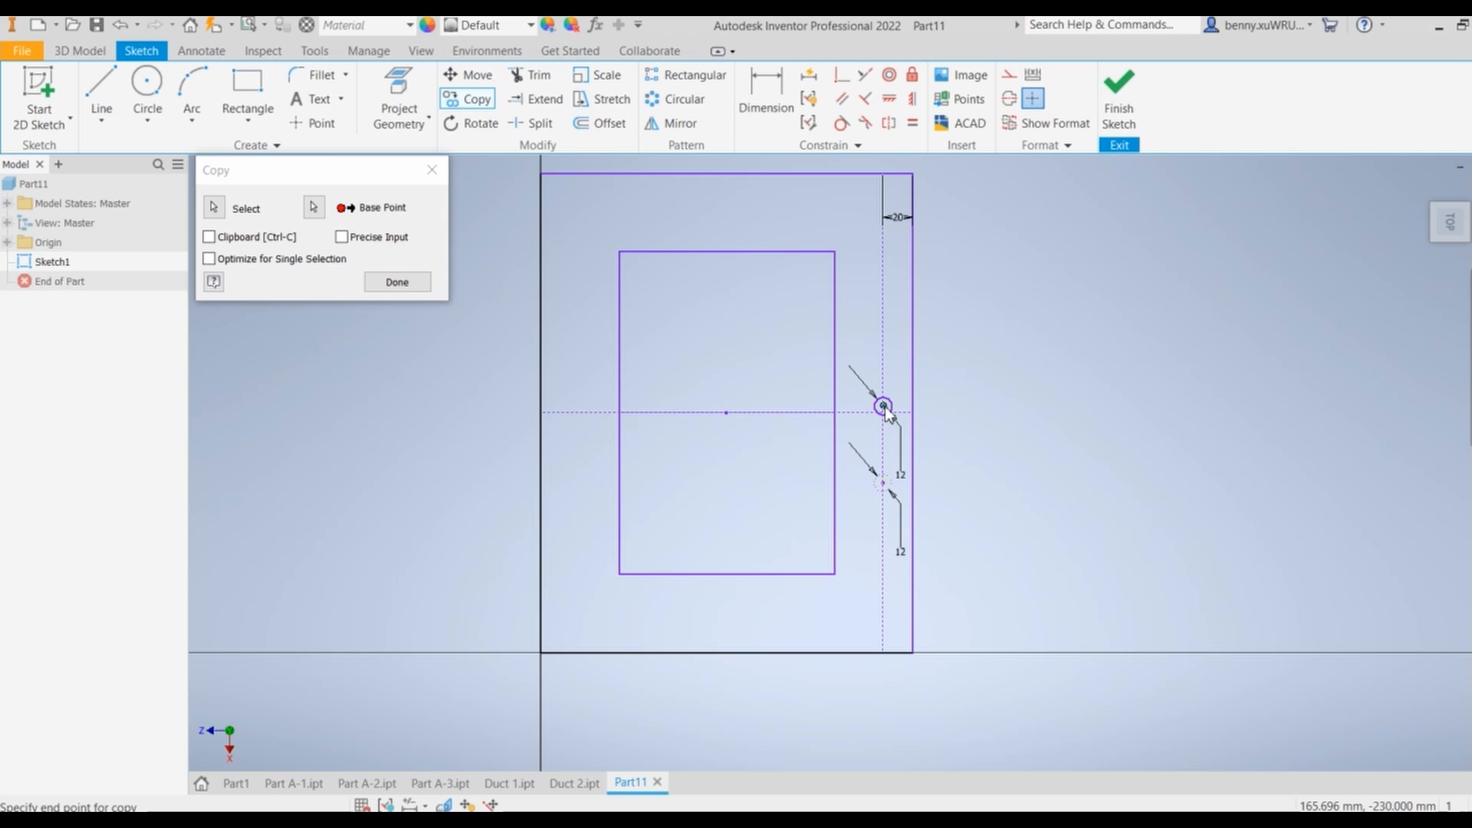
{"action": "type", "text": "94"}
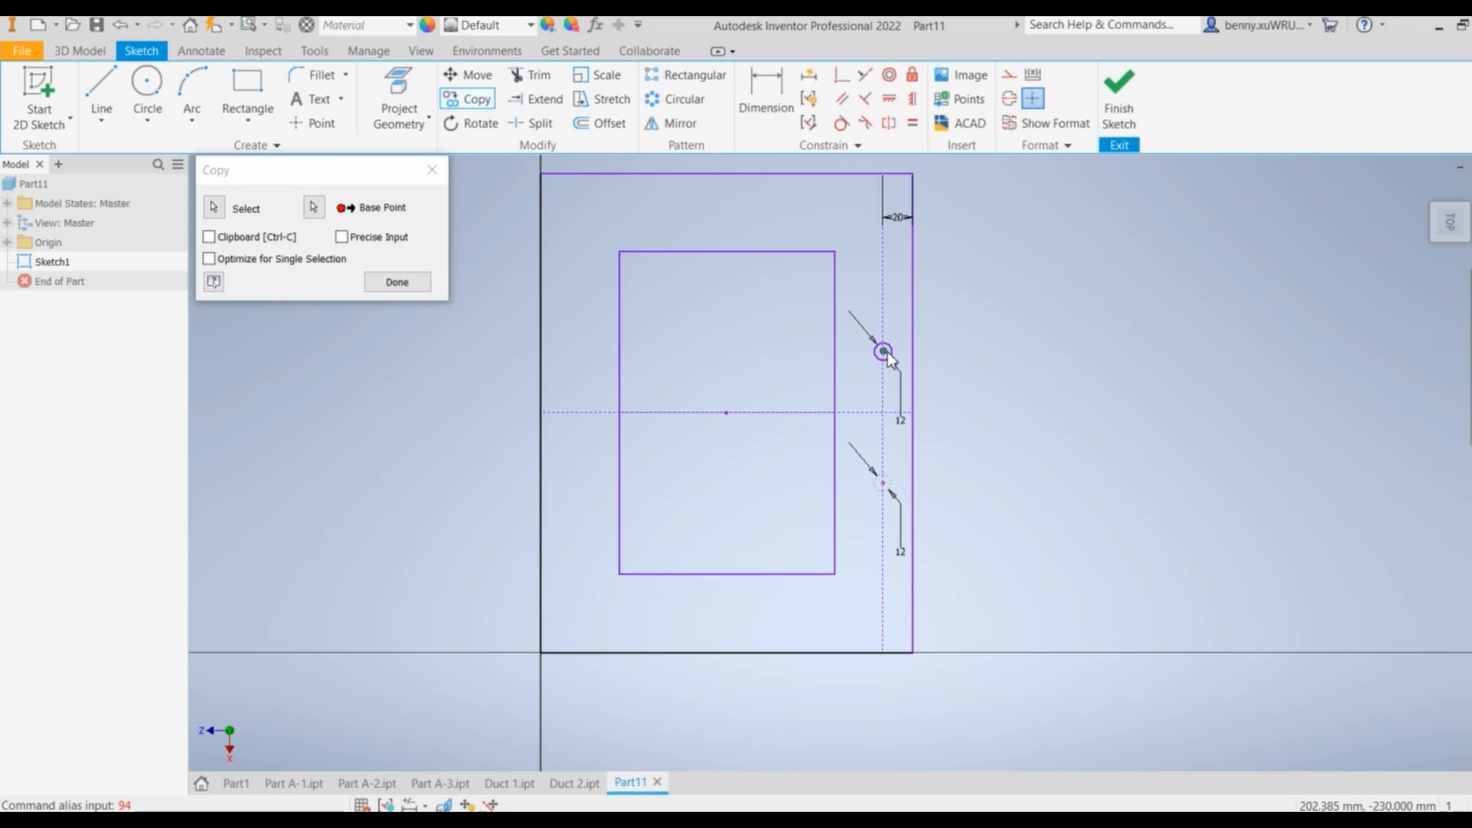
{"action": "left_click", "coordinate": [886, 352]}
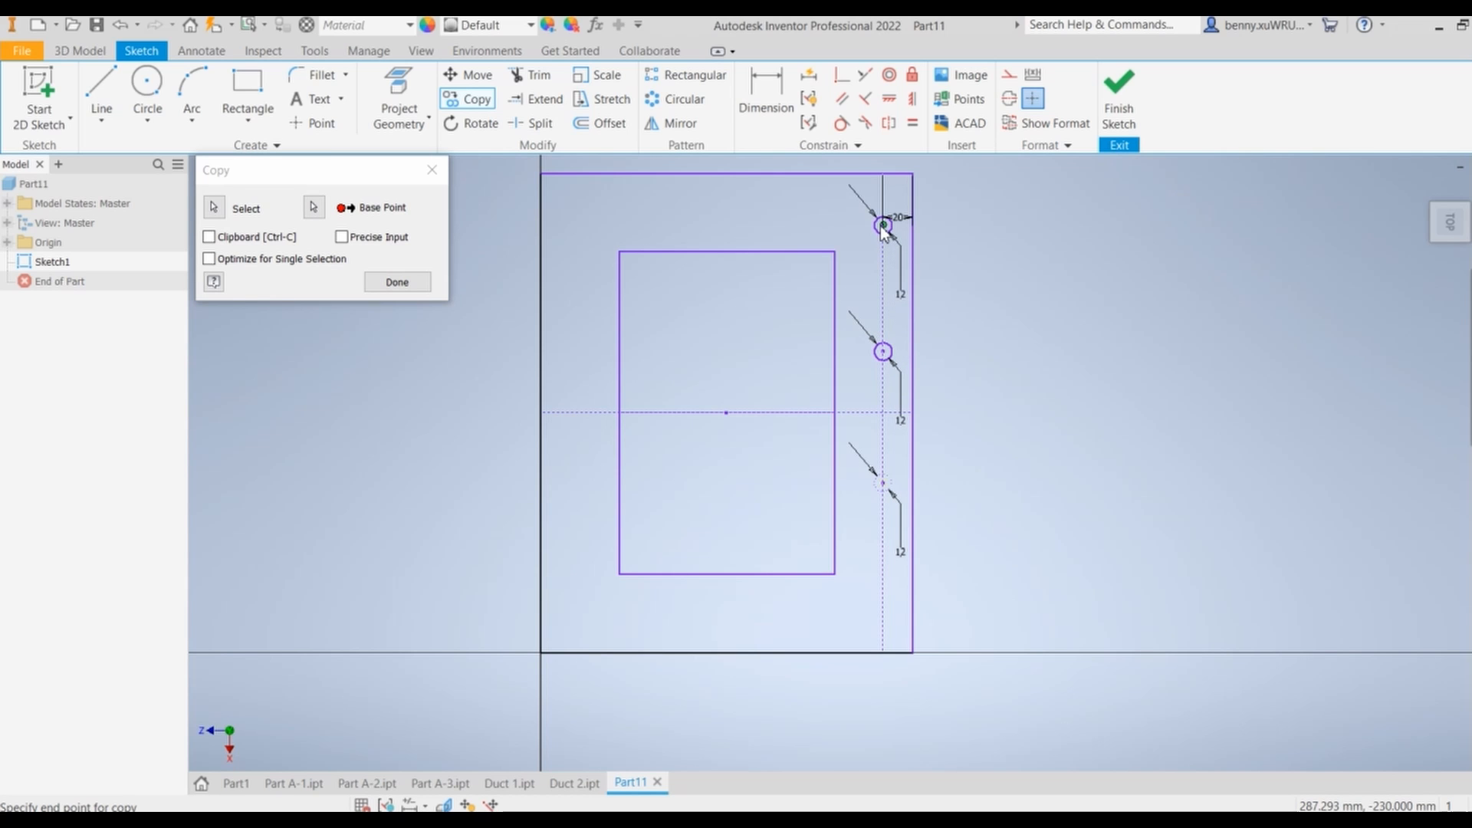
{"action": "left_click", "coordinate": [883, 610]}
{"action": "right_click", "coordinate": [883, 610]}
{"action": "left_click", "coordinate": [962, 608]}
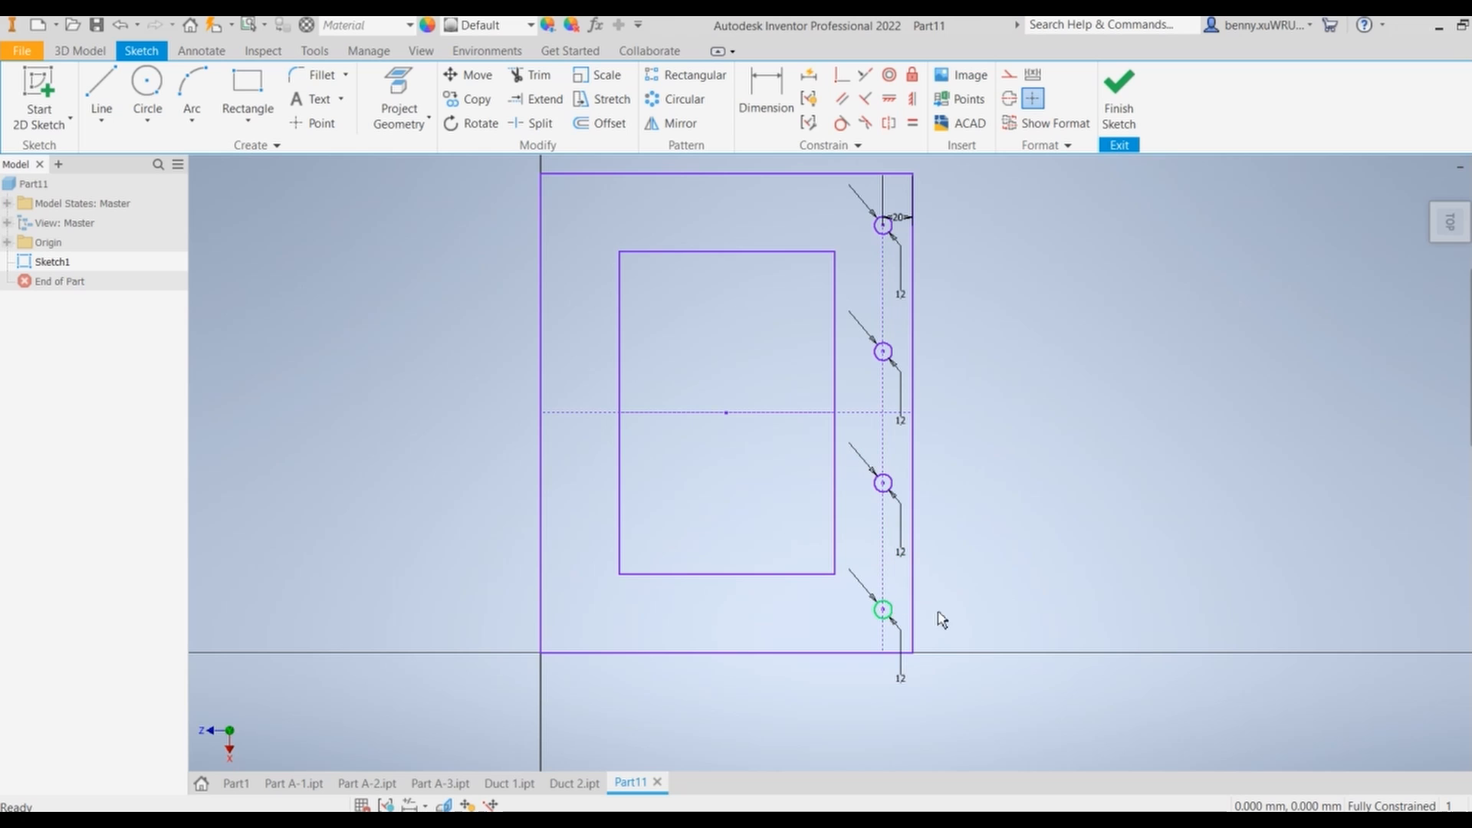
Check the bolt hole spacing in the flange detail of the Word worksheet and return to the Inventor sketch
{"action": "left_click", "coordinate": [1091, 820]}
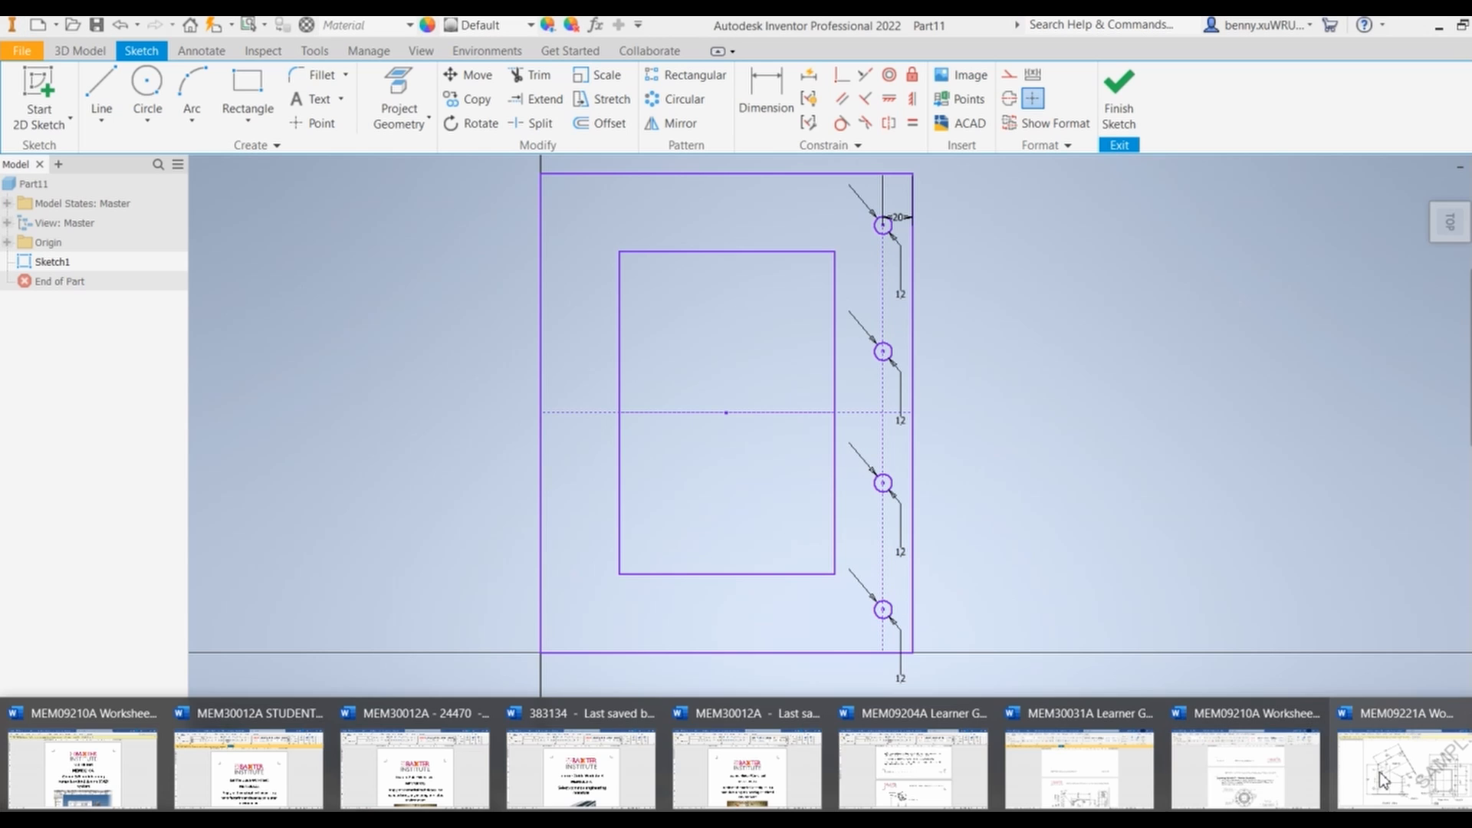
{"action": "left_click", "coordinate": [1378, 771]}
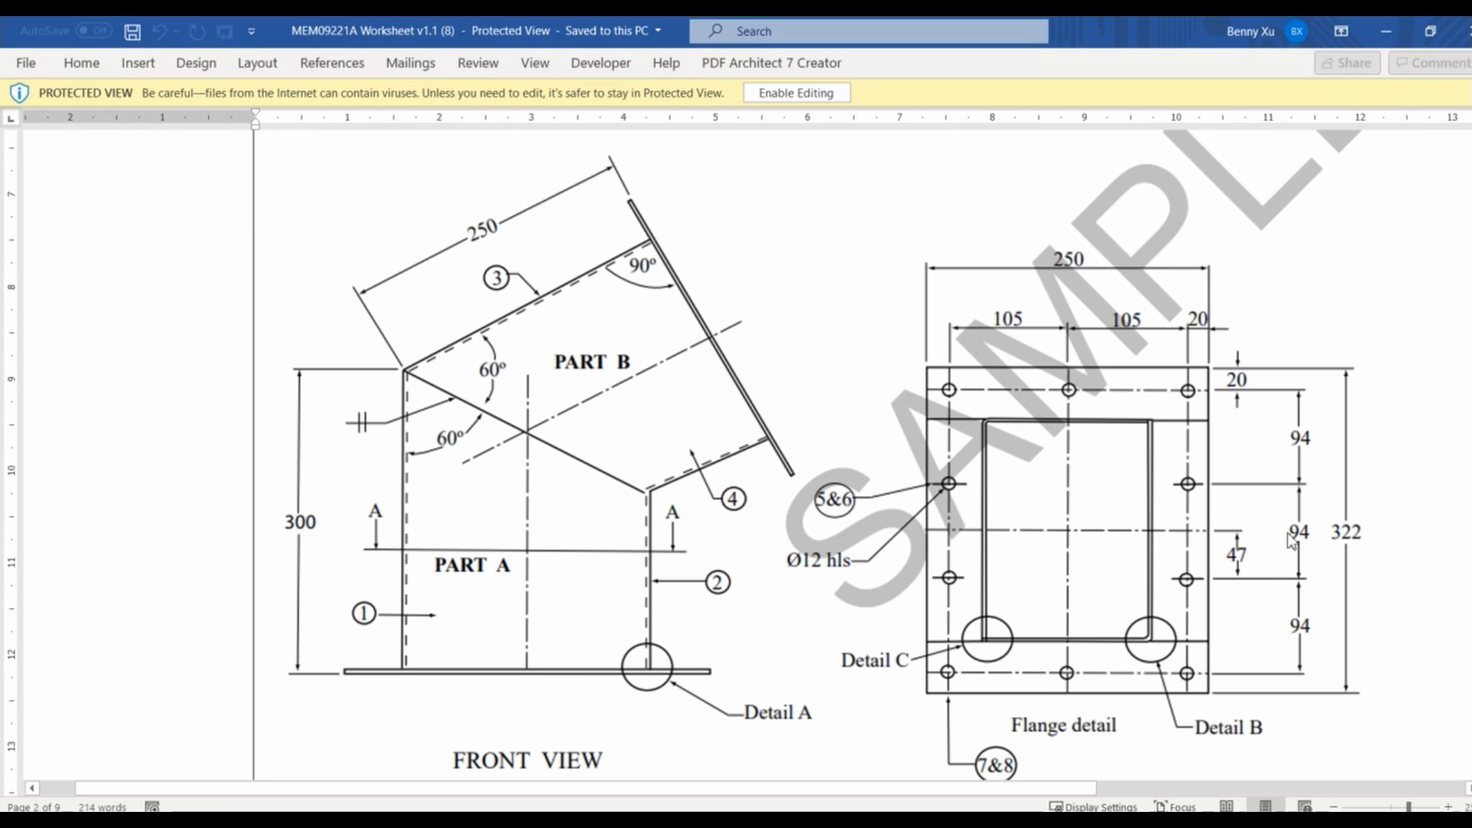
{"action": "left_click", "coordinate": [1387, 31]}
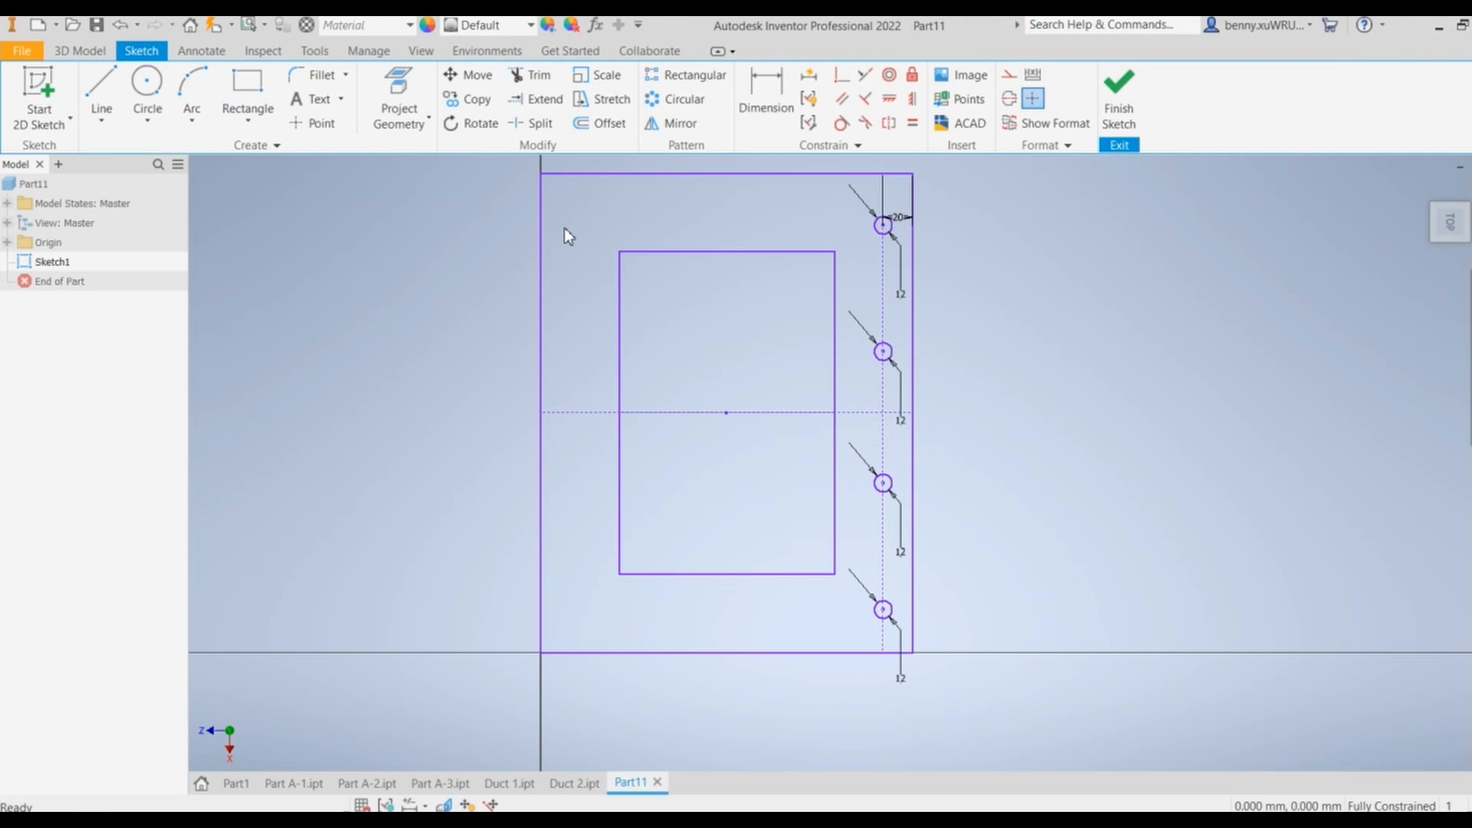
Dimension the vertical distance between the centres of the two middle 12 mm circles to 94 mm
{"action": "left_click", "coordinate": [766, 96]}
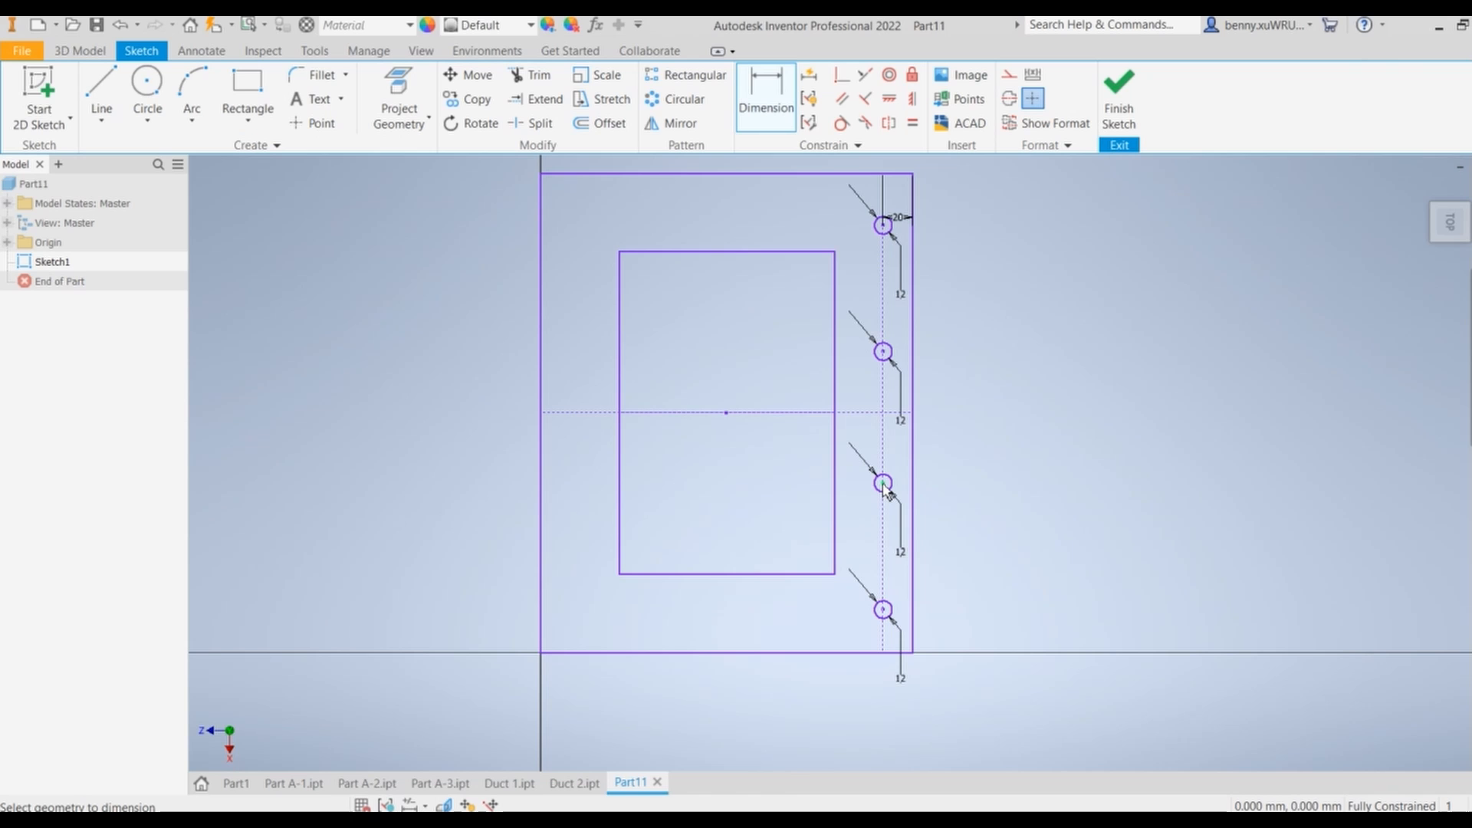
{"action": "left_click", "coordinate": [882, 354]}
{"action": "left_click", "coordinate": [1078, 393]}
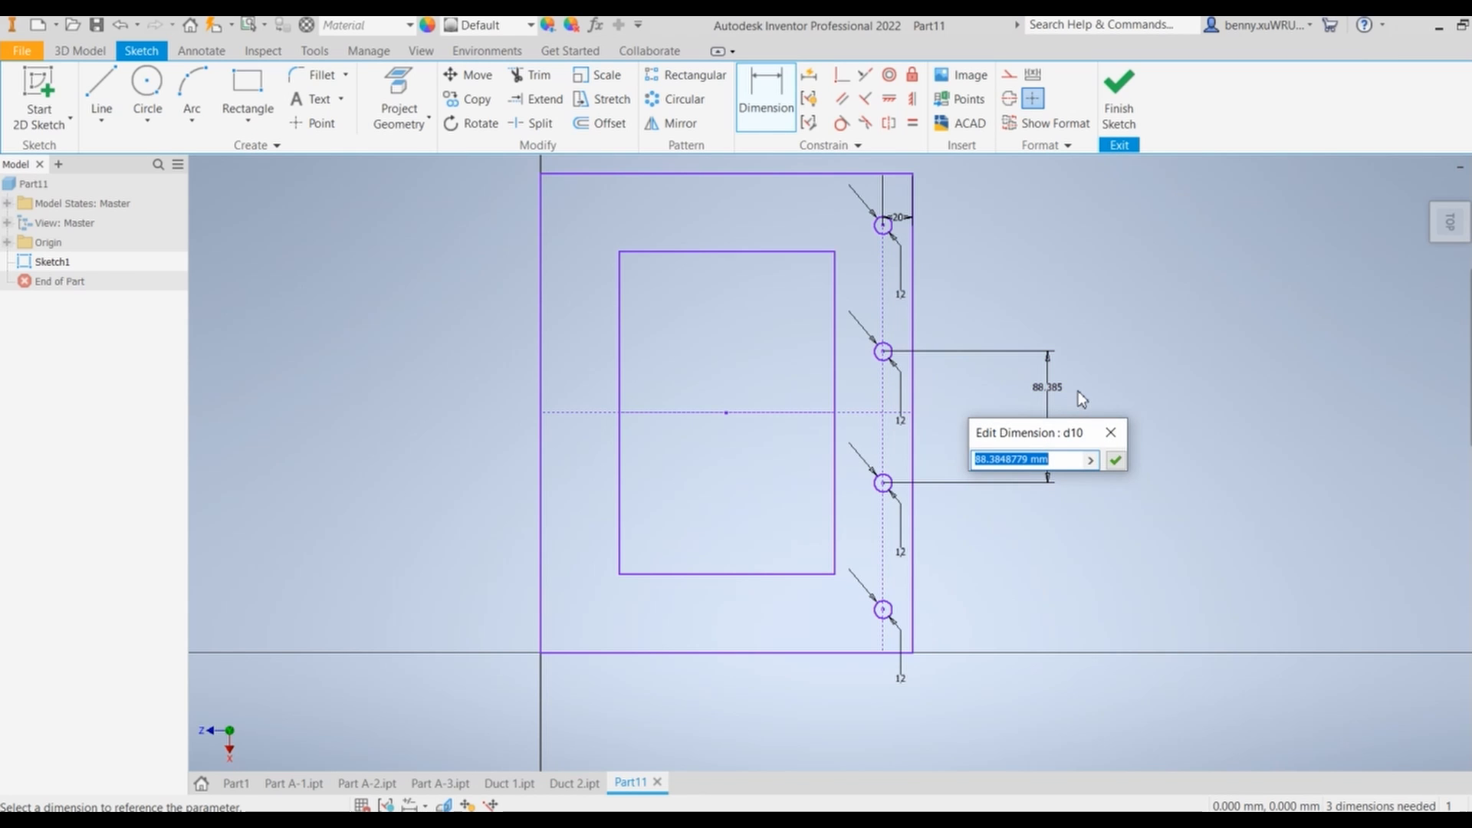
{"action": "type", "text": "94"}
{"action": "key", "text": "Return"}
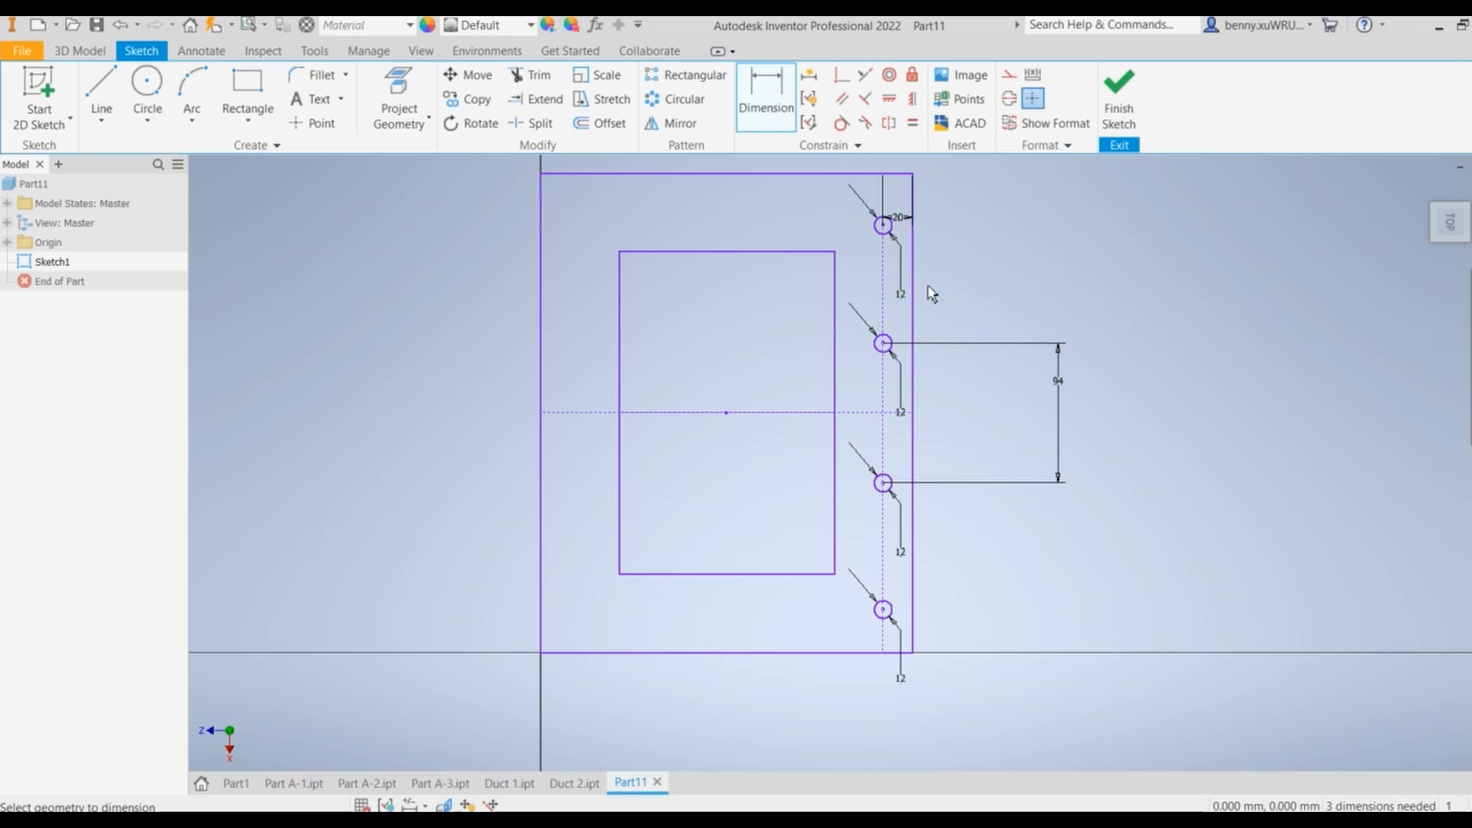
Set the vertical centre spacing to 94 mm between the upper two circles and between the lower two circles
{"action": "left_click", "coordinate": [885, 226]}
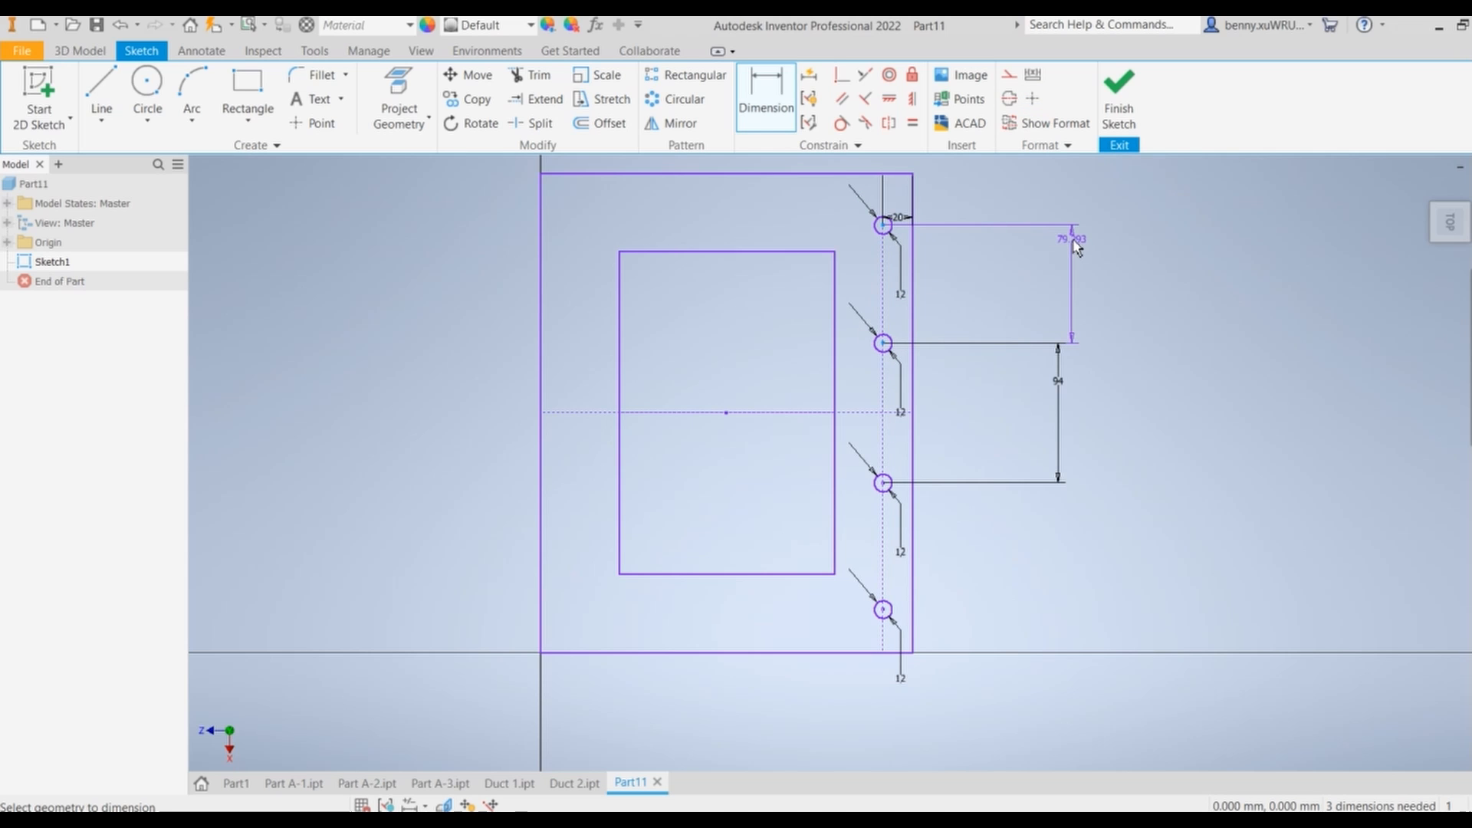
{"action": "left_click", "coordinate": [1059, 245]}
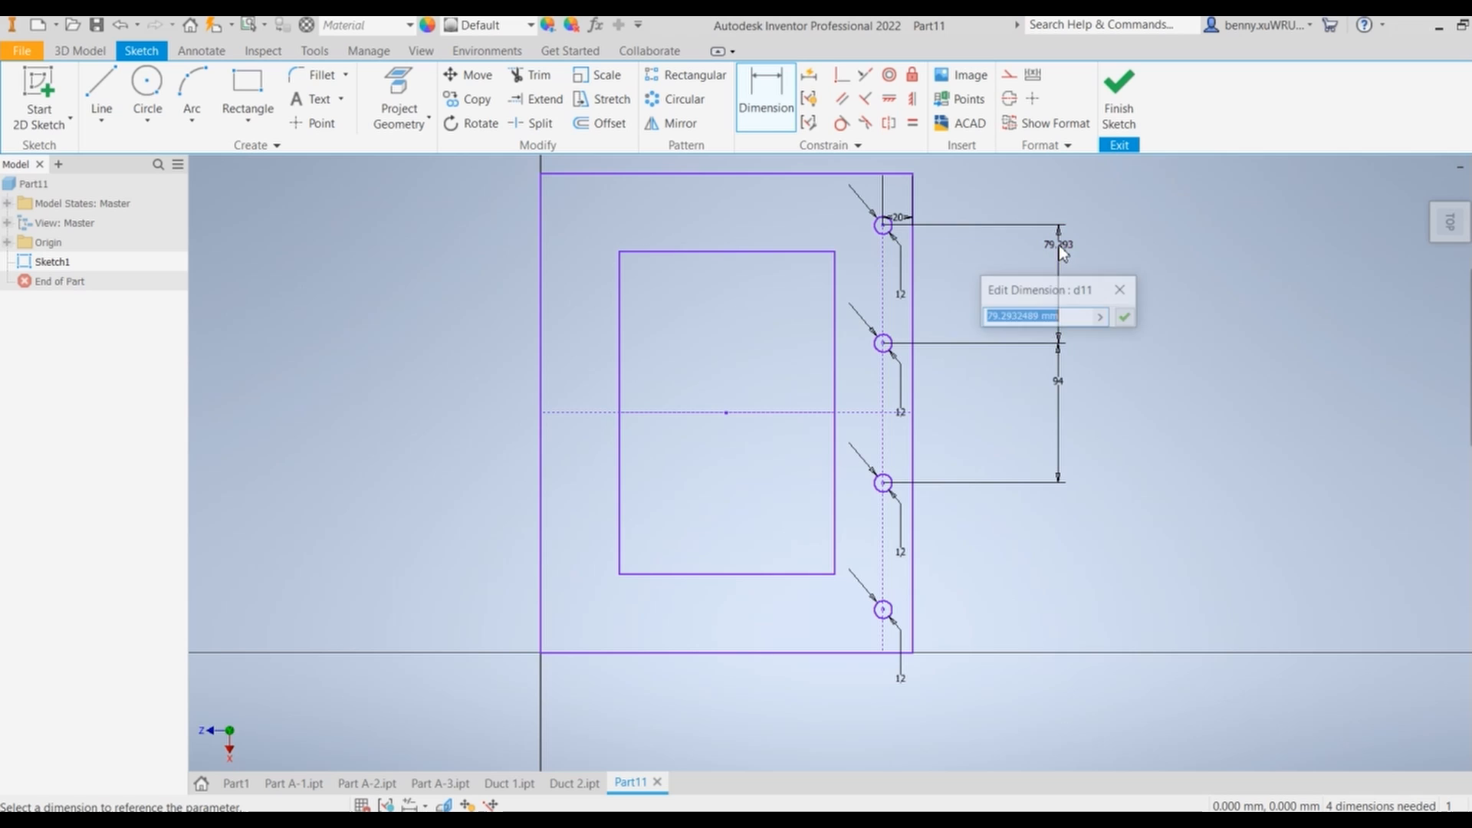
{"action": "type", "text": "94"}
{"action": "key", "text": "Return"}
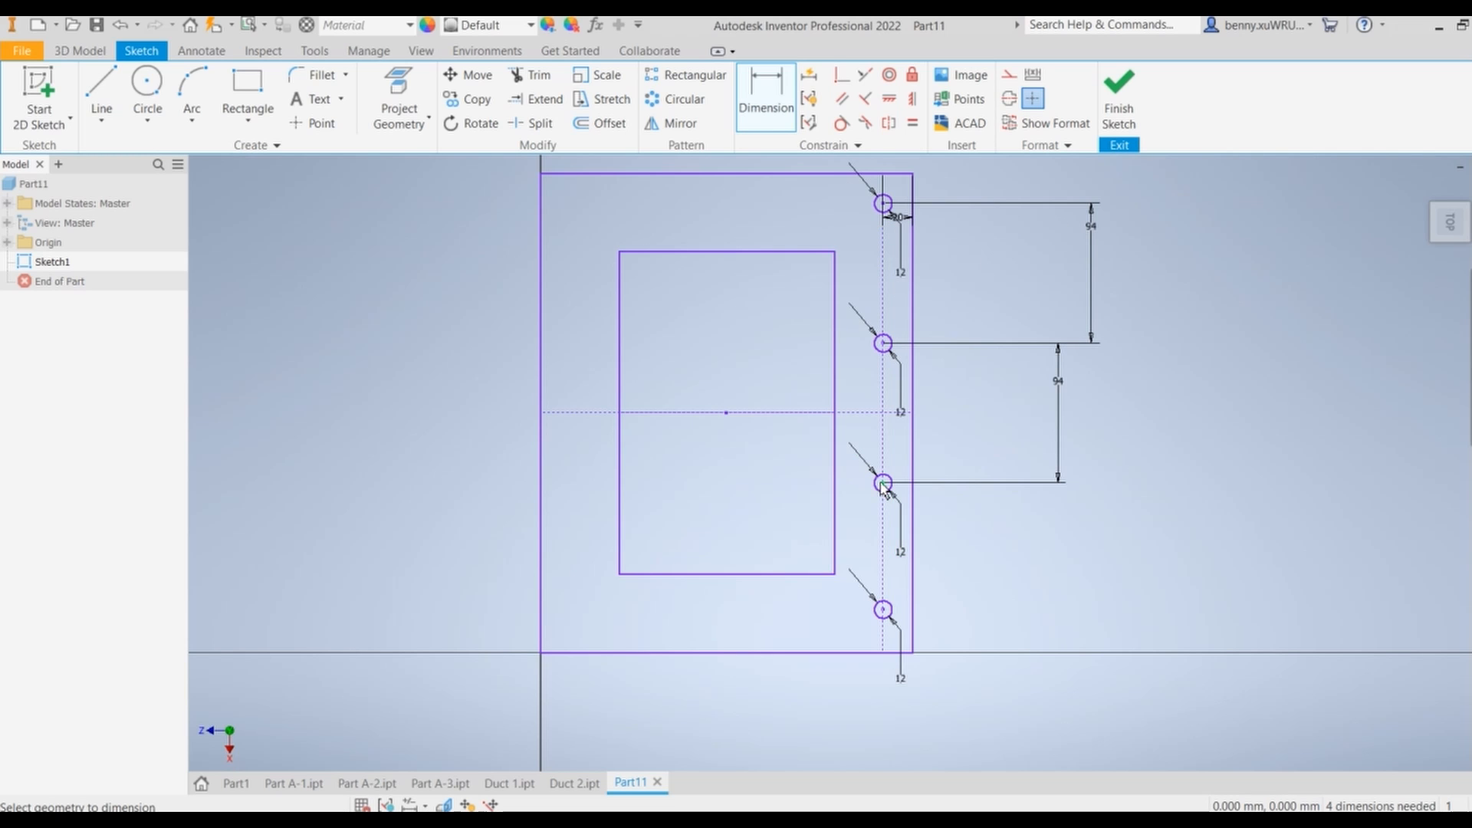
{"action": "left_click", "coordinate": [886, 611]}
{"action": "left_click", "coordinate": [1081, 606]}
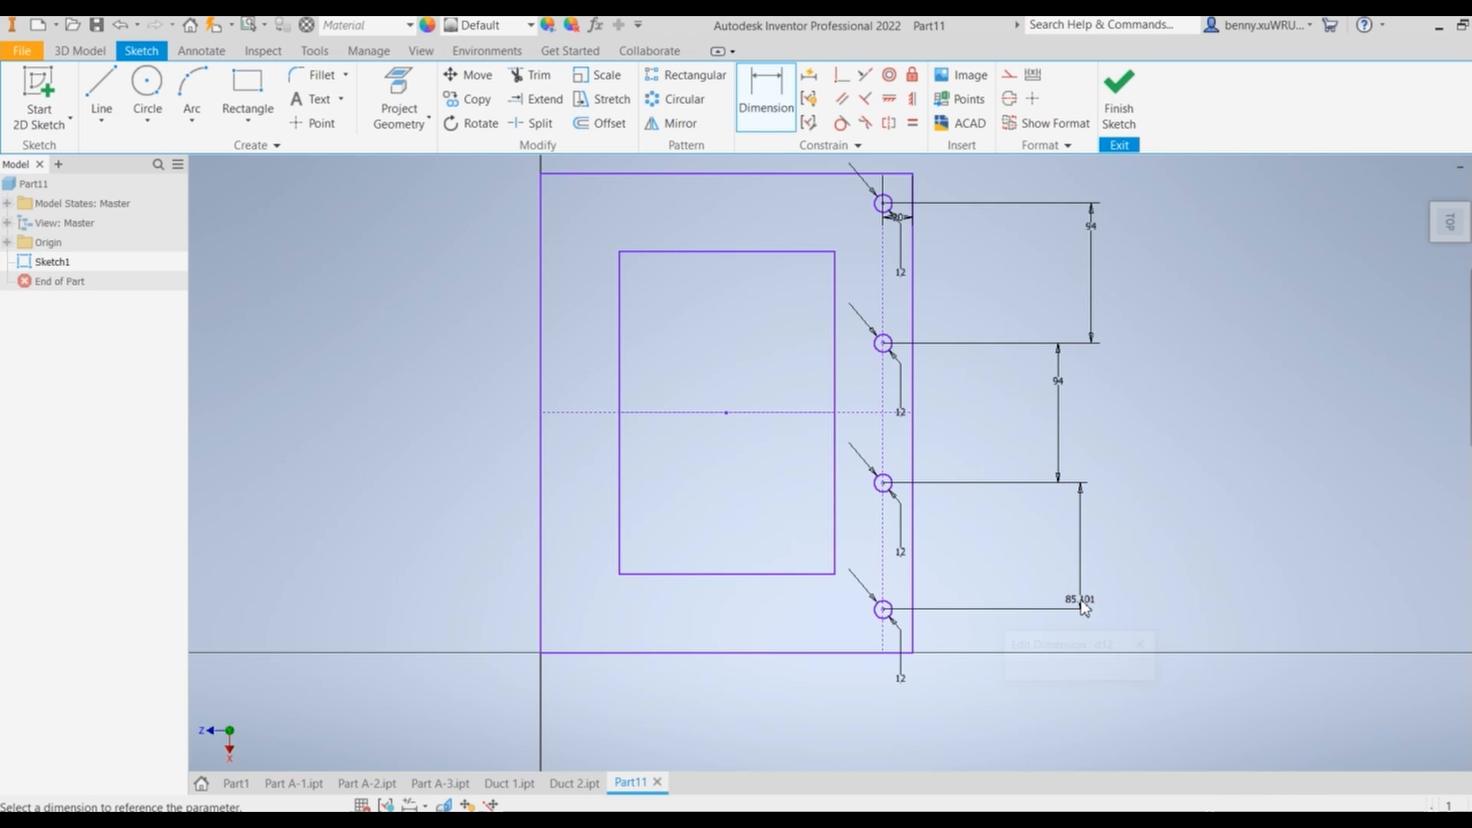
{"action": "type", "text": "94"}
{"action": "key", "text": "Return"}
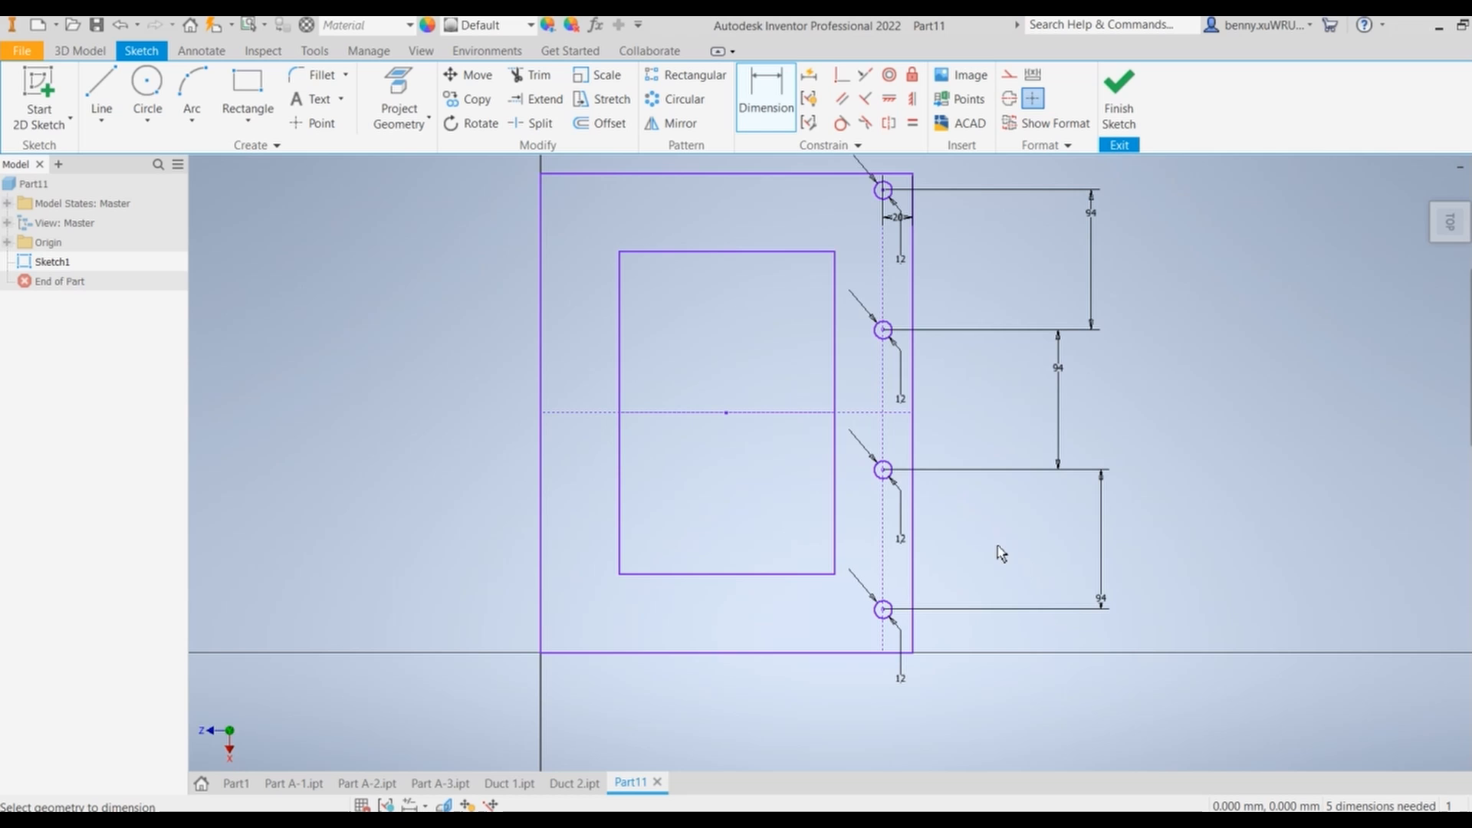
Dimension the circle just below the horizontal centreline at 47 mm from that centreline
{"action": "key", "text": "l"}
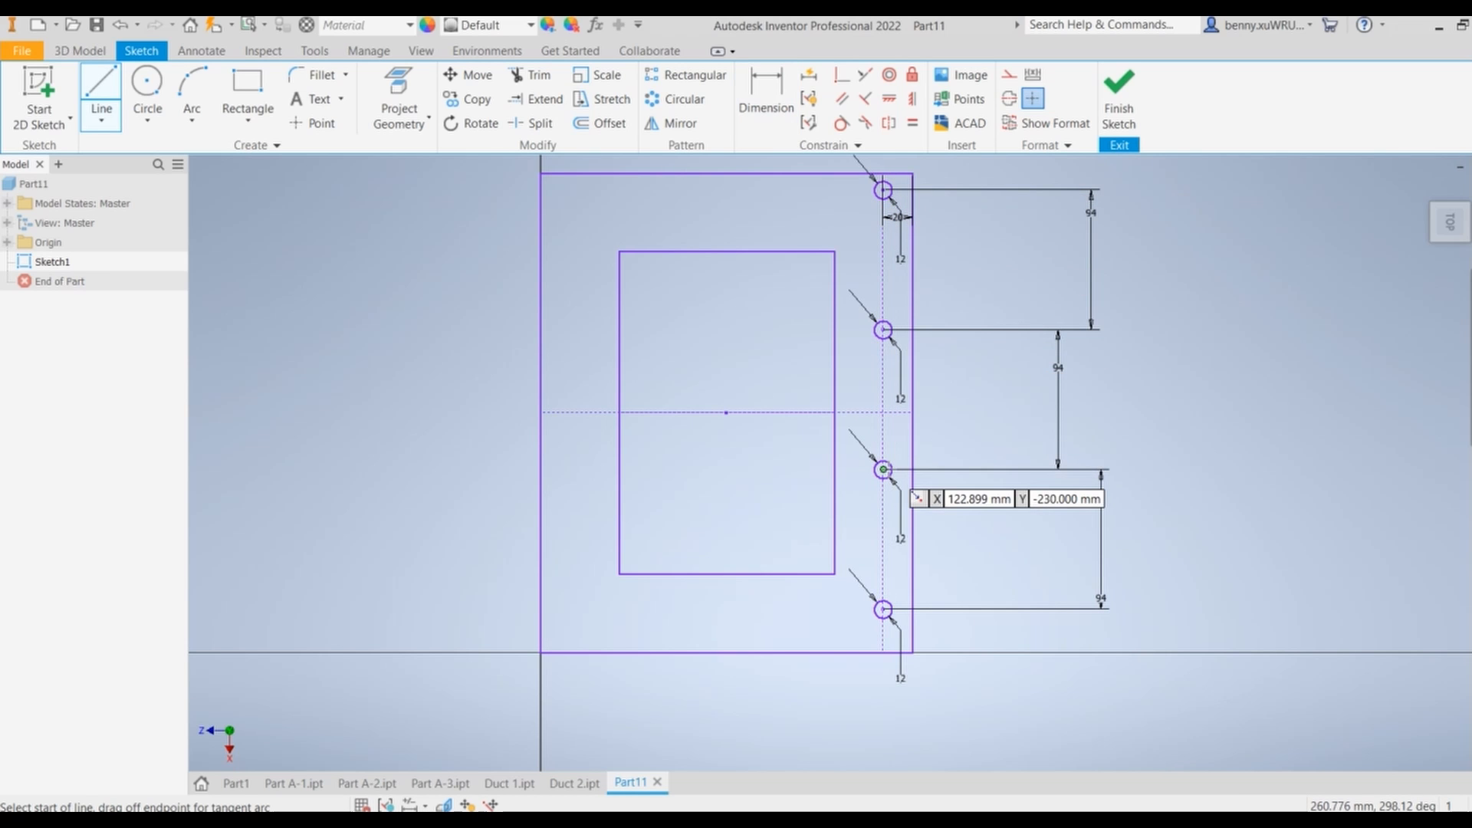
{"action": "key", "text": "Escape"}
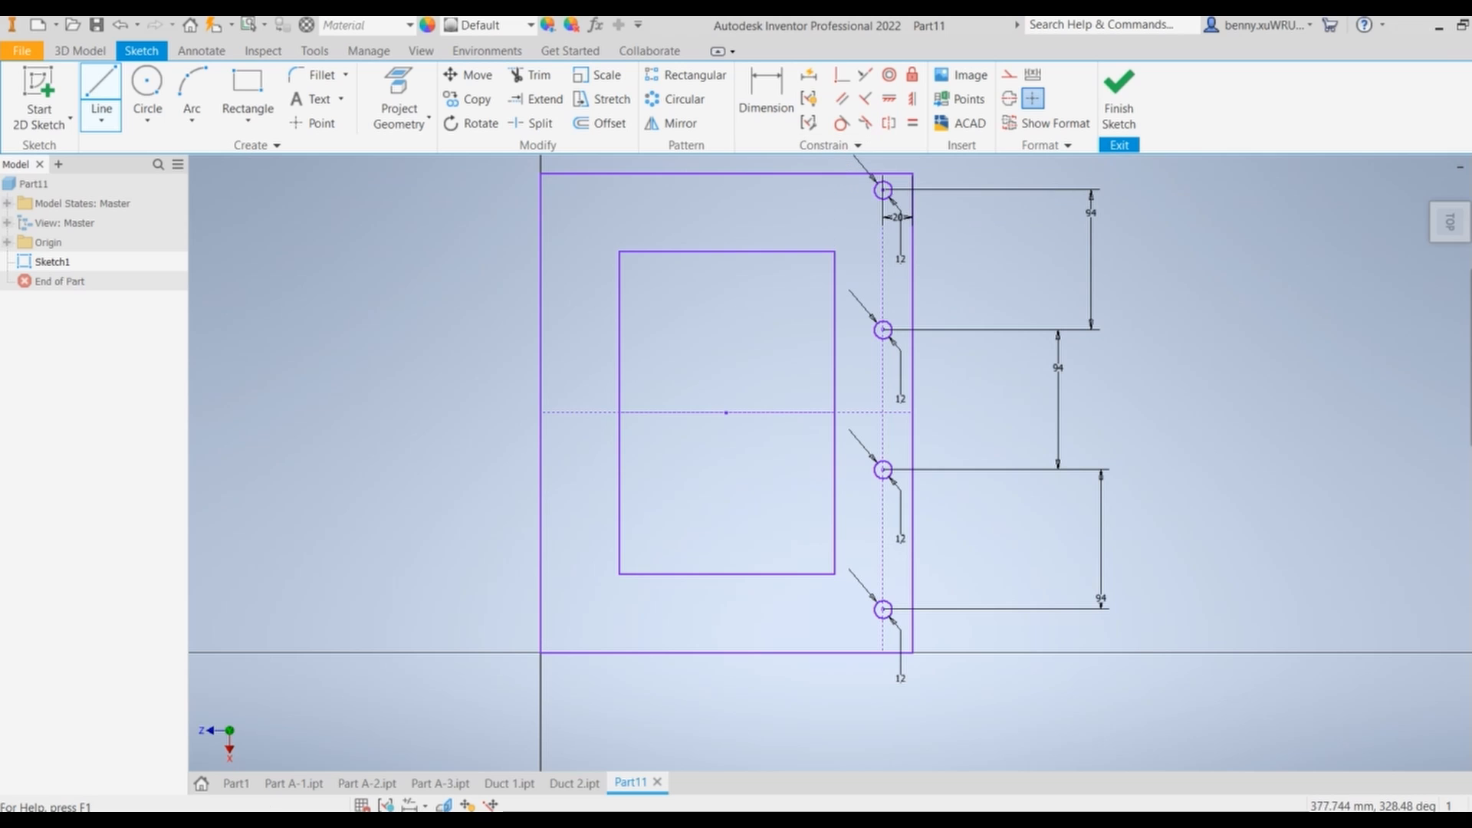
{"action": "key", "text": "d"}
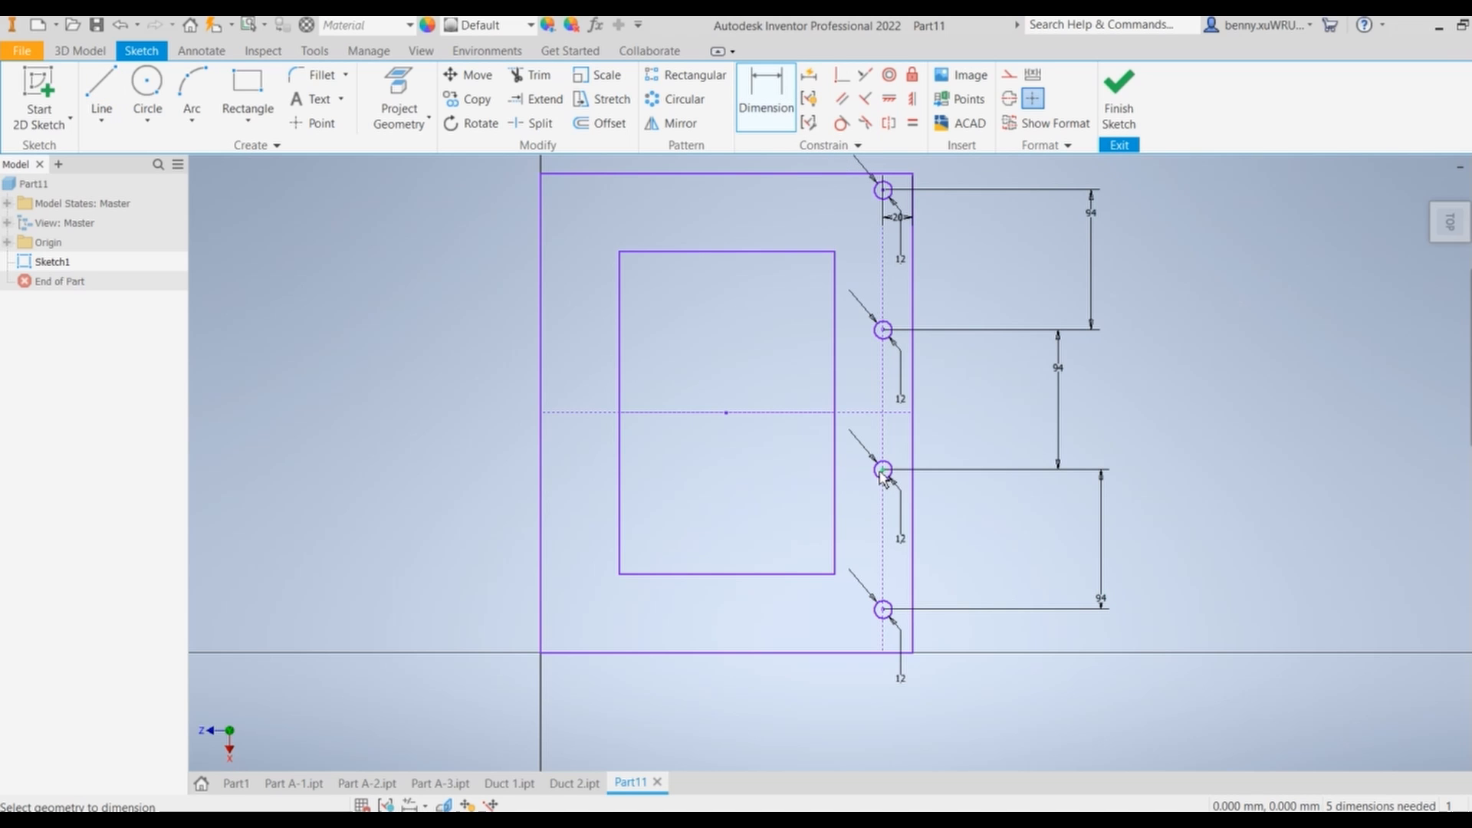
{"action": "left_click", "coordinate": [901, 414]}
{"action": "left_click", "coordinate": [883, 469]}
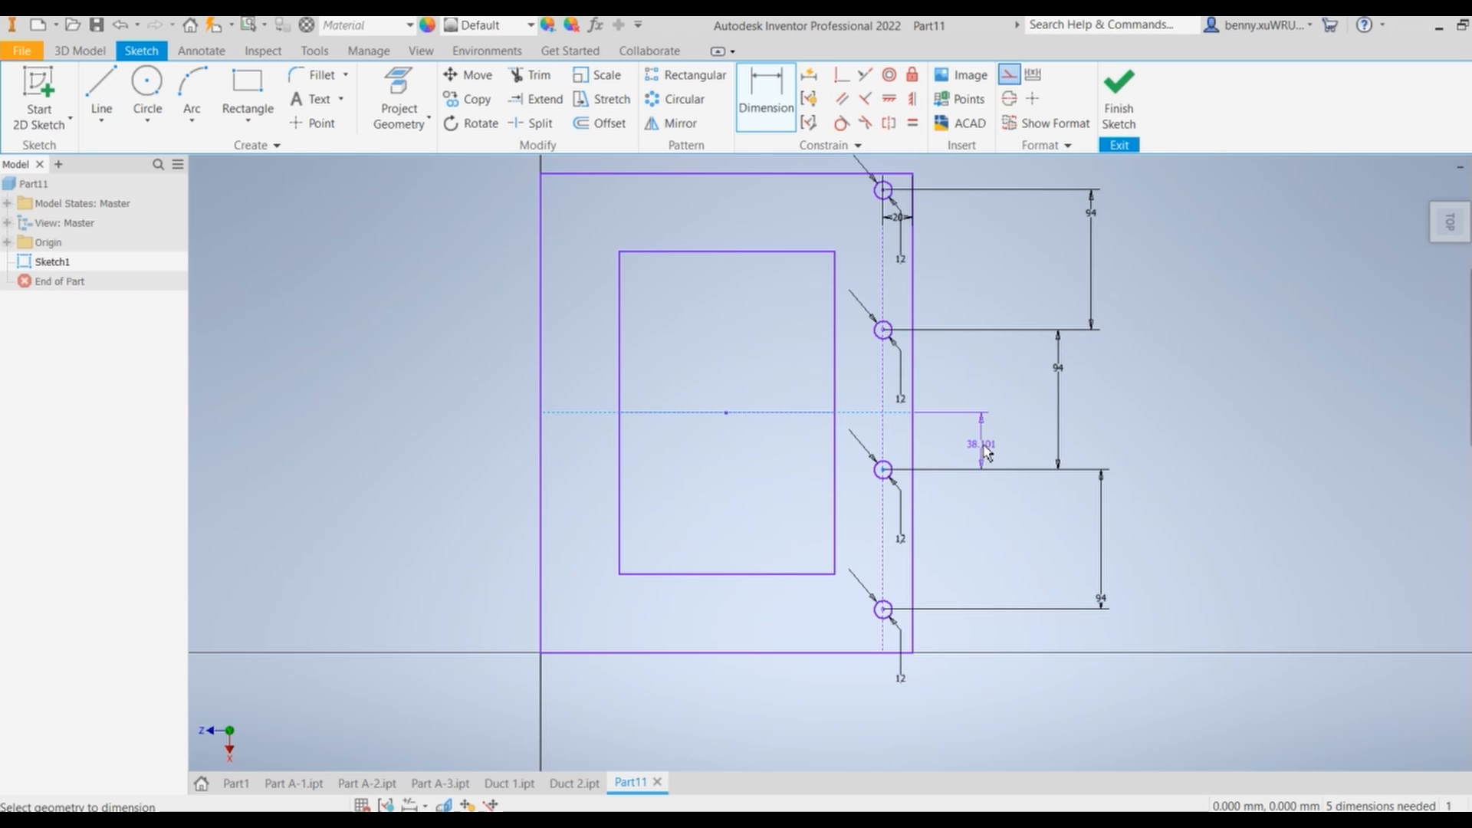
{"action": "left_click", "coordinate": [988, 441]}
{"action": "type", "text": "47"}
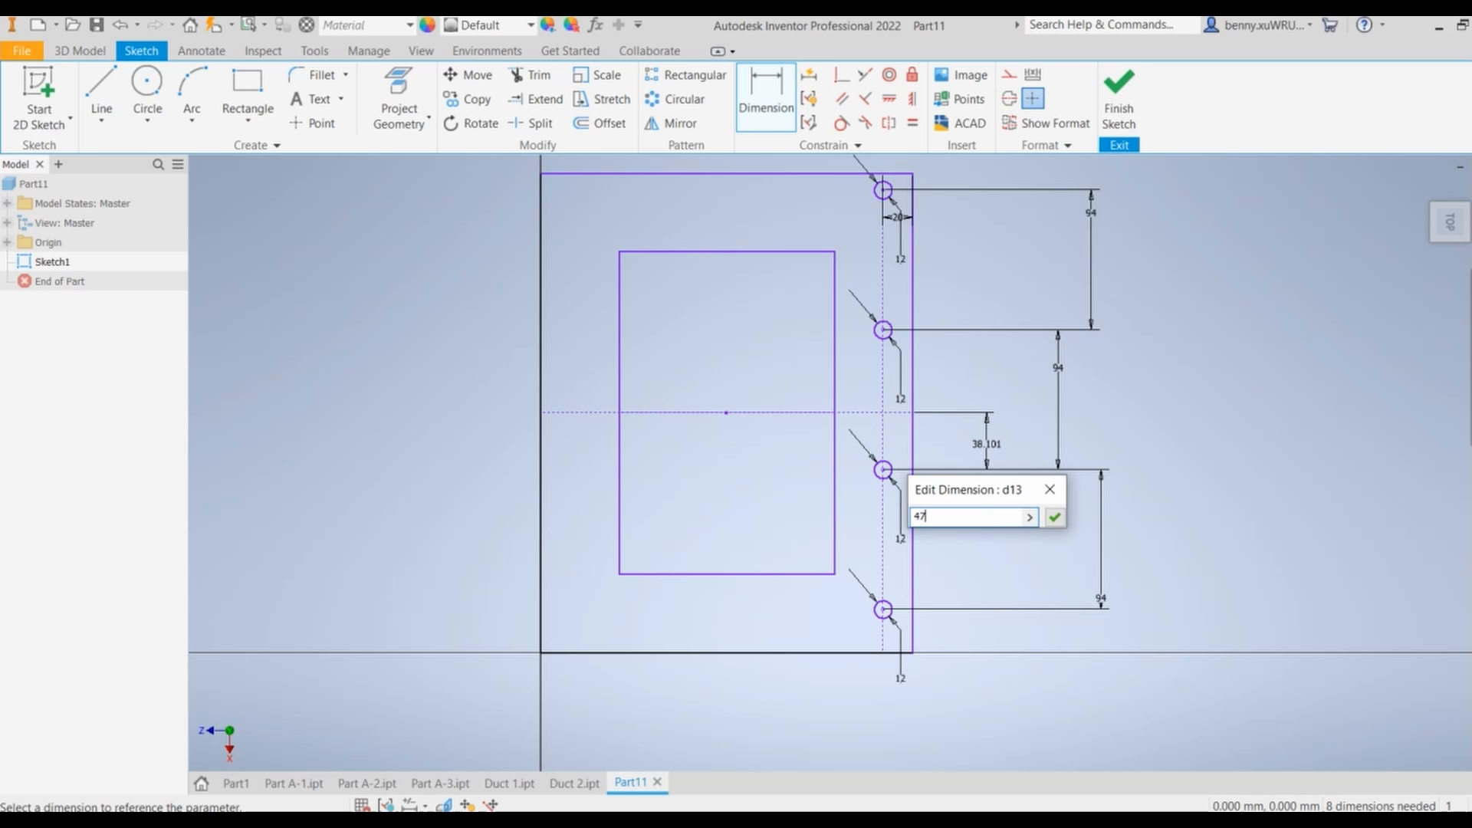
{"action": "key", "text": "Return"}
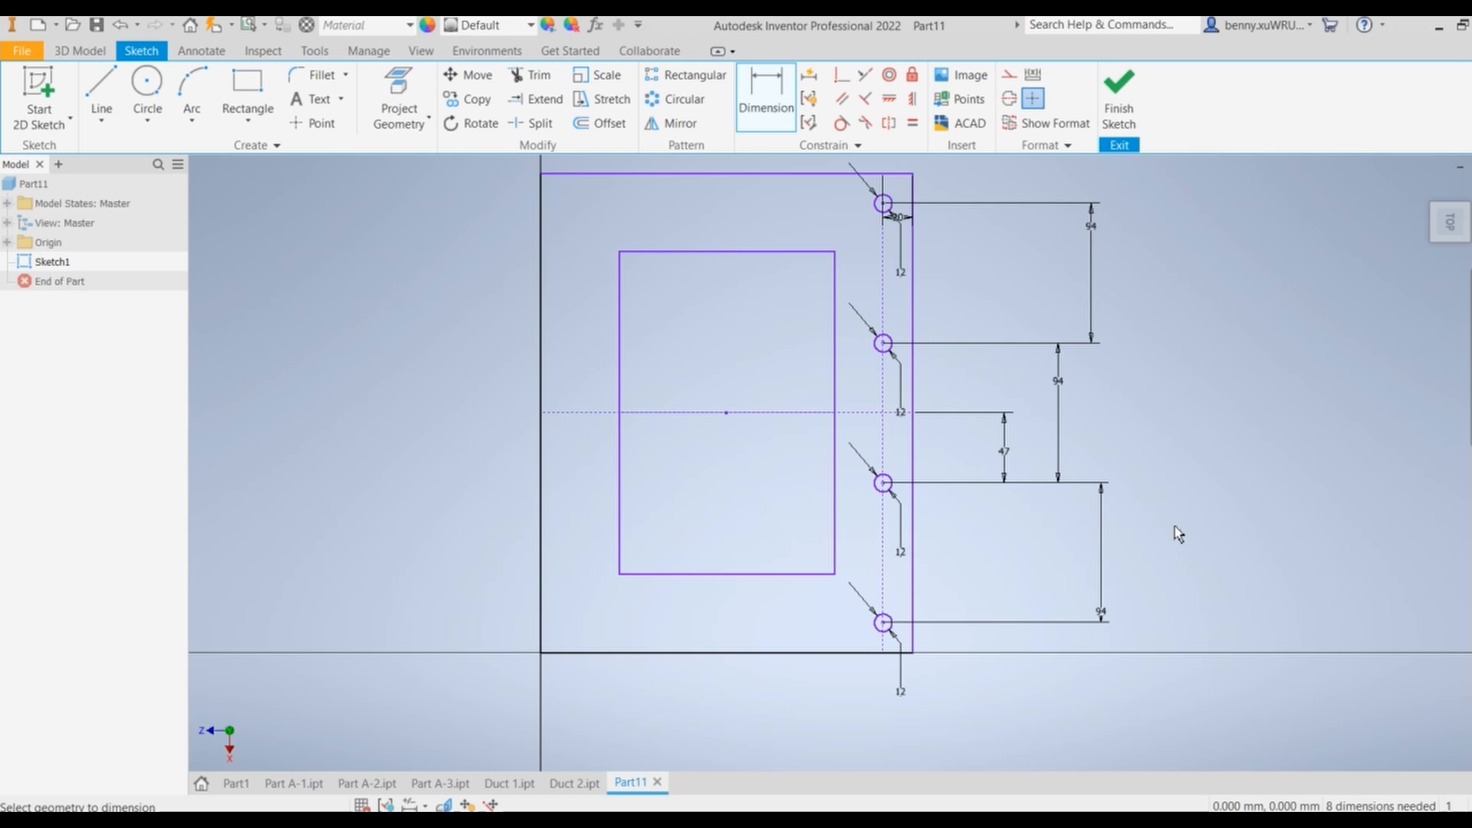
{"action": "key", "text": "Escape"}
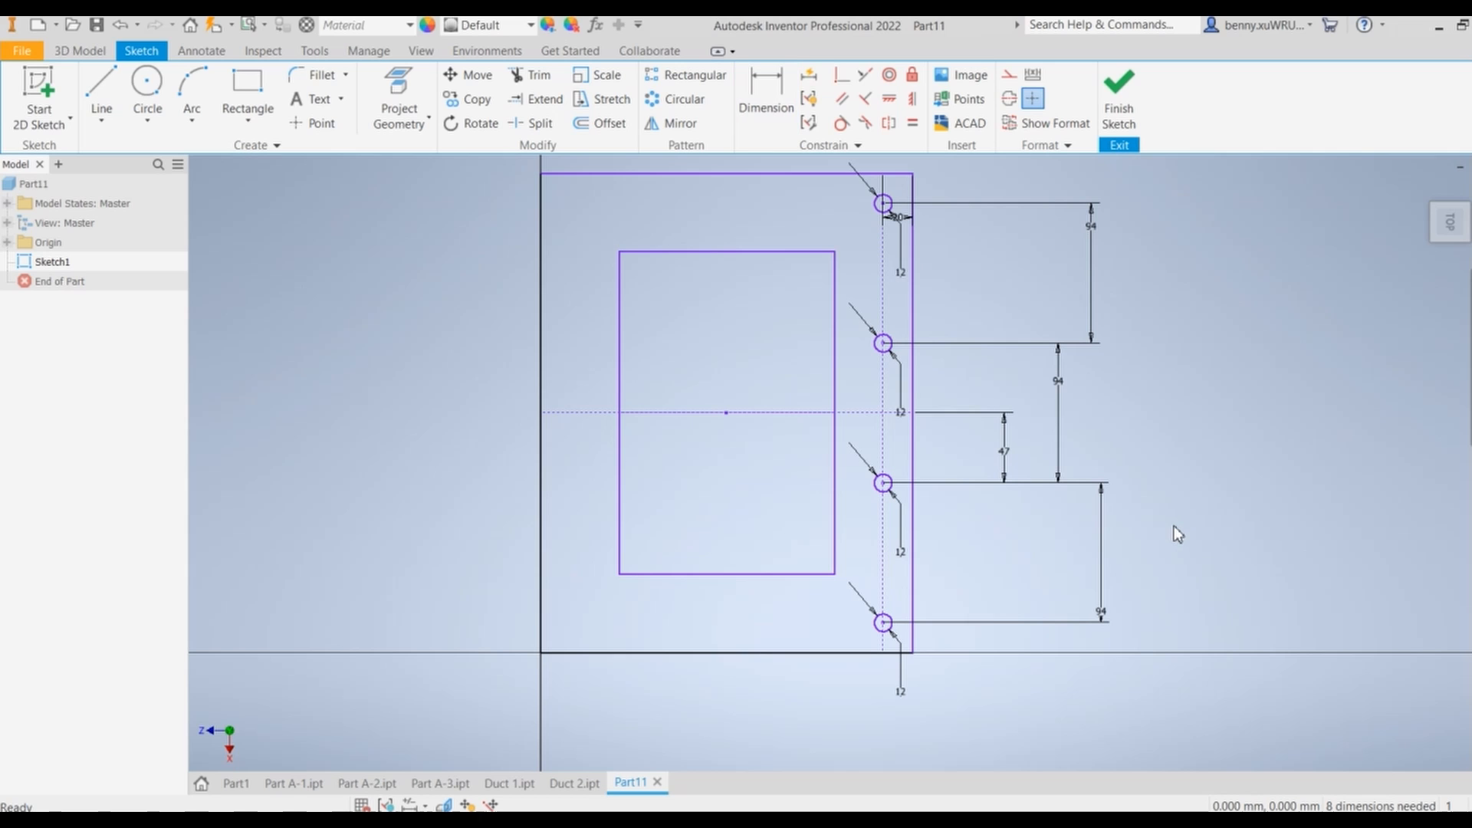
Delete the 12 mm diameter dimensions from all four bolt hole circles
{"action": "left_click", "coordinate": [901, 388]}
{"action": "key", "text": "Delete"}
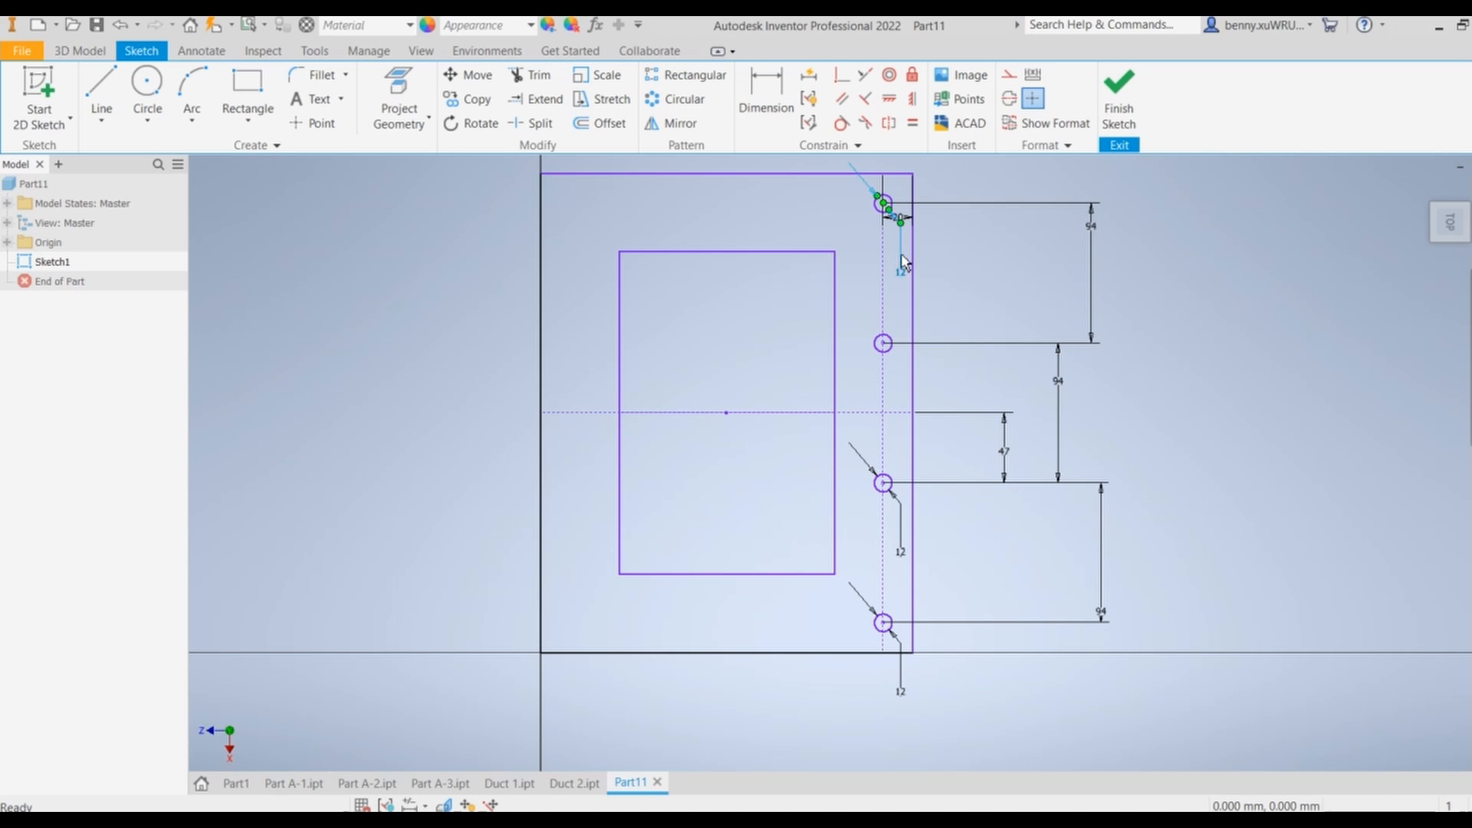
{"action": "key", "text": "Delete"}
{"action": "left_click", "coordinate": [901, 543]}
{"action": "key", "text": "Delete"}
{"action": "left_click", "coordinate": [901, 676]}
{"action": "key", "text": "Delete"}
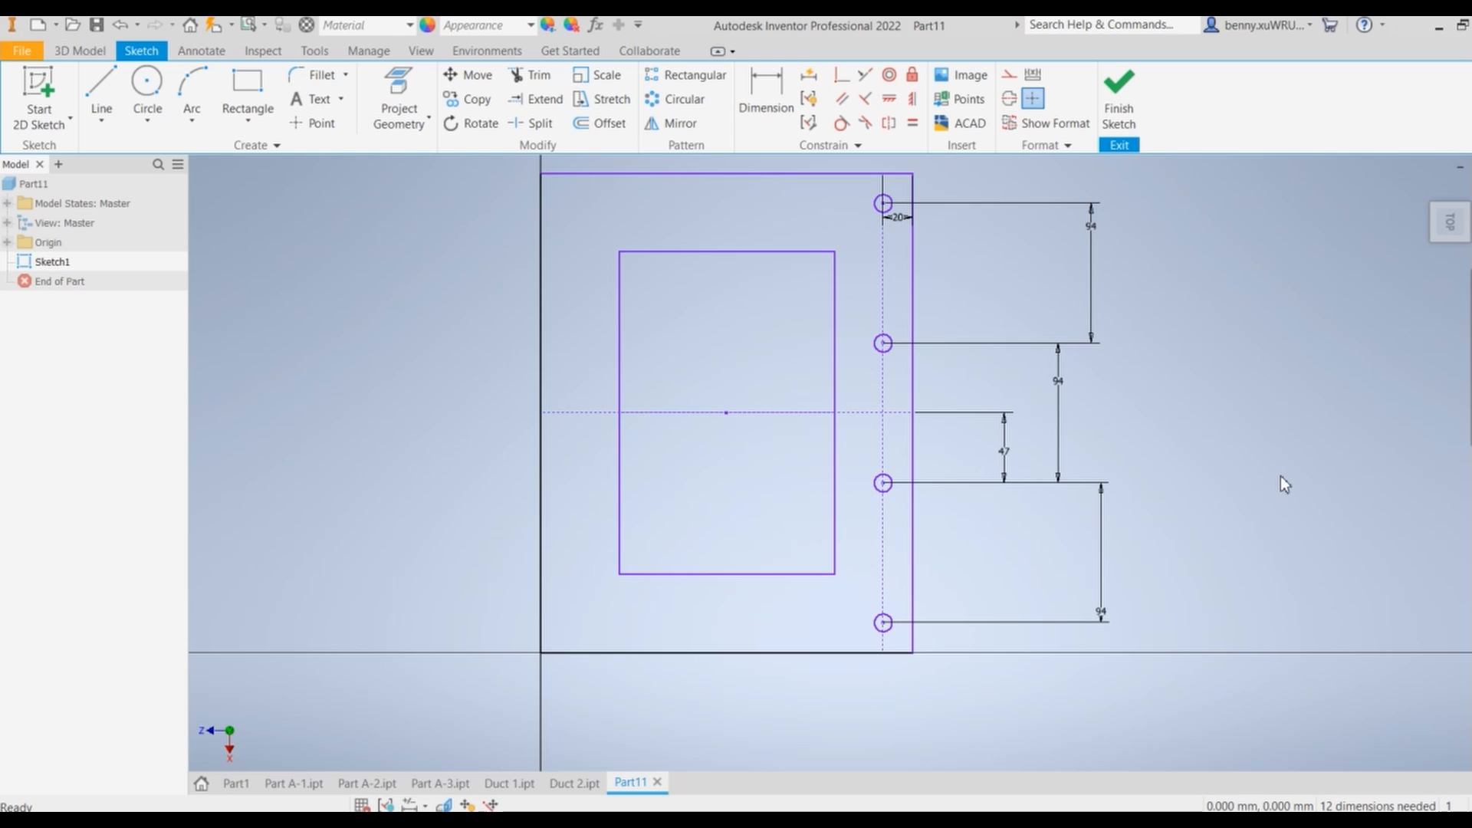
Draw a vertical line about 202 mm long from the flange centre past its upper edge and make it construction geometry
{"action": "scroll", "coordinate": [767, 709], "scroll_direction": "down", "scroll_amount": 4}
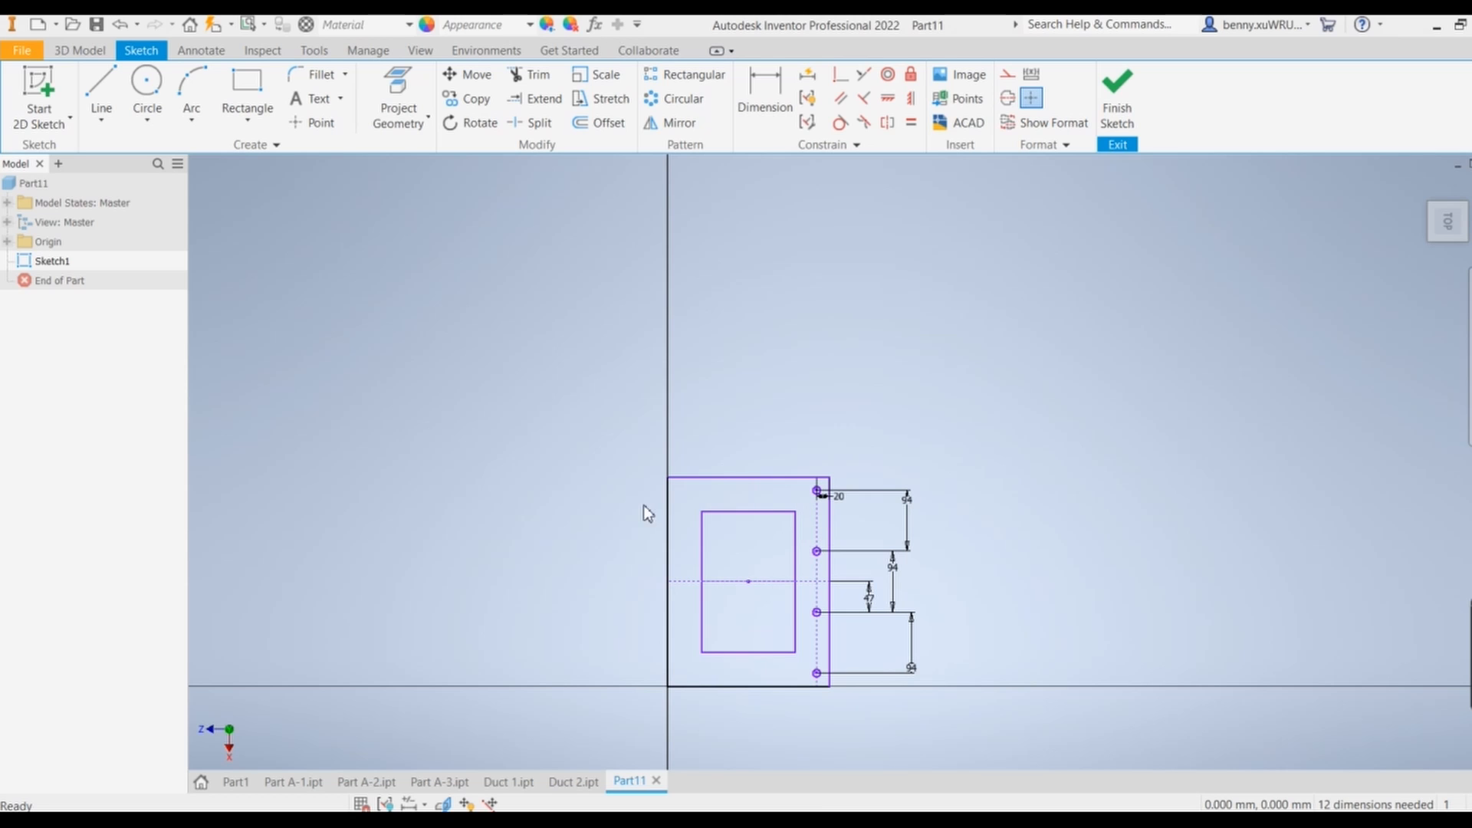
{"action": "left_click", "coordinate": [102, 87]}
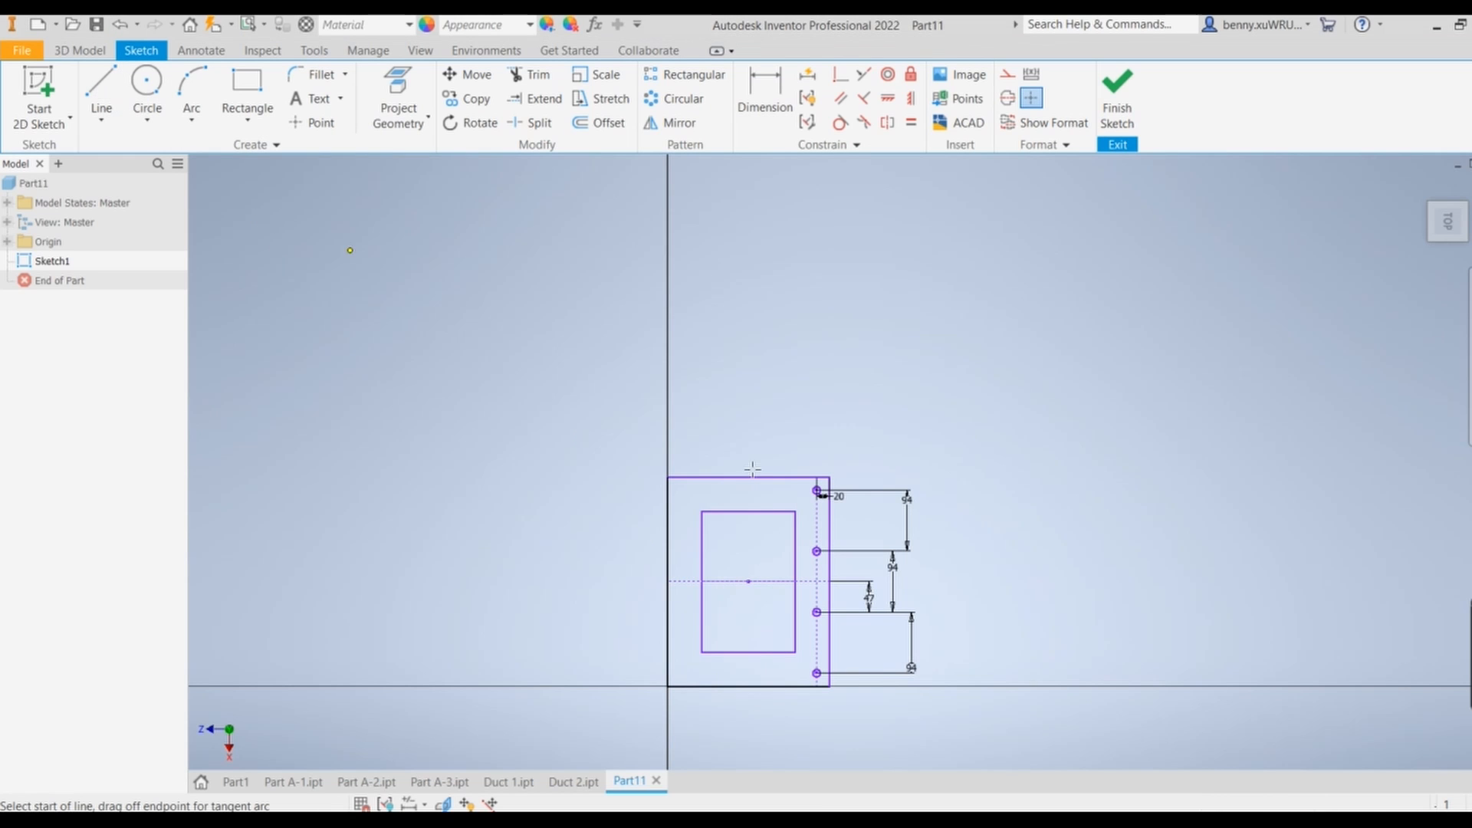
{"action": "left_click", "coordinate": [748, 581]}
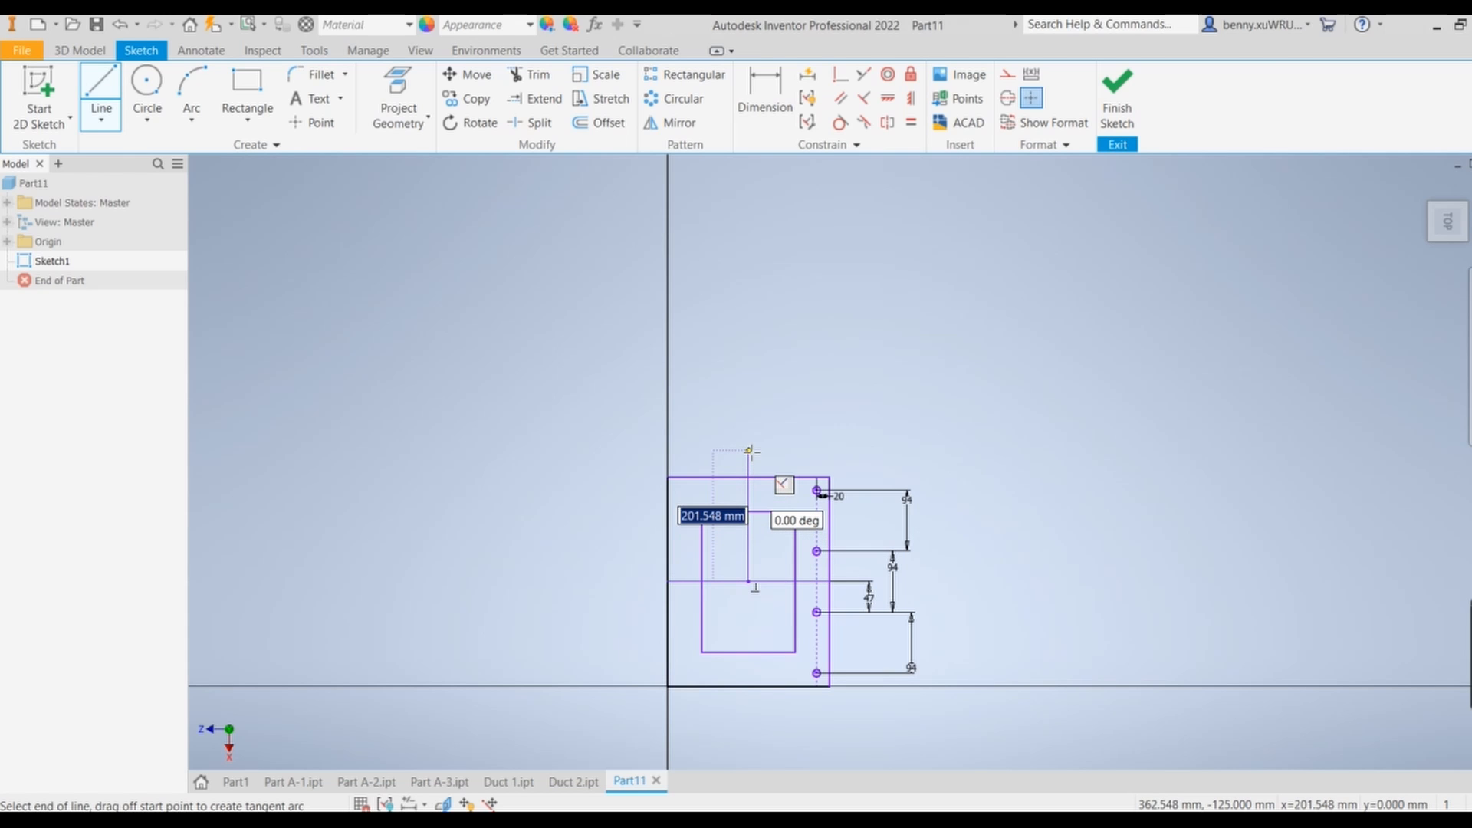
{"action": "left_click", "coordinate": [748, 477]}
{"action": "left_click", "coordinate": [749, 452]}
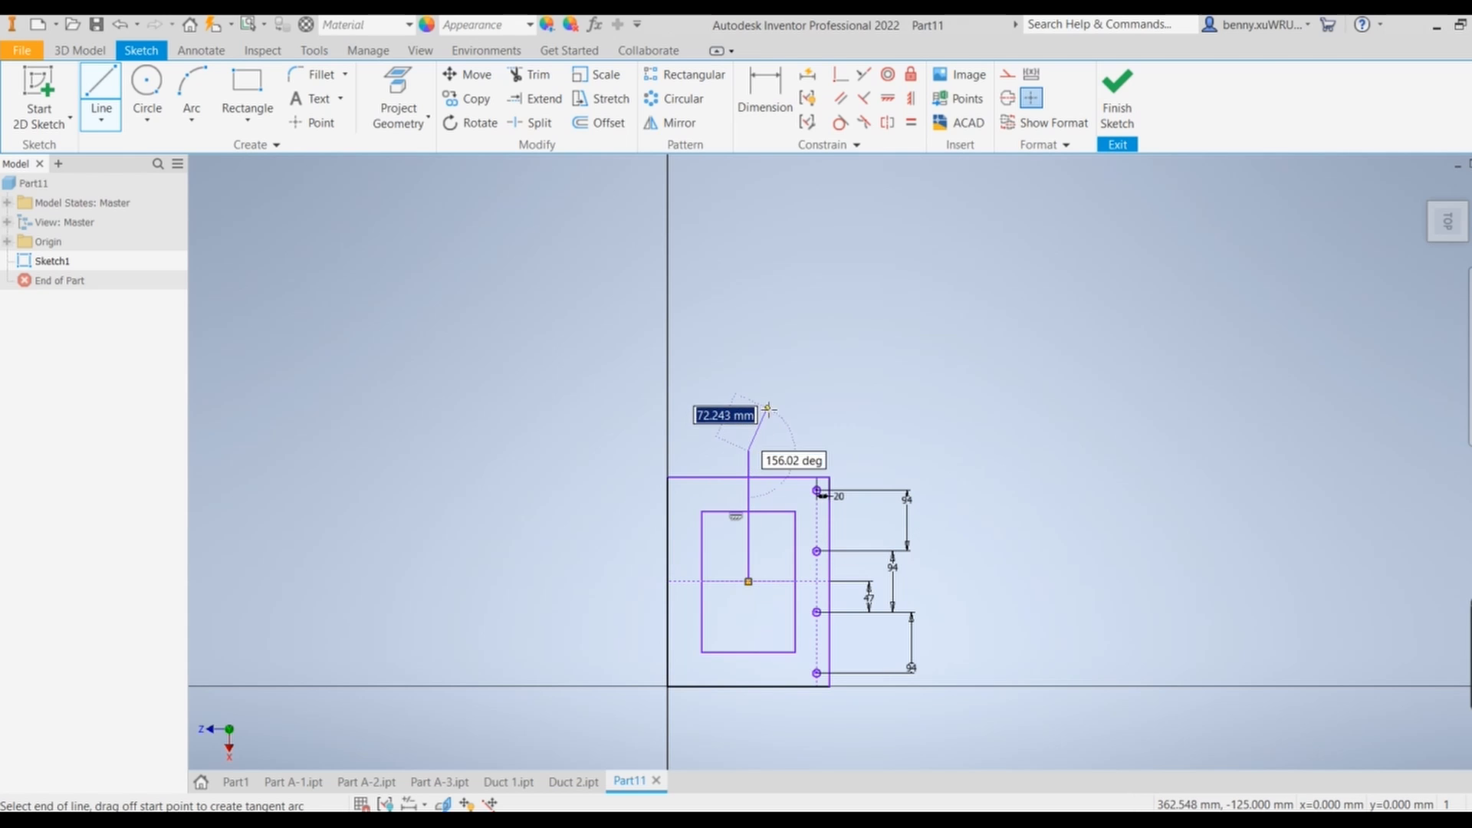
{"action": "right_click", "coordinate": [763, 409]}
{"action": "left_click", "coordinate": [827, 411]}
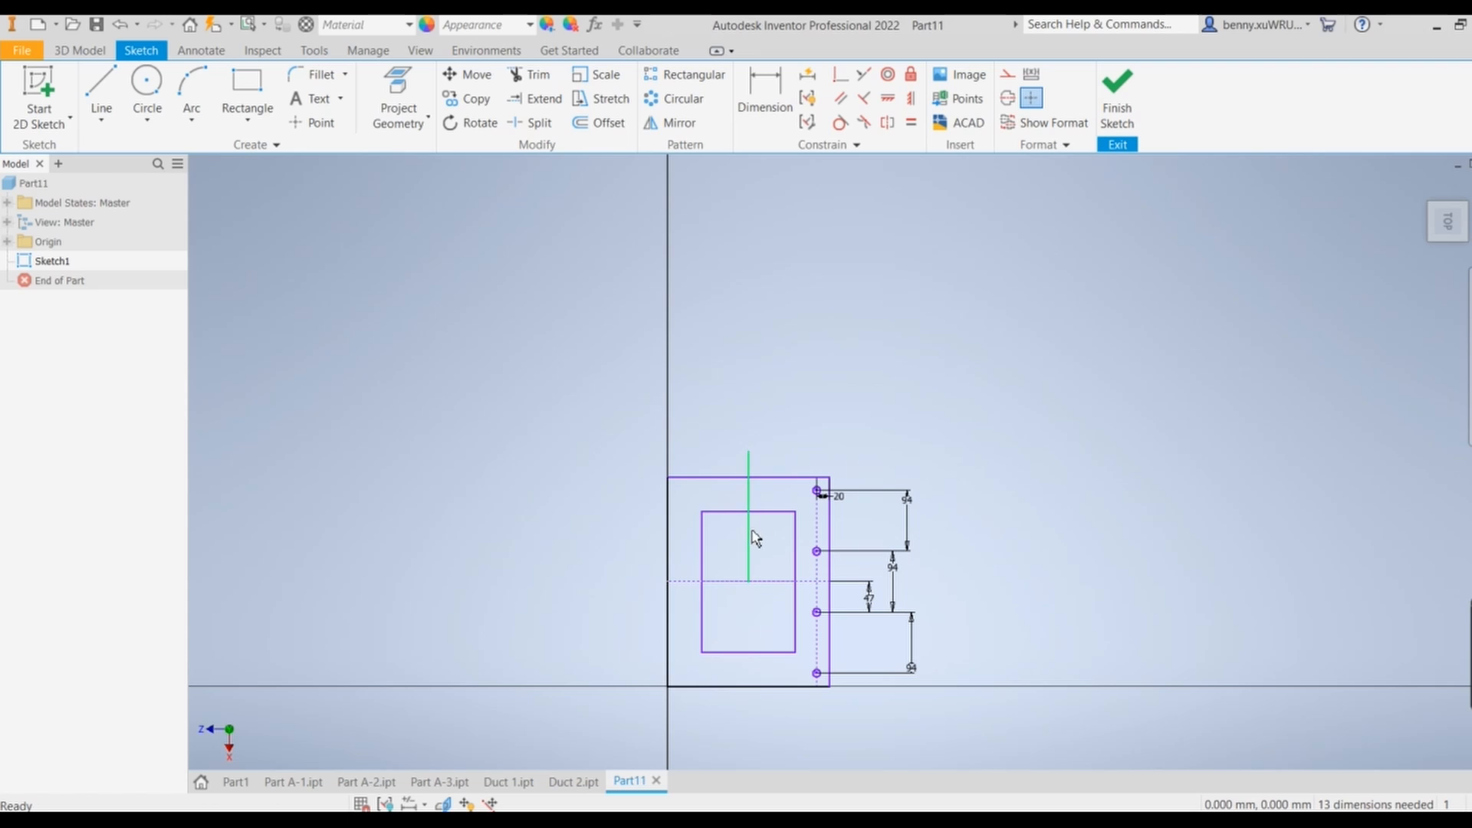
{"action": "left_click", "coordinate": [750, 537]}
{"action": "left_click", "coordinate": [1005, 77]}
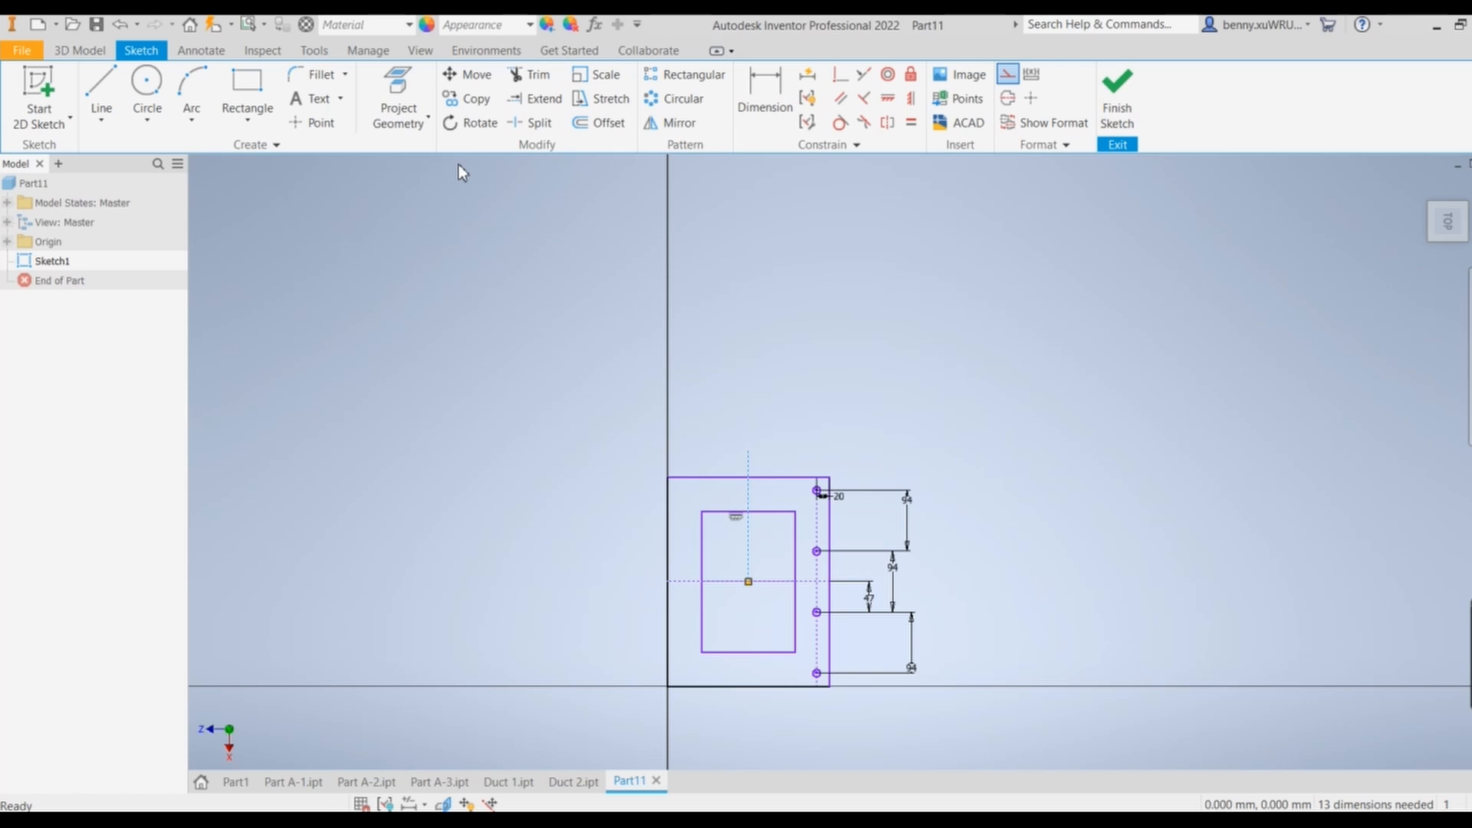
Mirror the four holes along the flange's right edge about the vertical construction centreline
{"action": "left_click", "coordinate": [671, 122]}
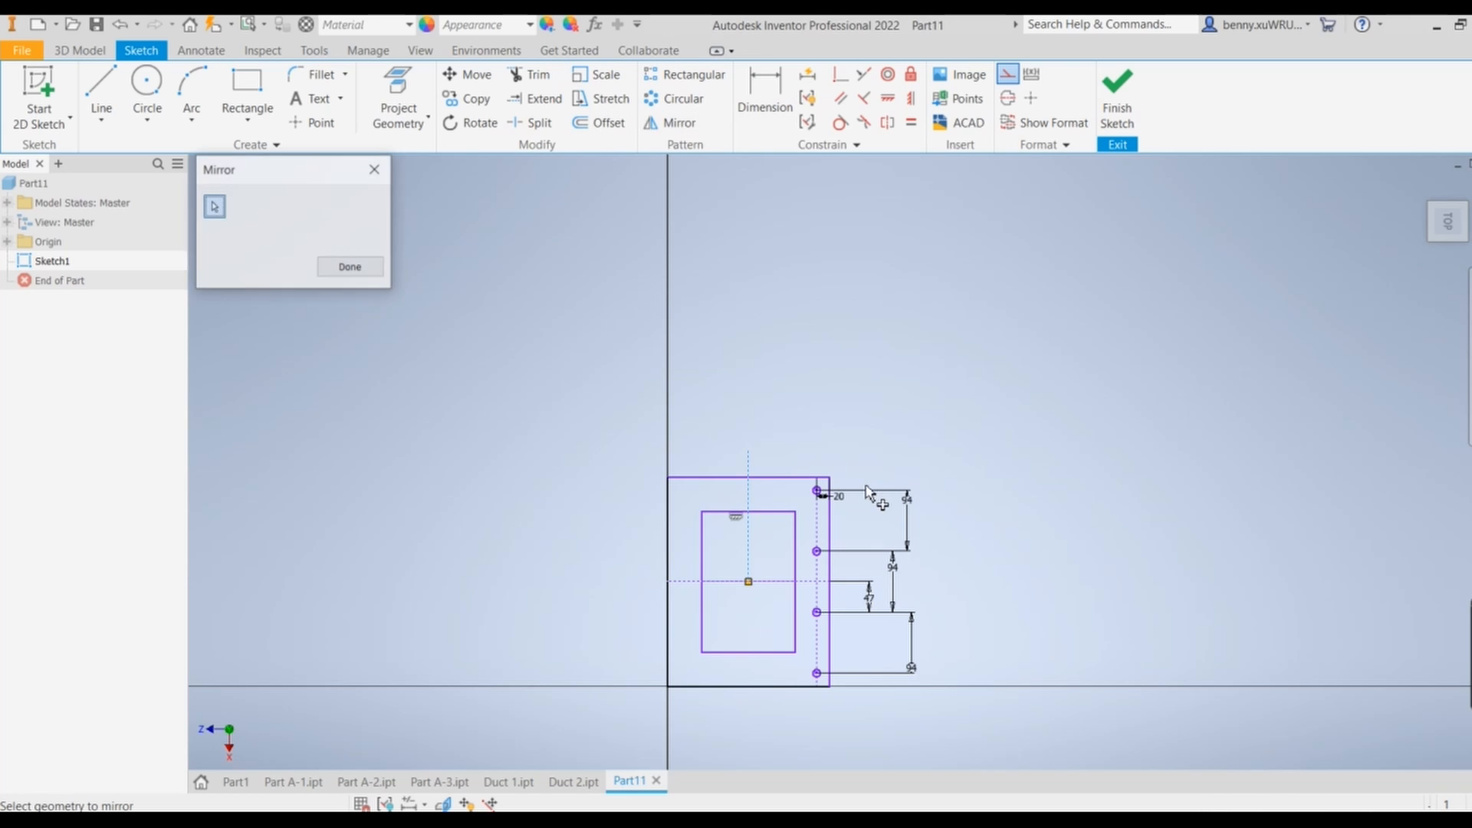
{"action": "scroll", "coordinate": [832, 506], "scroll_direction": "up", "scroll_amount": 4}
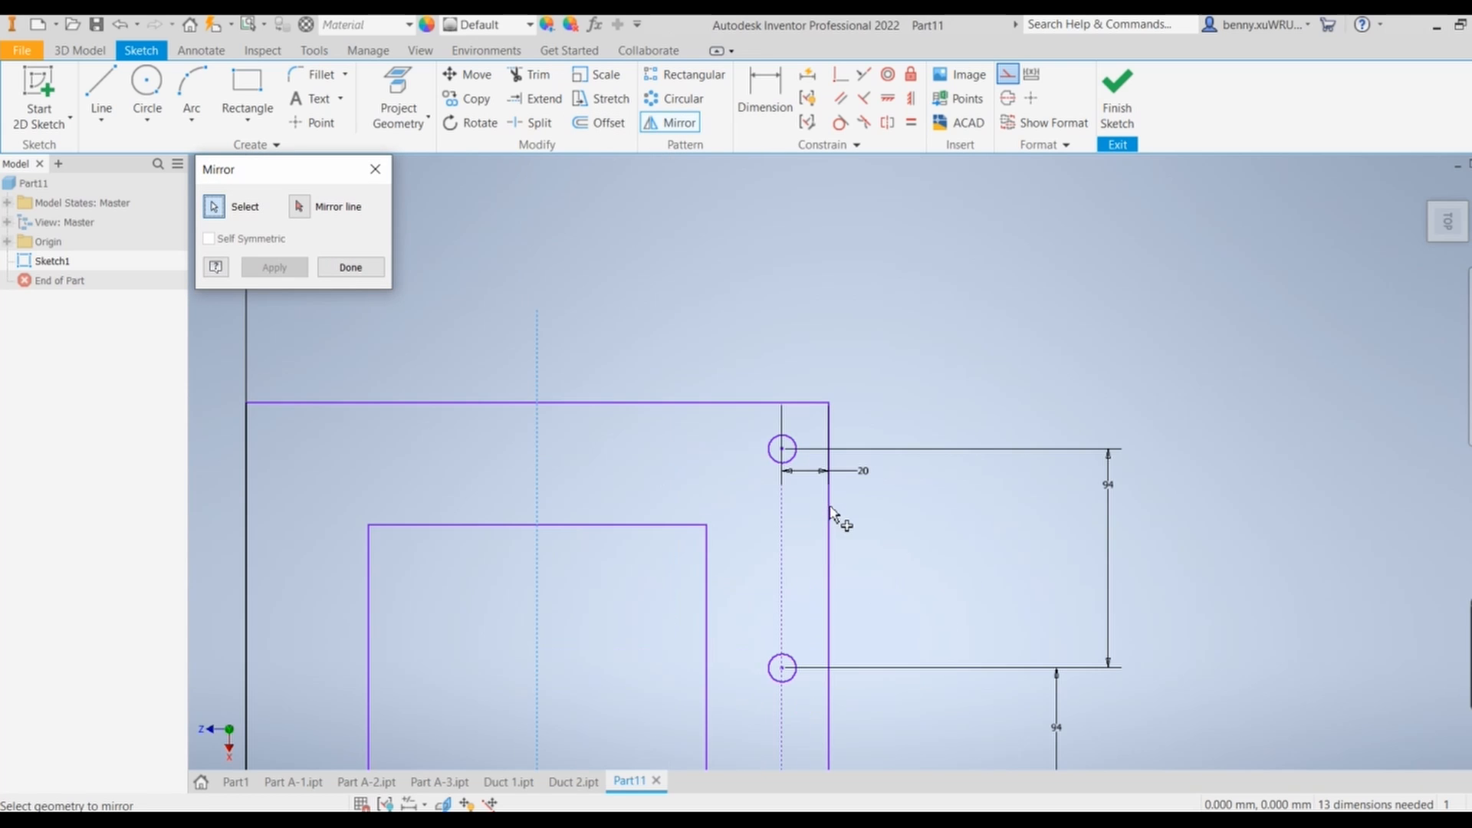
{"action": "left_click", "coordinate": [794, 453]}
{"action": "left_click", "coordinate": [793, 669]}
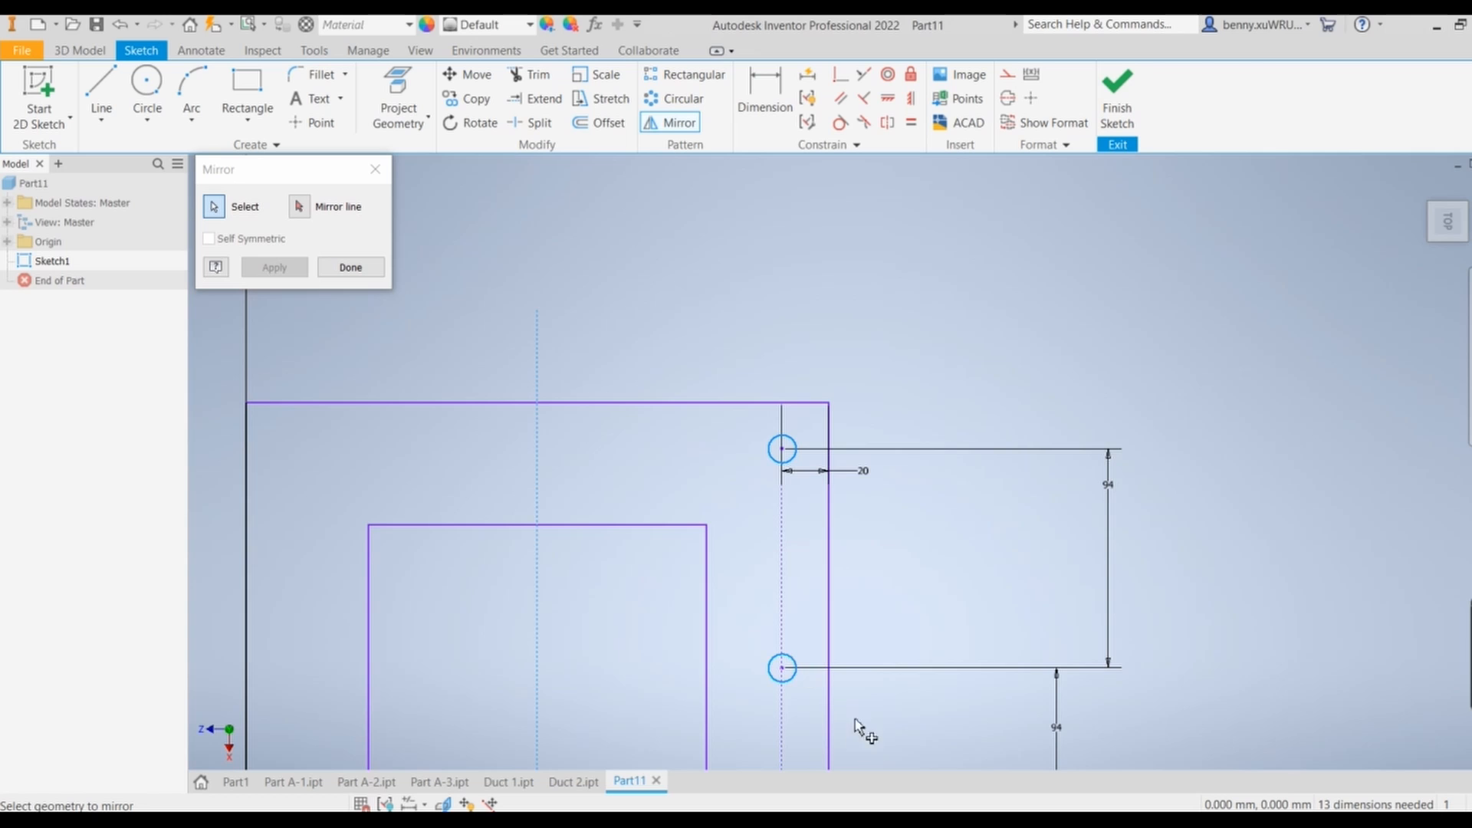
{"action": "scroll", "coordinate": [861, 697], "scroll_direction": "up", "scroll_amount": 2}
{"action": "scroll", "coordinate": [854, 700], "scroll_direction": "down", "scroll_amount": 5}
{"action": "middle_click_drag", "start_coordinate": [851, 701], "coordinate": [861, 404]}
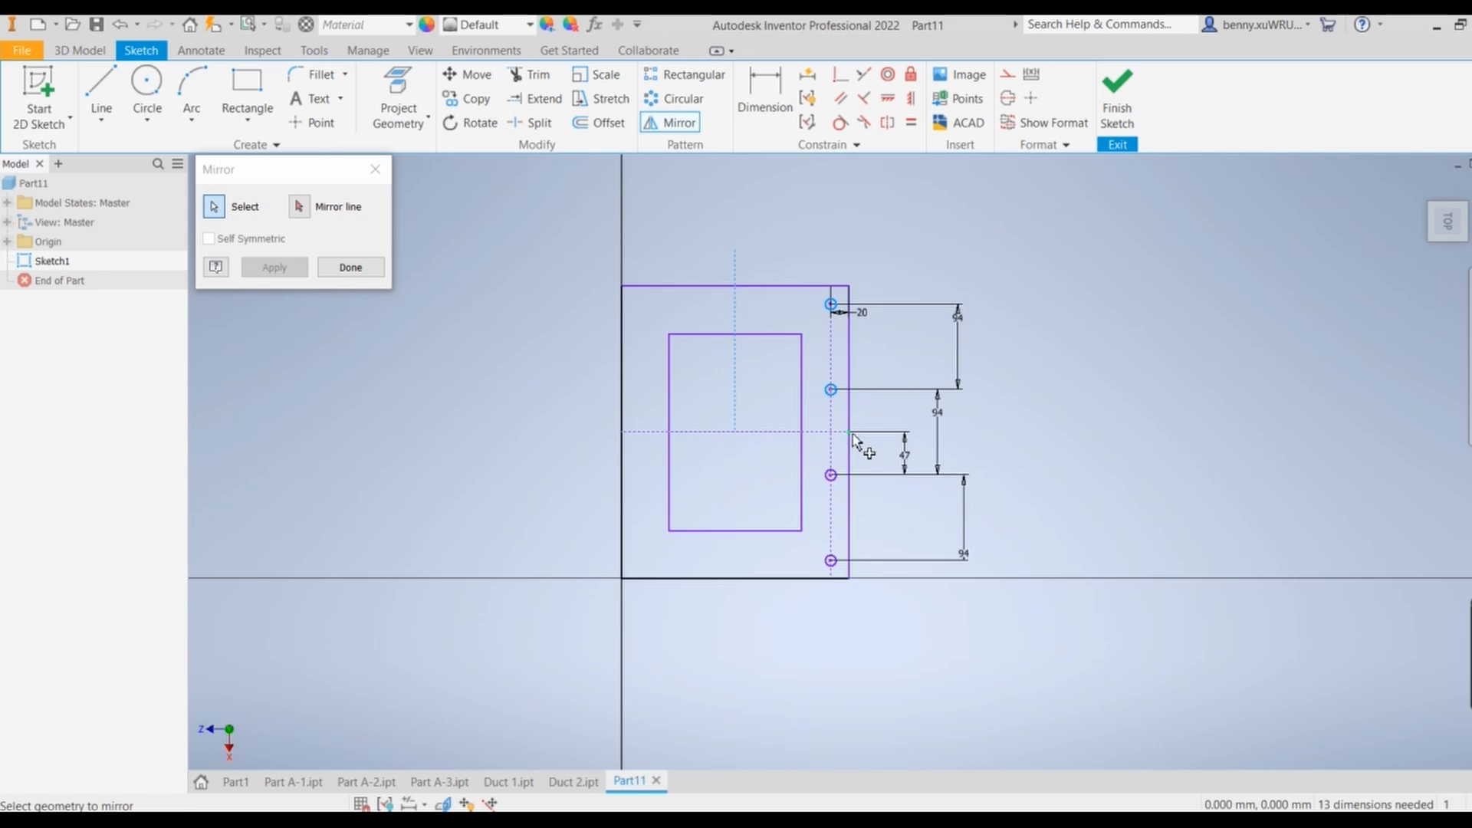
{"action": "scroll", "coordinate": [828, 516], "scroll_direction": "up", "scroll_amount": 3}
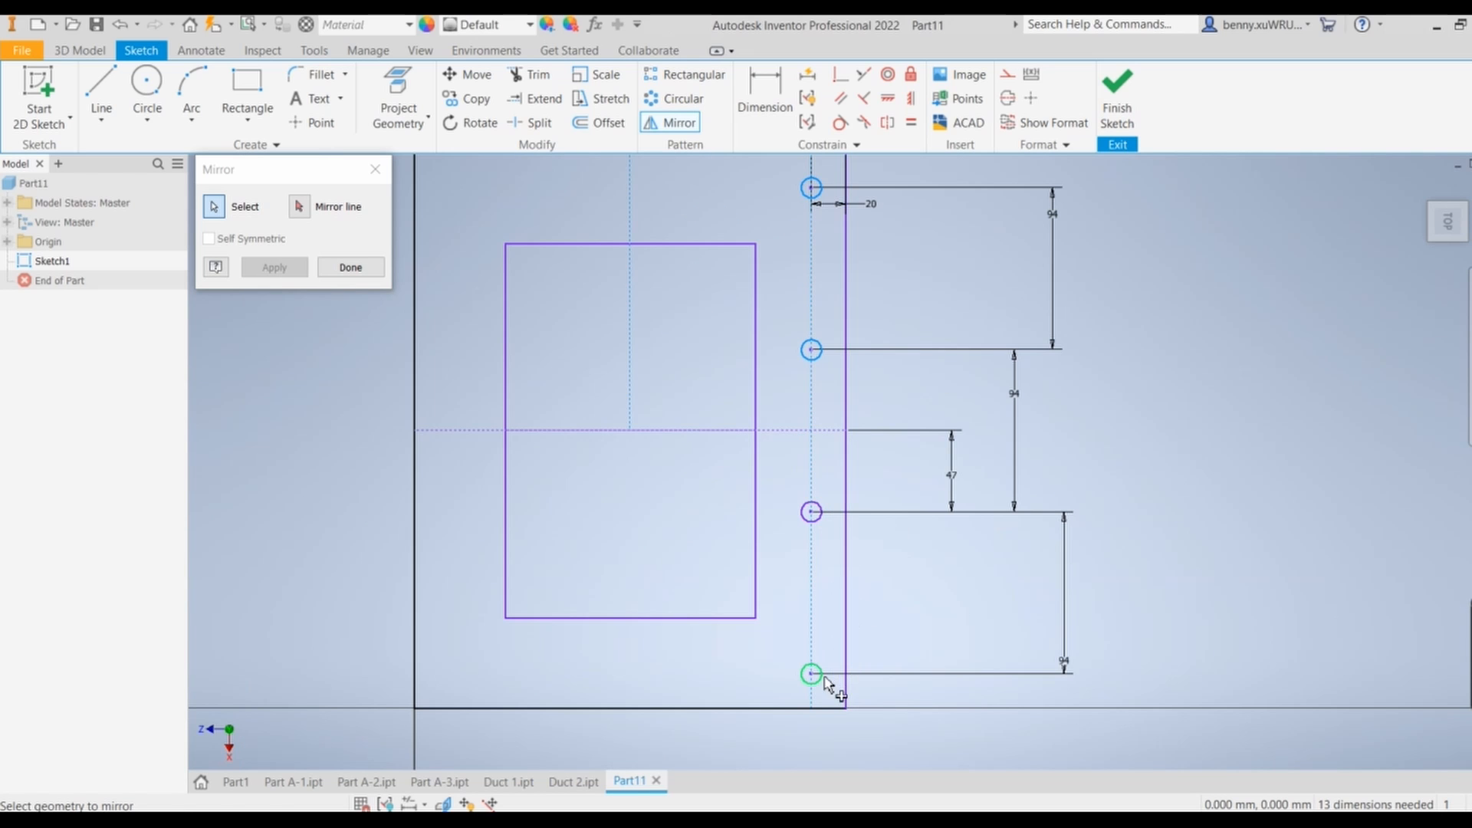
{"action": "left_click", "coordinate": [820, 514]}
{"action": "left_click", "coordinate": [299, 206]}
{"action": "left_click", "coordinate": [630, 302]}
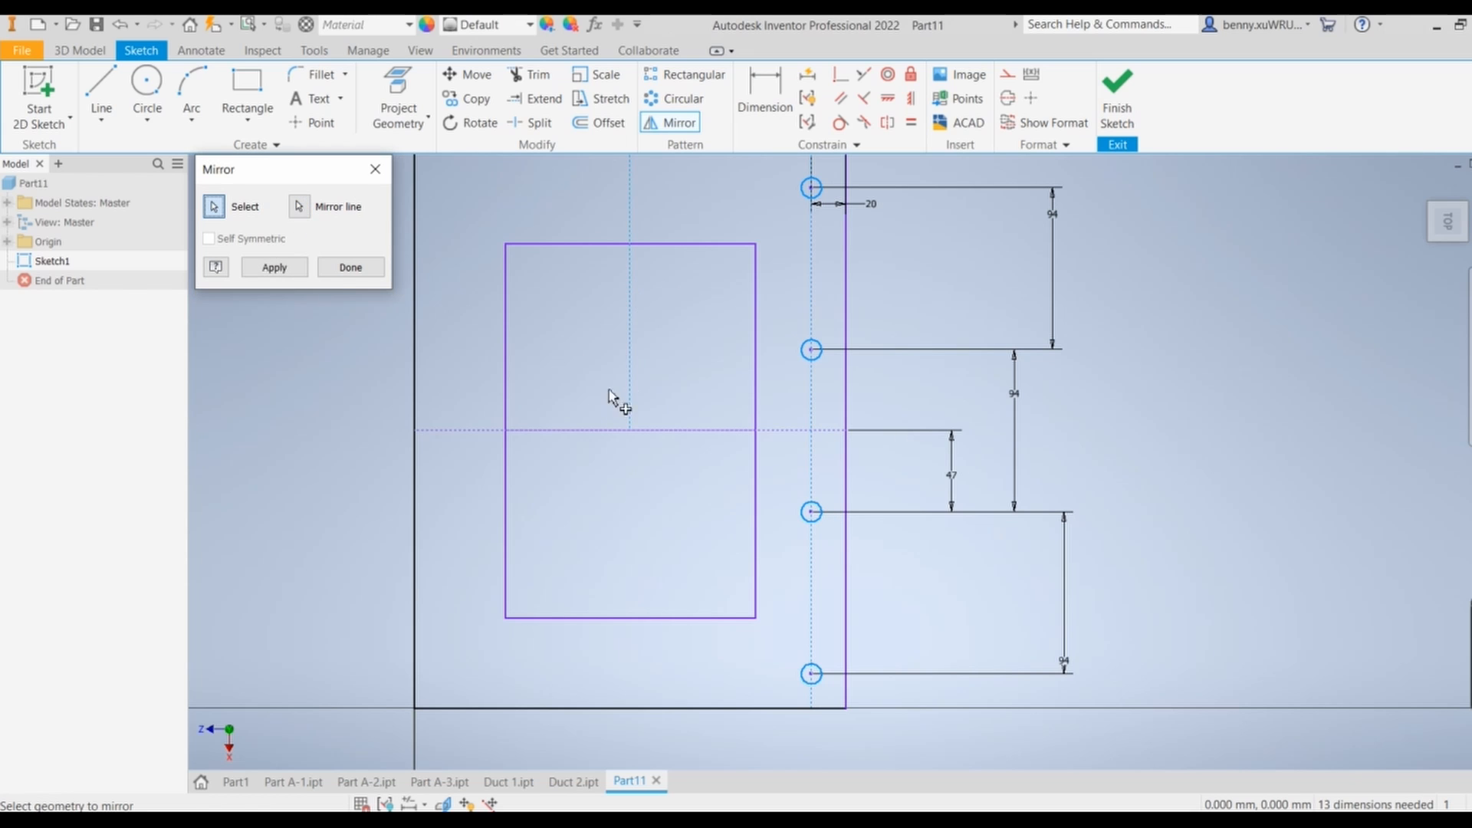
{"action": "left_click", "coordinate": [278, 267]}
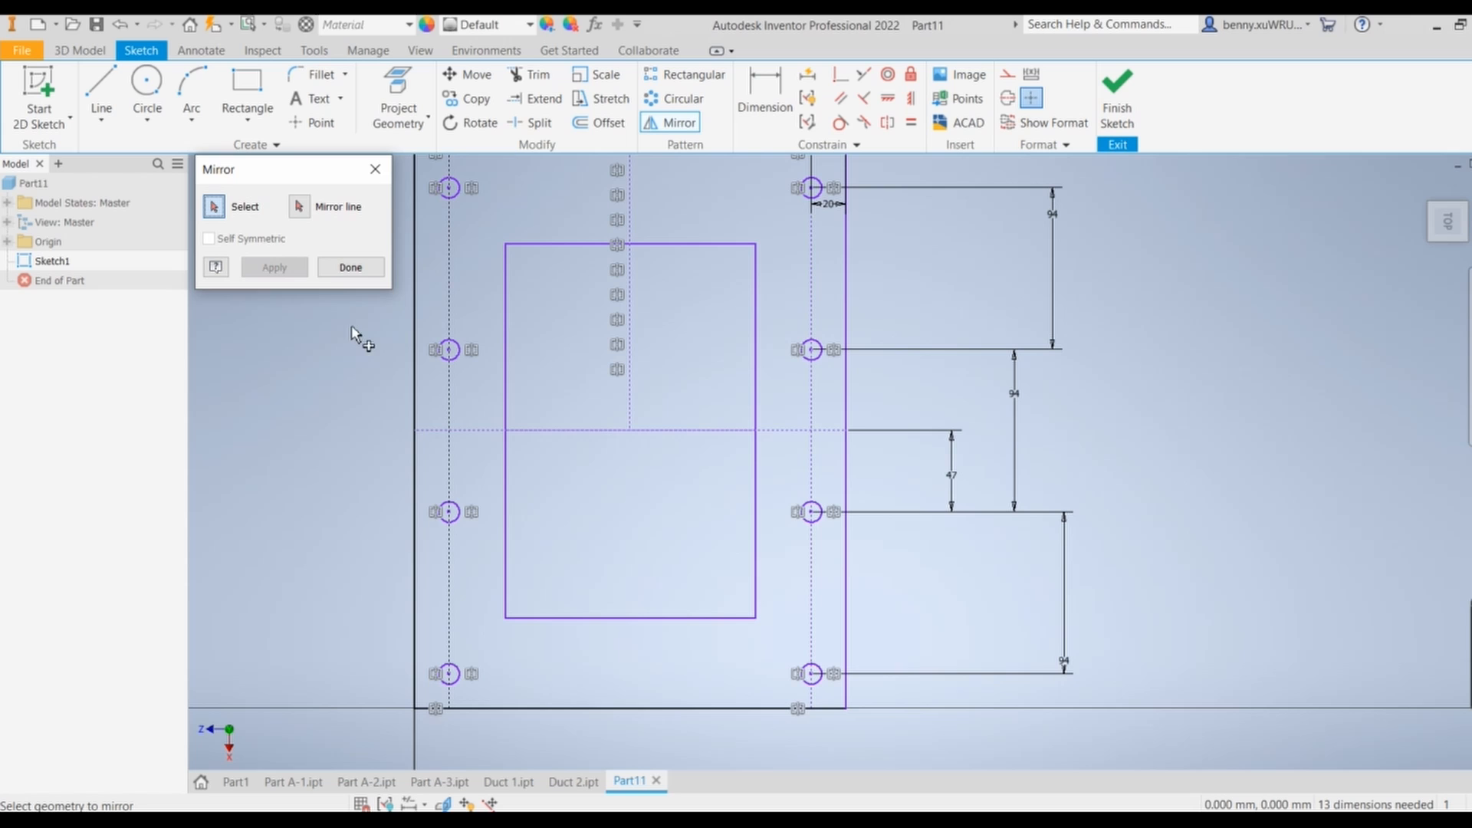
{"action": "left_click", "coordinate": [350, 269]}
After checking the flange detail in the Word worksheet, draw a construction line joining the centres of the two upper corner holes
{"action": "key", "text": "alt+Tab"}
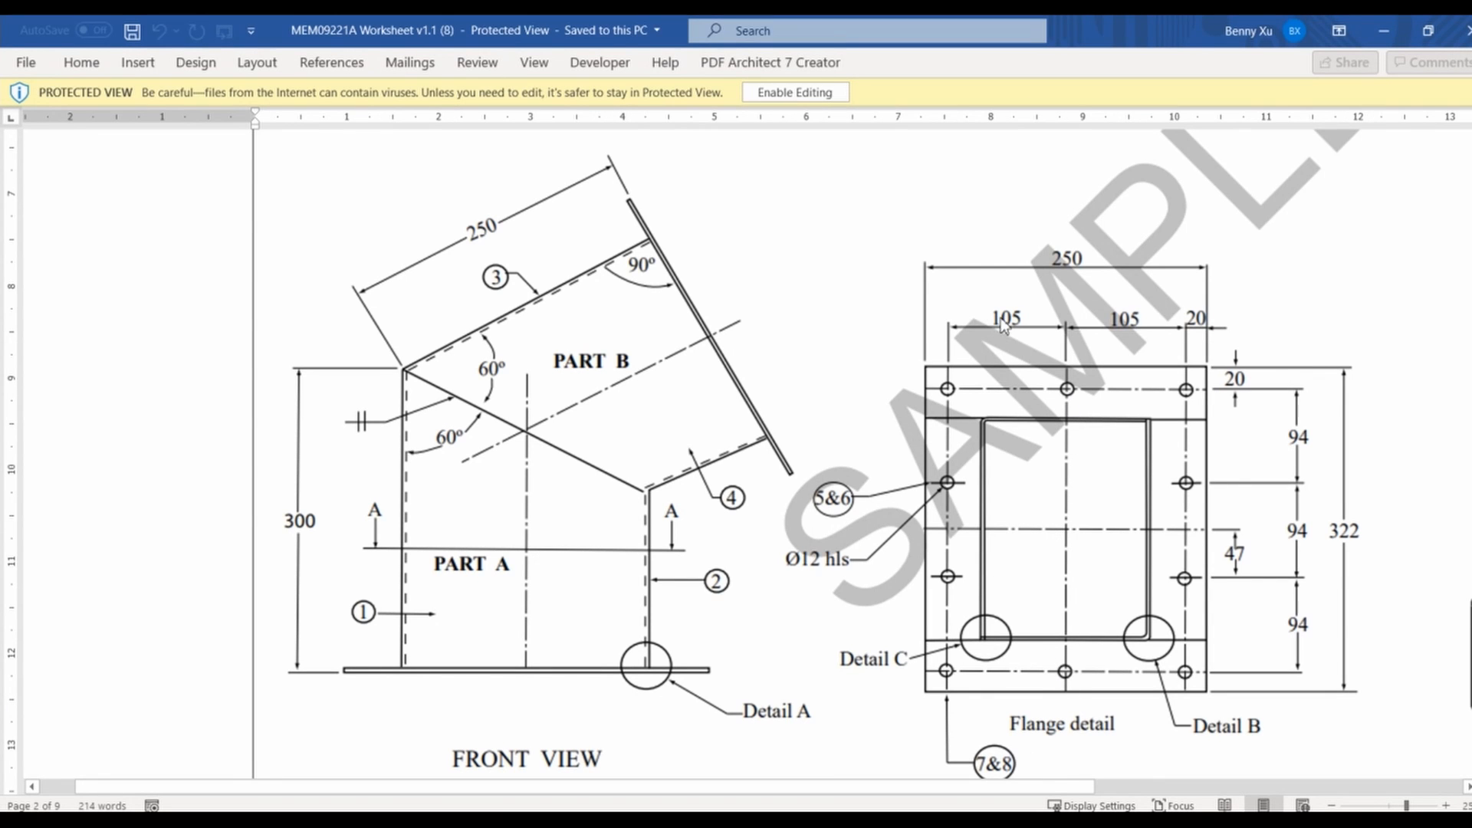
{"action": "left_click", "coordinate": [1383, 31]}
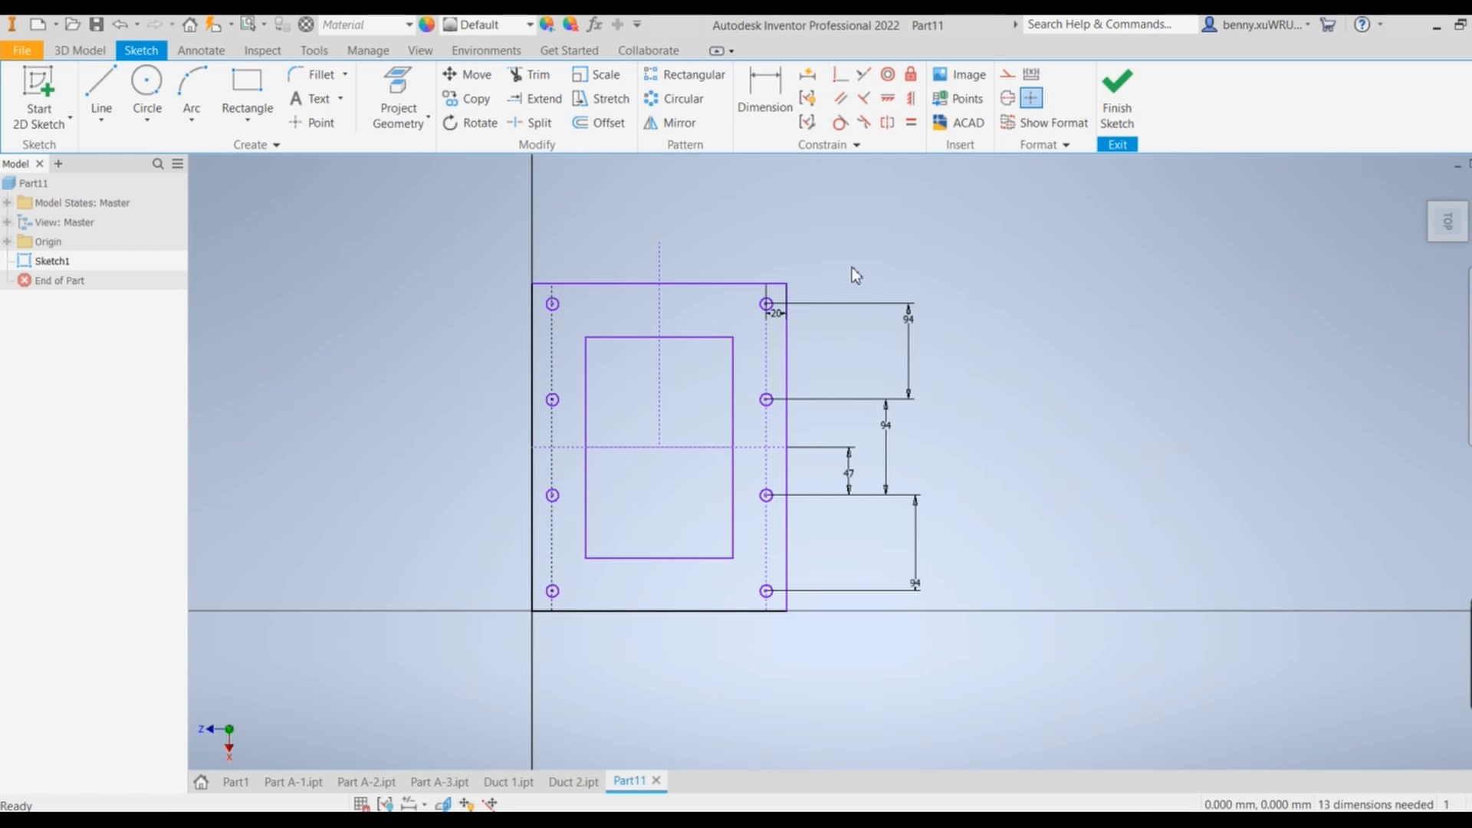
{"action": "left_click", "coordinate": [101, 92]}
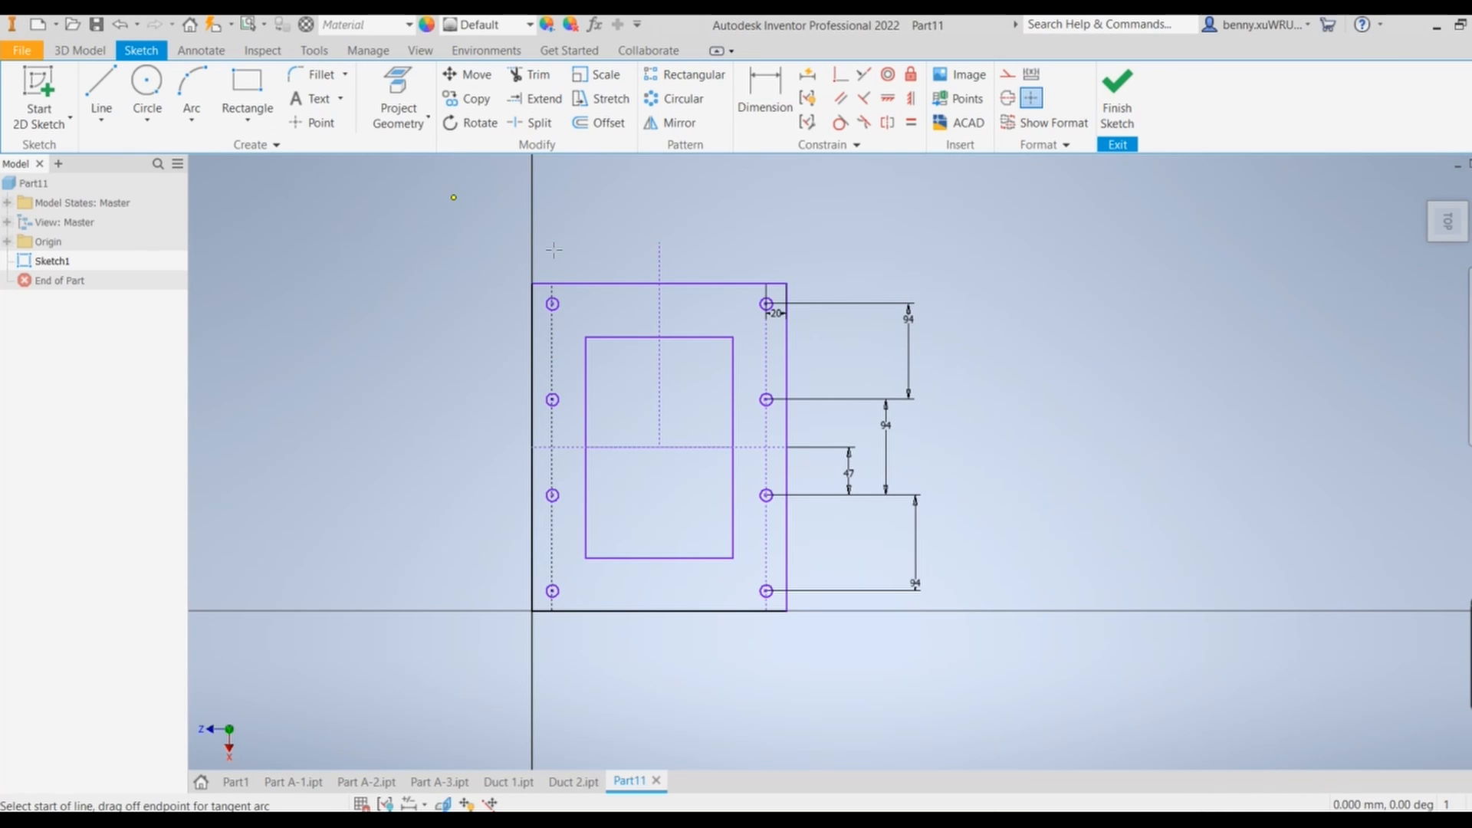
{"action": "left_click", "coordinate": [552, 303]}
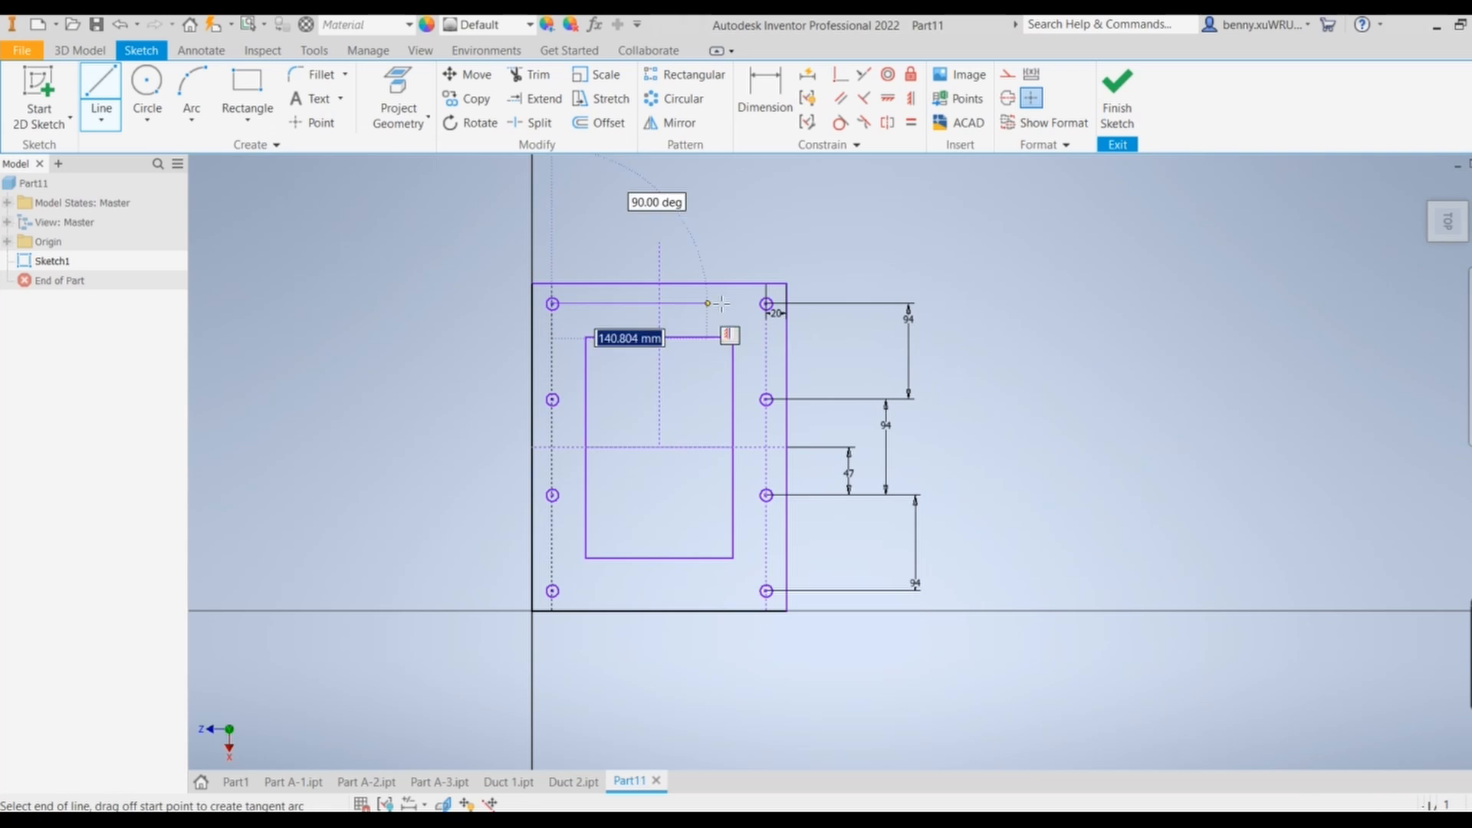
{"action": "left_click", "coordinate": [766, 303]}
{"action": "right_click", "coordinate": [767, 302]}
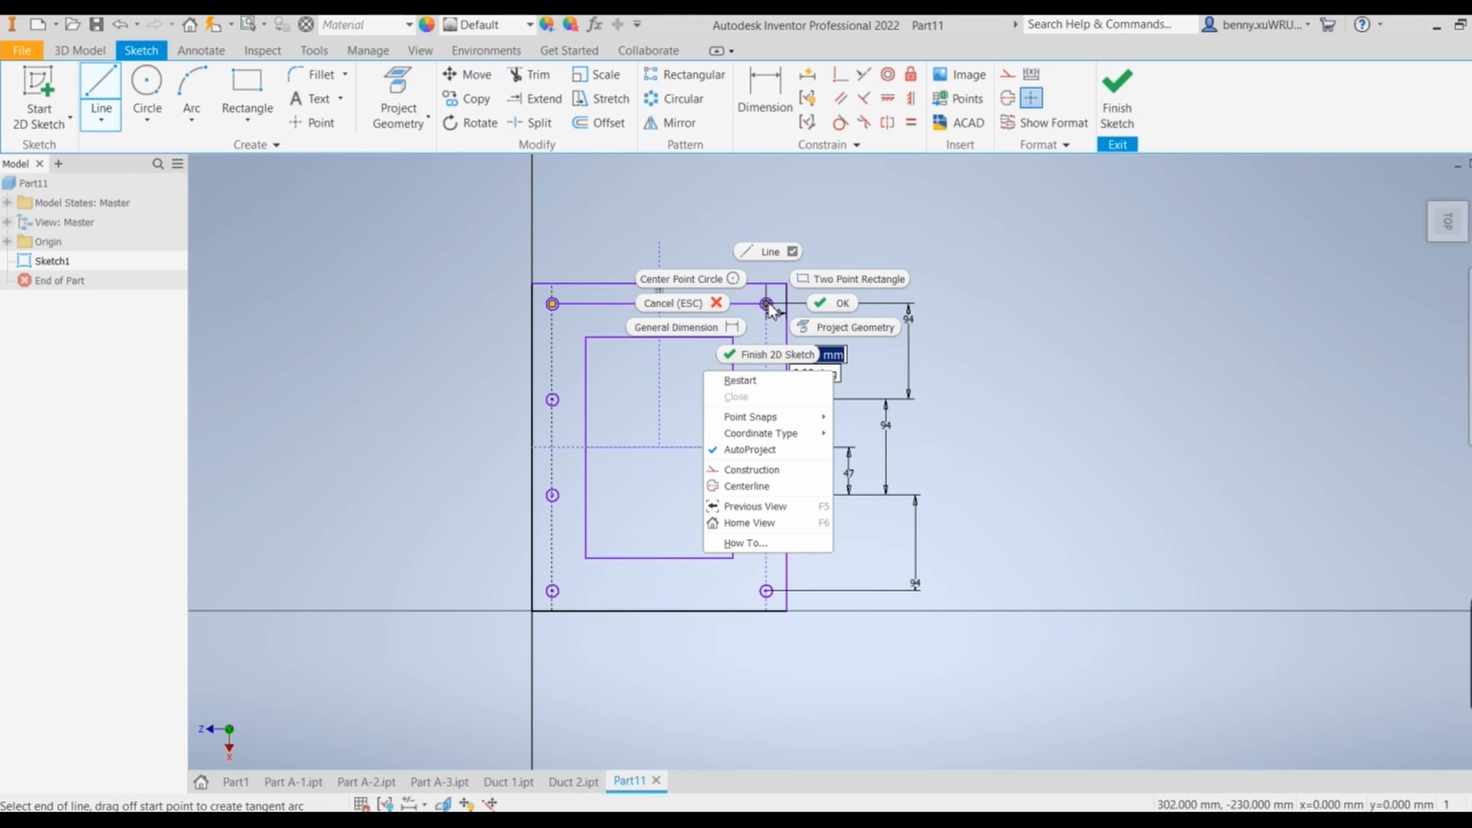
{"action": "left_click", "coordinate": [846, 307]}
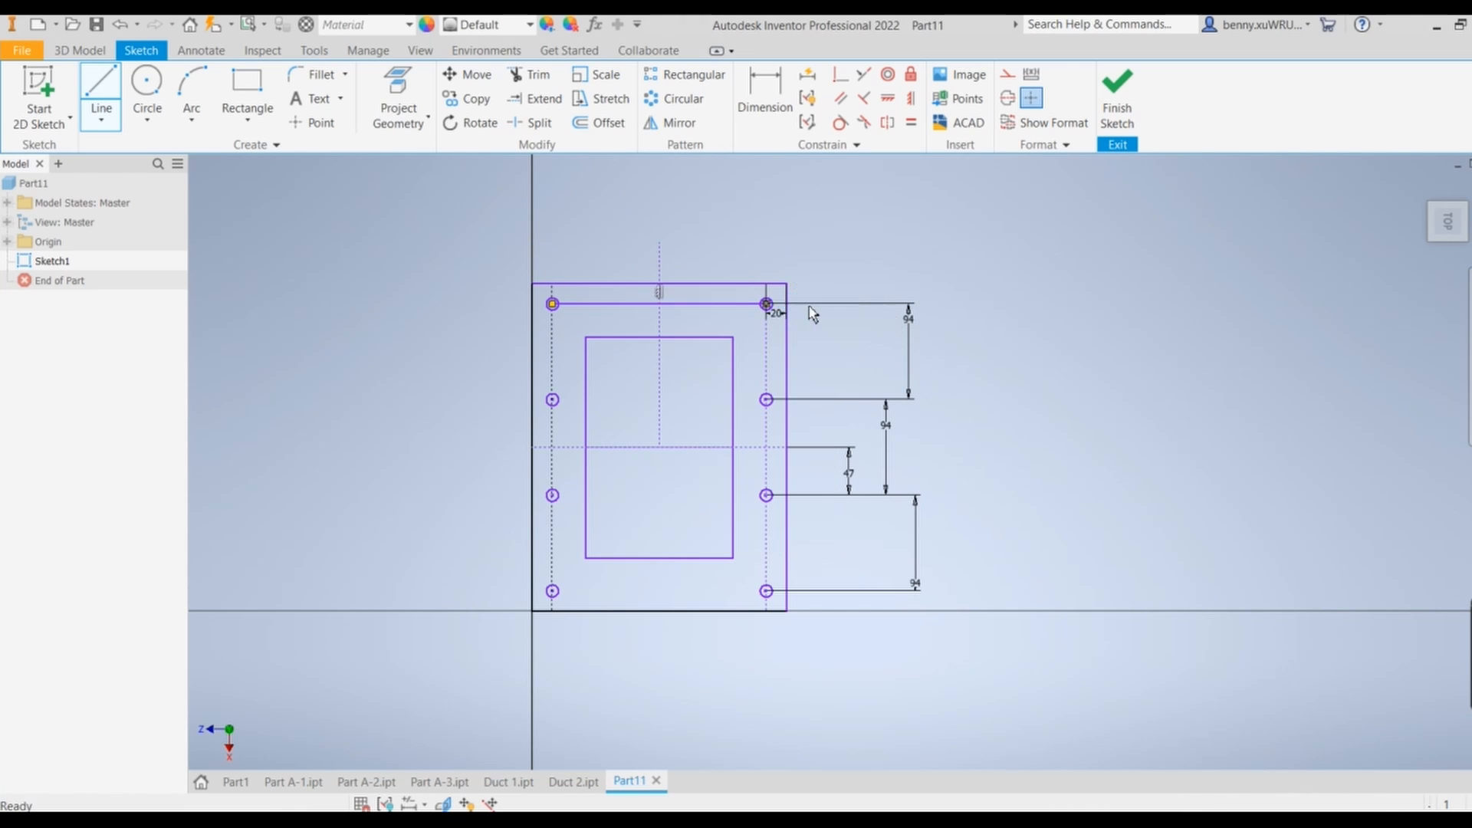
{"action": "left_click", "coordinate": [736, 305]}
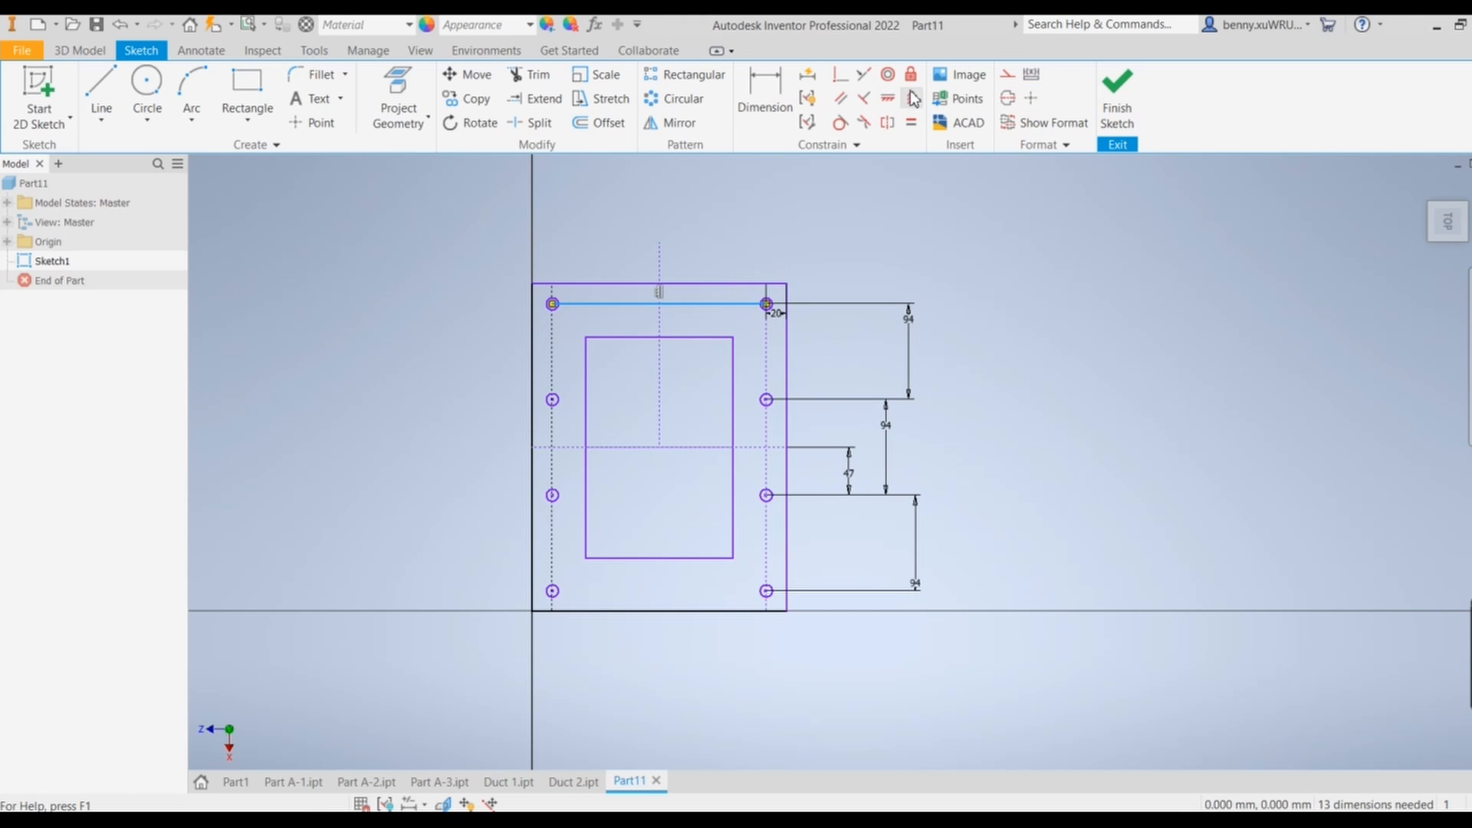
{"action": "left_click", "coordinate": [1008, 76]}
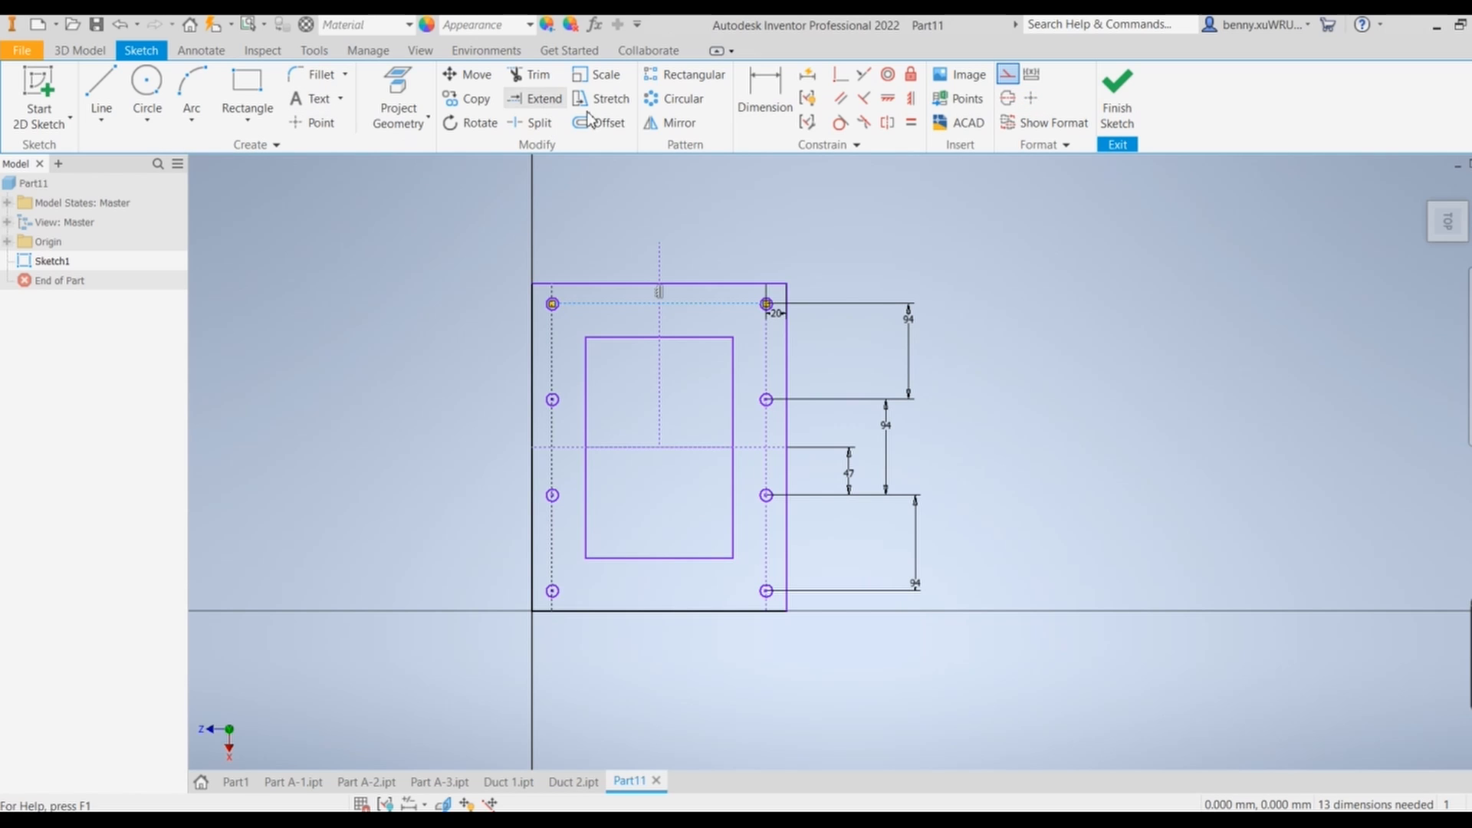
Copy the upper-left corner hole from its centre to the intersection of the upper construction line and the vertical centreline
{"action": "left_click", "coordinate": [470, 98]}
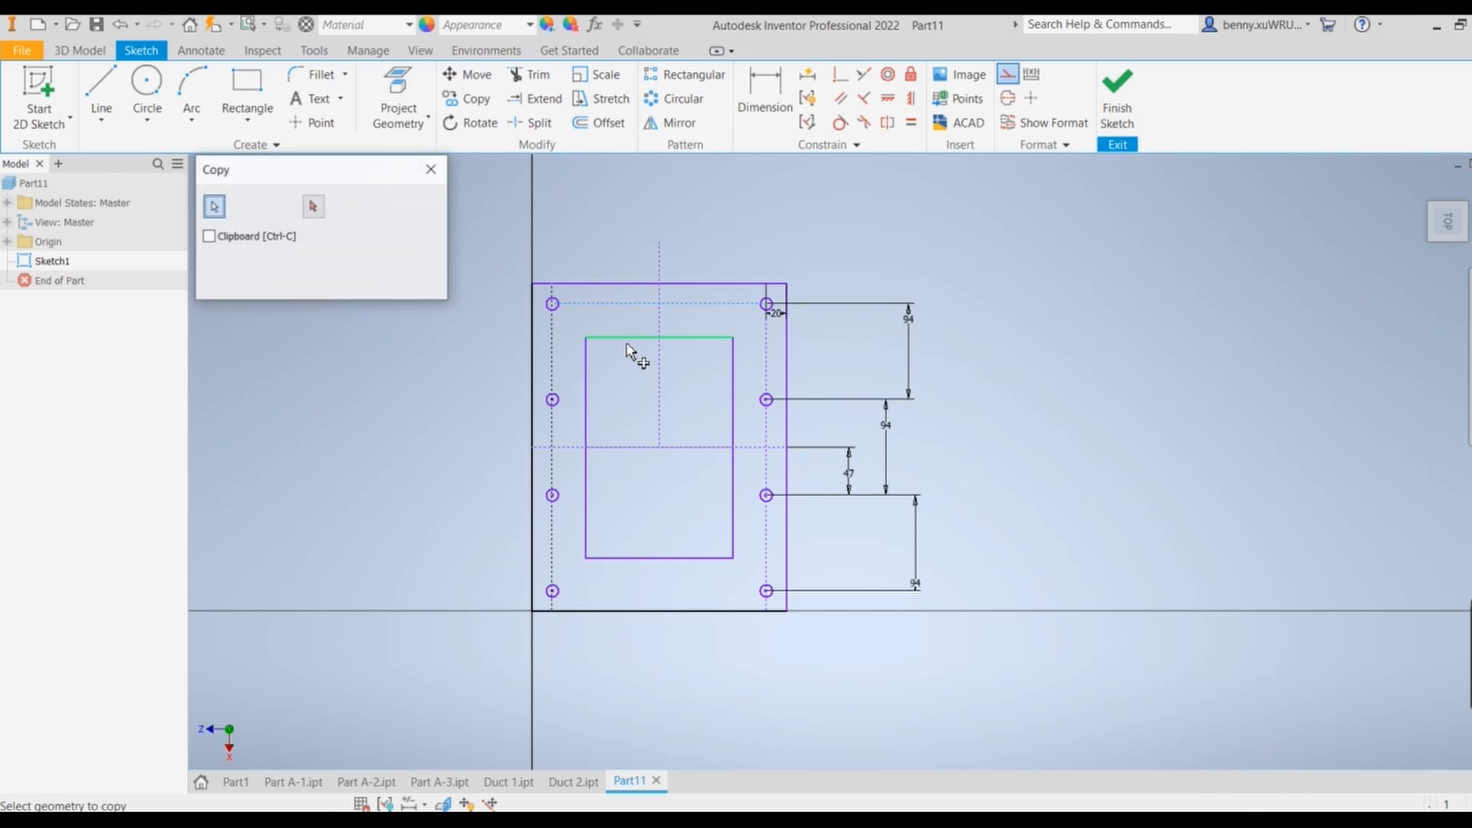
{"action": "left_click", "coordinate": [552, 305]}
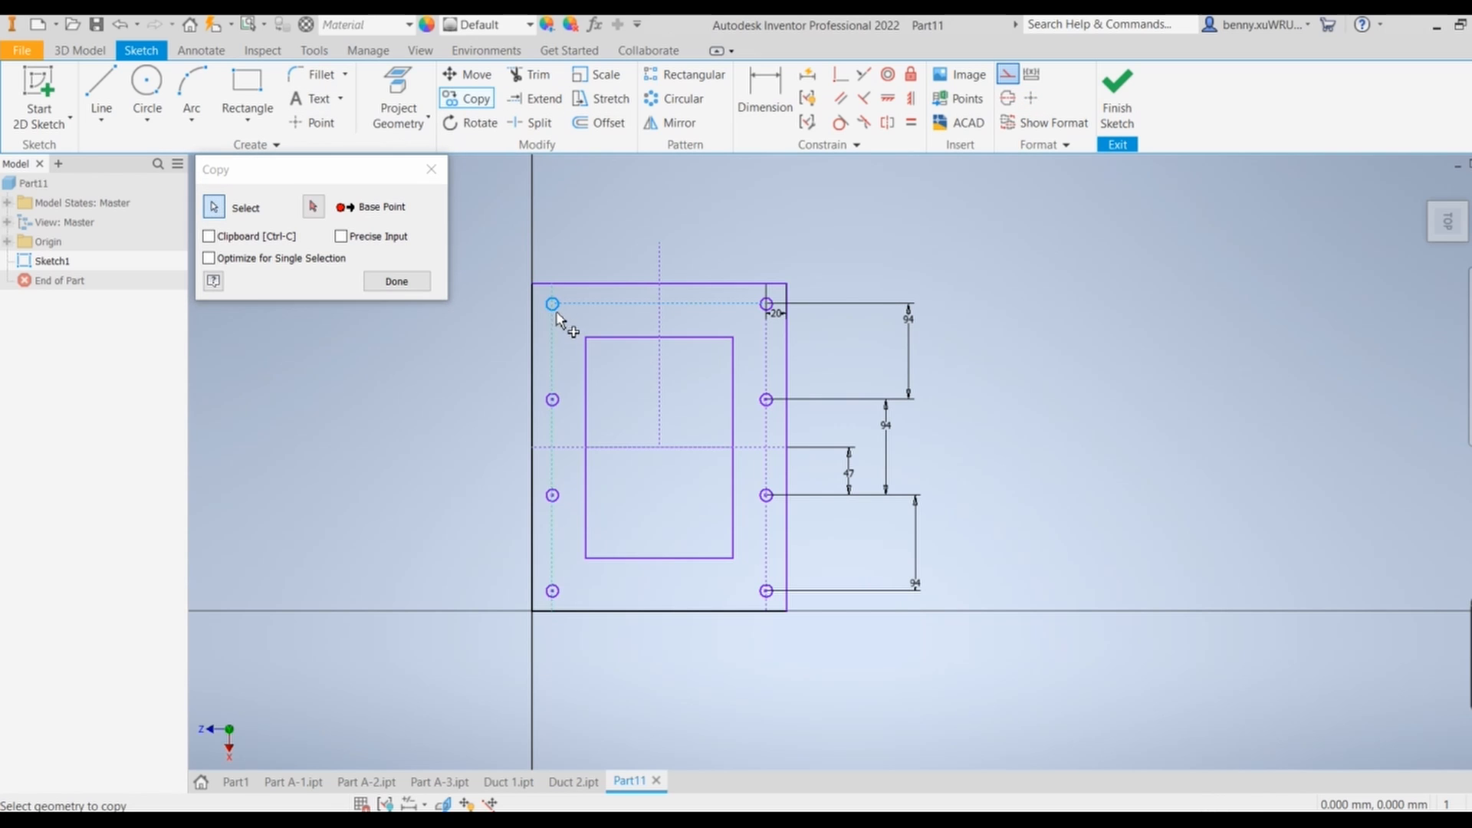
{"action": "left_click", "coordinate": [312, 207]}
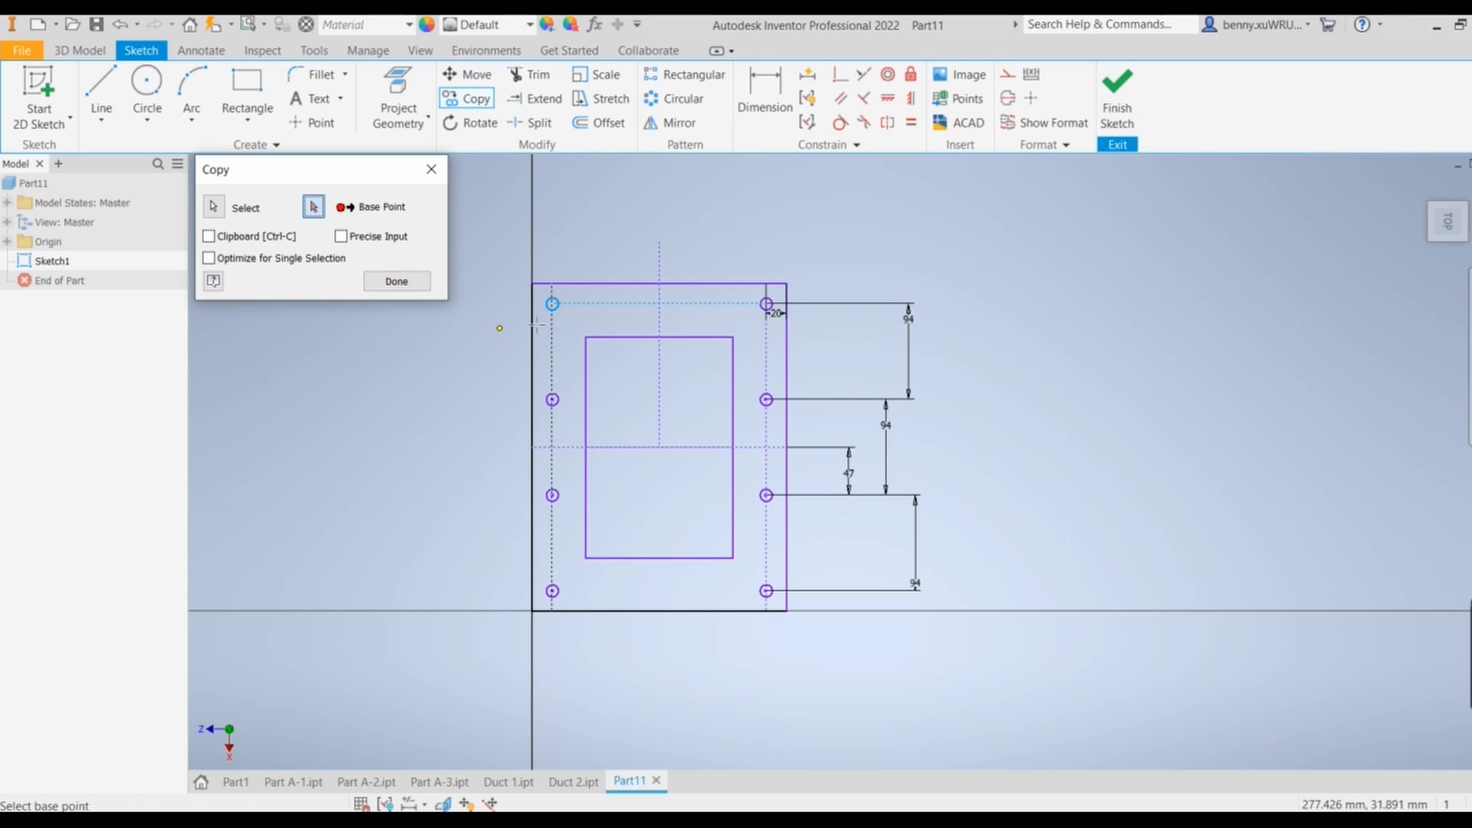
{"action": "left_click", "coordinate": [552, 304]}
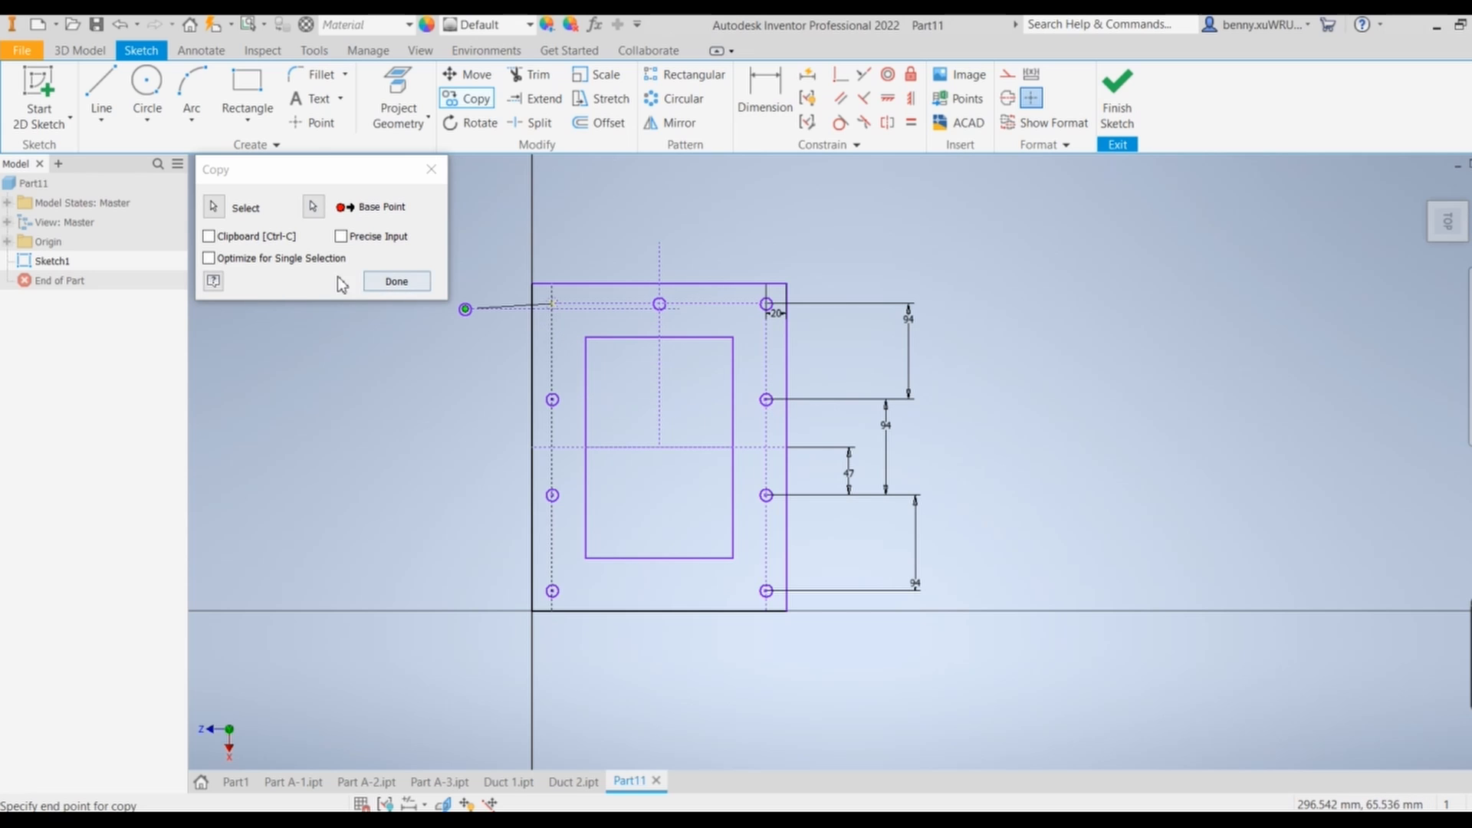
{"action": "left_click", "coordinate": [405, 285]}
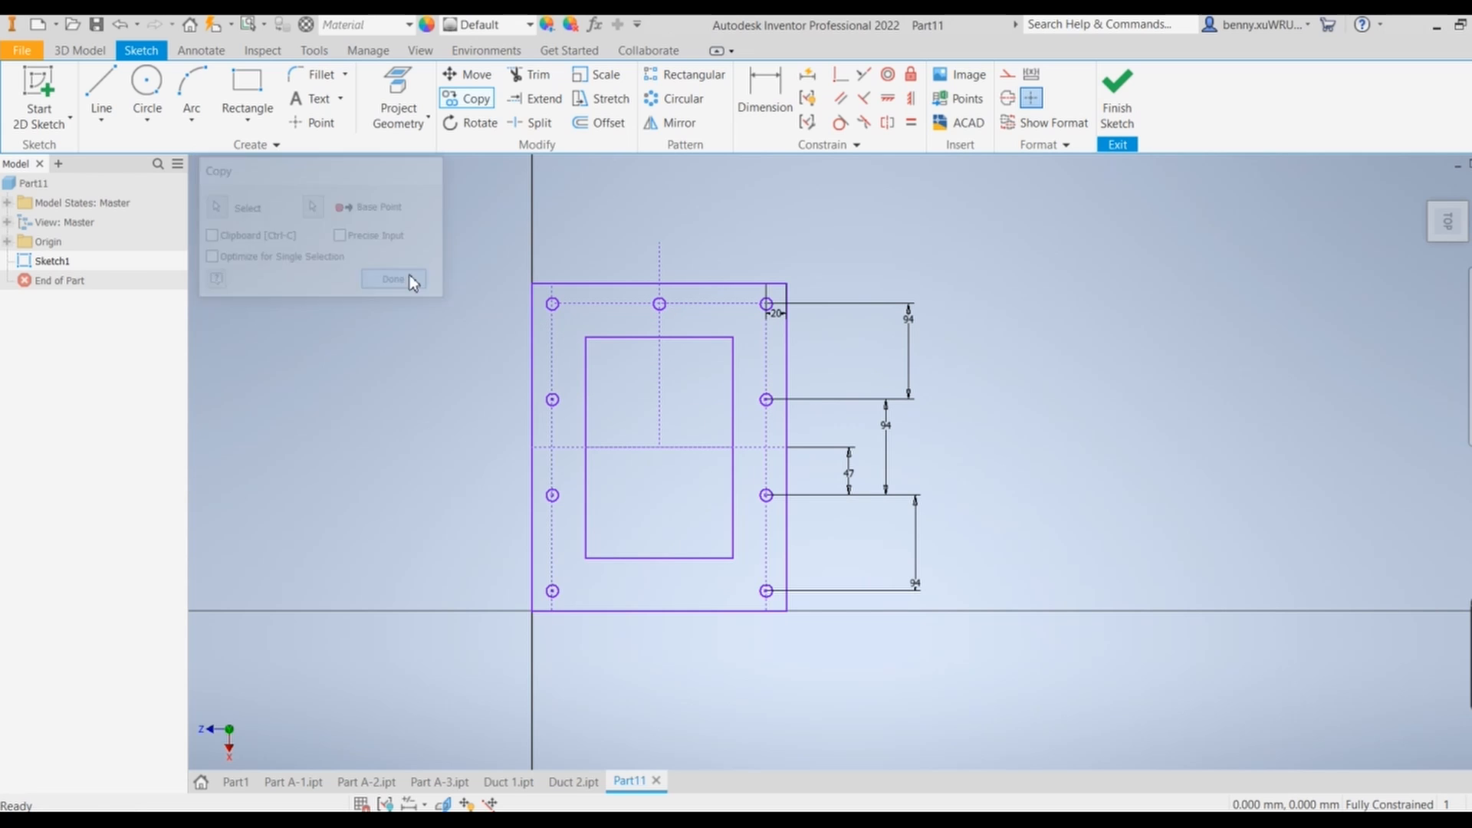
Mirror the upper middle hole about the horizontal centreline to the flange's lower edge
{"action": "left_click", "coordinate": [670, 125]}
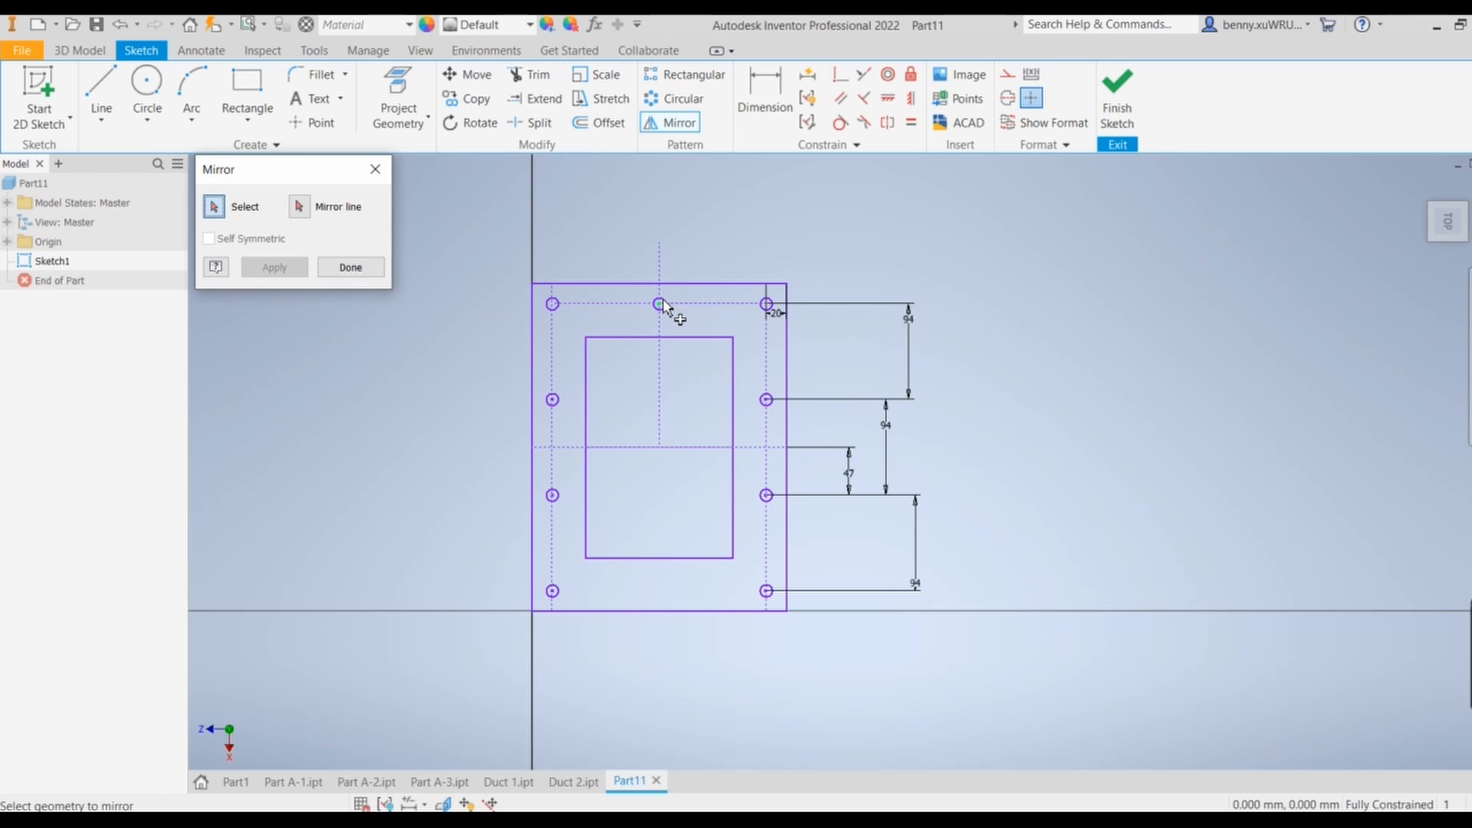
{"action": "left_click", "coordinate": [661, 304]}
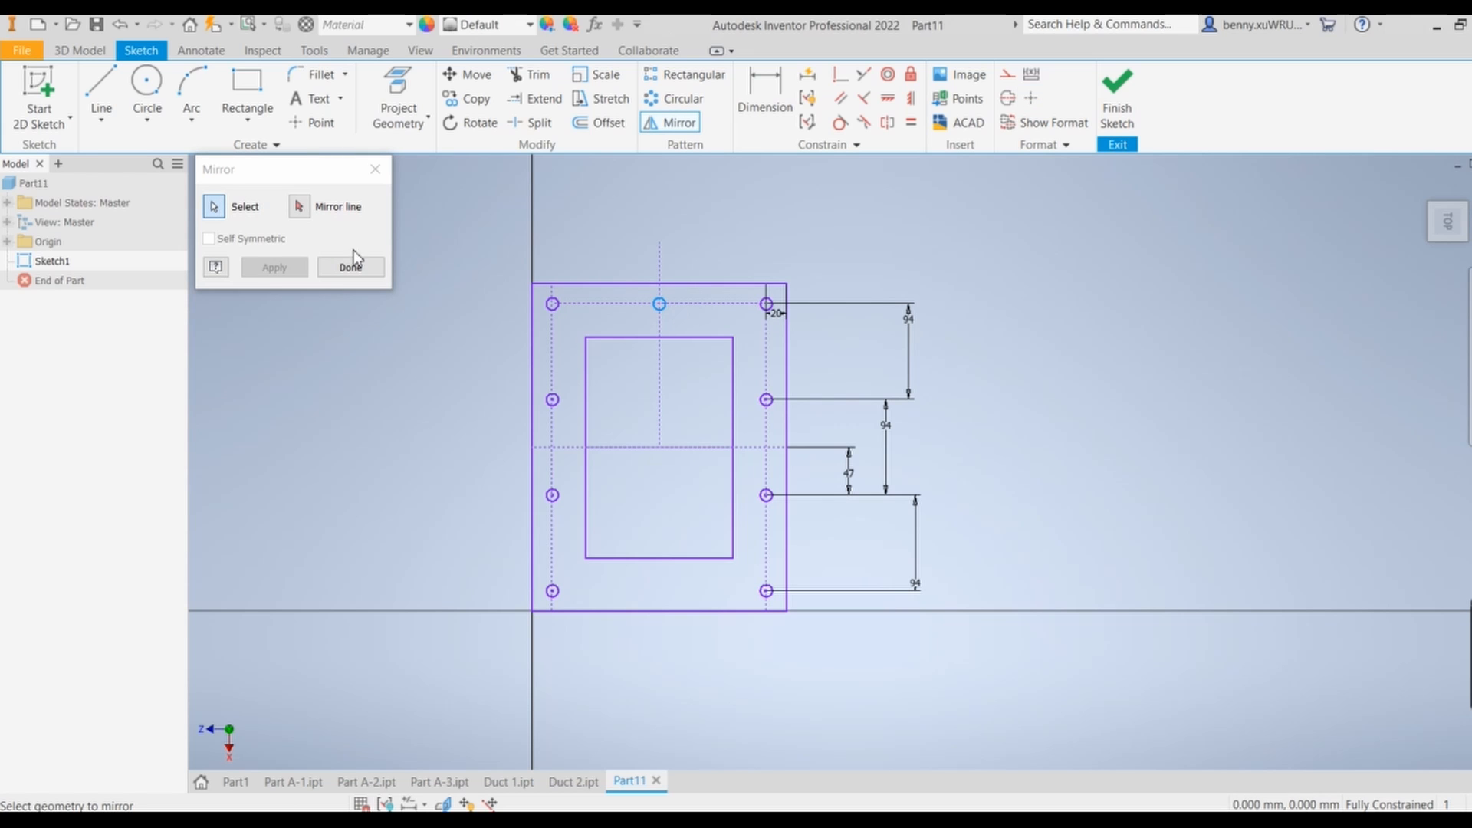
{"action": "left_click", "coordinate": [299, 207]}
{"action": "left_click", "coordinate": [696, 447]}
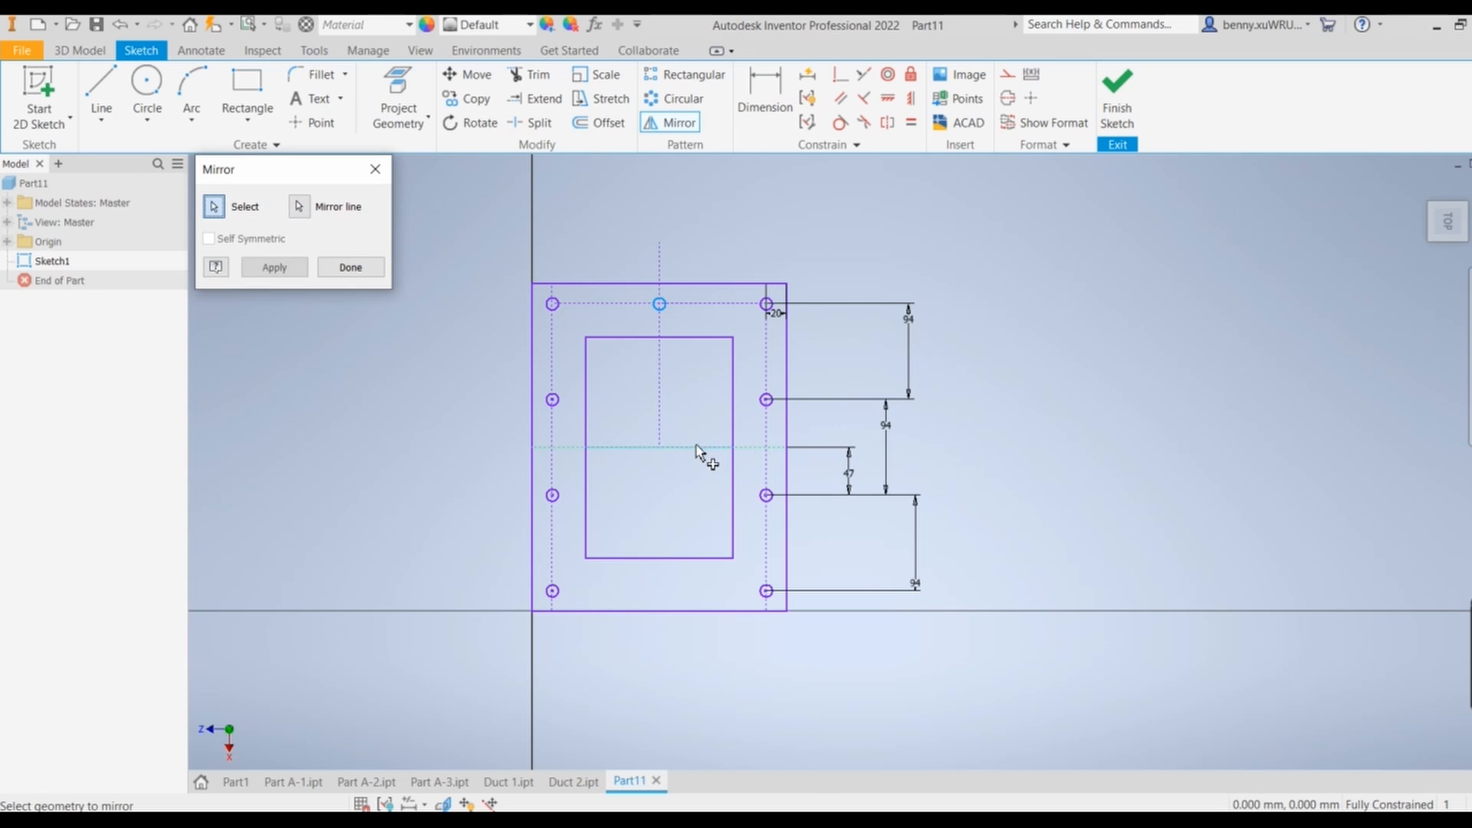
{"action": "left_click", "coordinate": [278, 269]}
{"action": "left_click", "coordinate": [353, 270]}
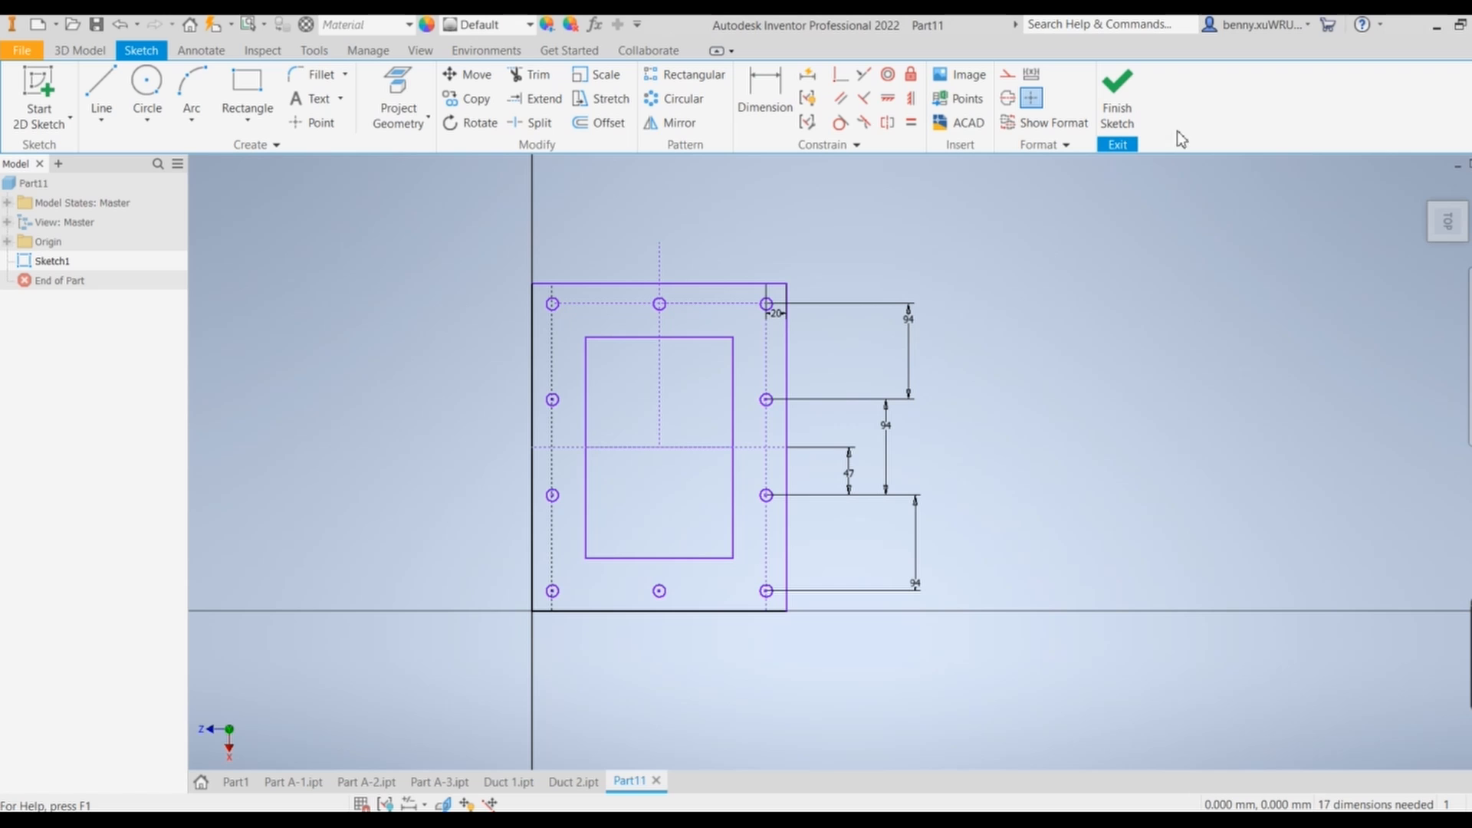
Finish the sketch and extrude the flange profile between the outer and inner rectangles by 5 mm, leaving the holes open
{"action": "left_click", "coordinate": [1117, 96]}
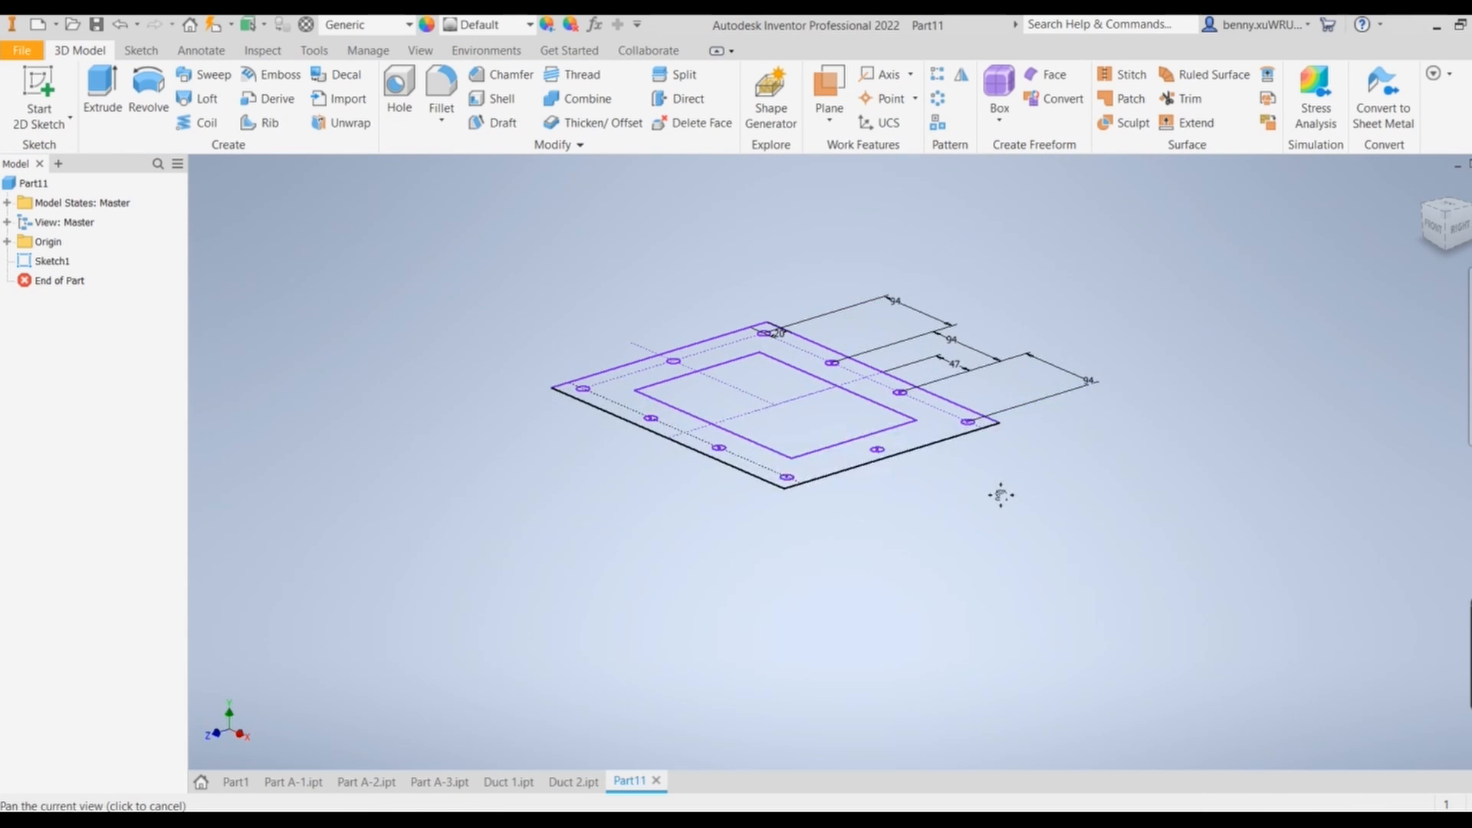
{"action": "left_click", "coordinate": [103, 85]}
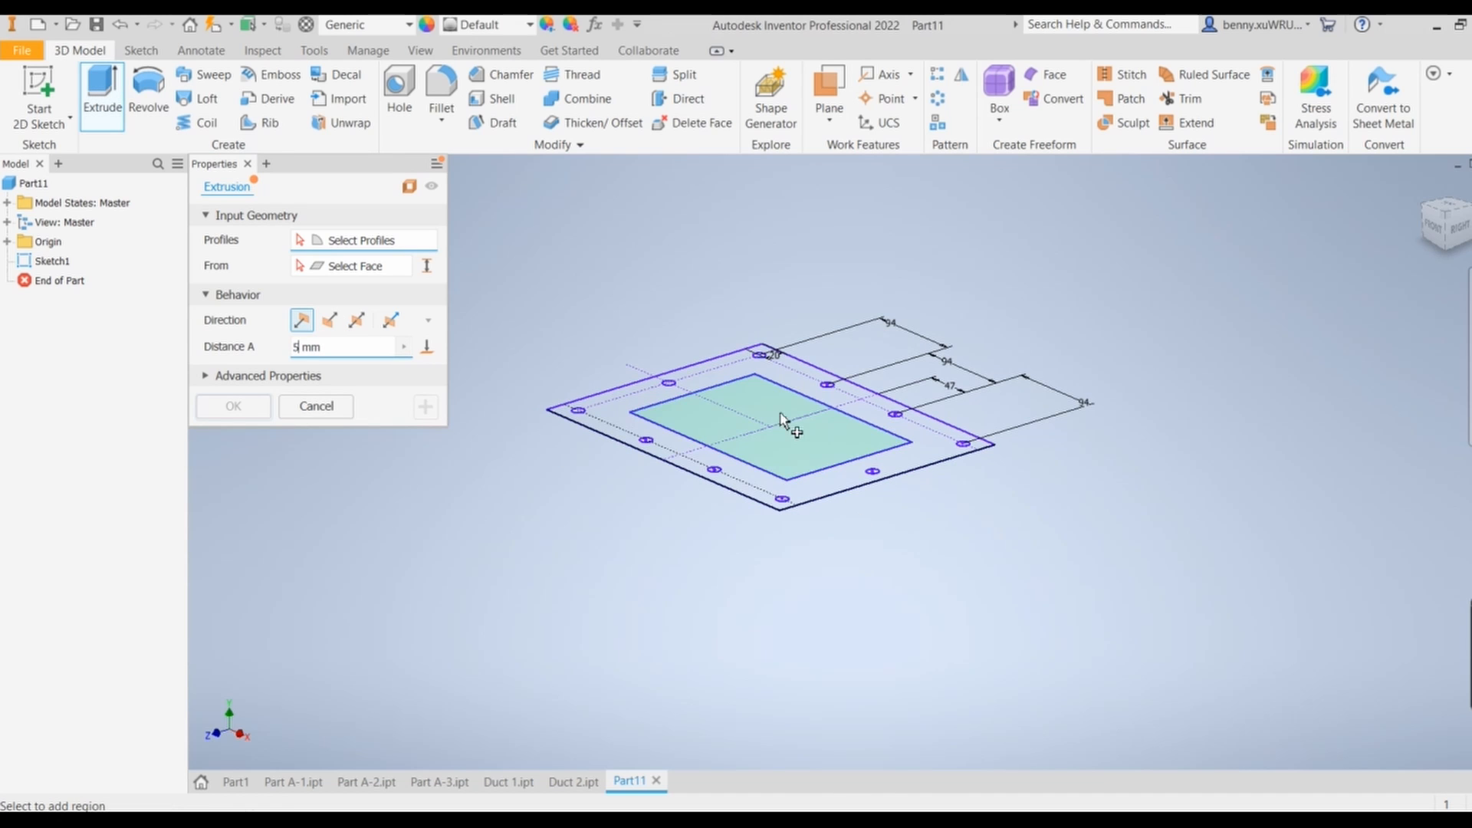
{"action": "left_click", "coordinate": [929, 448]}
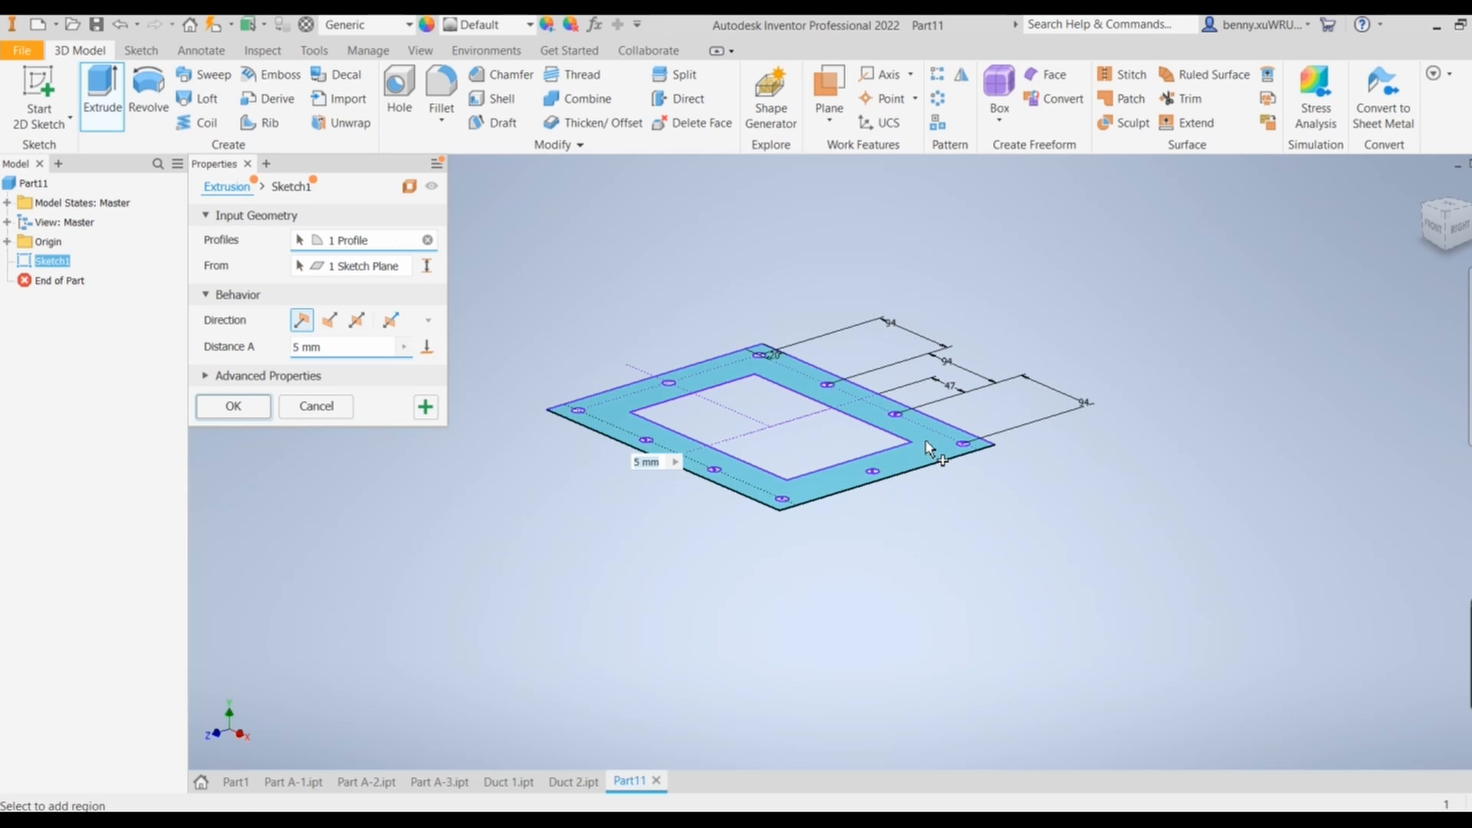
{"action": "key", "text": "Return"}
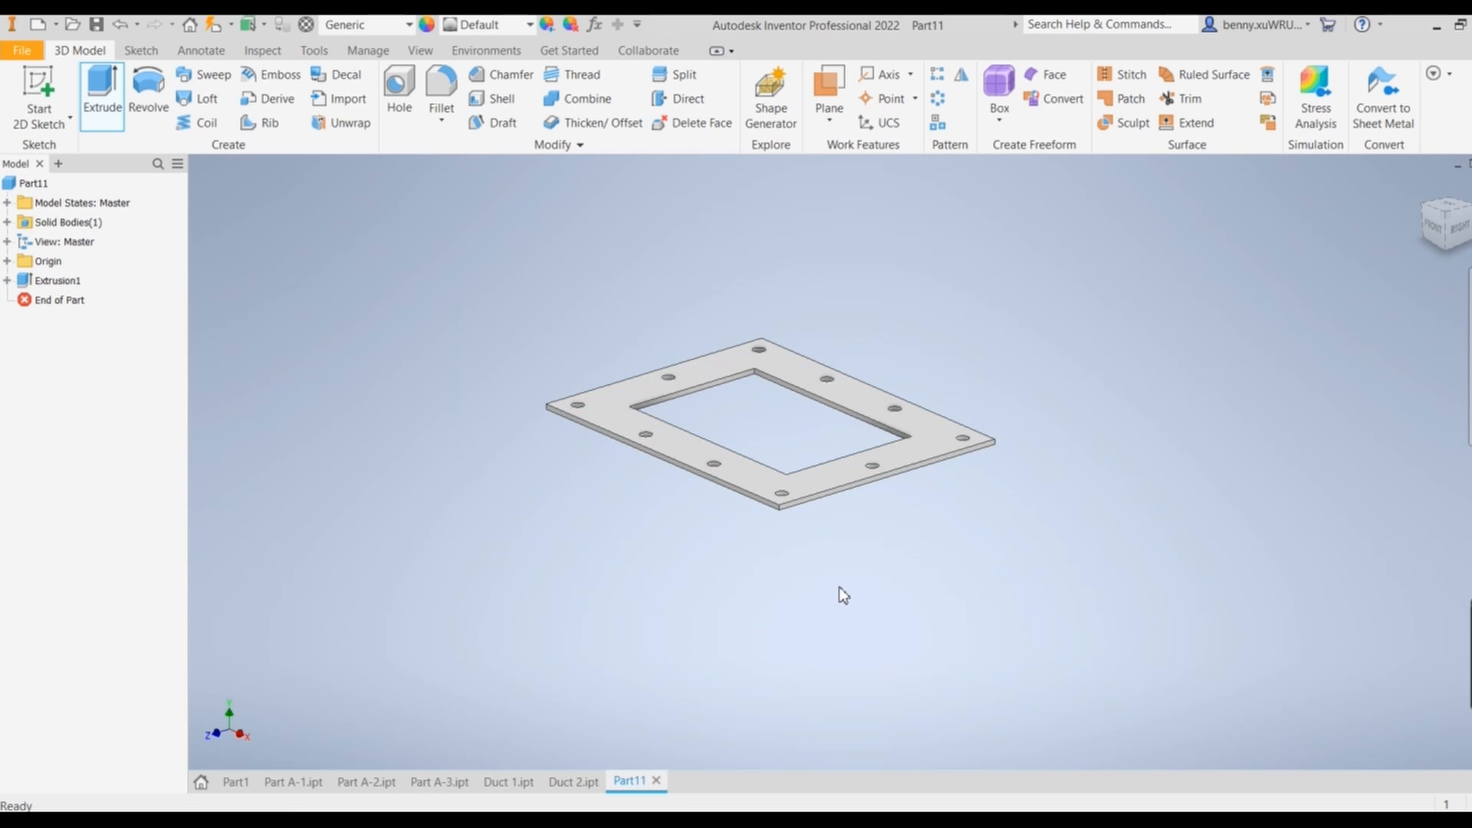
{"action": "mouse_move", "coordinate": [1000, 543]}
{"action": "middle_mouse_down", "text": "shift"}
{"action": "mouse_move", "coordinate": [1002, 577]}
{"action": "mouse_move", "coordinate": [1025, 575]}
{"action": "mouse_move", "coordinate": [986, 566]}
{"action": "mouse_move", "coordinate": [982, 550]}
{"action": "middle_mouse_up", "text": "shift"}
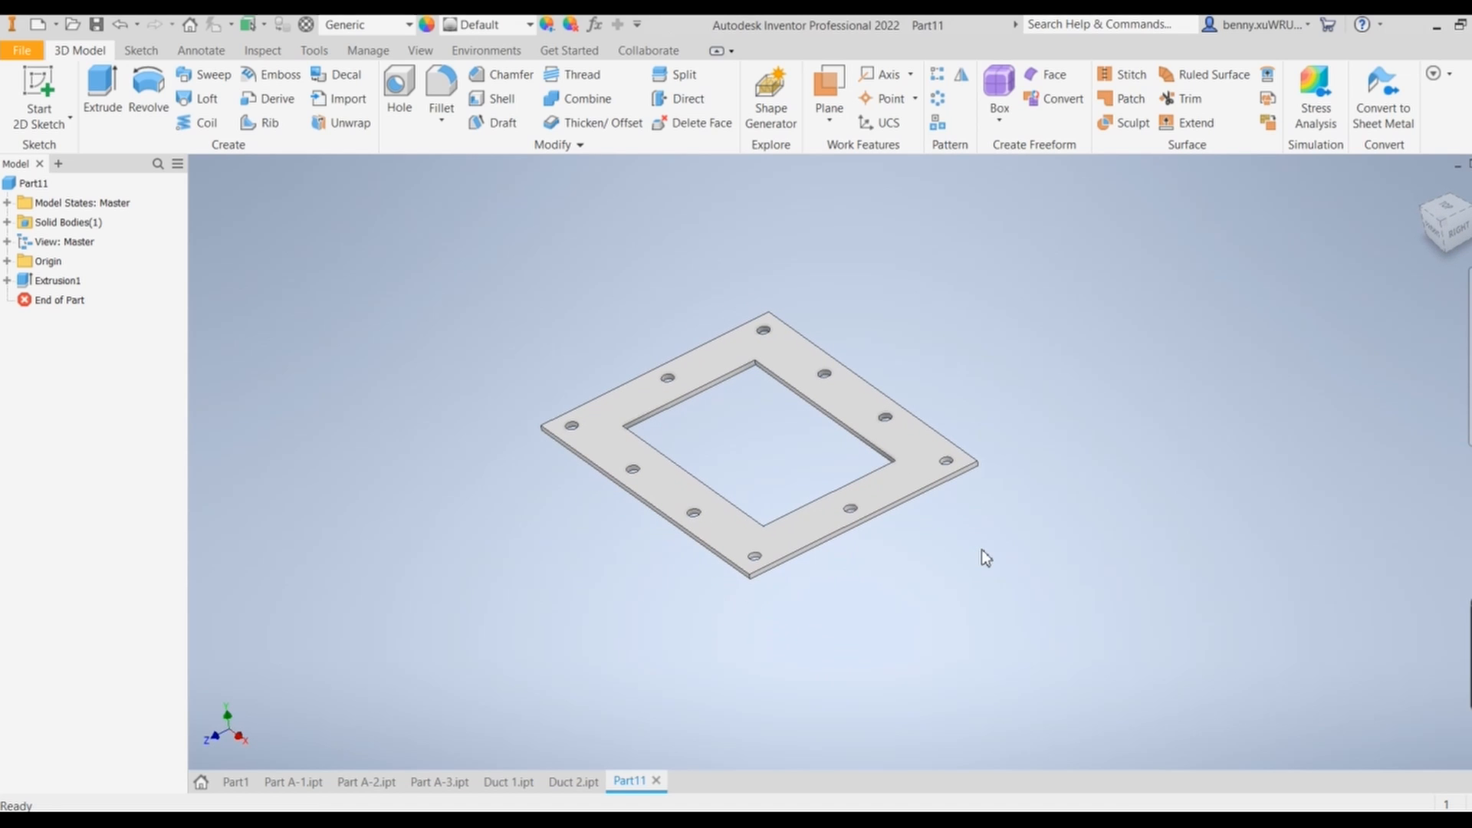
Save the flange part in the Documents folder under the name Duct 3
{"action": "left_click", "coordinate": [29, 54]}
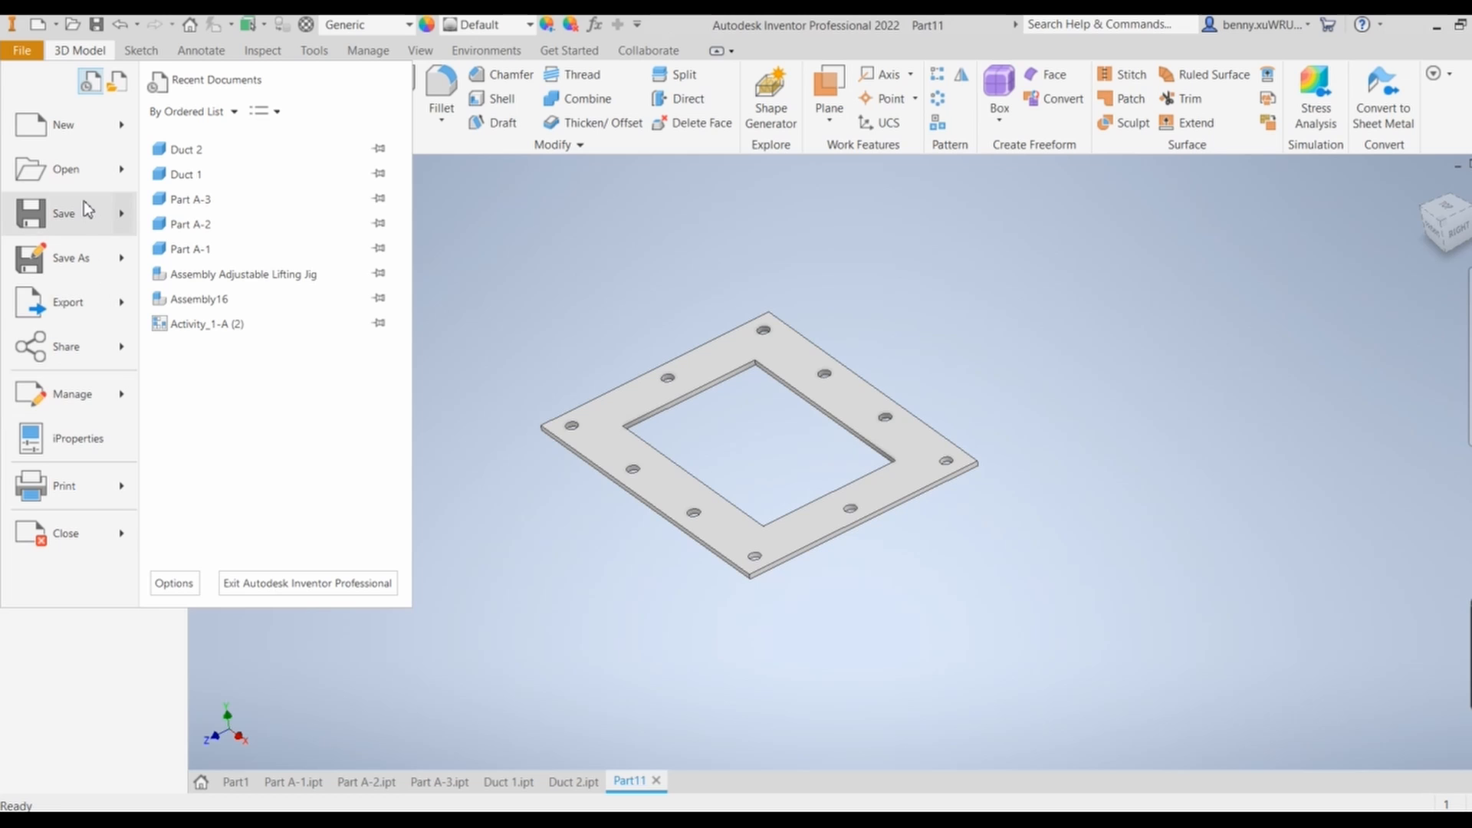
{"action": "left_click", "coordinate": [74, 229]}
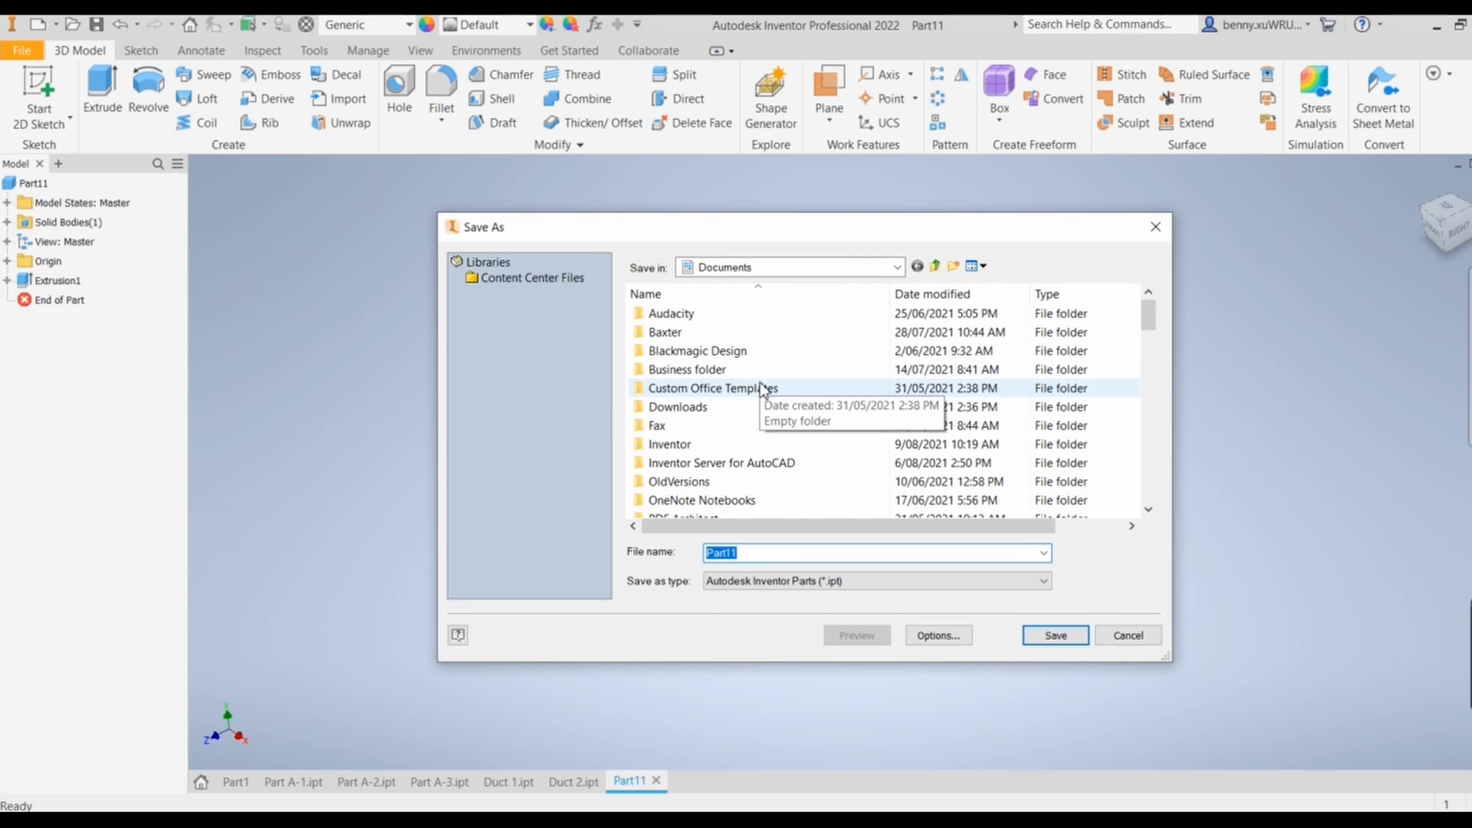
{"action": "type", "text": "Duct"}
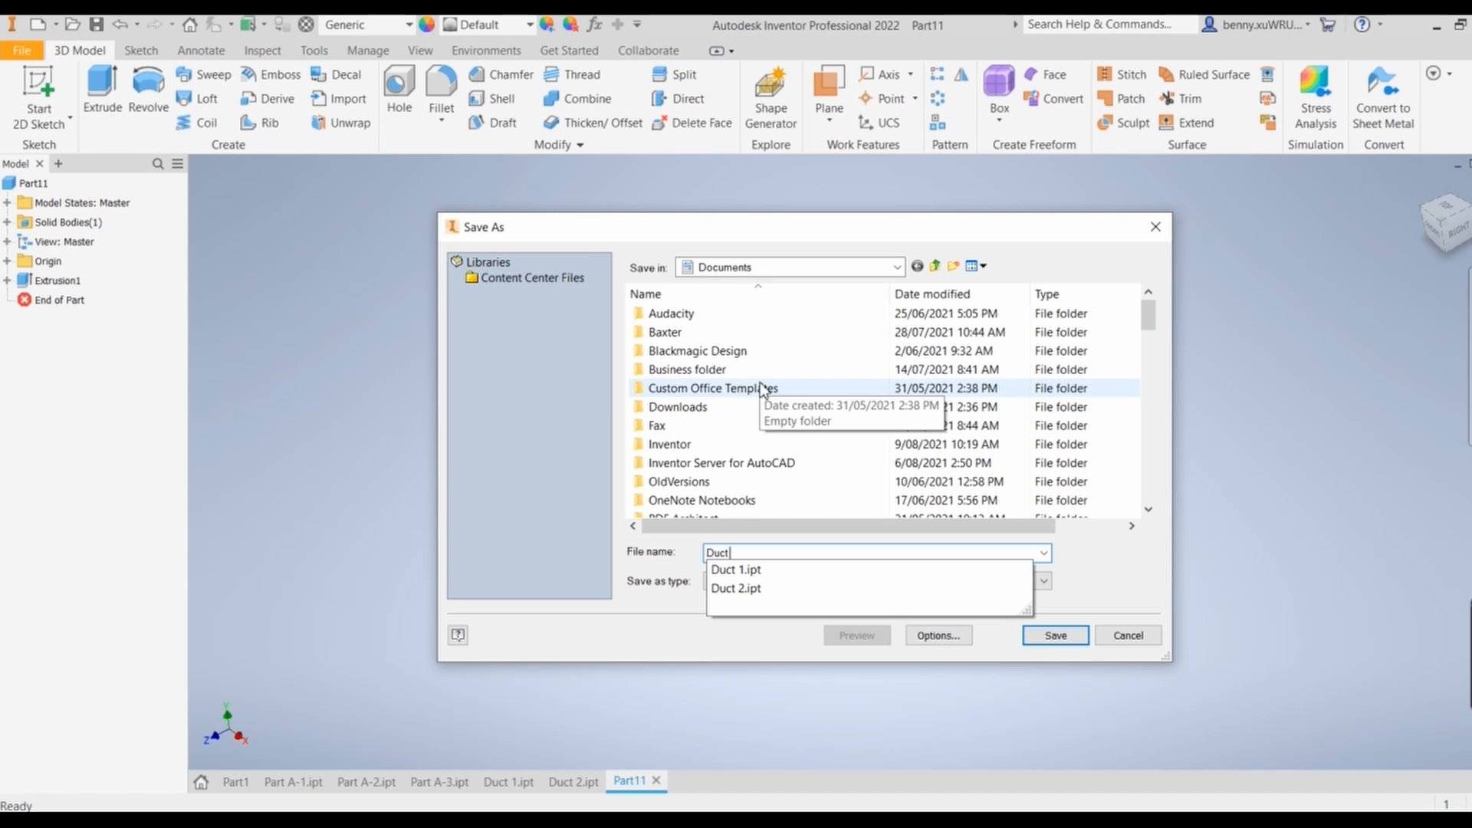
{"action": "type", "text": " 3"}
{"action": "key", "text": "Return"}
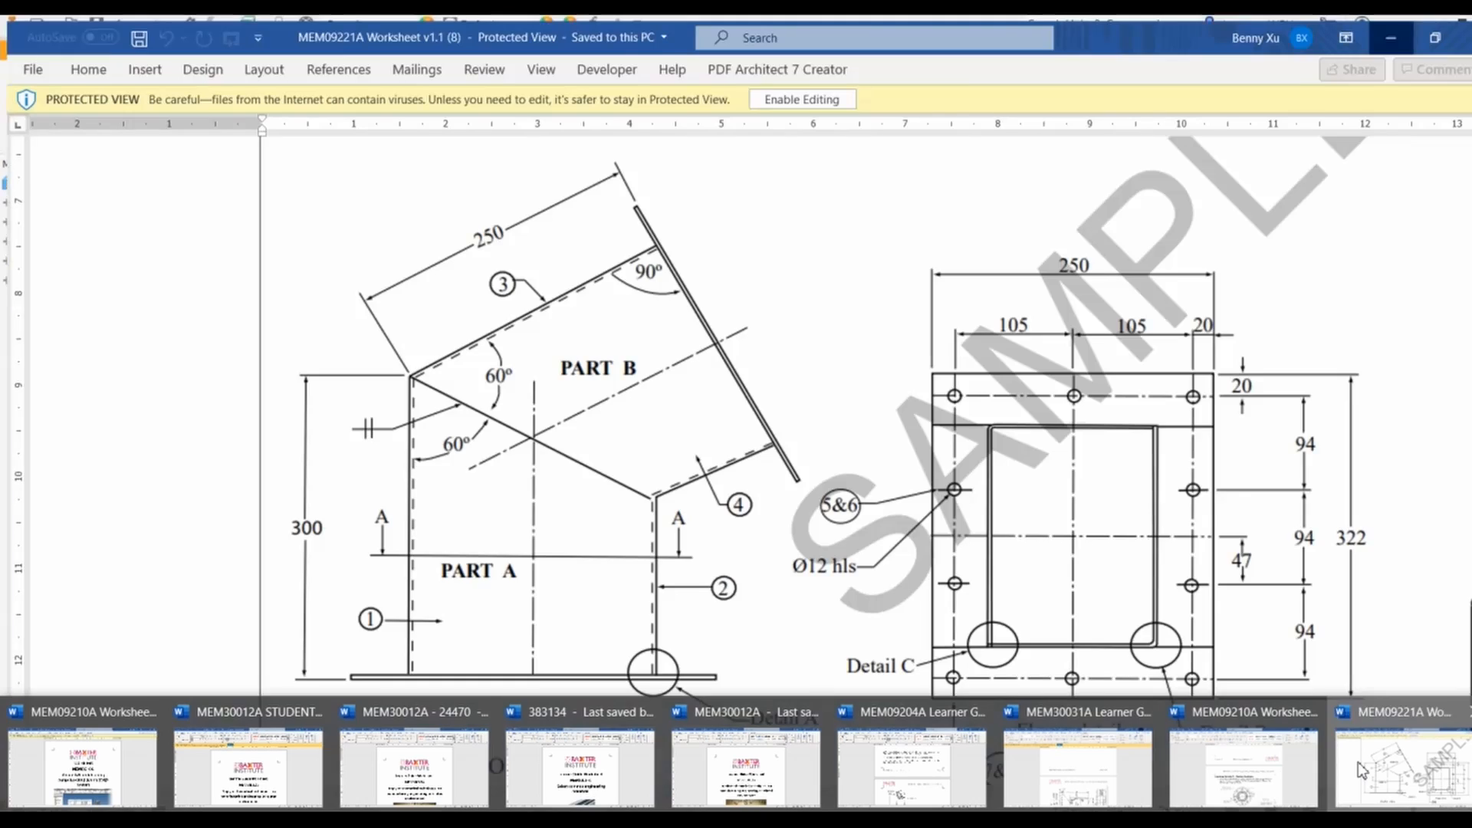
After checking the duct drawing in the Word worksheet, create a new assembly in Inventor from the Standard.iam template
{"action": "left_click", "coordinate": [1359, 762]}
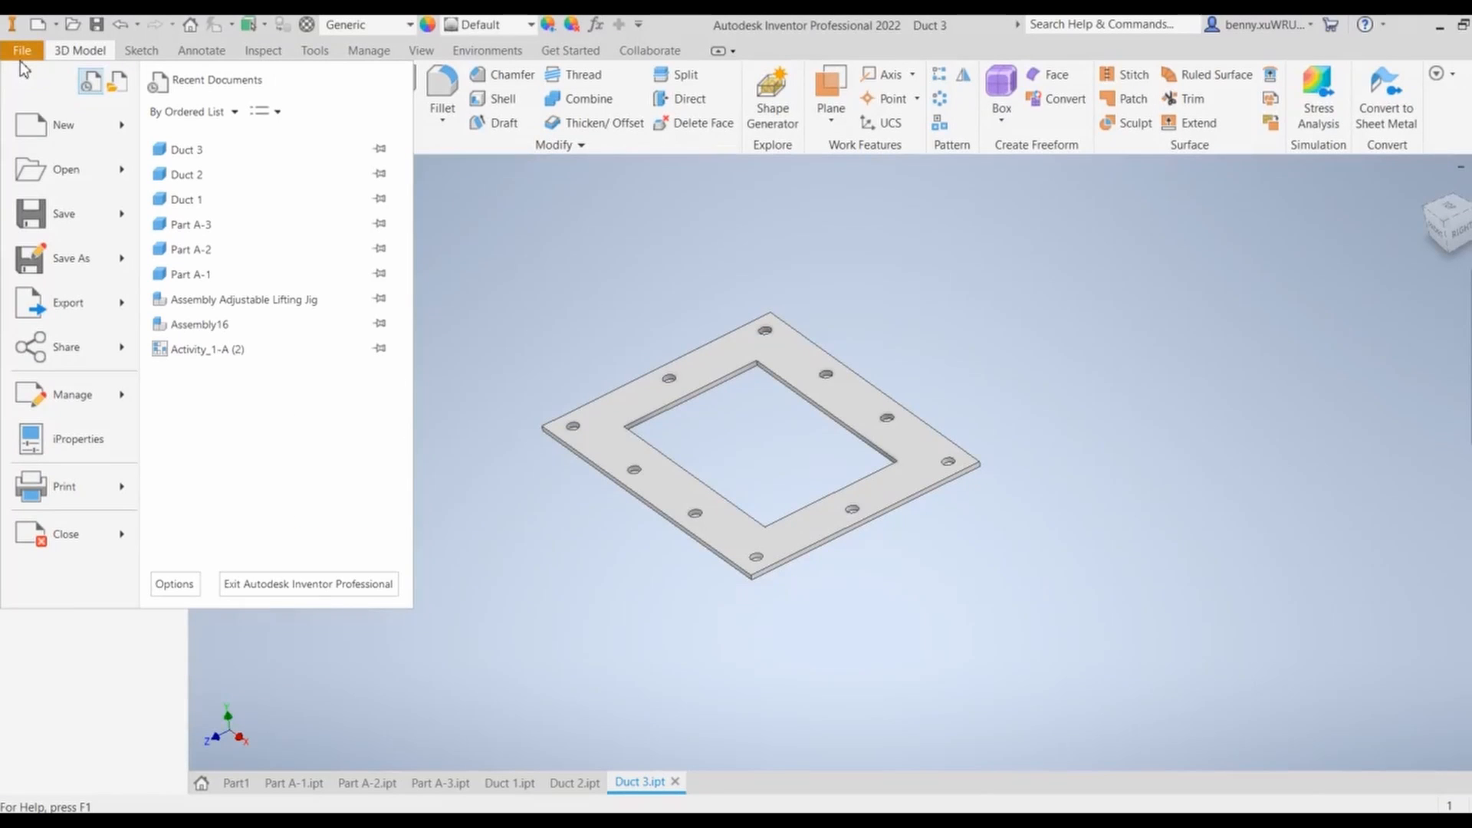
{"action": "left_click", "coordinate": [34, 127]}
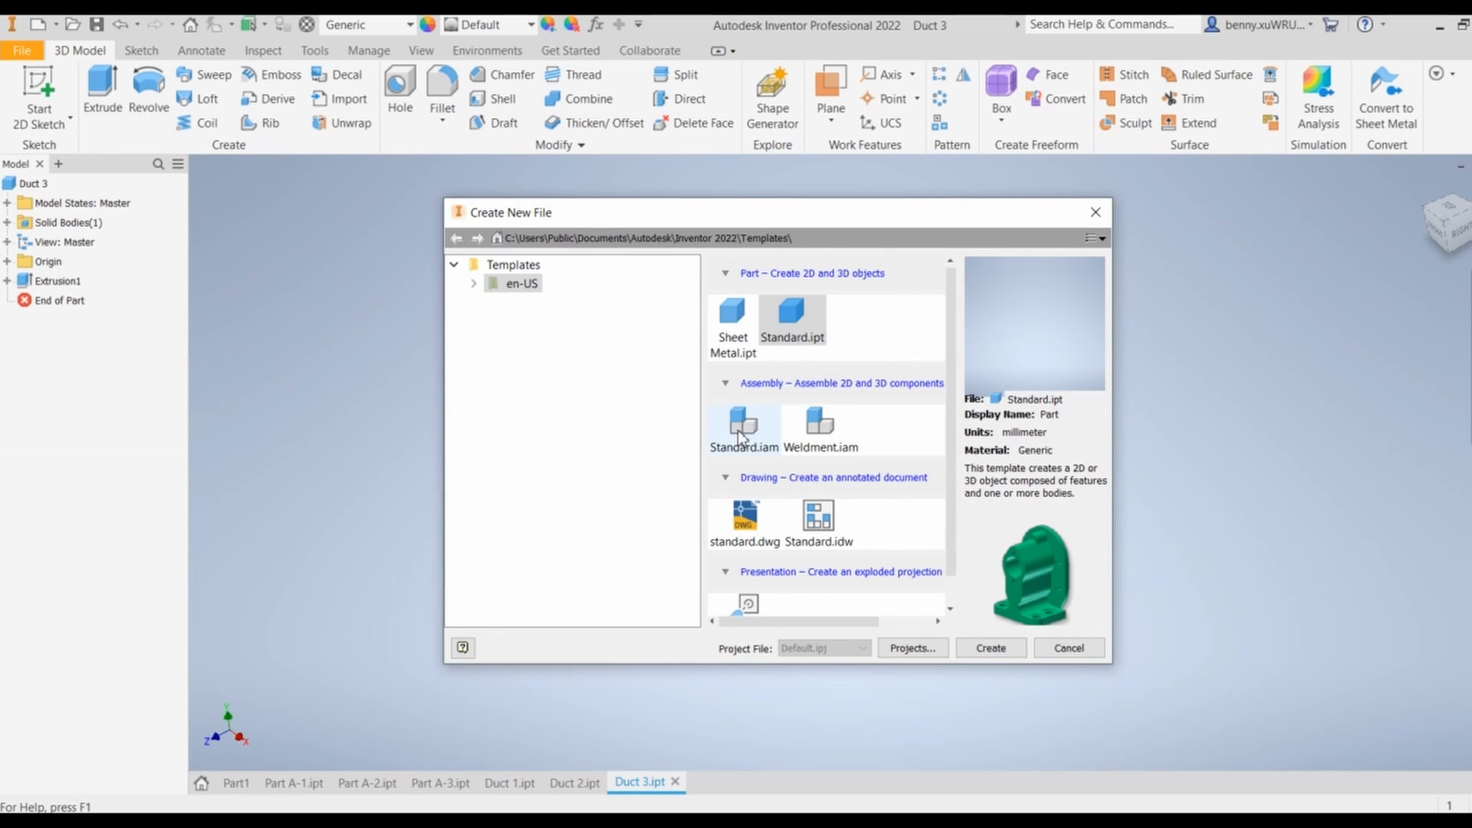
{"action": "left_click", "coordinate": [737, 430]}
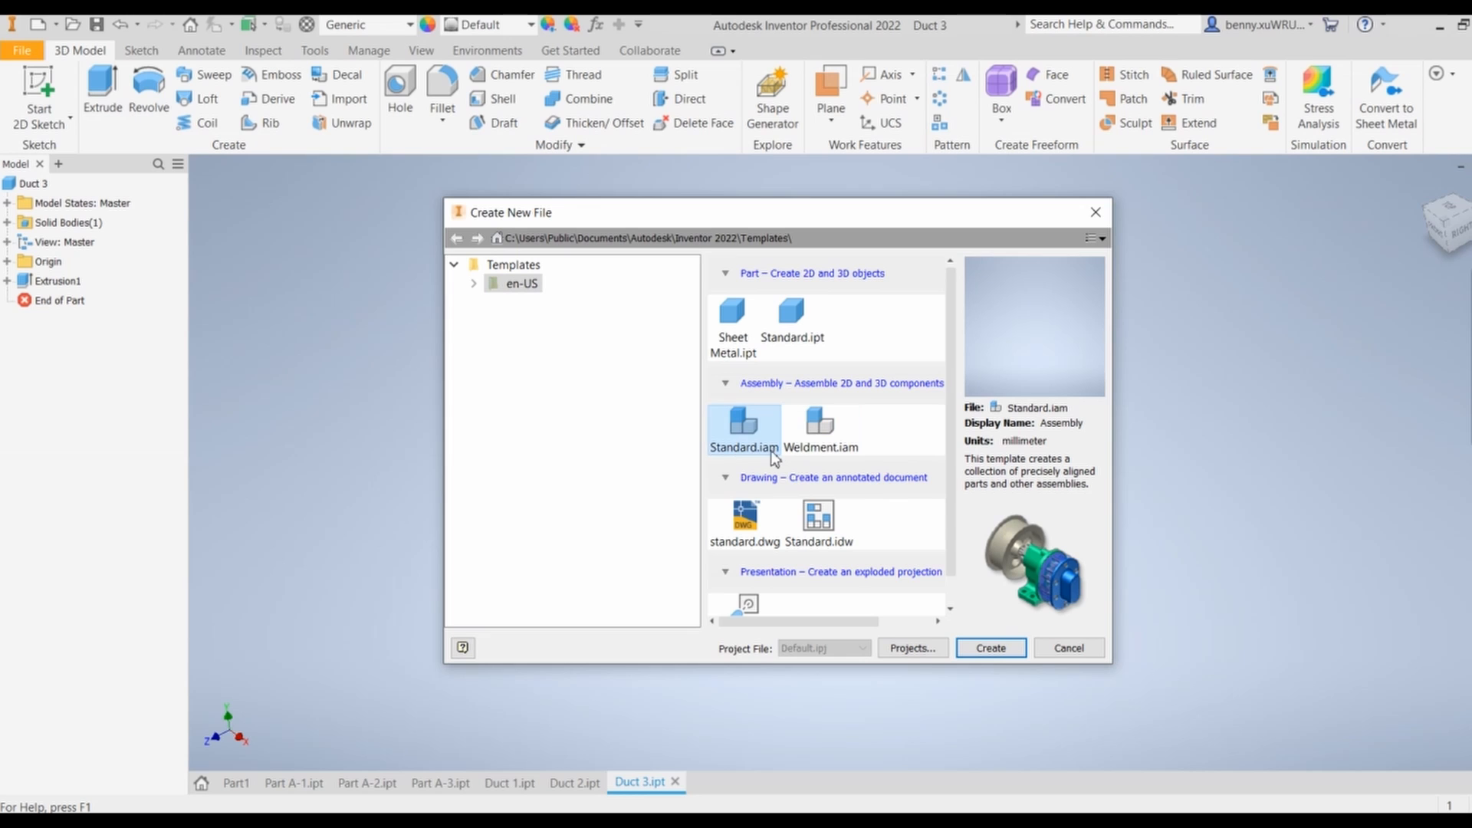
{"action": "left_click", "coordinate": [991, 649]}
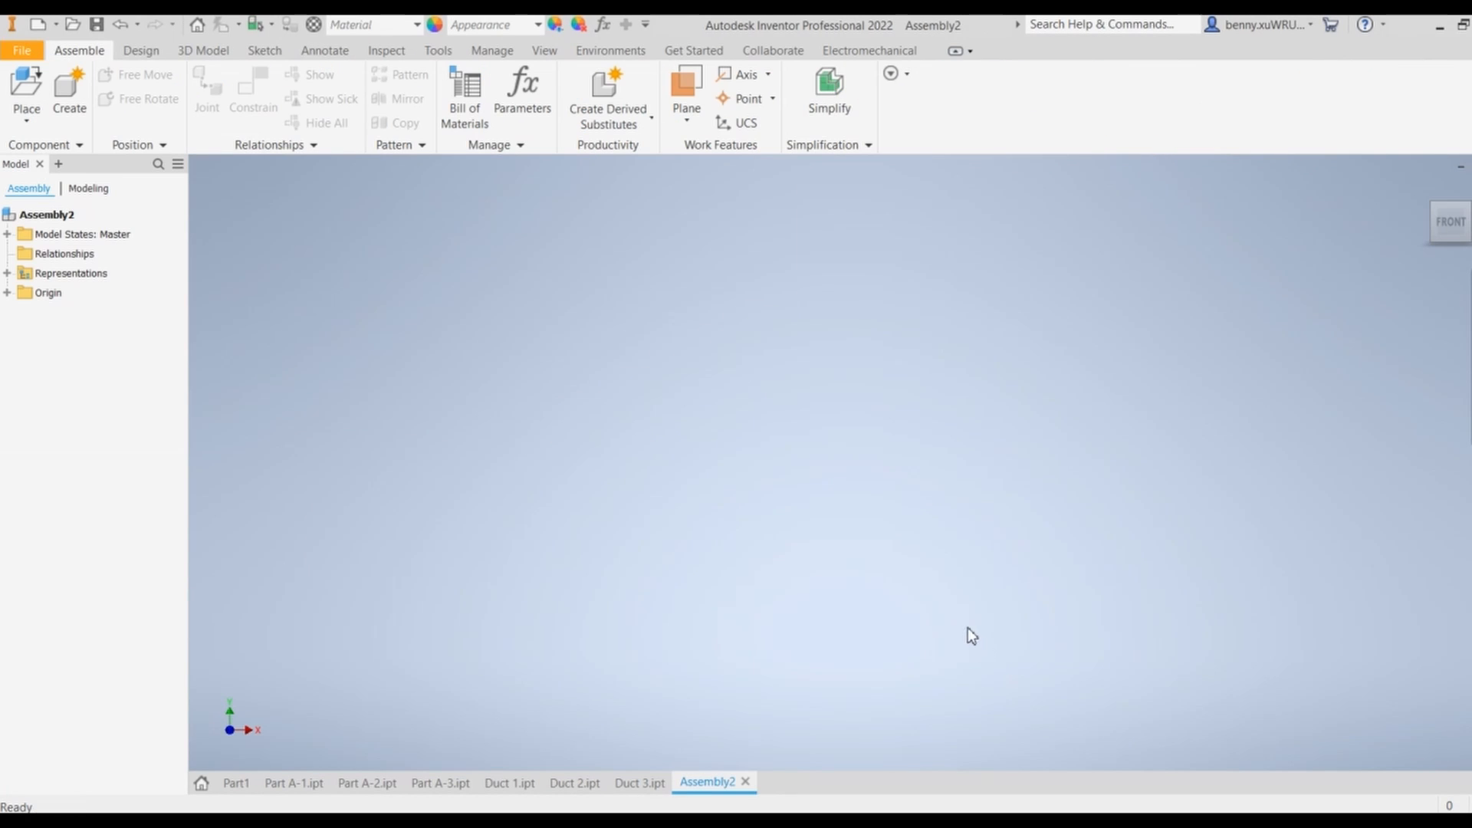
Load the Duct 1 part from the Documents folder into the assembly and place a first copy in its default orientation
{"action": "left_click", "coordinate": [29, 92]}
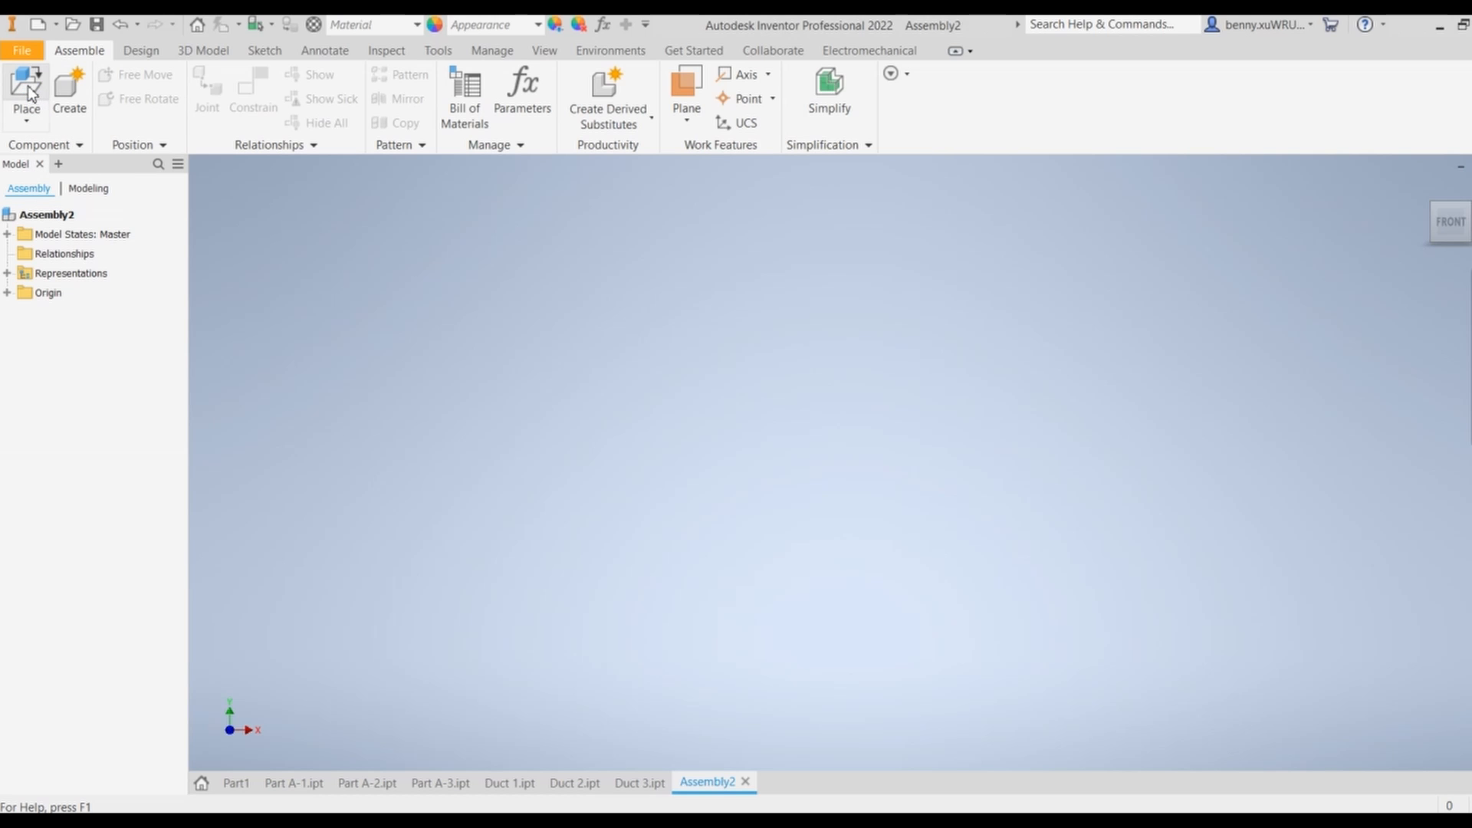
{"action": "scroll", "coordinate": [851, 368], "scroll_direction": "down", "scroll_amount": 2}
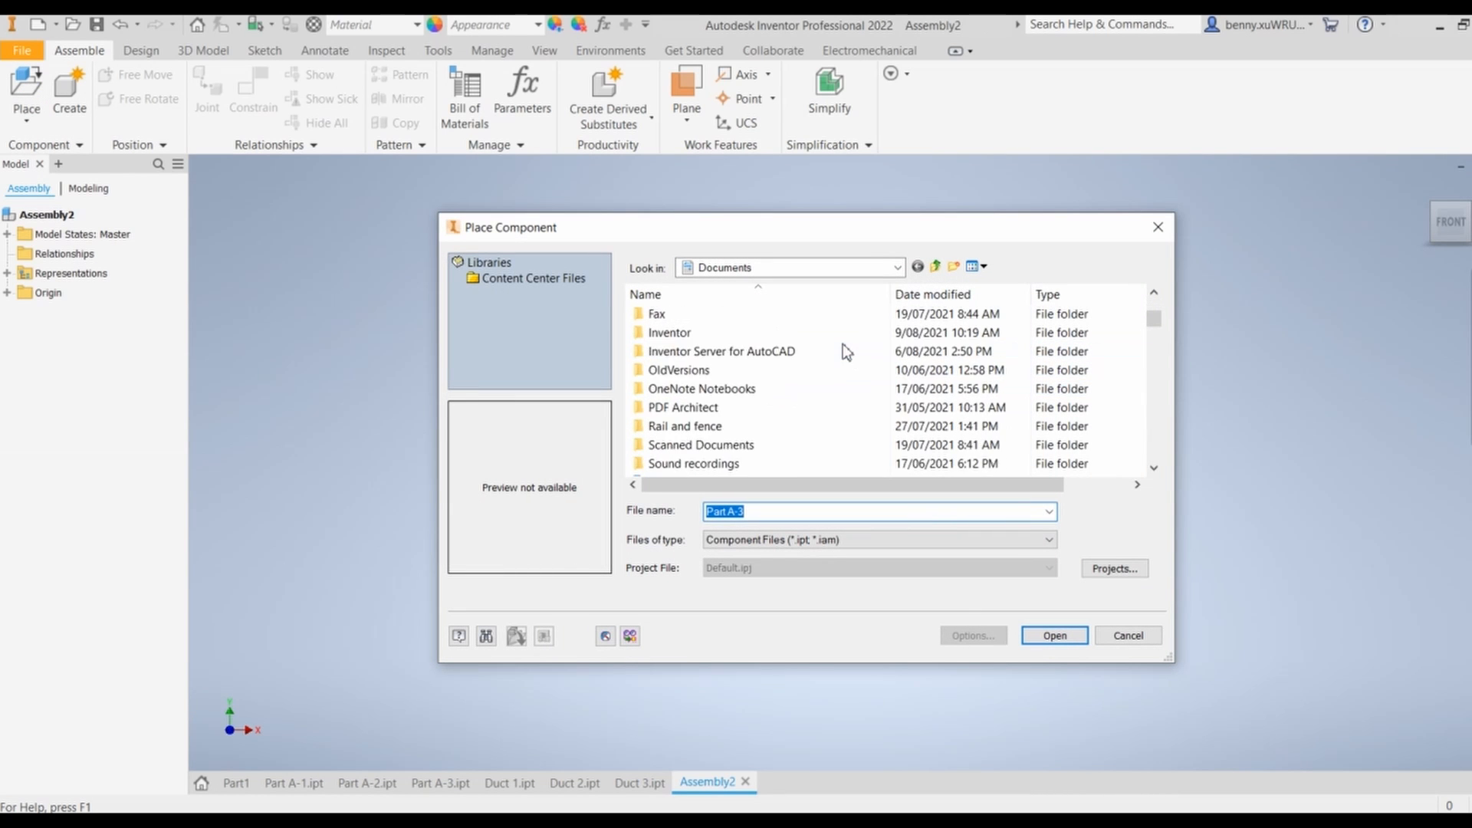
{"action": "scroll", "coordinate": [846, 352], "scroll_direction": "down", "scroll_amount": 2}
{"action": "scroll", "coordinate": [846, 352], "scroll_direction": "down", "scroll_amount": 8}
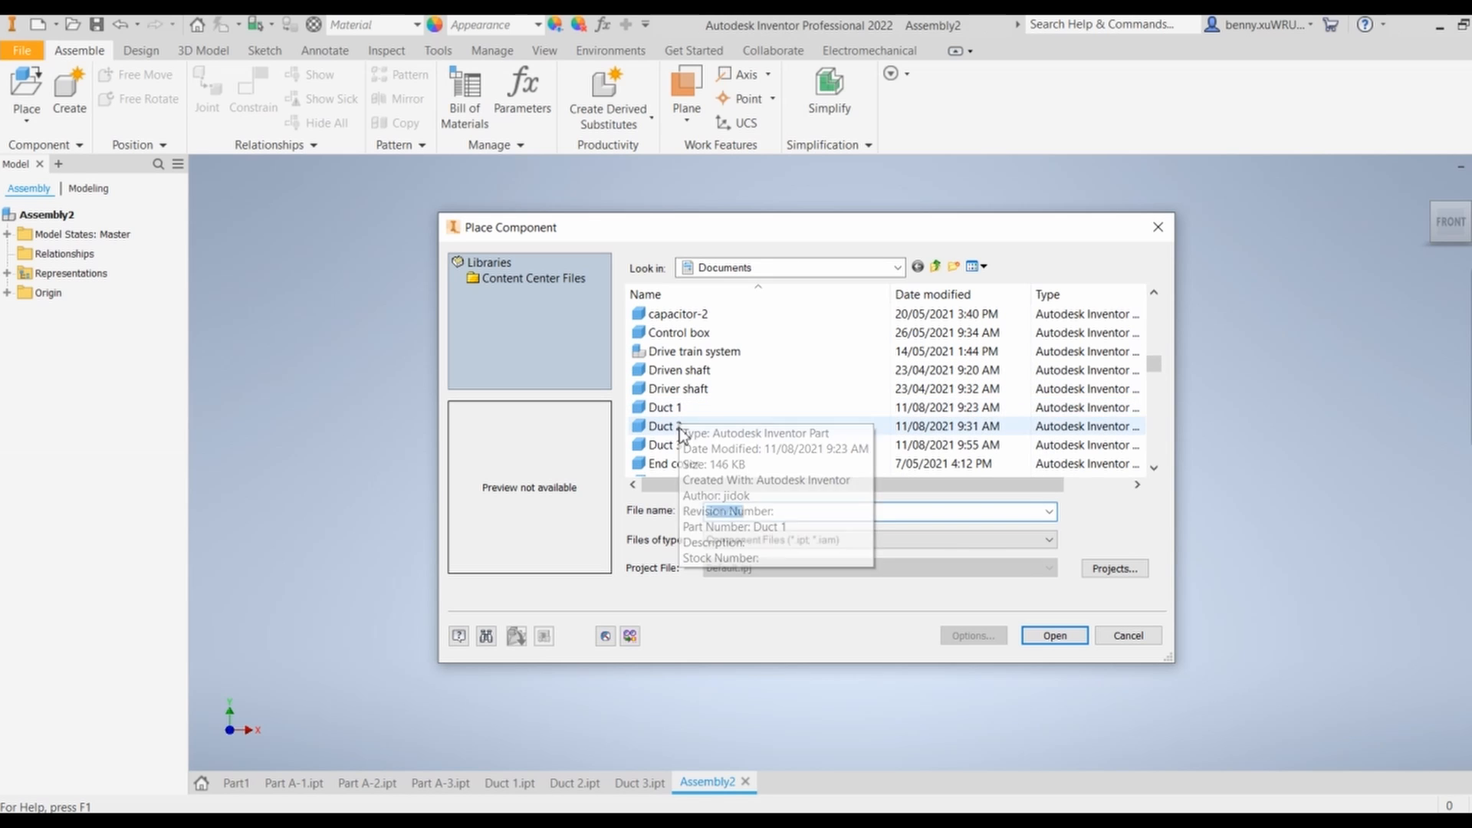
{"action": "left_click", "coordinate": [674, 411]}
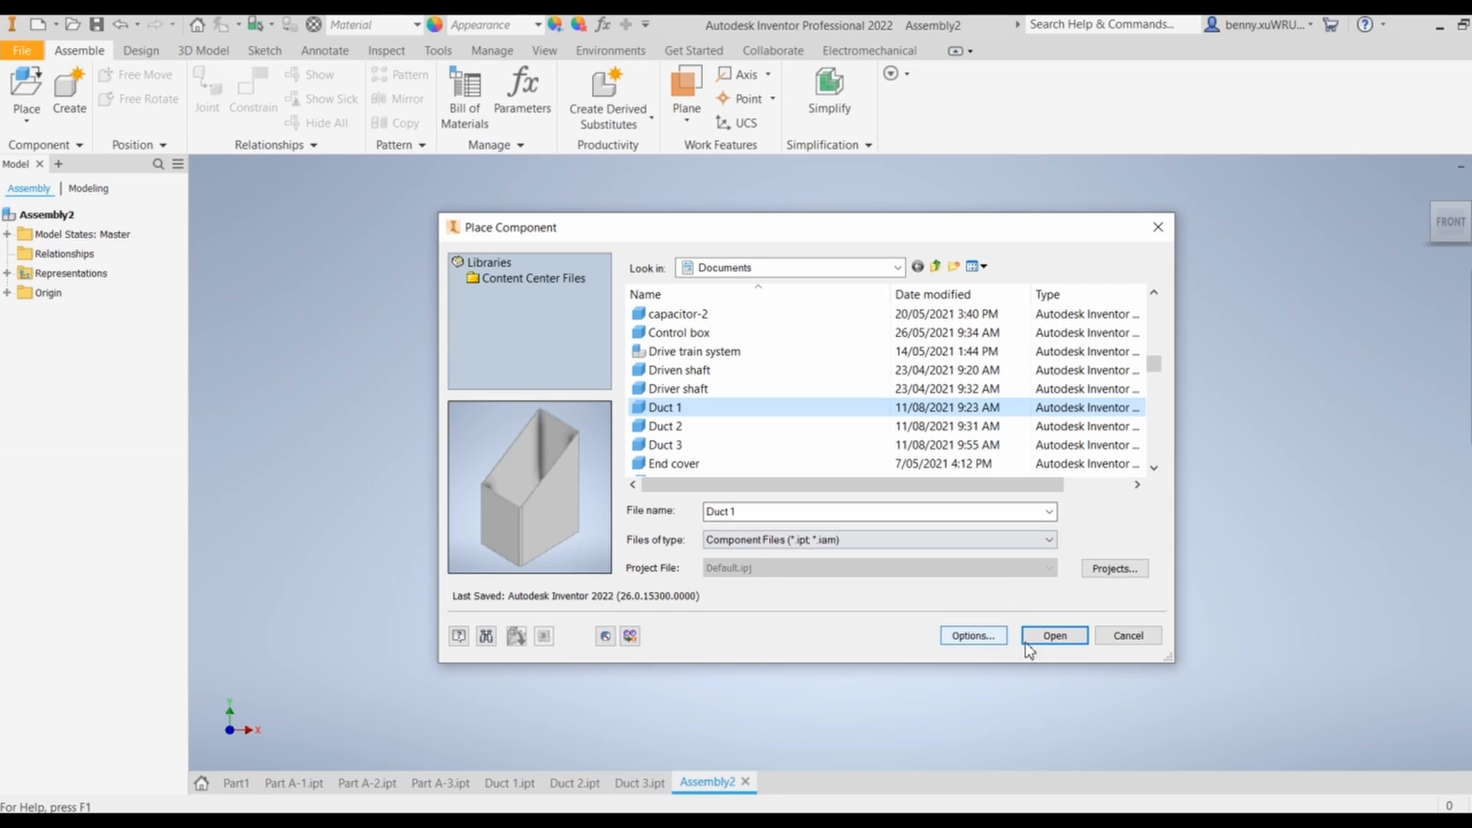
{"action": "left_click", "coordinate": [1053, 637]}
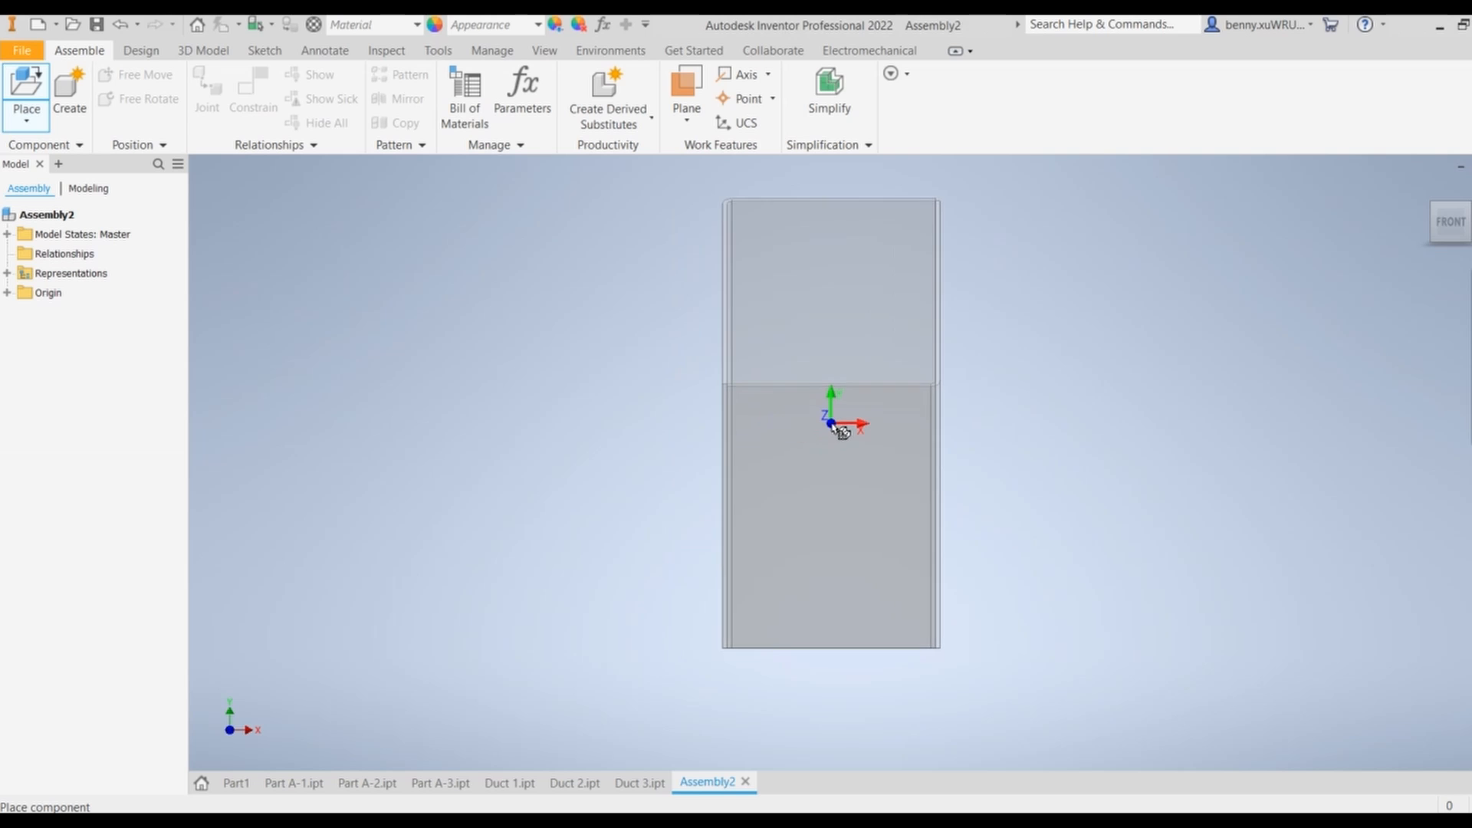
{"action": "left_click", "coordinate": [526, 588]}
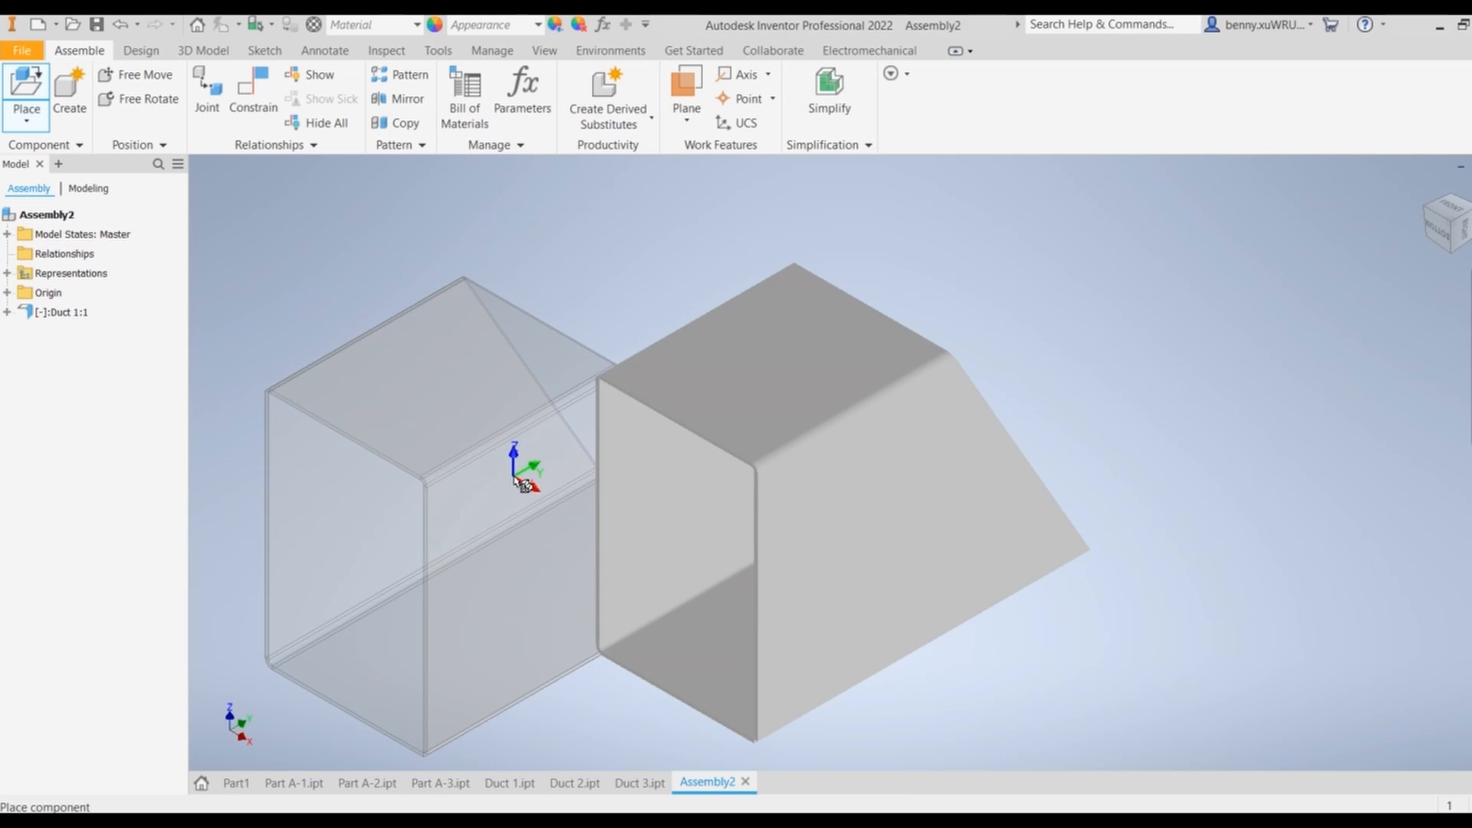
Rotate the preview of the second Duct 1 copy by 90° about the Y axis twice
{"action": "middle_click_drag", "start_coordinate": [1189, 470], "coordinate": [991, 380]}
{"action": "scroll", "coordinate": [992, 381], "scroll_direction": "up", "scroll_amount": 5}
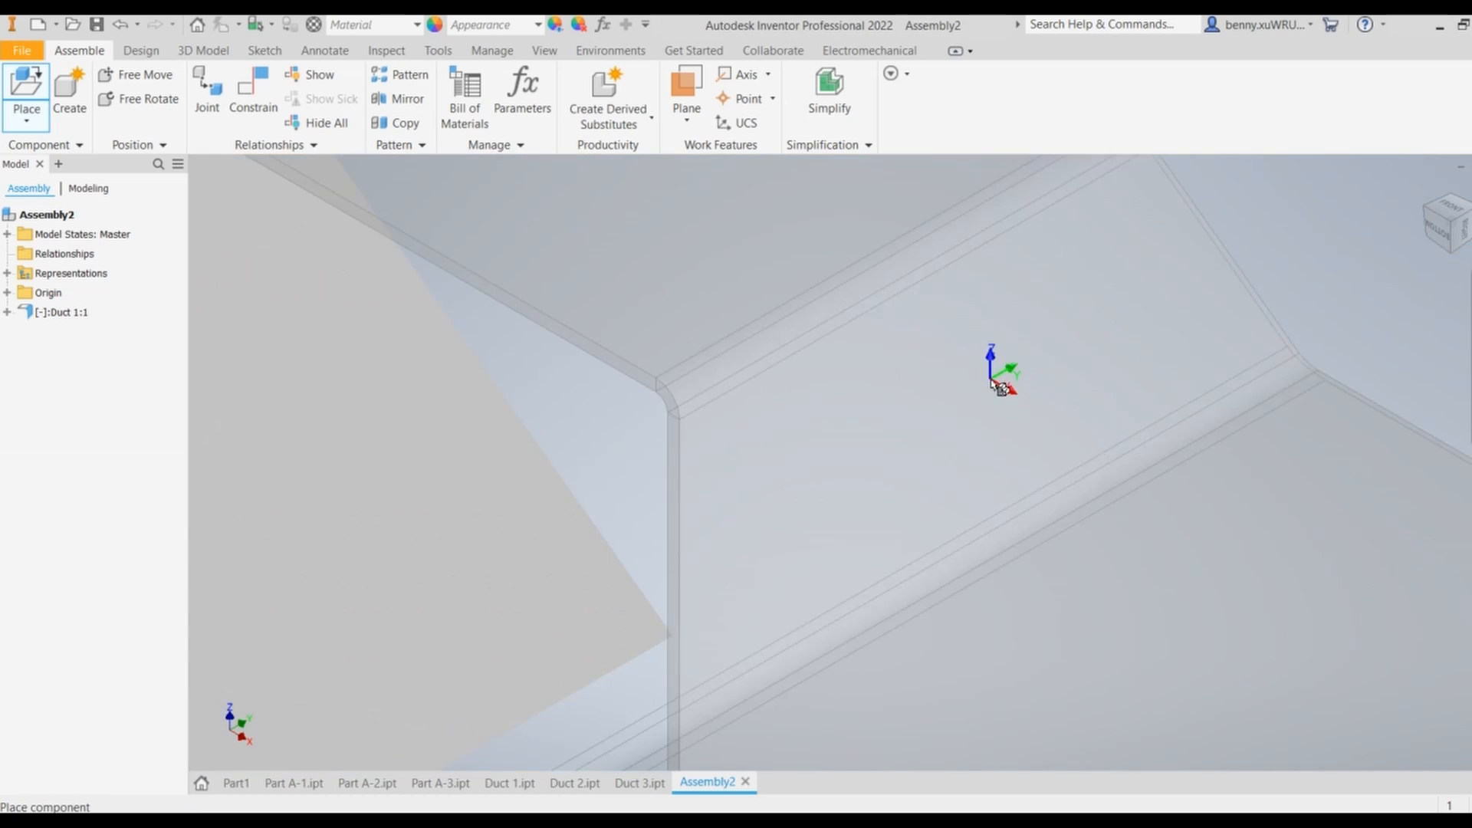
{"action": "scroll", "coordinate": [1013, 416], "scroll_direction": "down", "scroll_amount": 6}
{"action": "scroll", "coordinate": [1070, 431], "scroll_direction": "down", "scroll_amount": 4}
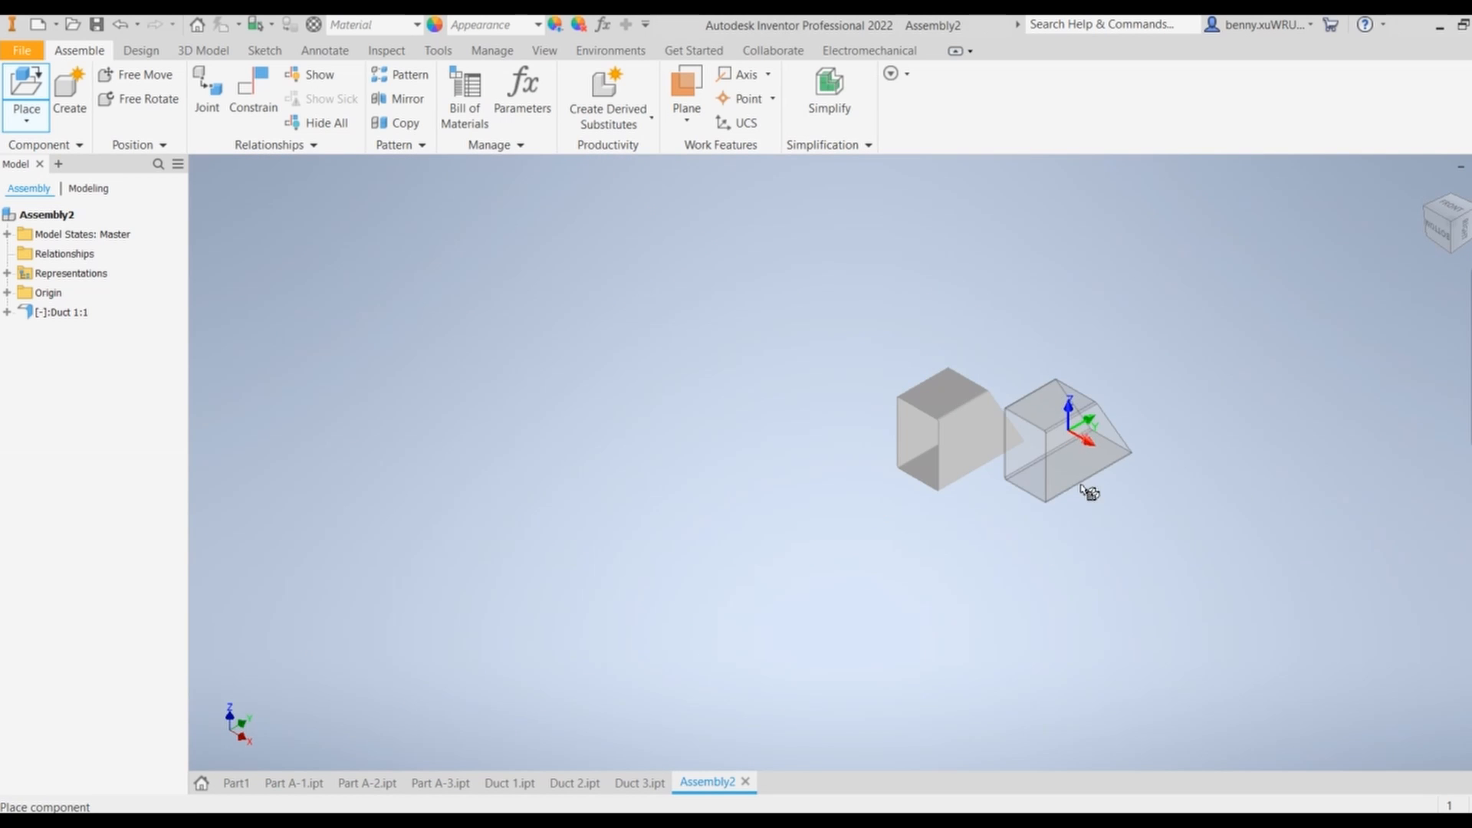
{"action": "right_click", "coordinate": [1117, 388]}
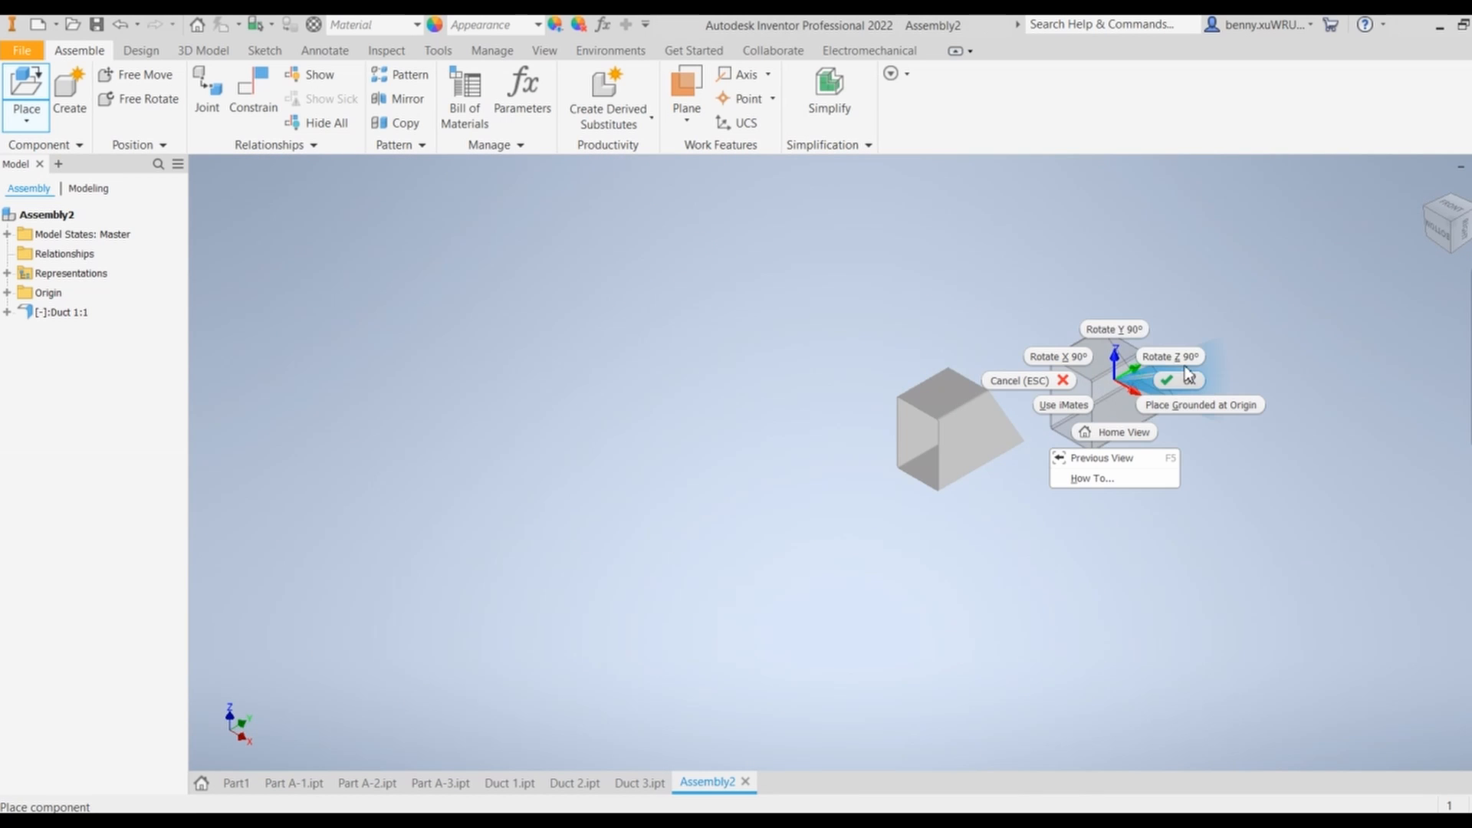
{"action": "left_click", "coordinate": [1113, 333]}
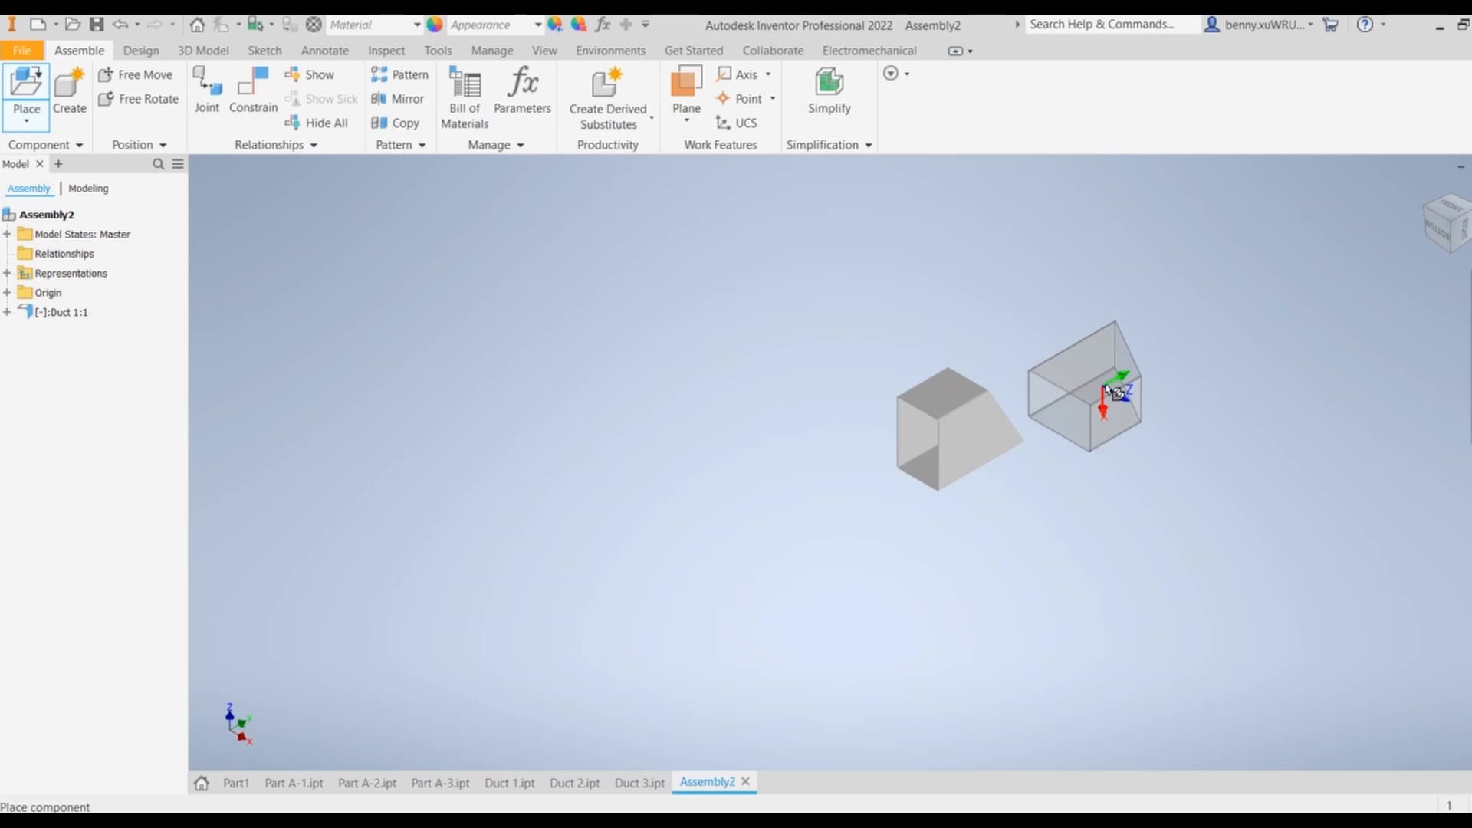
{"action": "right_click", "coordinate": [1130, 383]}
{"action": "left_click", "coordinate": [1133, 319]}
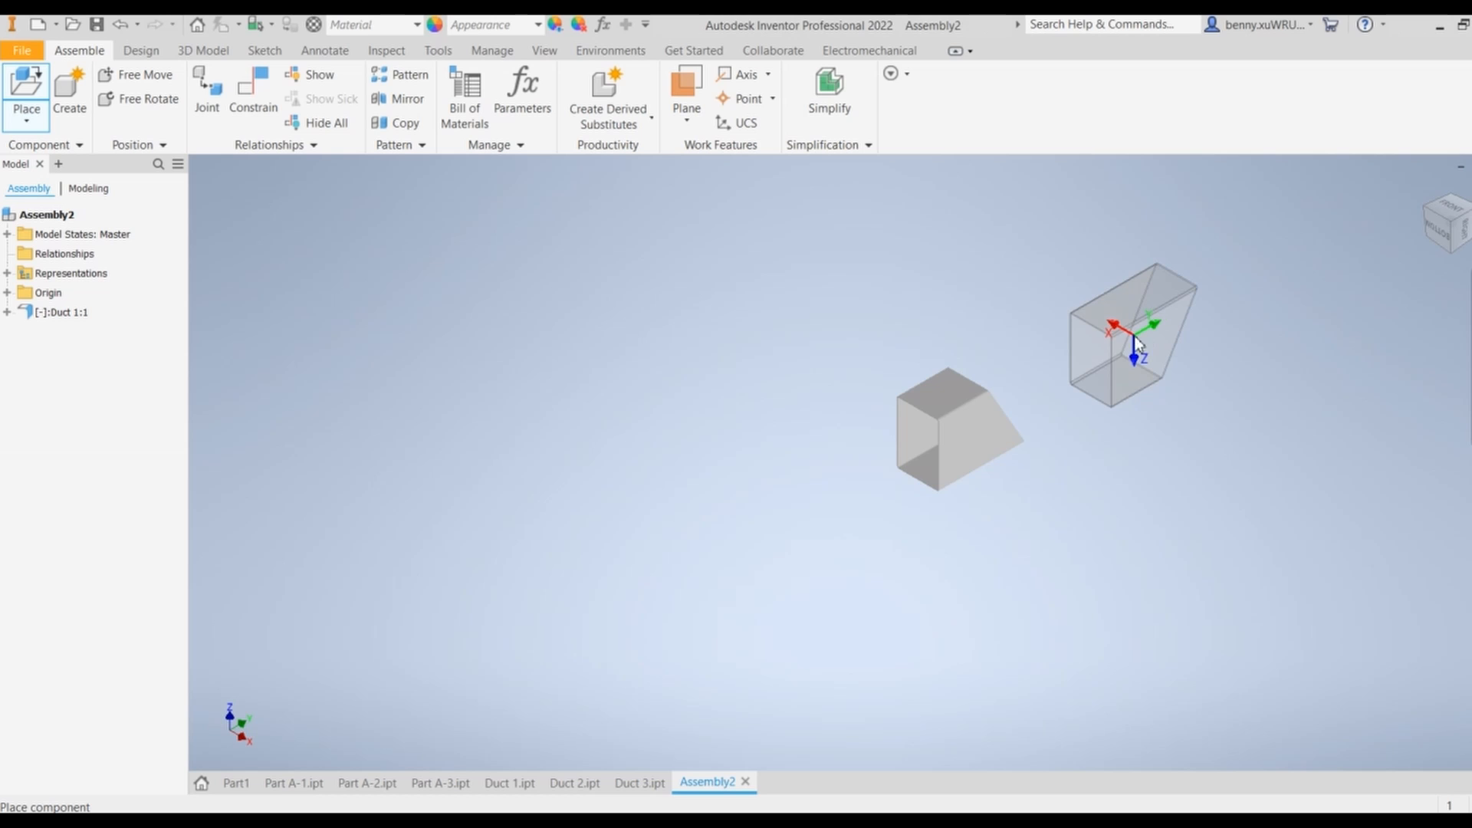
Rotate the Duct 1 preview by 90° about the X axis three times and place this upright copy apart from the first one
{"action": "right_click", "coordinate": [1134, 336]}
{"action": "left_click", "coordinate": [1089, 315]}
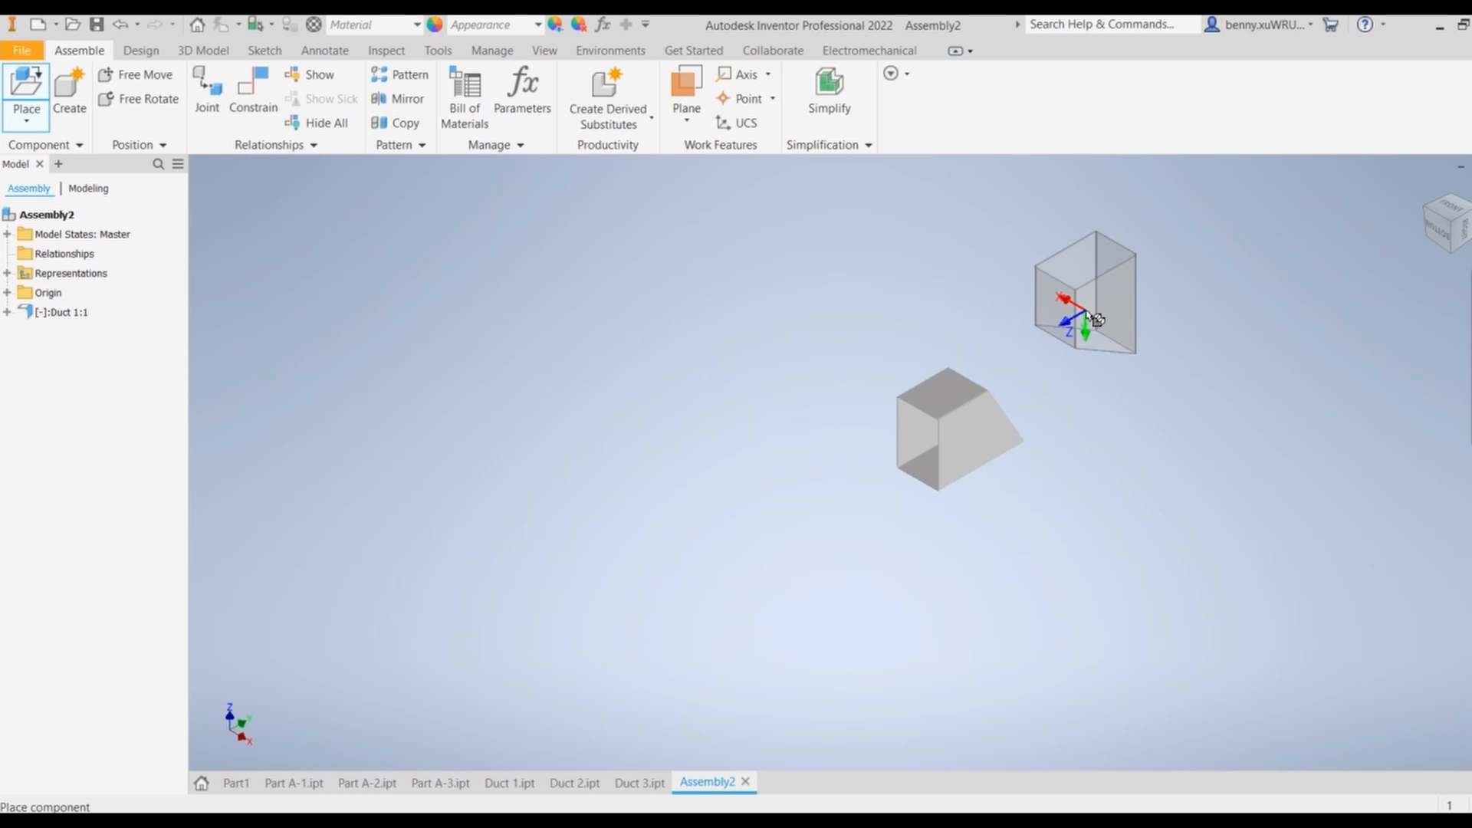
{"action": "right_click", "coordinate": [1090, 320]}
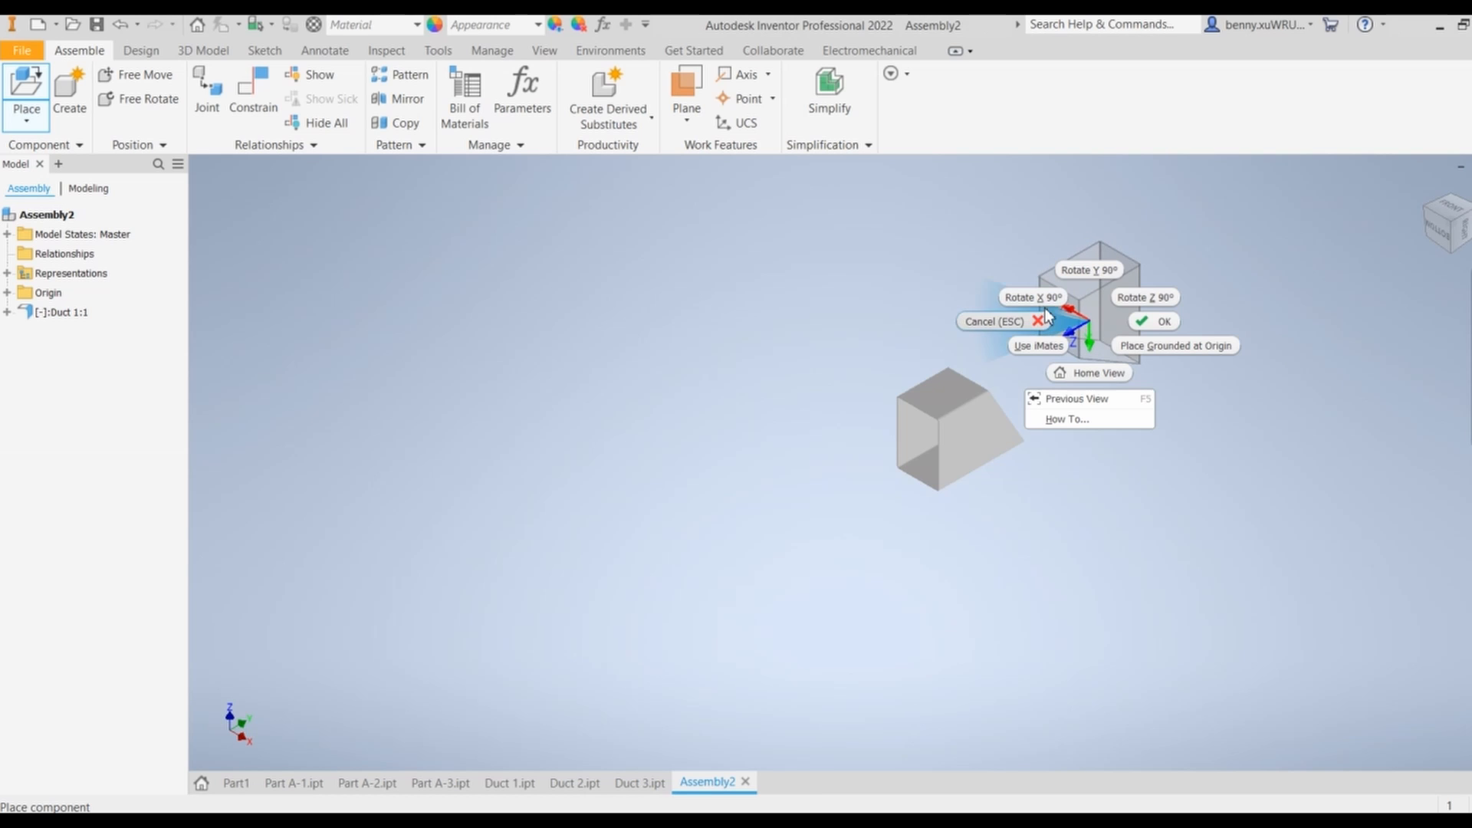
{"action": "left_click", "coordinate": [1037, 301]}
{"action": "right_click", "coordinate": [1050, 306]}
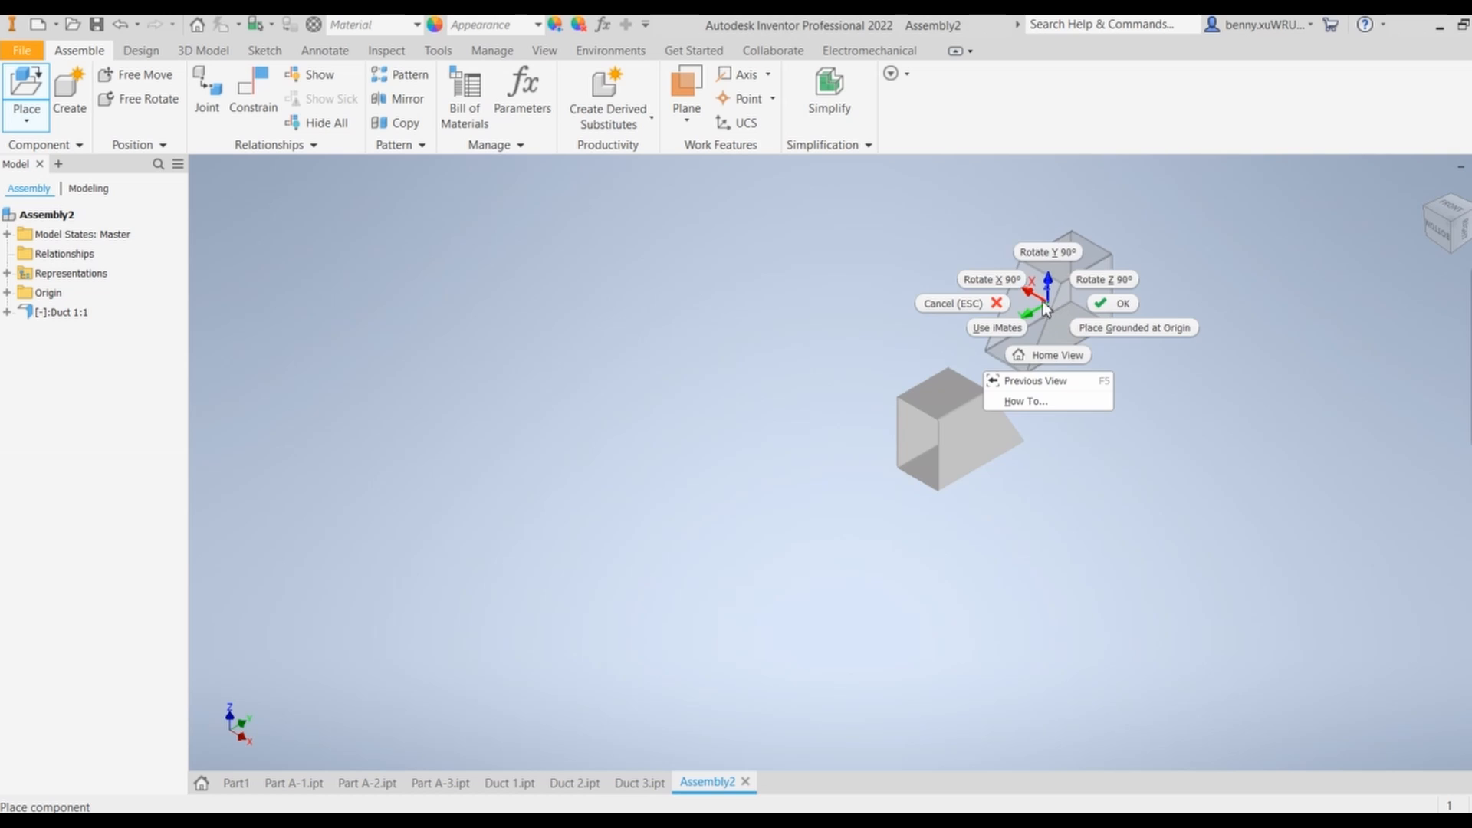
{"action": "left_click", "coordinate": [996, 277]}
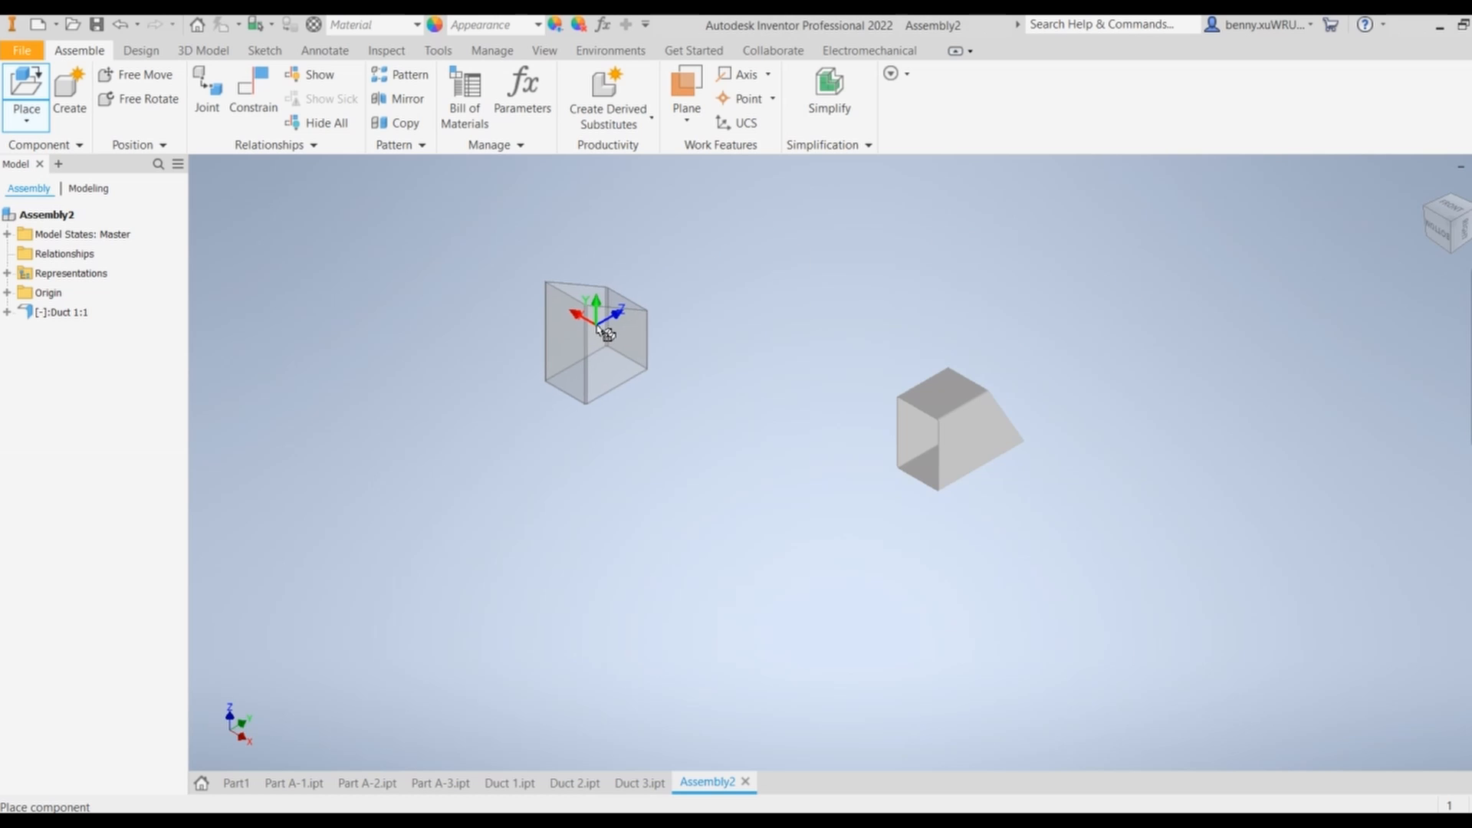
{"action": "left_click", "coordinate": [592, 337]}
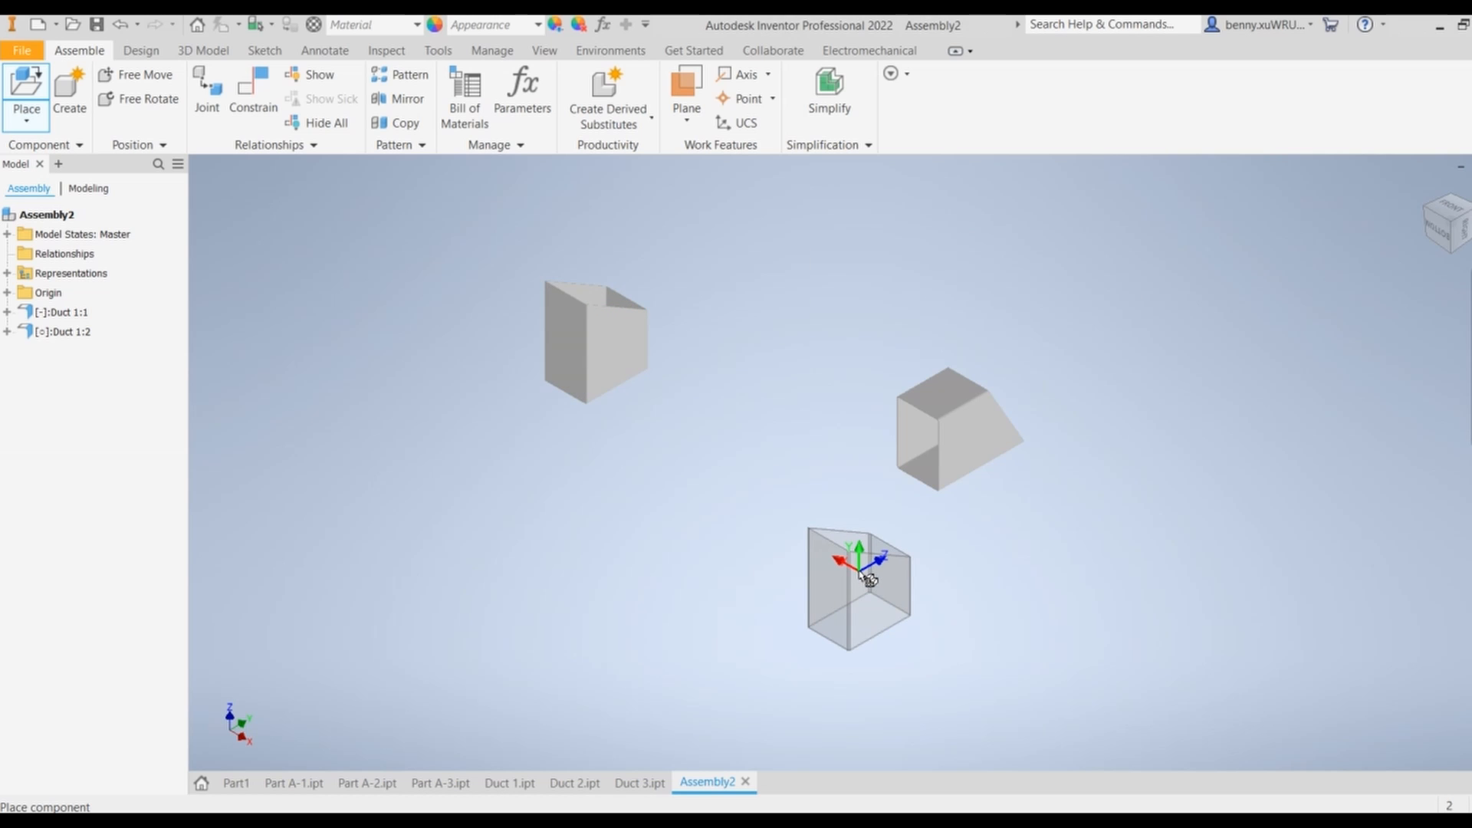
End the placement and delete the first, unrotated Duct 1 copy, keeping only the upright one
{"action": "right_click", "coordinate": [860, 572]}
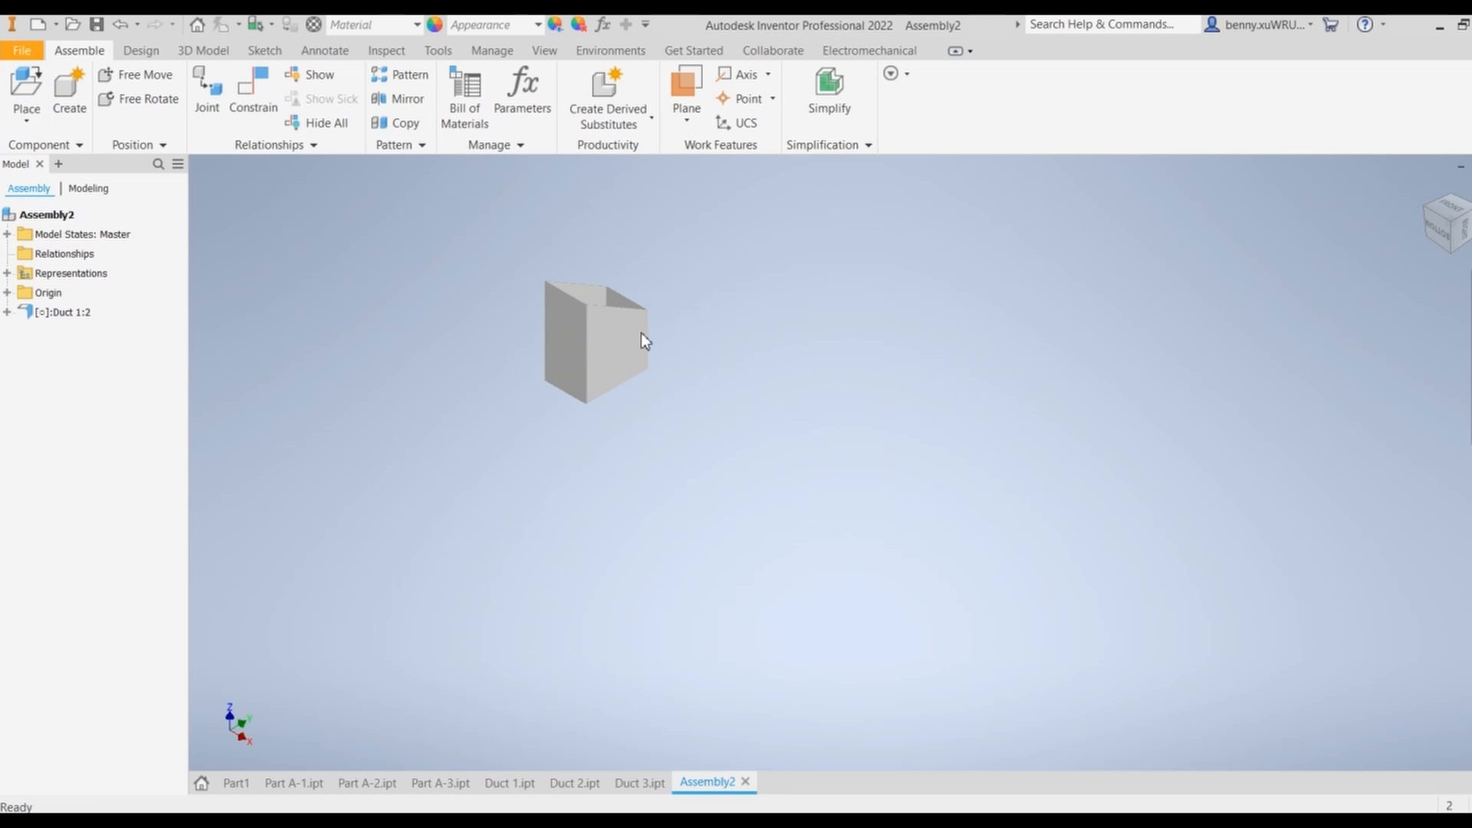
{"action": "scroll", "coordinate": [641, 332], "scroll_direction": "up", "scroll_amount": 5}
{"action": "scroll", "coordinate": [651, 316], "scroll_direction": "down", "scroll_amount": 6}
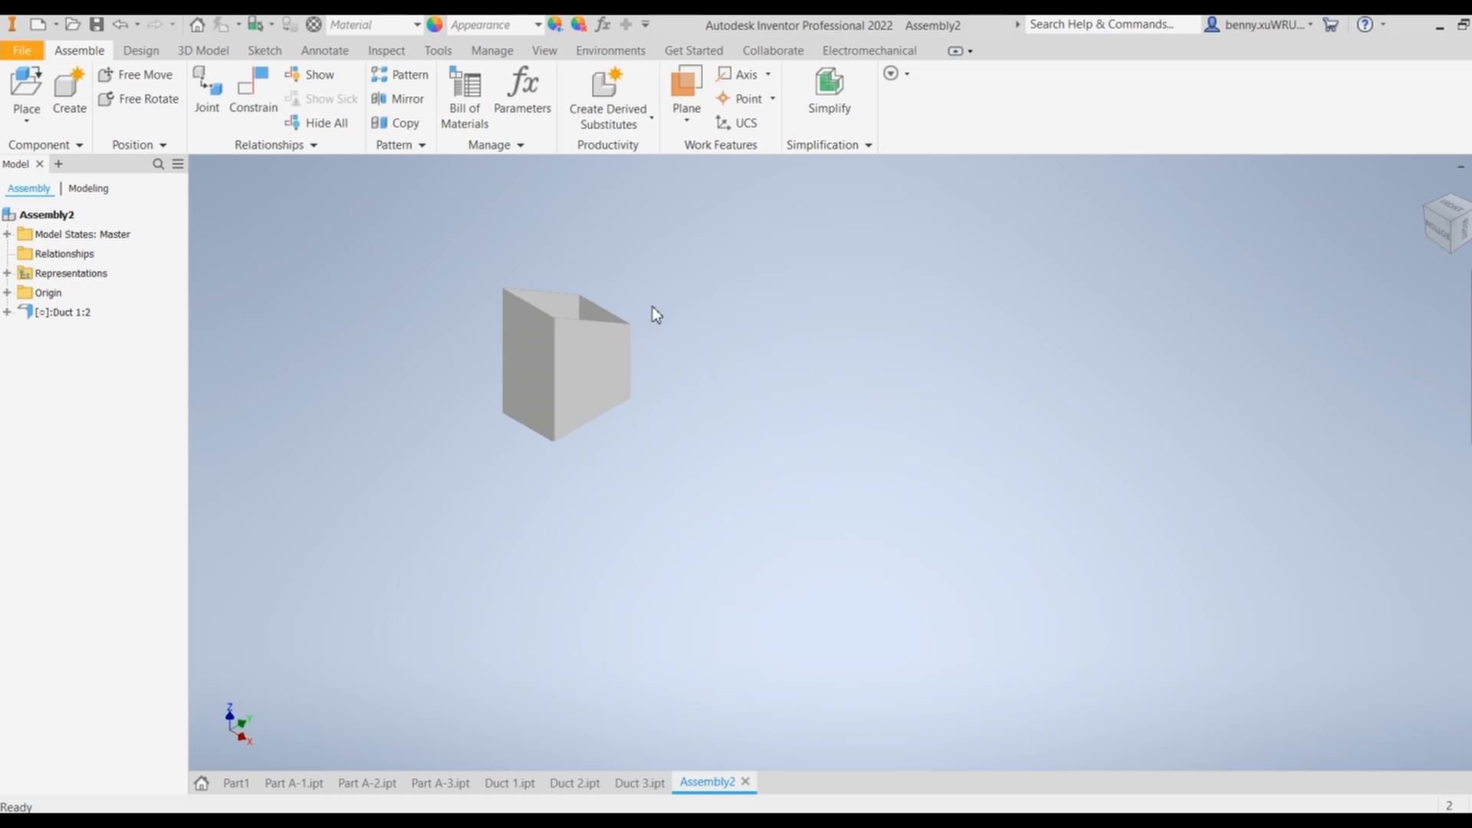
{"action": "scroll", "coordinate": [663, 316], "scroll_direction": "down", "scroll_amount": 4}
{"action": "left_click", "coordinate": [1461, 230]}
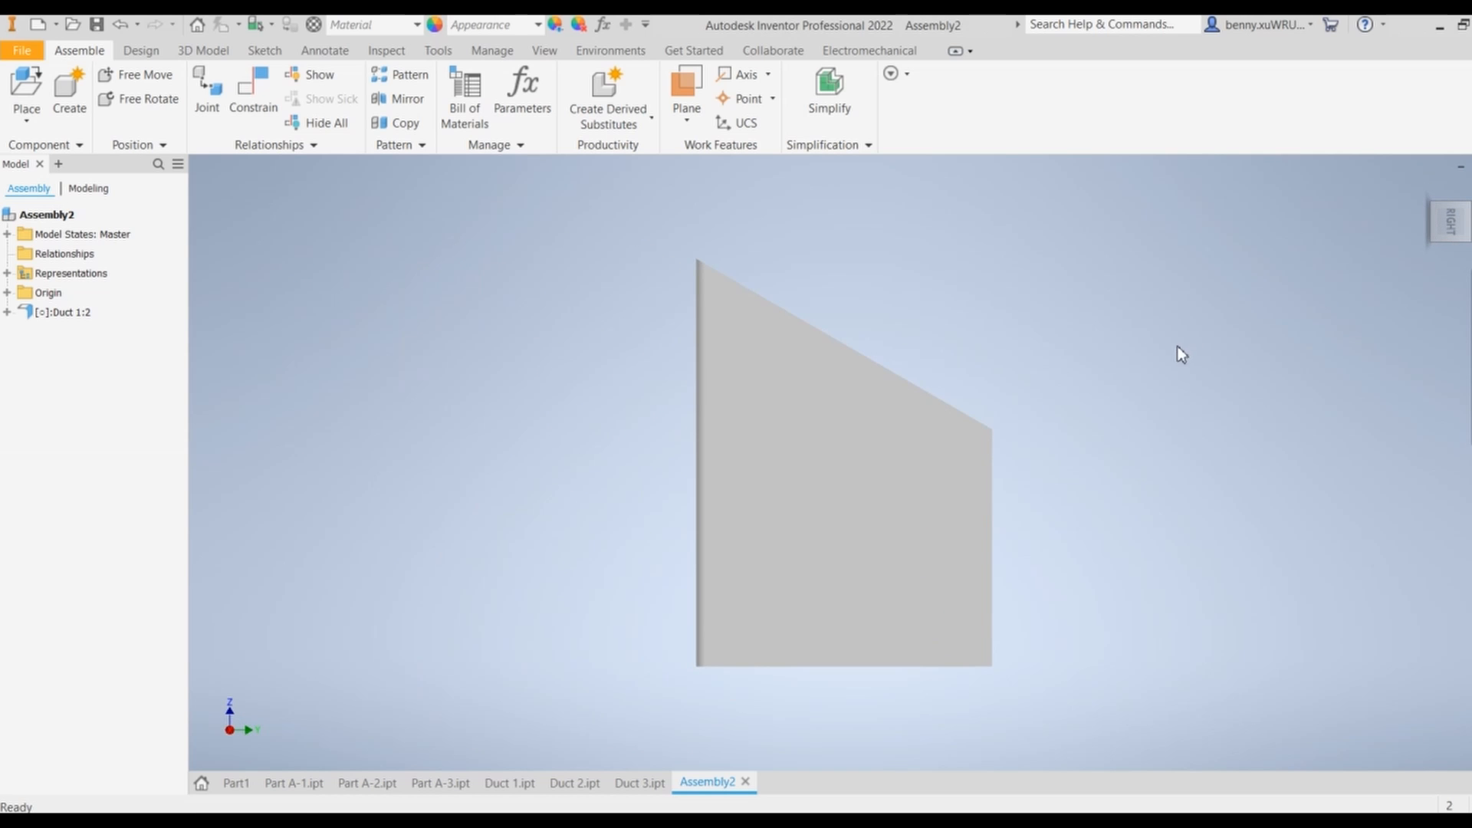
{"action": "middle_click_drag", "start_coordinate": [1177, 347], "coordinate": [1237, 384], "text": "shift"}
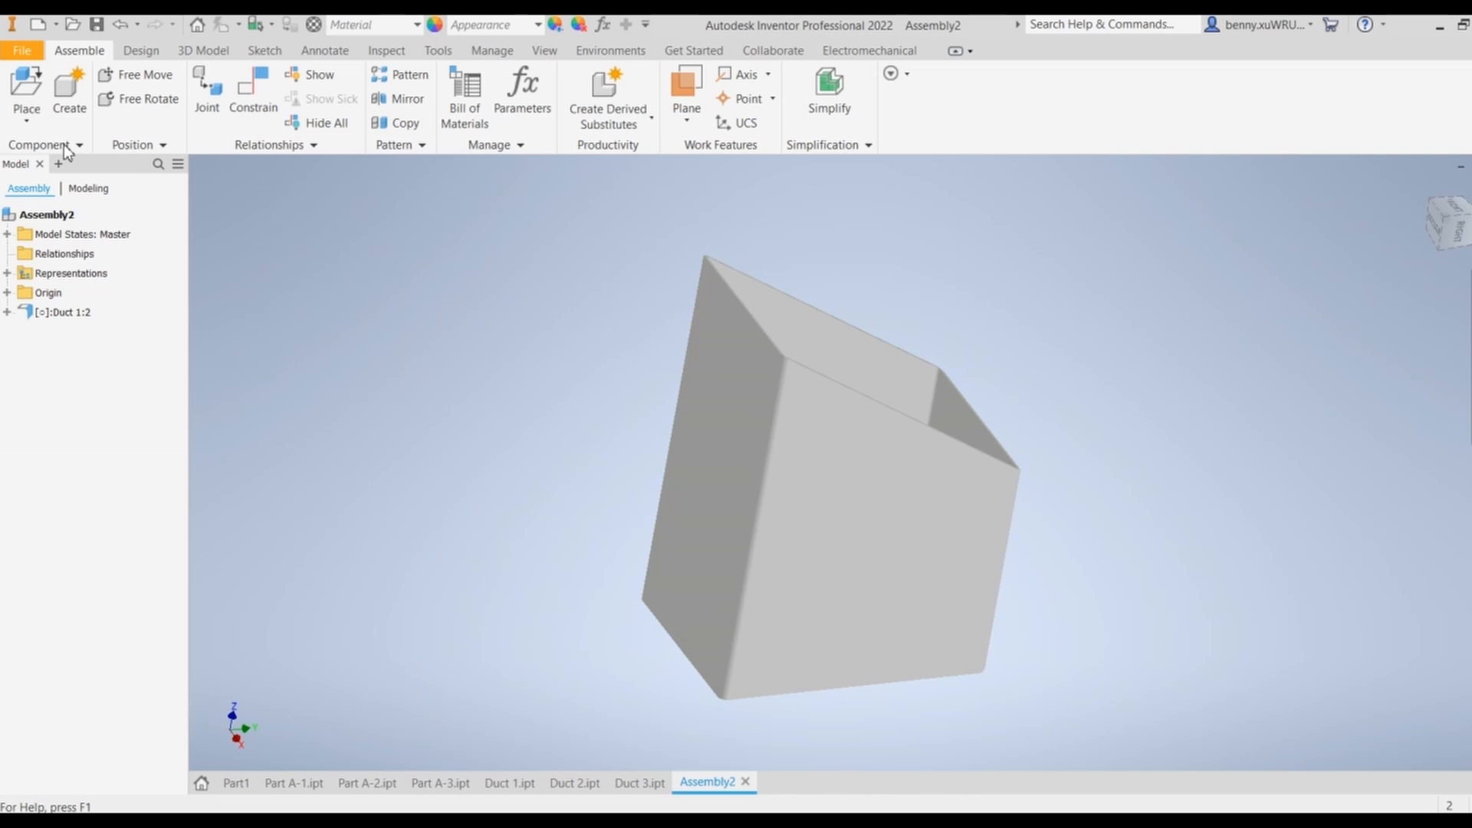
Load the Duct 2 part from the Documents folder into the assembly as a component to place
{"action": "left_click", "coordinate": [26, 92]}
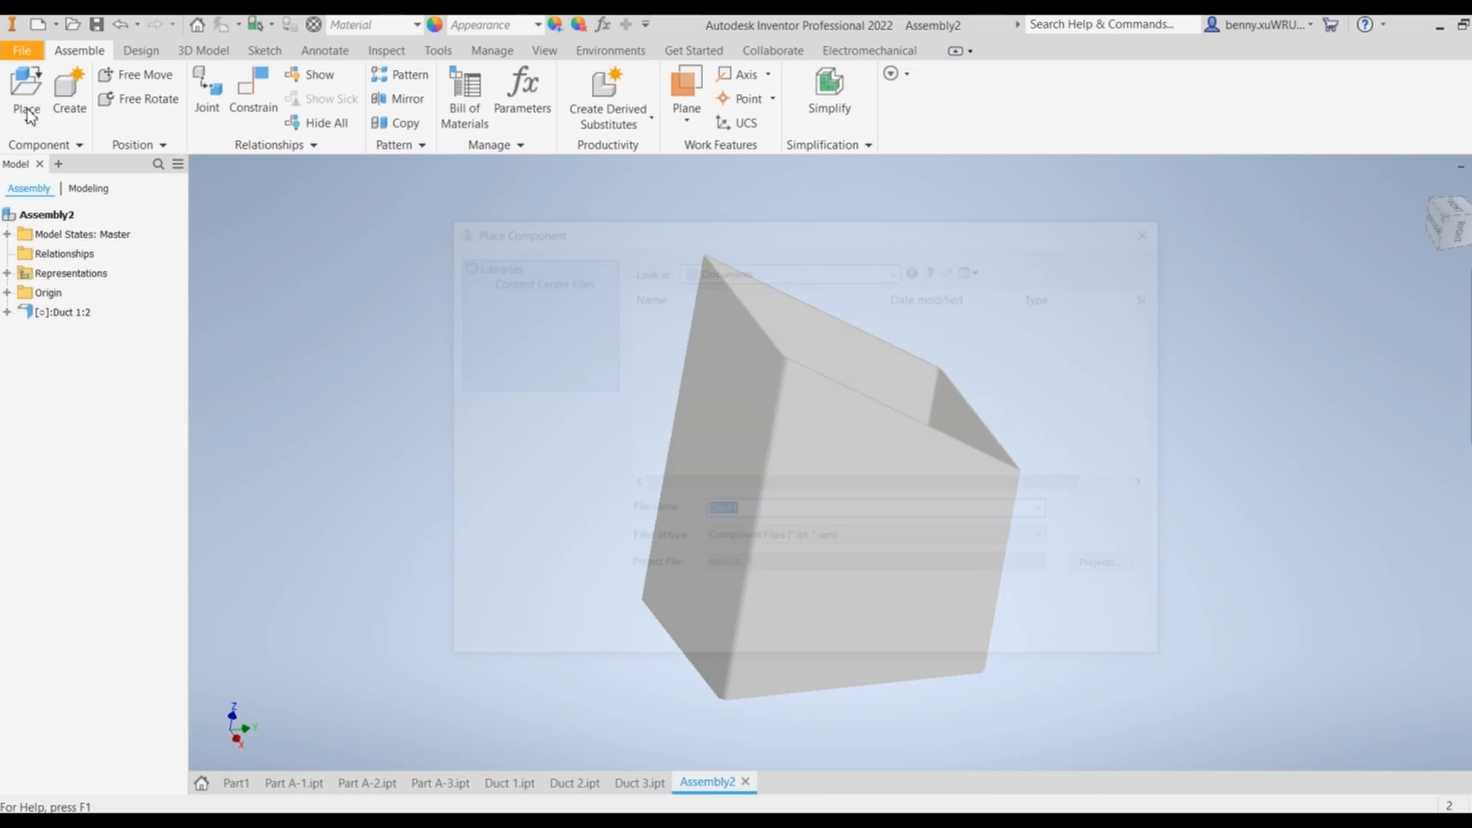
{"action": "scroll", "coordinate": [742, 435], "scroll_direction": "down", "scroll_amount": 5}
{"action": "scroll", "coordinate": [742, 436], "scroll_direction": "down", "scroll_amount": 8}
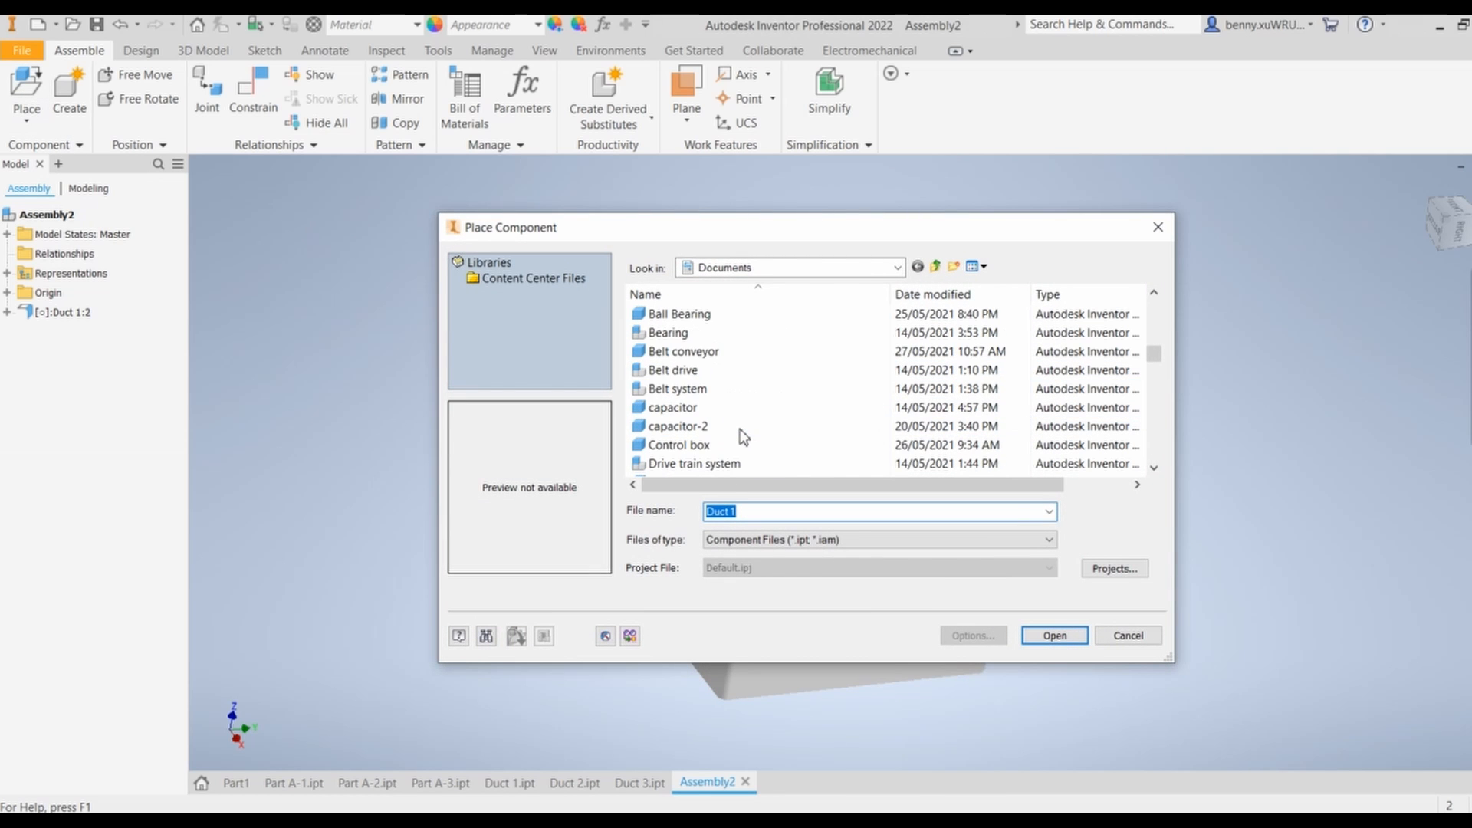
{"action": "scroll", "coordinate": [742, 435], "scroll_direction": "down", "scroll_amount": 4}
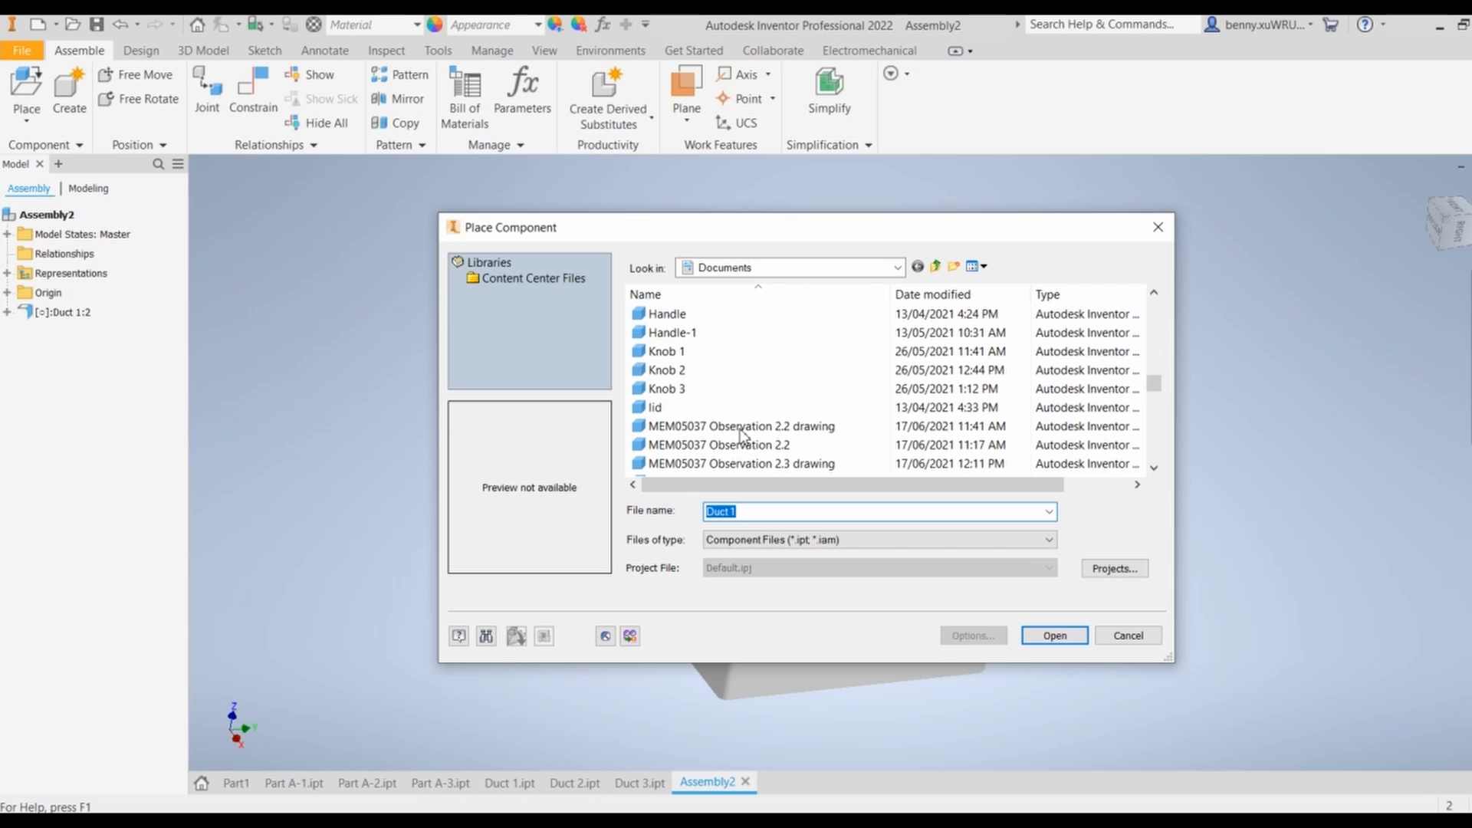
{"action": "scroll", "coordinate": [742, 435], "scroll_direction": "down", "scroll_amount": 4}
{"action": "scroll", "coordinate": [742, 435], "scroll_direction": "up", "scroll_amount": 9}
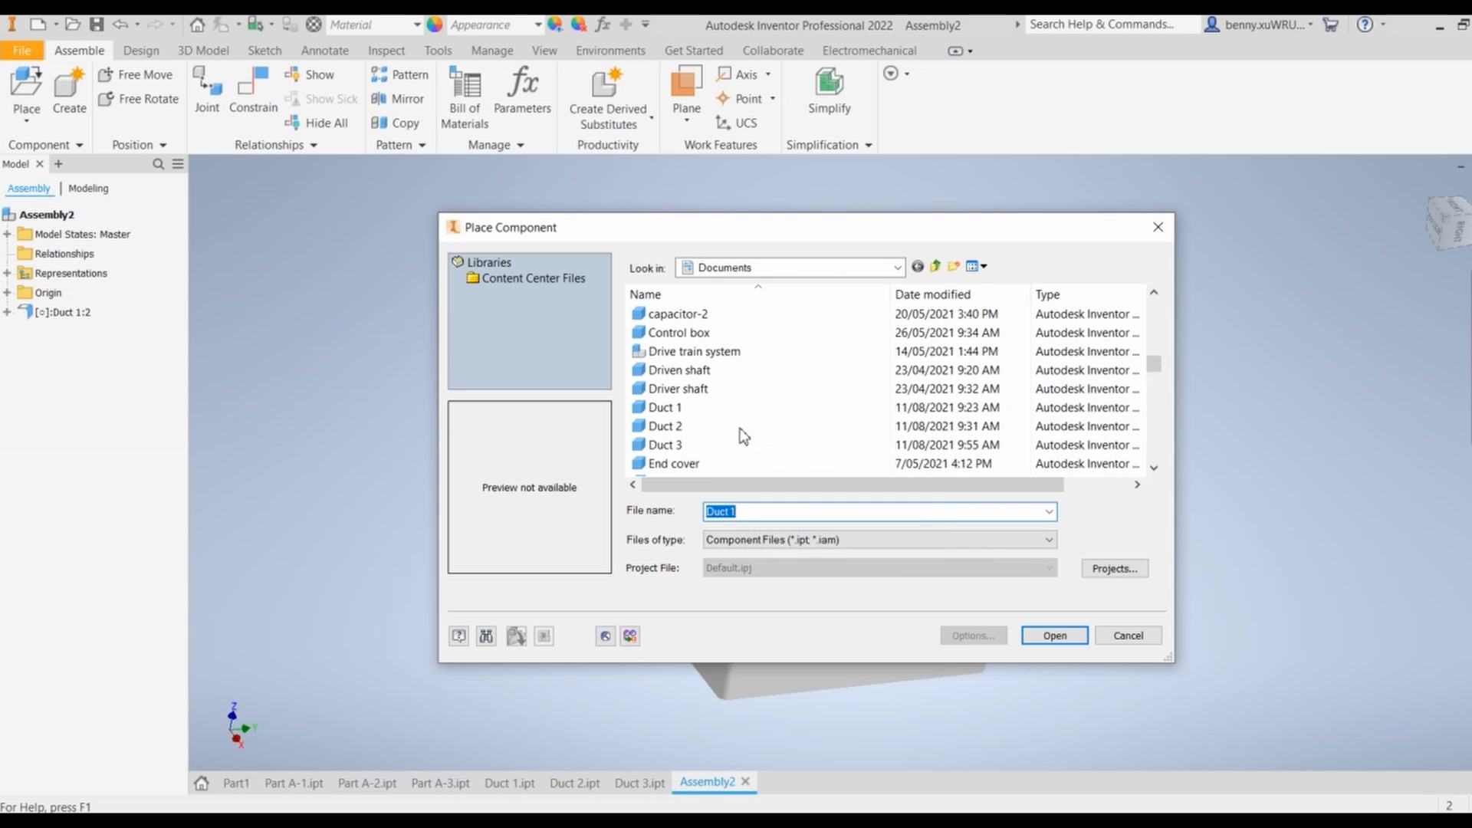
{"action": "left_click", "coordinate": [675, 426]}
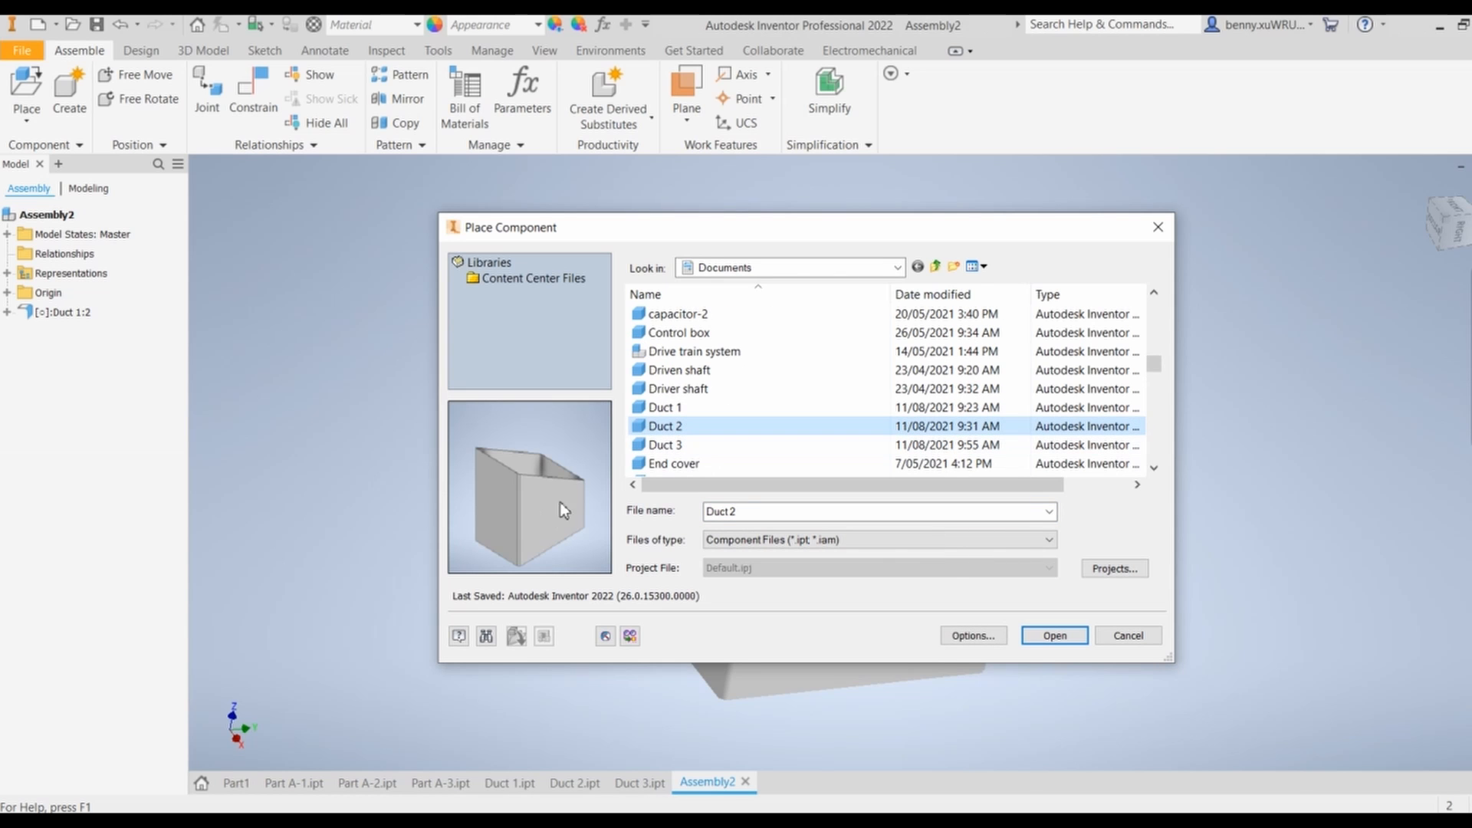
{"action": "left_click", "coordinate": [1056, 637]}
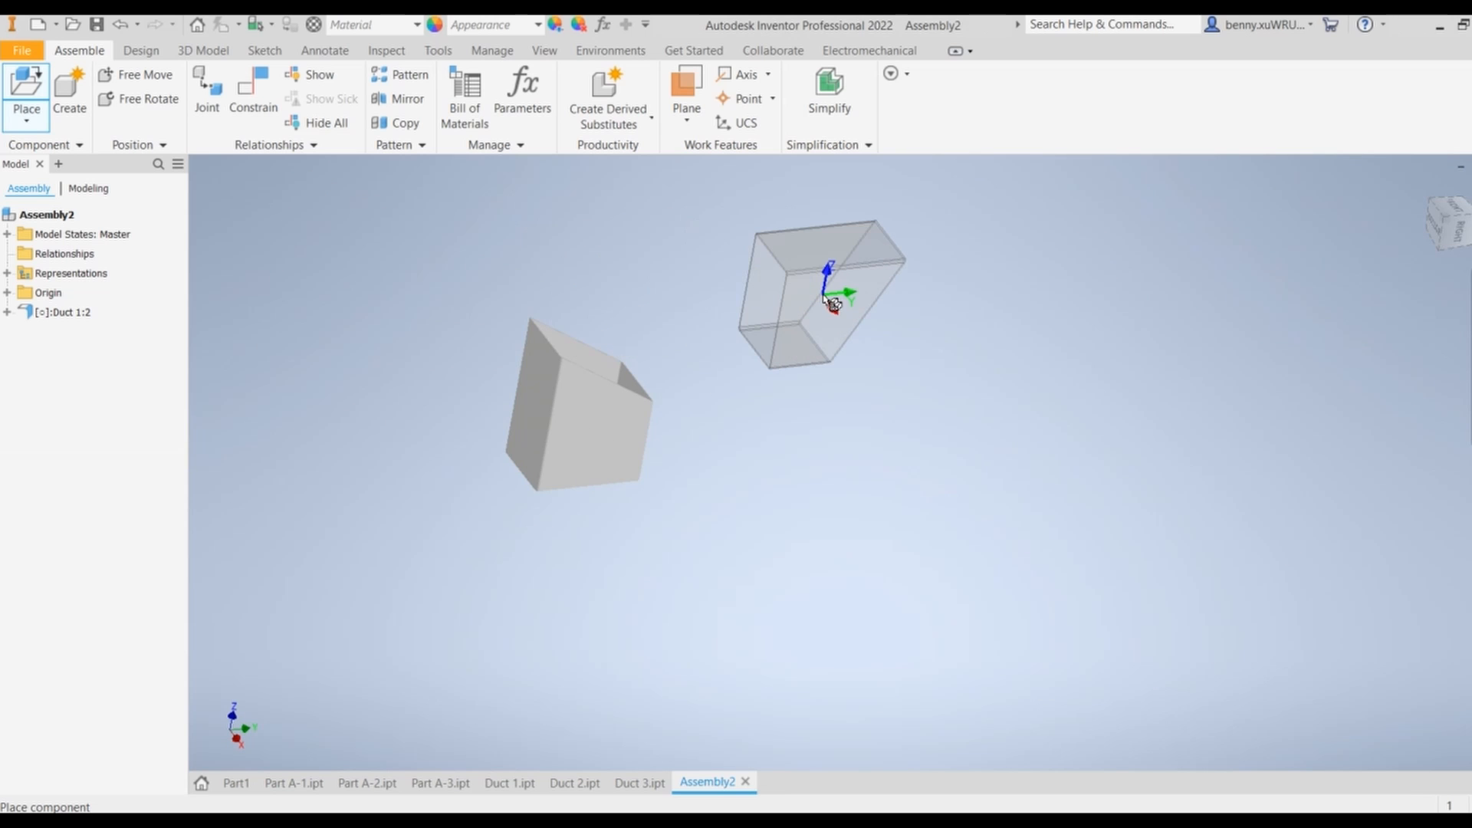
Rotate the Duct 2 preview by 90° about the Y axis three times
{"action": "right_click", "coordinate": [824, 297]}
{"action": "left_click", "coordinate": [825, 250]}
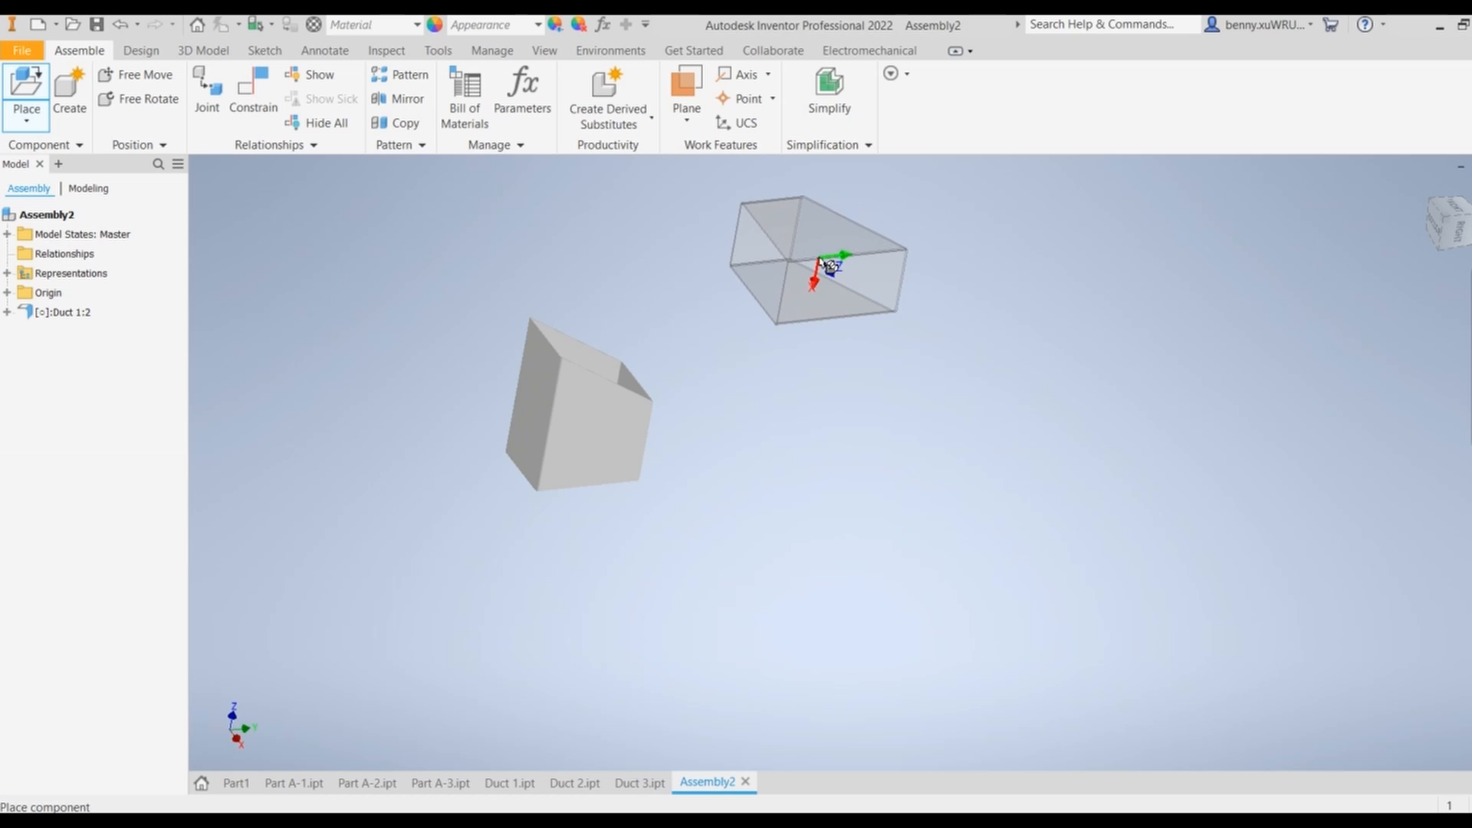
{"action": "right_click", "coordinate": [820, 264]}
{"action": "left_click", "coordinate": [834, 214]}
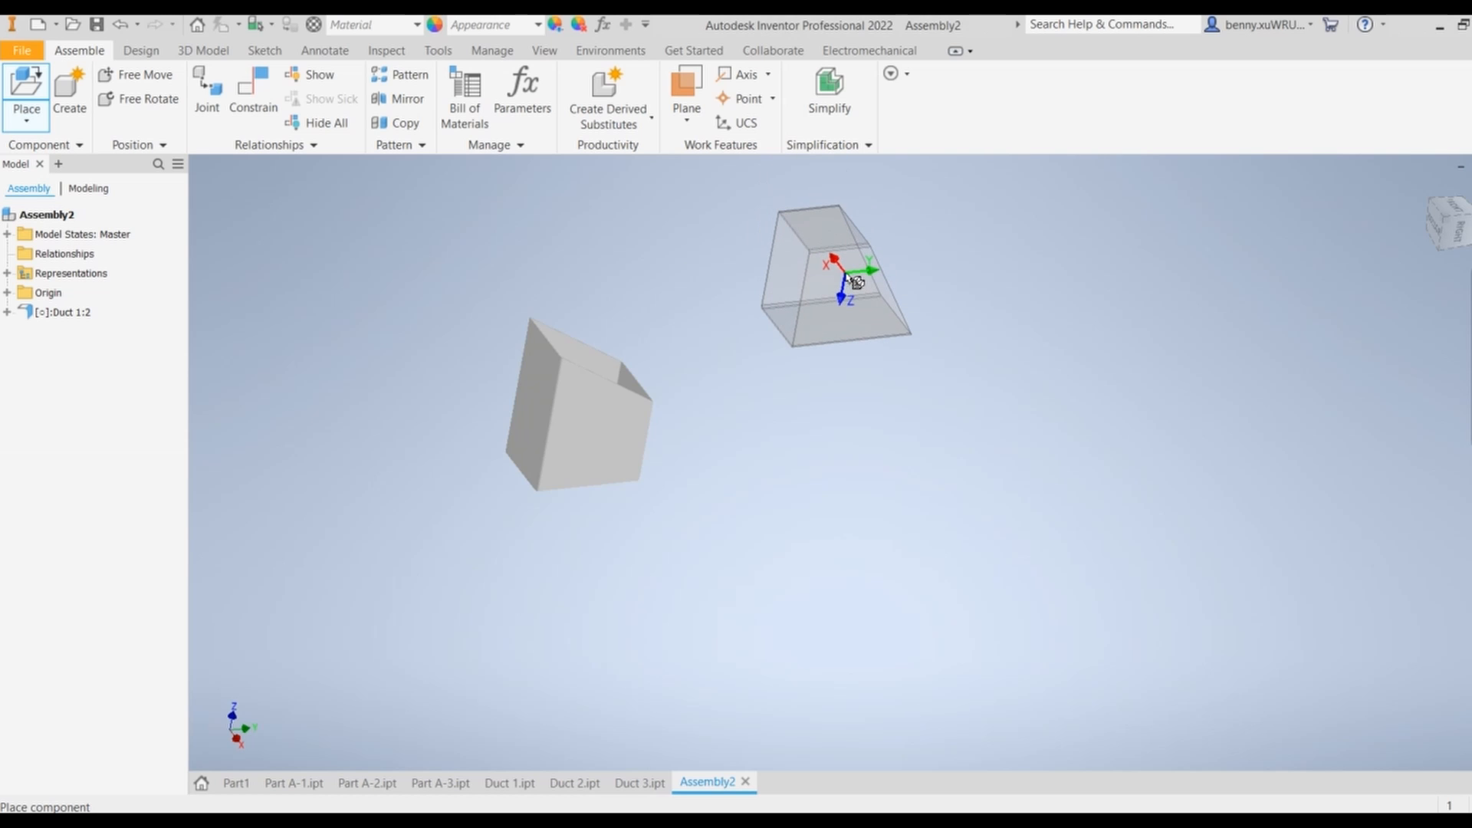
{"action": "right_click", "coordinate": [842, 280]}
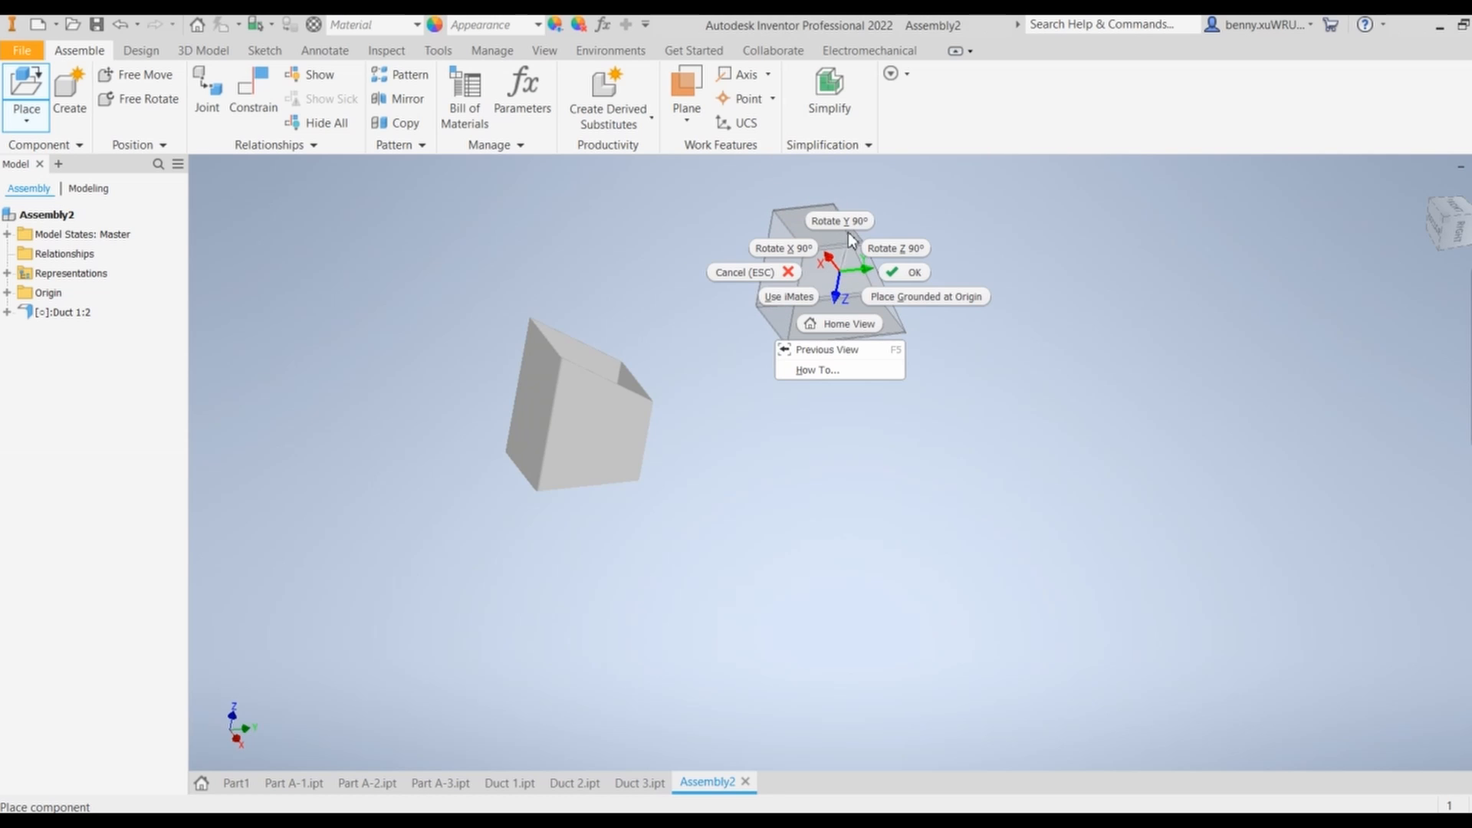
{"action": "left_click", "coordinate": [835, 213]}
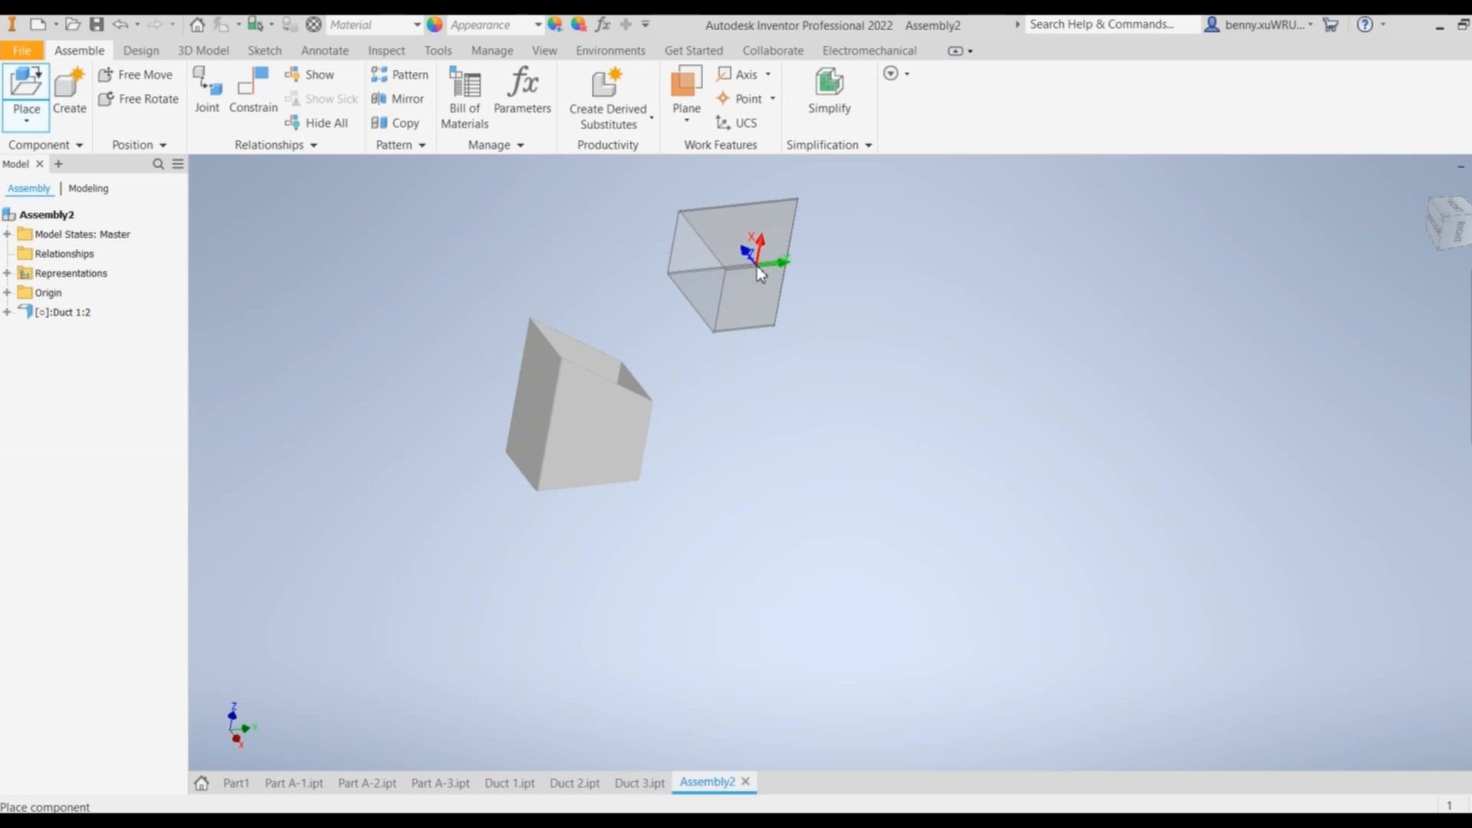
Try other orientations of the Duct 2 preview by rotating it 90° about the X axis four times
{"action": "right_click", "coordinate": [756, 266]}
{"action": "left_click", "coordinate": [708, 242]}
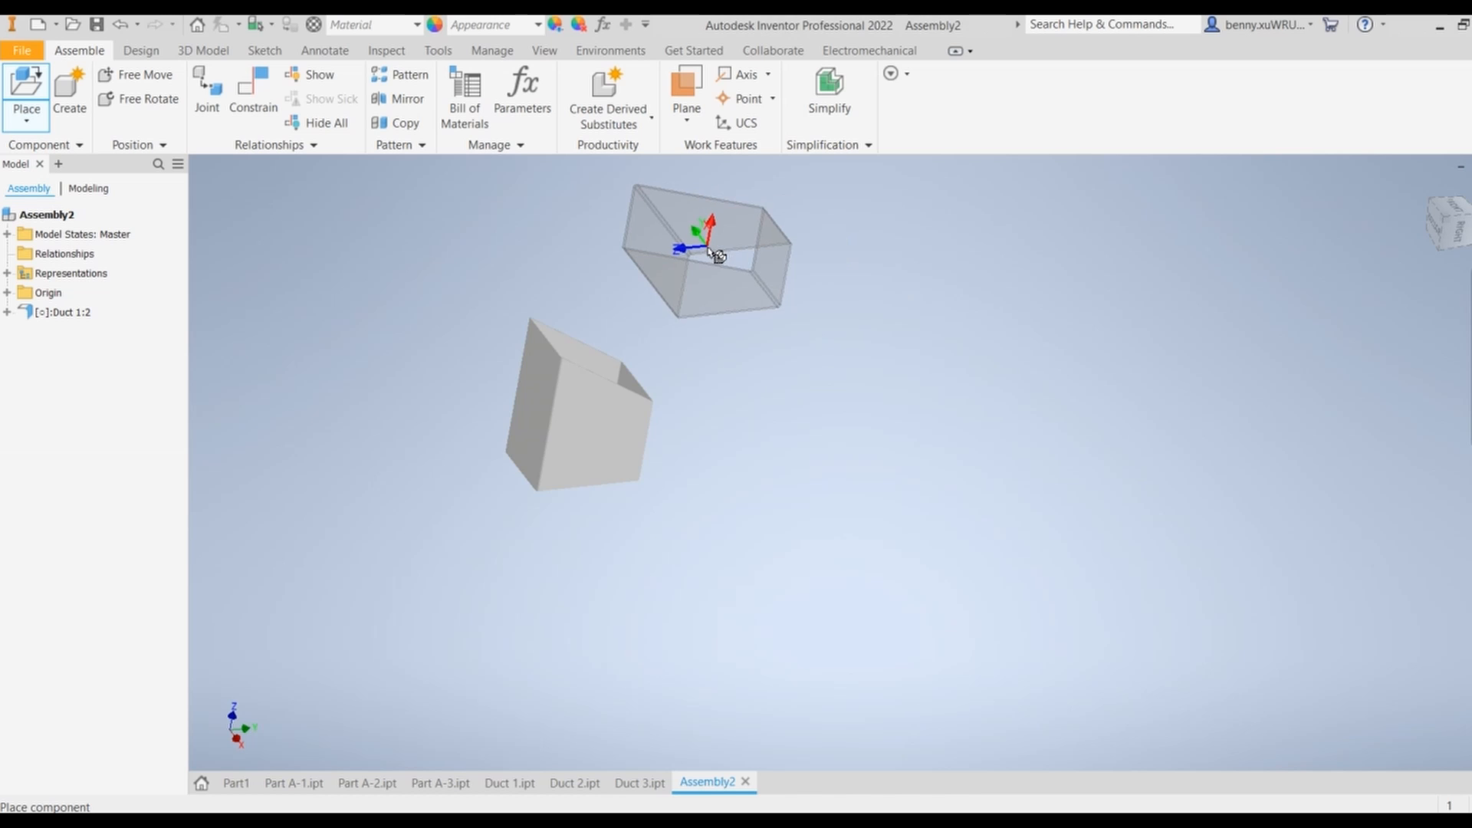
{"action": "right_click", "coordinate": [719, 265]}
{"action": "left_click", "coordinate": [674, 241]}
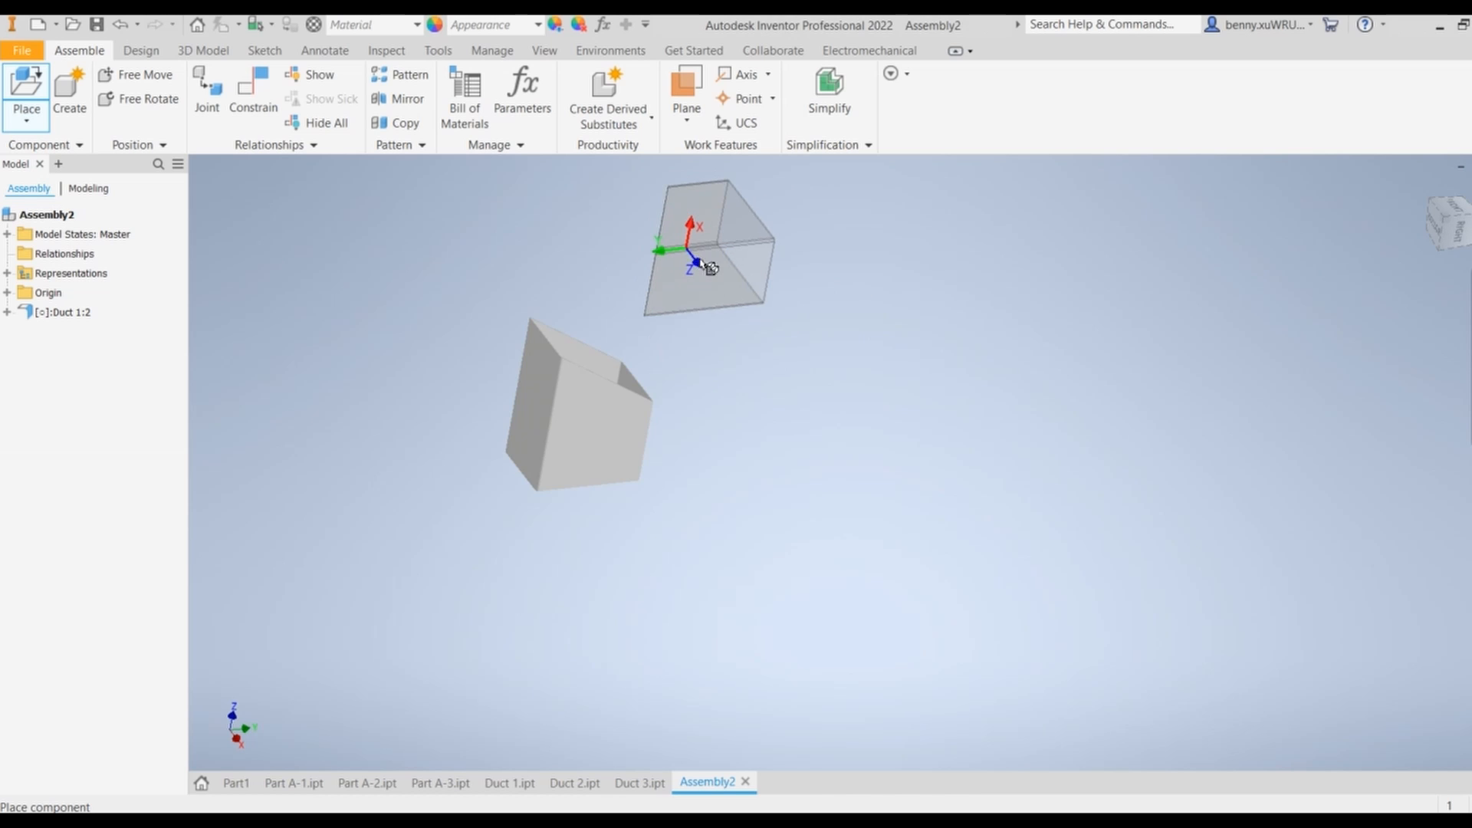
{"action": "right_click", "coordinate": [710, 268]}
{"action": "left_click", "coordinate": [663, 243]}
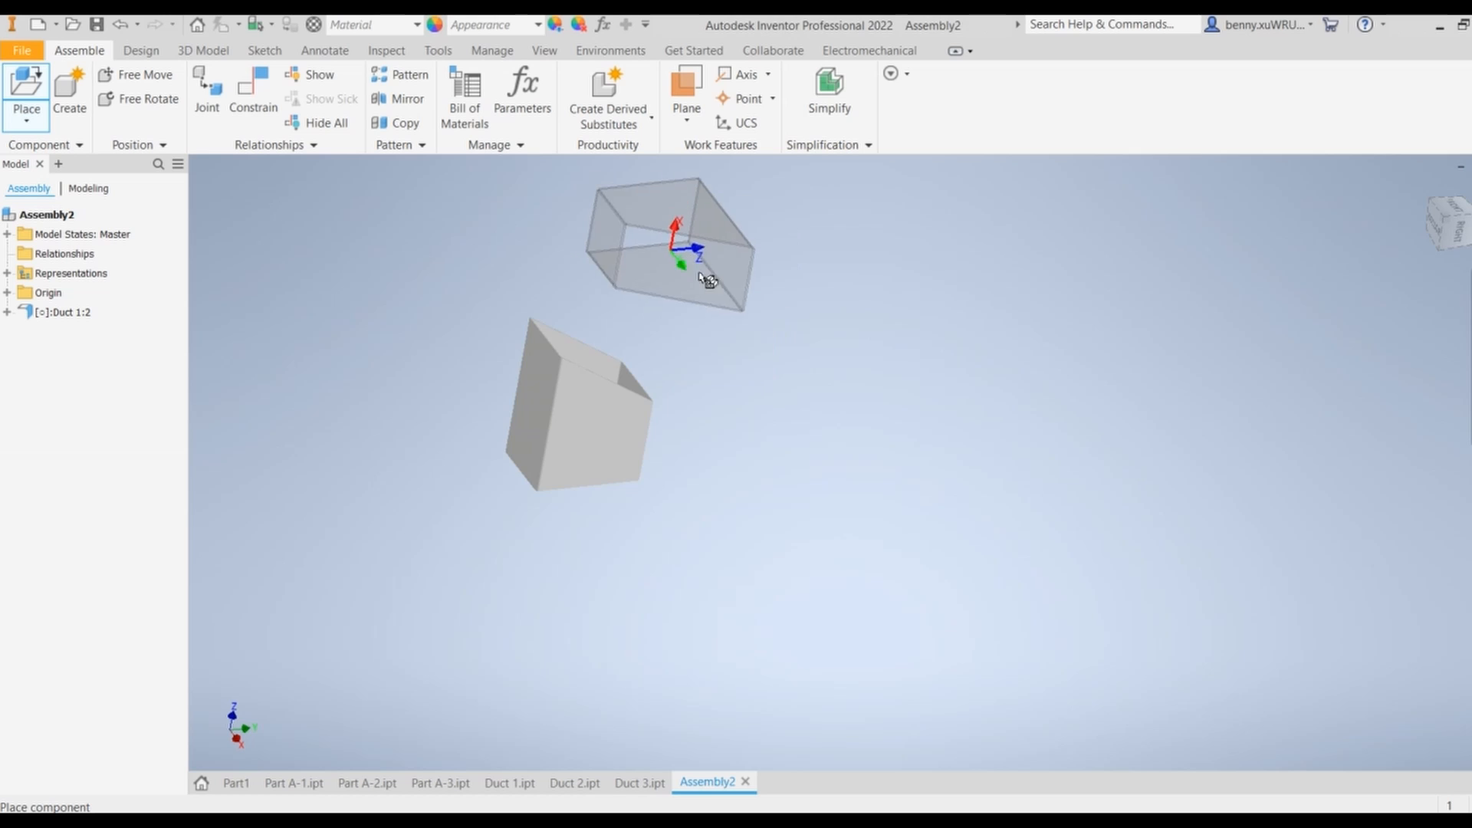
{"action": "right_click", "coordinate": [734, 299]}
{"action": "left_click", "coordinate": [700, 279]}
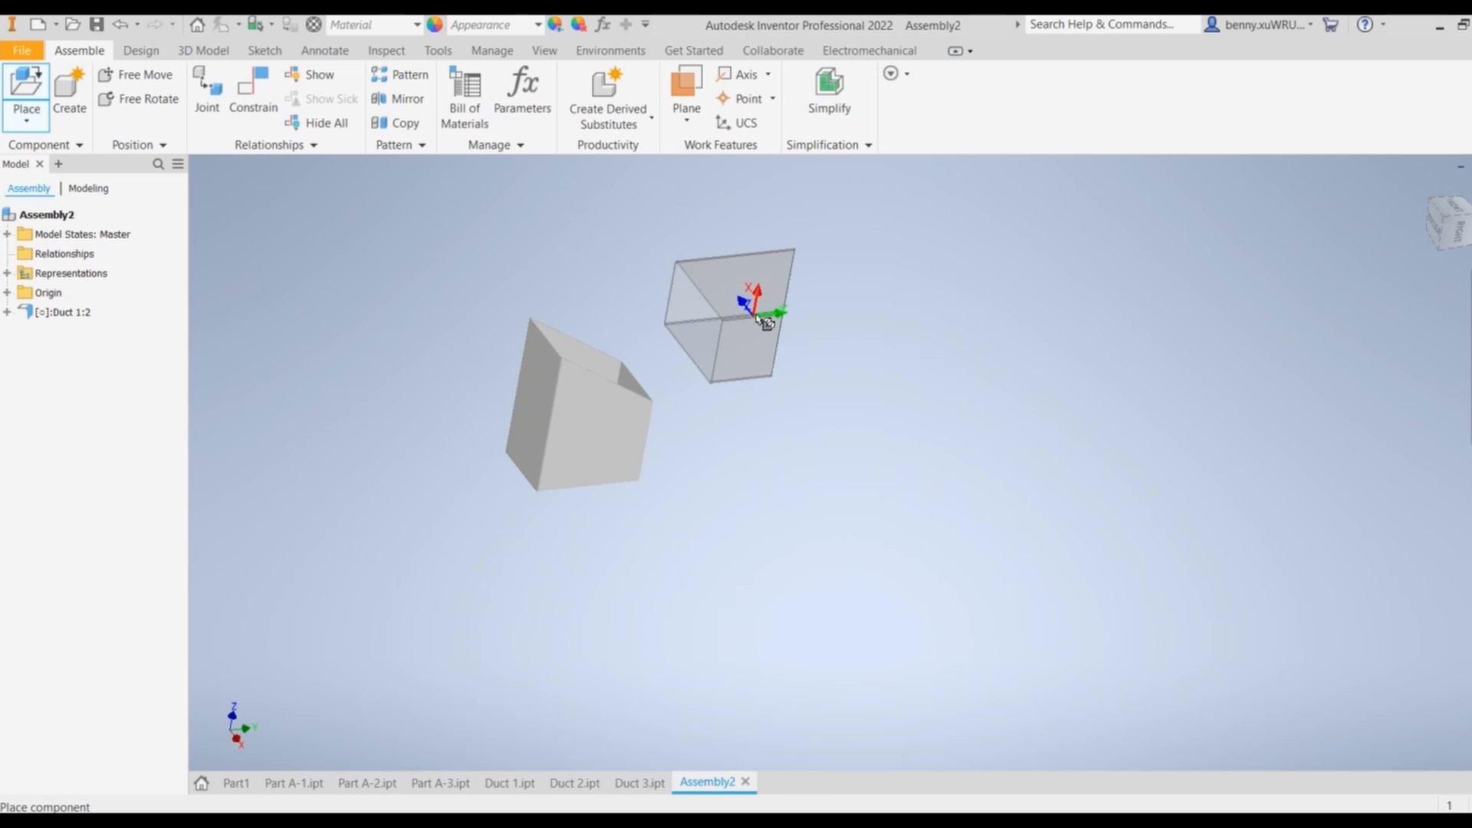
Rotate the Duct 2 preview by 90° about the Z axis three times
{"action": "right_click", "coordinate": [756, 304]}
{"action": "left_click", "coordinate": [816, 286]}
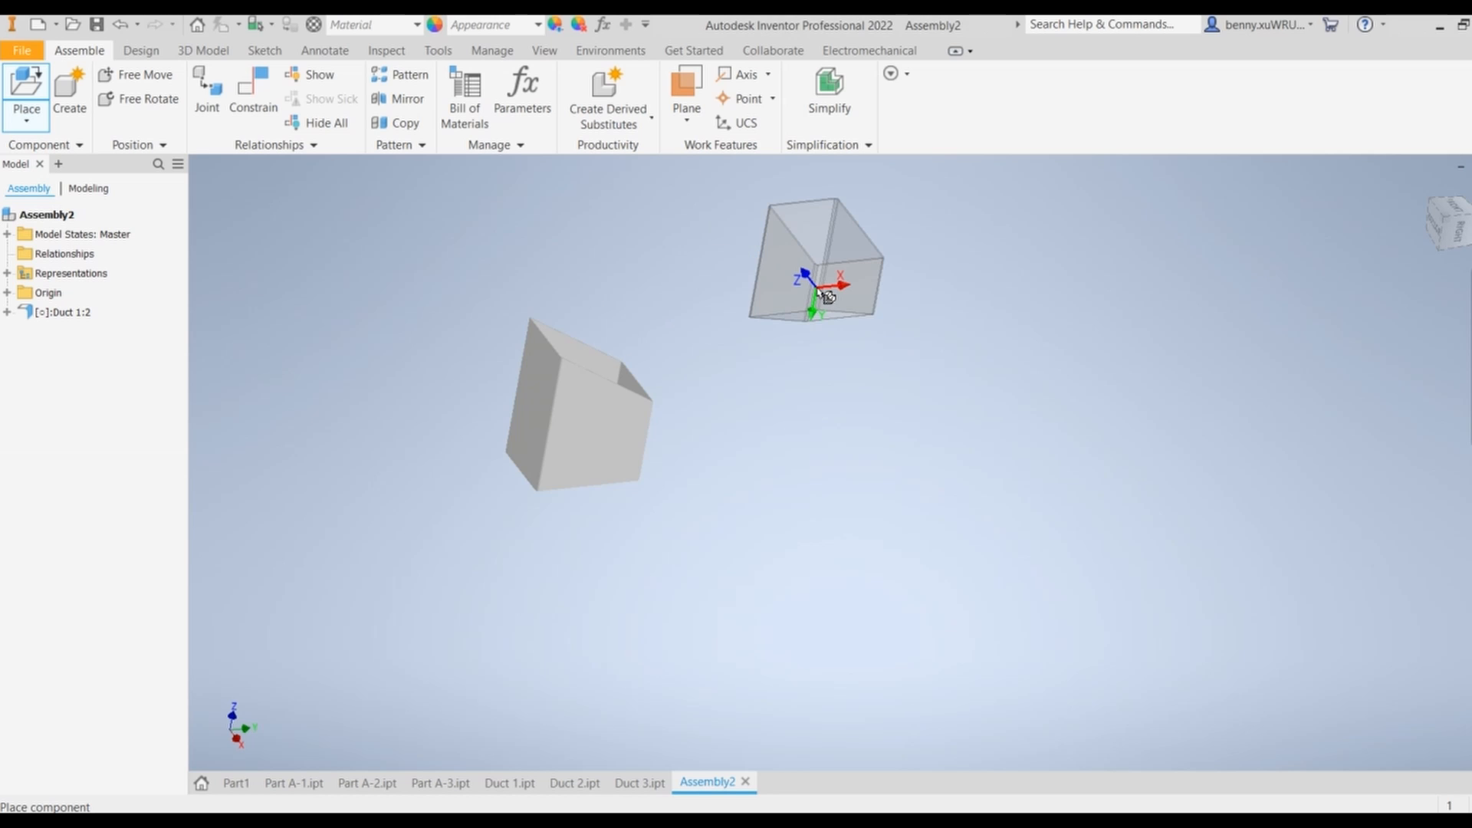
{"action": "right_click", "coordinate": [805, 299]}
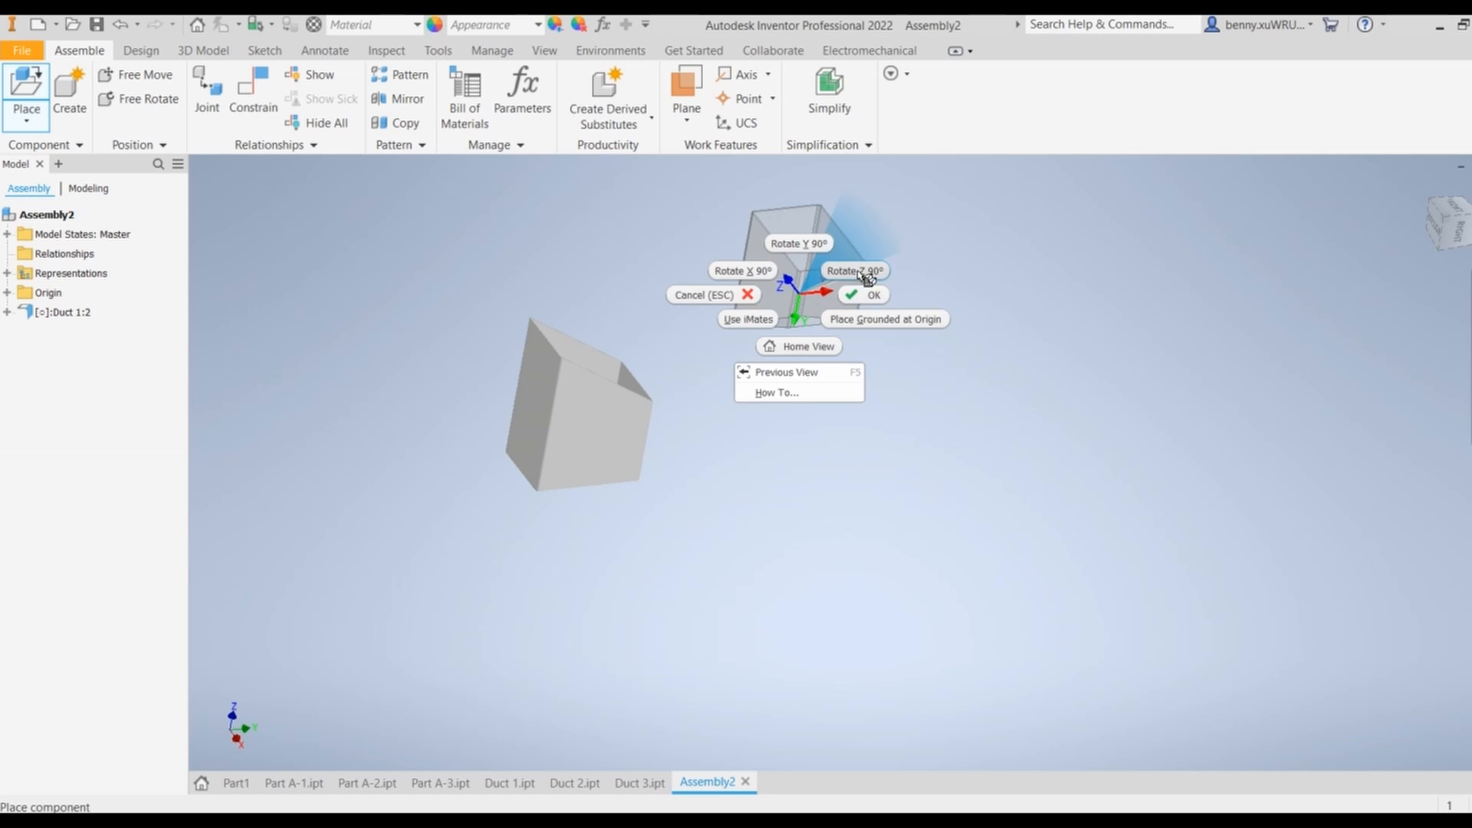
{"action": "left_click", "coordinate": [862, 273]}
{"action": "right_click", "coordinate": [820, 290]}
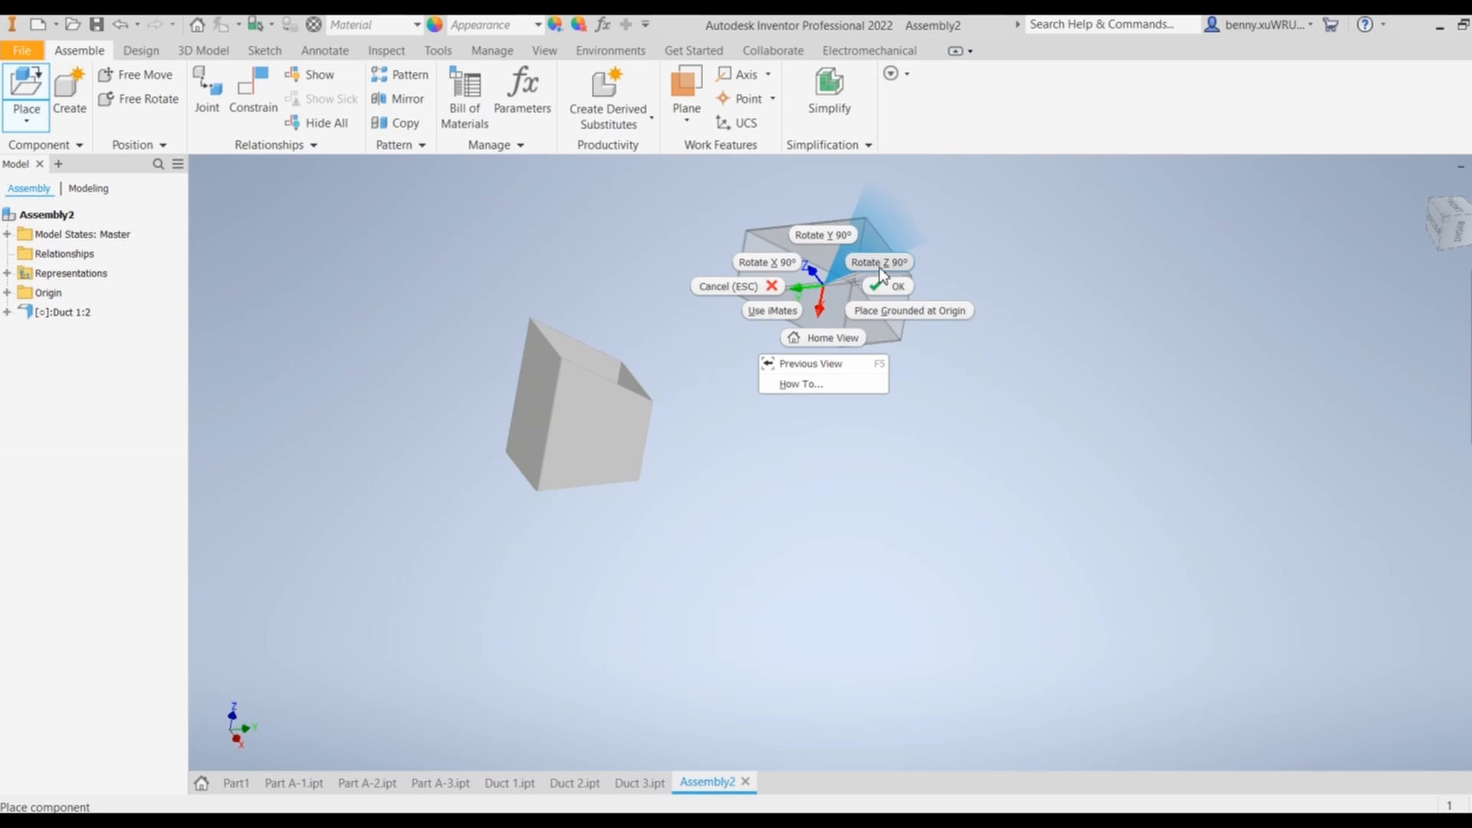
{"action": "left_click", "coordinate": [880, 268]}
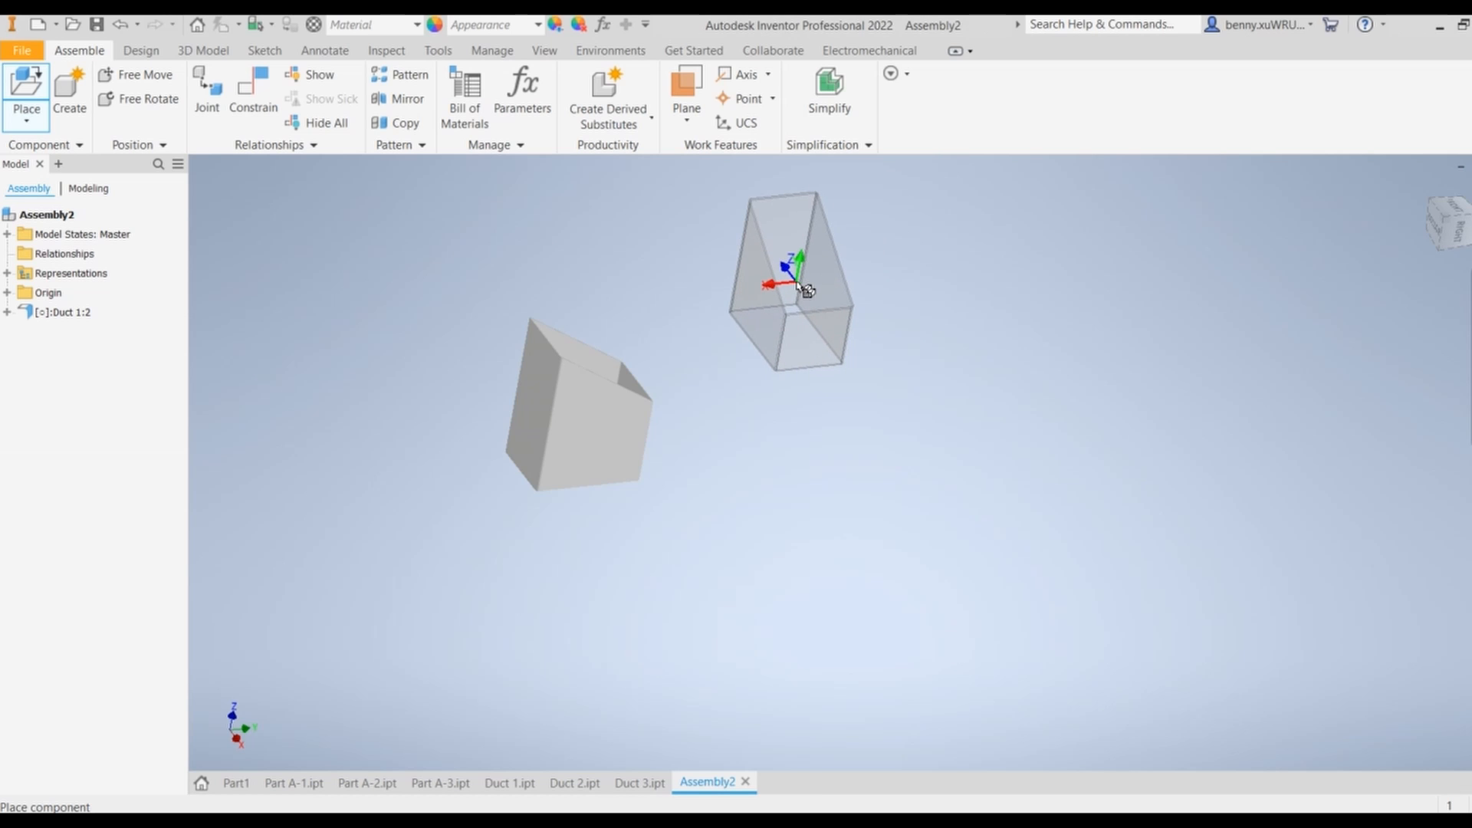
Turn the Duct 2 preview a further three times by 90° about its Y axis
{"action": "right_click", "coordinate": [803, 284]}
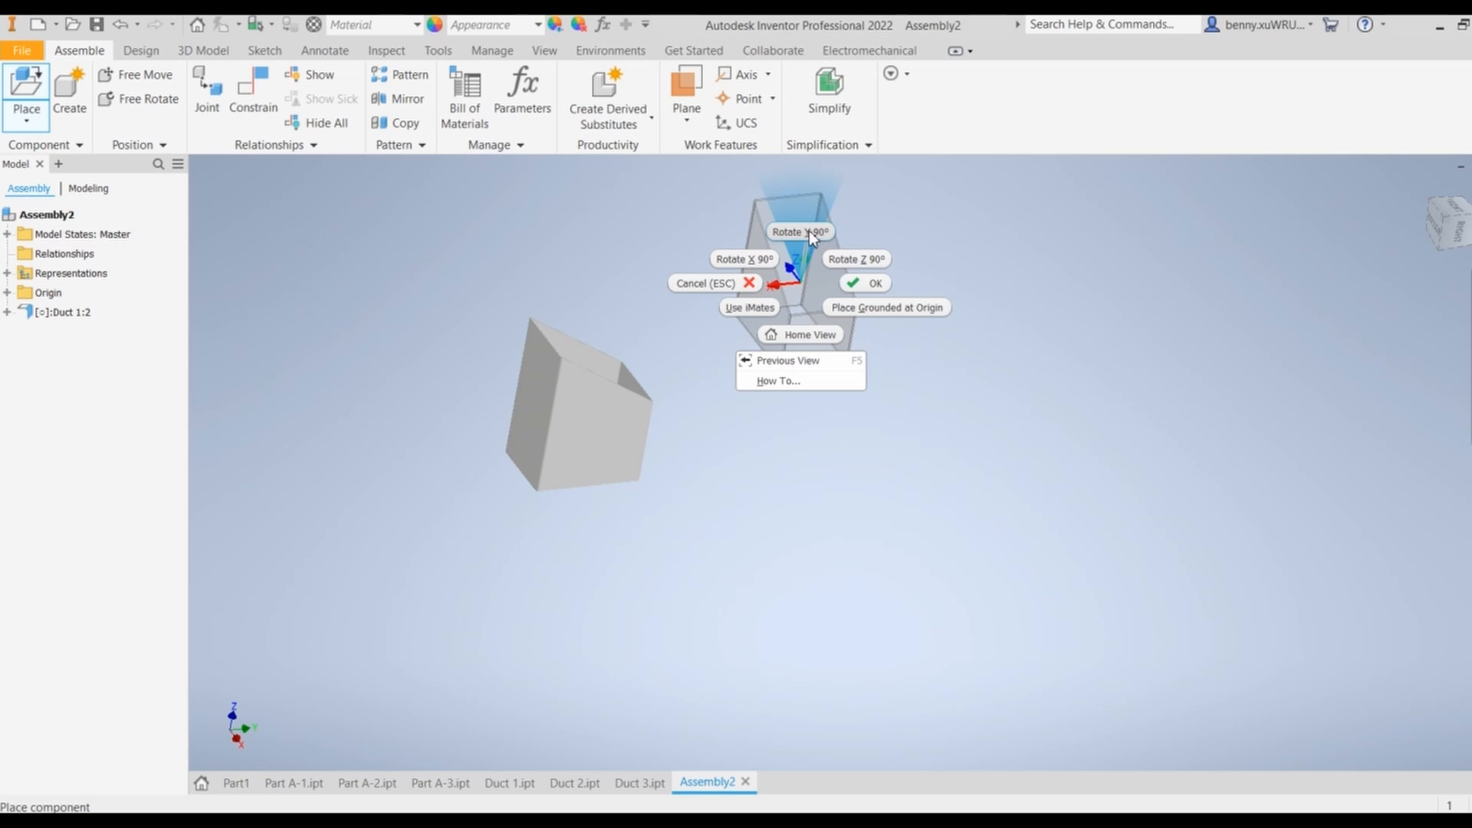
{"action": "left_click", "coordinate": [808, 231]}
{"action": "right_click", "coordinate": [786, 255]}
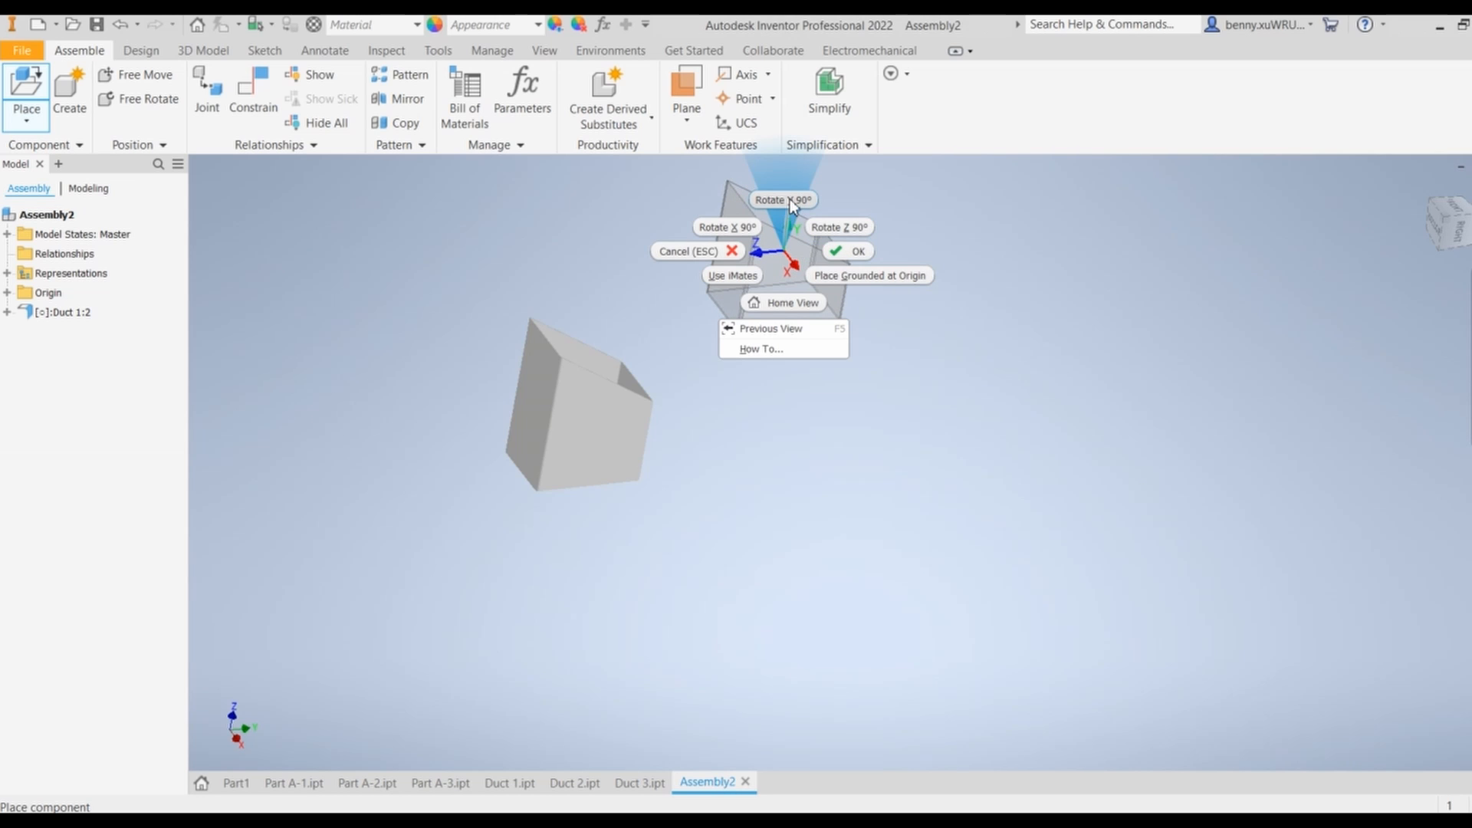
{"action": "left_click", "coordinate": [790, 200]}
{"action": "right_click", "coordinate": [750, 257]}
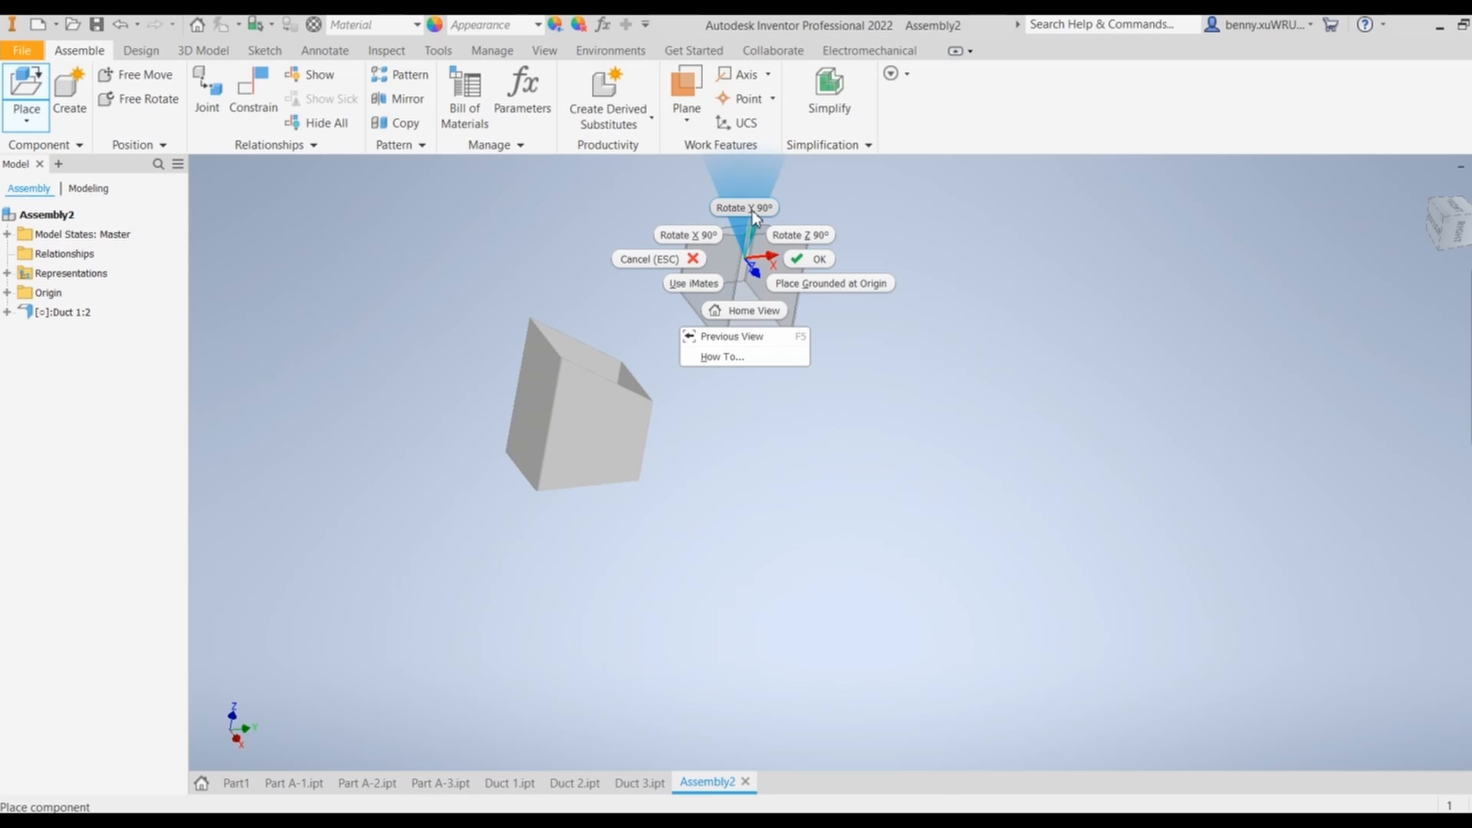
{"action": "left_click", "coordinate": [752, 210]}
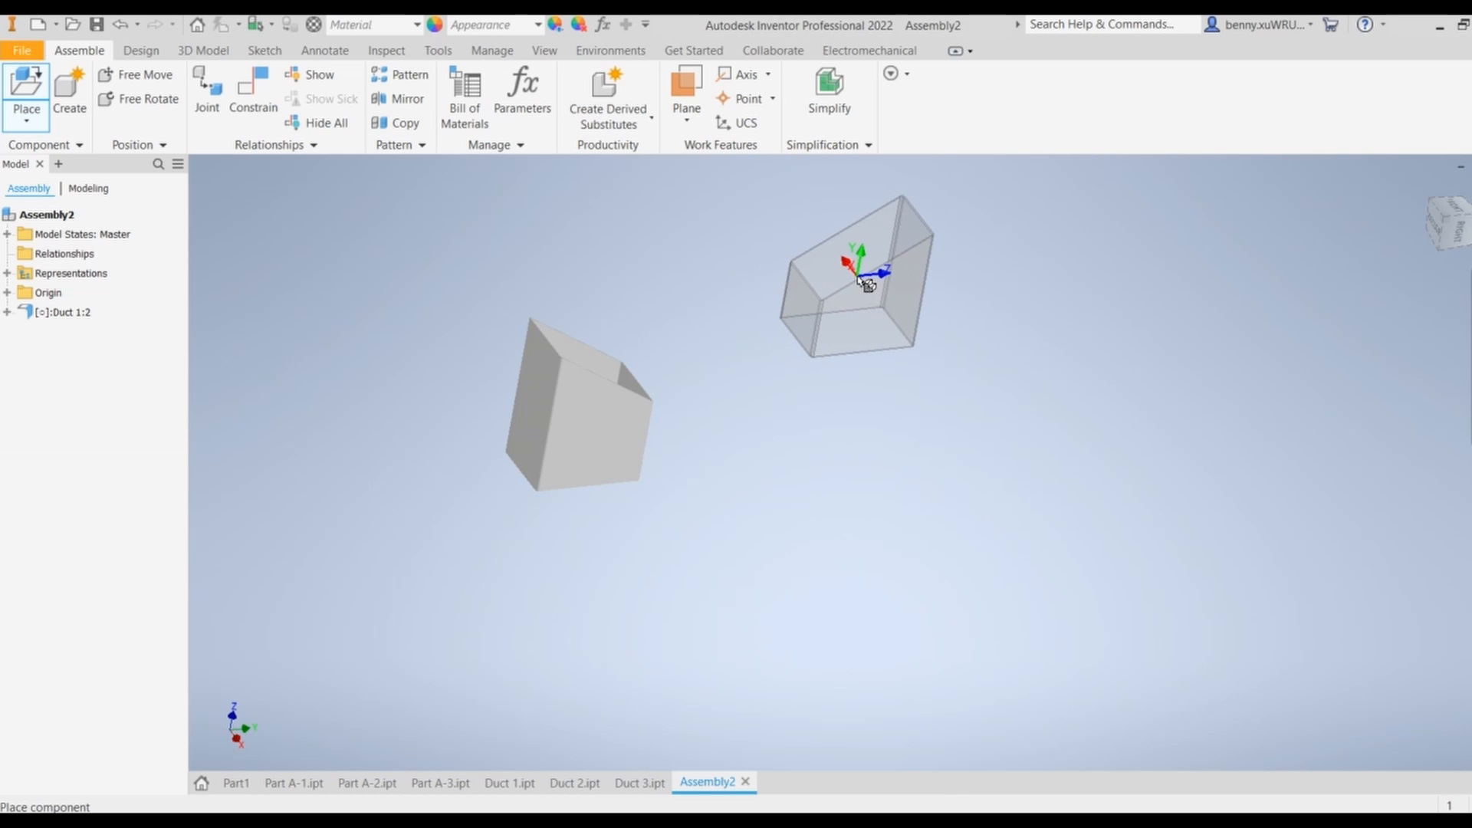
Try a full turn of the Duct 2 preview in four 90° rotations about the Z axis
{"action": "right_click", "coordinate": [857, 276]}
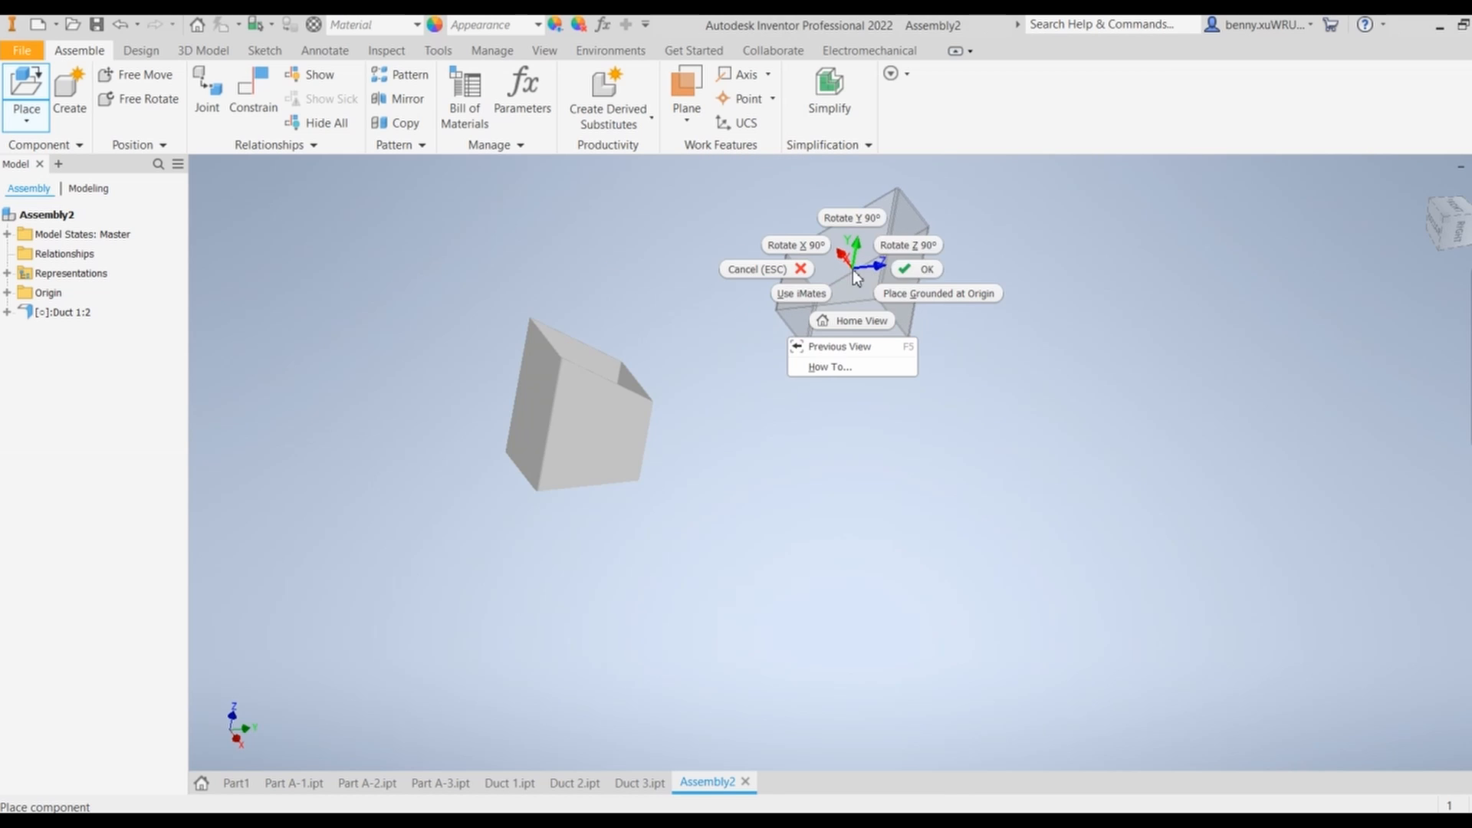
{"action": "left_click", "coordinate": [930, 247]}
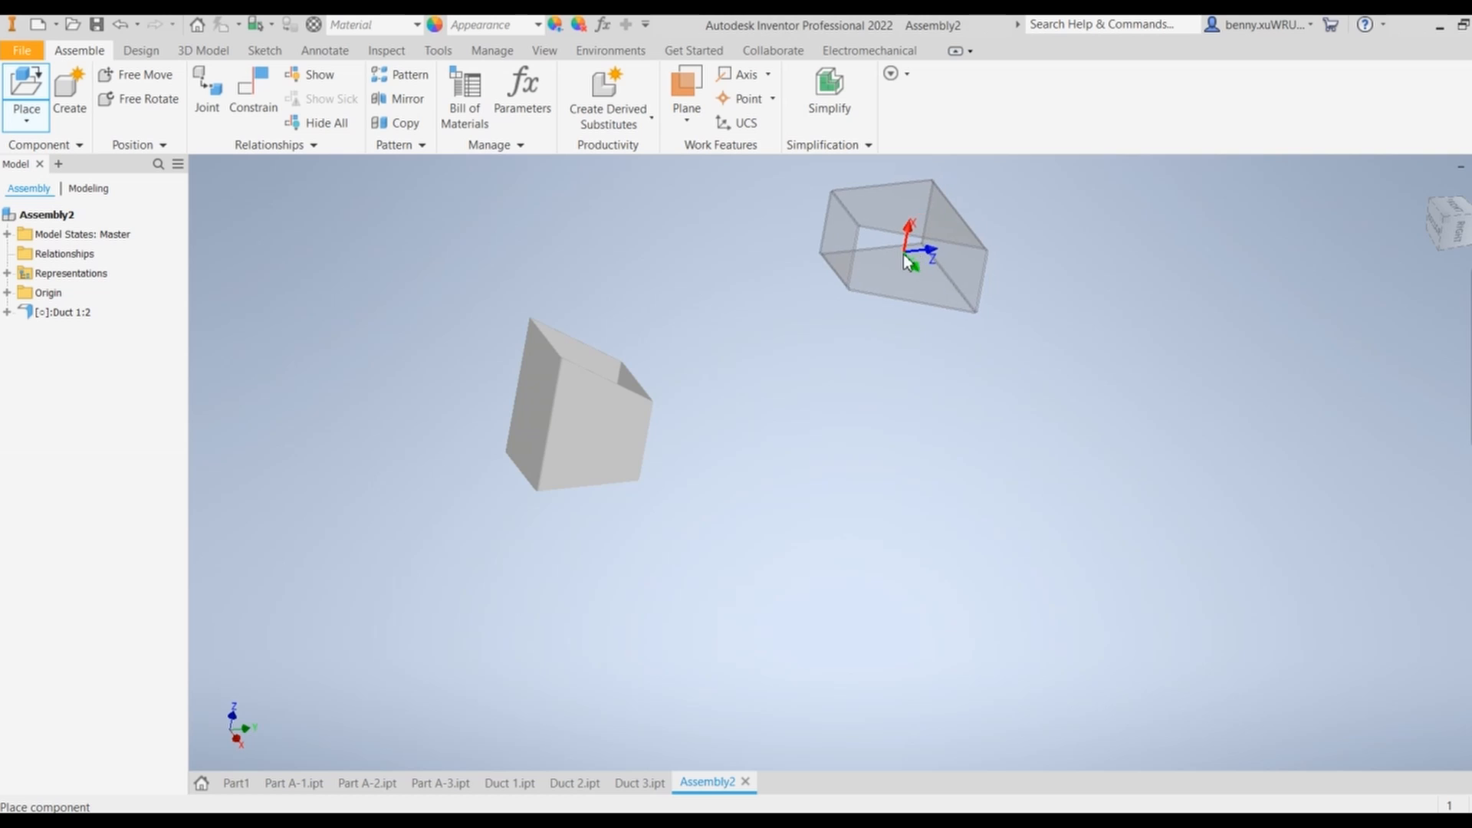
{"action": "right_click", "coordinate": [922, 253]}
{"action": "left_click", "coordinate": [960, 230]}
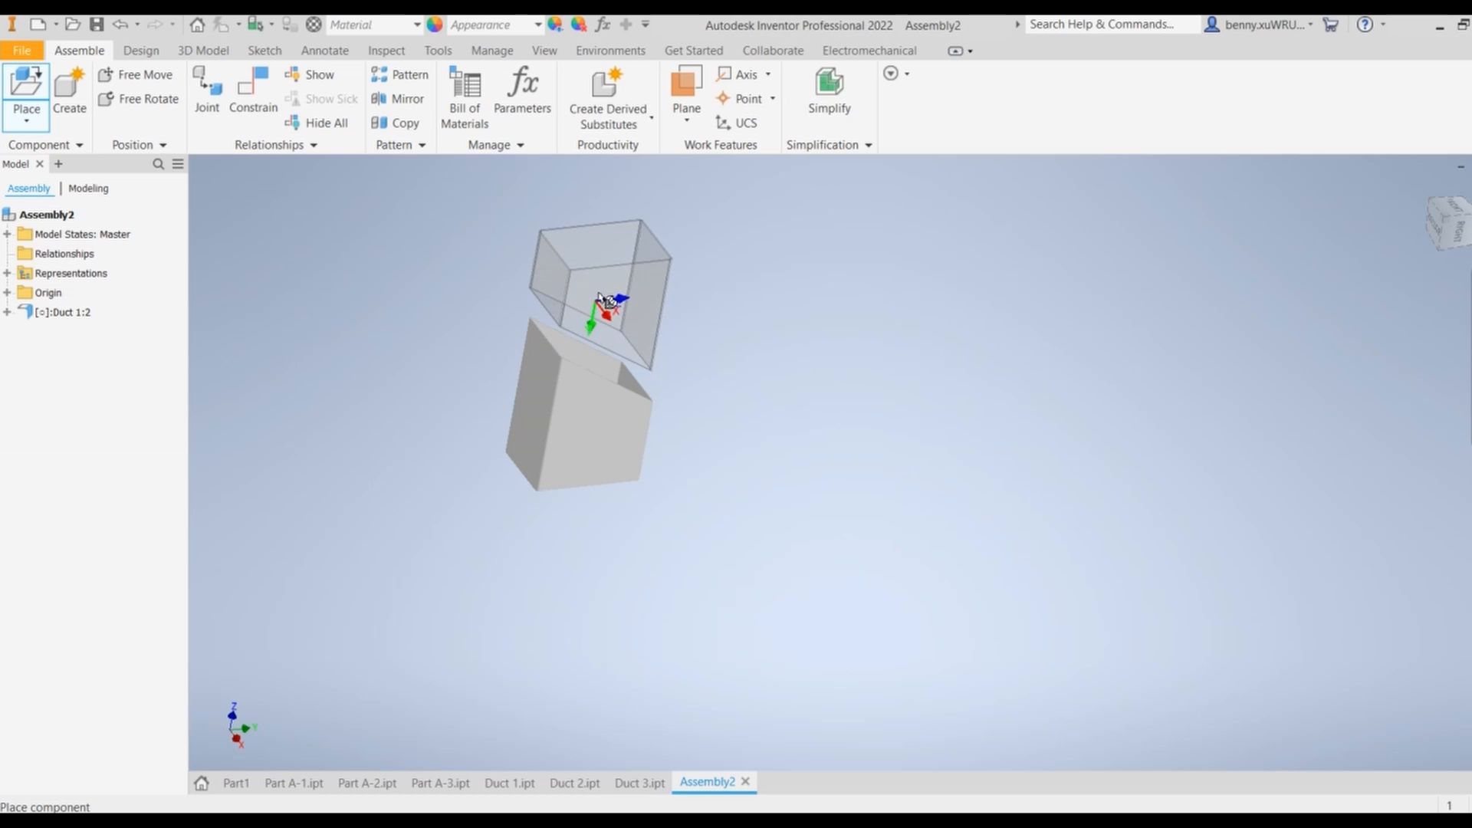
{"action": "right_click", "coordinate": [822, 309]}
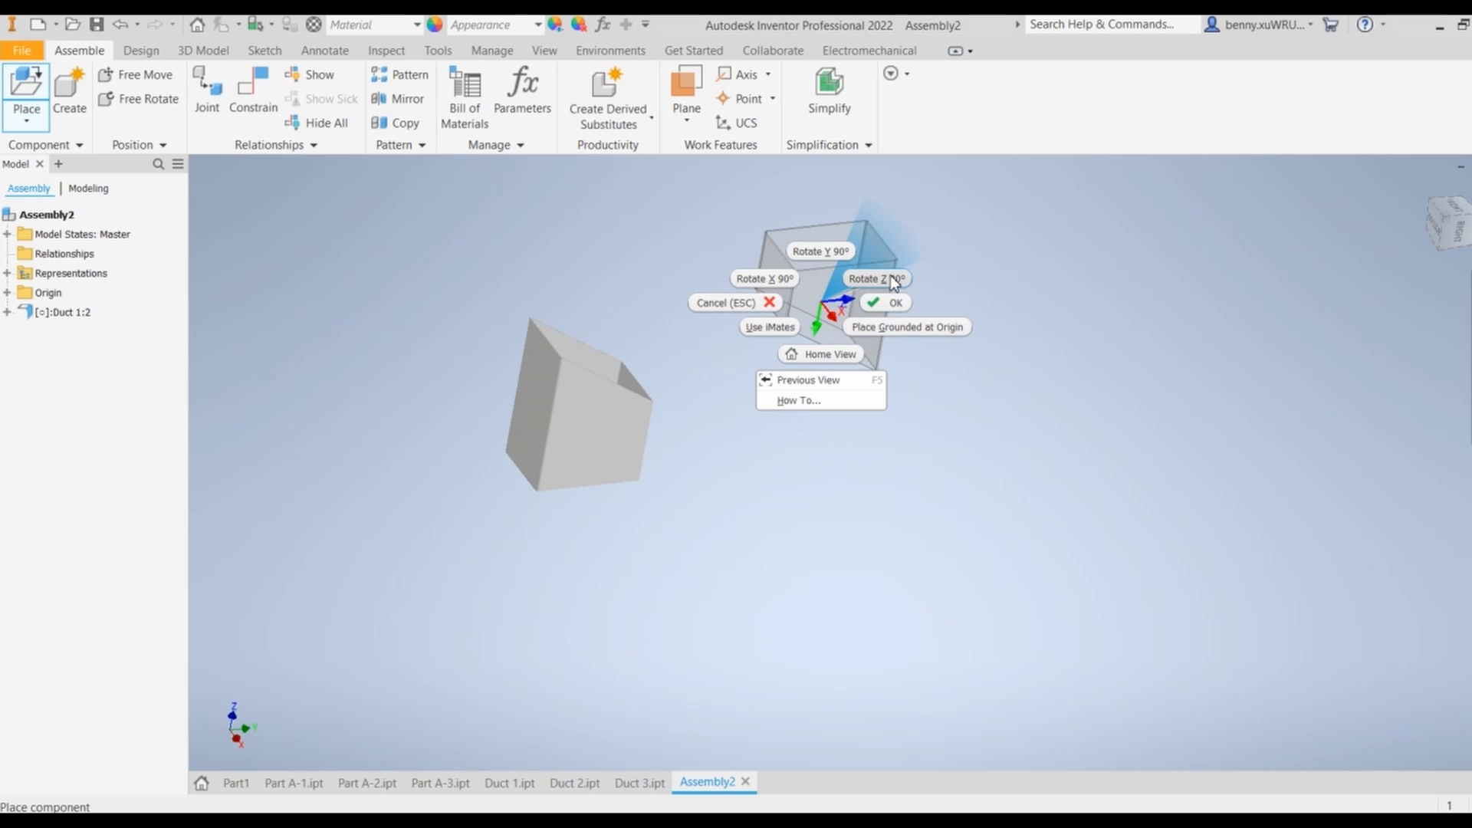
{"action": "left_click", "coordinate": [898, 282]}
{"action": "right_click", "coordinate": [901, 280]}
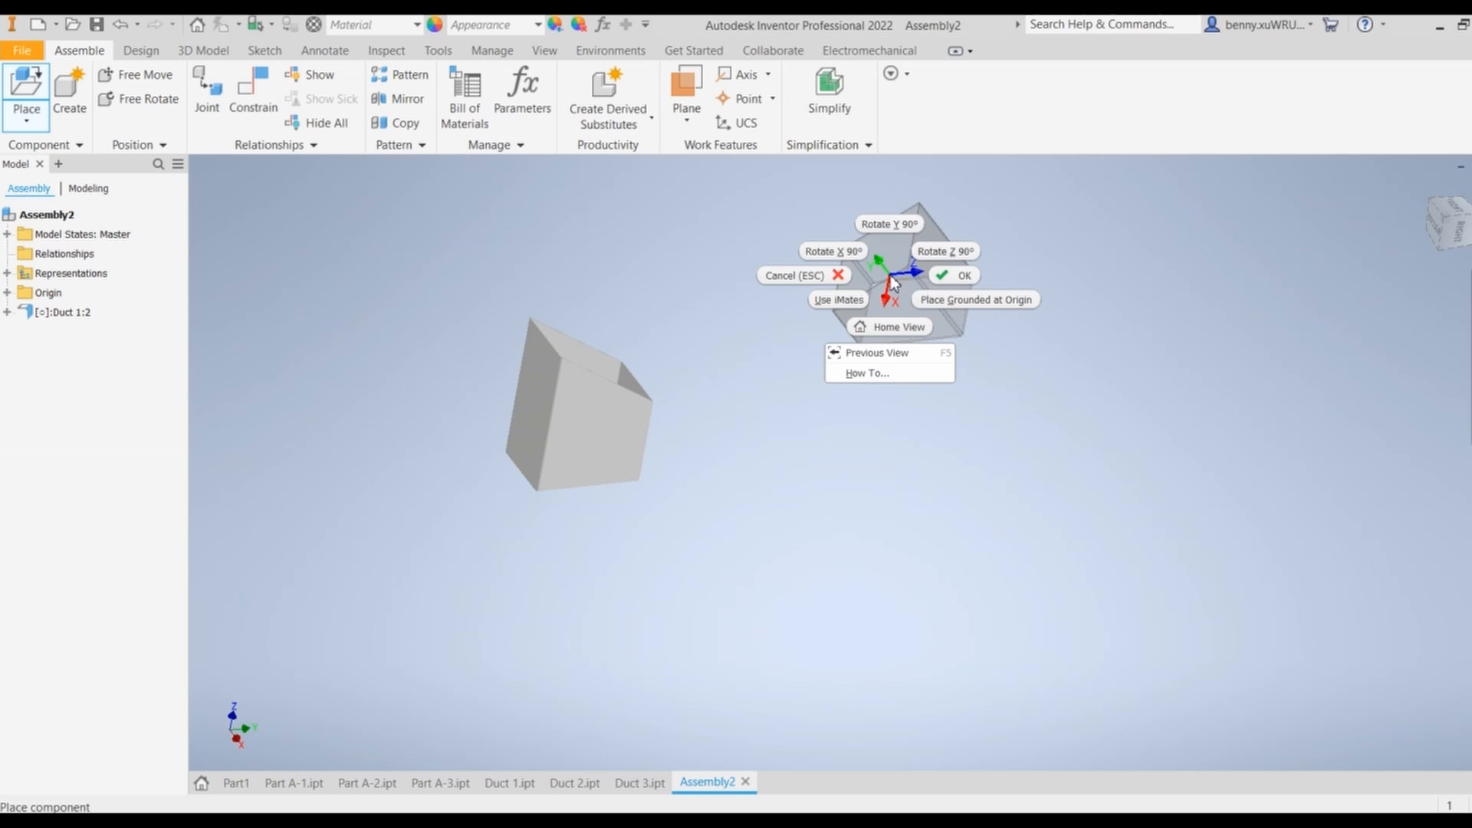
{"action": "left_click", "coordinate": [955, 261]}
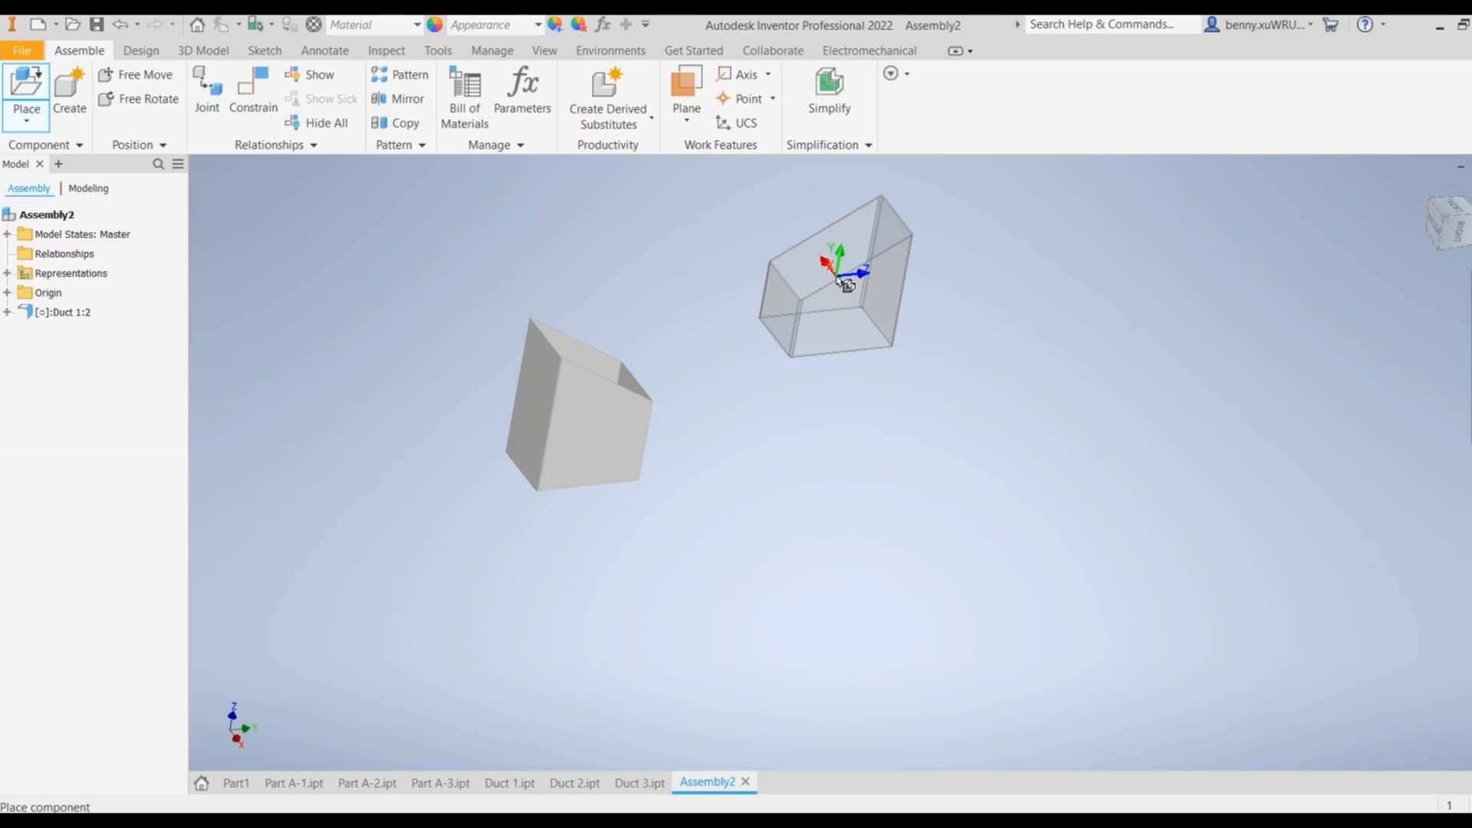
Try a full turn of the Duct 2 preview in four 90° rotations about the Y axis
{"action": "right_click", "coordinate": [850, 282]}
{"action": "left_click", "coordinate": [843, 230]}
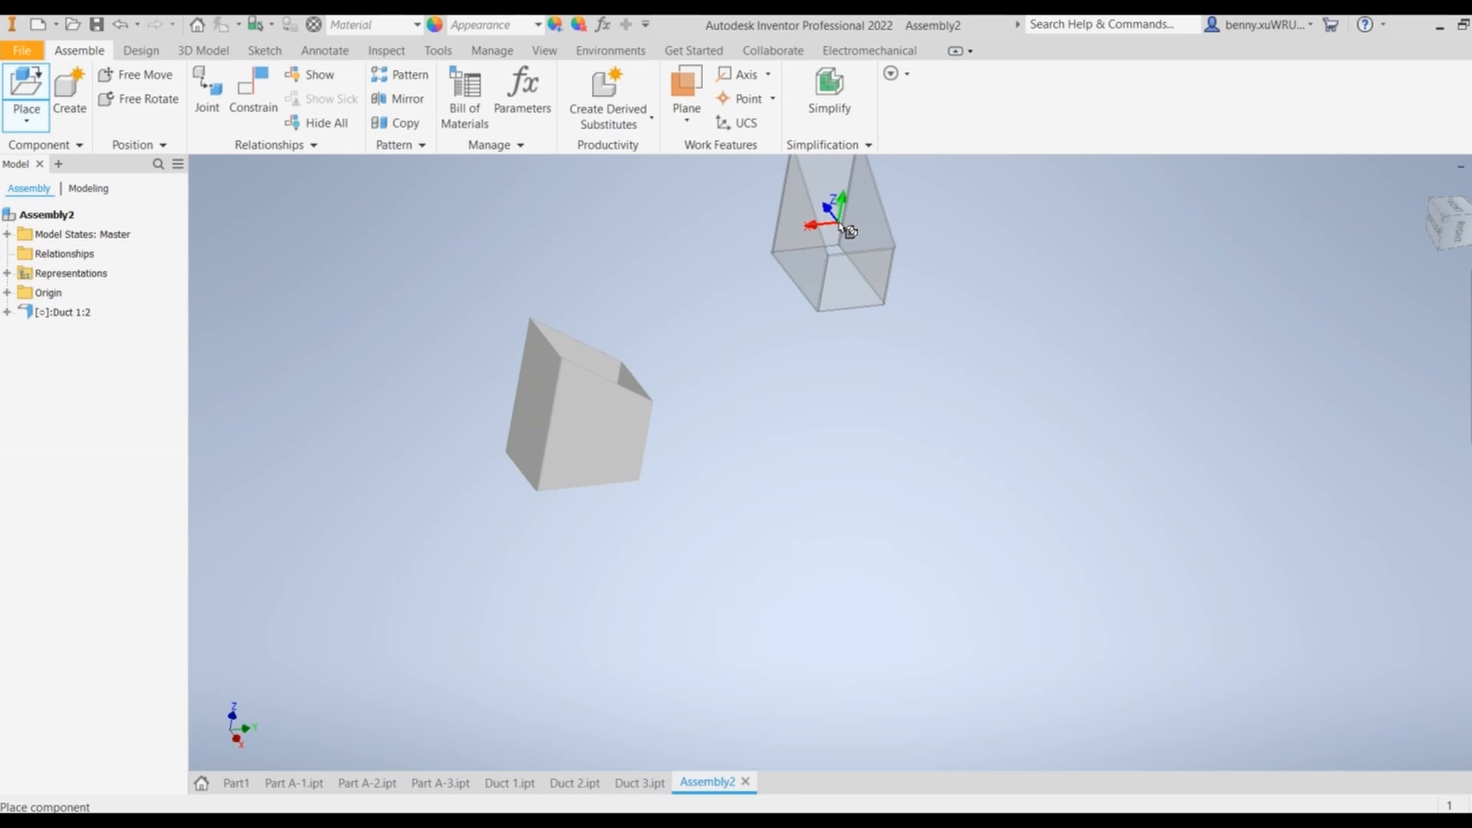
{"action": "right_click", "coordinate": [837, 247]}
{"action": "left_click", "coordinate": [834, 192]}
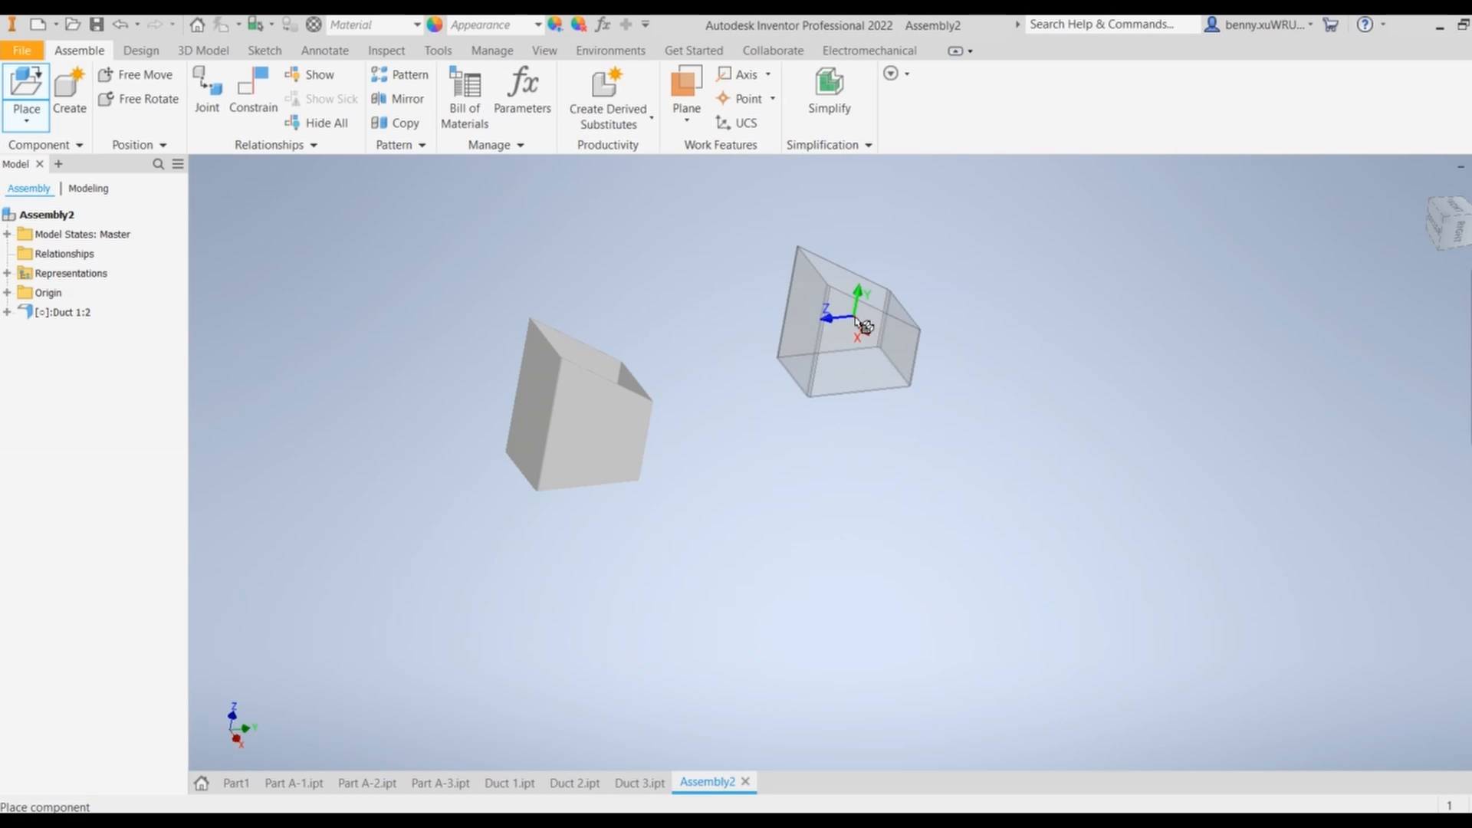
{"action": "right_click", "coordinate": [861, 301]}
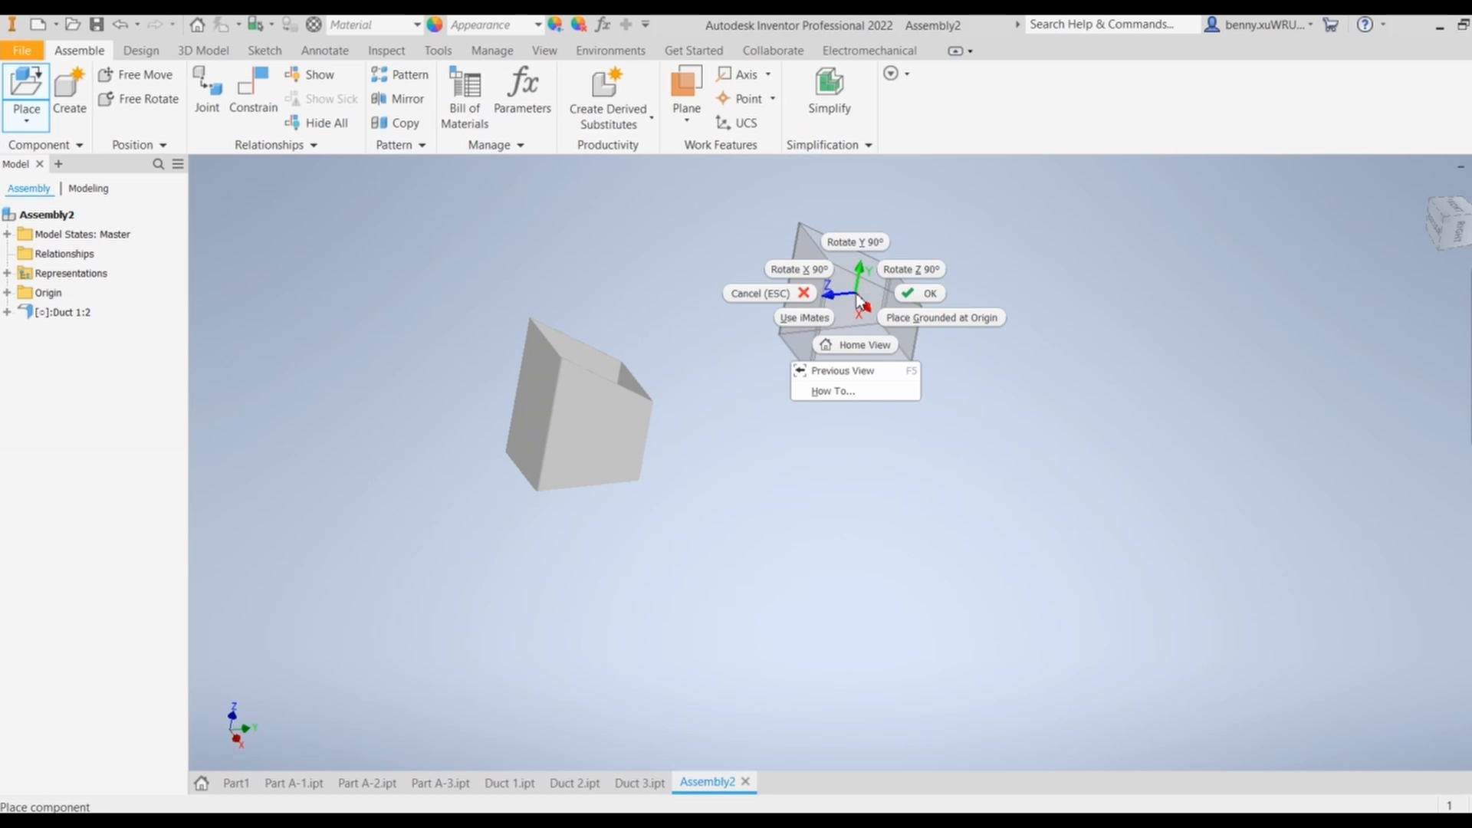
{"action": "left_click", "coordinate": [859, 241]}
{"action": "right_click", "coordinate": [854, 246]}
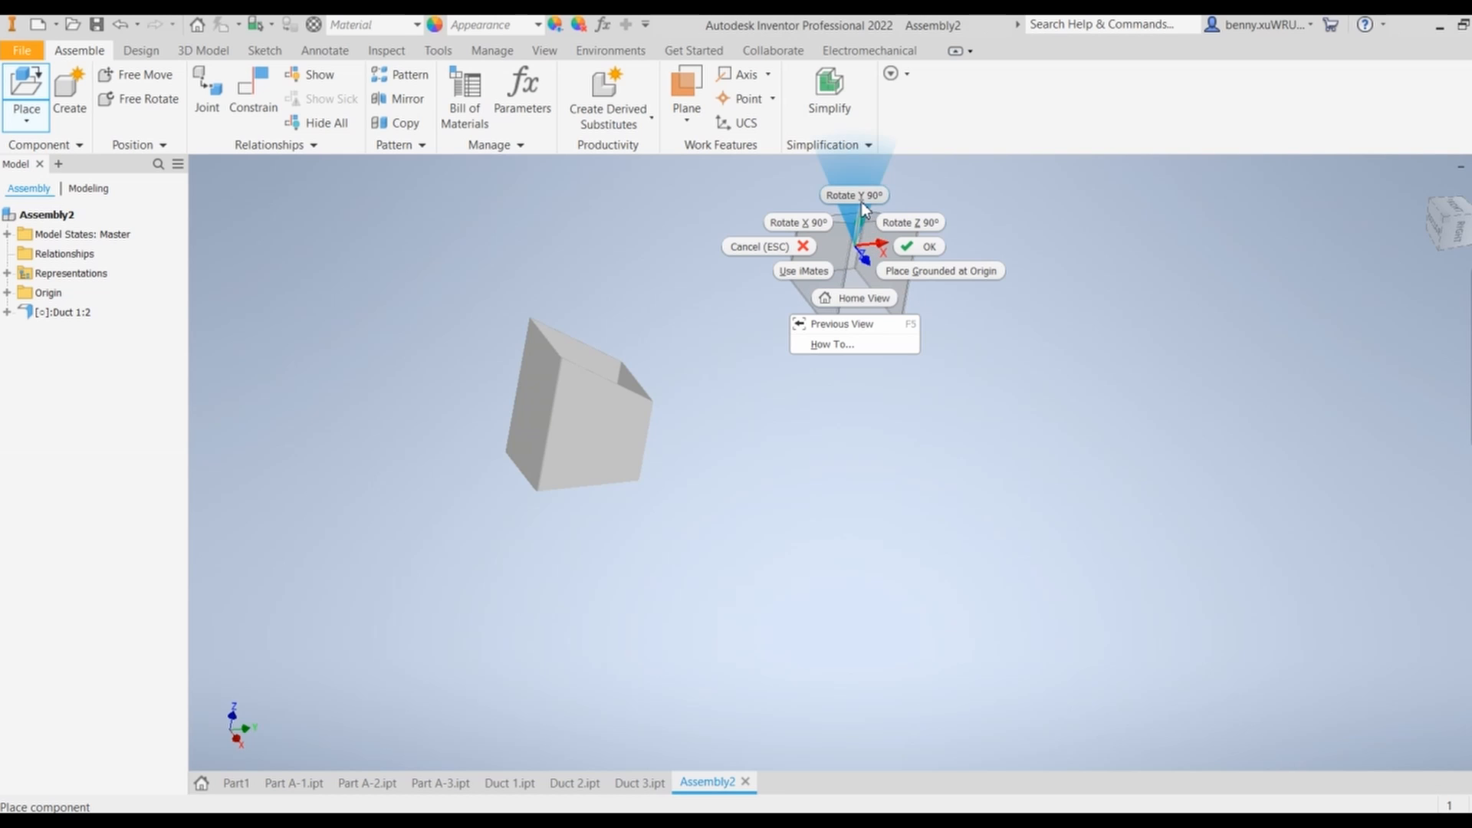
{"action": "left_click", "coordinate": [862, 201]}
Rotate the Duct 2 preview twice by 90° about its X axis and place a single Duct 2 beside and above Duct 1
{"action": "right_click", "coordinate": [837, 249]}
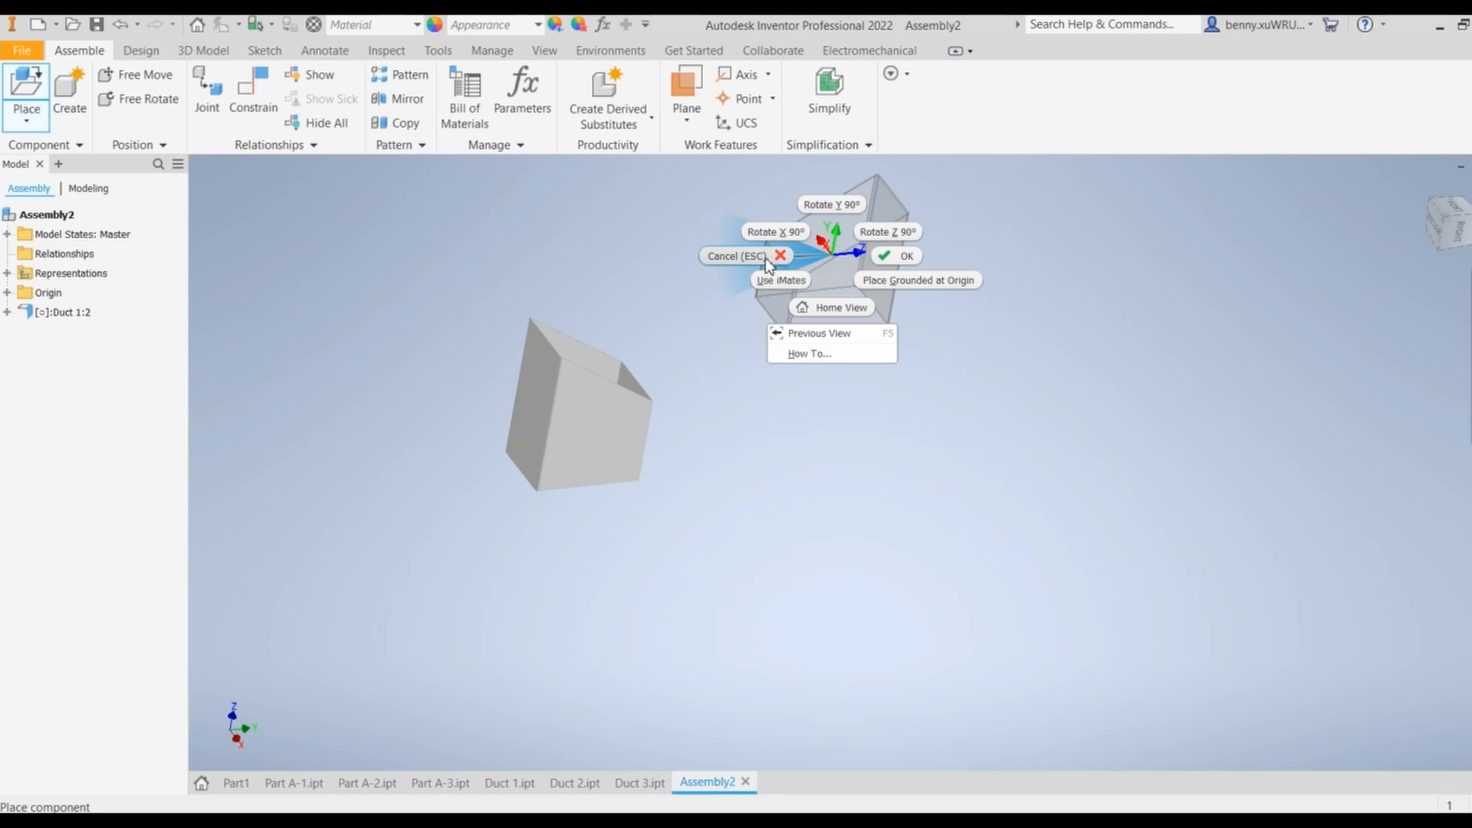
{"action": "left_click", "coordinate": [776, 233]}
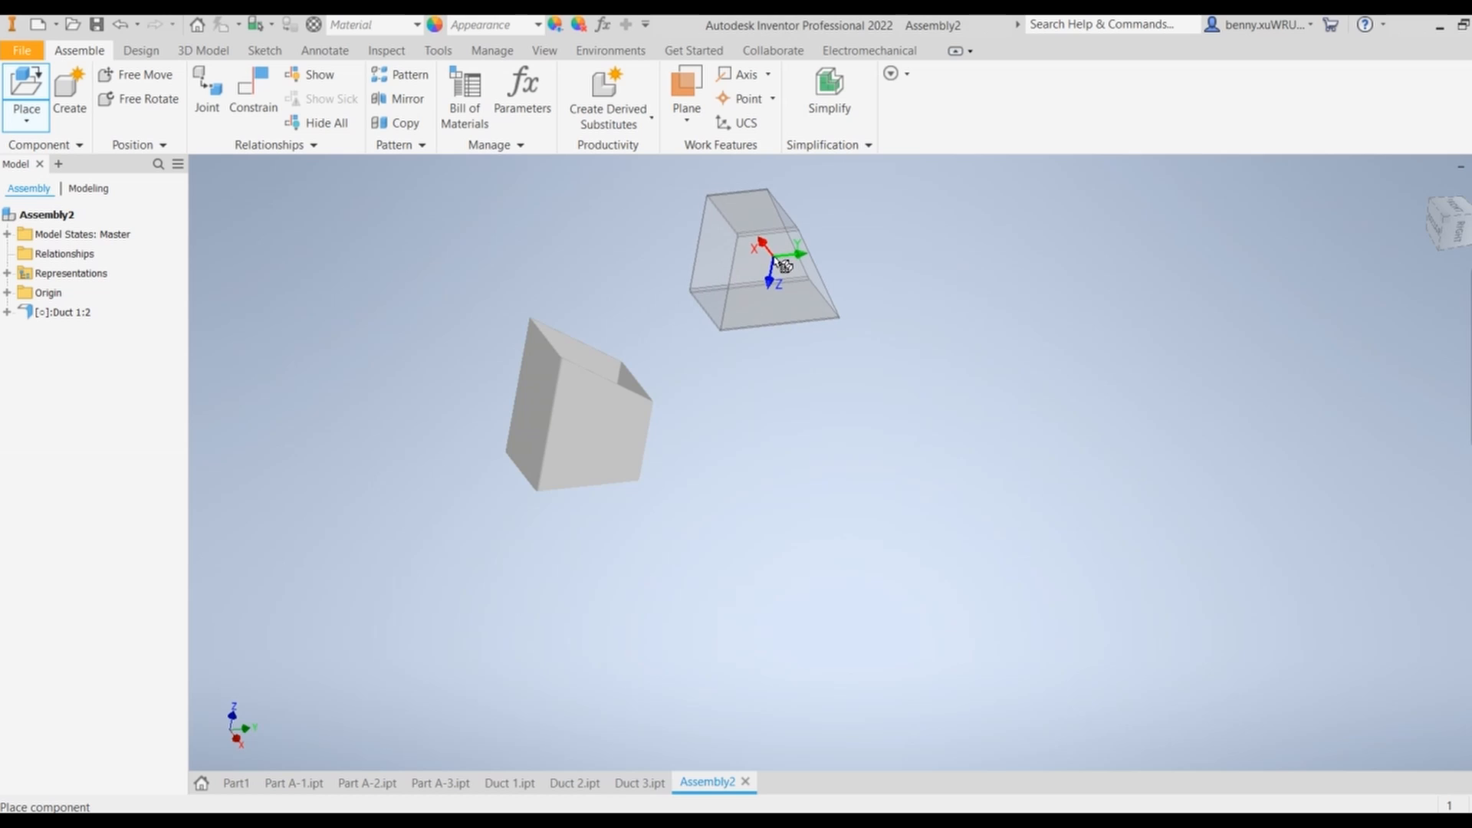
{"action": "right_click", "coordinate": [780, 263]}
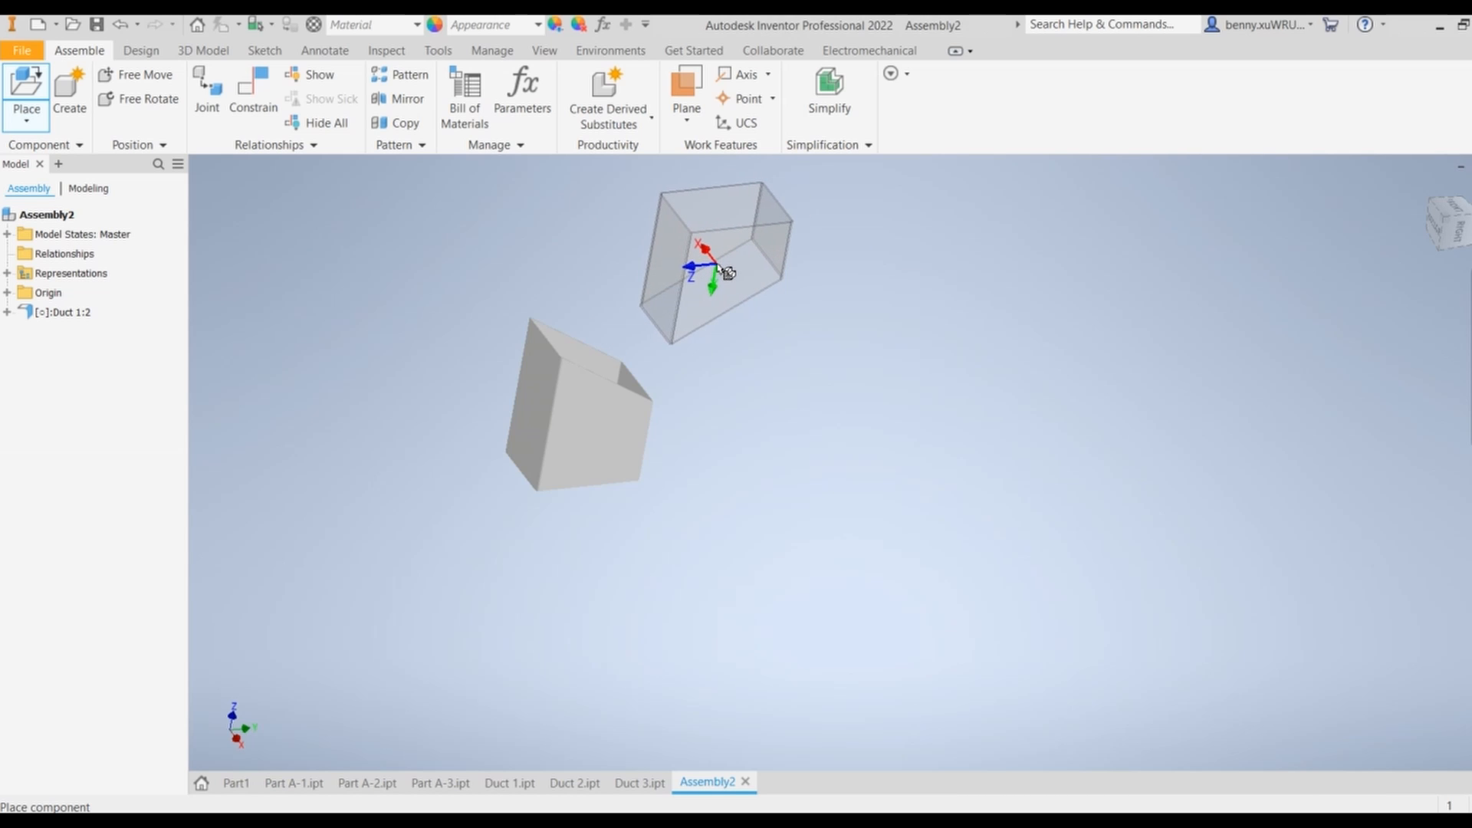
{"action": "left_click", "coordinate": [811, 286]}
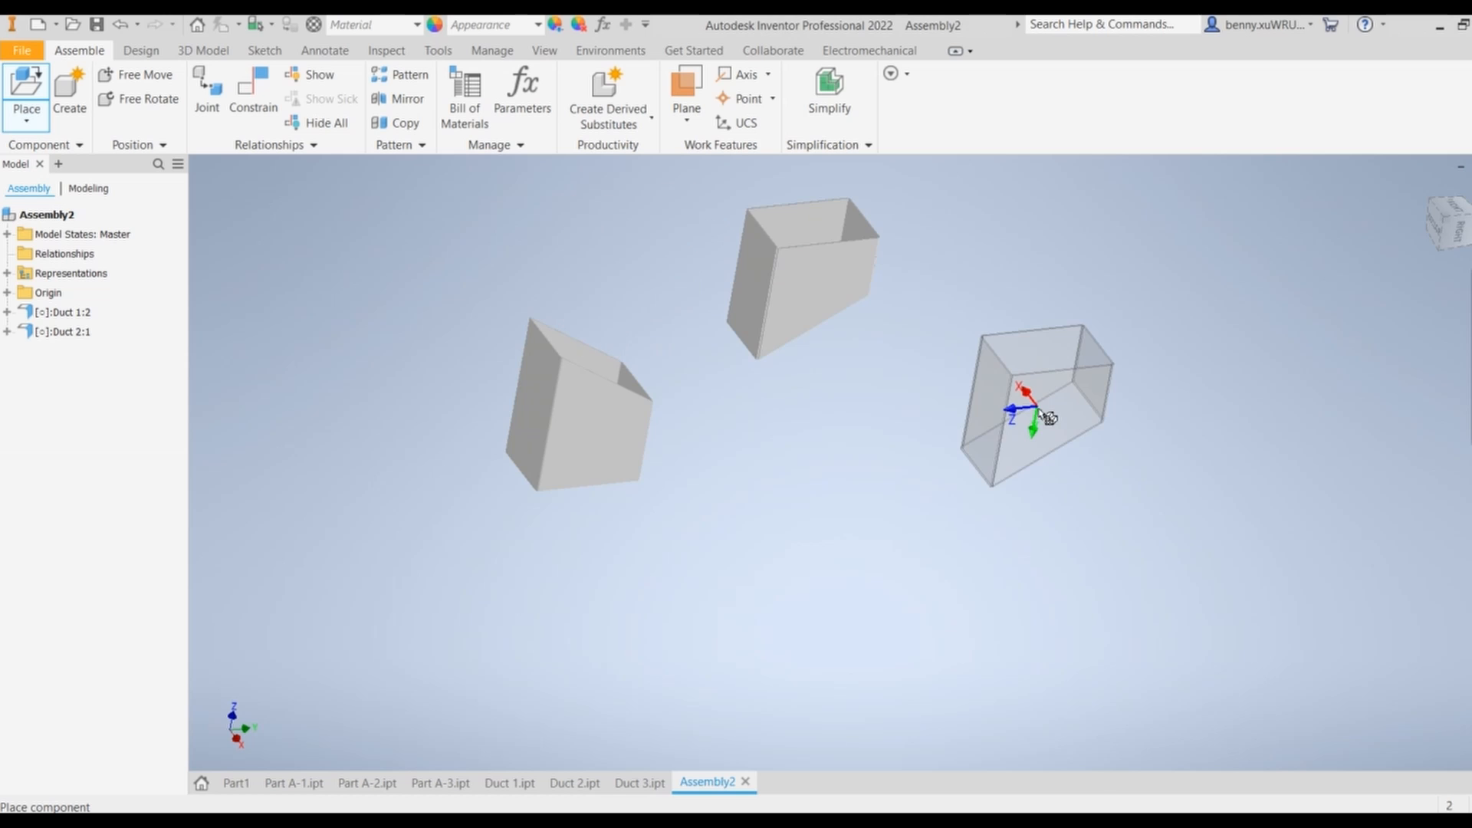
{"action": "right_click", "coordinate": [1047, 418]}
{"action": "left_click", "coordinate": [1101, 418]}
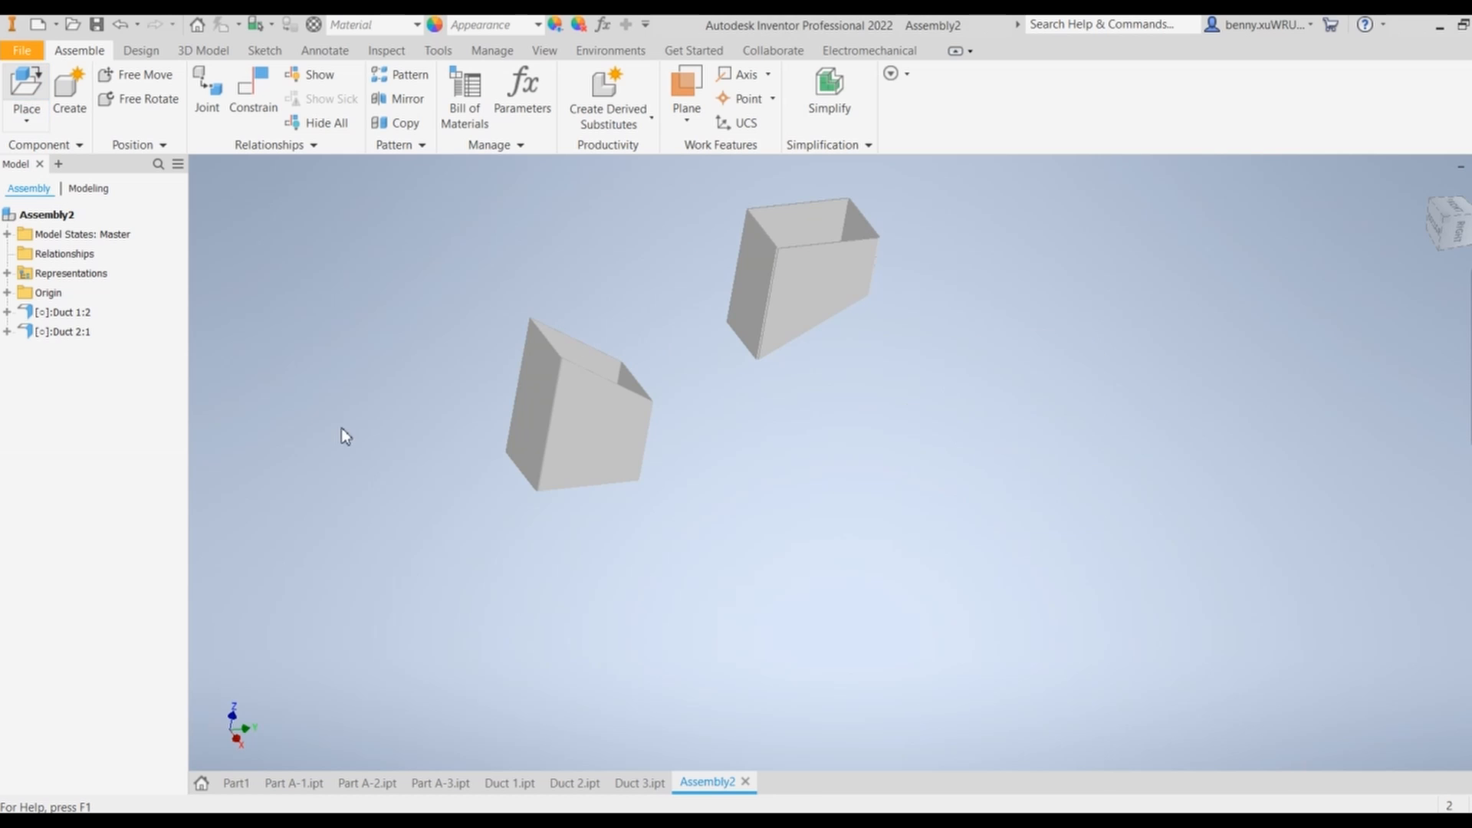
Load the Duct 3 part from the Documents folder for placement in the assembly
{"action": "key", "text": "p"}
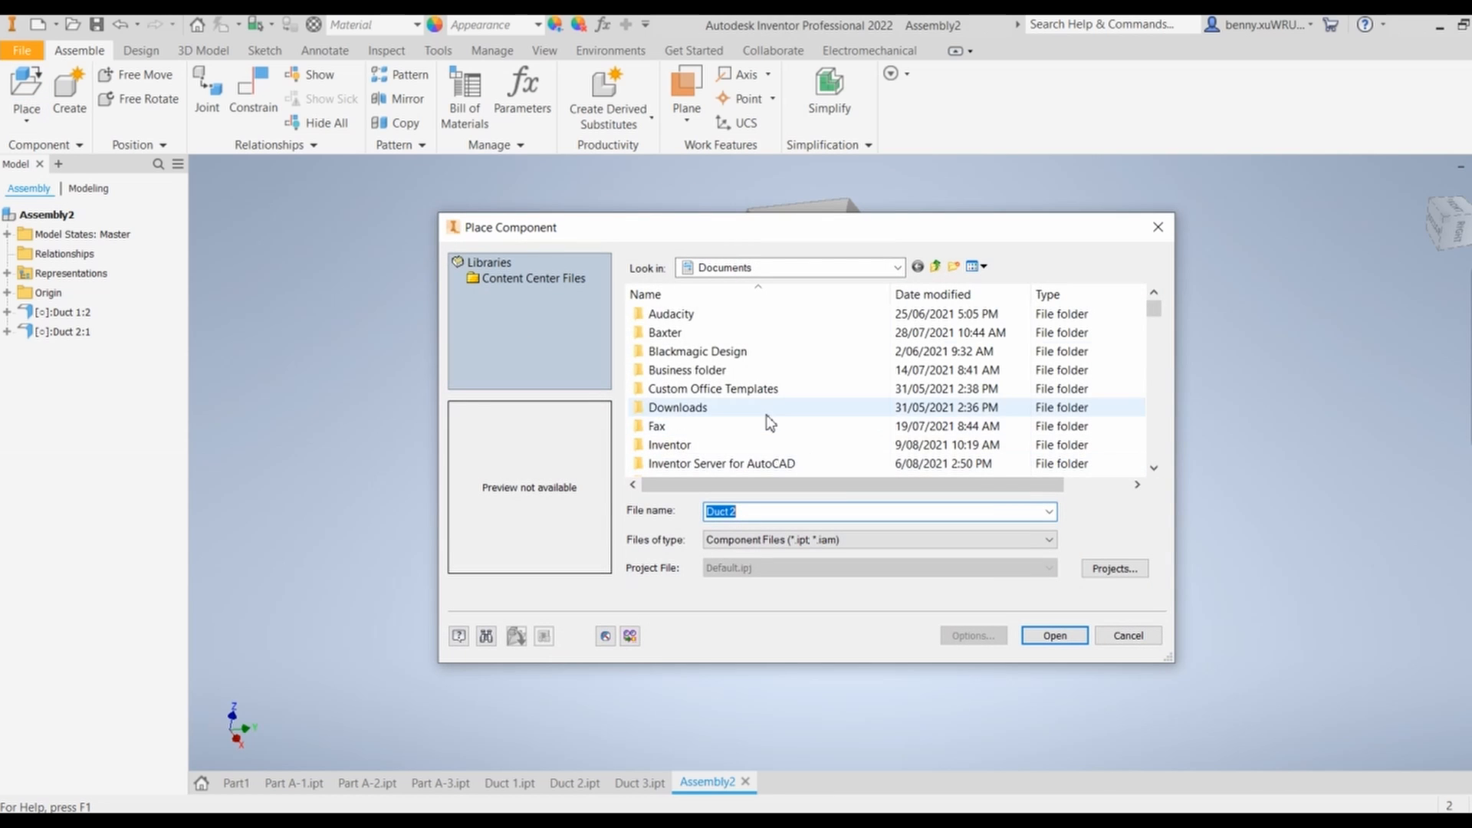
{"action": "scroll", "coordinate": [765, 421], "scroll_direction": "down", "scroll_amount": 3}
{"action": "scroll", "coordinate": [764, 426], "scroll_direction": "down", "scroll_amount": 5}
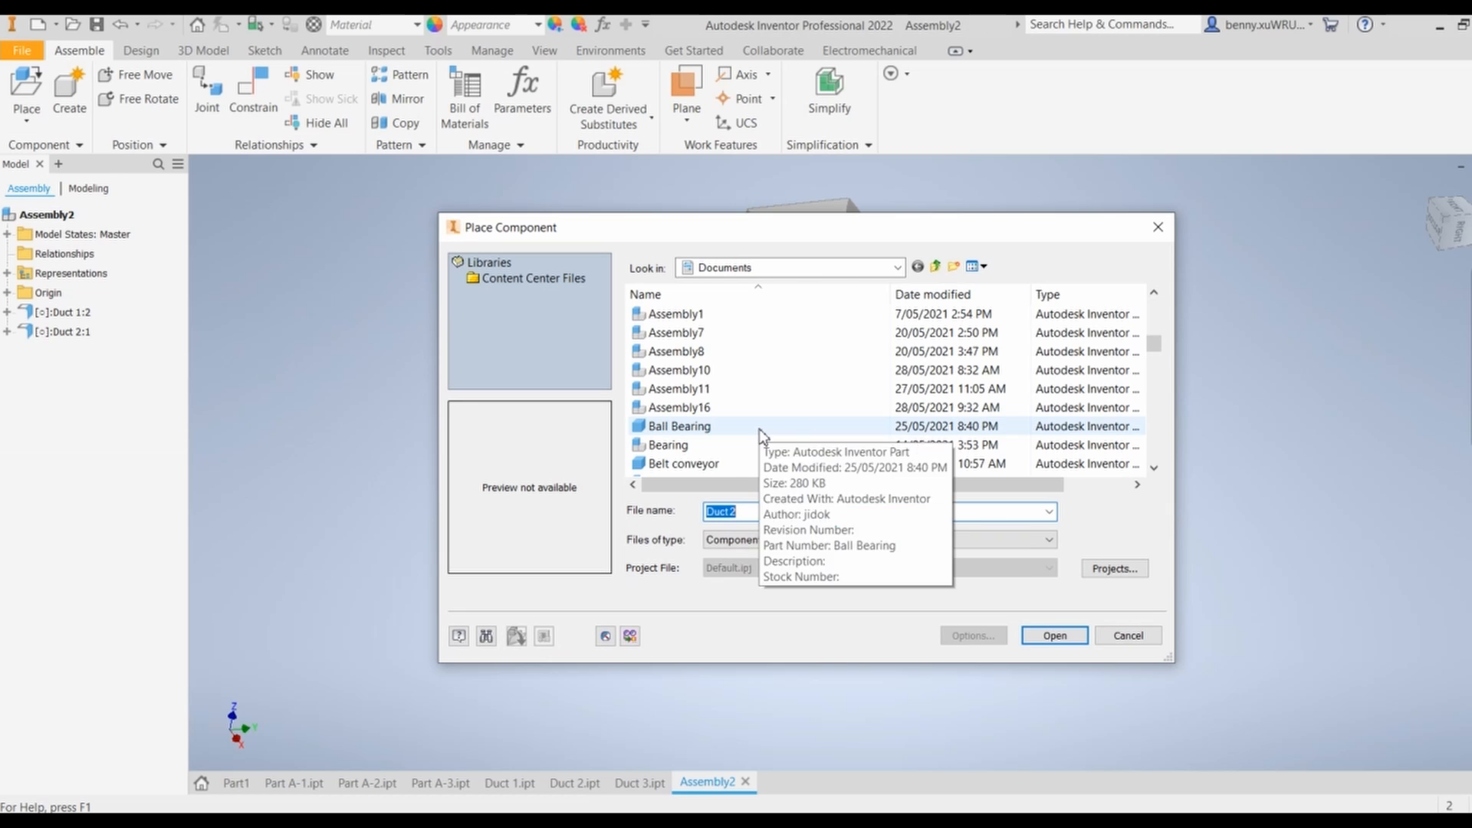
{"action": "scroll", "coordinate": [760, 431], "scroll_direction": "down", "scroll_amount": 2}
{"action": "scroll", "coordinate": [761, 435], "scroll_direction": "down", "scroll_amount": 2}
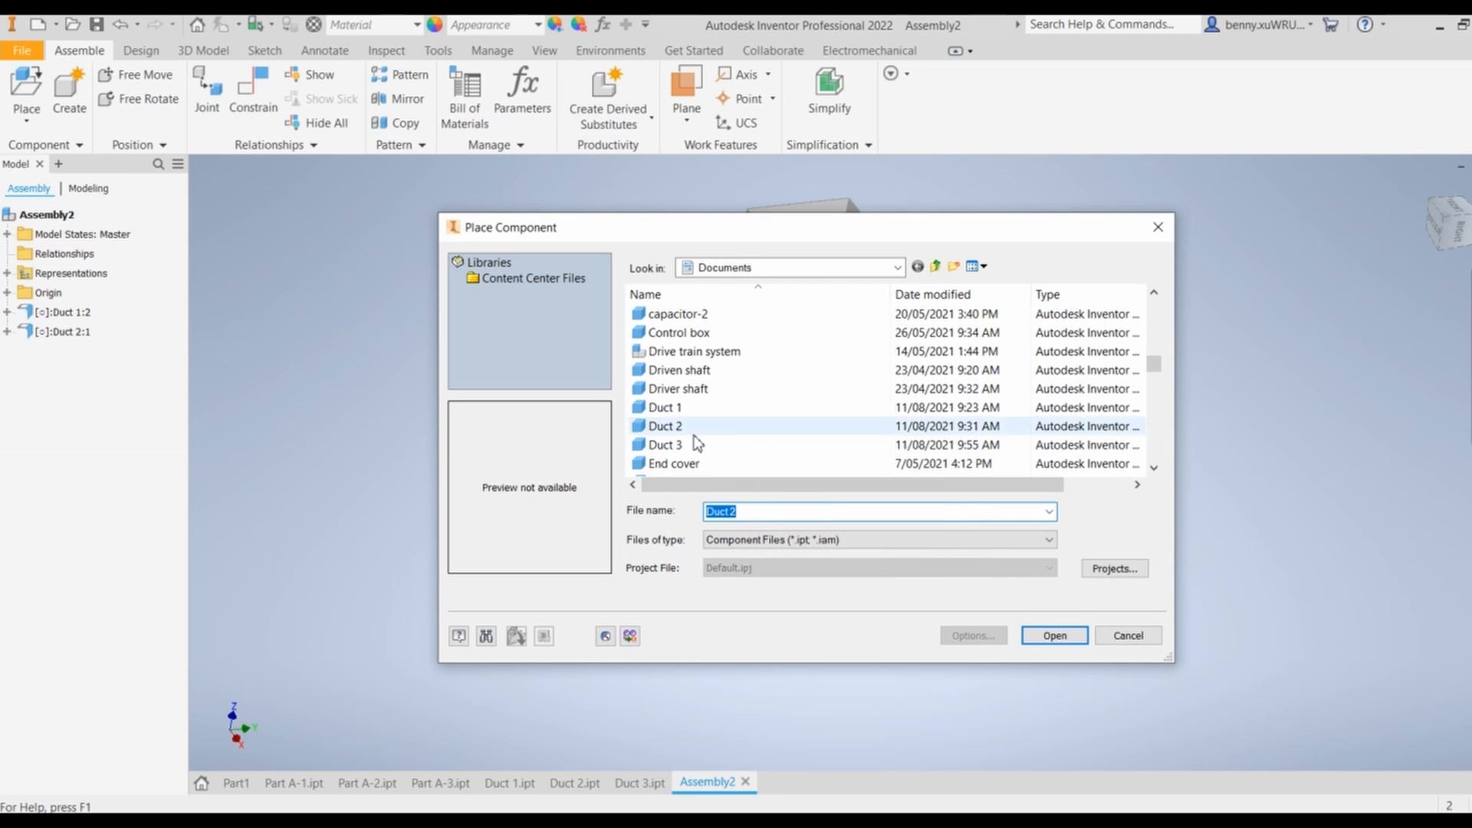
{"action": "left_click", "coordinate": [667, 447]}
{"action": "left_click", "coordinate": [1050, 637]}
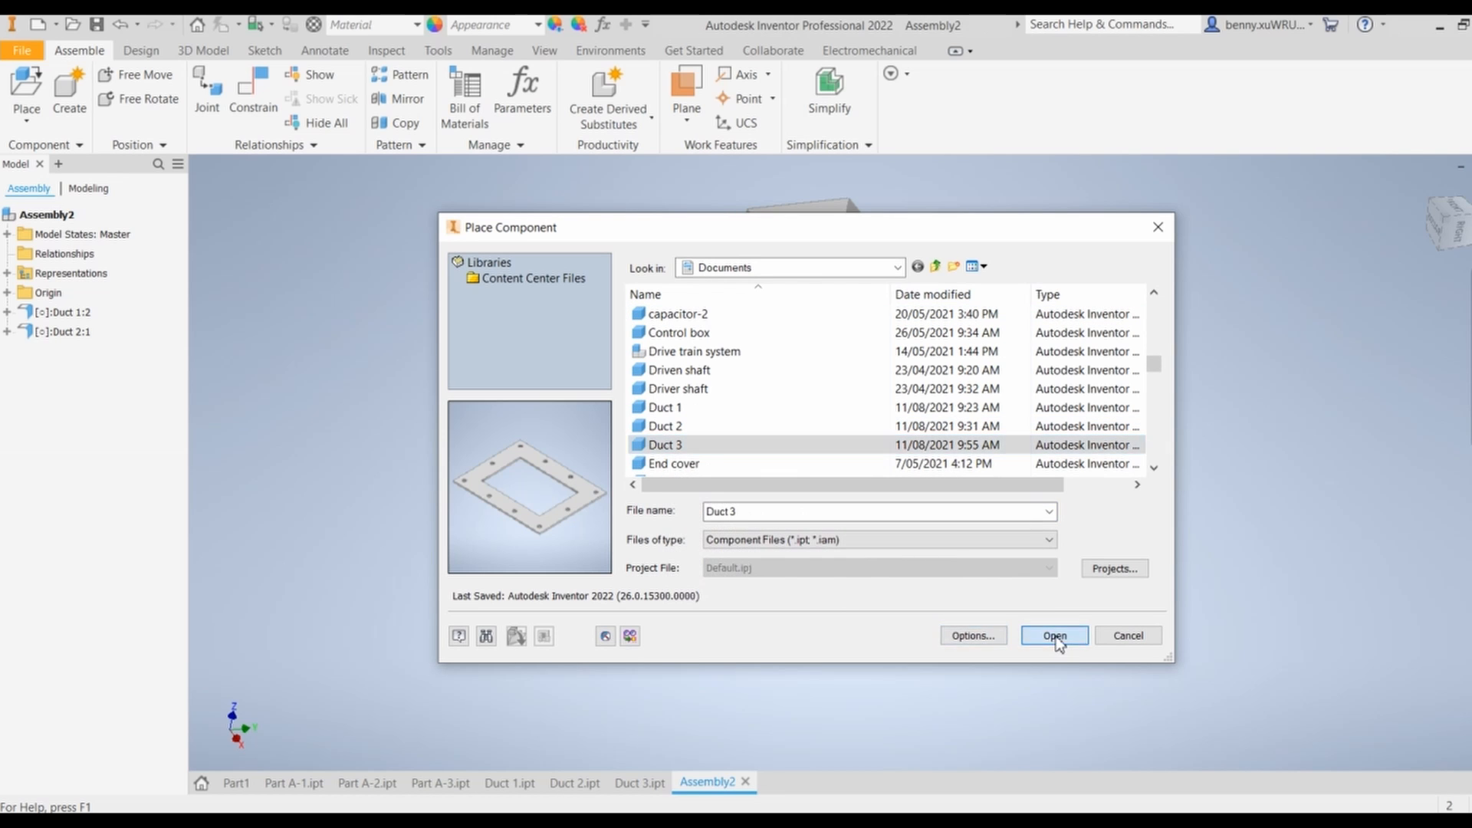
Rotate the Duct 3 preview 90° about Y and 90° about Z, and place it flat below Duct 1
{"action": "right_click", "coordinate": [767, 542]}
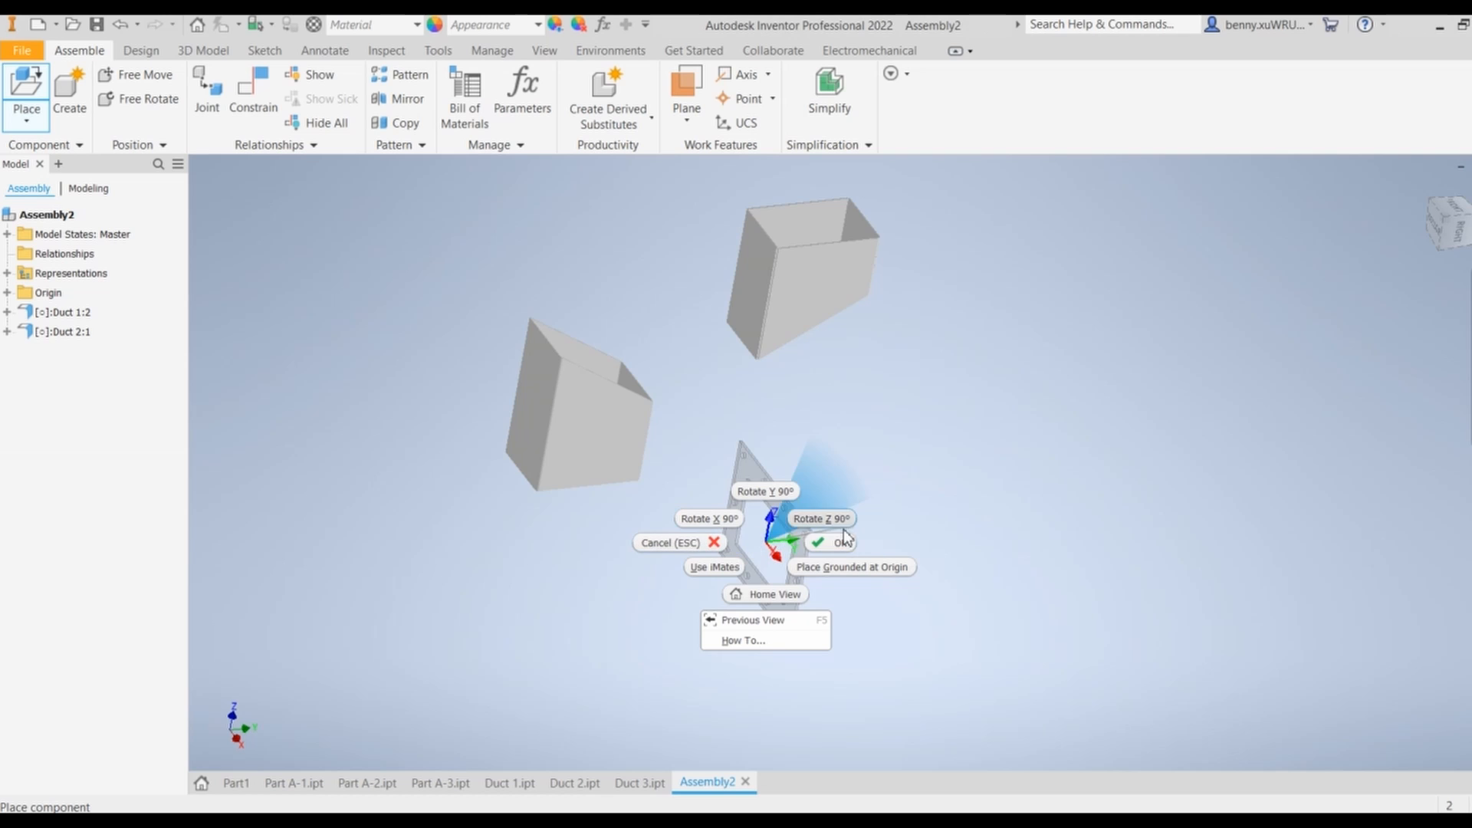
{"action": "left_click", "coordinate": [765, 497]}
{"action": "right_click", "coordinate": [748, 508]}
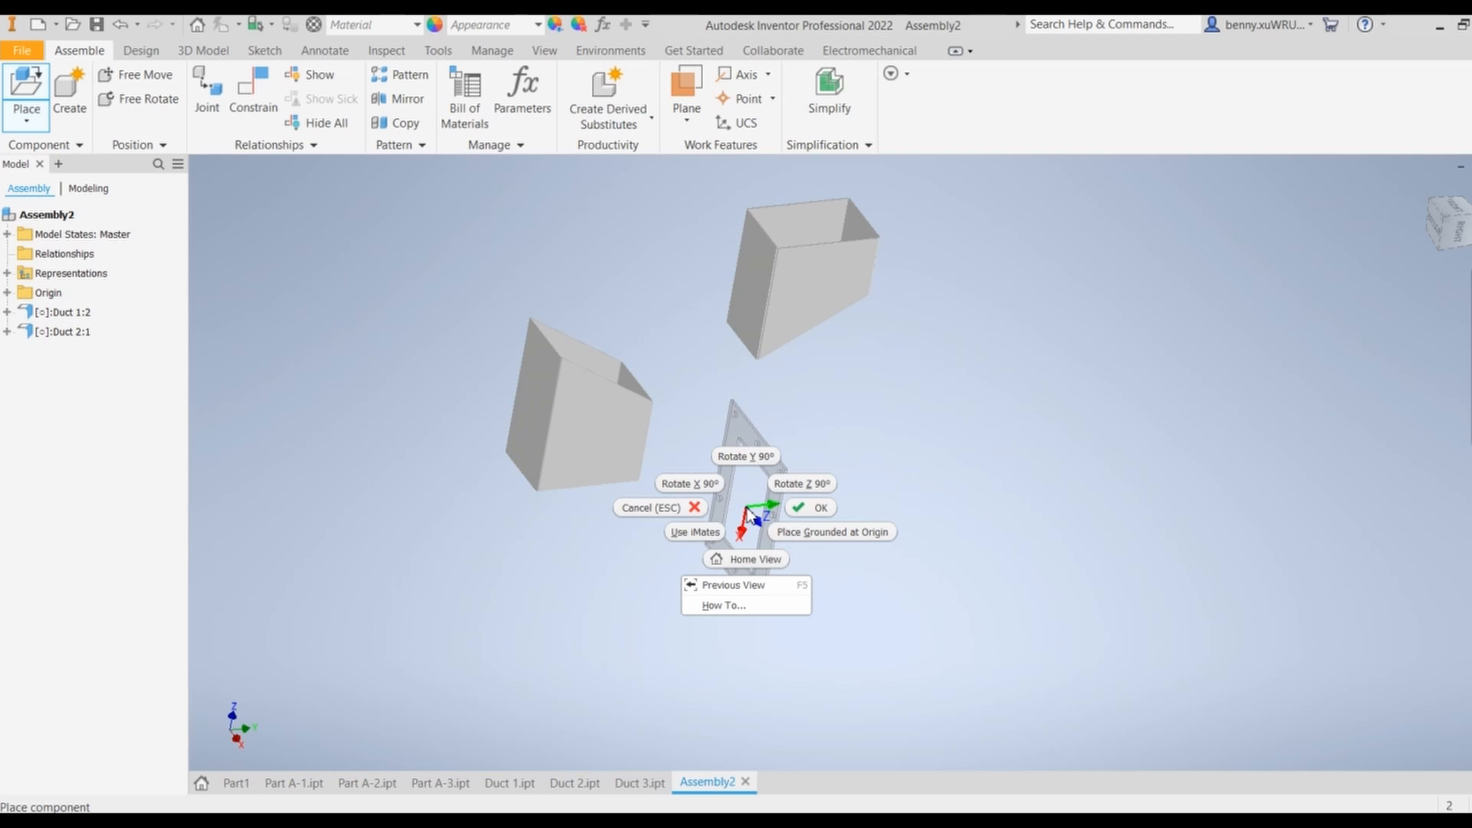
{"action": "left_click", "coordinate": [828, 485]}
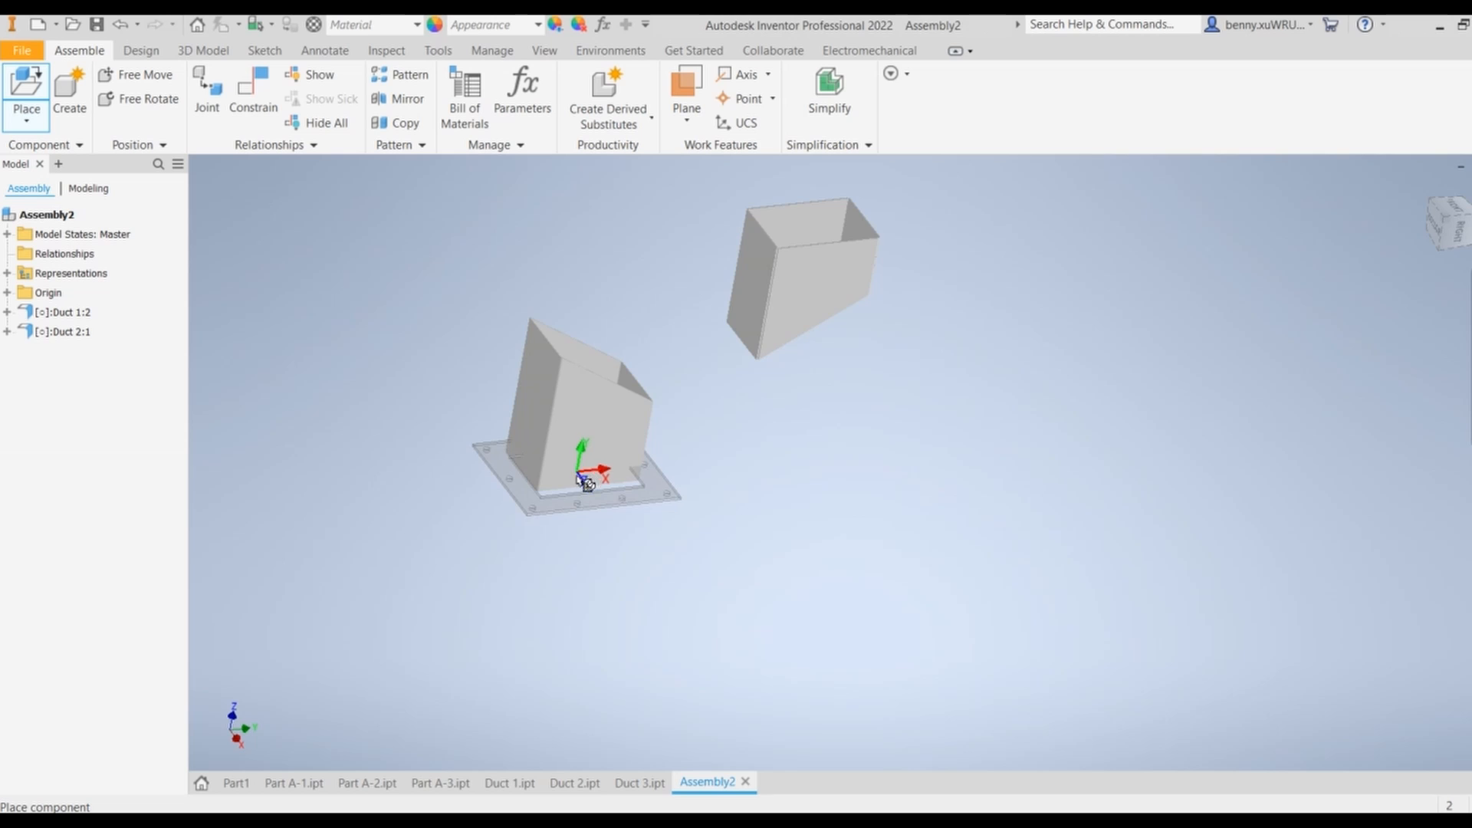
{"action": "left_click", "coordinate": [614, 539]}
Rotate the Duct 3 preview 90° about Z, place a second flange upright beside Duct 2, and finish placing
{"action": "right_click", "coordinate": [1005, 284]}
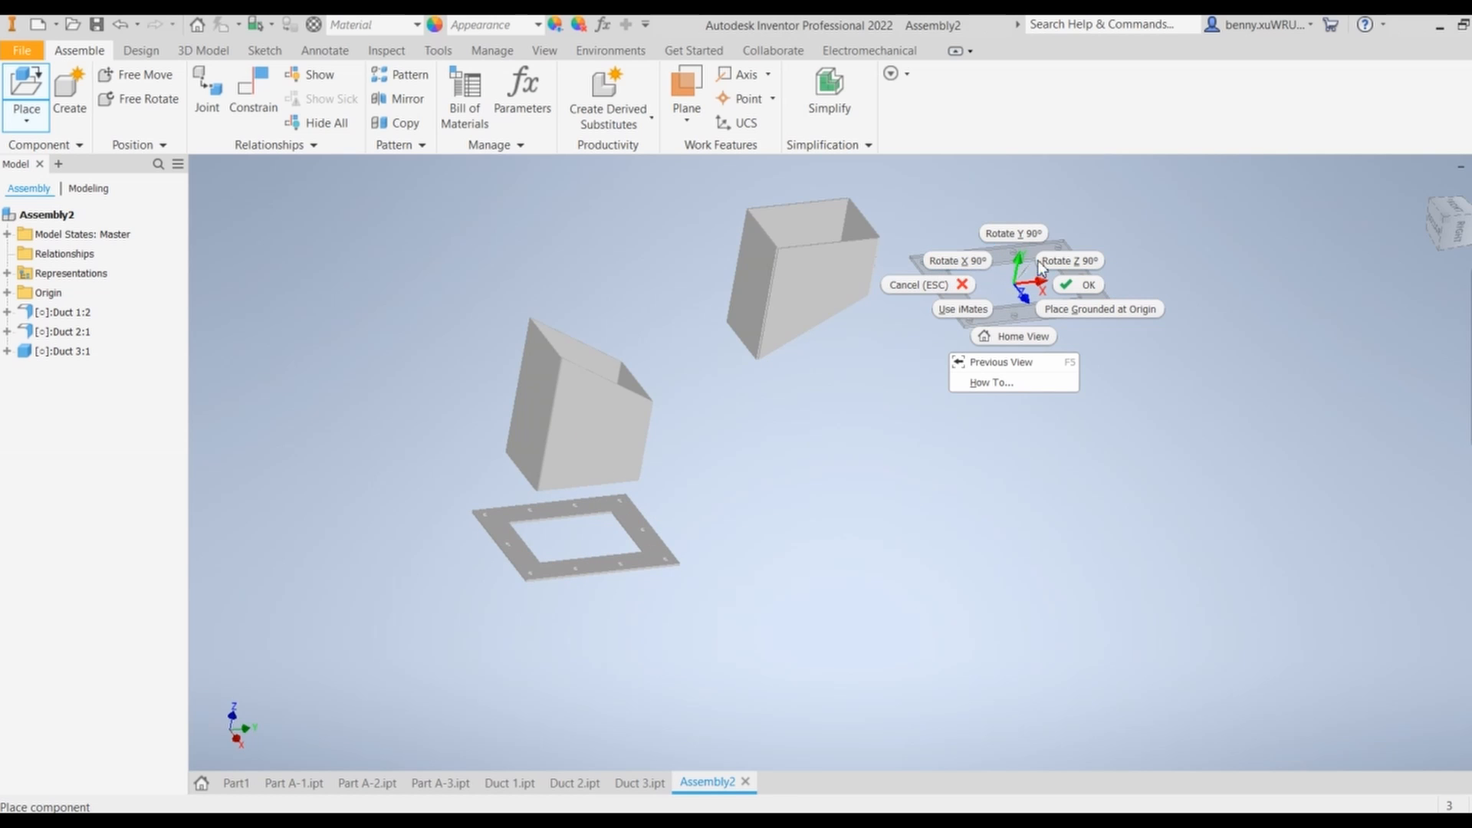
{"action": "left_click", "coordinate": [1083, 257]}
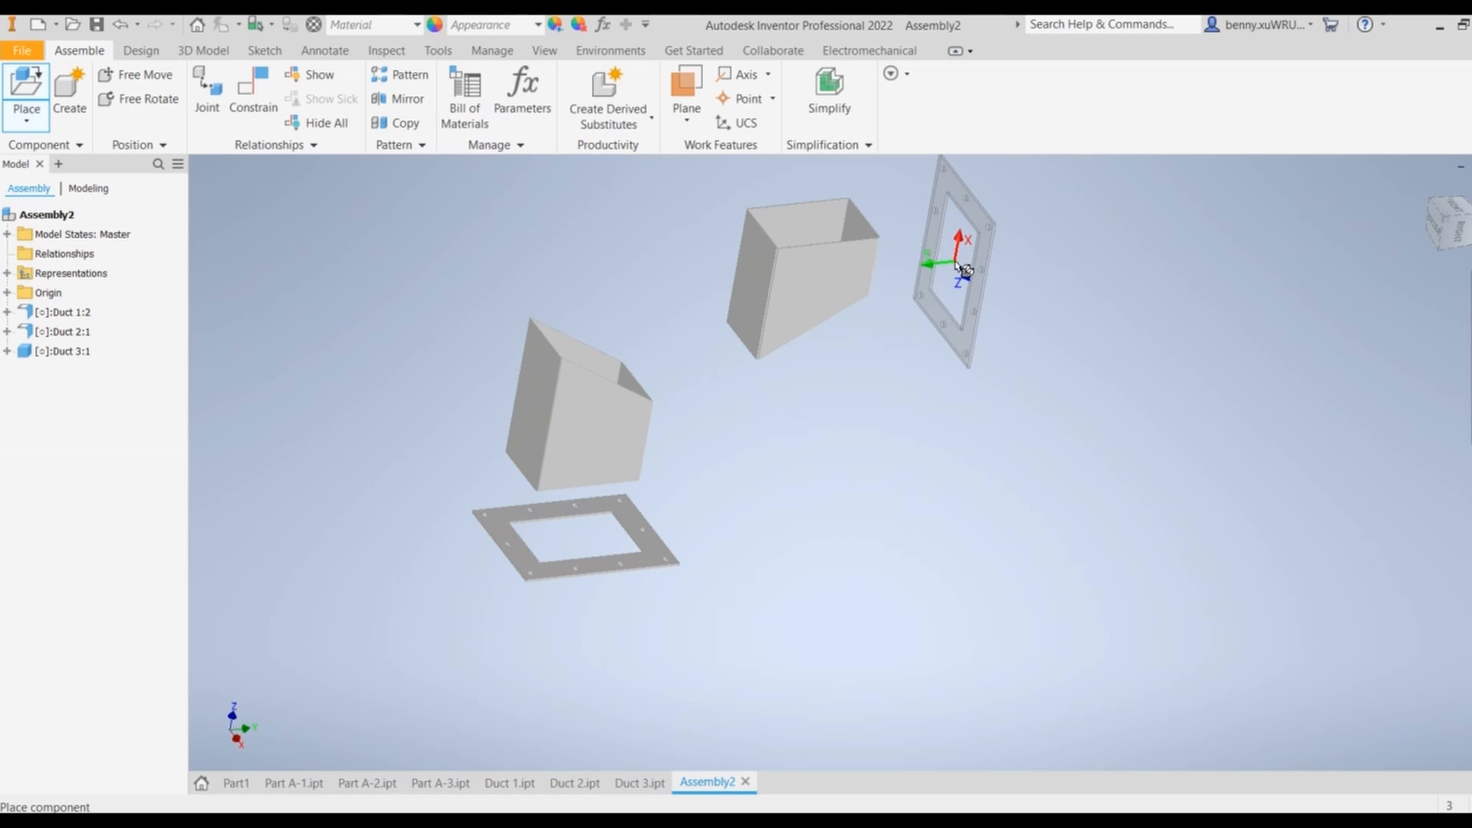
{"action": "left_click", "coordinate": [939, 292]}
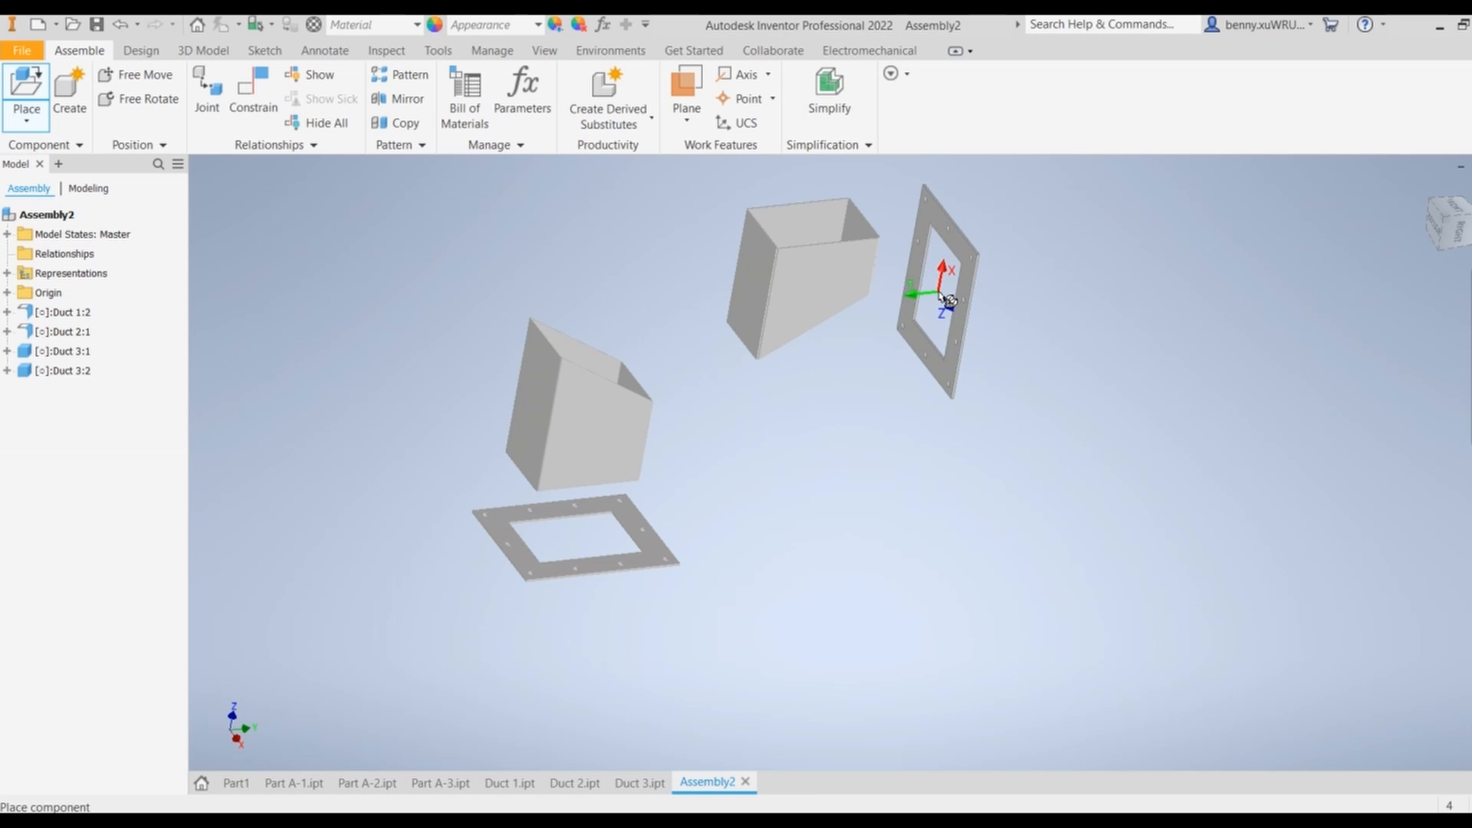
{"action": "right_click", "coordinate": [1119, 397]}
{"action": "left_click", "coordinate": [1058, 389]}
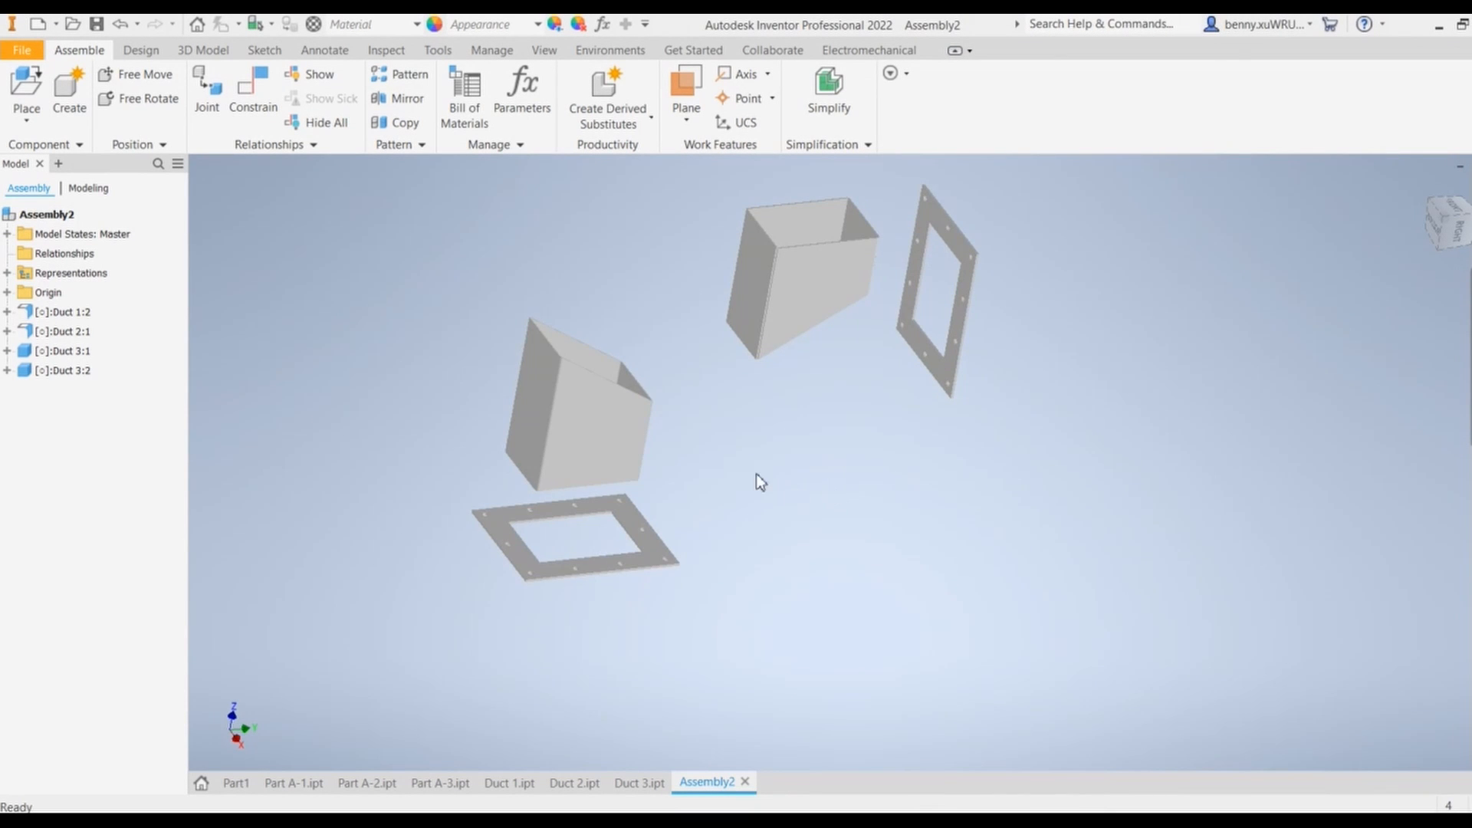
Start a Mate constraint and select the thin rim face of Duct 1's slanted opening as the first face
{"action": "scroll", "coordinate": [634, 384], "scroll_direction": "down", "scroll_amount": 5}
{"action": "scroll", "coordinate": [632, 383], "scroll_direction": "up", "scroll_amount": 6}
{"action": "scroll", "coordinate": [631, 383], "scroll_direction": "up", "scroll_amount": 5}
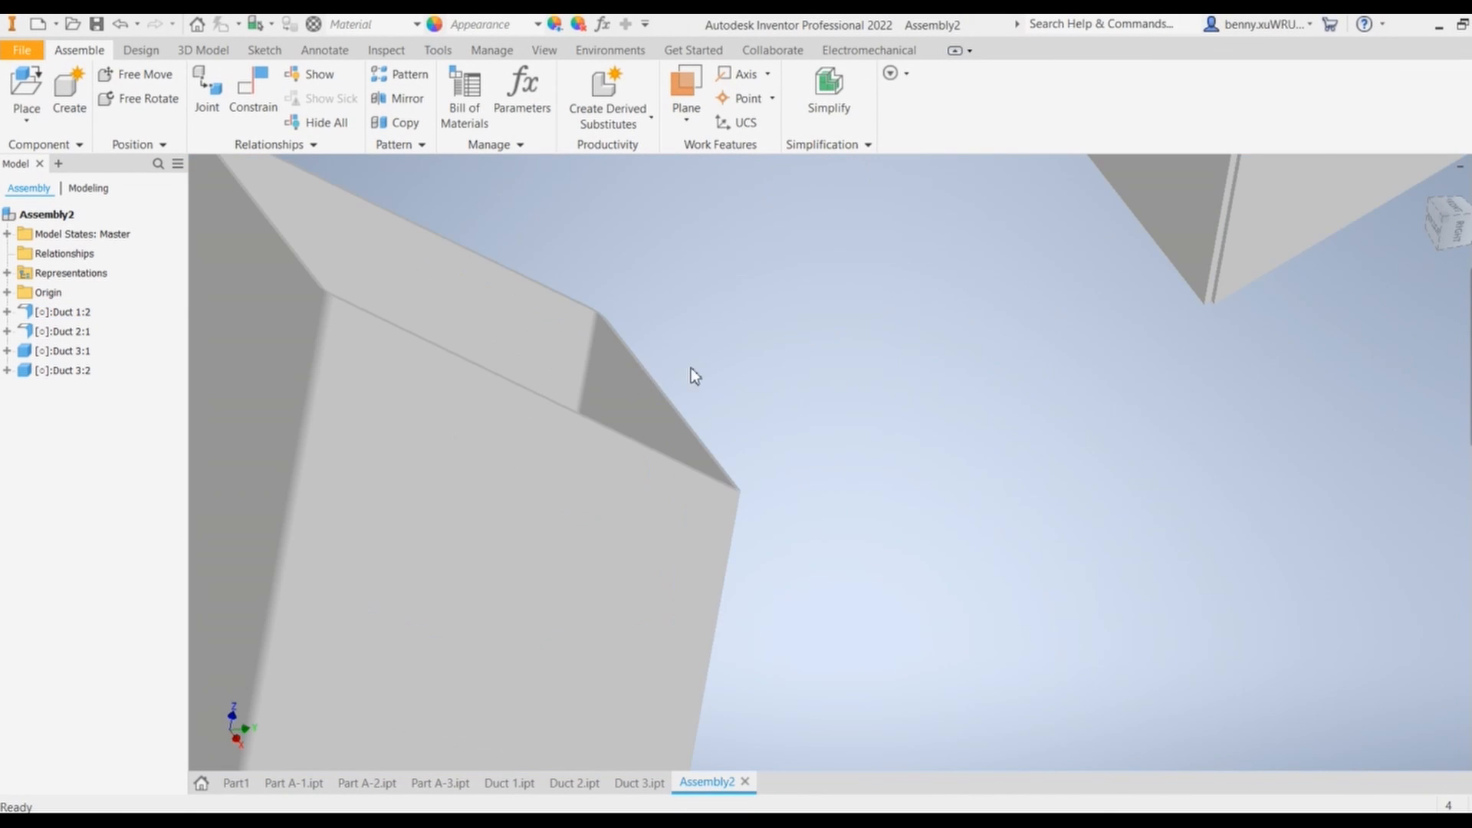
{"action": "middle_click_drag", "start_coordinate": [692, 368], "coordinate": [869, 648]}
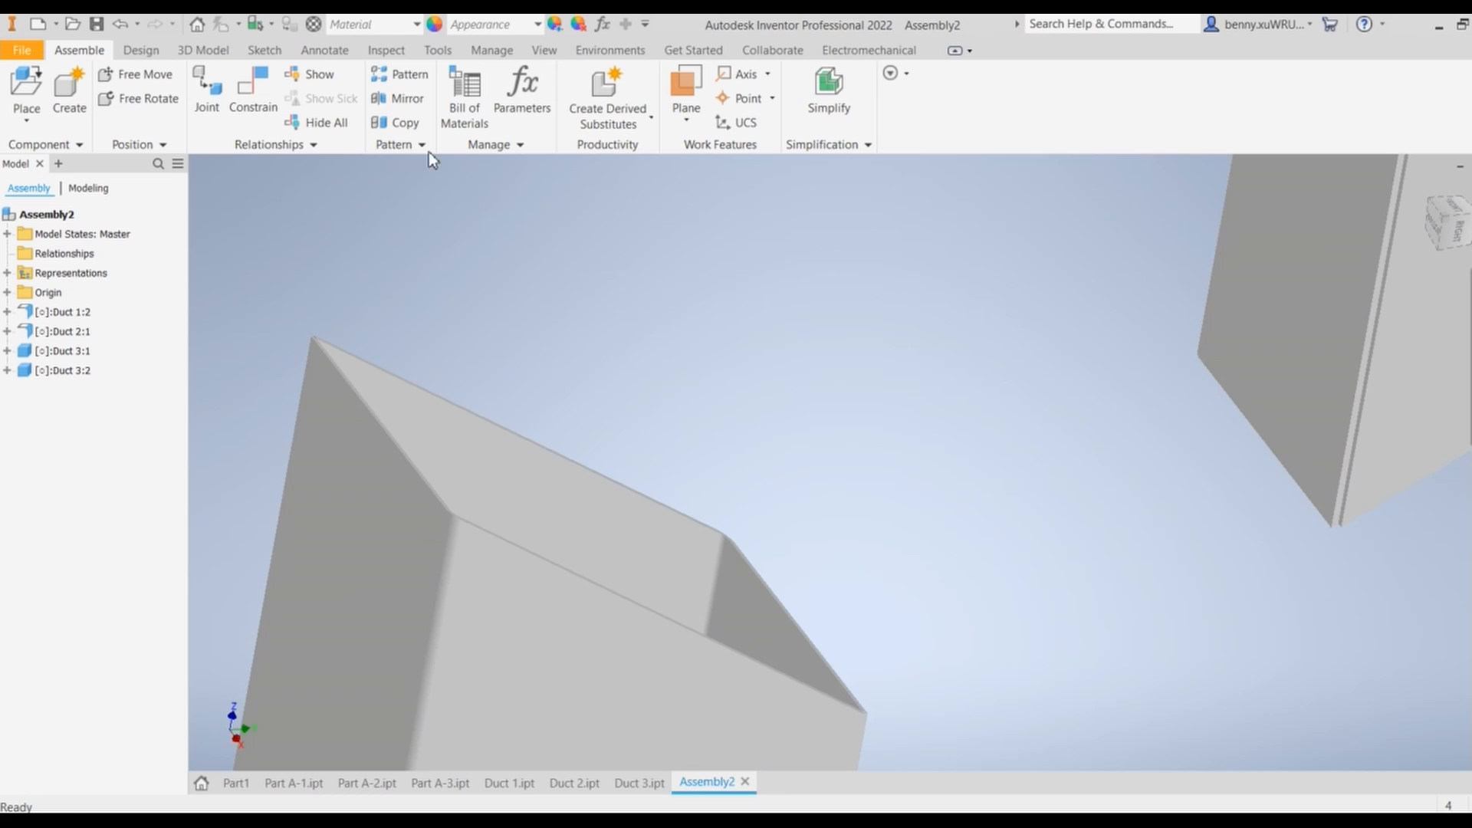
{"action": "left_click", "coordinate": [255, 98]}
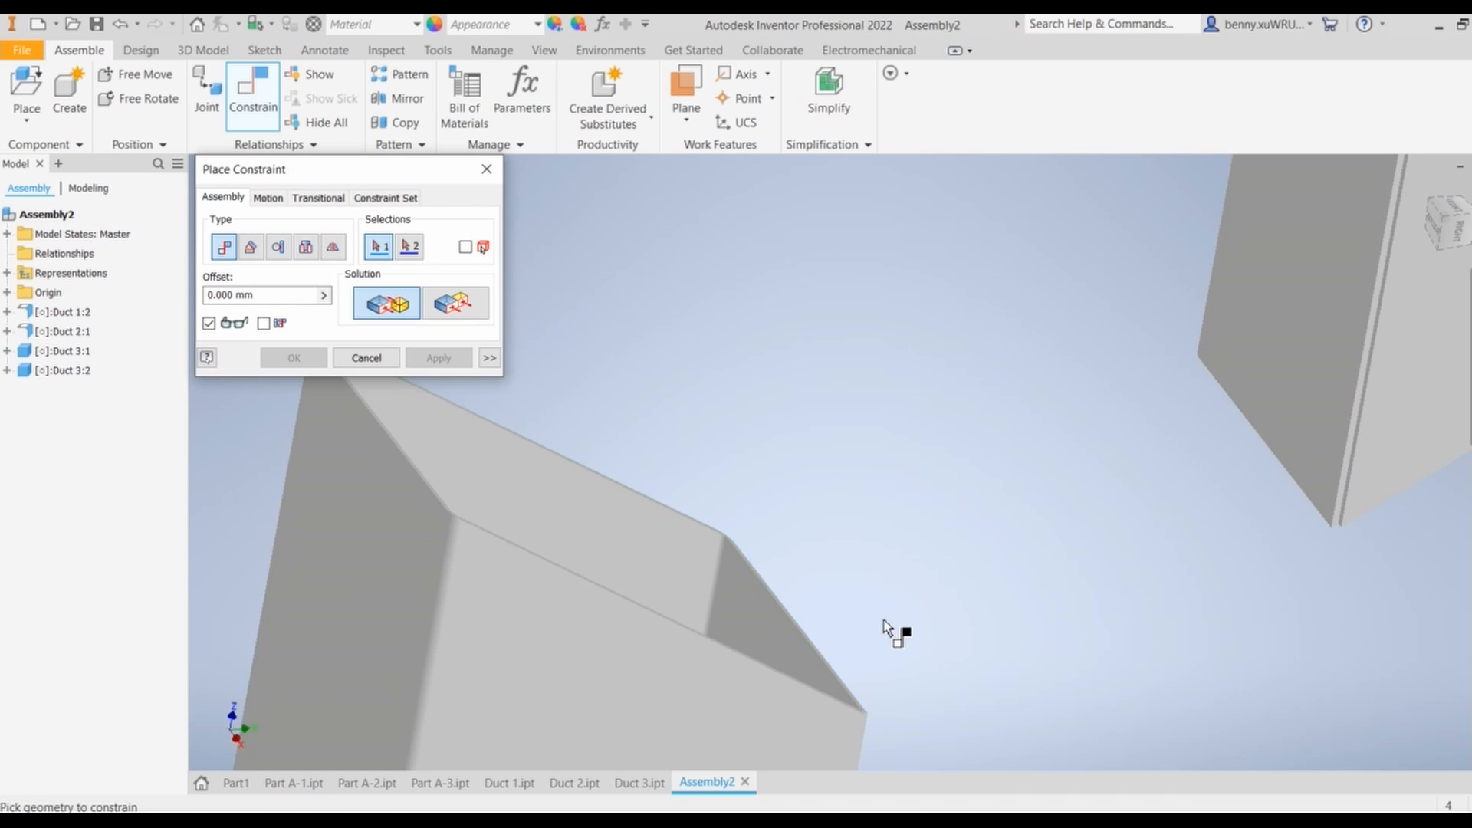
{"action": "middle_click_drag", "start_coordinate": [912, 673], "coordinate": [652, 691], "text": "shift"}
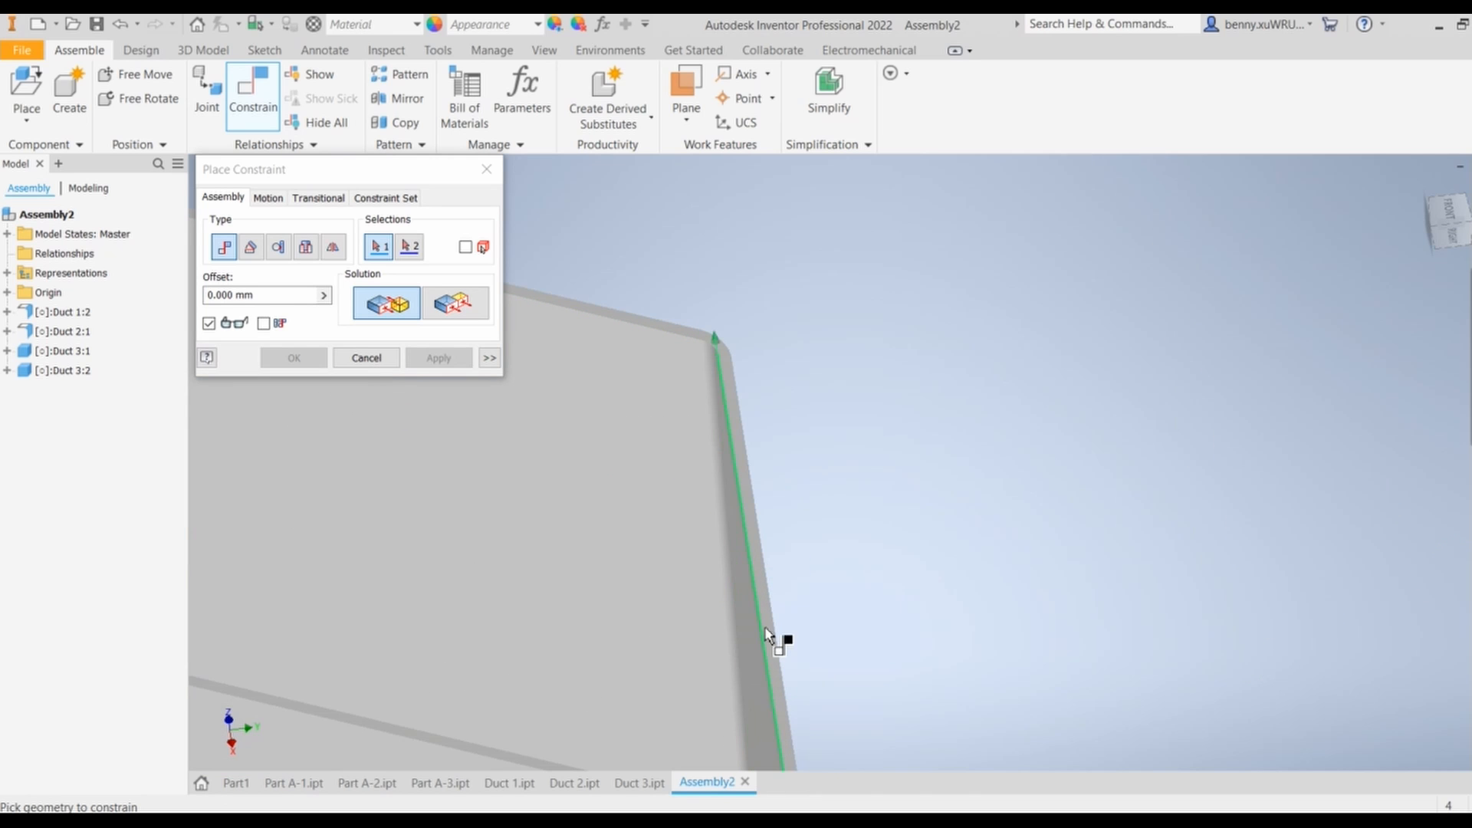
{"action": "scroll", "coordinate": [764, 616], "scroll_direction": "up", "scroll_amount": 2}
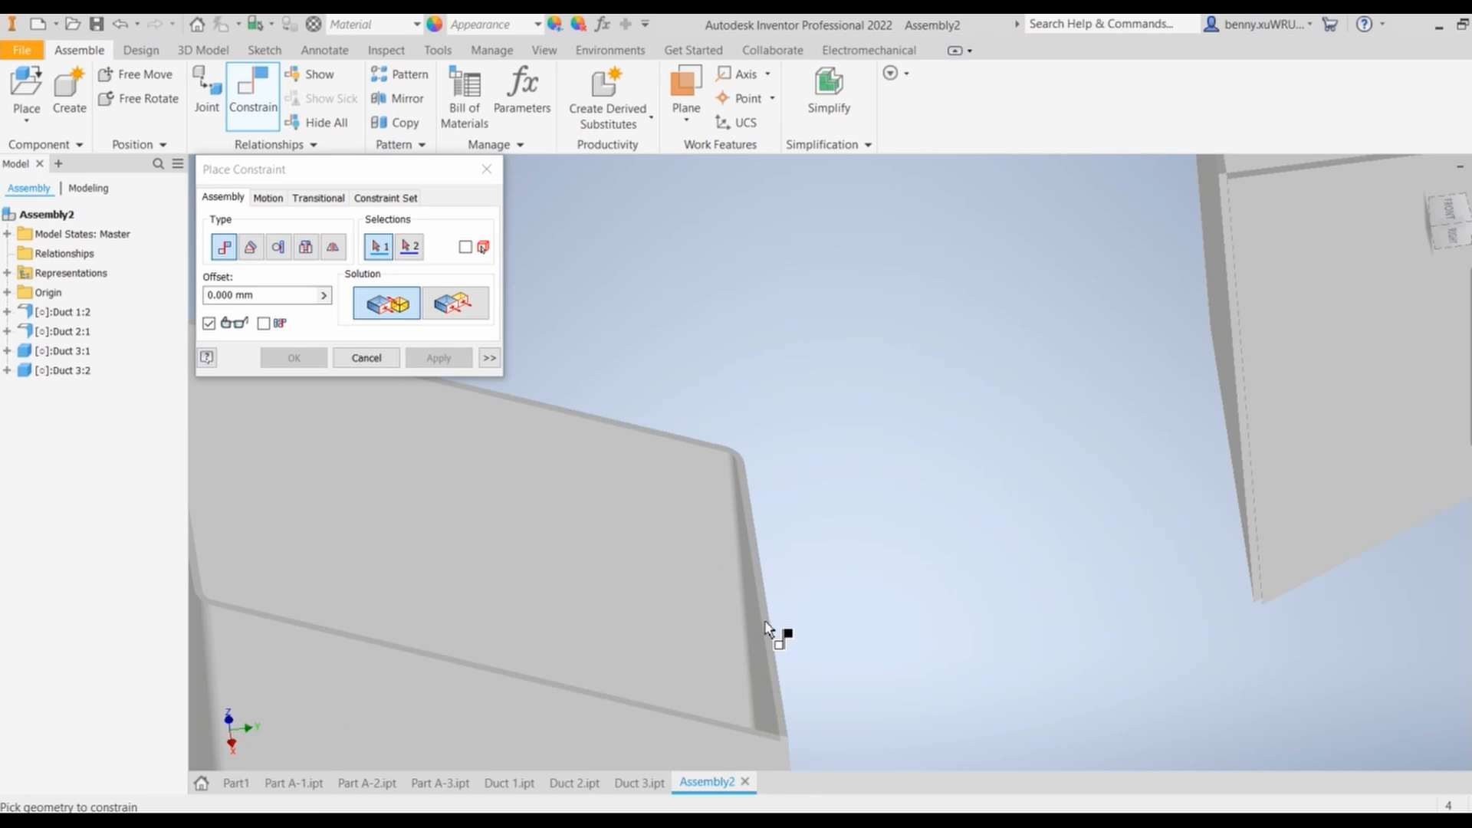
{"action": "scroll", "coordinate": [768, 625], "scroll_direction": "down", "scroll_amount": 4}
{"action": "left_click", "coordinate": [771, 610]}
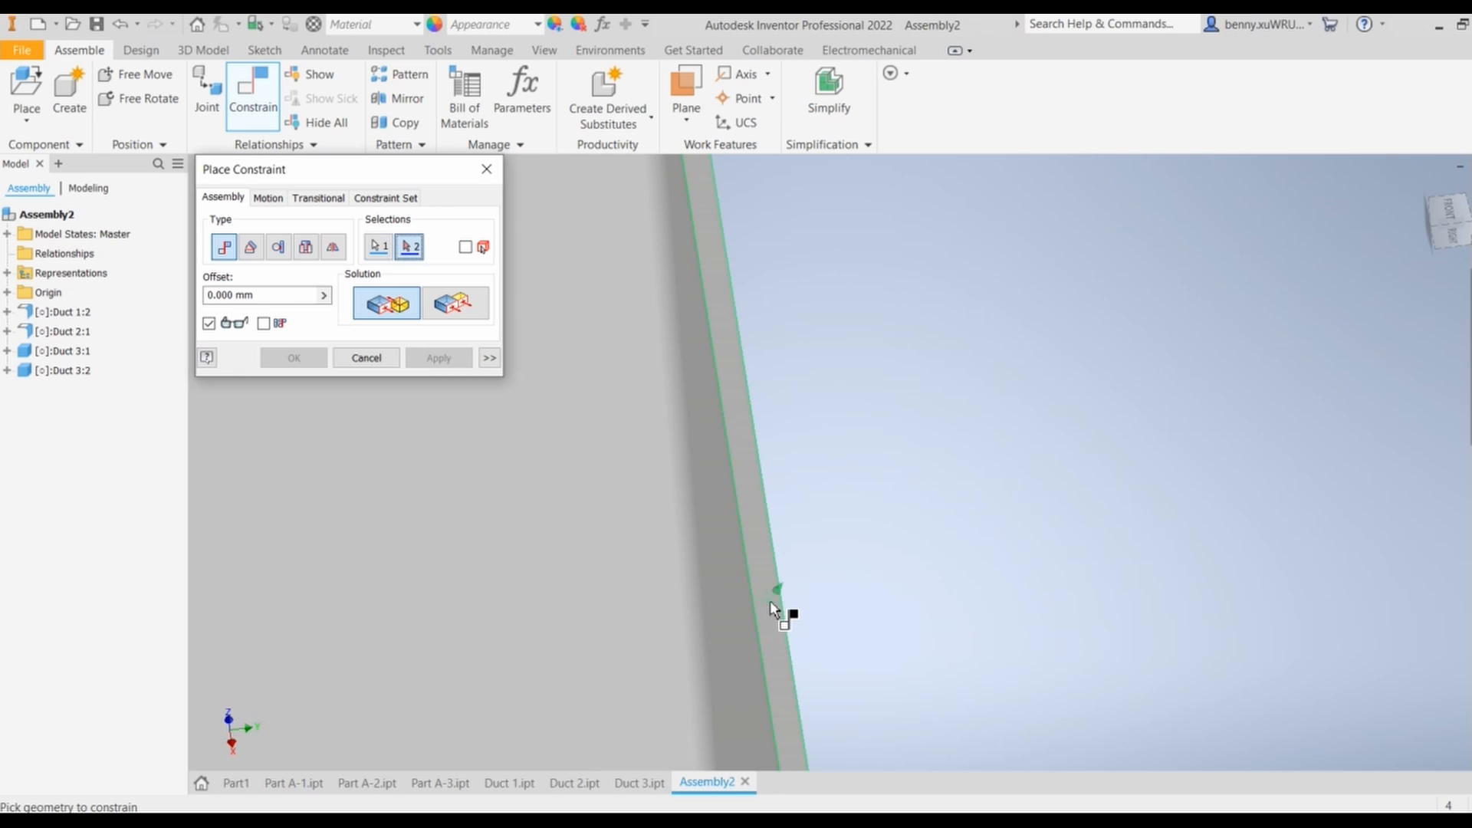
Select the thin rim face of Duct 2's slanted opening as the second face of the mate
{"action": "scroll", "coordinate": [1196, 556], "scroll_direction": "up", "scroll_amount": 4}
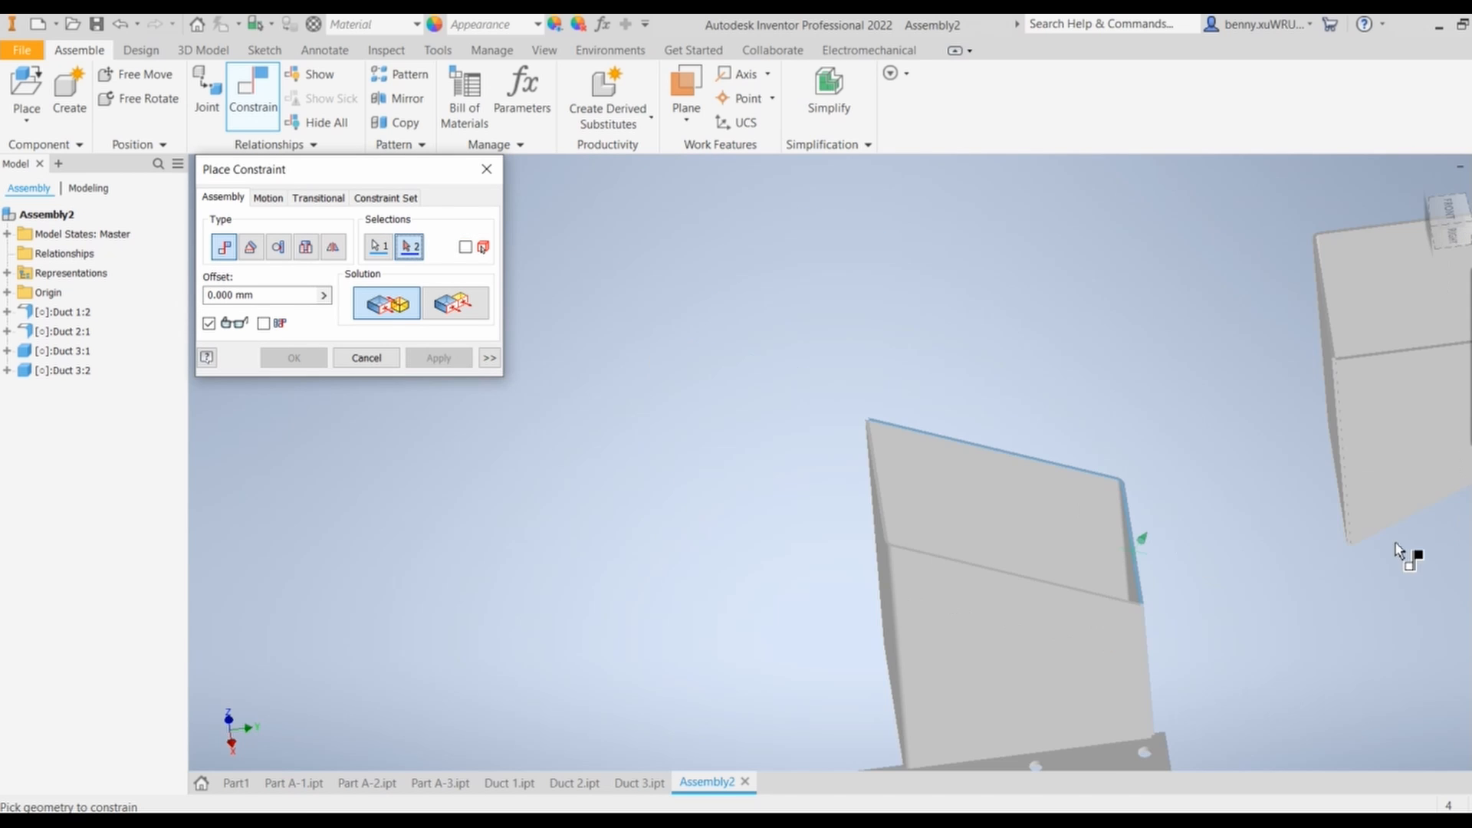
{"action": "middle_click_drag", "start_coordinate": [1403, 552], "coordinate": [1120, 549], "text": "shift"}
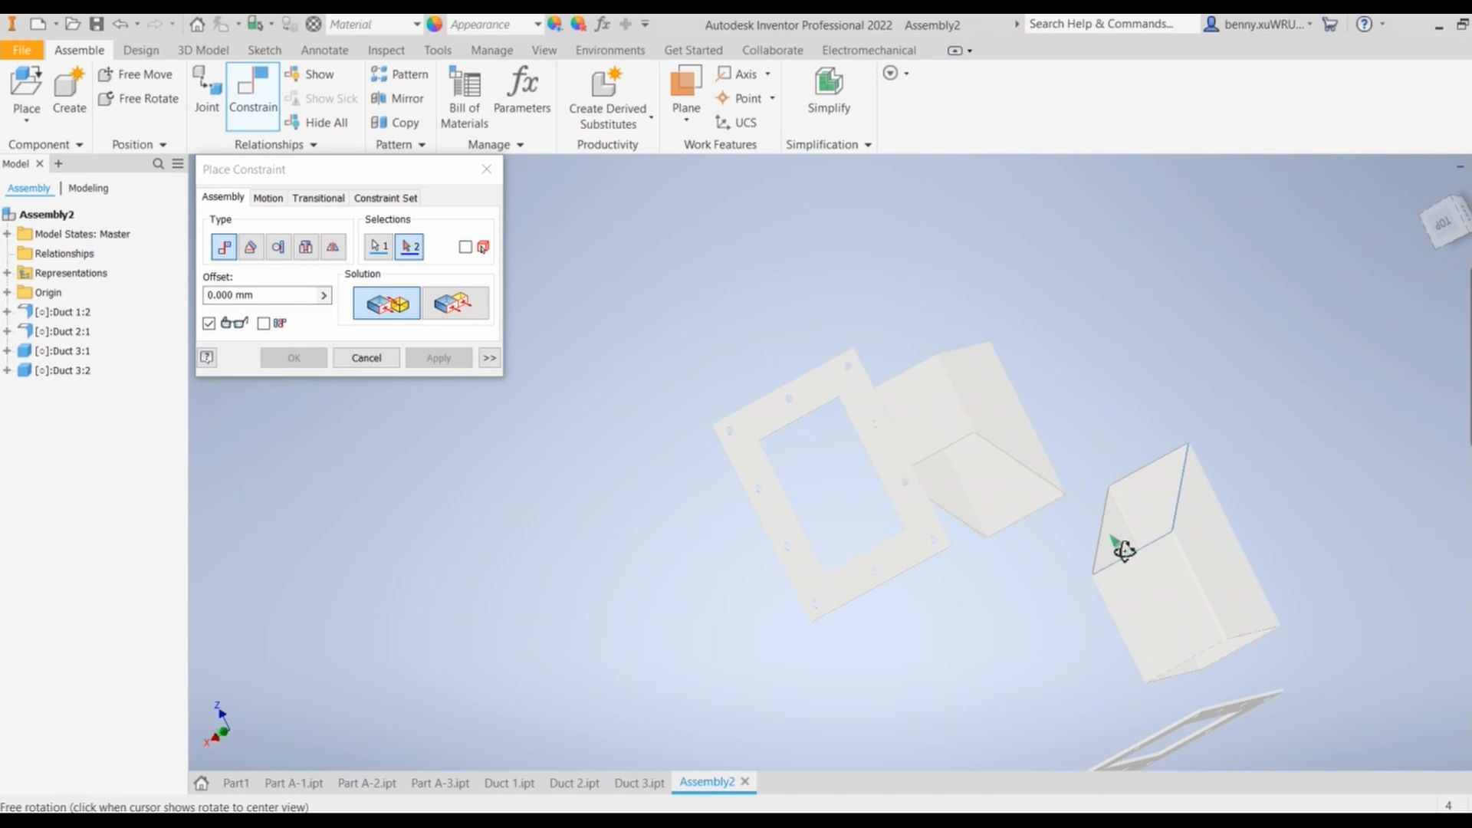
{"action": "scroll", "coordinate": [965, 484], "scroll_direction": "up", "scroll_amount": 4}
{"action": "scroll", "coordinate": [963, 483], "scroll_direction": "down", "scroll_amount": 6}
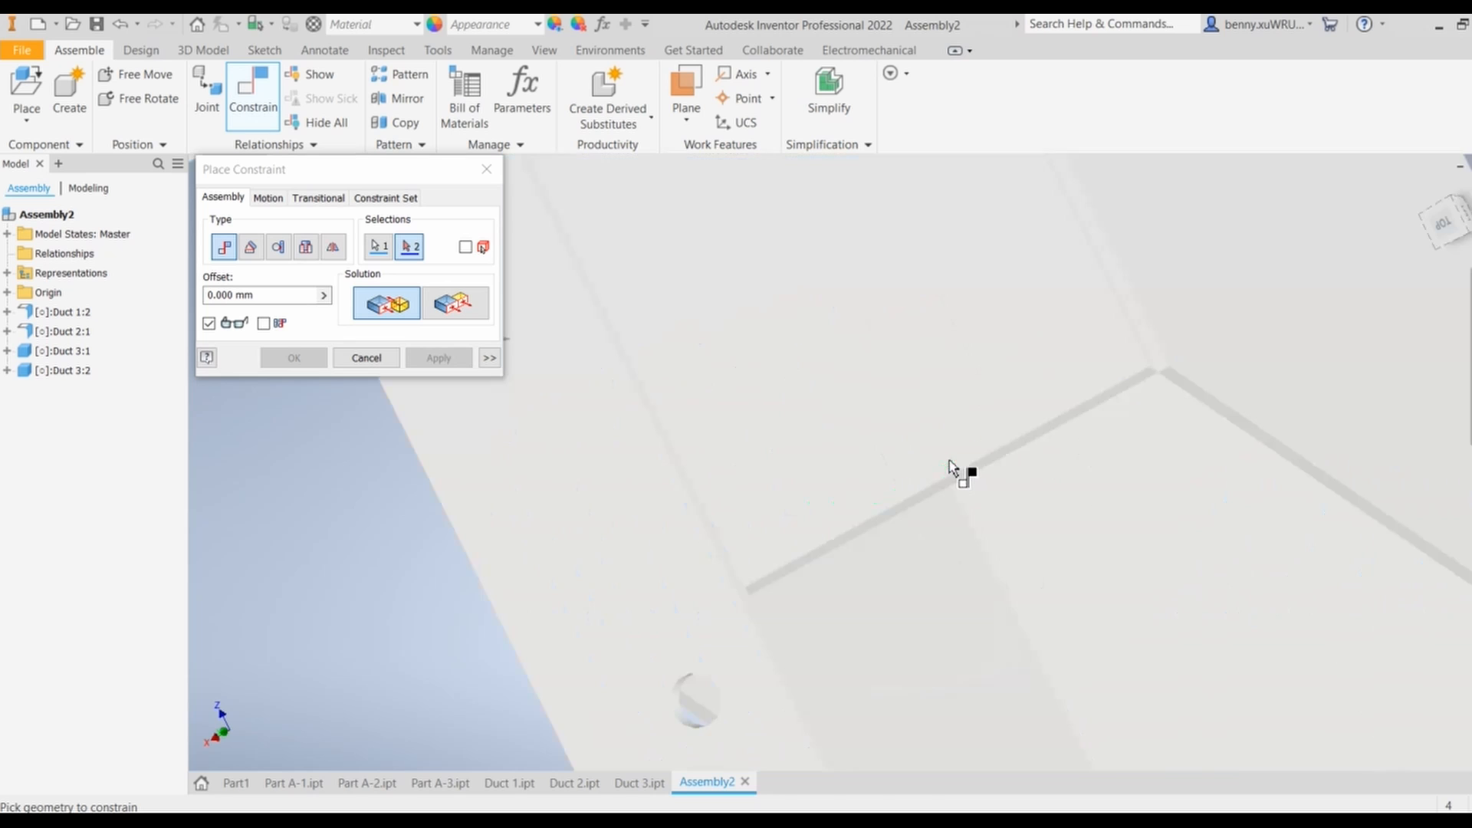
{"action": "scroll", "coordinate": [997, 469], "scroll_direction": "down", "scroll_amount": 2}
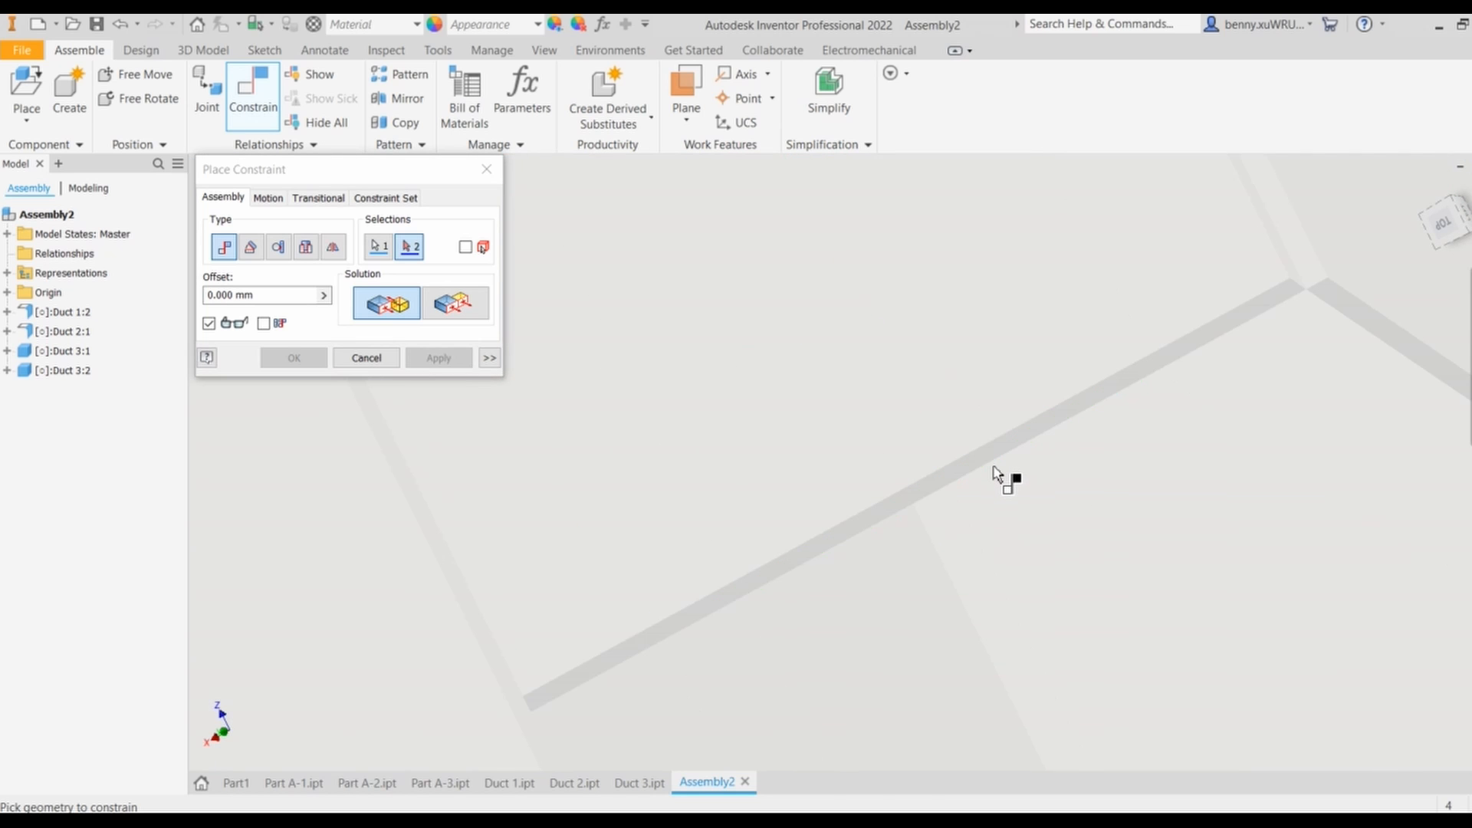
{"action": "left_click", "coordinate": [970, 466]}
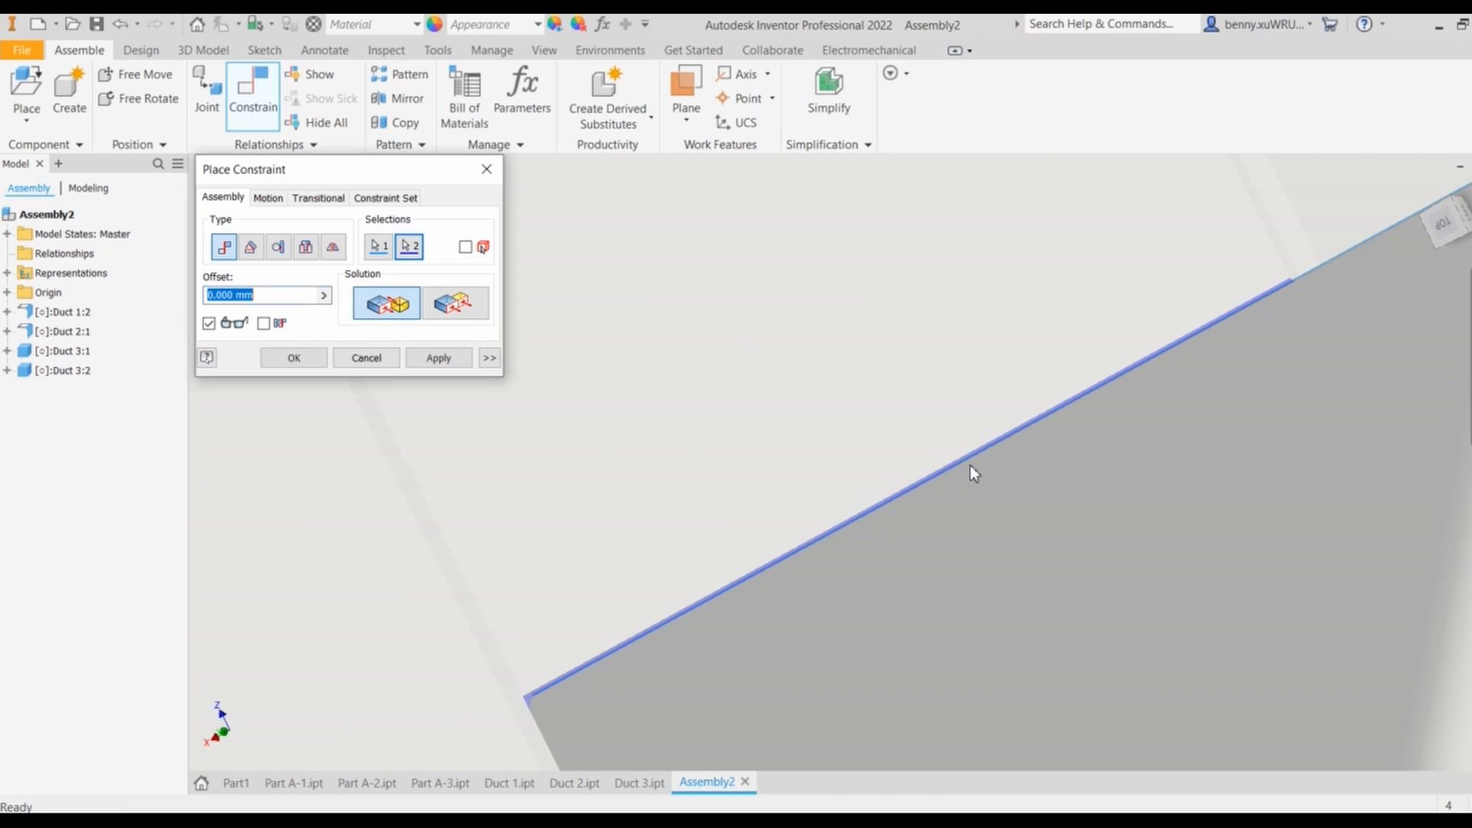
Inspect the joint between Duct 1 and Duct 2 and apply the rim mate with a 0 mm offset
{"action": "scroll", "coordinate": [1009, 558], "scroll_direction": "up", "scroll_amount": 8}
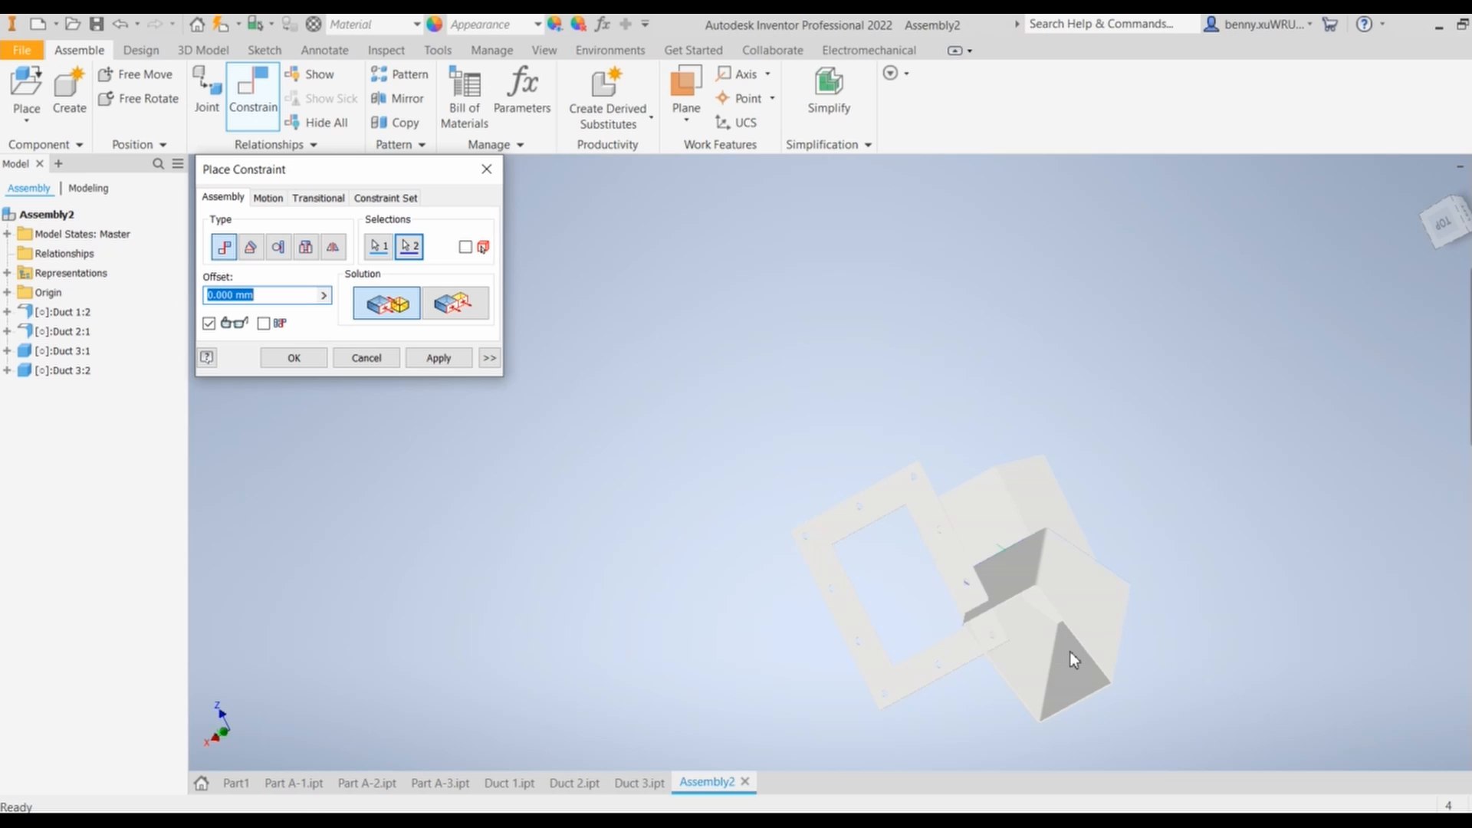
{"action": "middle_click_drag", "start_coordinate": [1070, 652], "coordinate": [726, 622], "text": "shift"}
{"action": "middle_click_drag", "start_coordinate": [910, 598], "coordinate": [991, 584], "text": "shift"}
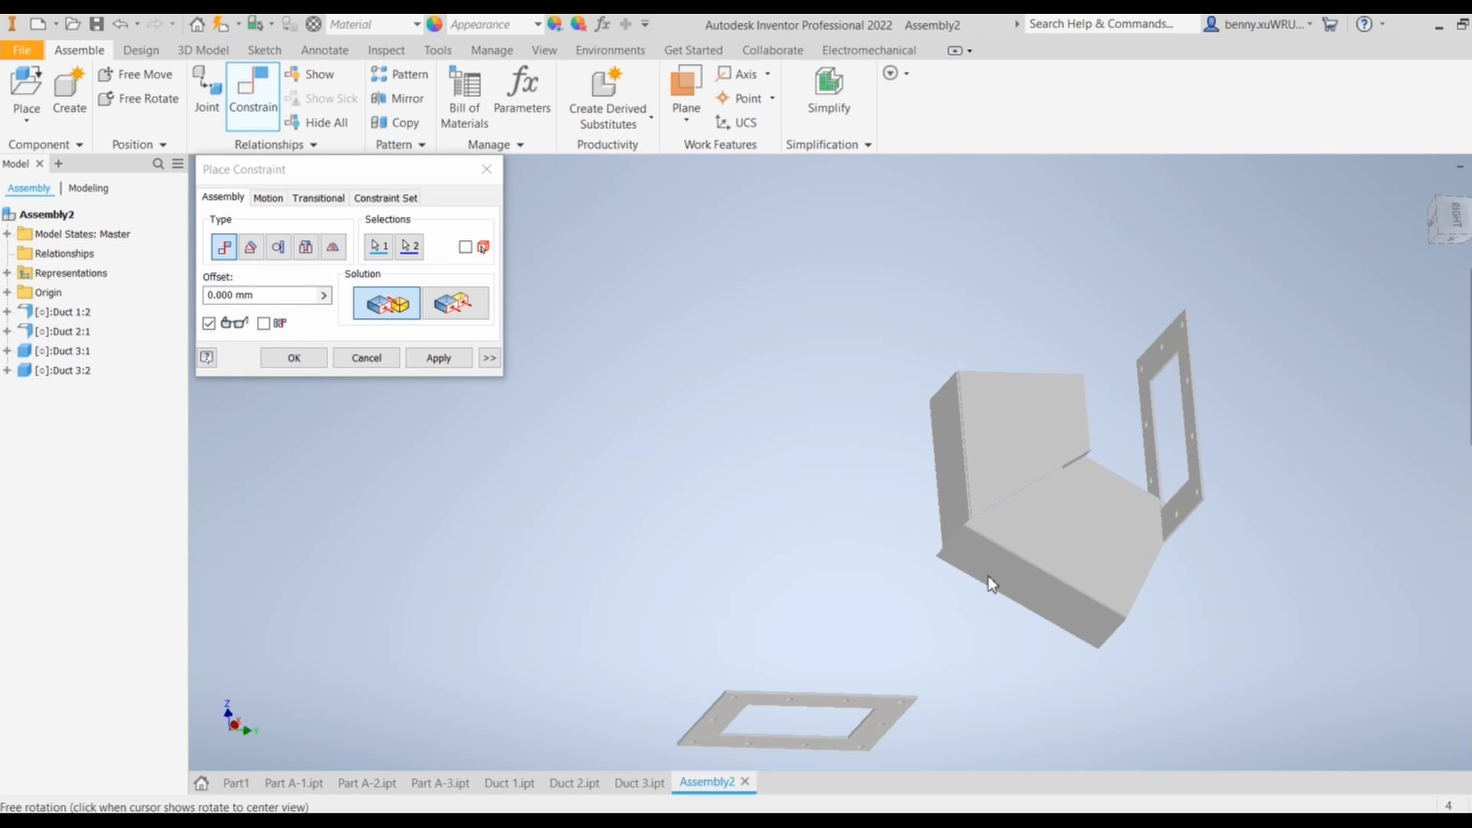
{"action": "left_click", "coordinate": [1457, 220]}
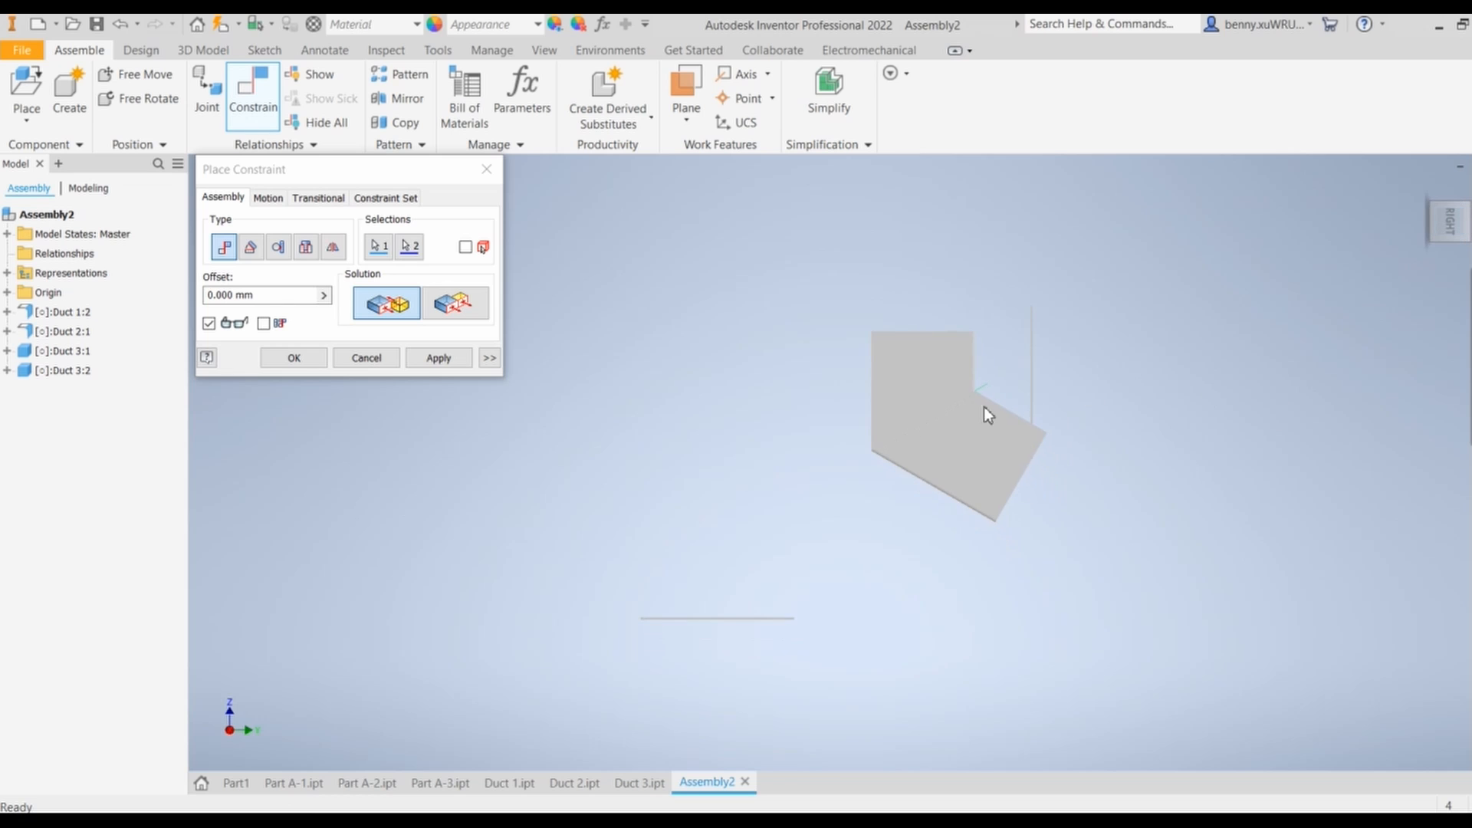
{"action": "scroll", "coordinate": [951, 404], "scroll_direction": "up", "scroll_amount": 5}
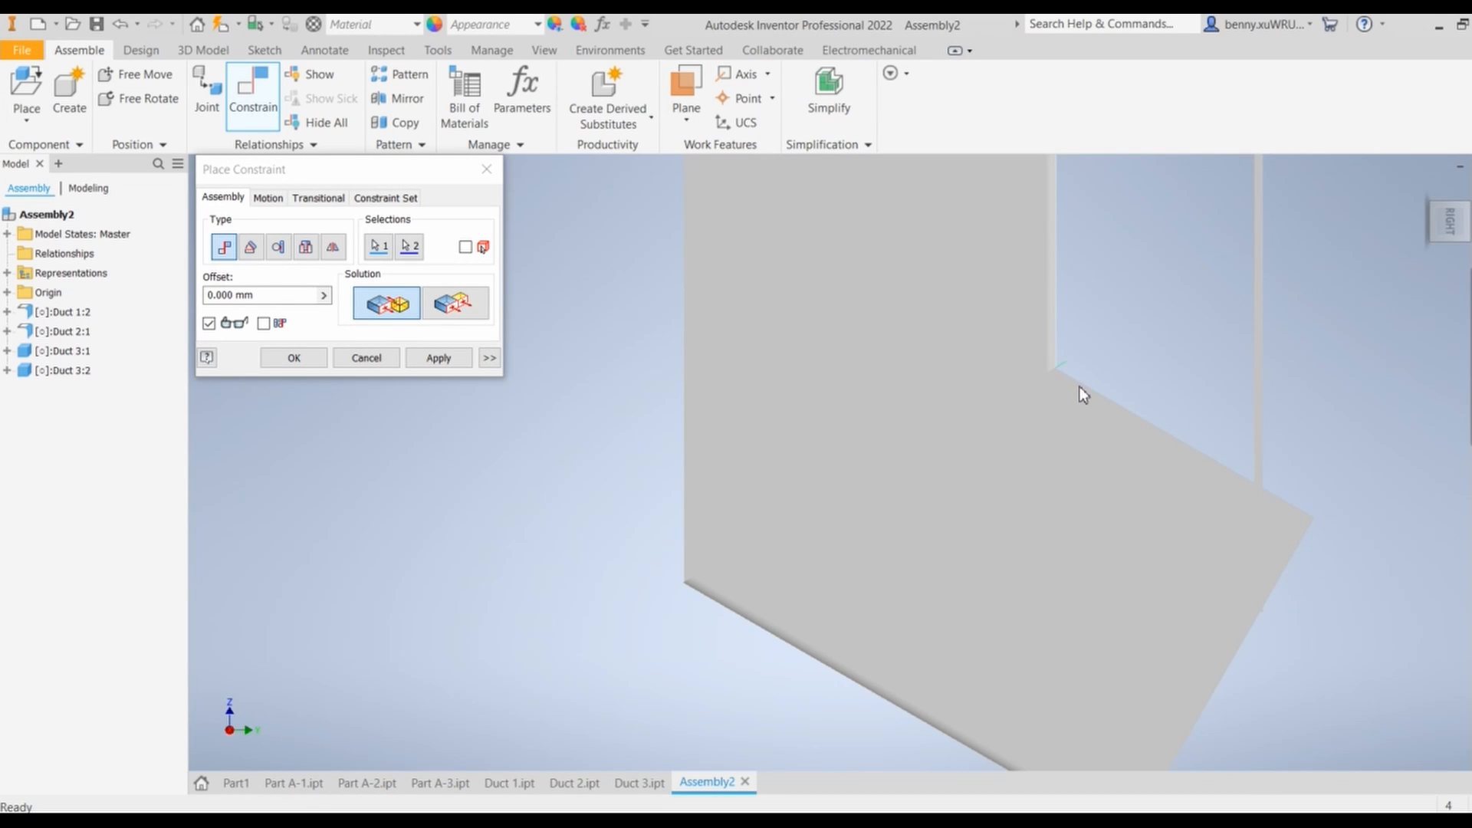
{"action": "scroll", "coordinate": [1077, 387], "scroll_direction": "up", "scroll_amount": 2}
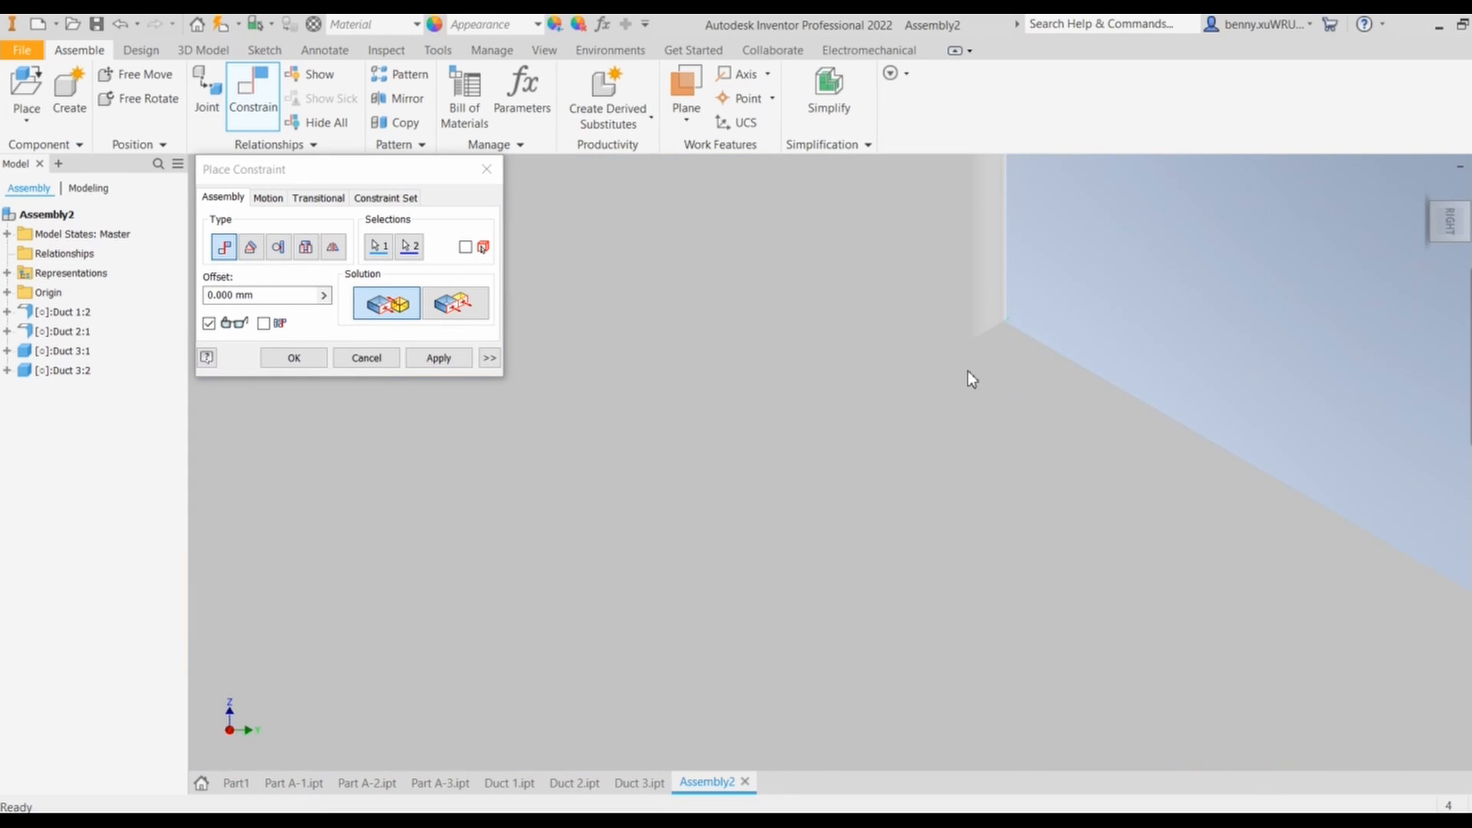
{"action": "scroll", "coordinate": [968, 370], "scroll_direction": "down", "scroll_amount": 5}
{"action": "middle_click_drag", "start_coordinate": [1087, 514], "coordinate": [999, 435], "text": "shift"}
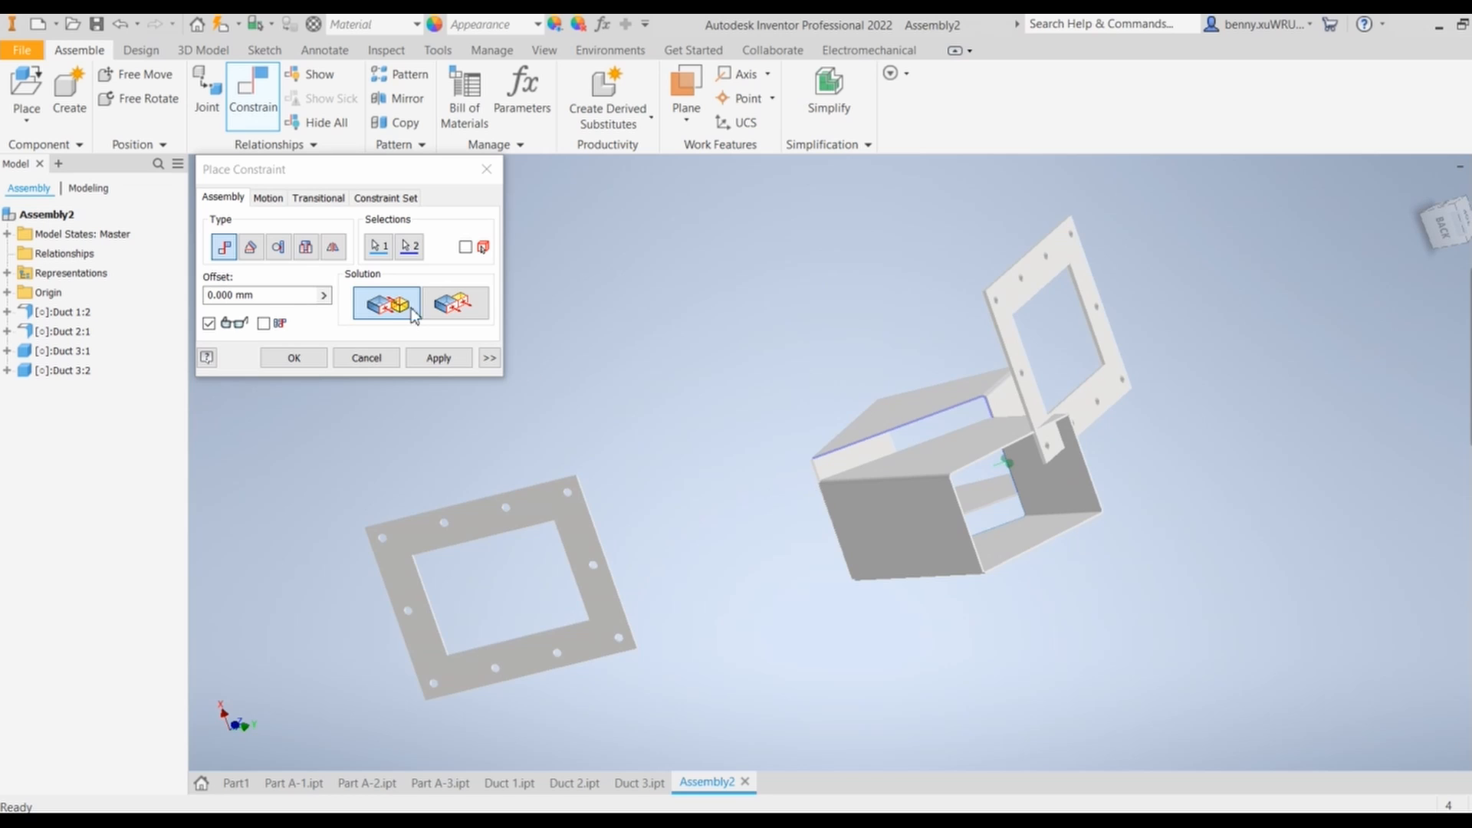
{"action": "left_click", "coordinate": [440, 360]}
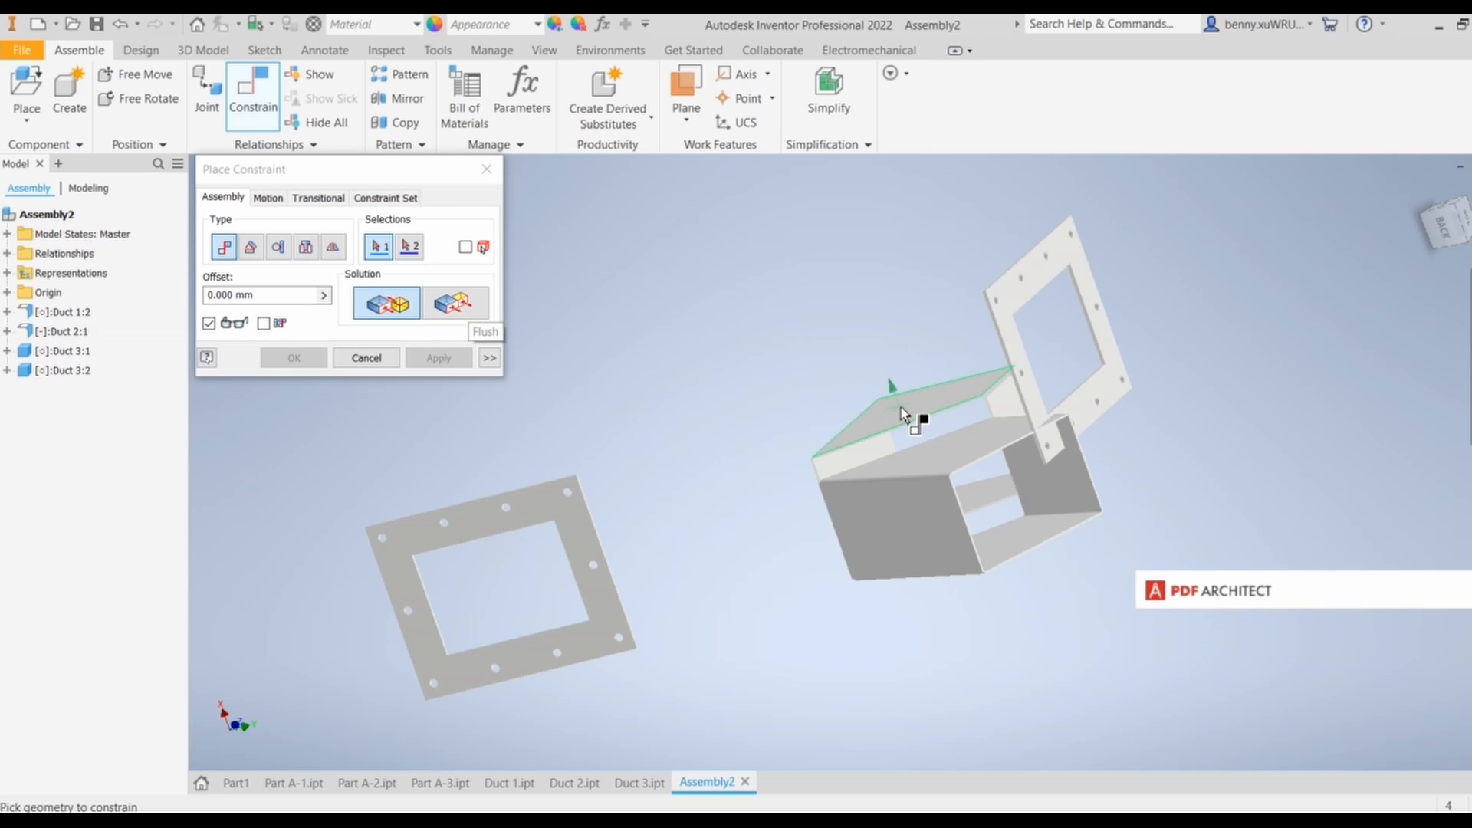
Constrain the matching flat side faces of Duct 1 and Duct 2 flush with a 0 mm offset
{"action": "left_click", "coordinate": [920, 419]}
{"action": "left_click", "coordinate": [963, 456]}
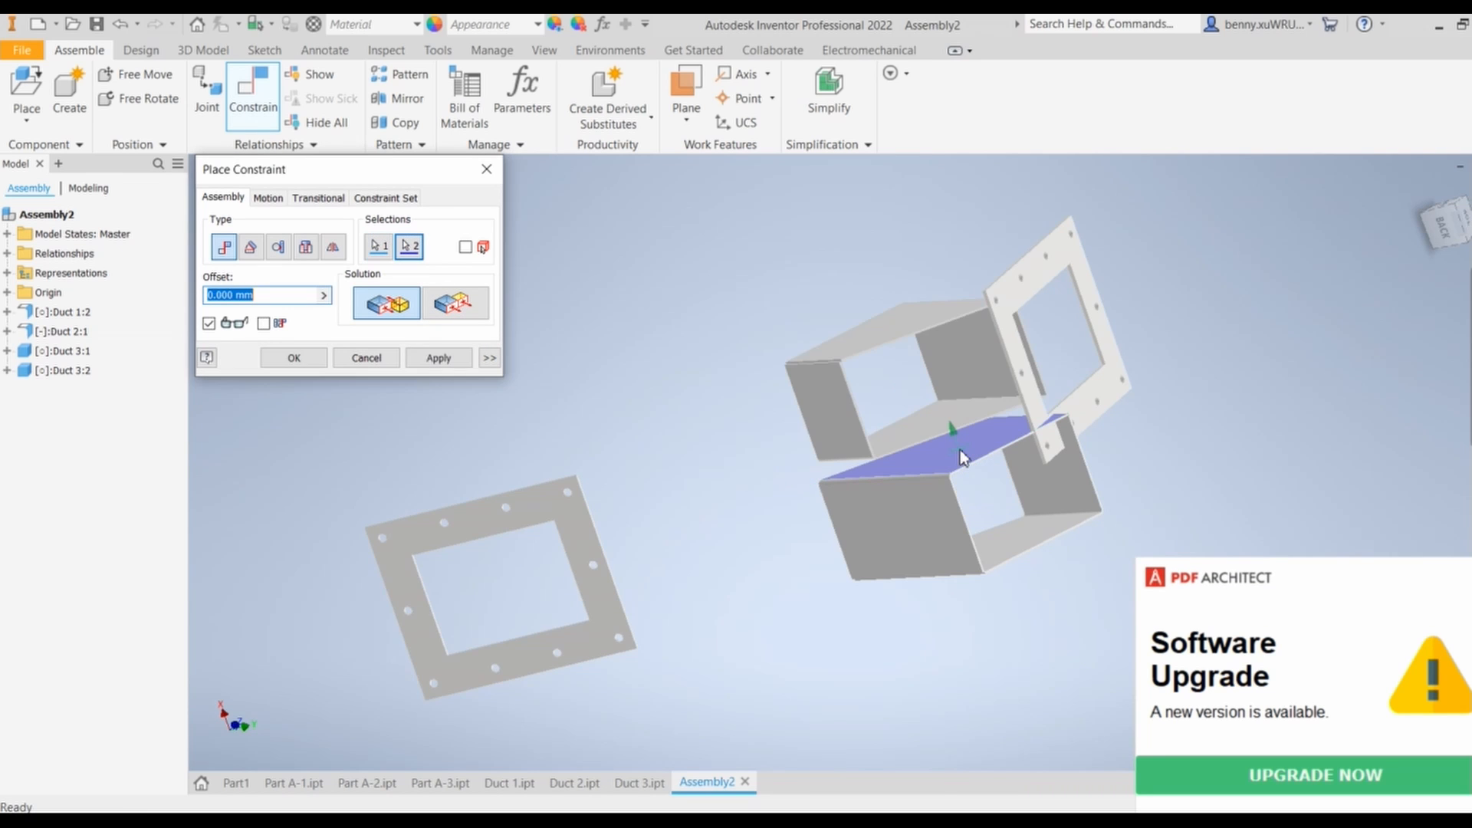
{"action": "left_click", "coordinate": [452, 305]}
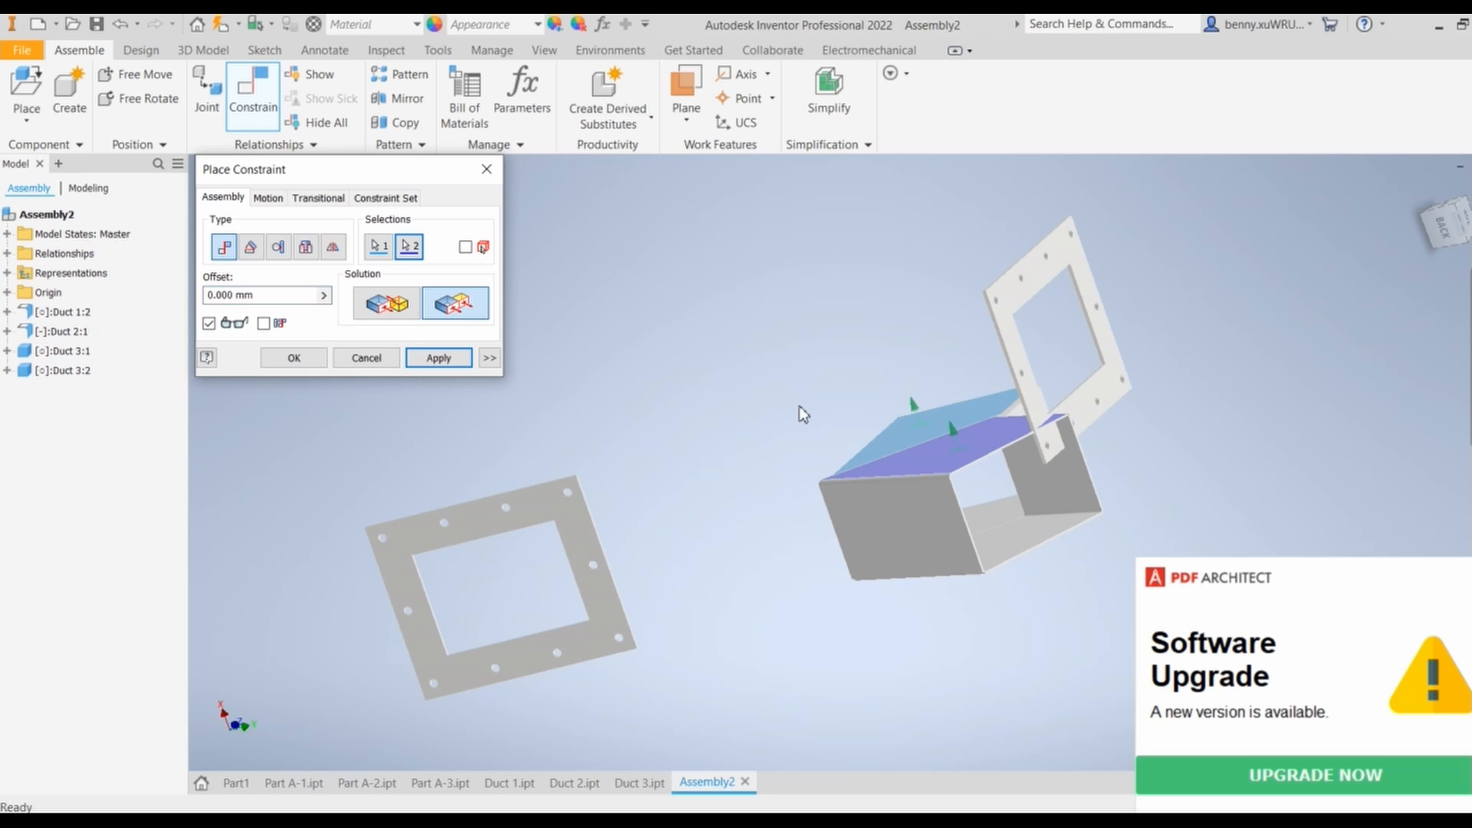
{"action": "middle_click_drag", "start_coordinate": [953, 616], "coordinate": [697, 517], "text": "shift"}
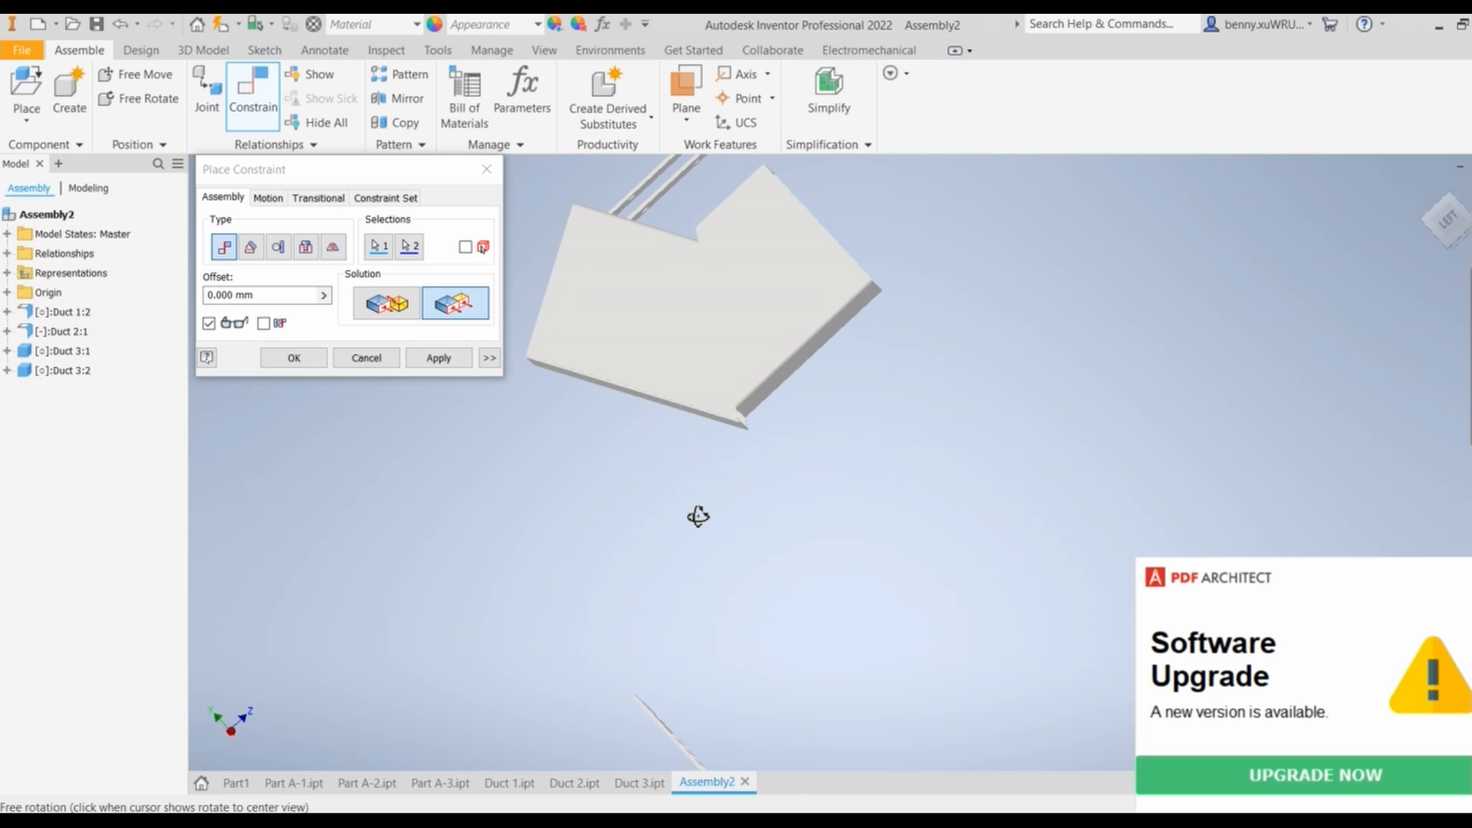
{"action": "middle_click_drag", "start_coordinate": [795, 516], "coordinate": [798, 524], "text": "shift"}
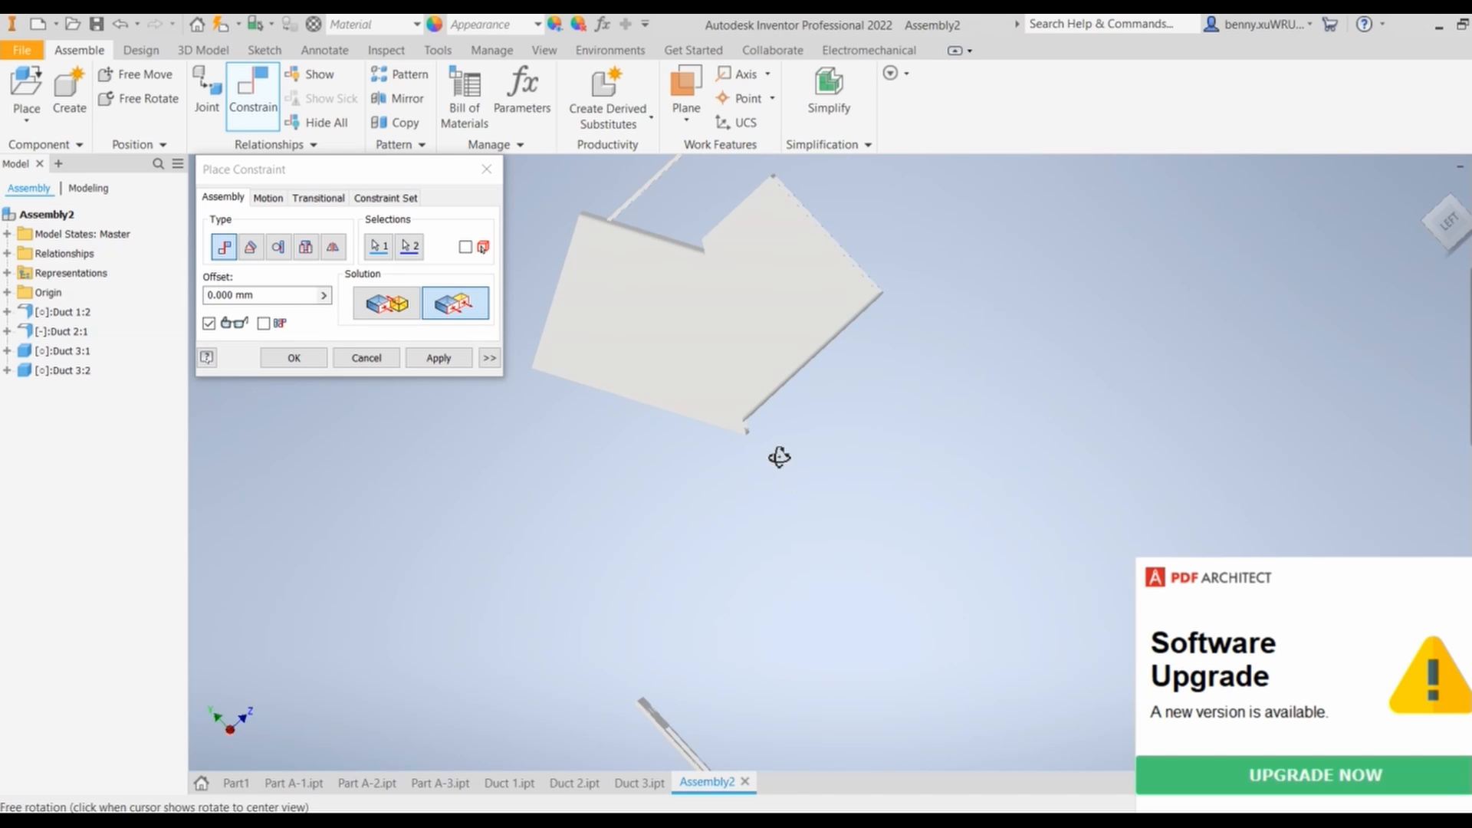
{"action": "mouse_move", "coordinate": [779, 456]}
{"action": "middle_mouse_down", "text": "shift"}
{"action": "mouse_move", "coordinate": [795, 483]}
{"action": "mouse_move", "coordinate": [785, 450]}
{"action": "middle_mouse_up", "text": "shift"}
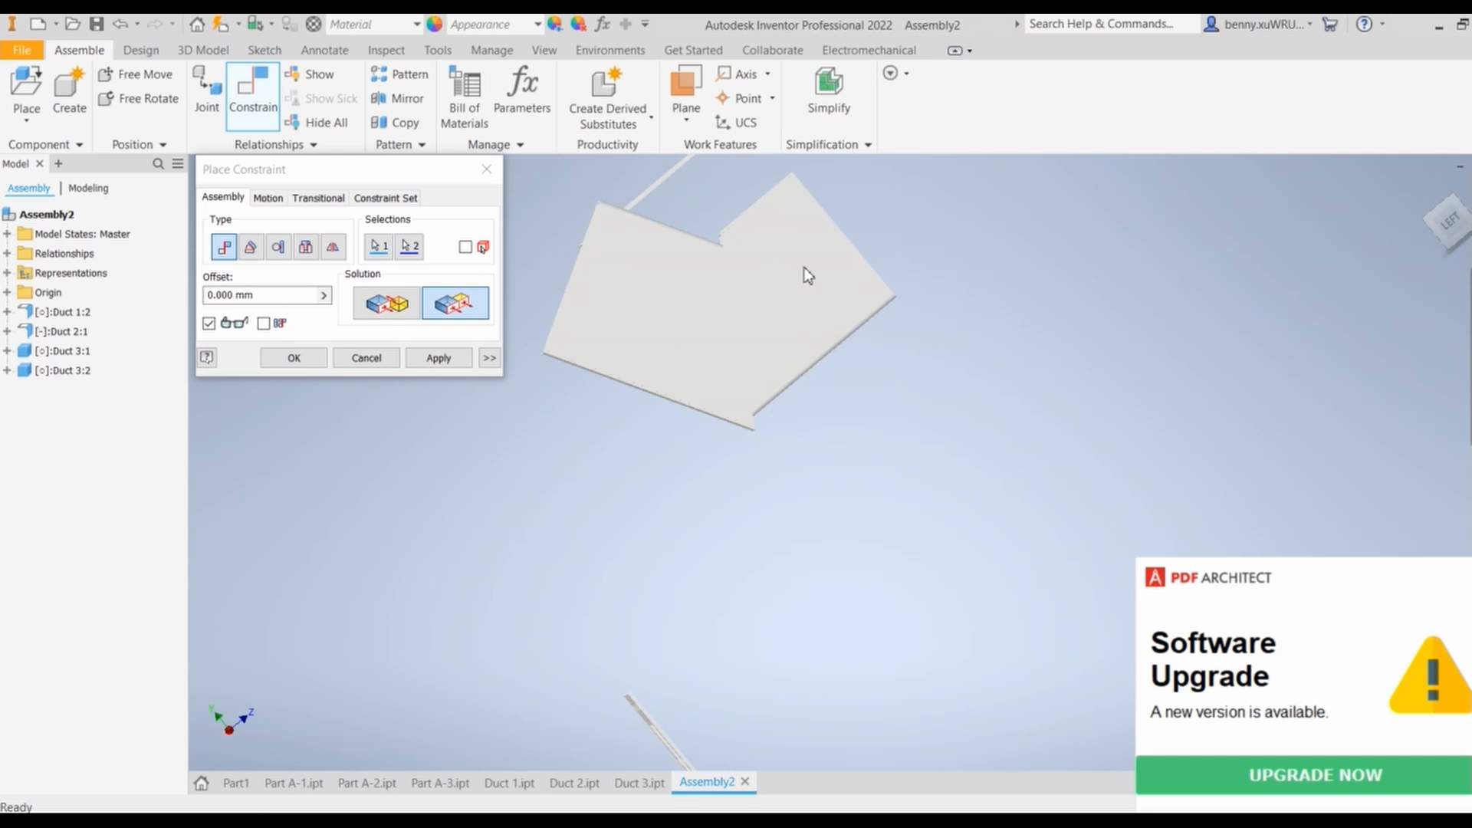
{"action": "scroll", "coordinate": [782, 360], "scroll_direction": "down", "scroll_amount": 3}
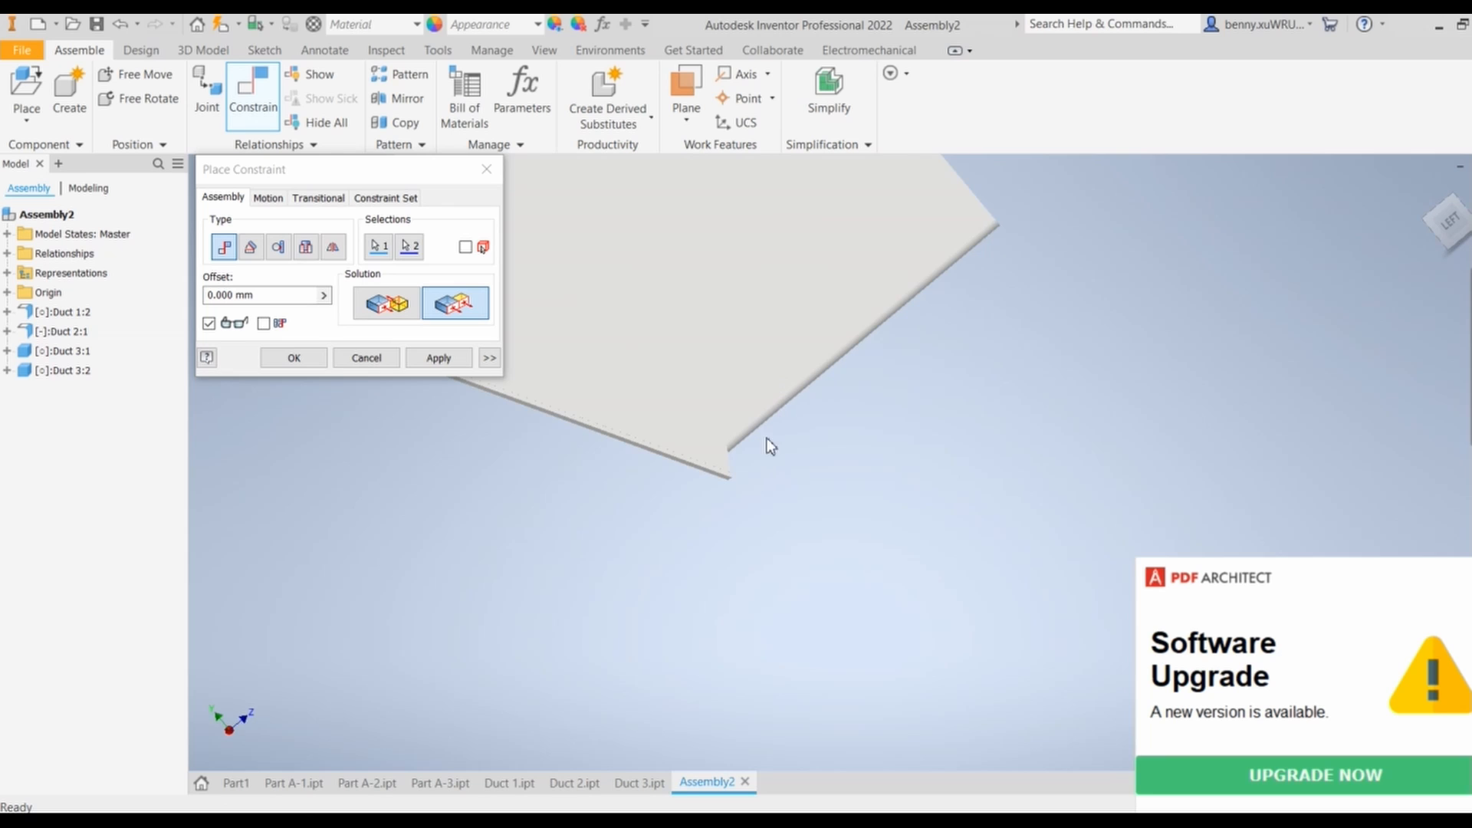
{"action": "middle_click_drag", "start_coordinate": [766, 439], "coordinate": [750, 485], "text": "shift"}
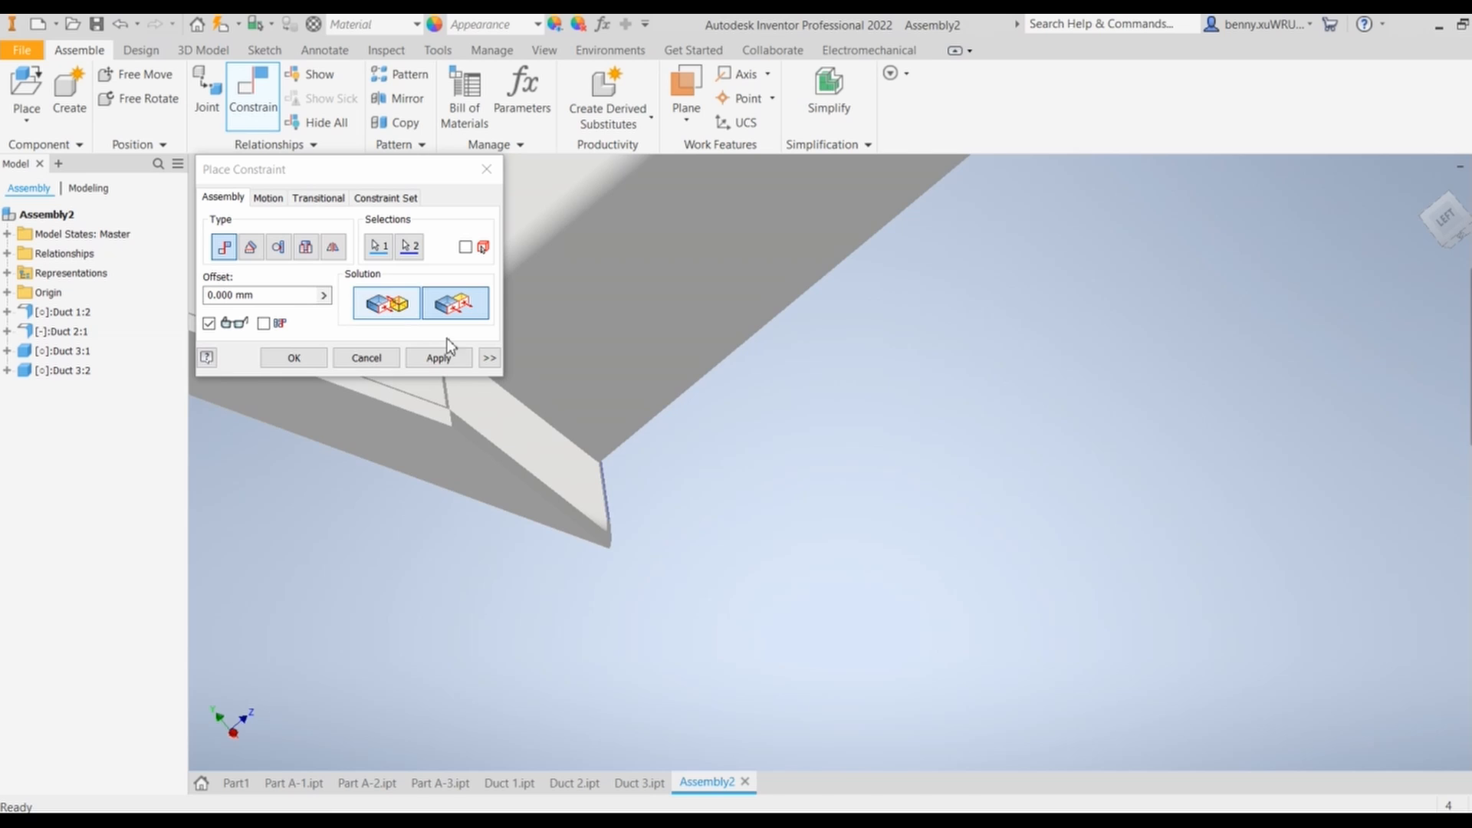
{"action": "left_click", "coordinate": [445, 359]}
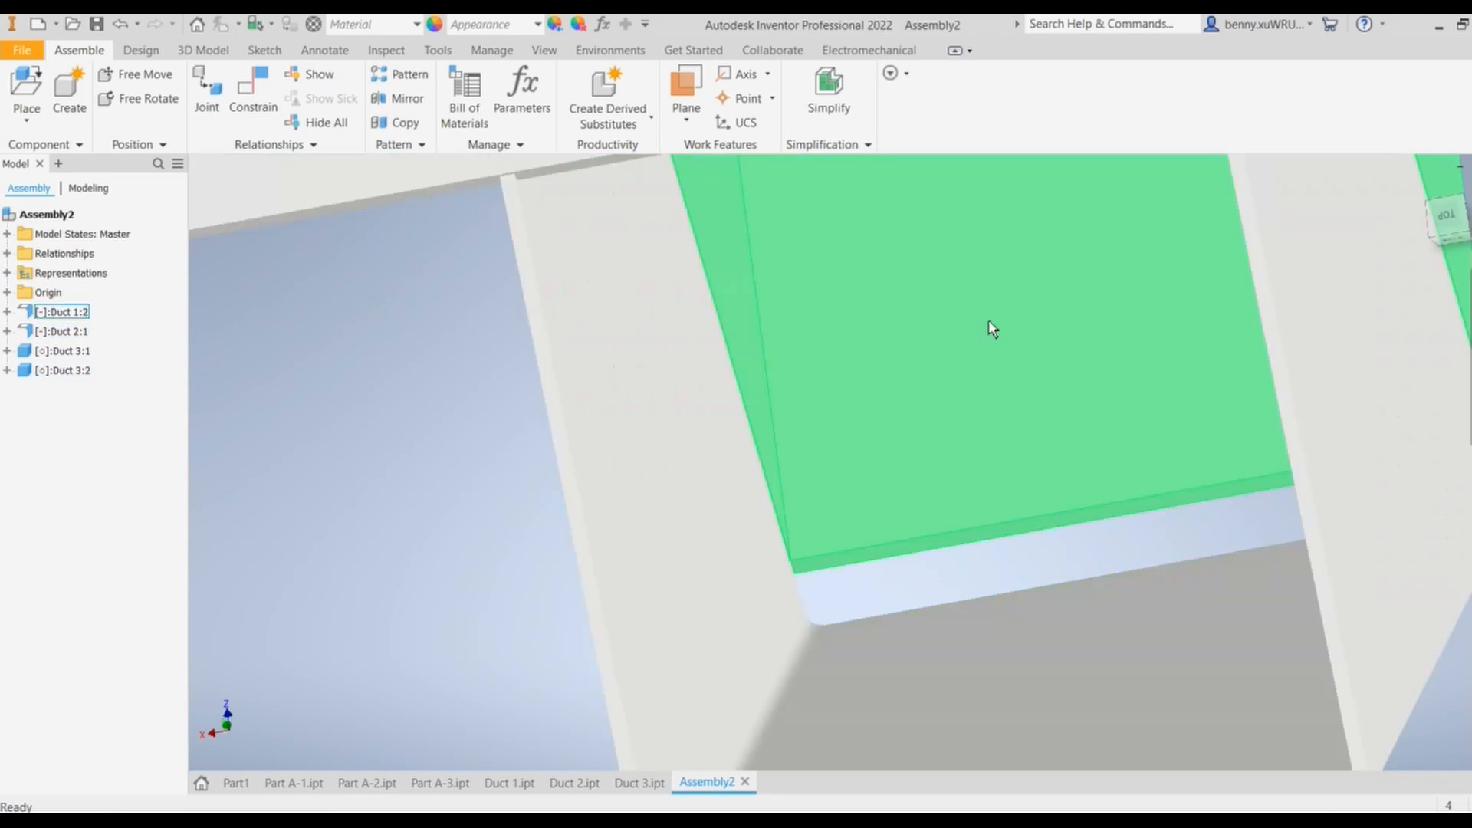
Mate the matching edges of Duct 1 and Duct 2 at their slanted joint with a 0 mm offset
{"action": "scroll", "coordinate": [1009, 400], "scroll_direction": "down", "scroll_amount": 5}
{"action": "scroll", "coordinate": [1010, 400], "scroll_direction": "up", "scroll_amount": 2}
{"action": "scroll", "coordinate": [1013, 407], "scroll_direction": "up", "scroll_amount": 2}
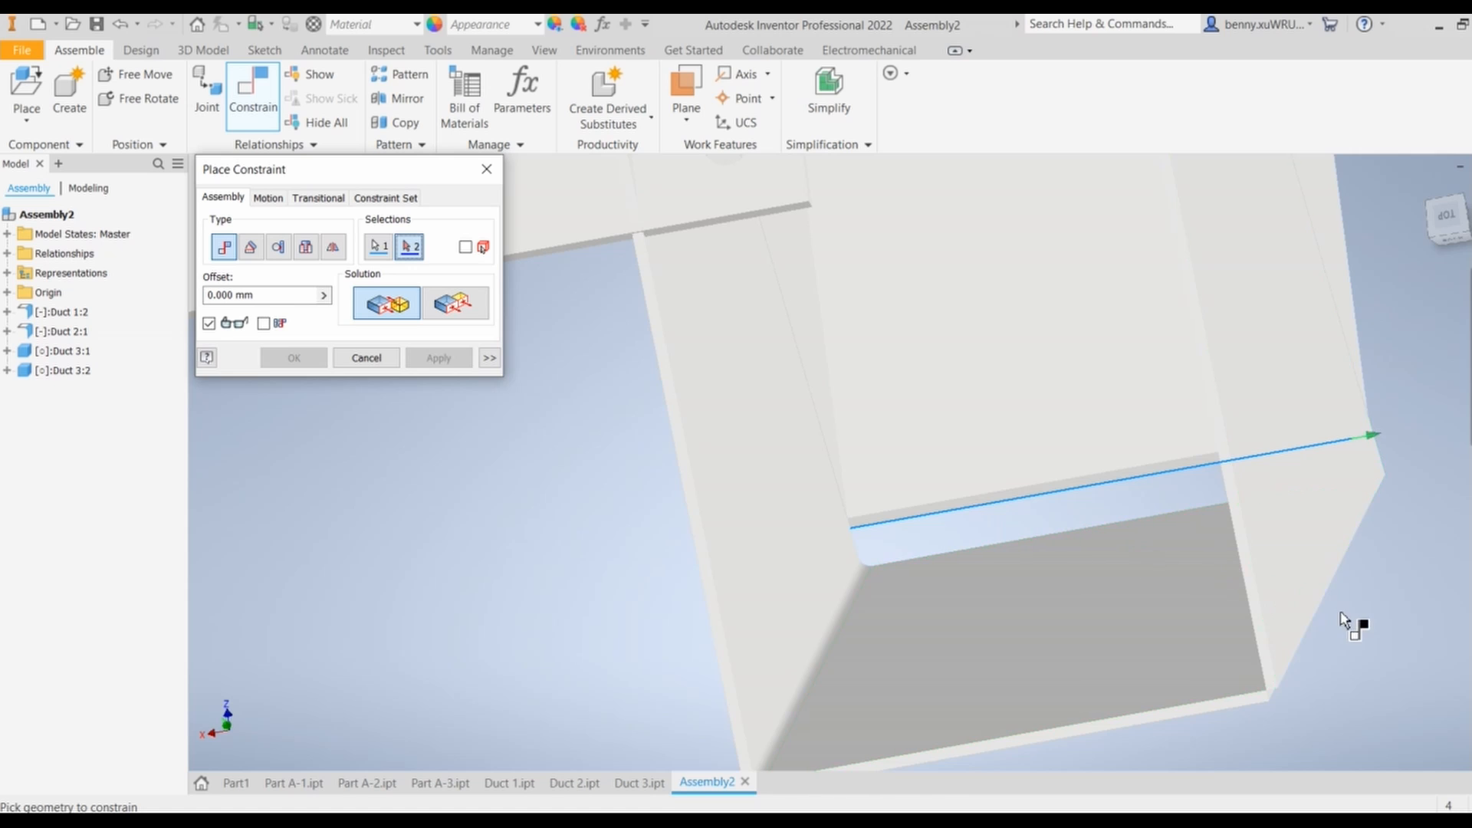
{"action": "middle_click_drag", "start_coordinate": [1347, 624], "coordinate": [968, 560], "text": "shift"}
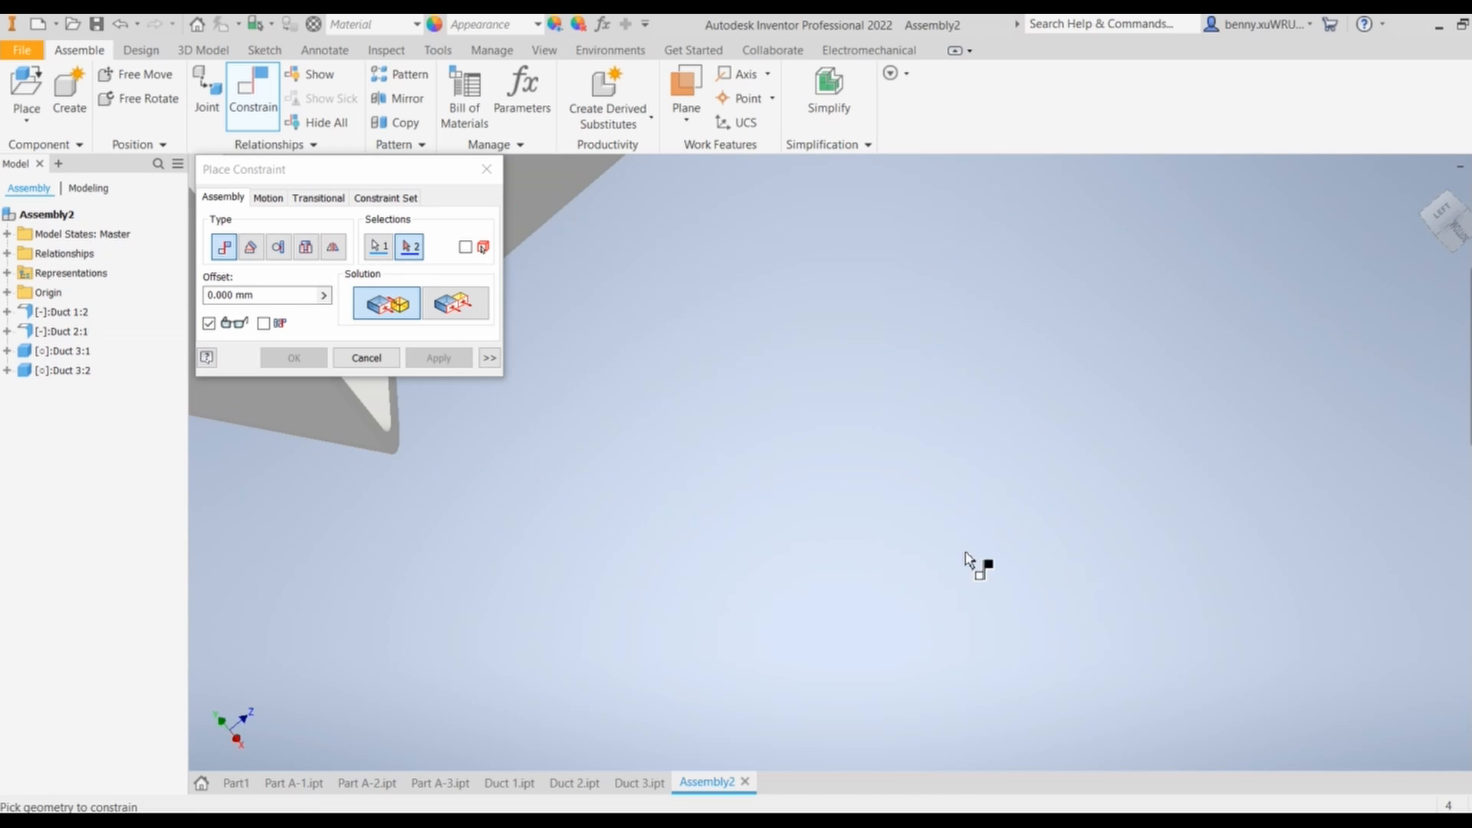
{"action": "left_click", "coordinate": [368, 425]}
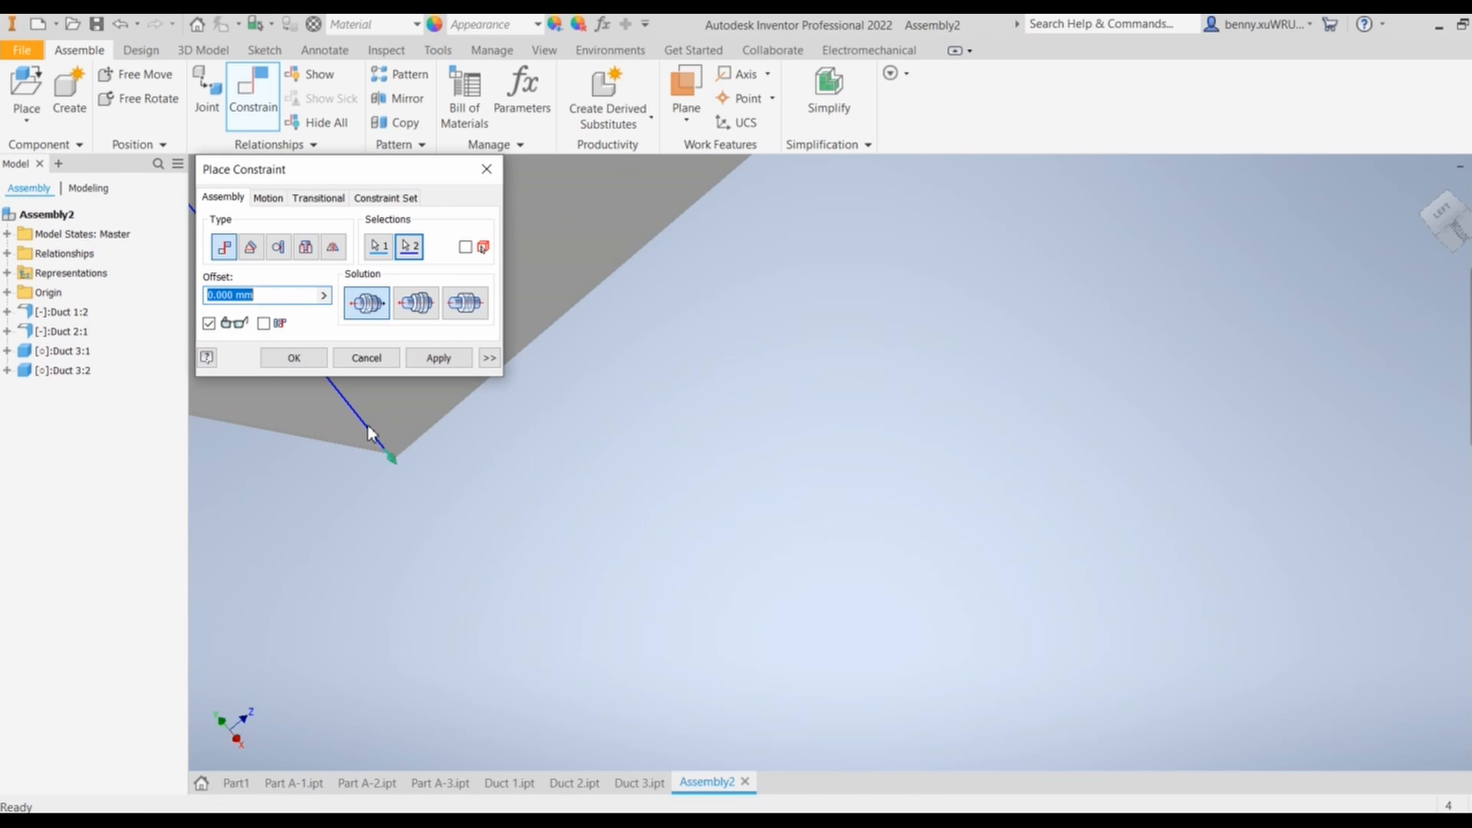
{"action": "scroll", "coordinate": [503, 385], "scroll_direction": "up", "scroll_amount": 3}
{"action": "middle_click_drag", "start_coordinate": [506, 387], "coordinate": [752, 483]}
{"action": "left_click", "coordinate": [451, 365]}
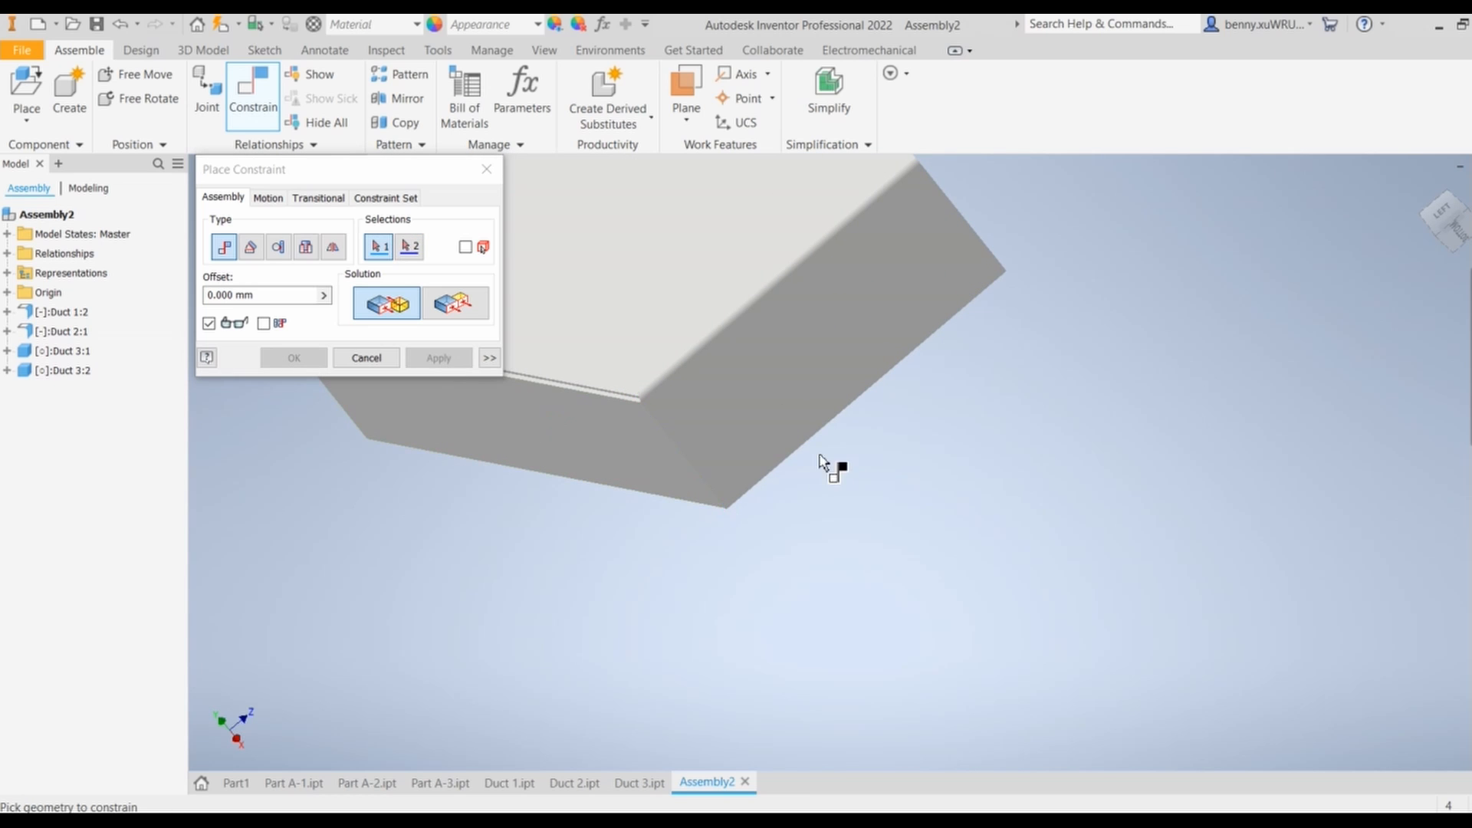
Examine the joined ducts from several sides and how the nearby Duct 3 flange sits against Duct 1's open end
{"action": "middle_click_drag", "start_coordinate": [793, 328], "coordinate": [874, 411], "text": "shift"}
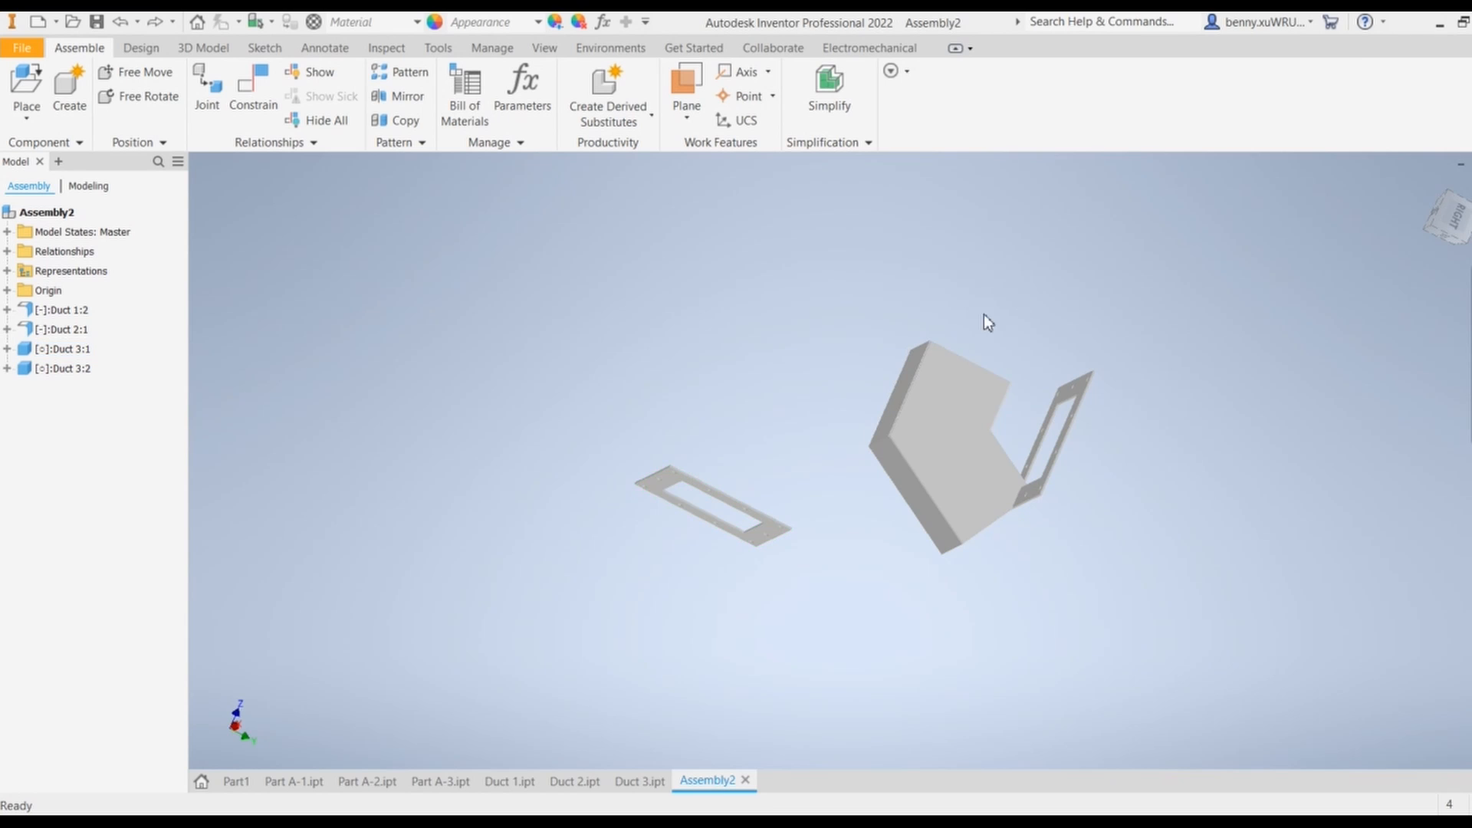
{"action": "scroll", "coordinate": [1057, 460], "scroll_direction": "down", "scroll_amount": 3}
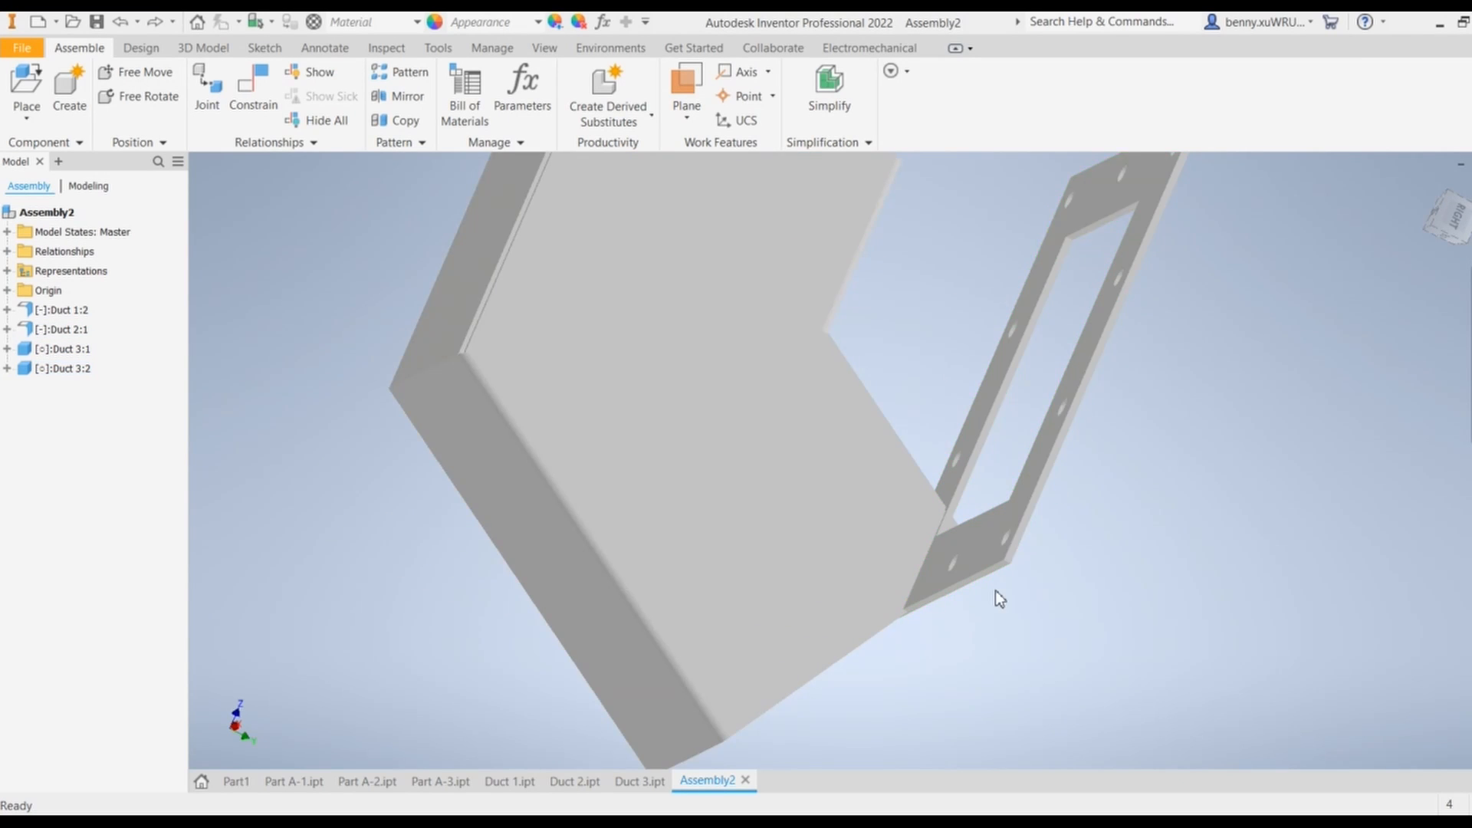
{"action": "scroll", "coordinate": [995, 597], "scroll_direction": "down", "scroll_amount": 2}
{"action": "middle_click_drag", "start_coordinate": [853, 689], "coordinate": [826, 616], "text": "shift"}
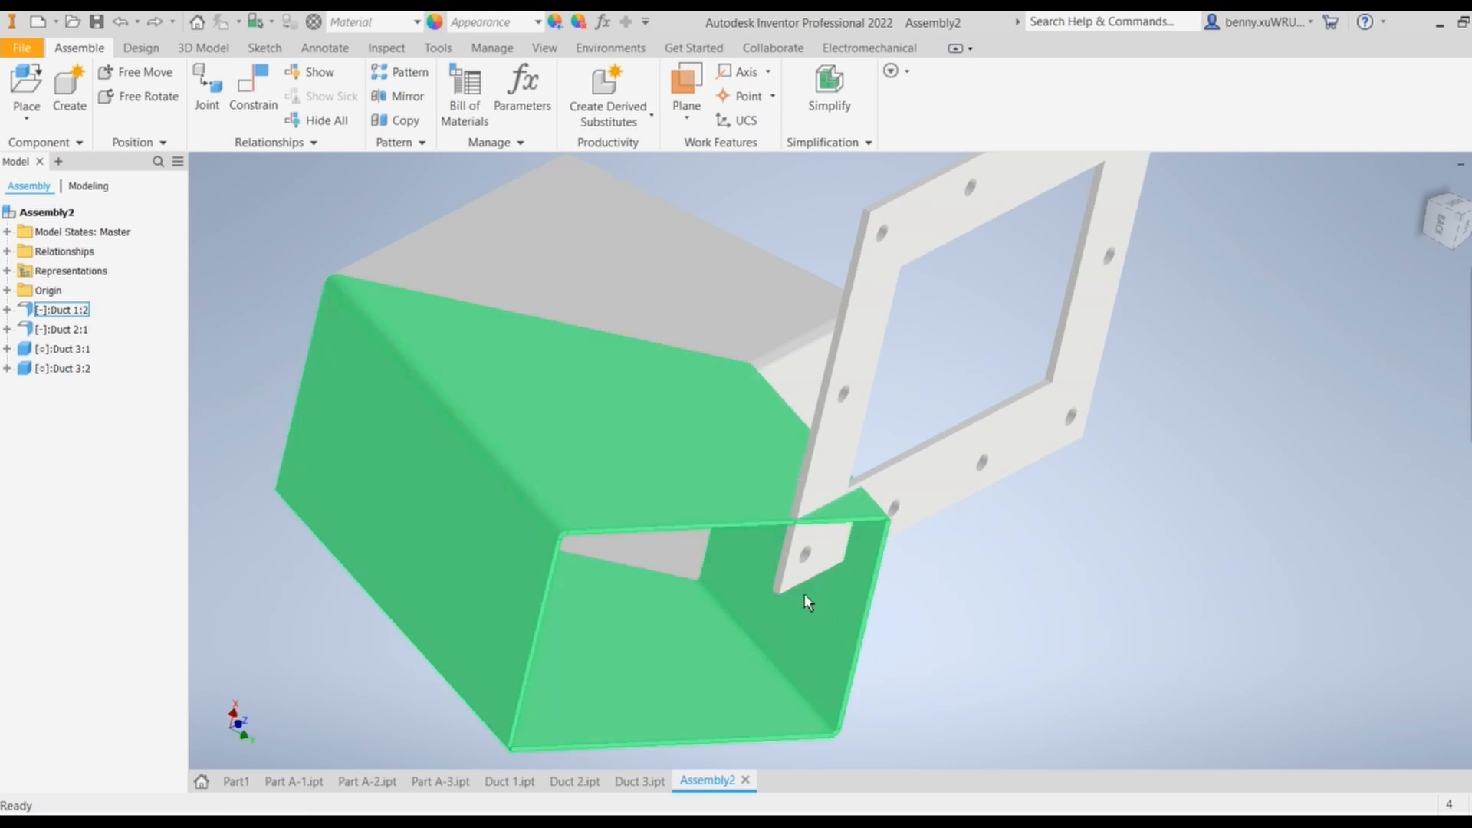
{"action": "scroll", "coordinate": [660, 536], "scroll_direction": "down", "scroll_amount": 4}
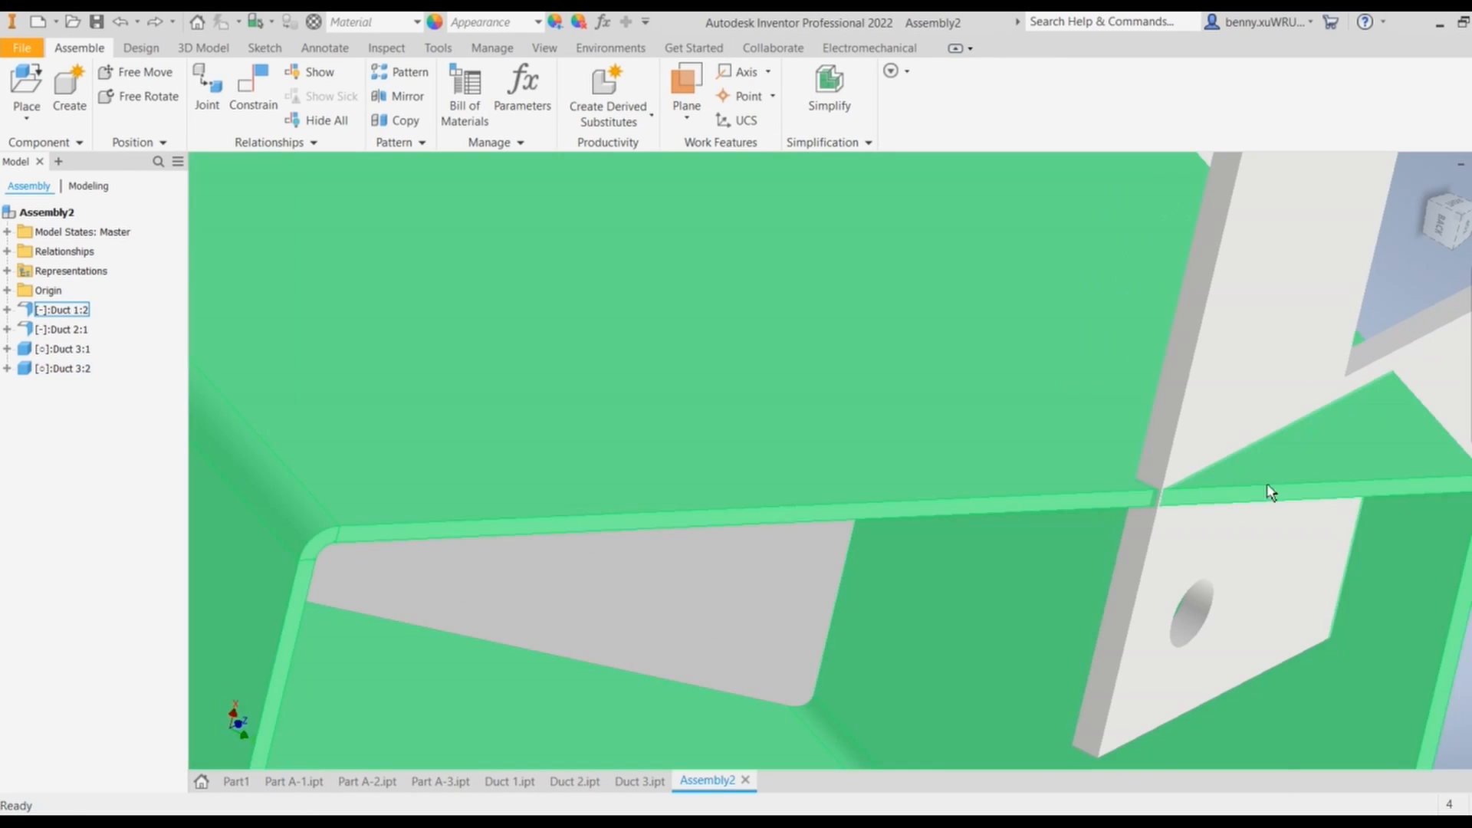
{"action": "middle_click_drag", "start_coordinate": [1269, 493], "coordinate": [1424, 496], "text": "shift"}
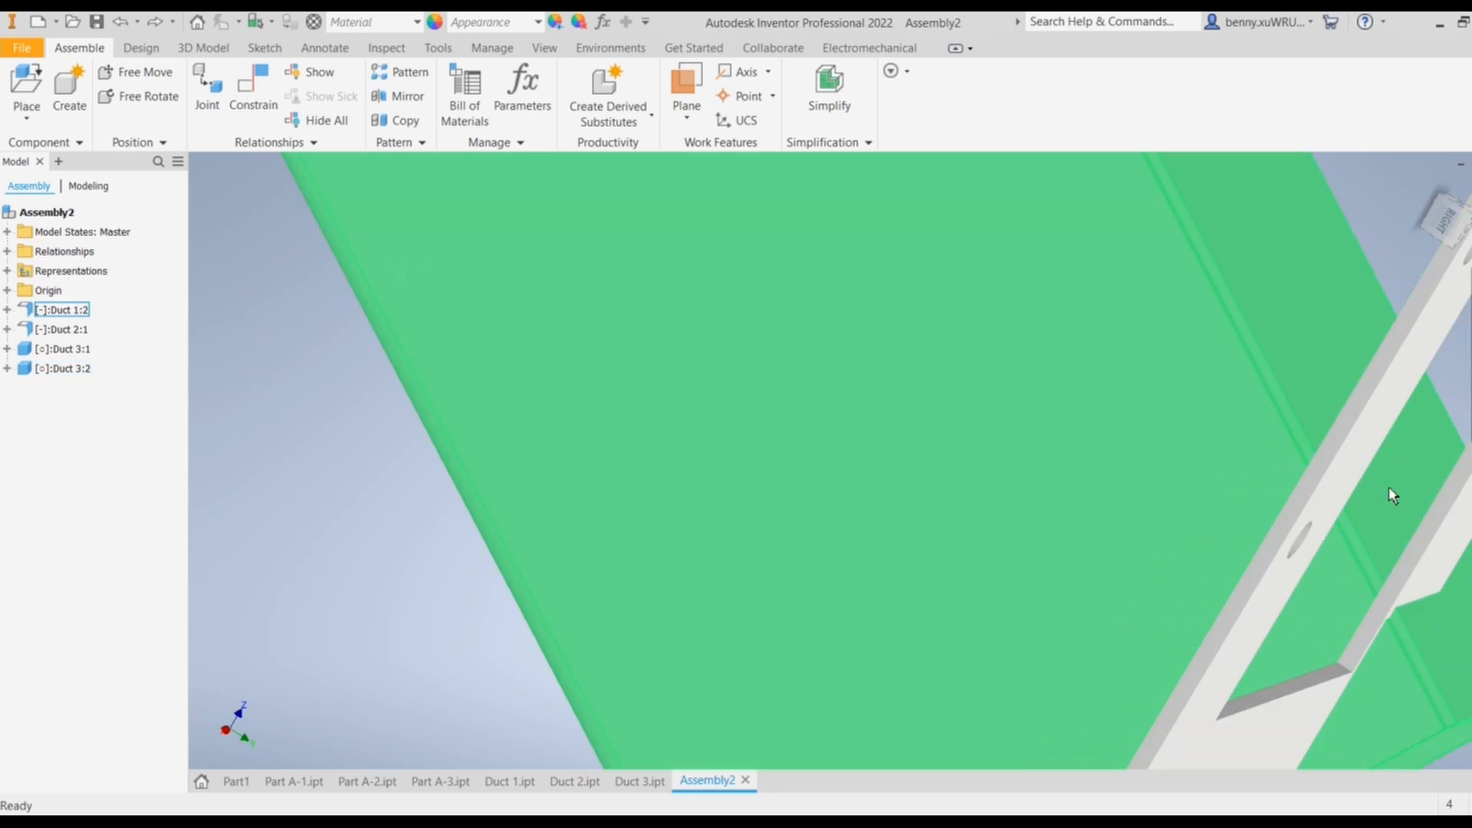
{"action": "scroll", "coordinate": [1391, 536], "scroll_direction": "up", "scroll_amount": 5}
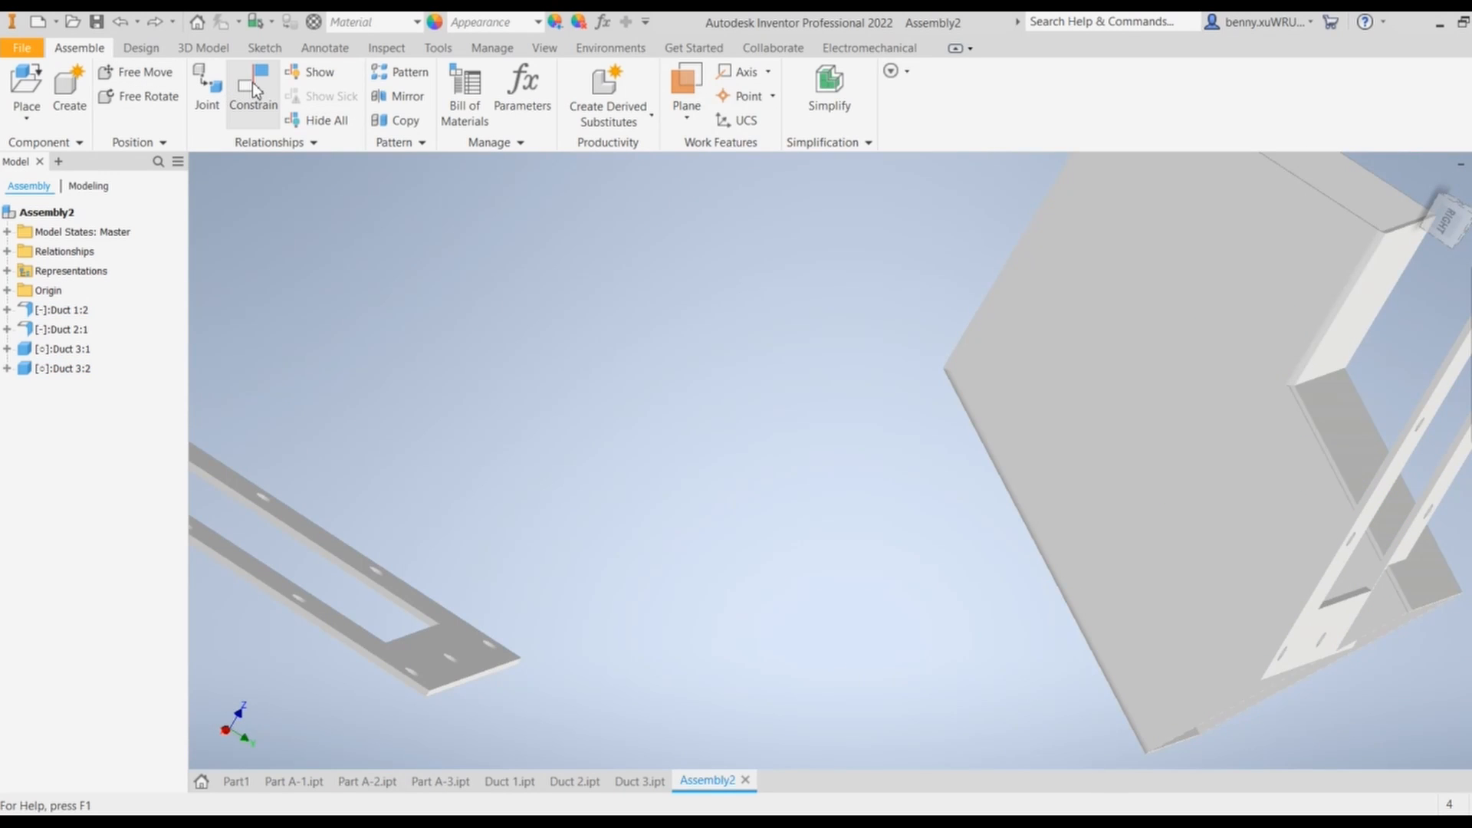
Mate the long edge of Duct 1's open end to the long inner edge of the nearby Duct 3 flange, with 0 mm offset
{"action": "middle_click_drag", "start_coordinate": [1308, 743], "coordinate": [1254, 690], "text": "shift"}
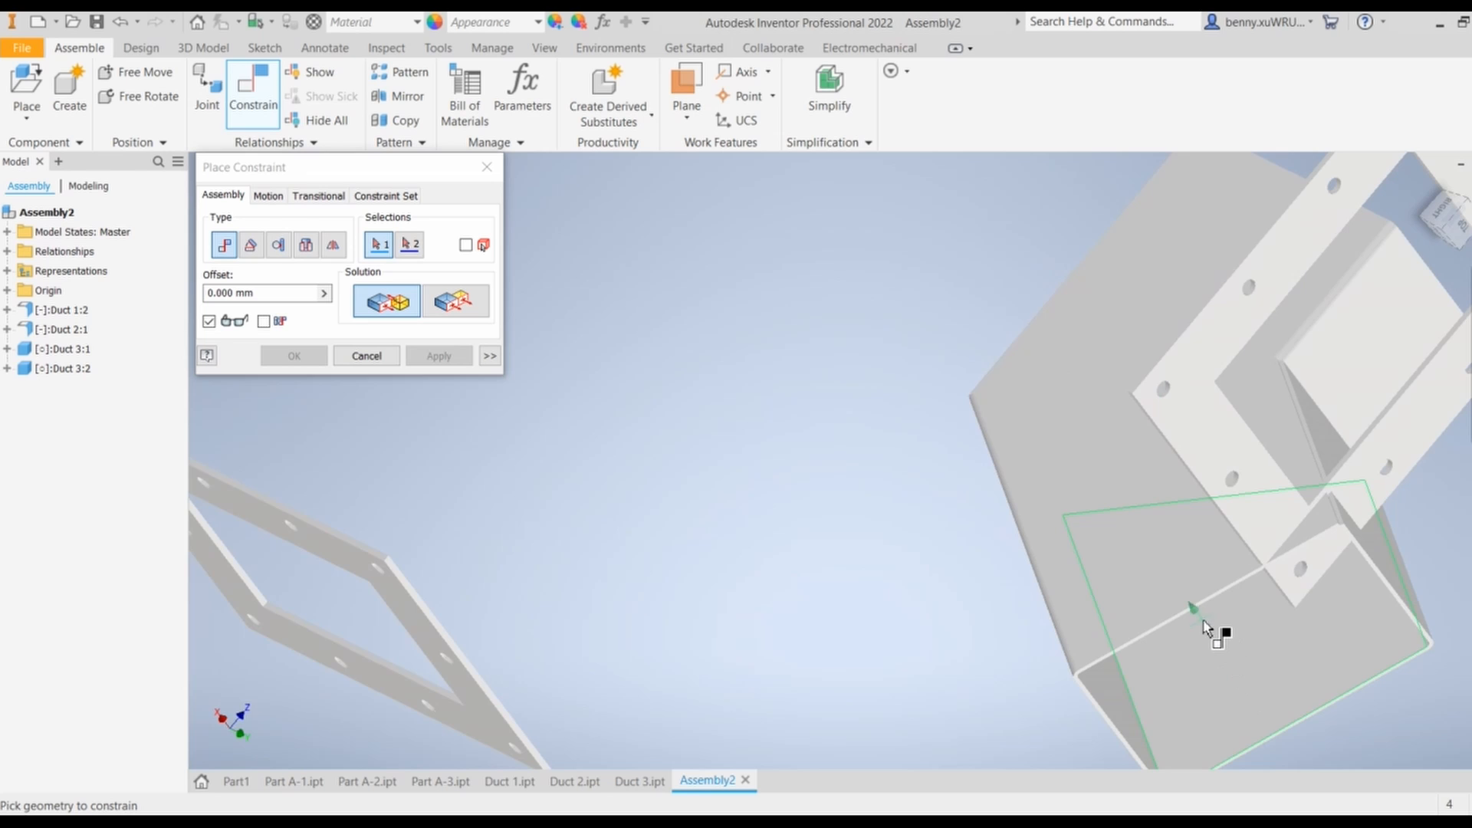
{"action": "scroll", "coordinate": [1208, 620], "scroll_direction": "down", "scroll_amount": 3}
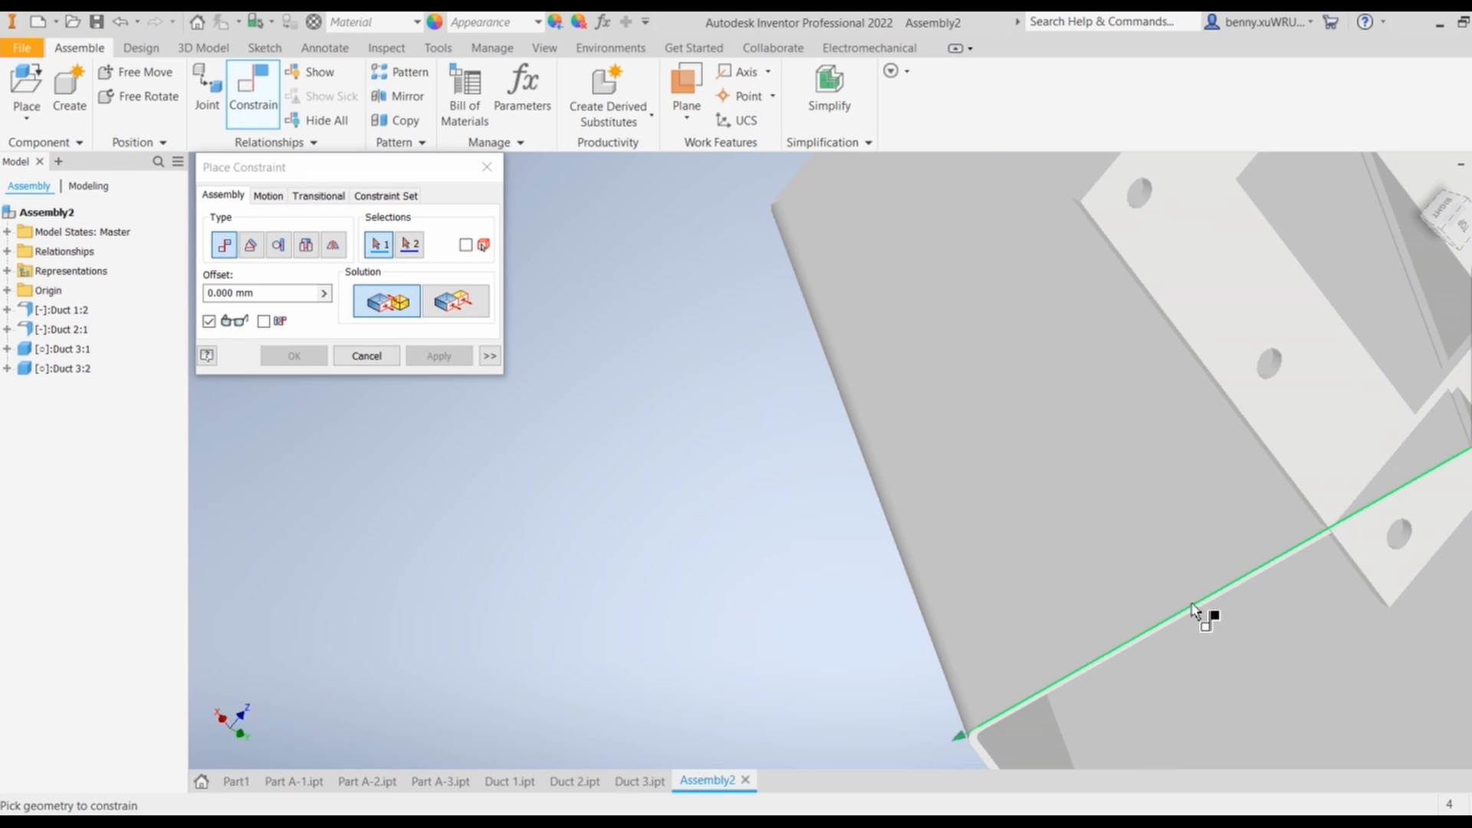
{"action": "left_click", "coordinate": [1192, 610]}
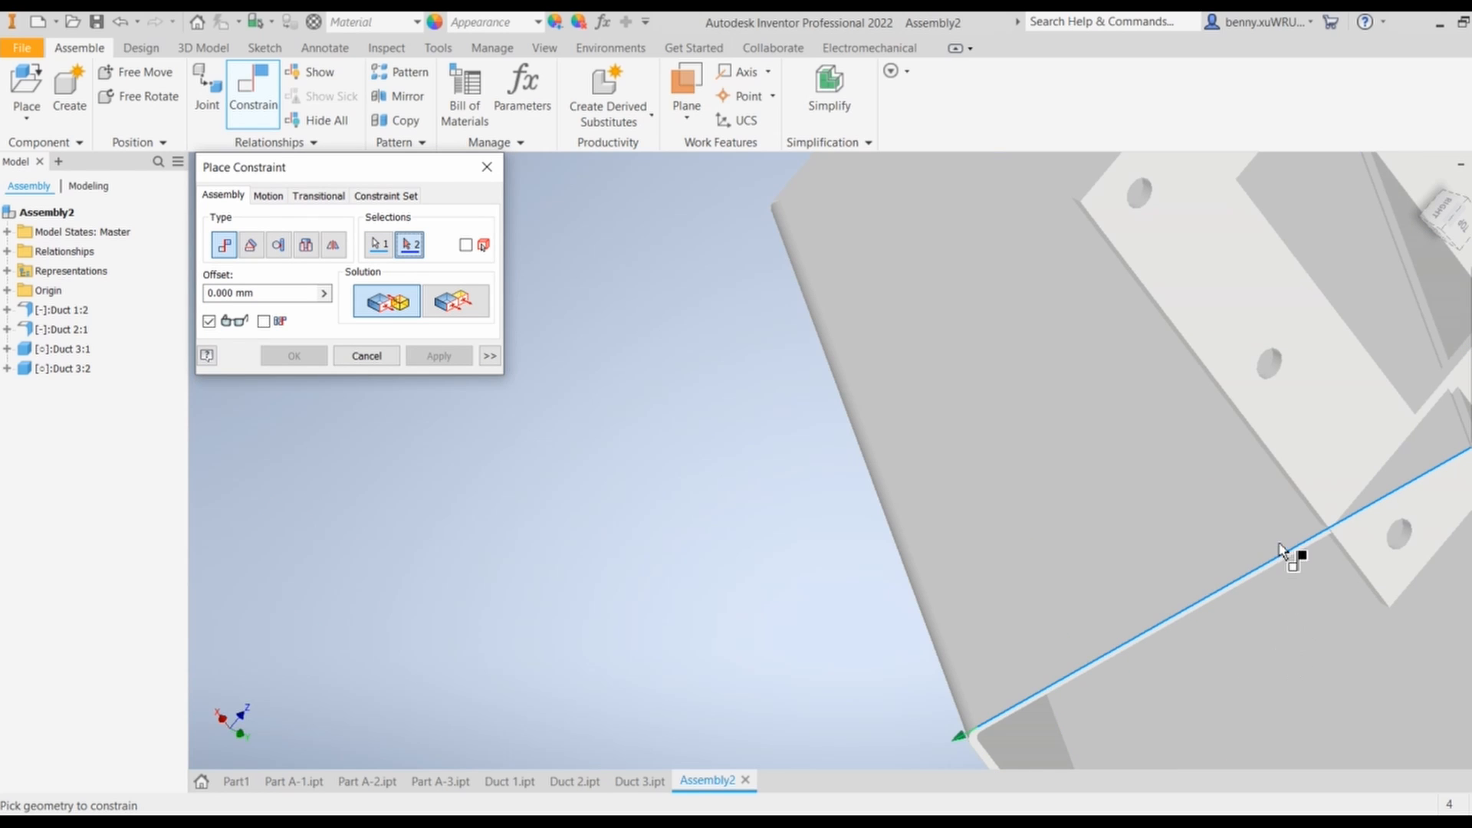
{"action": "middle_click_drag", "start_coordinate": [1330, 592], "coordinate": [1005, 814]}
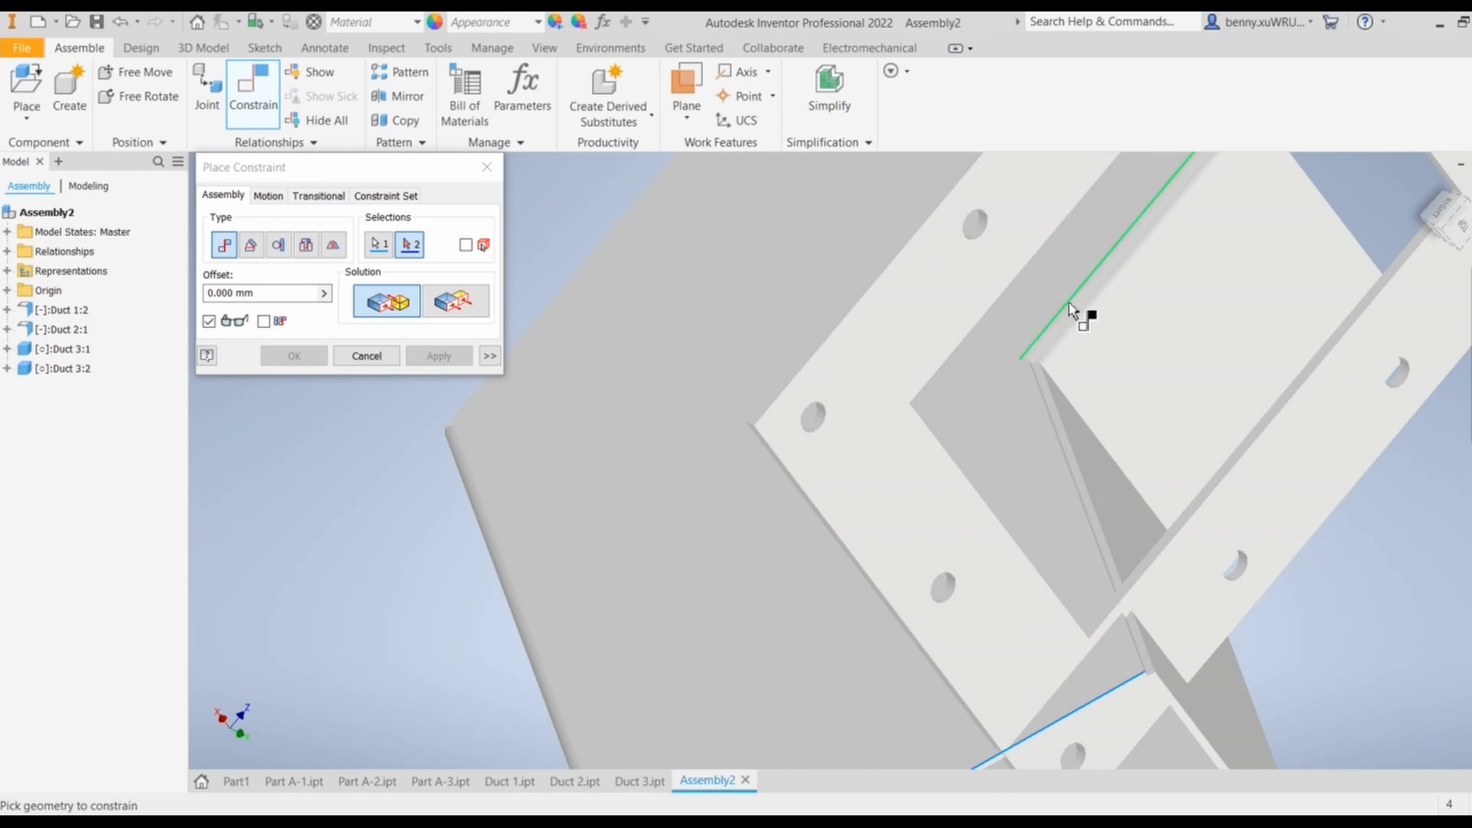
{"action": "left_click", "coordinate": [1020, 282]}
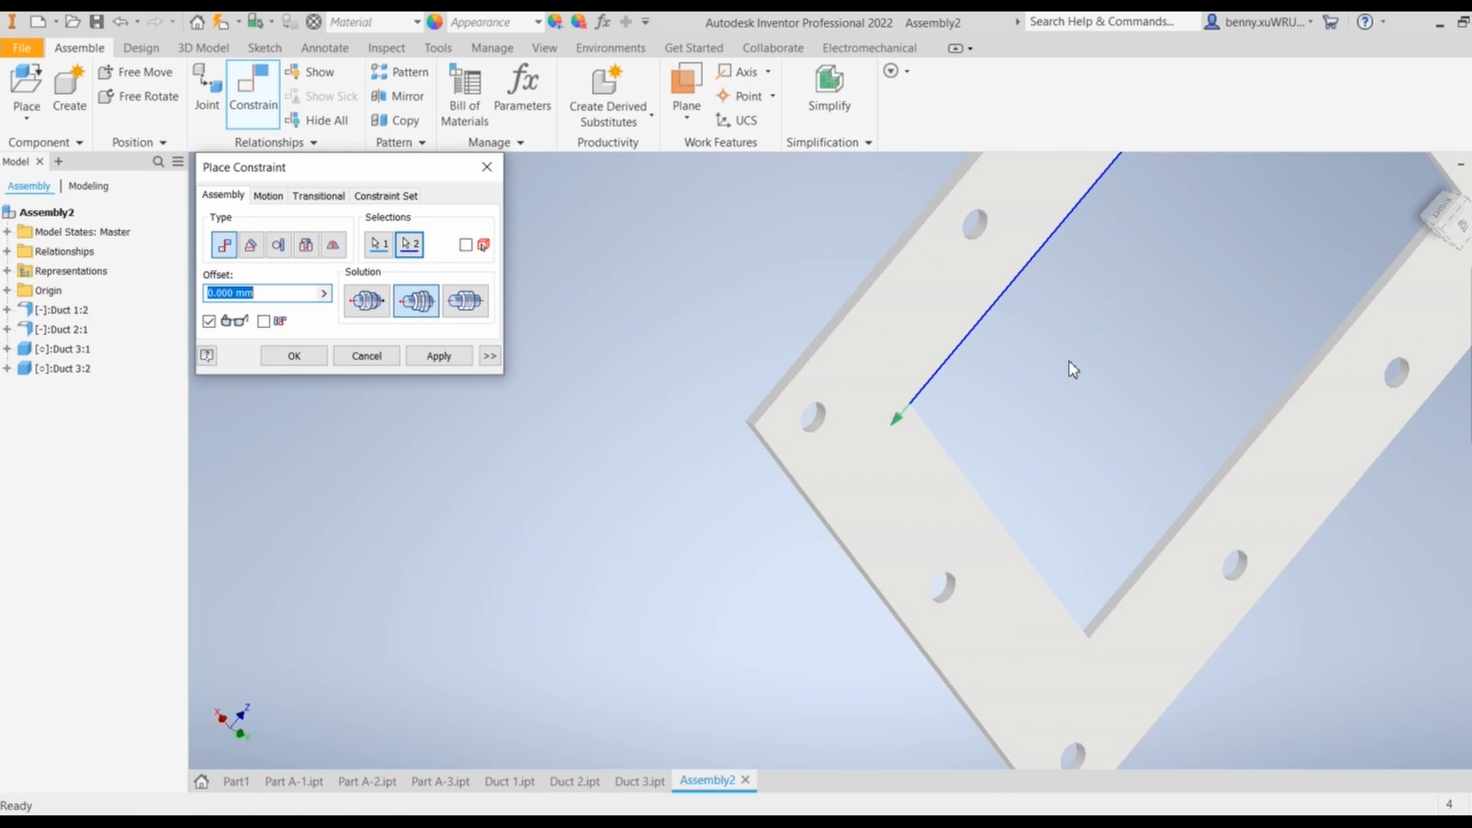
{"action": "scroll", "coordinate": [1072, 361], "scroll_direction": "down", "scroll_amount": 5}
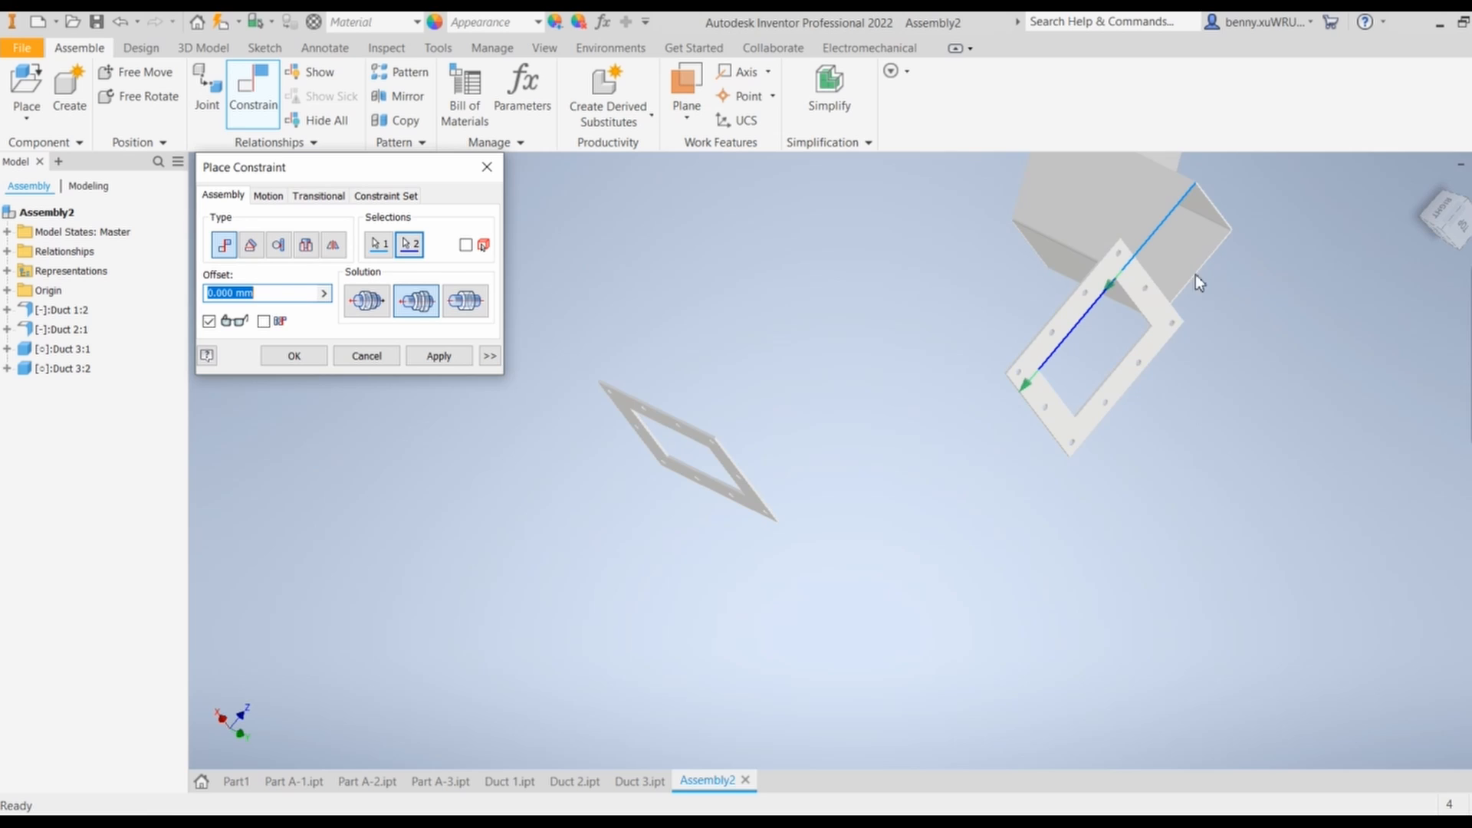
{"action": "middle_click_drag", "start_coordinate": [1163, 306], "coordinate": [1219, 376], "text": "shift"}
{"action": "scroll", "coordinate": [1219, 376], "scroll_direction": "up", "scroll_amount": 5}
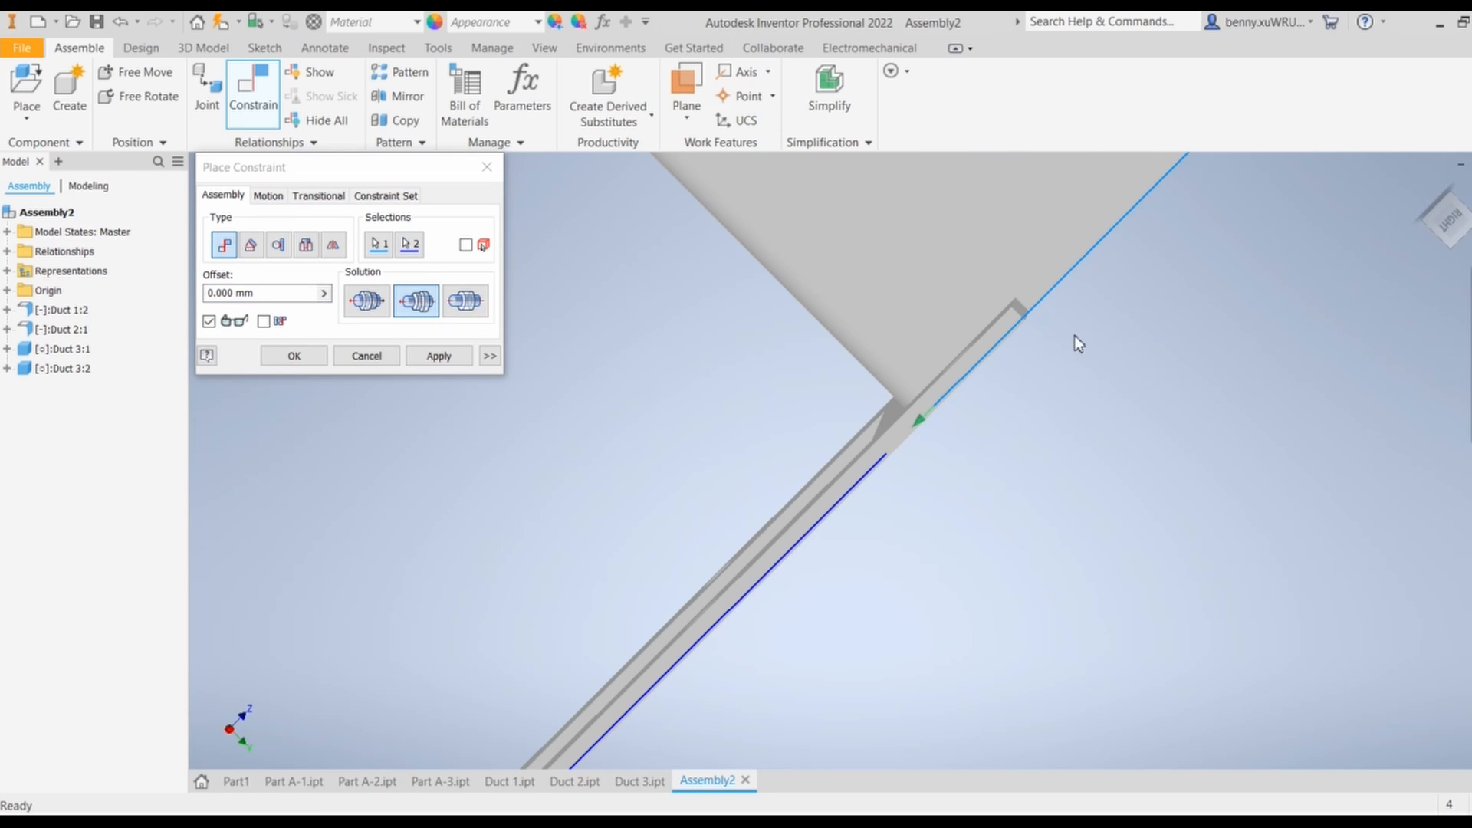
{"action": "left_click", "coordinate": [439, 356]}
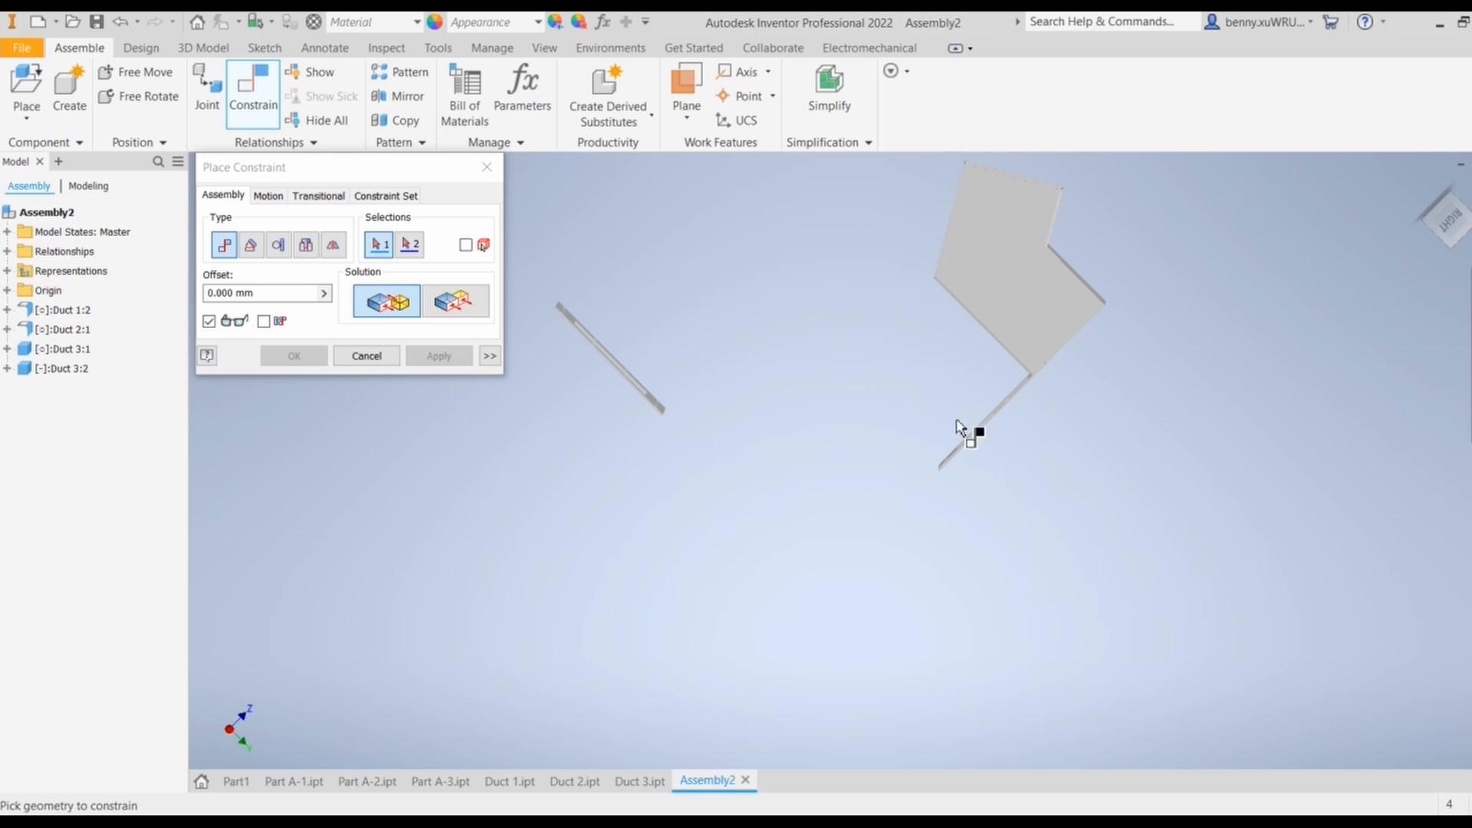
Mate the short edge of Duct 1's open end to the short inner edge of the same flange's window, with 0 mm offset
{"action": "middle_click_drag", "start_coordinate": [1088, 418], "coordinate": [940, 319], "text": "shift"}
{"action": "middle_click_drag", "start_coordinate": [974, 267], "coordinate": [1143, 312], "text": "shift"}
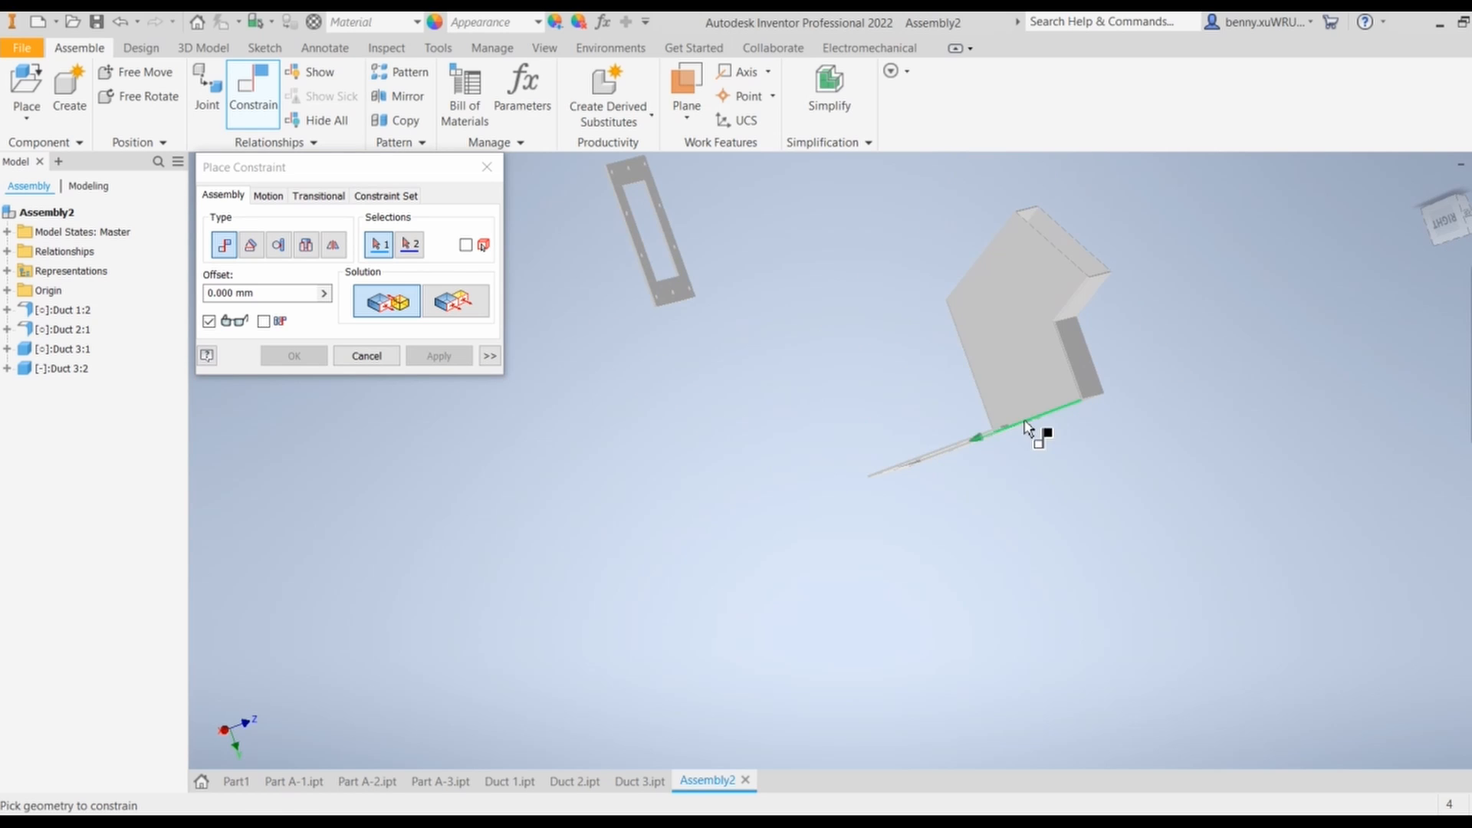
{"action": "scroll", "coordinate": [1058, 444], "scroll_direction": "up", "scroll_amount": 2}
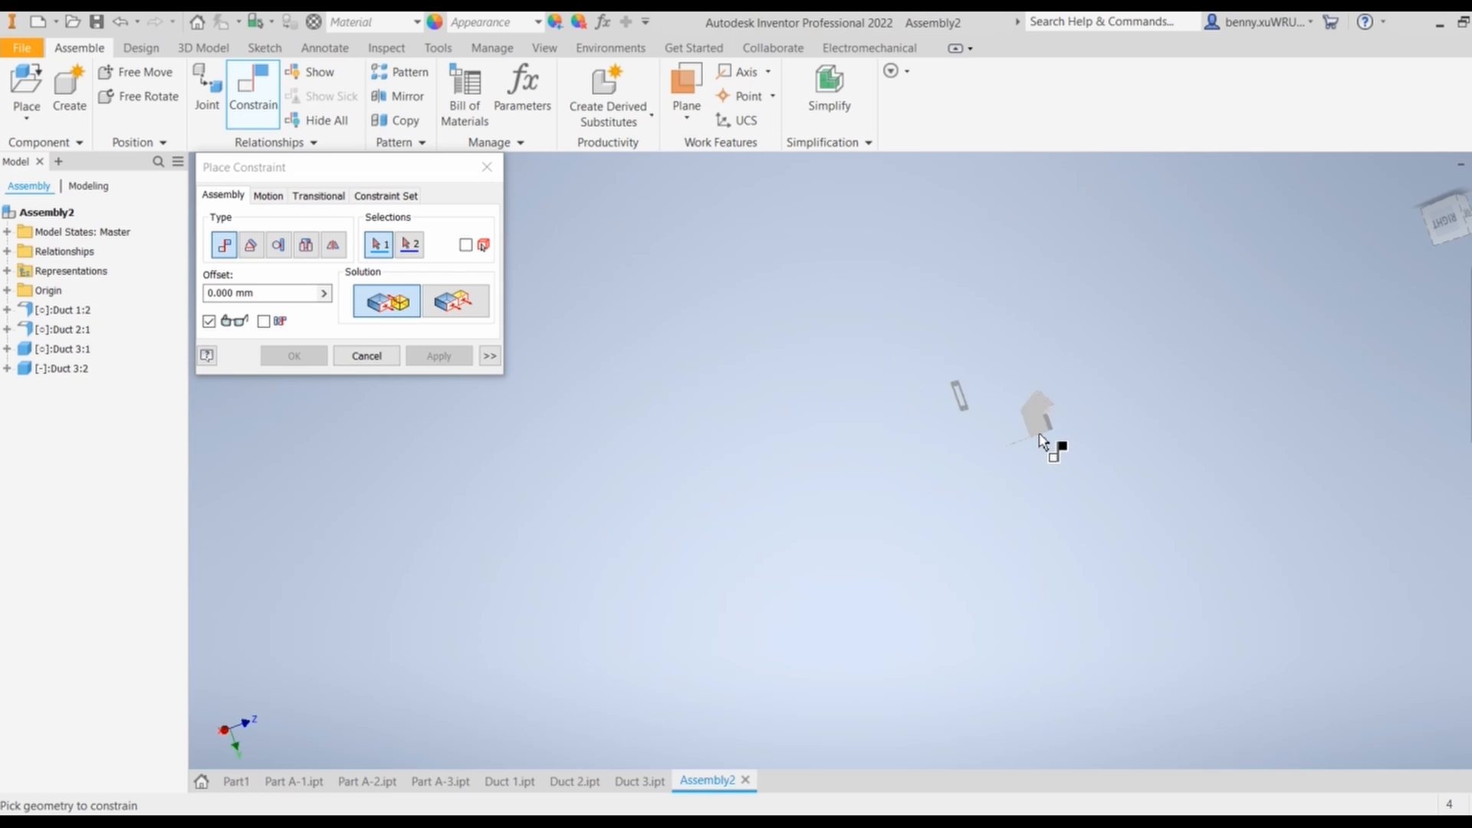
{"action": "scroll", "coordinate": [1059, 444], "scroll_direction": "down", "scroll_amount": 5}
{"action": "middle_click_drag", "start_coordinate": [1084, 543], "coordinate": [1035, 351]}
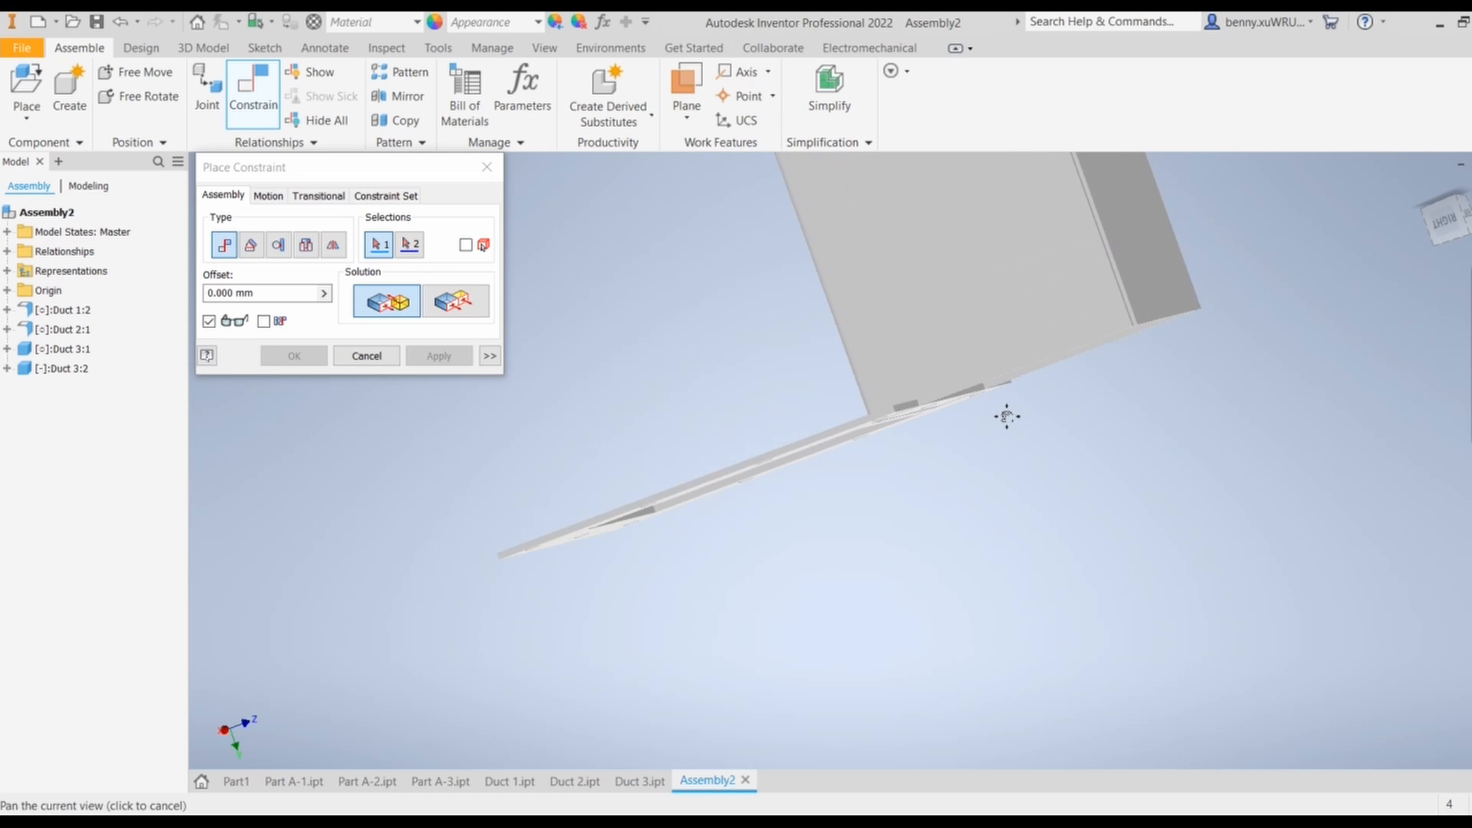
{"action": "mouse_move", "coordinate": [1005, 414]}
{"action": "middle_mouse_down", "text": "shift"}
{"action": "mouse_move", "coordinate": [1045, 430]}
{"action": "mouse_move", "coordinate": [1033, 404]}
{"action": "middle_mouse_up", "text": "shift"}
{"action": "middle_click_drag", "start_coordinate": [1089, 368], "coordinate": [1065, 624]}
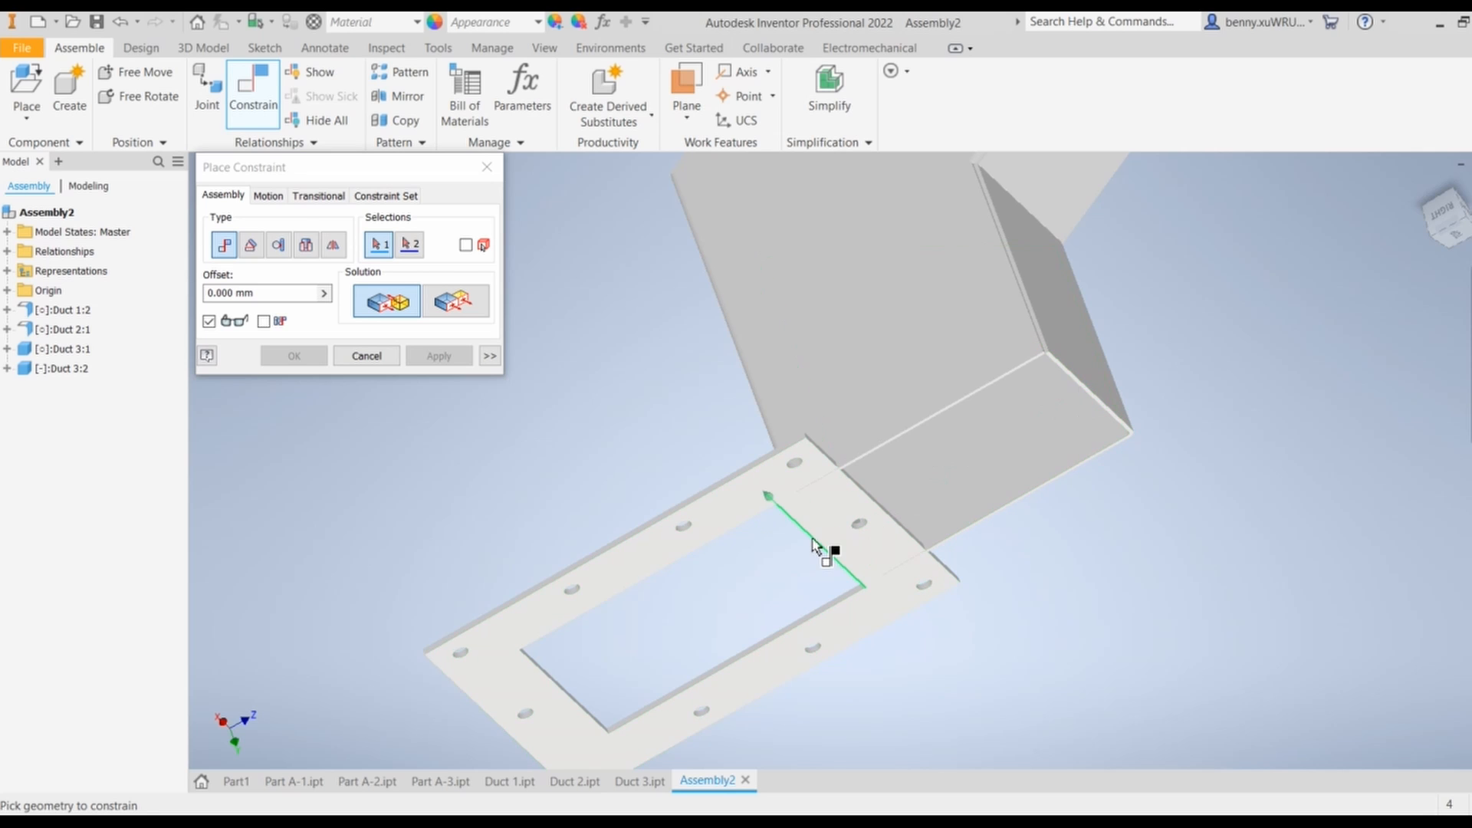
{"action": "left_click", "coordinate": [1098, 398]}
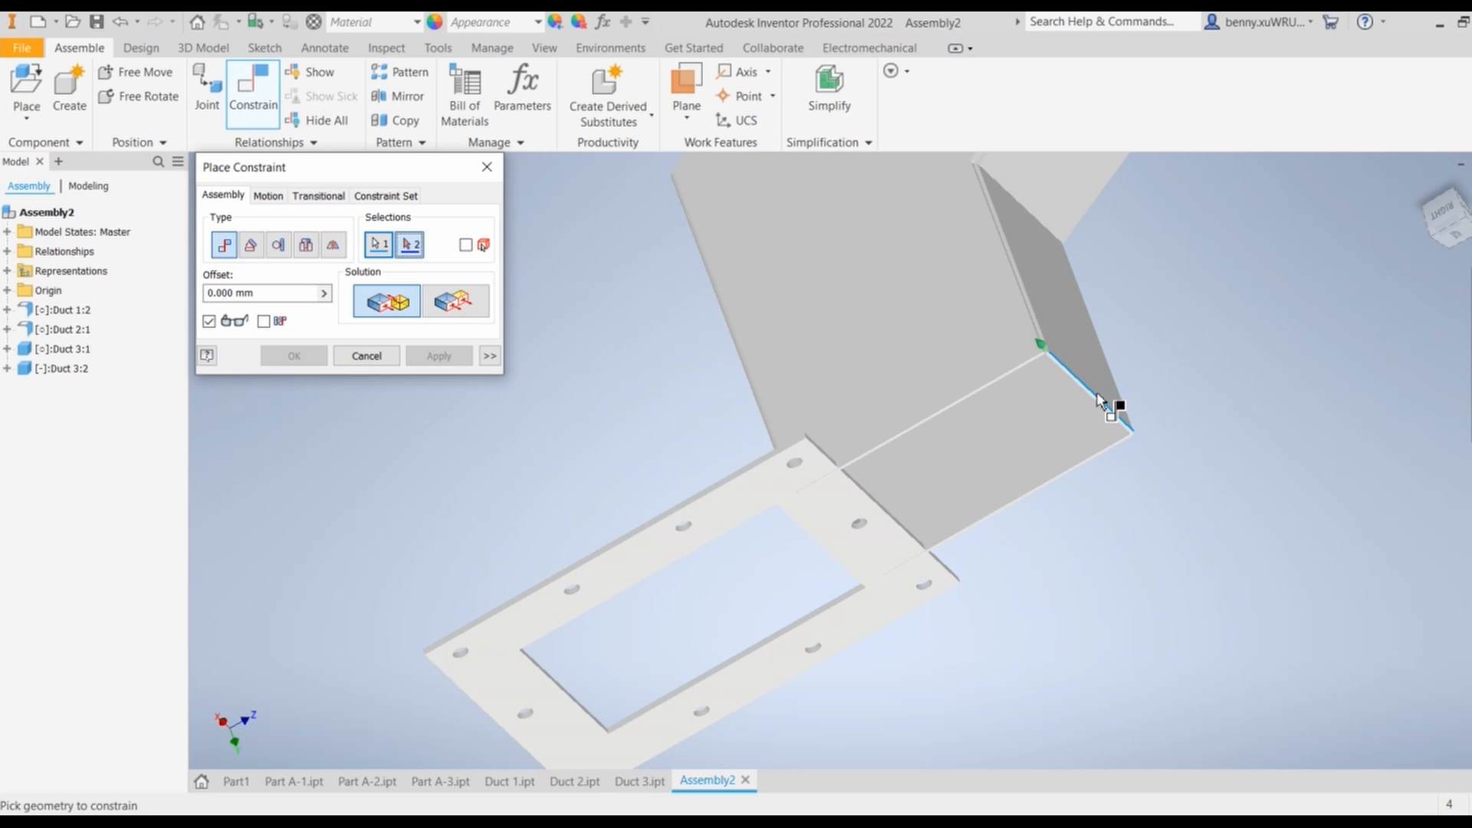
{"action": "left_click", "coordinate": [816, 539]}
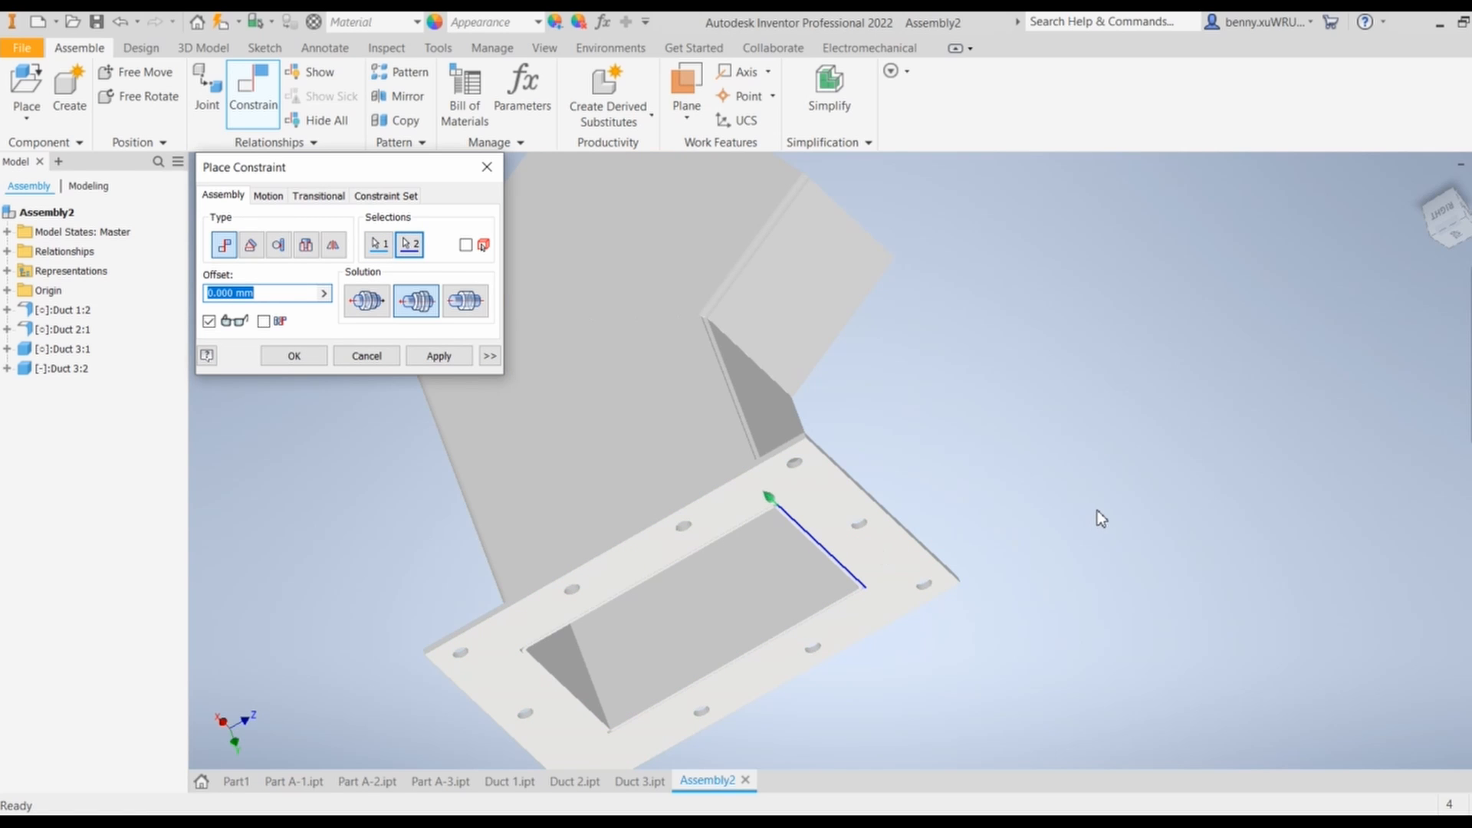
{"action": "left_click", "coordinate": [435, 356]}
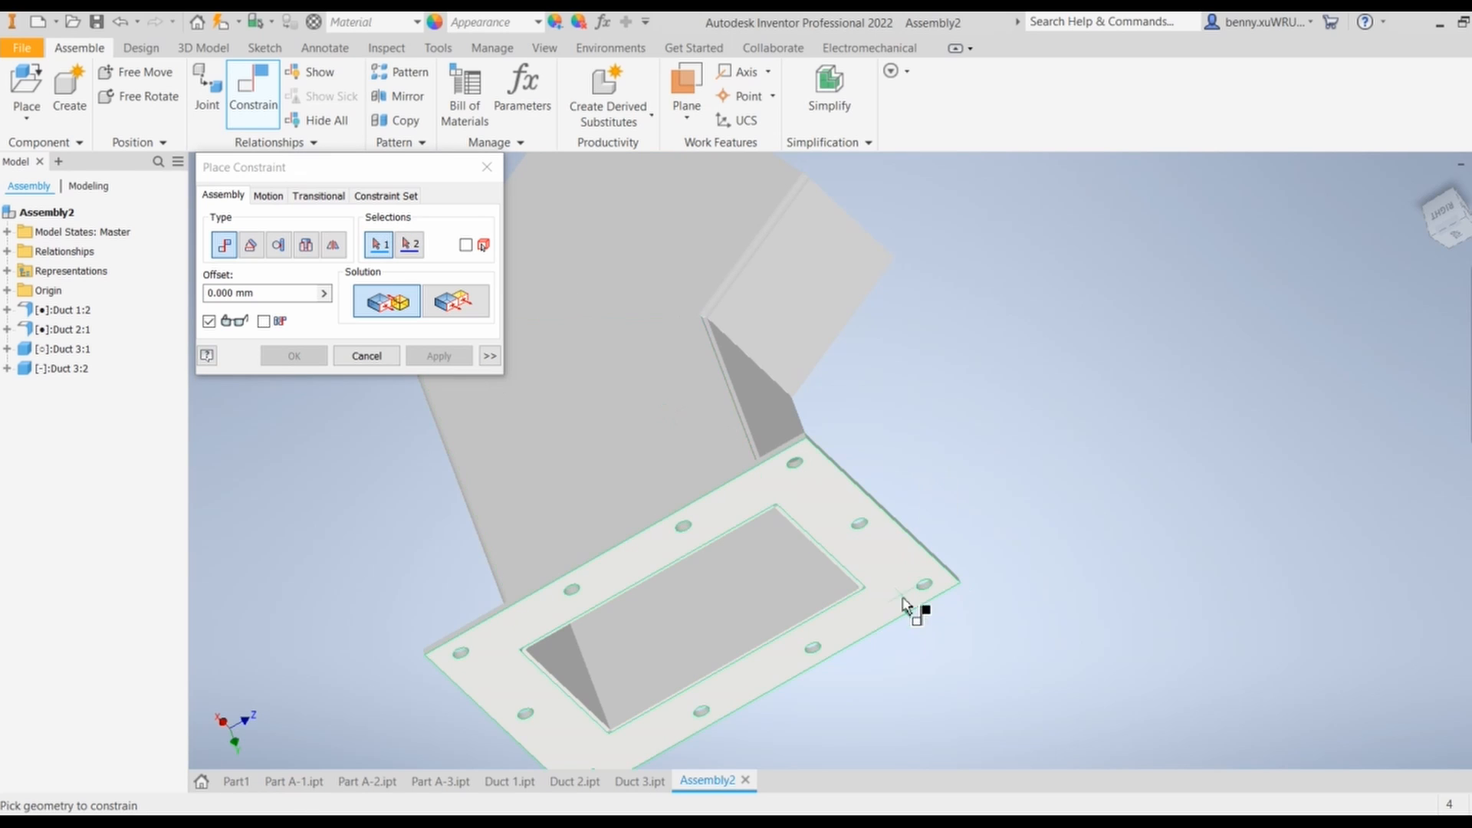
Mate a short edge of Duct 2's open end to the short inner edge of the remaining Duct 3 flange's window, with 0 mm offset
{"action": "middle_click_drag", "start_coordinate": [923, 611], "coordinate": [1111, 618], "text": "shift"}
{"action": "scroll", "coordinate": [805, 295], "scroll_direction": "down", "scroll_amount": 3}
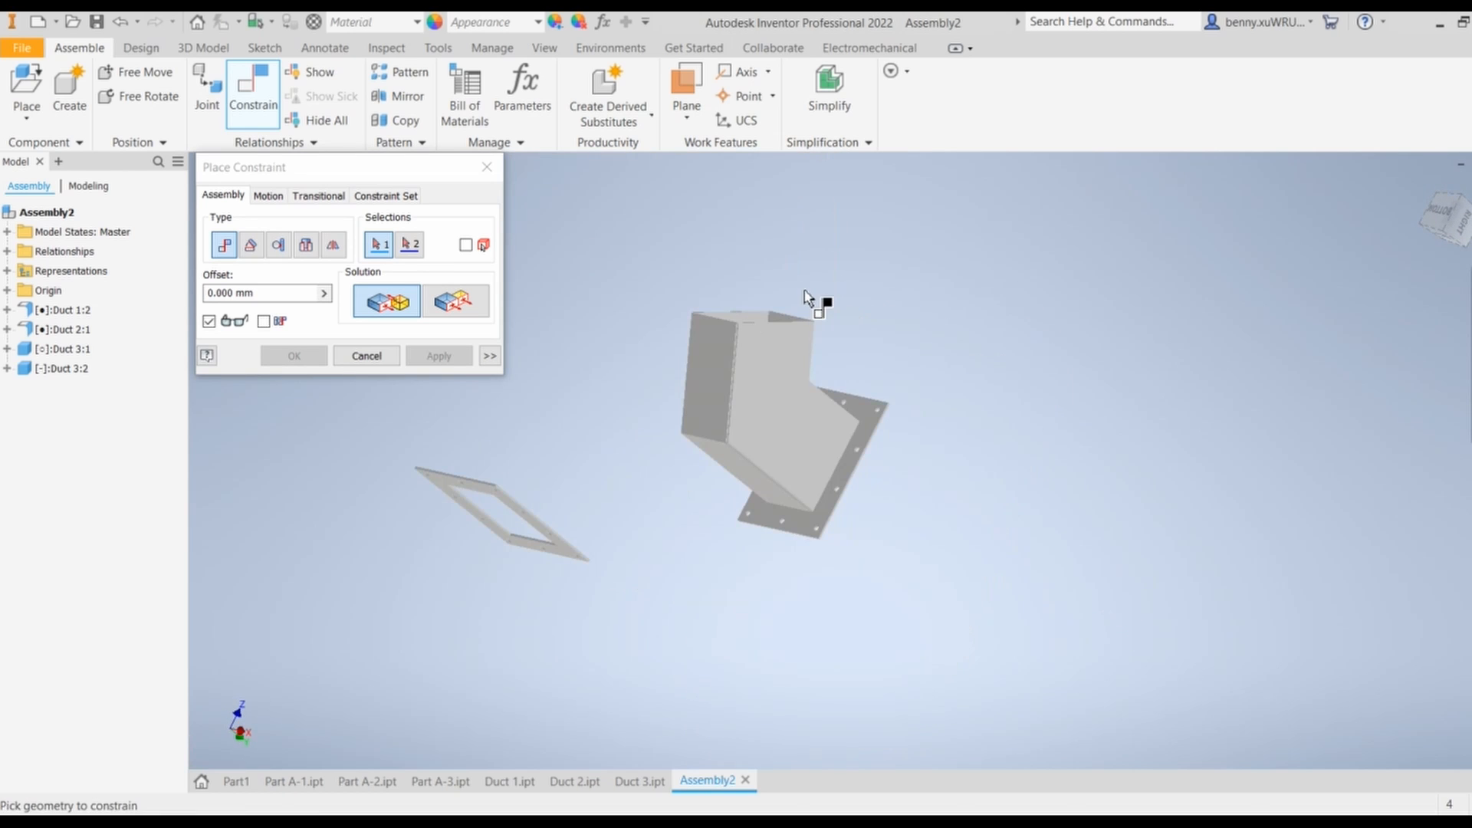
{"action": "middle_click_drag", "start_coordinate": [898, 351], "coordinate": [948, 402], "text": "shift"}
{"action": "scroll", "coordinate": [948, 401], "scroll_direction": "up", "scroll_amount": 5}
{"action": "mouse_move", "coordinate": [848, 437]}
{"action": "middle_mouse_down", "text": "shift"}
{"action": "mouse_move", "coordinate": [894, 460]}
{"action": "mouse_move", "coordinate": [911, 436]}
{"action": "mouse_move", "coordinate": [831, 427]}
{"action": "middle_mouse_up", "text": "shift"}
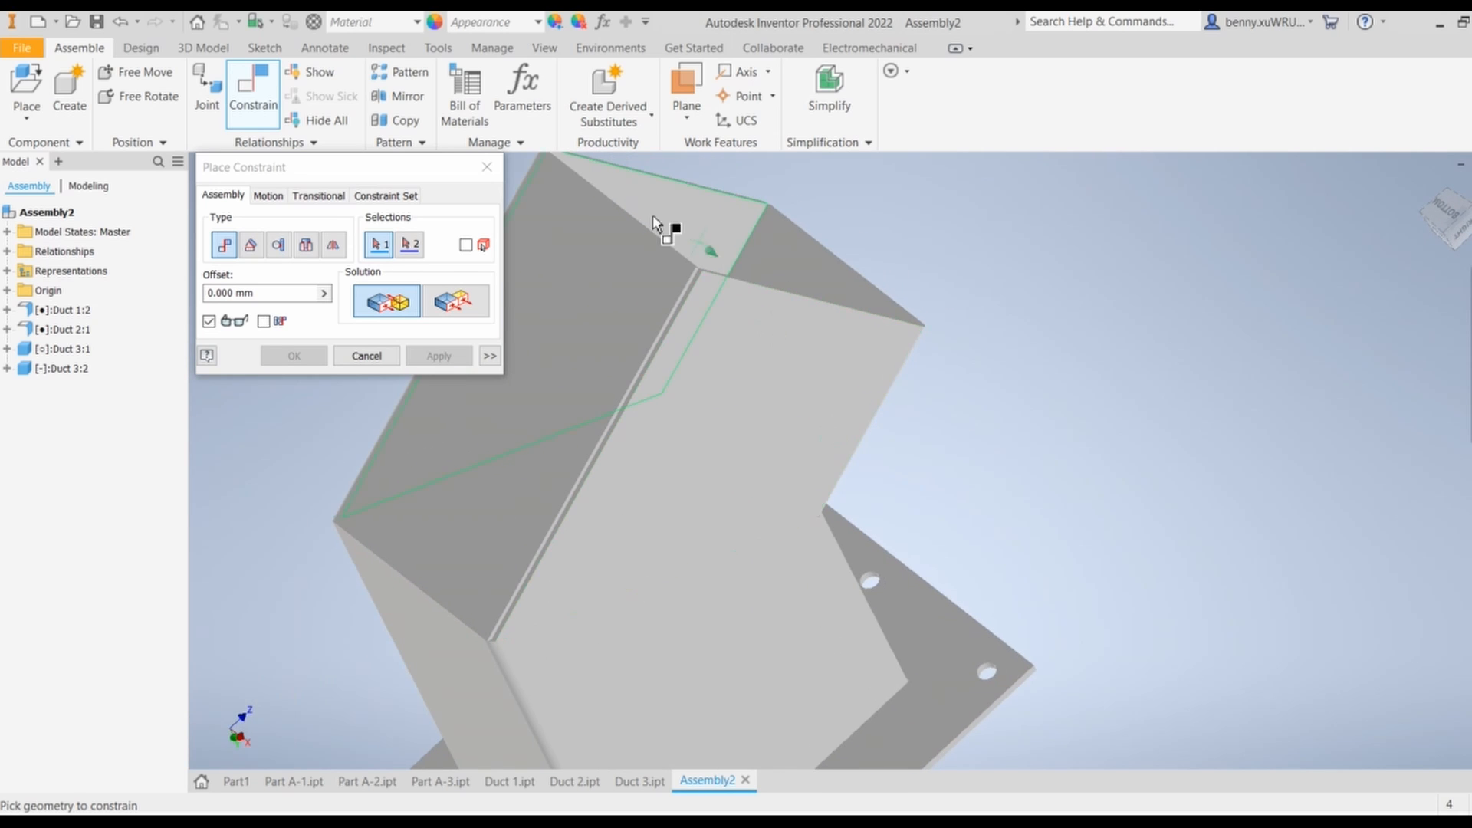
{"action": "left_click", "coordinate": [618, 214]}
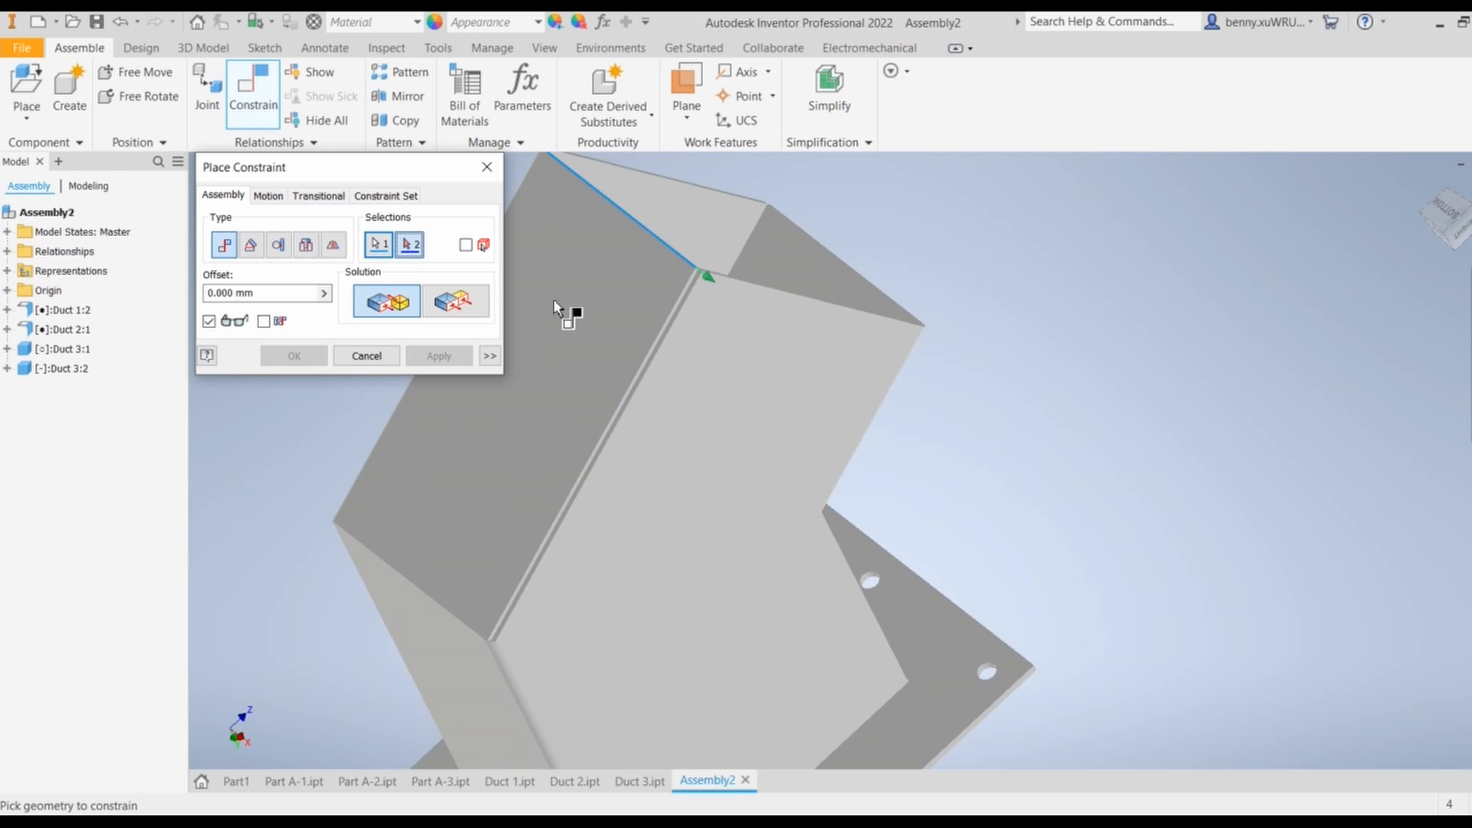
{"action": "middle_click_drag", "start_coordinate": [440, 427], "coordinate": [979, 552]}
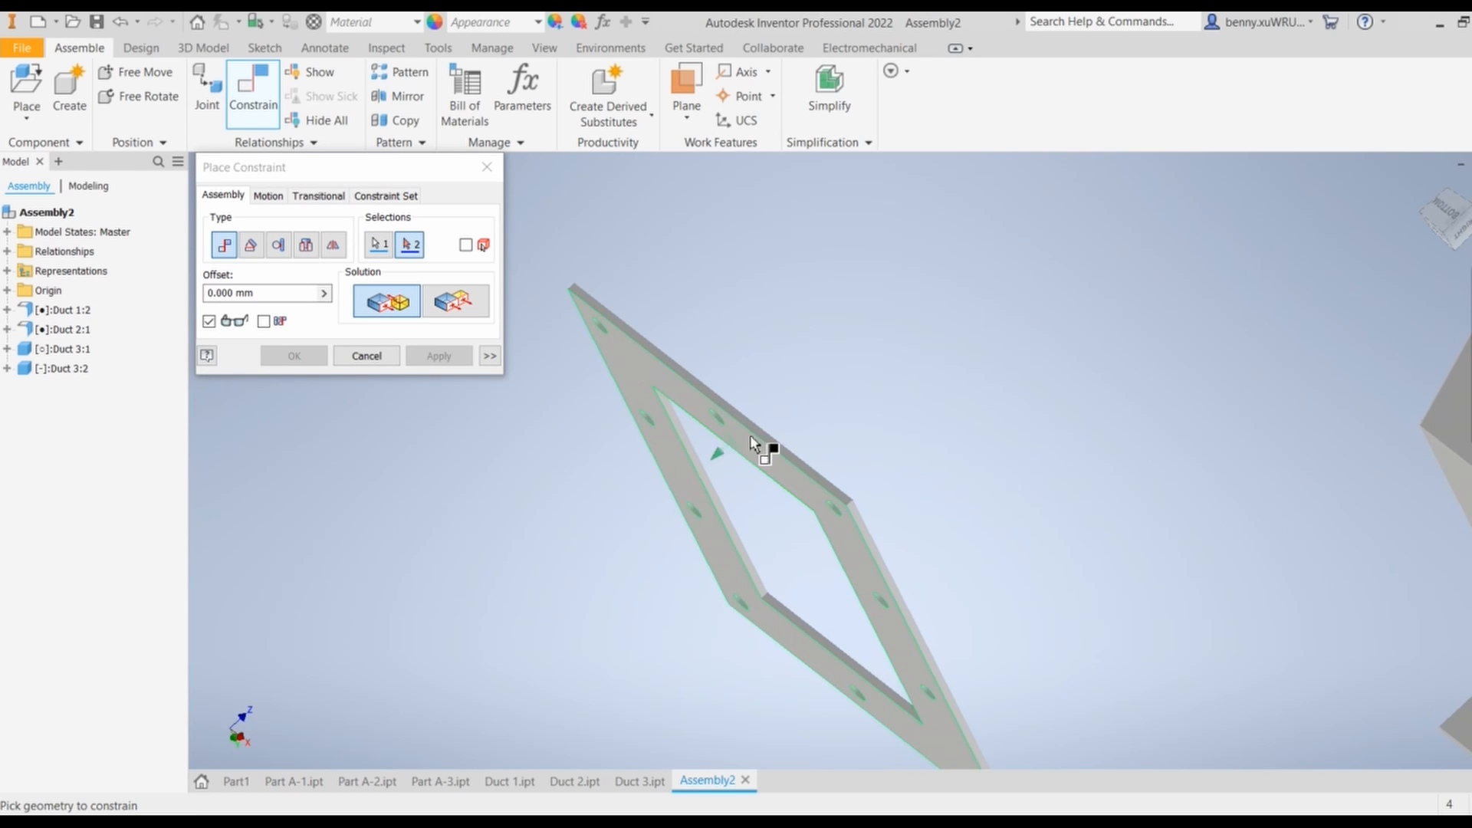
{"action": "middle_click_drag", "start_coordinate": [864, 463], "coordinate": [700, 473], "text": "shift"}
{"action": "middle_click_drag", "start_coordinate": [470, 496], "coordinate": [824, 443], "text": "shift"}
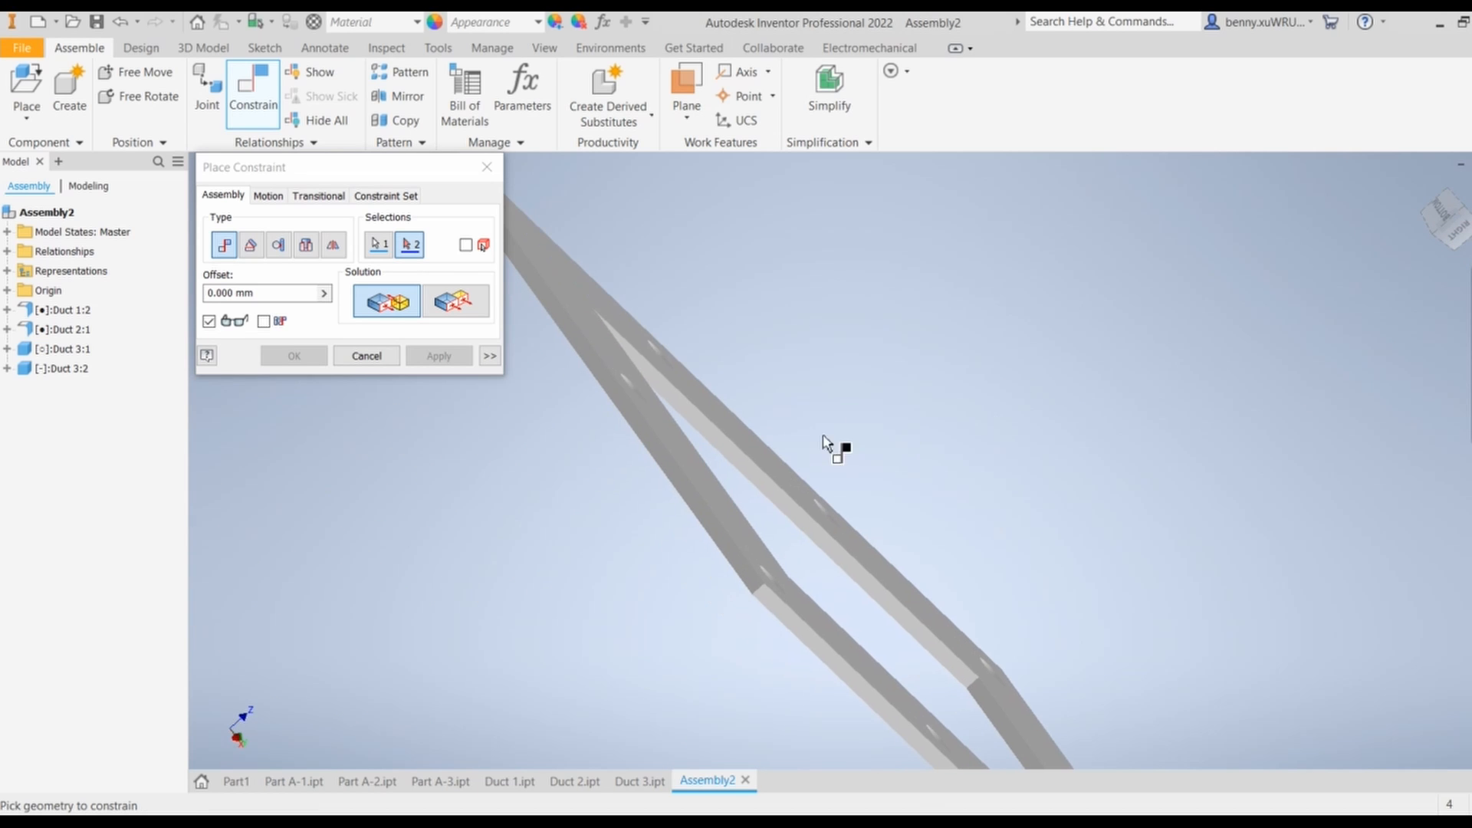
{"action": "left_click", "coordinate": [722, 489]}
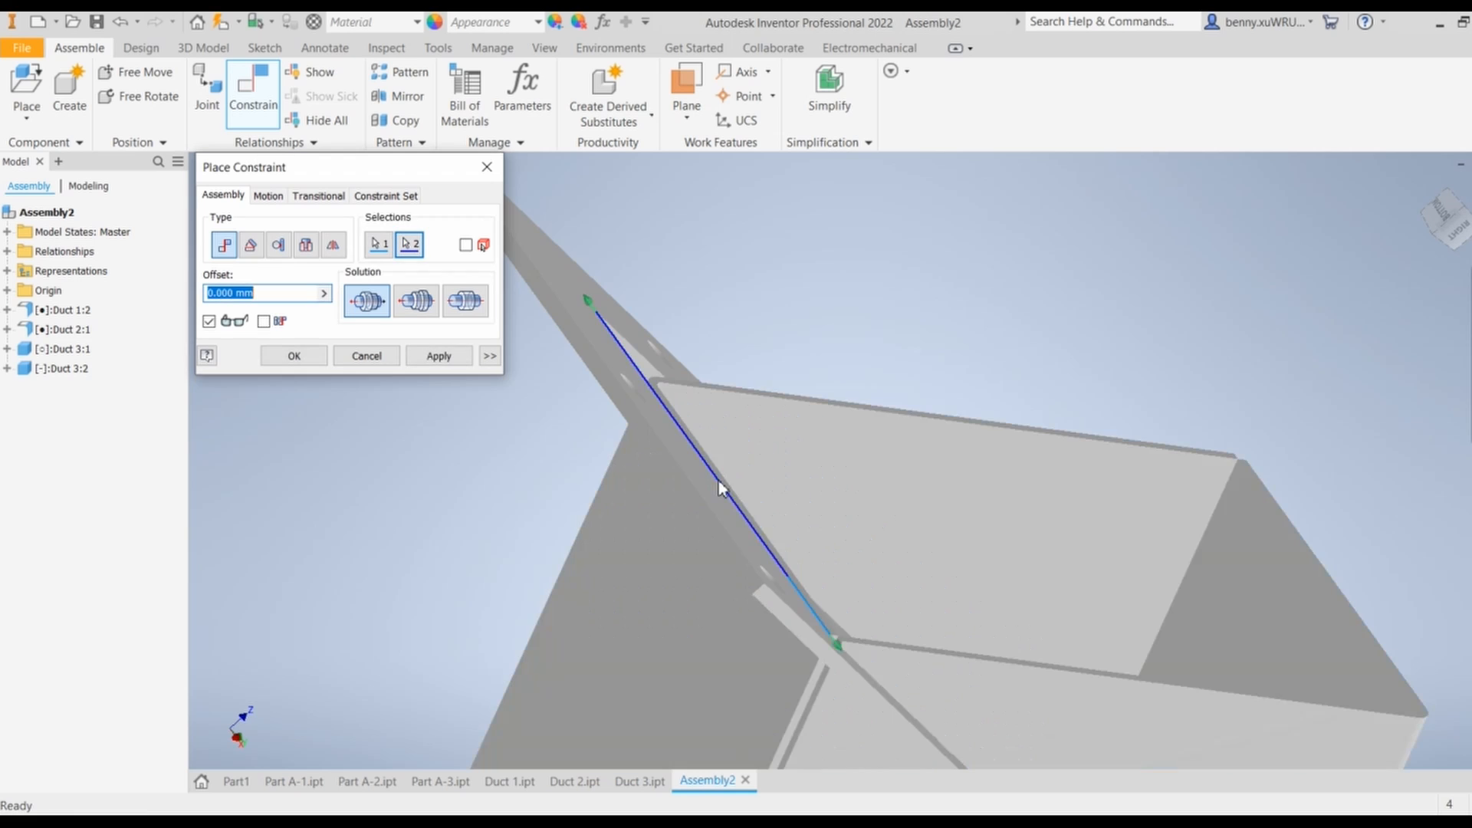
{"action": "scroll", "coordinate": [1159, 425], "scroll_direction": "up", "scroll_amount": 2}
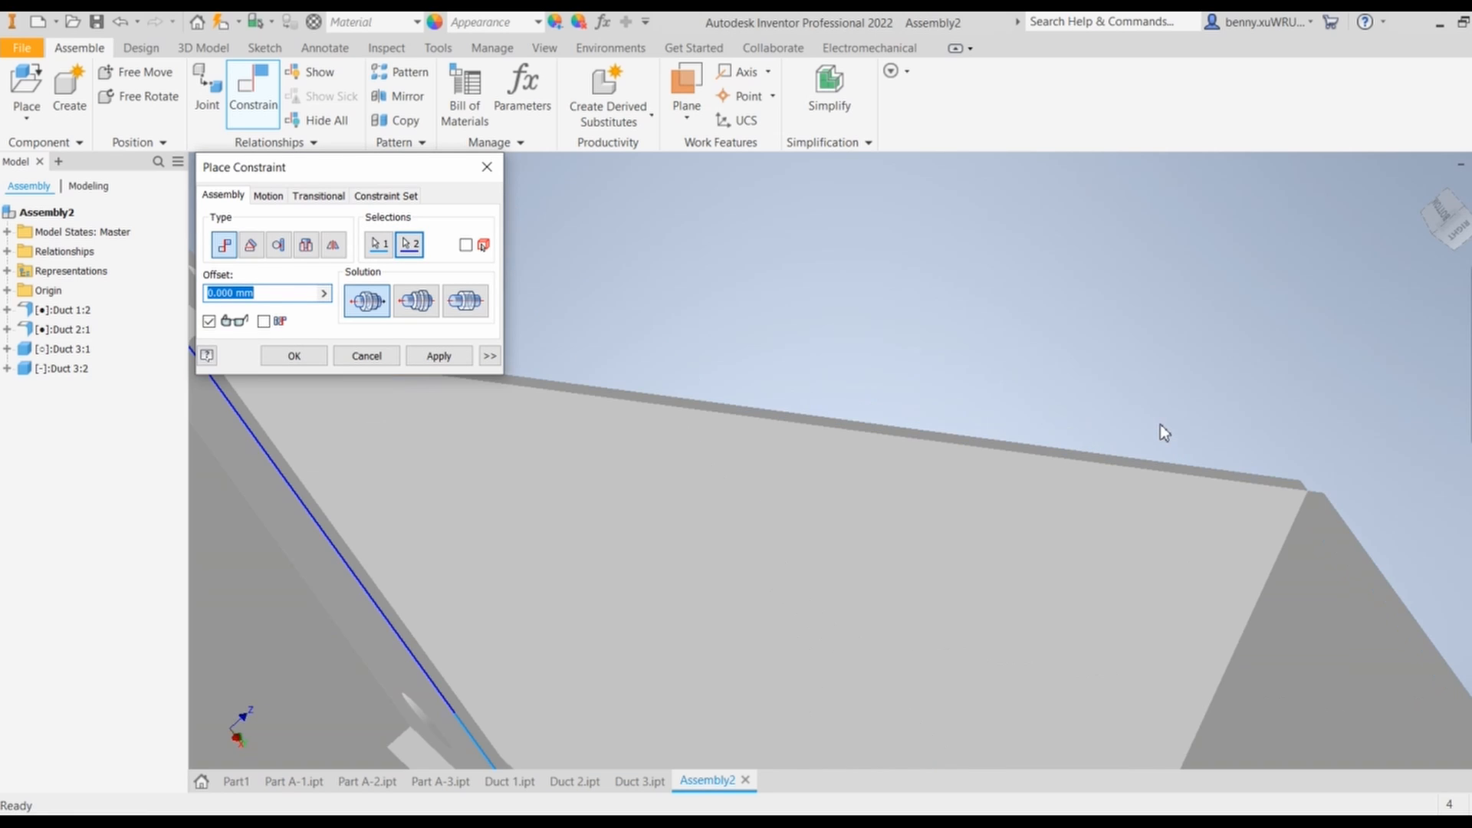
{"action": "scroll", "coordinate": [1161, 426], "scroll_direction": "down", "scroll_amount": 3}
{"action": "scroll", "coordinate": [1349, 512], "scroll_direction": "down", "scroll_amount": 2}
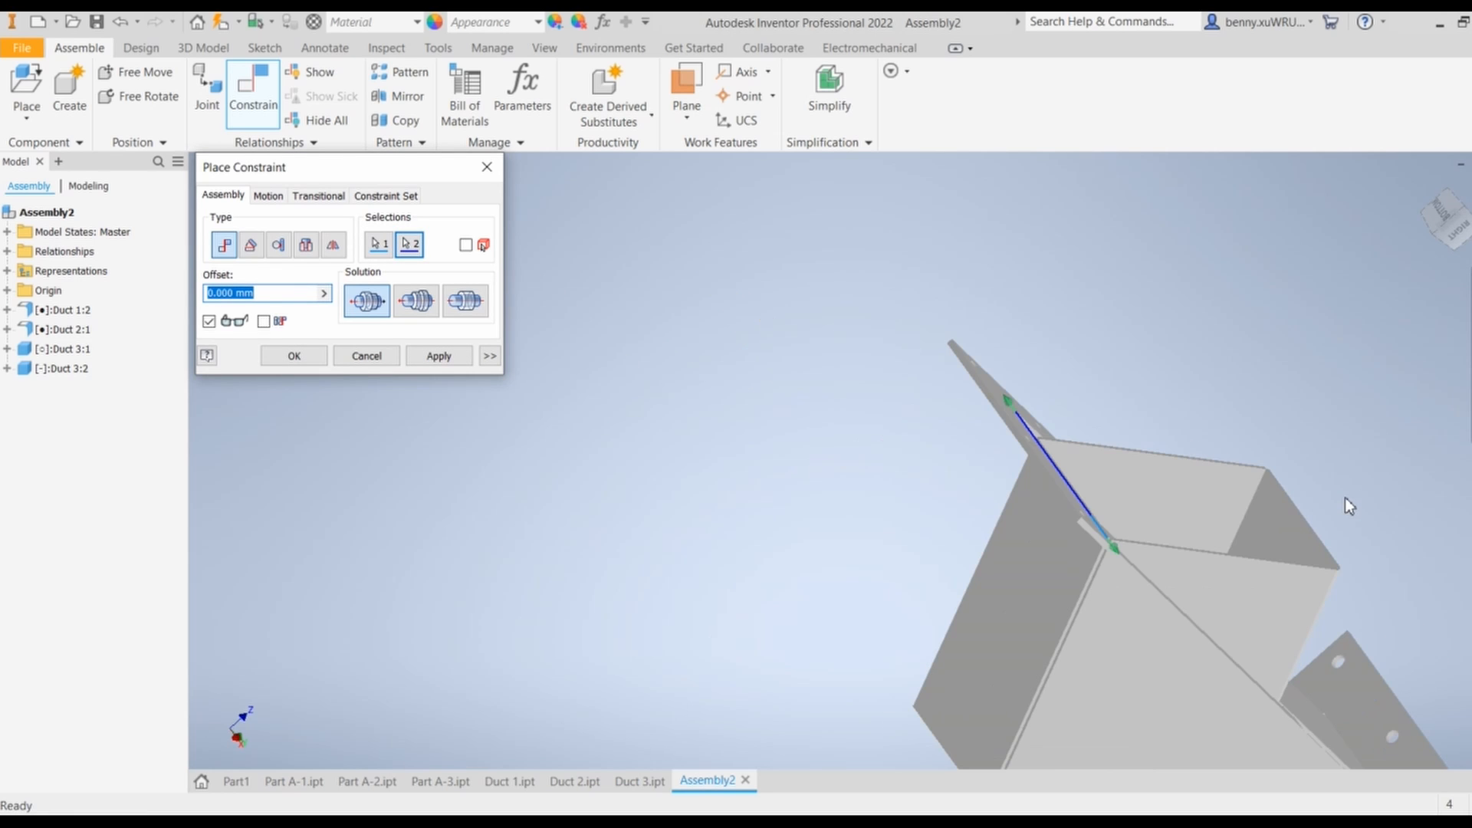
{"action": "scroll", "coordinate": [1359, 537], "scroll_direction": "down", "scroll_amount": 1}
{"action": "middle_click_drag", "start_coordinate": [1359, 536], "coordinate": [1098, 399]}
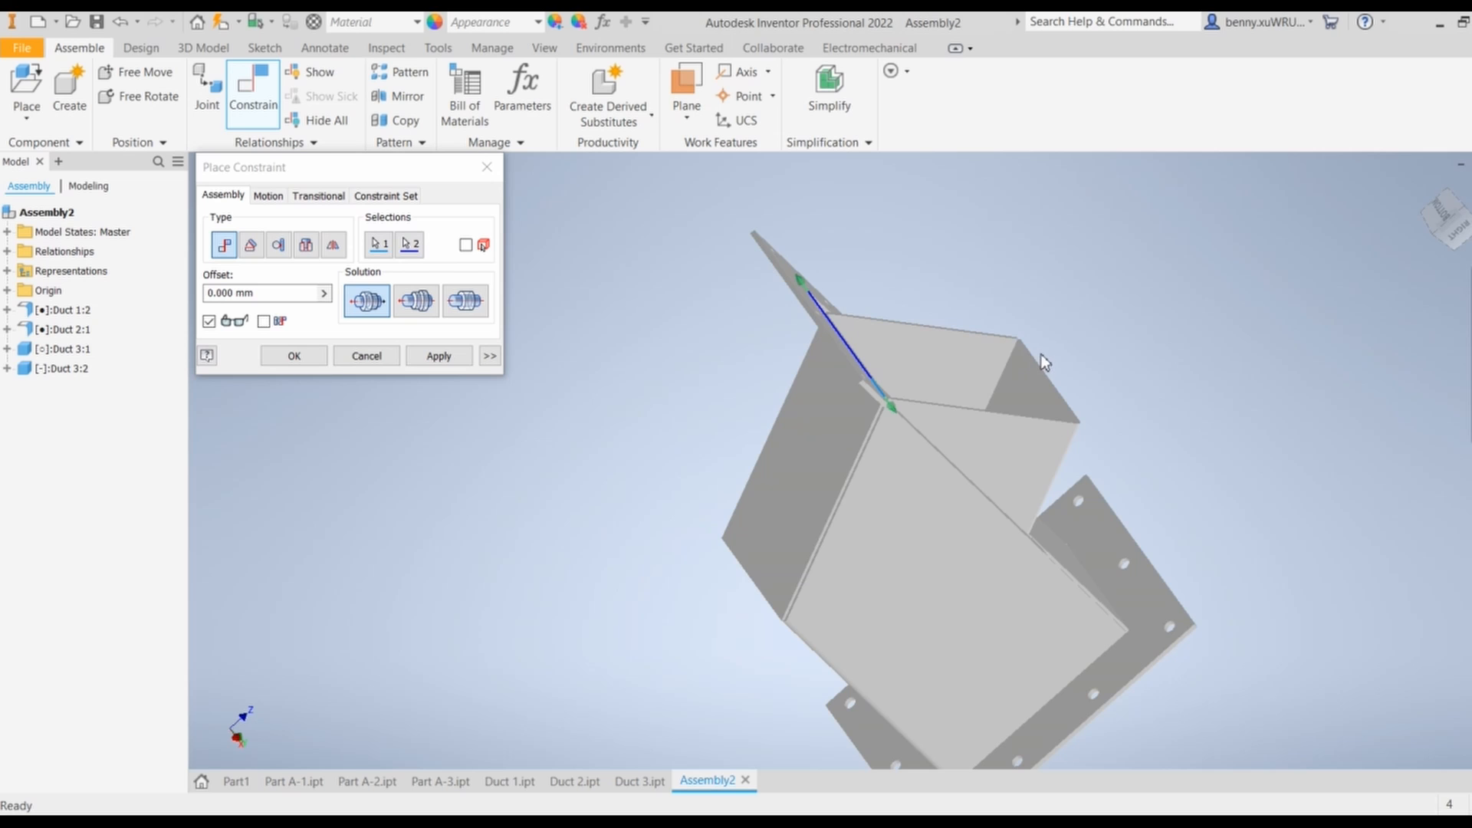
{"action": "middle_click_drag", "start_coordinate": [1161, 381], "coordinate": [1091, 433], "text": "shift"}
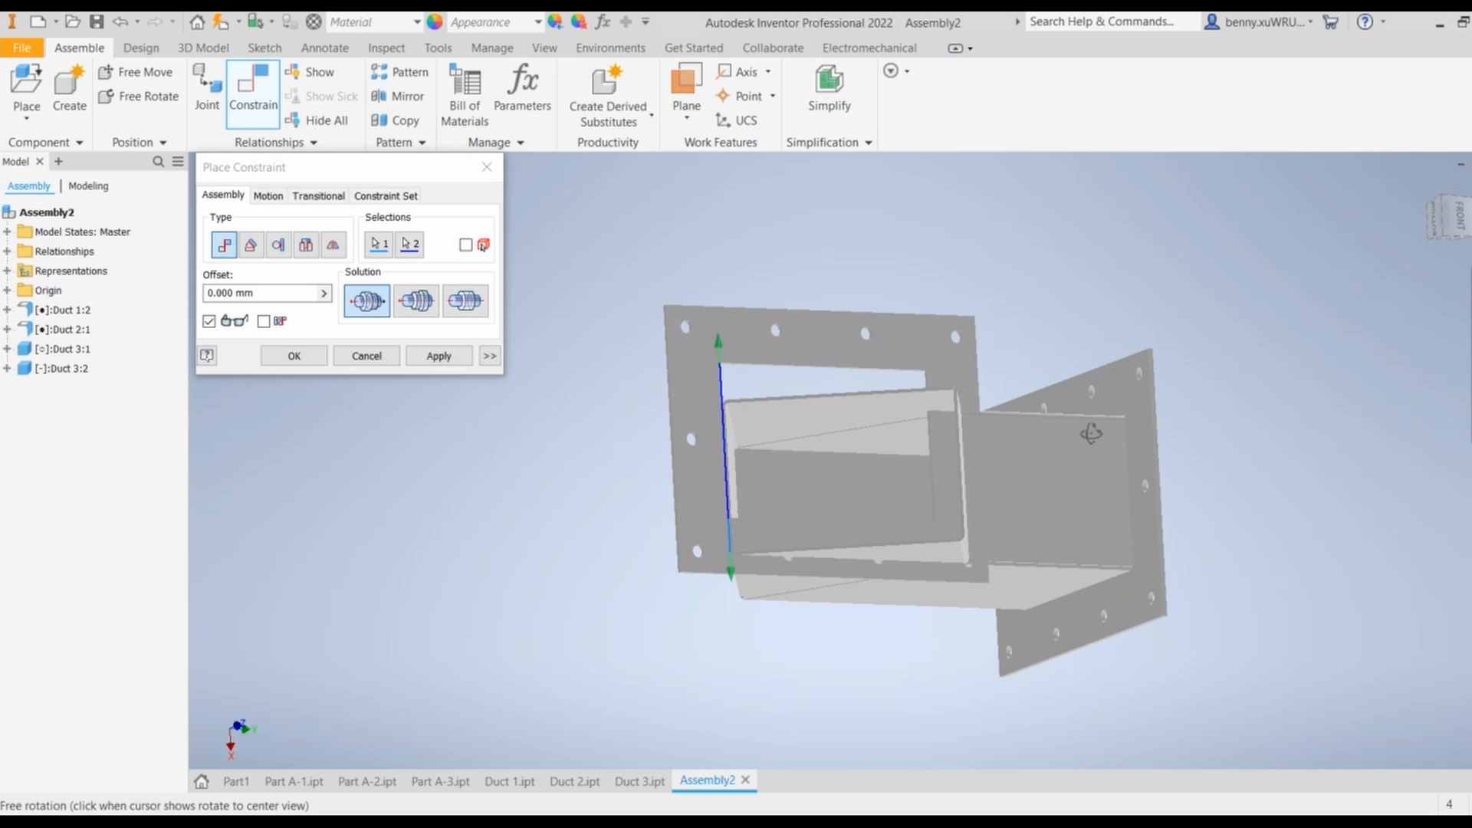
{"action": "left_click", "coordinate": [435, 357]}
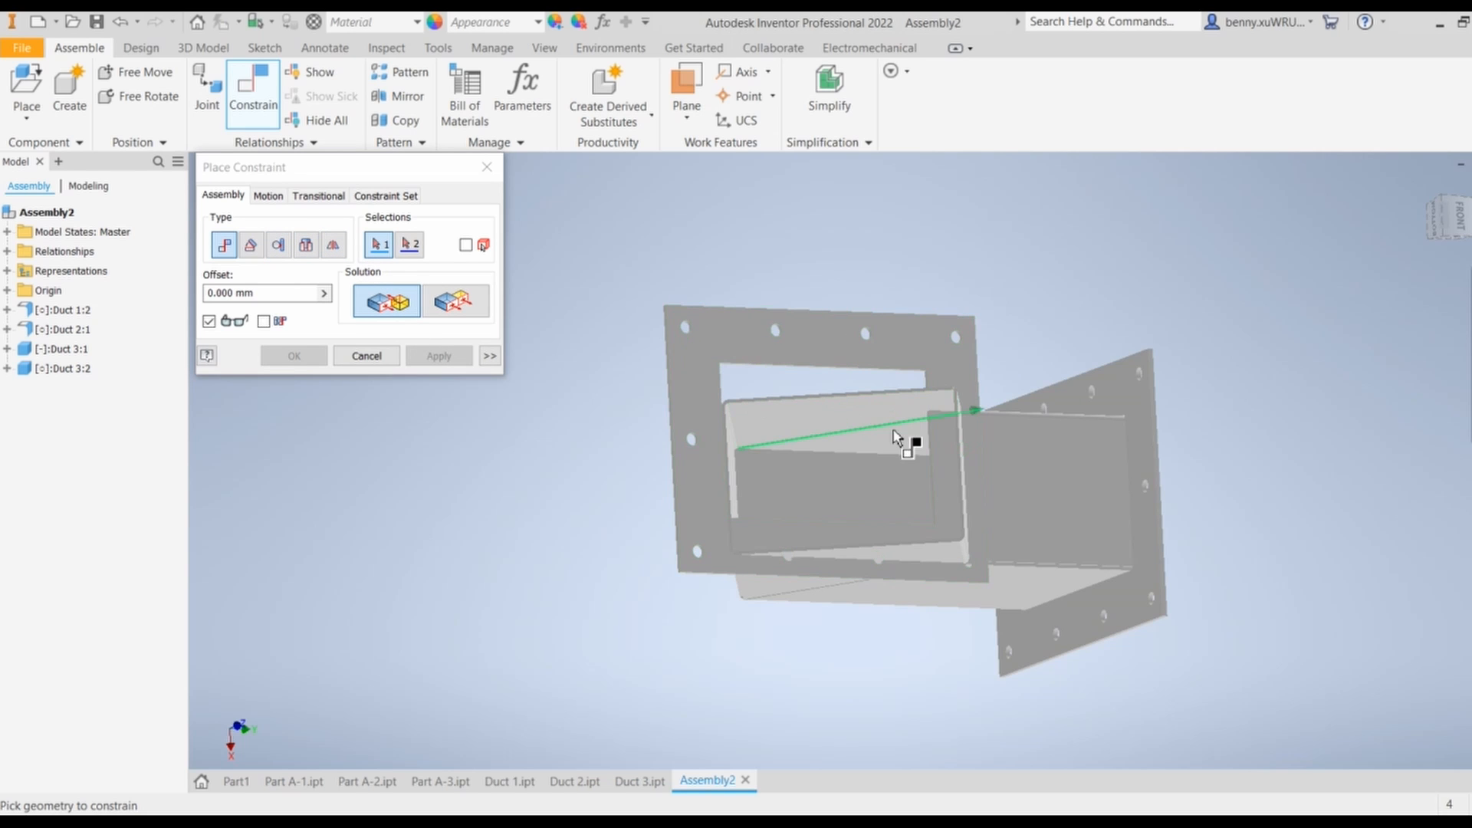
Mate the opposite short edge of Duct 2's open end to the opposite short inner edge of the same flange, with 0 mm offset
{"action": "scroll", "coordinate": [976, 437], "scroll_direction": "down", "scroll_amount": 2}
{"action": "scroll", "coordinate": [970, 441], "scroll_direction": "up", "scroll_amount": 6}
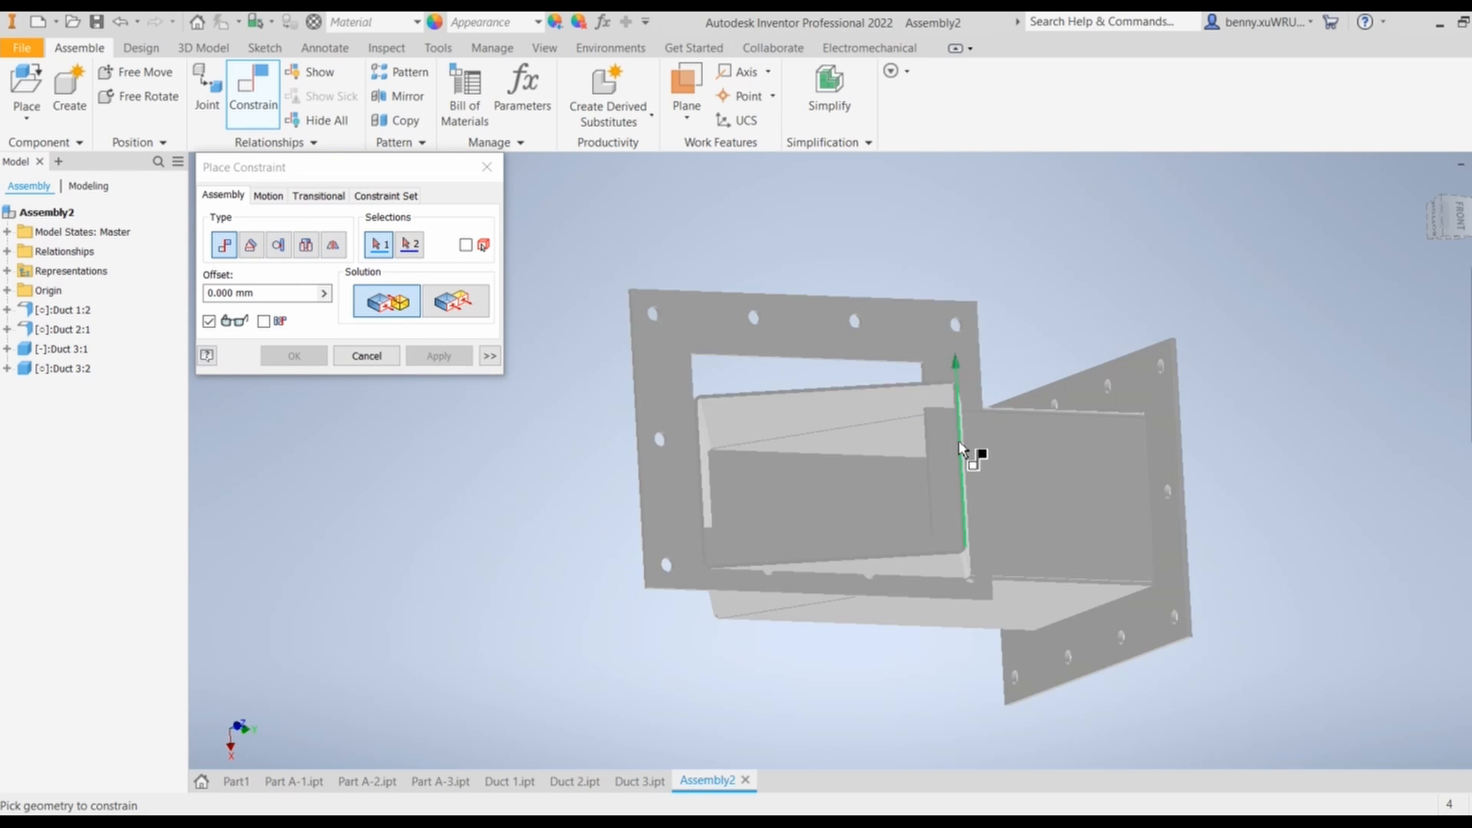
{"action": "left_click", "coordinate": [973, 436]}
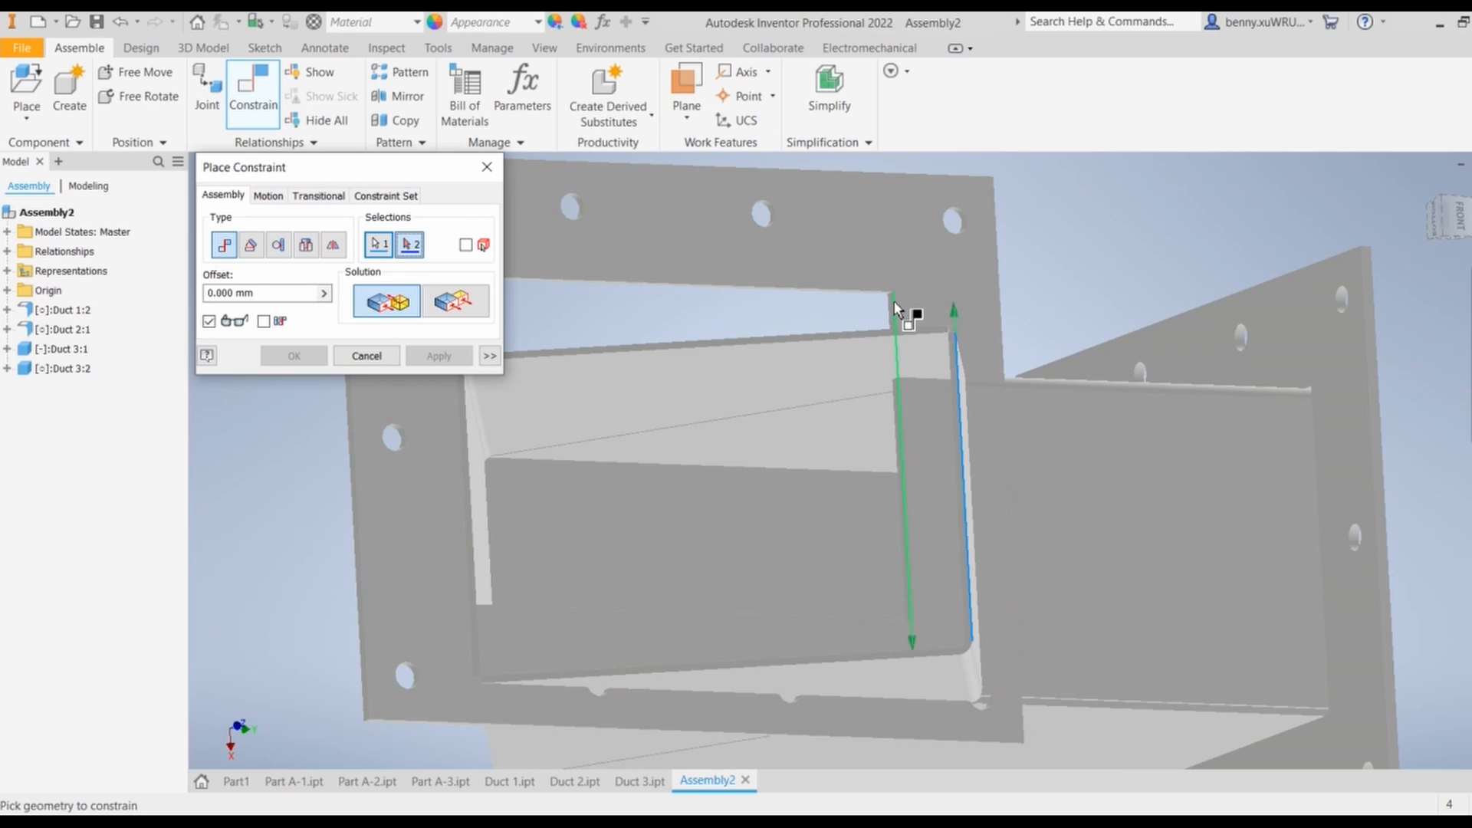
{"action": "left_click", "coordinate": [894, 303]}
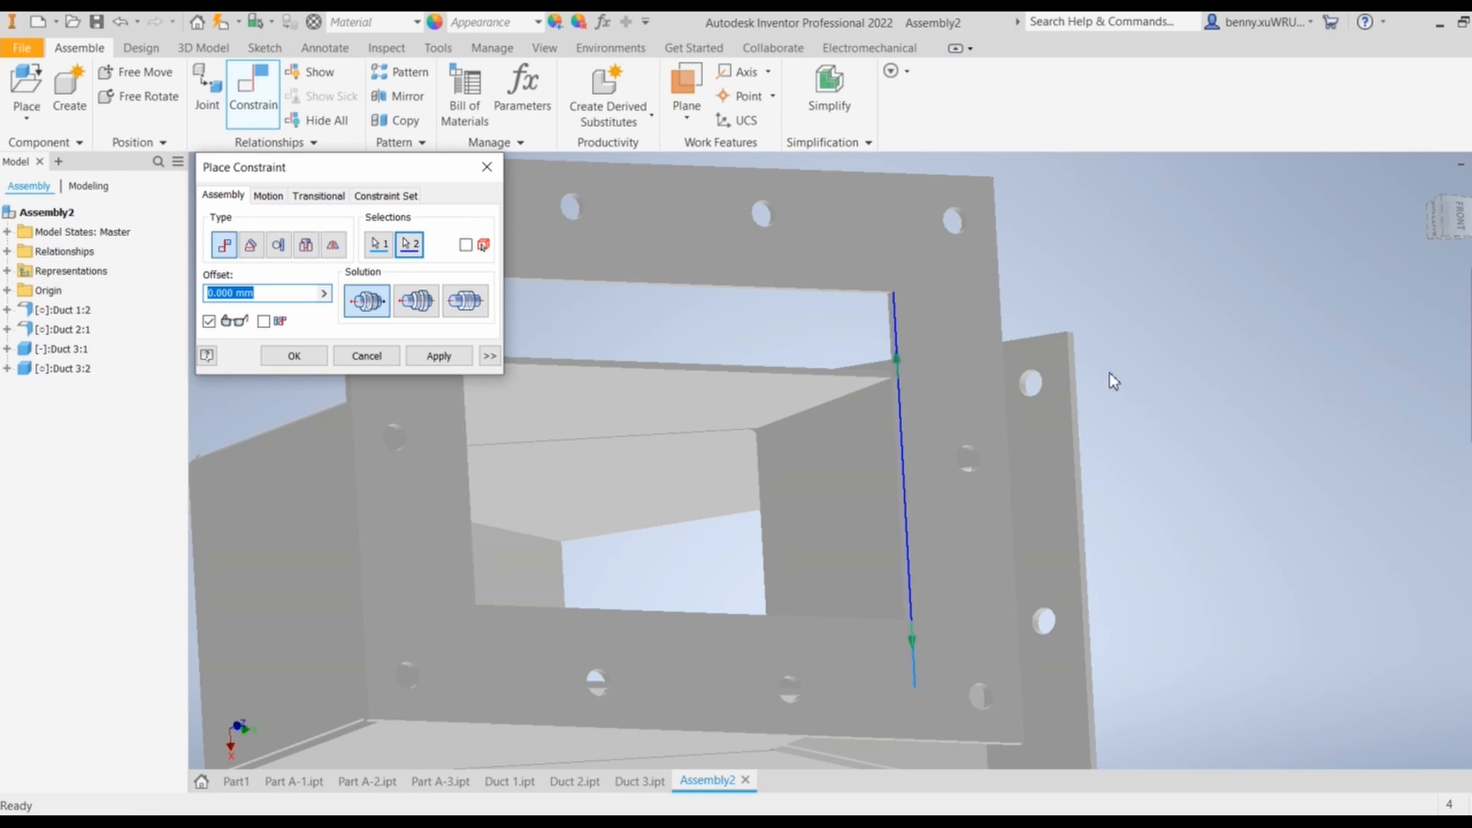
{"action": "left_click", "coordinate": [439, 355]}
Mate the long edge of Duct 2's open end to the long inner edge of its flange with 0 mm offset, and finish constraining
{"action": "mouse_move", "coordinate": [1101, 460]}
{"action": "middle_mouse_down", "text": "shift"}
{"action": "mouse_move", "coordinate": [1117, 513]}
{"action": "mouse_move", "coordinate": [1106, 445]}
{"action": "middle_mouse_up", "text": "shift"}
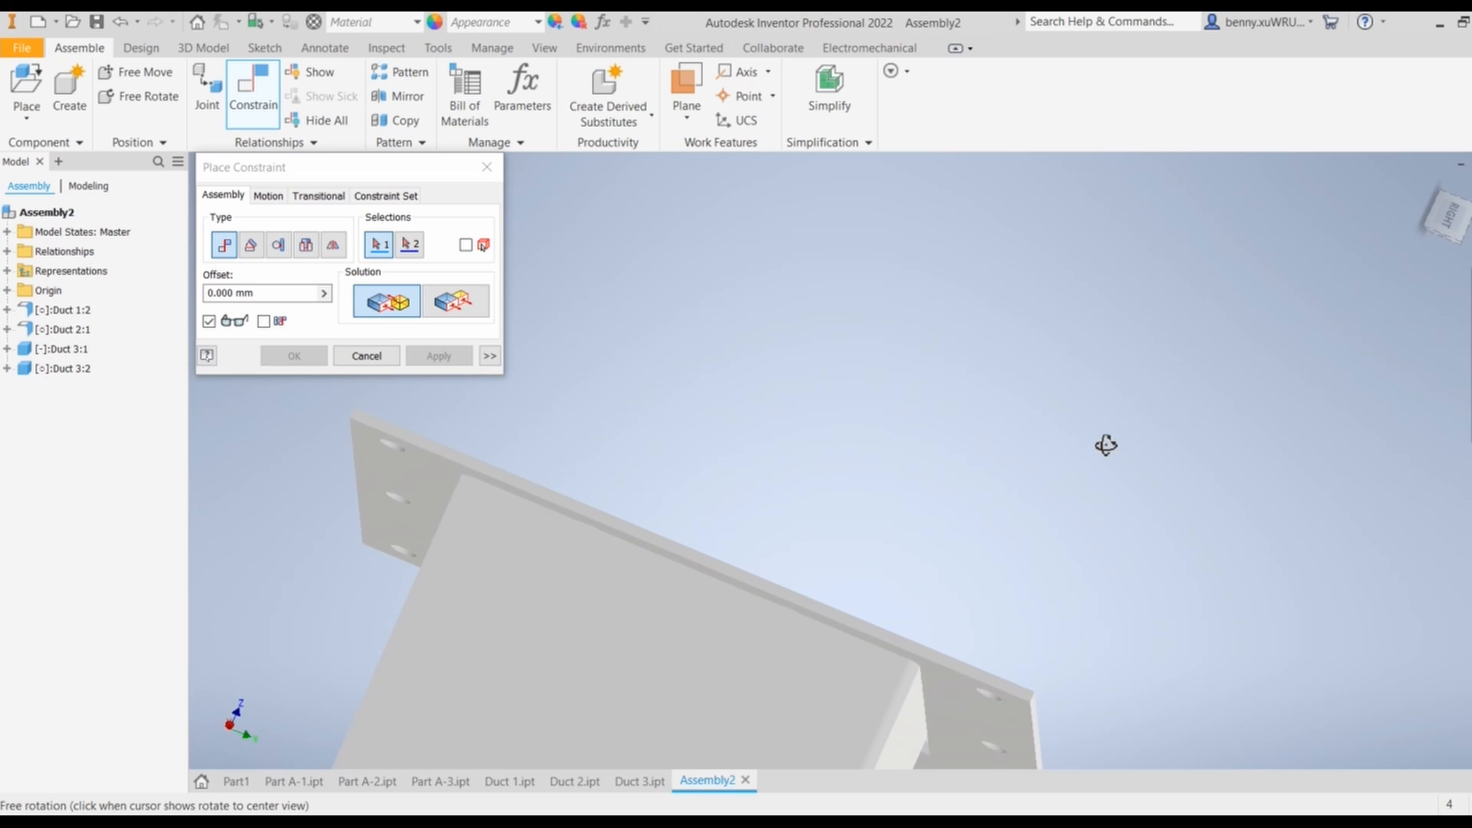
{"action": "middle_click_drag", "start_coordinate": [1022, 516], "coordinate": [909, 535], "text": "shift"}
{"action": "scroll", "coordinate": [989, 592], "scroll_direction": "up", "scroll_amount": 5}
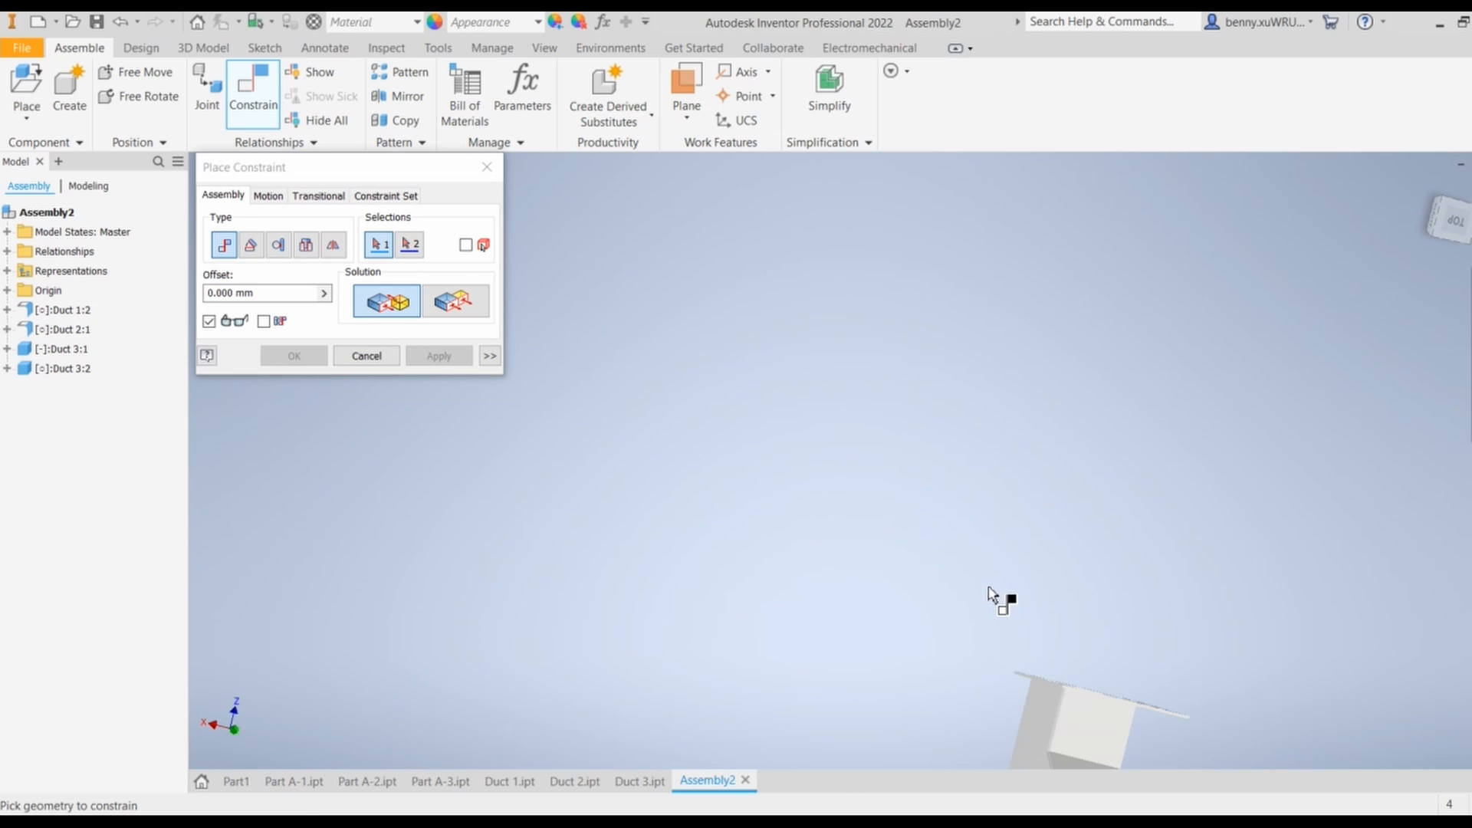
{"action": "middle_click_drag", "start_coordinate": [1089, 623], "coordinate": [893, 466]}
{"action": "scroll", "coordinate": [888, 481], "scroll_direction": "down", "scroll_amount": 5}
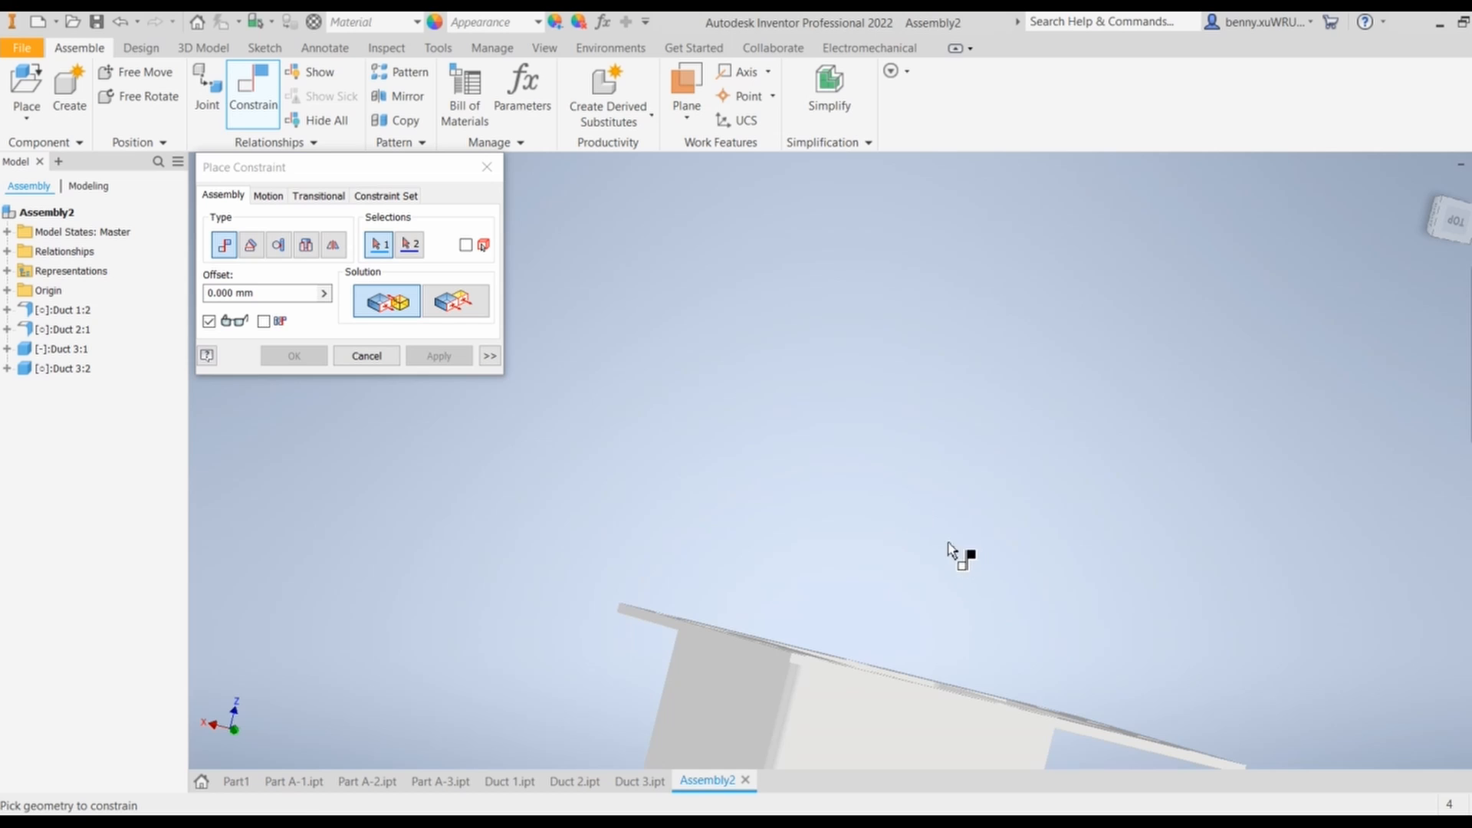
{"action": "middle_click_drag", "start_coordinate": [951, 548], "coordinate": [911, 562], "text": "shift"}
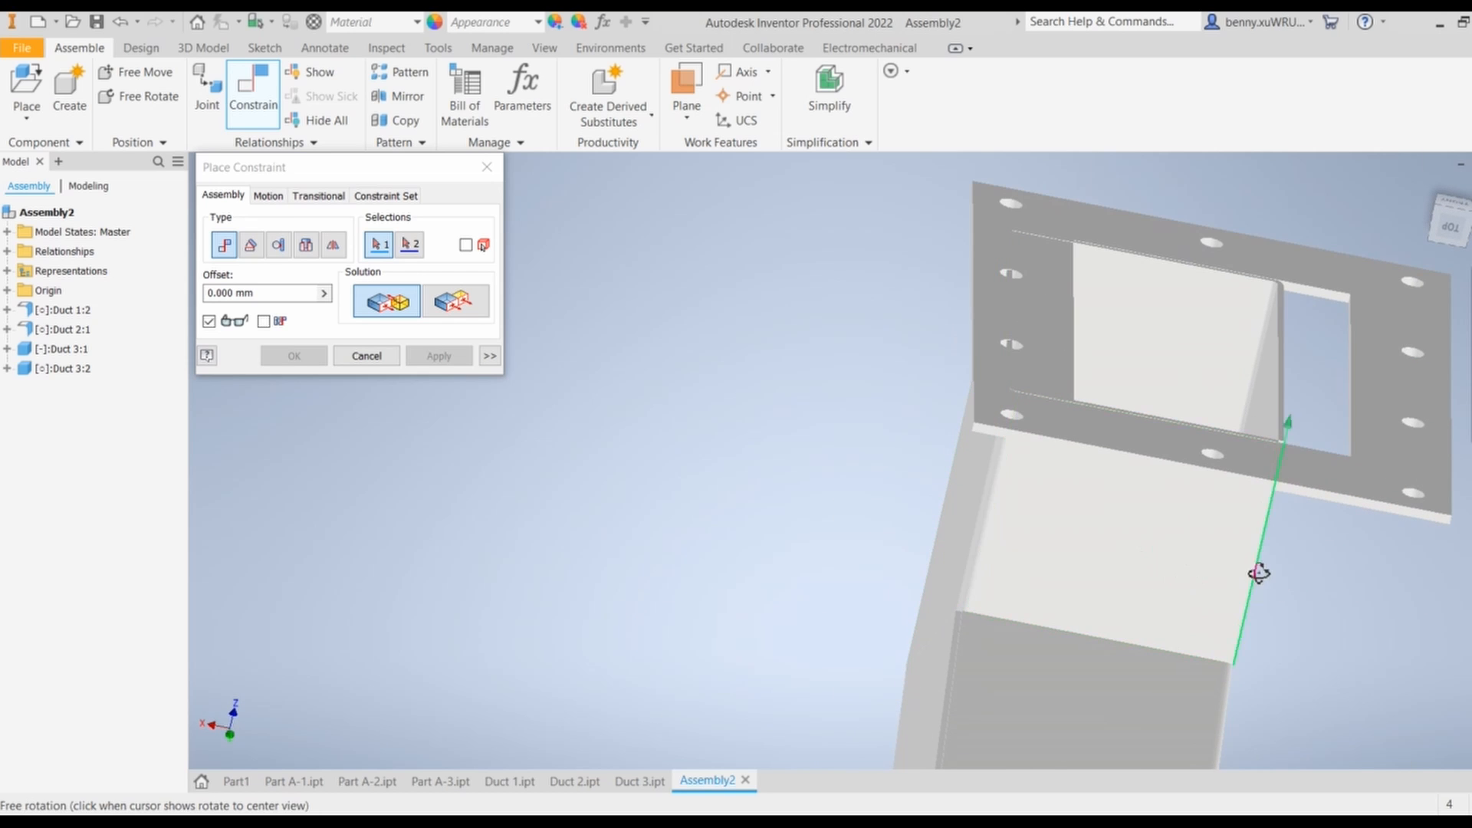
{"action": "middle_click_drag", "start_coordinate": [1258, 573], "coordinate": [1239, 591], "text": "shift"}
{"action": "middle_click_drag", "start_coordinate": [1051, 365], "coordinate": [597, 630]}
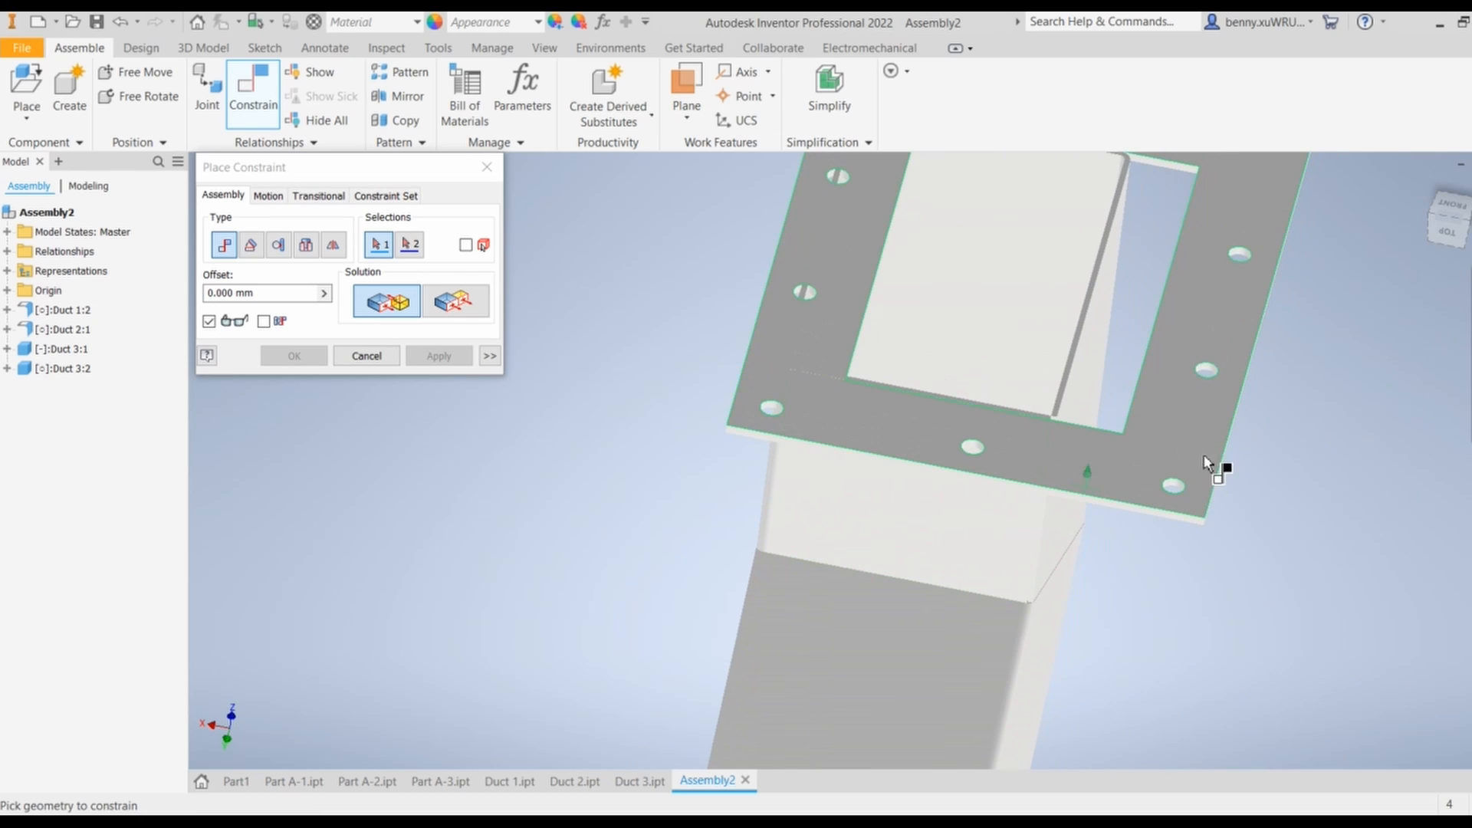
{"action": "middle_click_drag", "start_coordinate": [1205, 460], "coordinate": [1246, 541]}
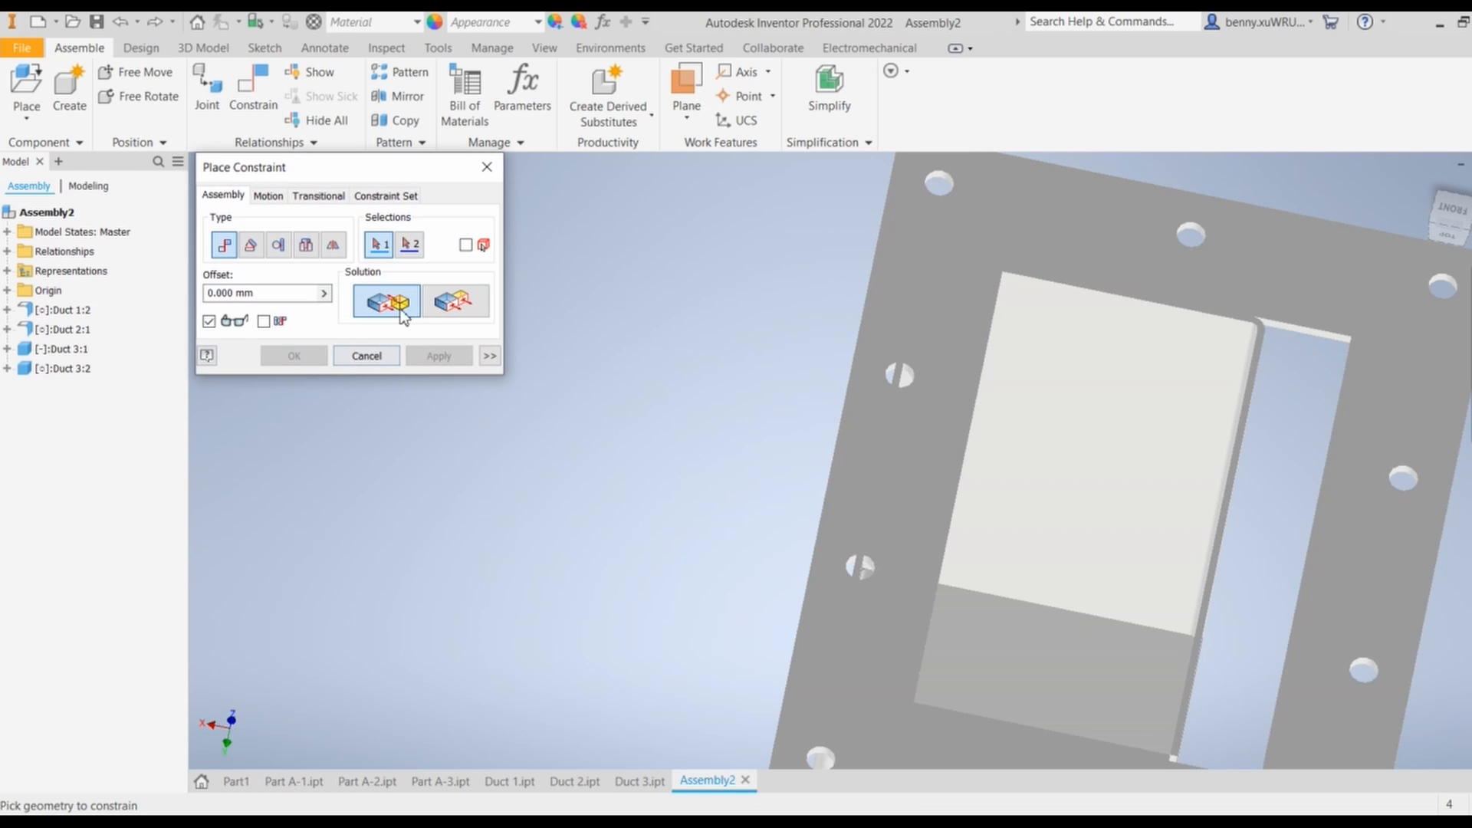
{"action": "left_click", "coordinate": [1250, 419]}
{"action": "middle_click_drag", "start_coordinate": [1336, 511], "coordinate": [1019, 427], "text": "shift"}
{"action": "left_click", "coordinate": [1037, 411]}
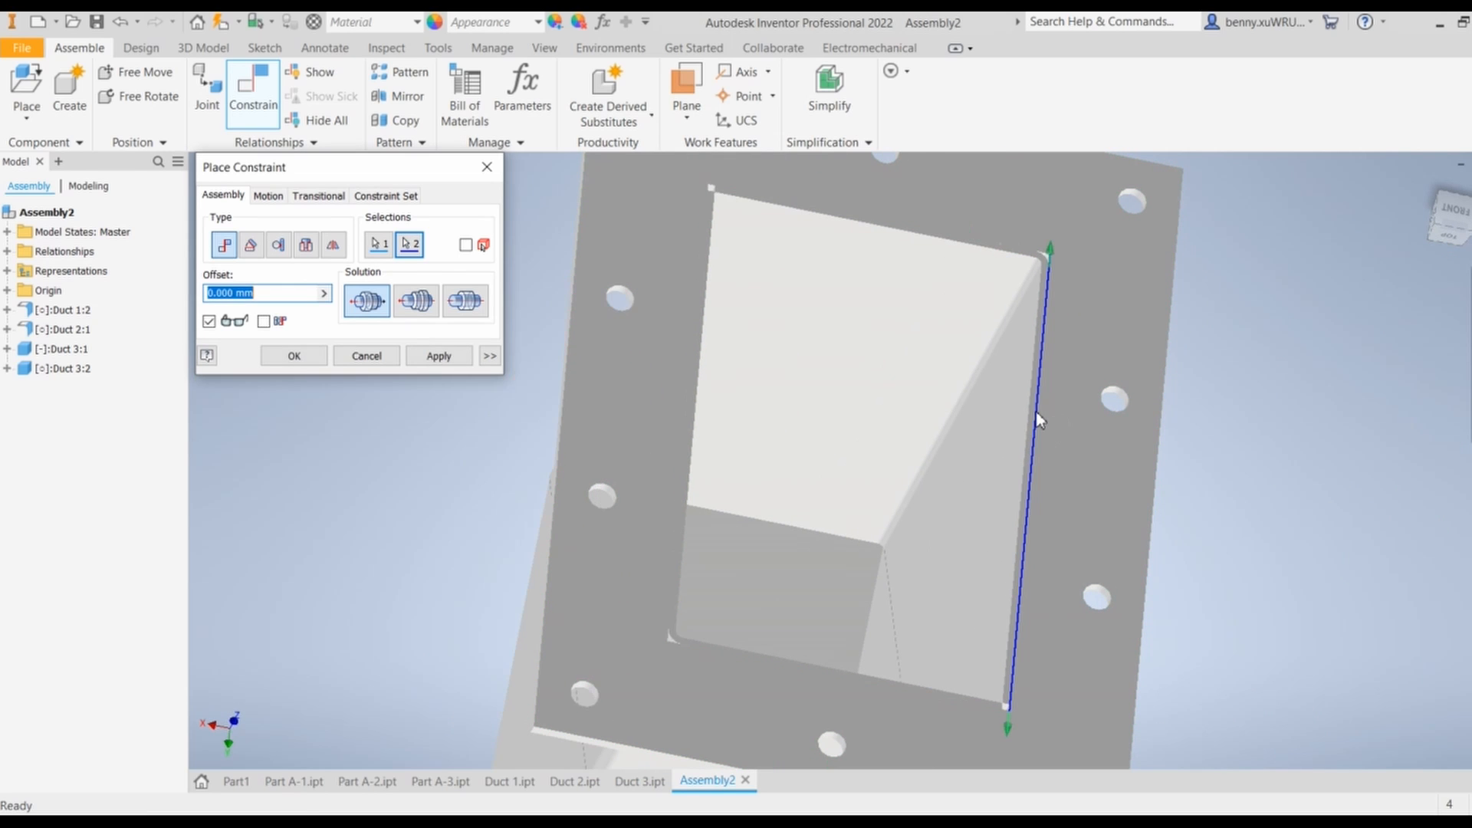
{"action": "middle_click_drag", "start_coordinate": [1336, 446], "coordinate": [1312, 453], "text": "shift"}
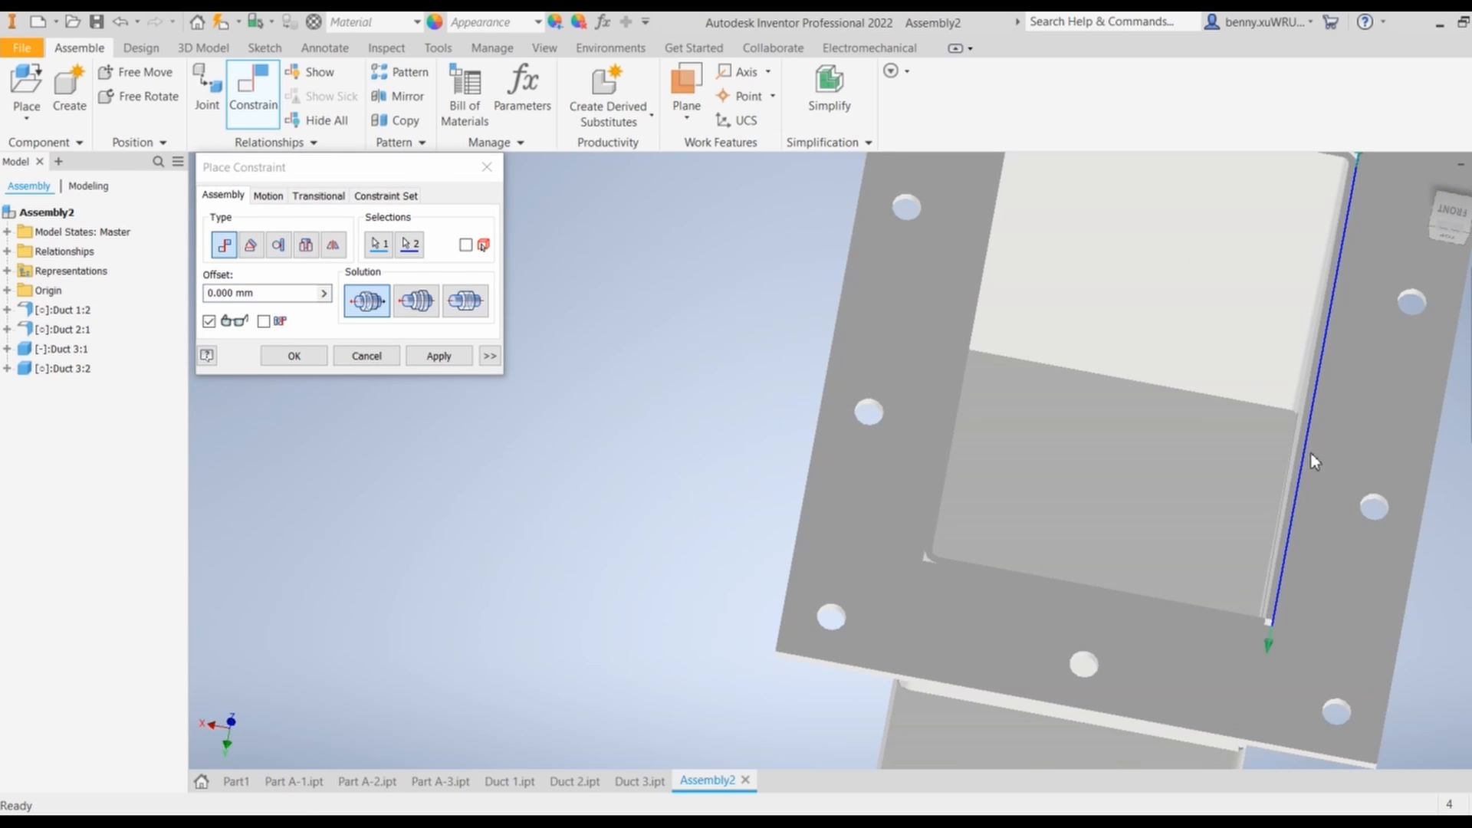
{"action": "left_click", "coordinate": [439, 356]}
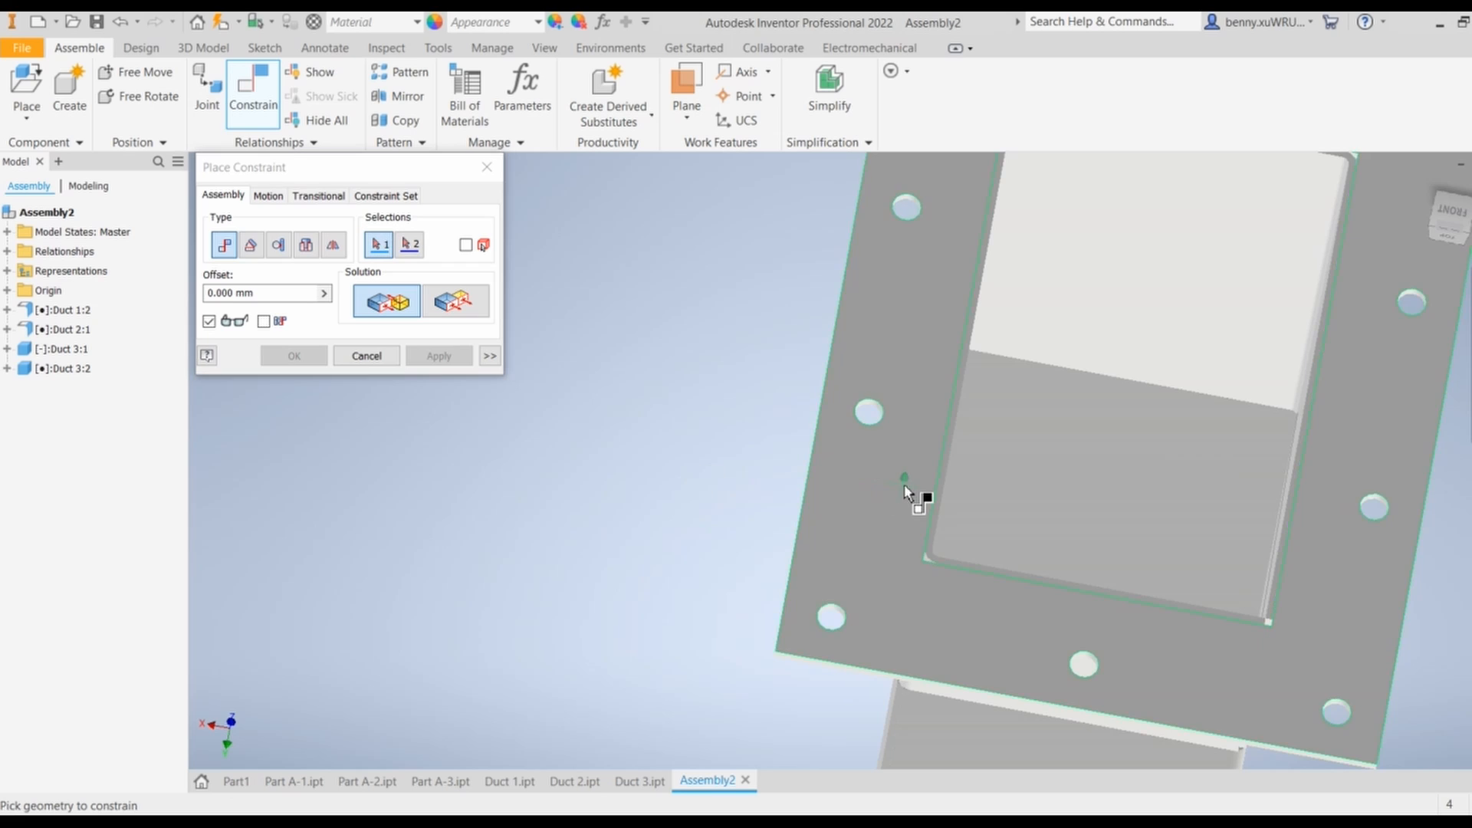
{"action": "scroll", "coordinate": [914, 492], "scroll_direction": "down", "scroll_amount": 5}
{"action": "middle_click_drag", "start_coordinate": [1027, 494], "coordinate": [1234, 492], "text": "shift"}
{"action": "key", "text": "Escape"}
Apply the Stainless - Brushed appearance to all four components of the duct assembly
{"action": "left_click_drag", "start_coordinate": [935, 751], "coordinate": [336, 192]}
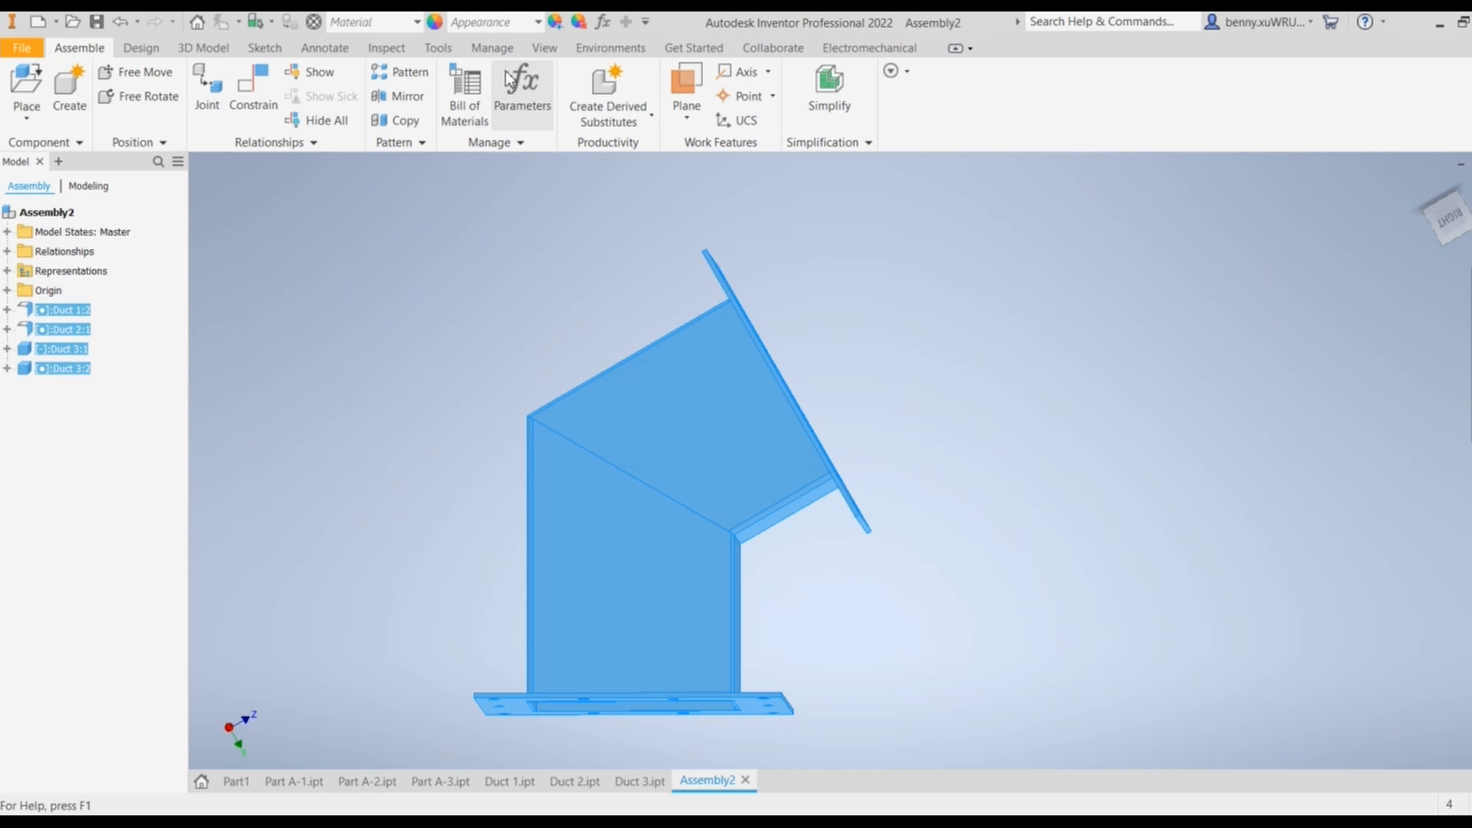
{"action": "left_click", "coordinate": [529, 23]}
{"action": "scroll", "coordinate": [595, 451], "scroll_direction": "down", "scroll_amount": 2}
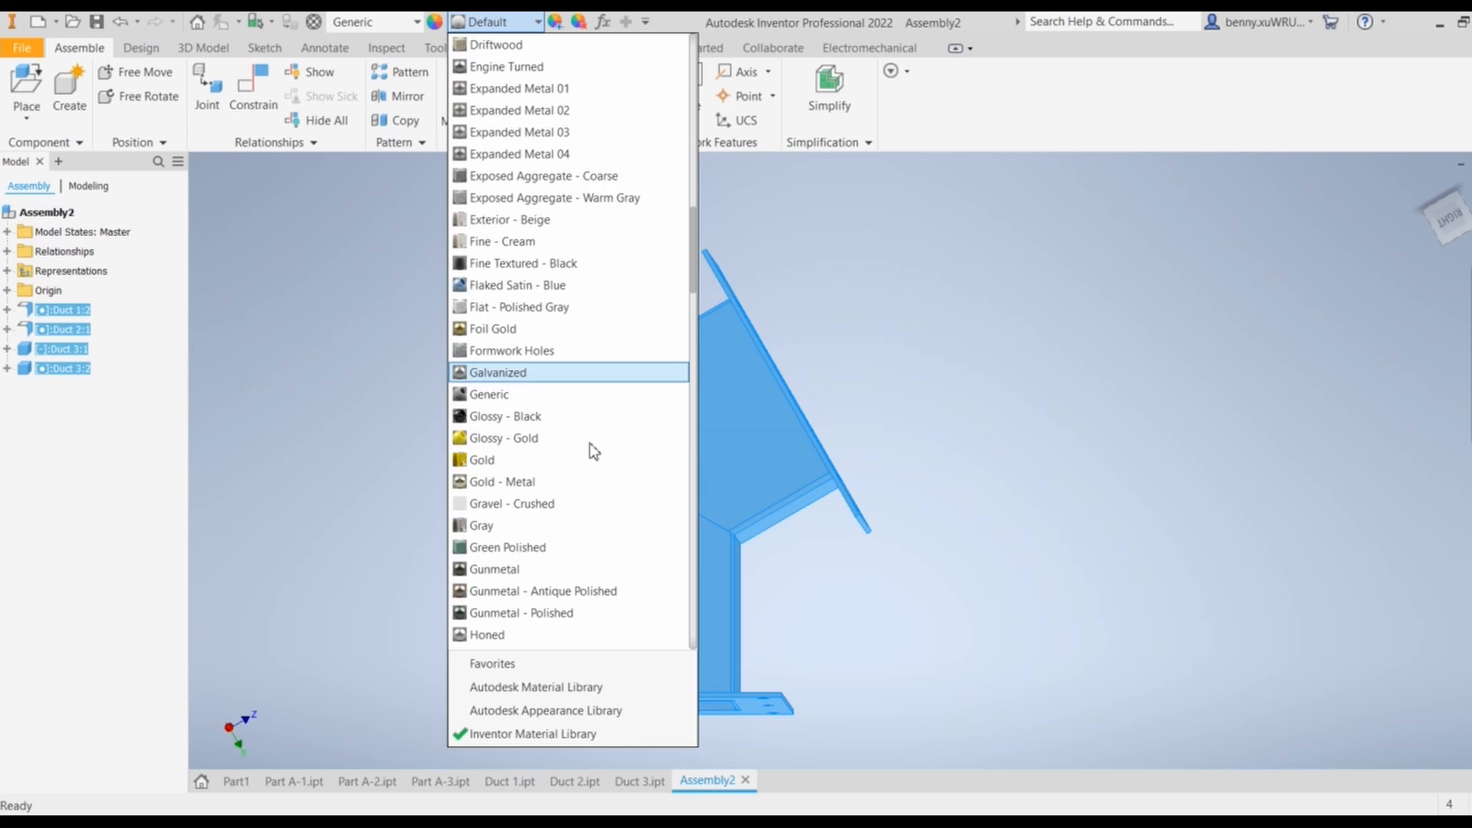
{"action": "scroll", "coordinate": [594, 452], "scroll_direction": "down", "scroll_amount": 15}
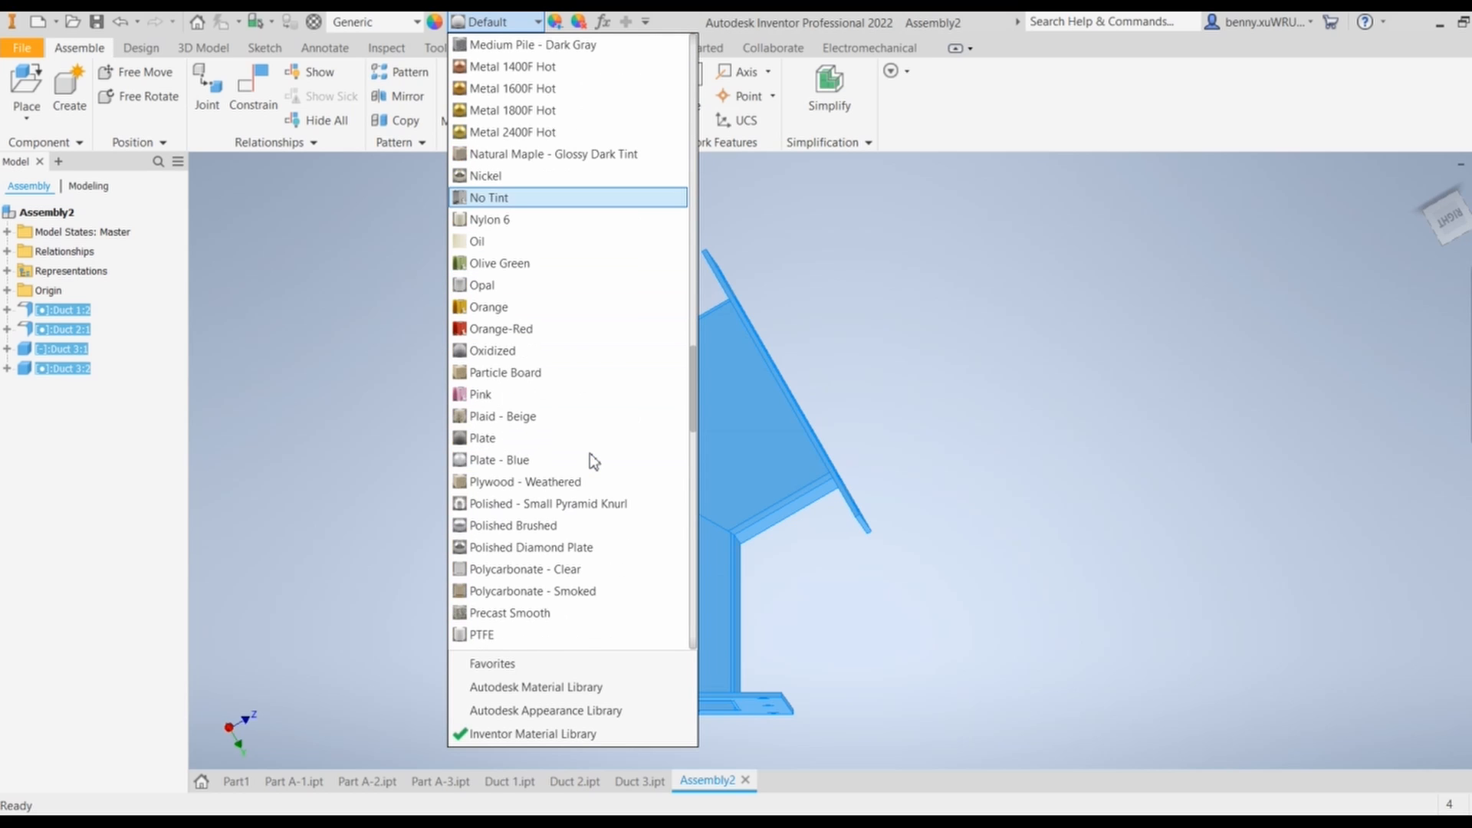
{"action": "scroll", "coordinate": [594, 460], "scroll_direction": "down", "scroll_amount": 10}
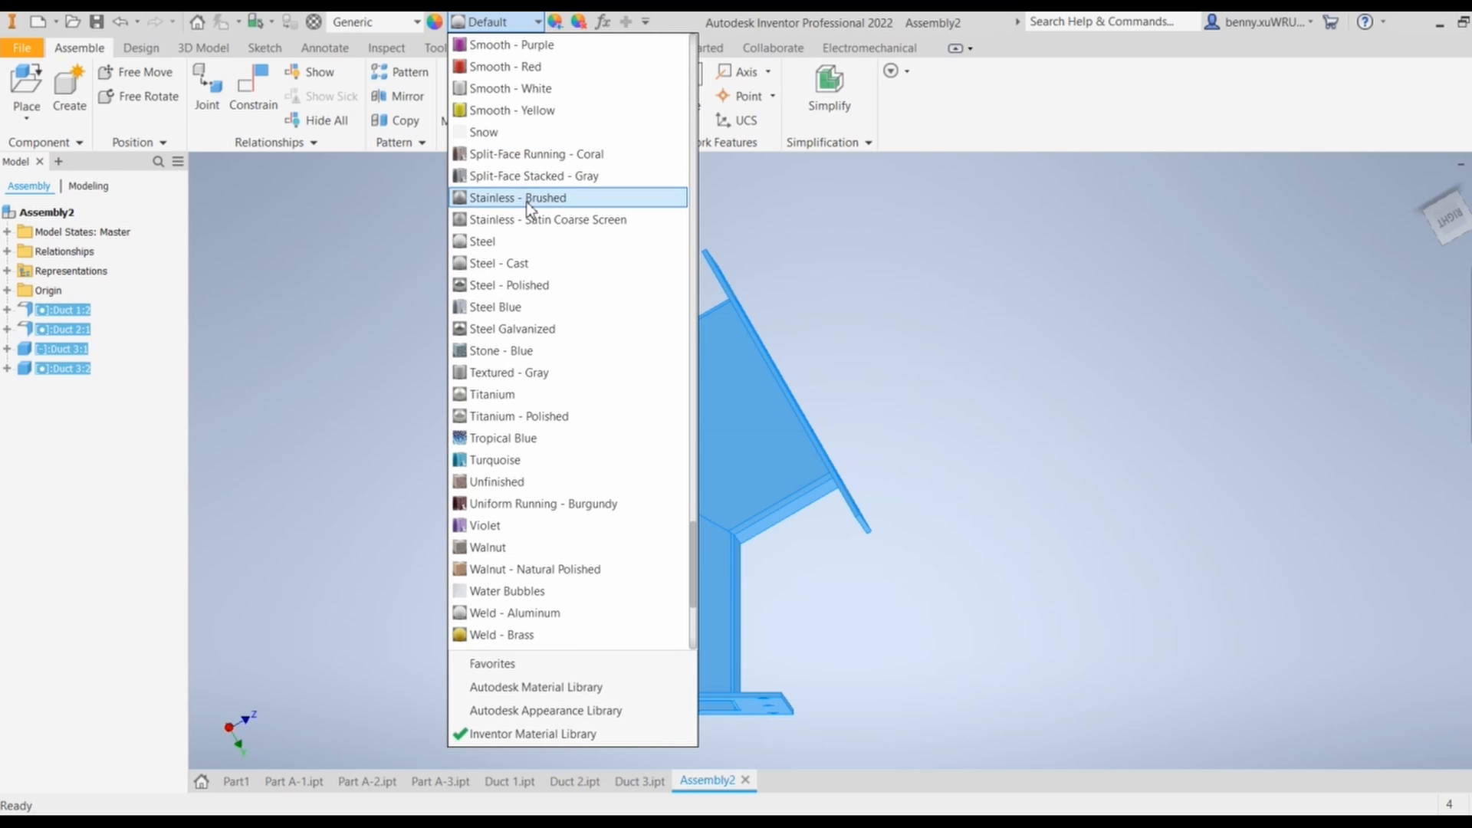
{"action": "left_click", "coordinate": [529, 198]}
{"action": "left_click", "coordinate": [1187, 509]}
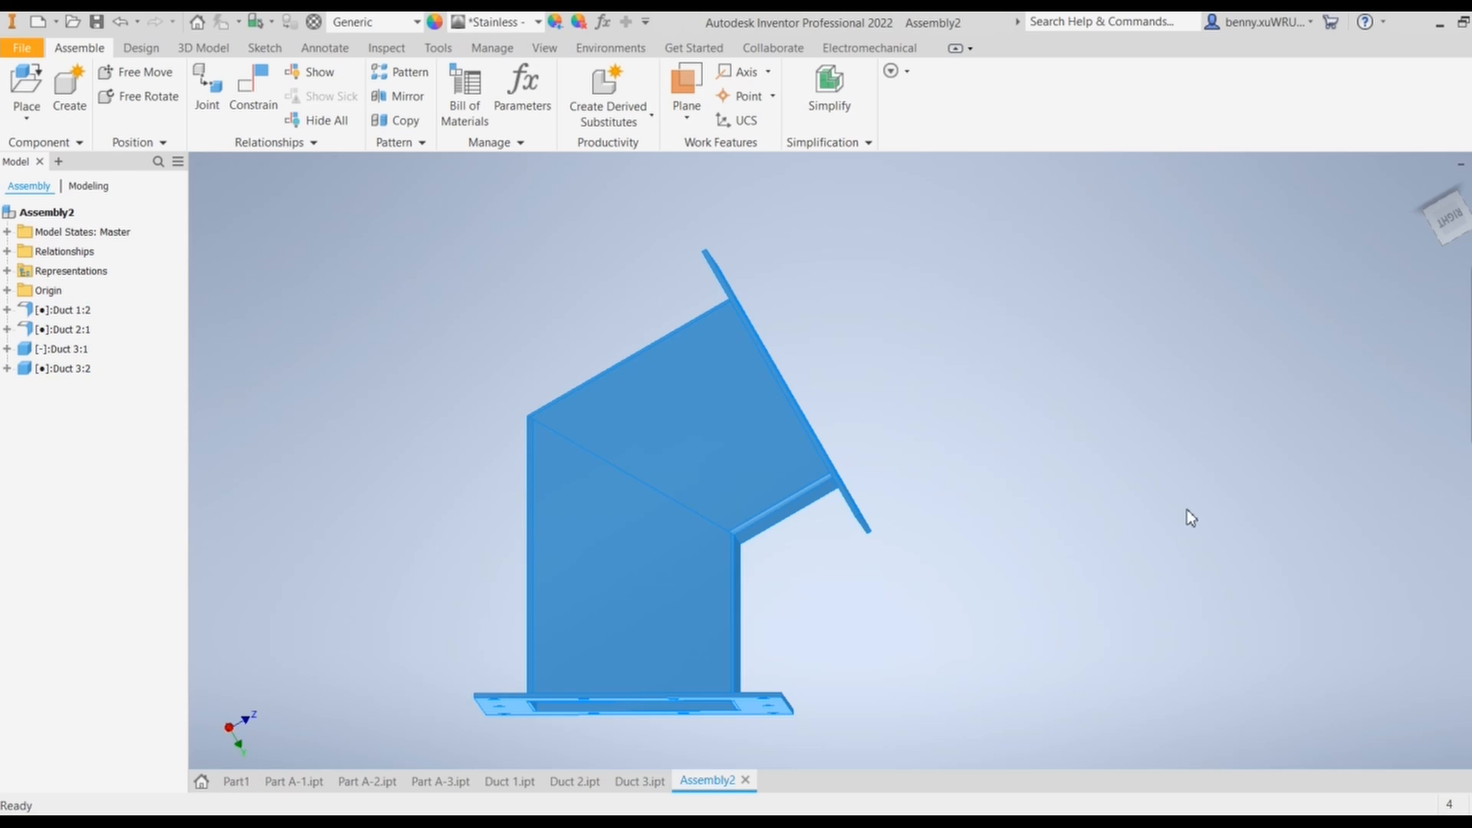
{"action": "mouse_move", "coordinate": [905, 600]}
{"action": "middle_mouse_down", "text": "shift"}
{"action": "mouse_move", "coordinate": [1015, 602]}
{"action": "mouse_move", "coordinate": [1035, 621]}
{"action": "mouse_move", "coordinate": [943, 641]}
{"action": "mouse_move", "coordinate": [828, 608]}
{"action": "mouse_move", "coordinate": [882, 590]}
{"action": "middle_mouse_up", "text": "shift"}
{"action": "middle_click_drag", "start_coordinate": [908, 487], "coordinate": [1052, 453]}
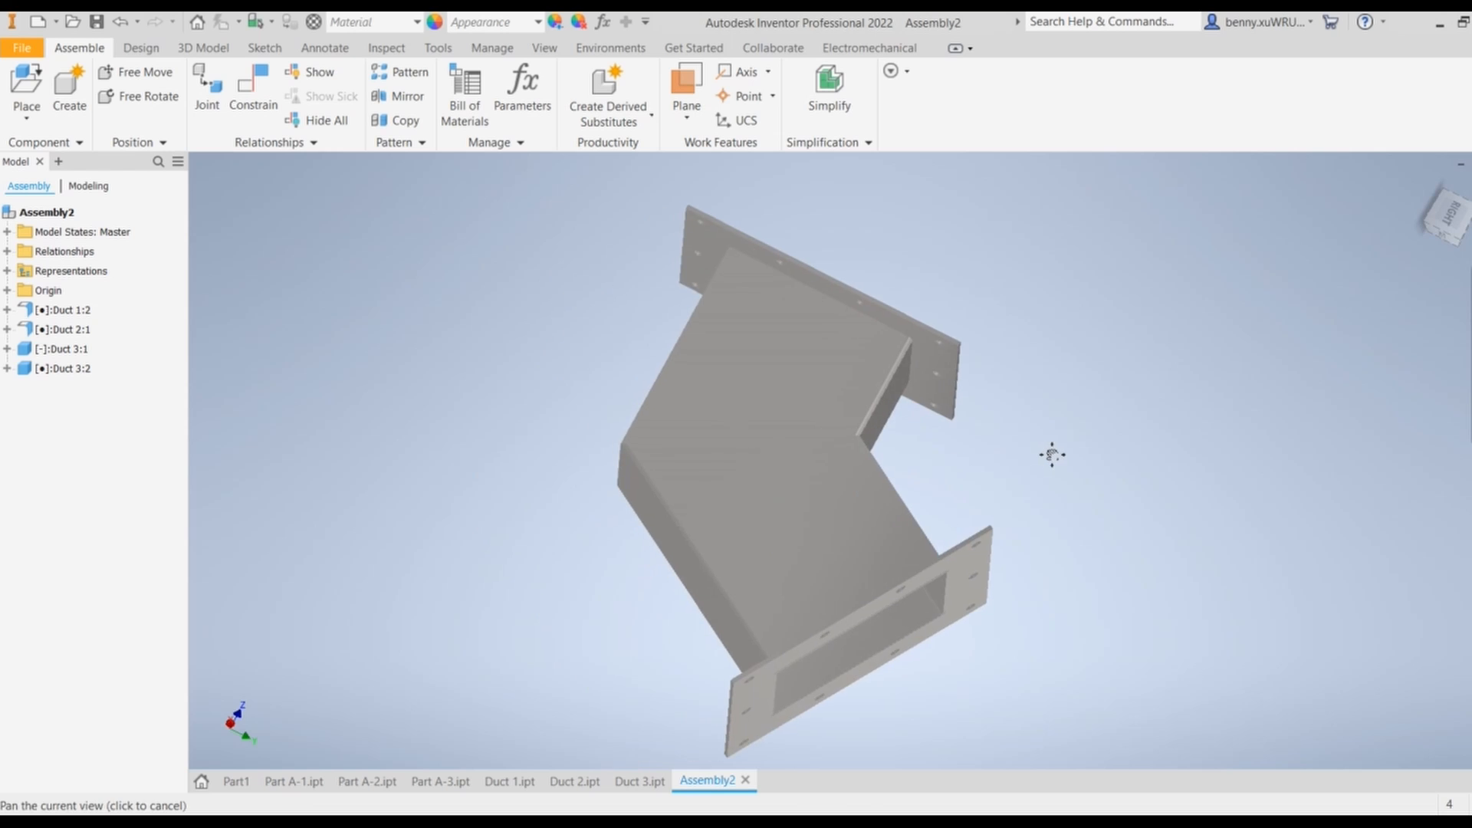
{"action": "scroll", "coordinate": [1053, 454], "scroll_direction": "down", "scroll_amount": 3}
{"action": "scroll", "coordinate": [999, 659], "scroll_direction": "up", "scroll_amount": 5}
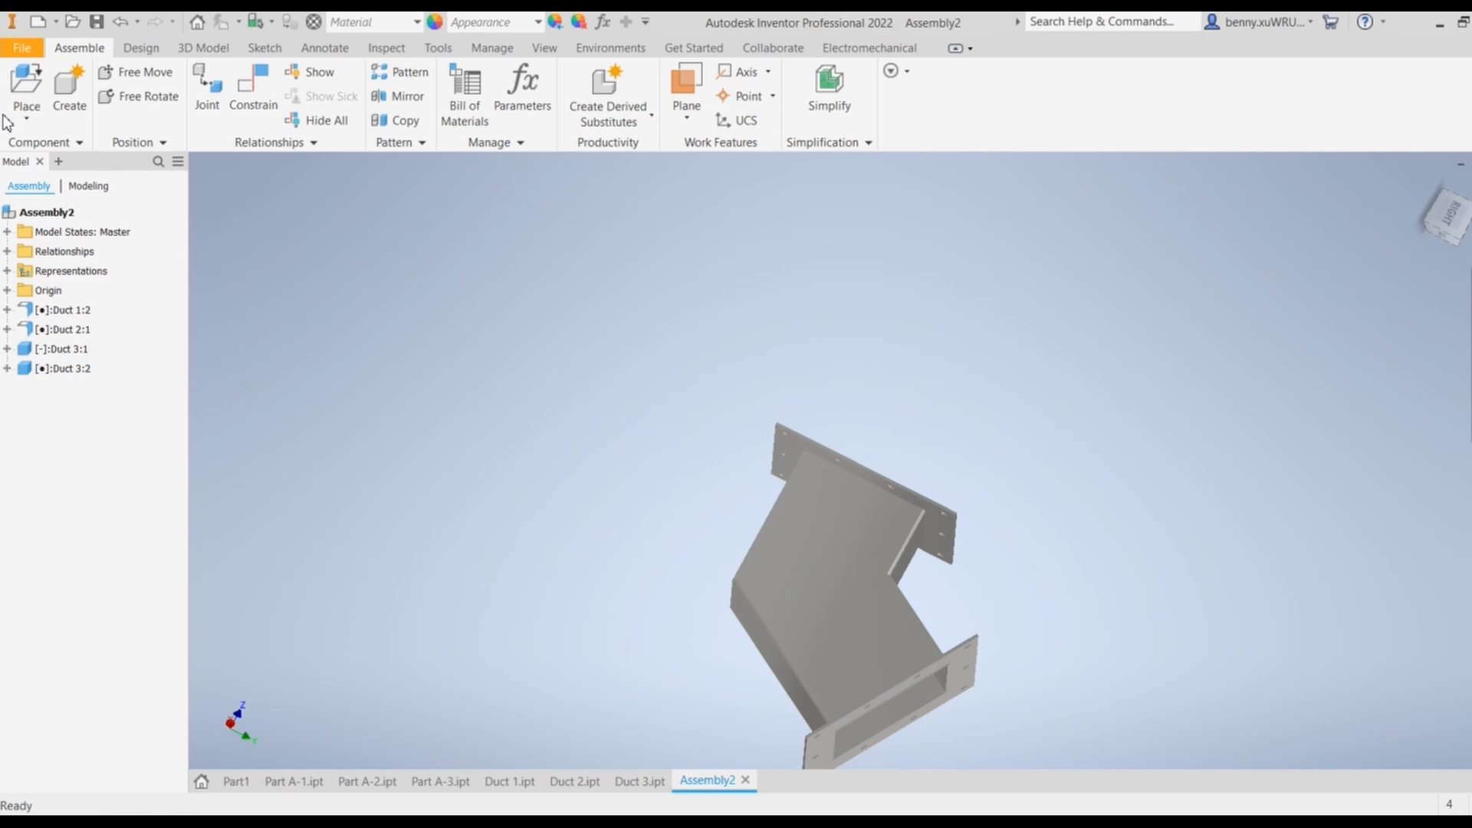
{"action": "left_click", "coordinate": [22, 48]}
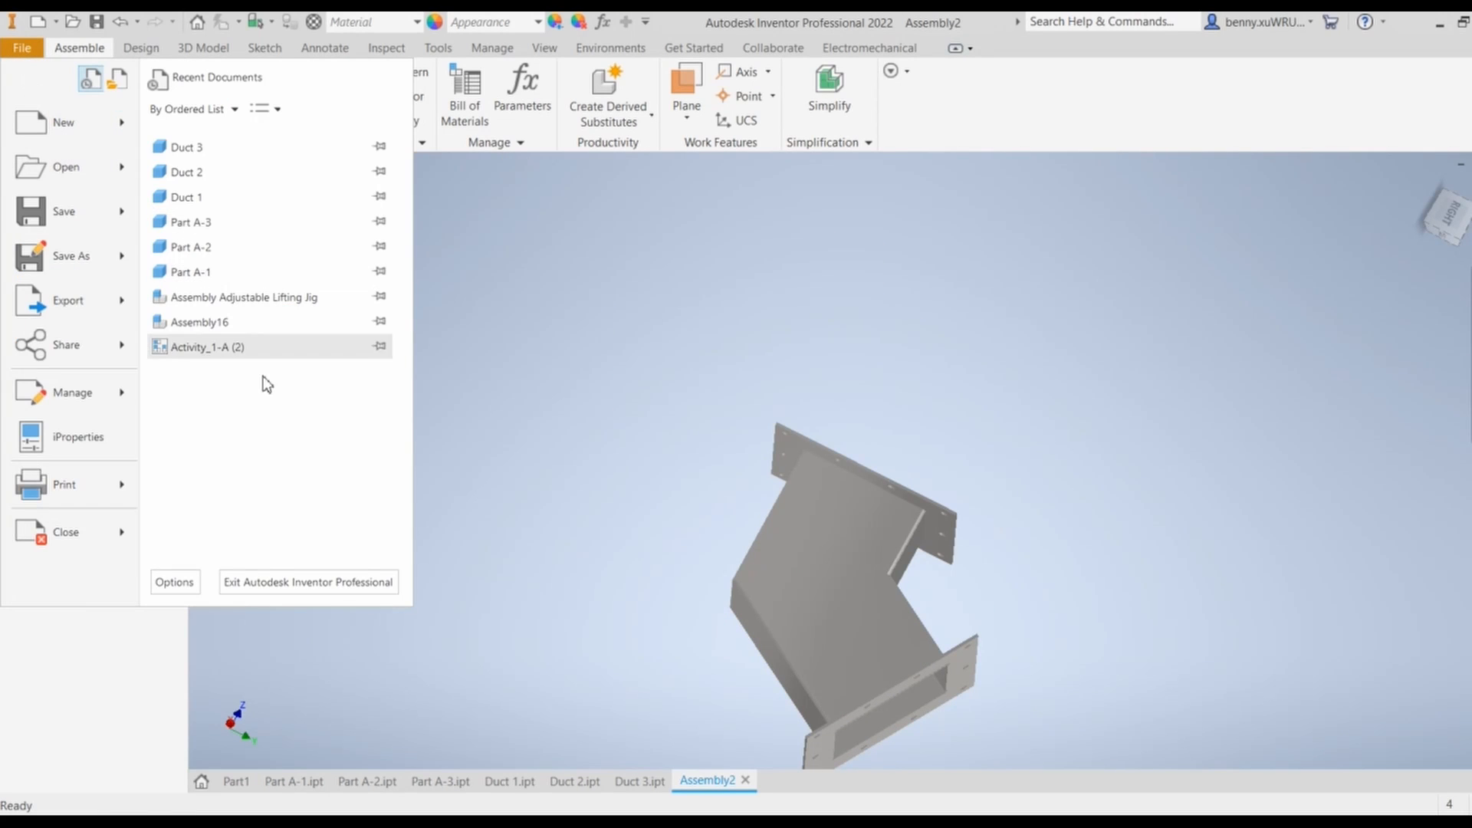
{"action": "mouse_move", "coordinate": [90, 262]}
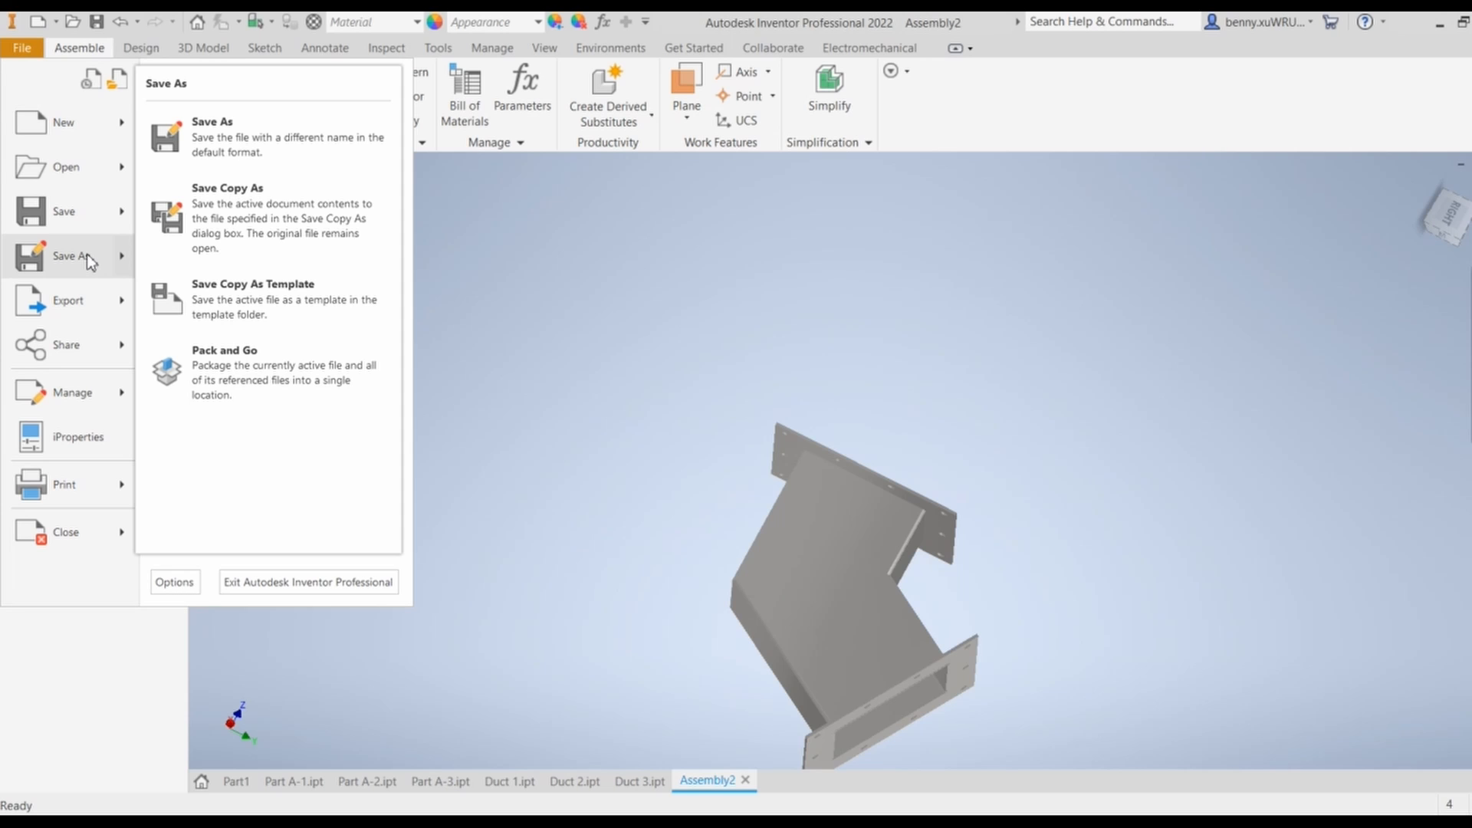
{"action": "left_click", "coordinate": [867, 304]}
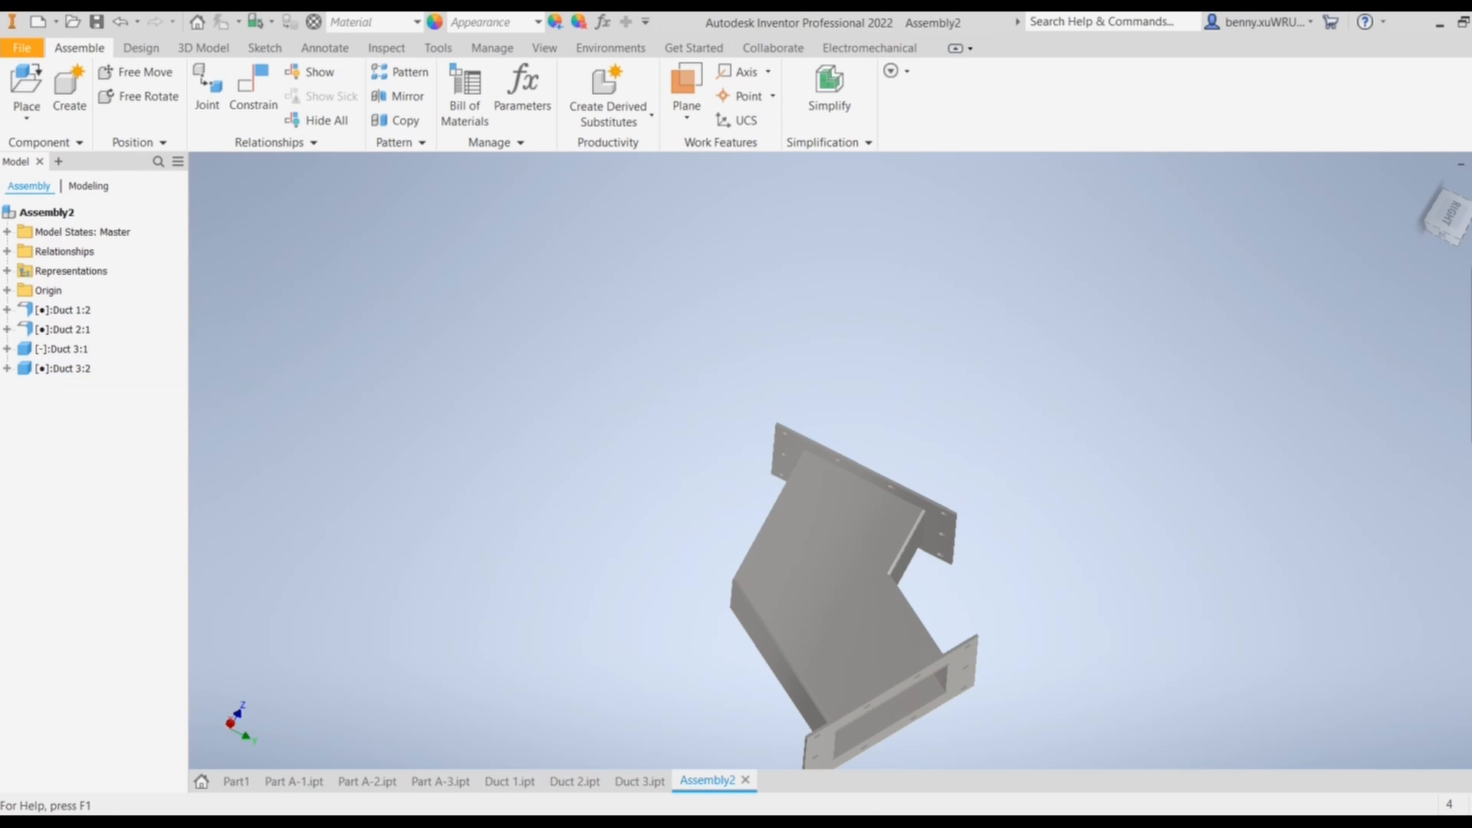
Switch to the MEM09221A worksheet in Word and review the Learning Activity 1 instructions above the duct drawing
{"action": "left_click", "coordinate": [889, 824]}
{"action": "left_click", "coordinate": [1412, 787]}
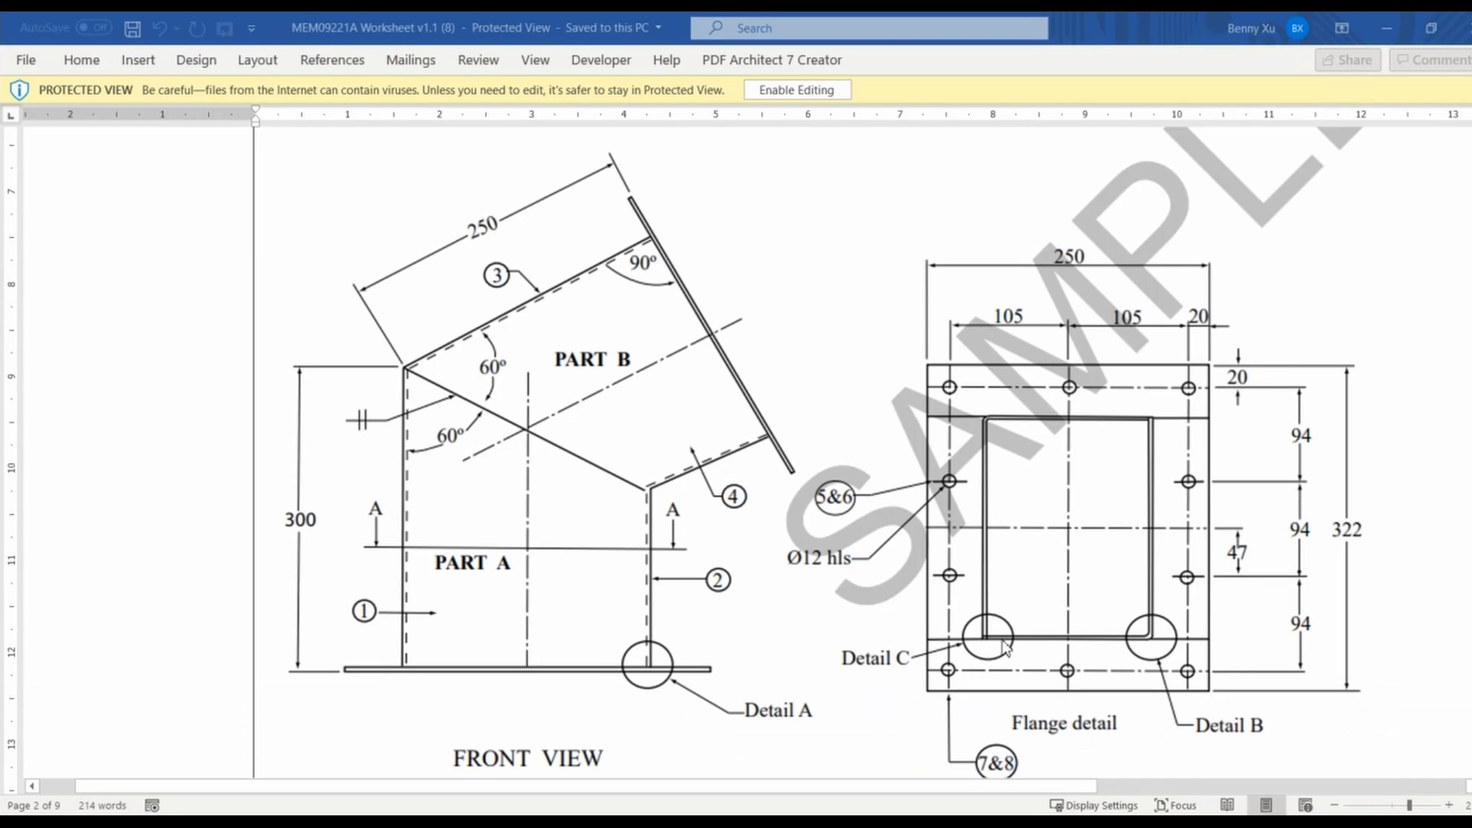
{"action": "scroll", "coordinate": [999, 526], "scroll_direction": "up", "scroll_amount": 12}
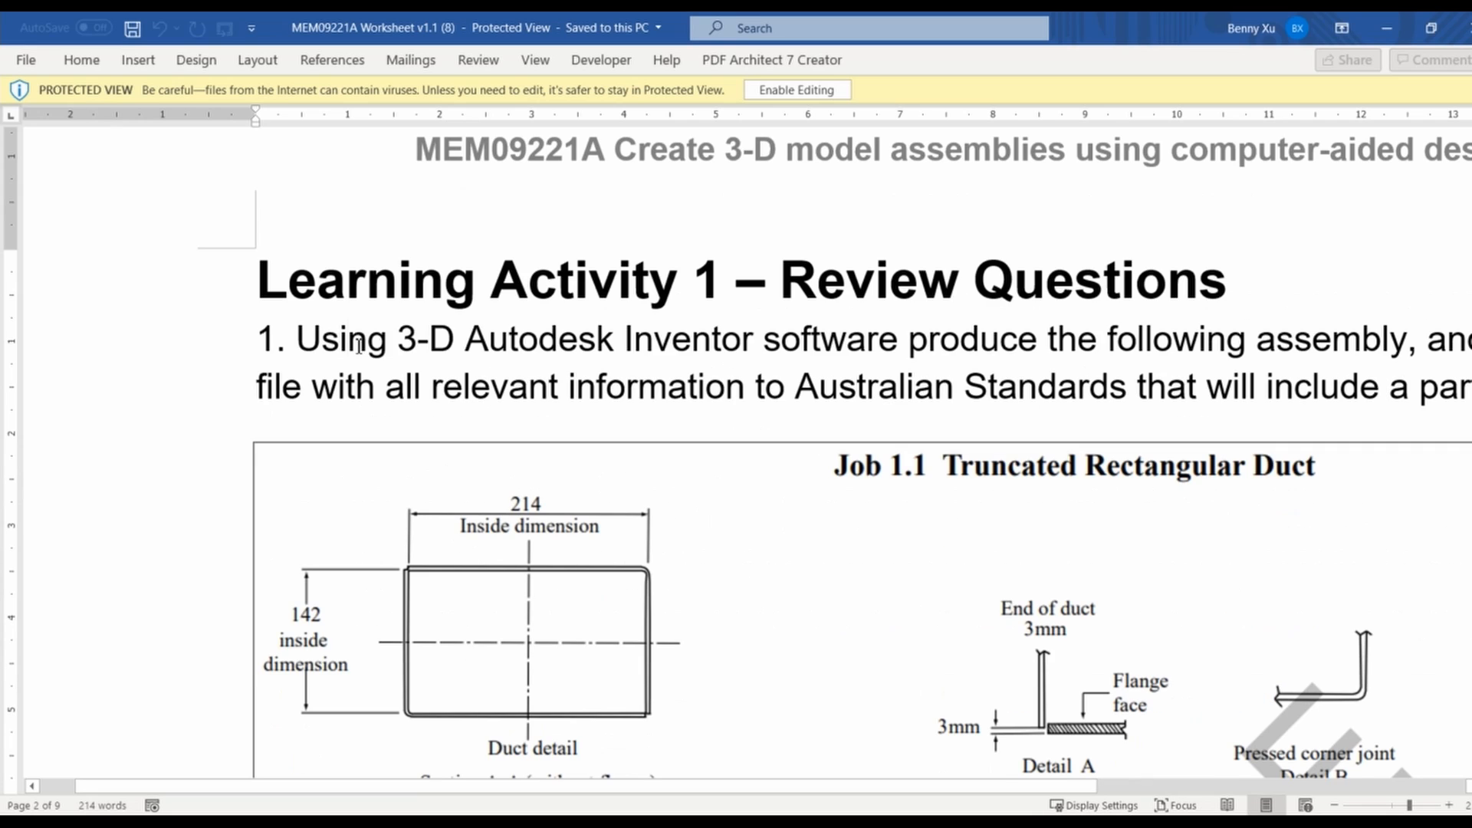
Read the Learning Activity 1 requirements about the assembly, idw file and parts list, then examine the Job 1.1 duct drawing
{"action": "left_click_drag", "start_coordinate": [359, 347], "coordinate": [1407, 342]}
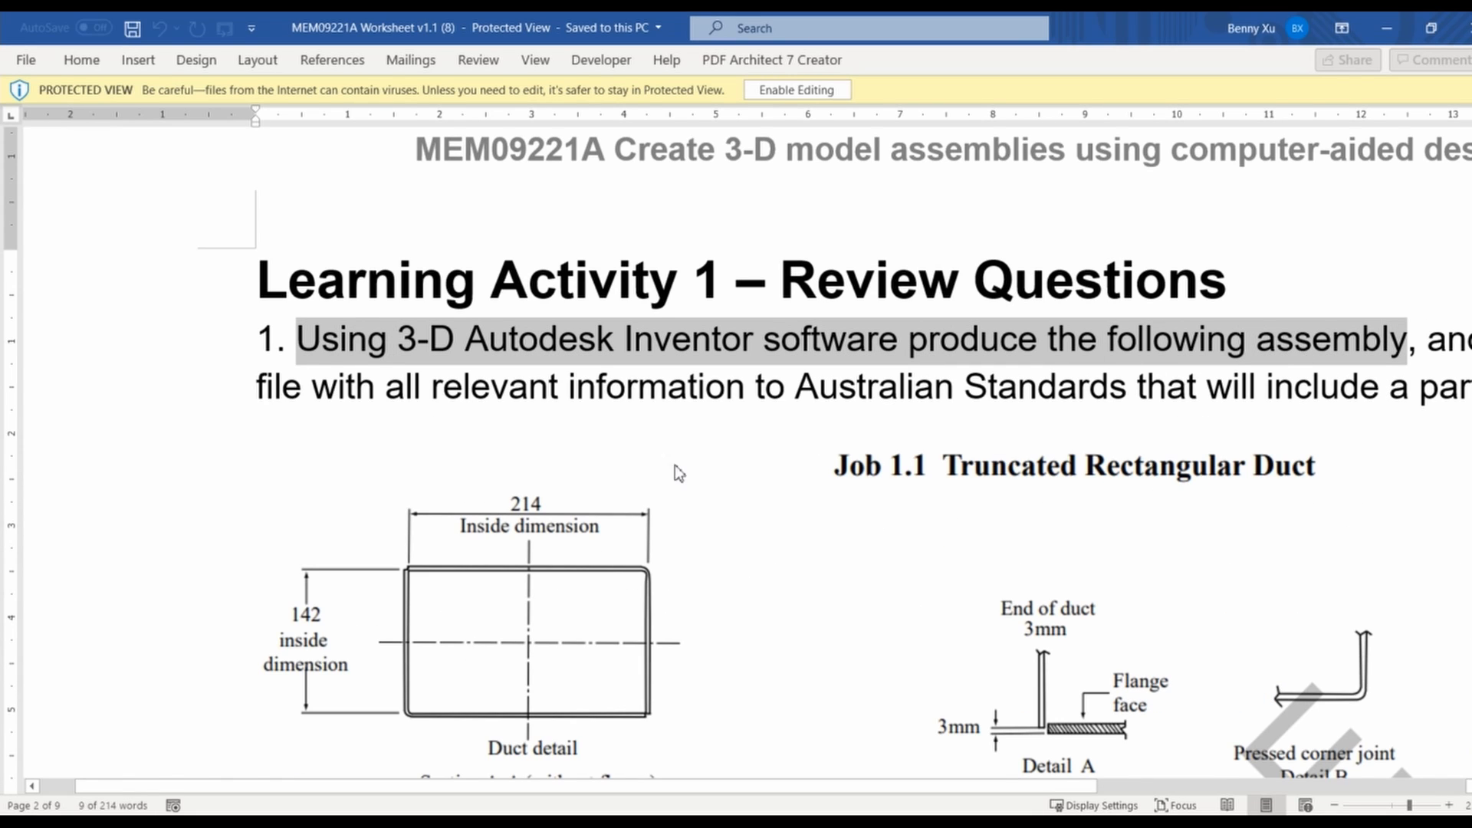
{"action": "scroll", "coordinate": [650, 558], "scroll_direction": "down", "scroll_amount": 3, "text": "ctrl"}
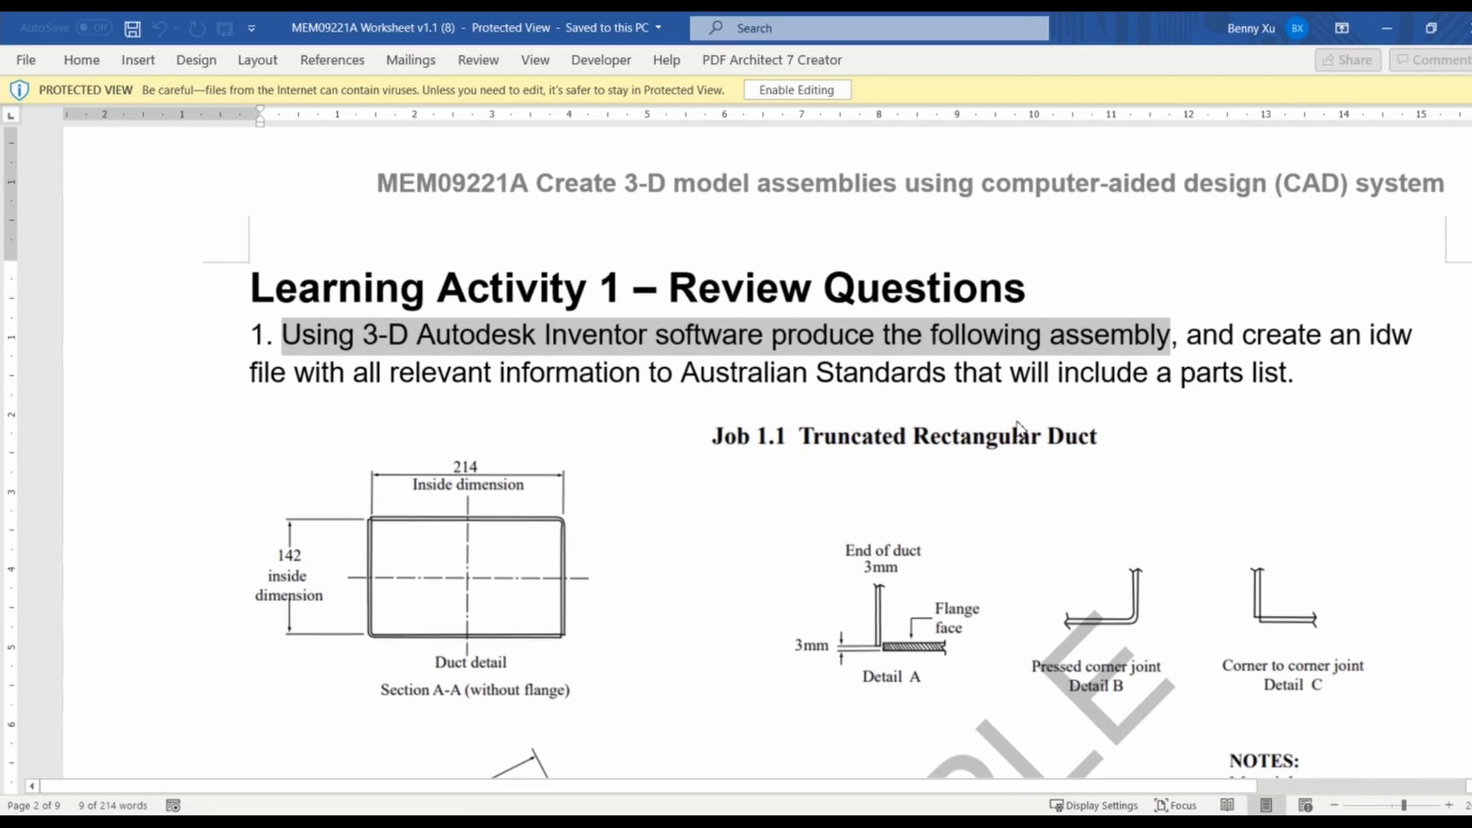
{"action": "double_click", "coordinate": [1372, 334]}
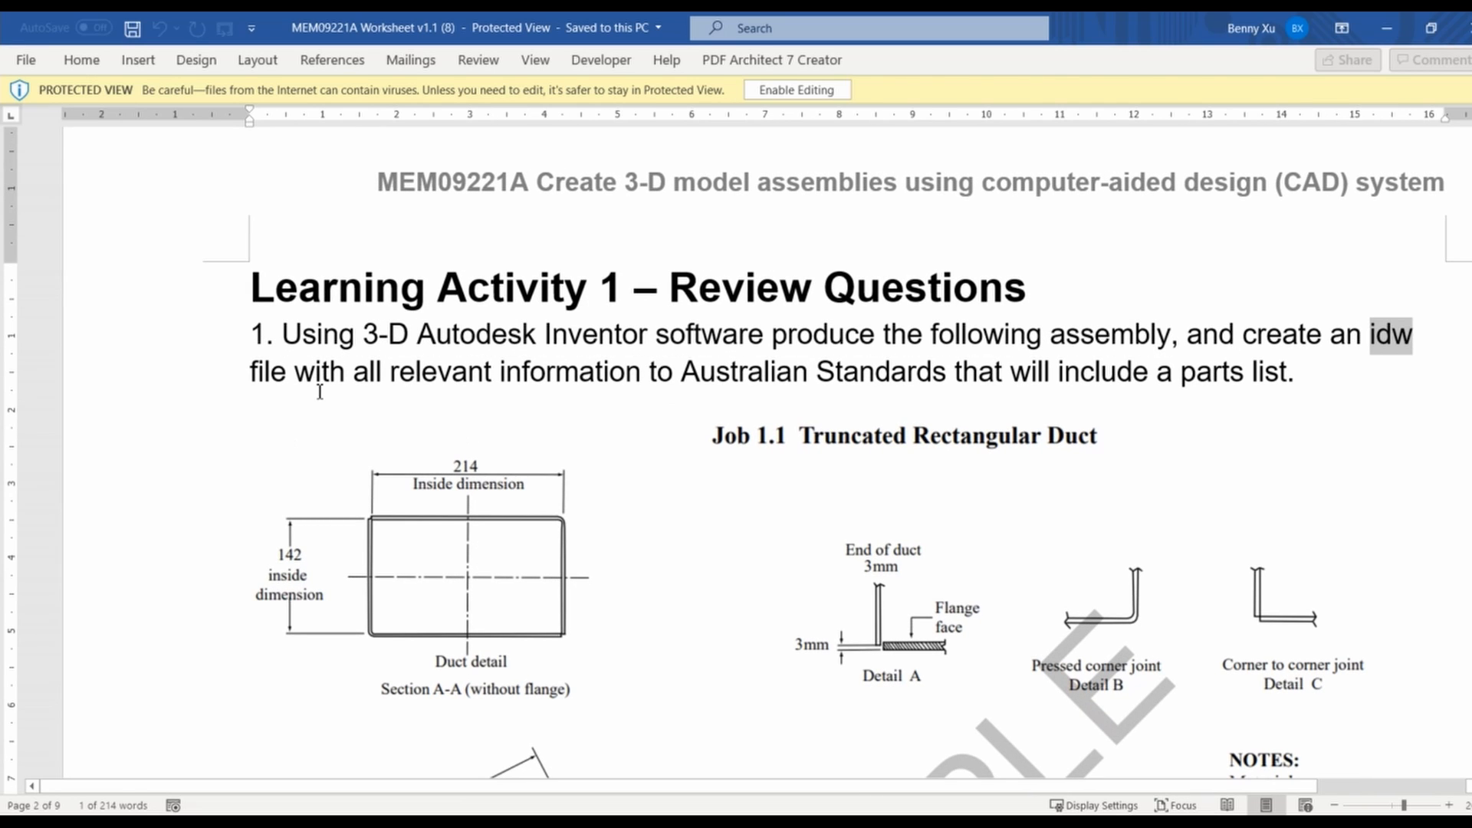
{"action": "left_click_drag", "start_coordinate": [320, 391], "coordinate": [566, 393]}
{"action": "left_click", "coordinate": [422, 392]}
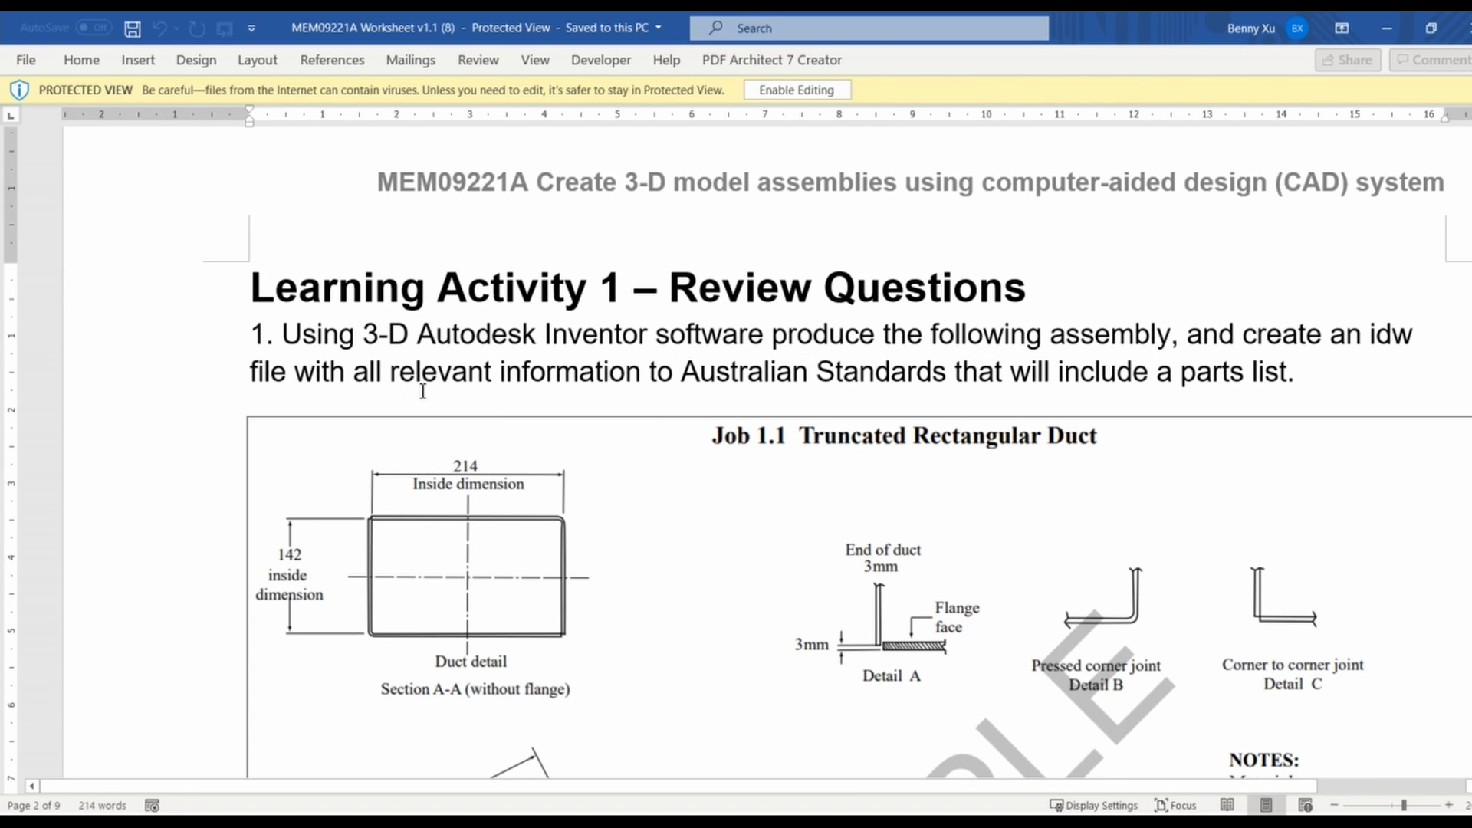
{"action": "left_click", "coordinate": [488, 381]}
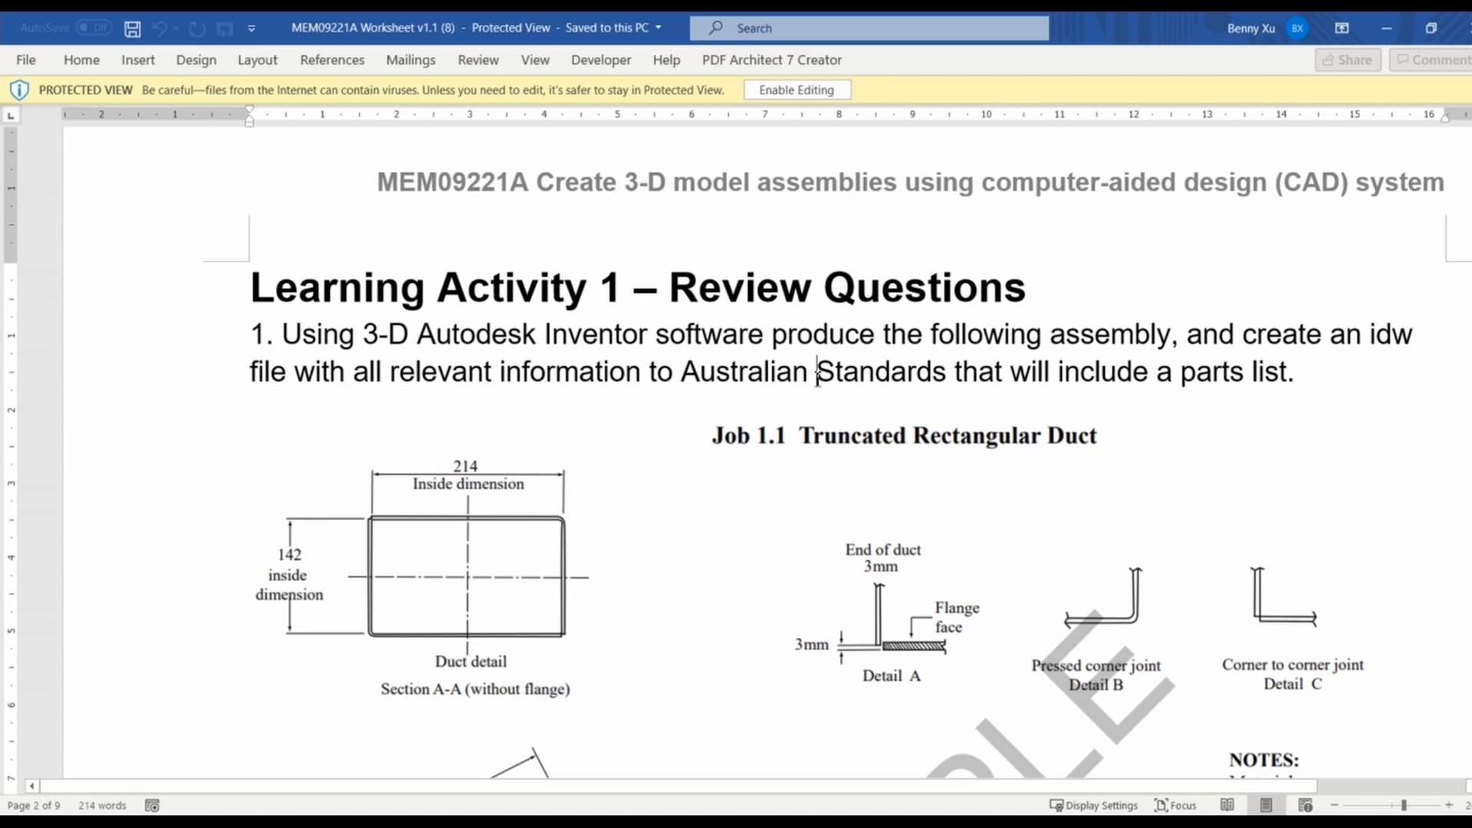
{"action": "scroll", "coordinate": [1303, 307], "scroll_direction": "down", "scroll_amount": 3}
{"action": "left_click_drag", "start_coordinate": [1176, 282], "coordinate": [1288, 280]}
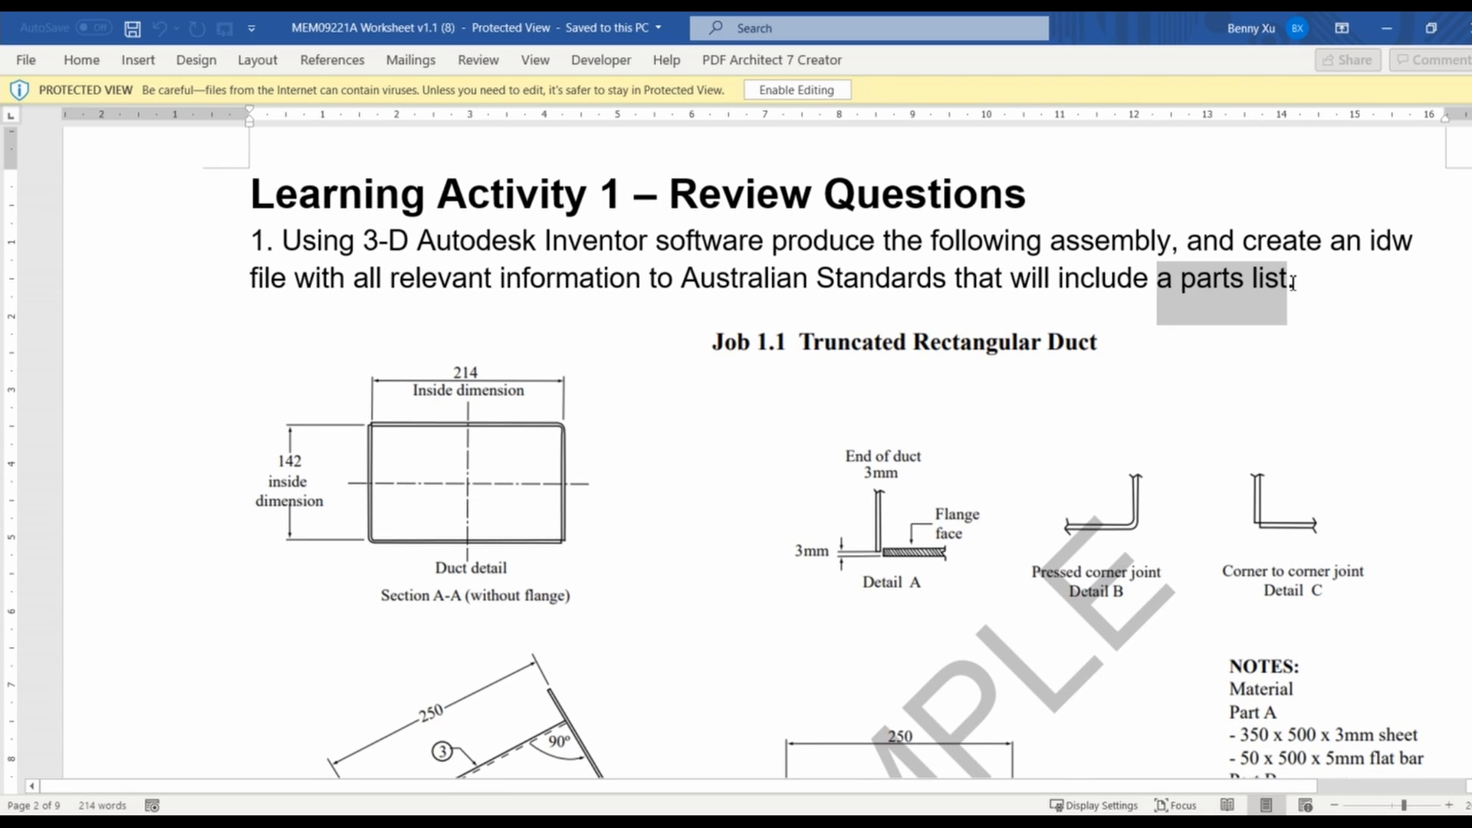
{"action": "scroll", "coordinate": [1134, 398], "scroll_direction": "down", "scroll_amount": 9}
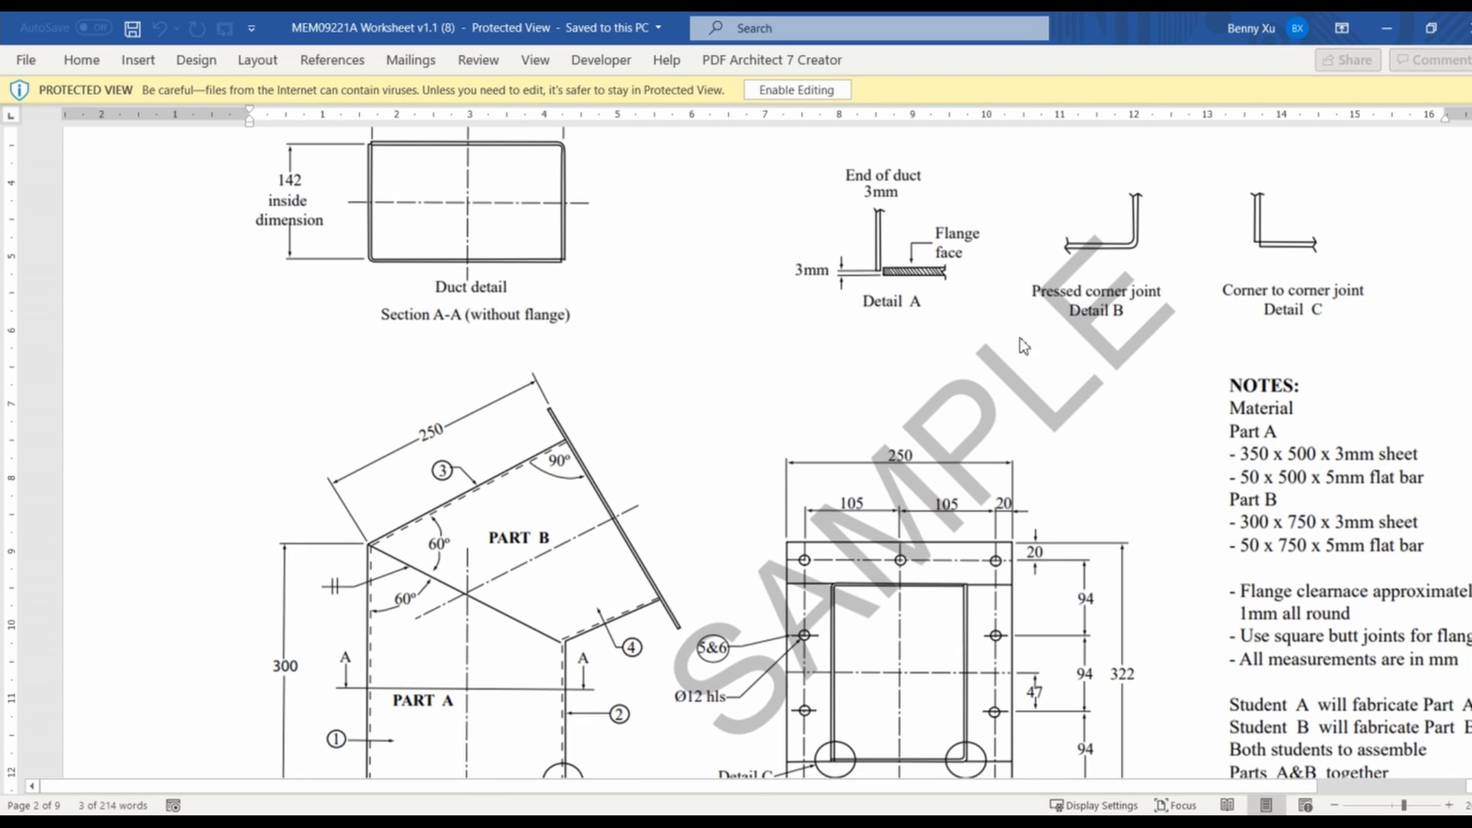
Switch to Inventor and save the assembly as Duct together with its modified Duct 2 part, rechecking the worksheet task before naming it
{"action": "left_click", "coordinate": [1386, 28]}
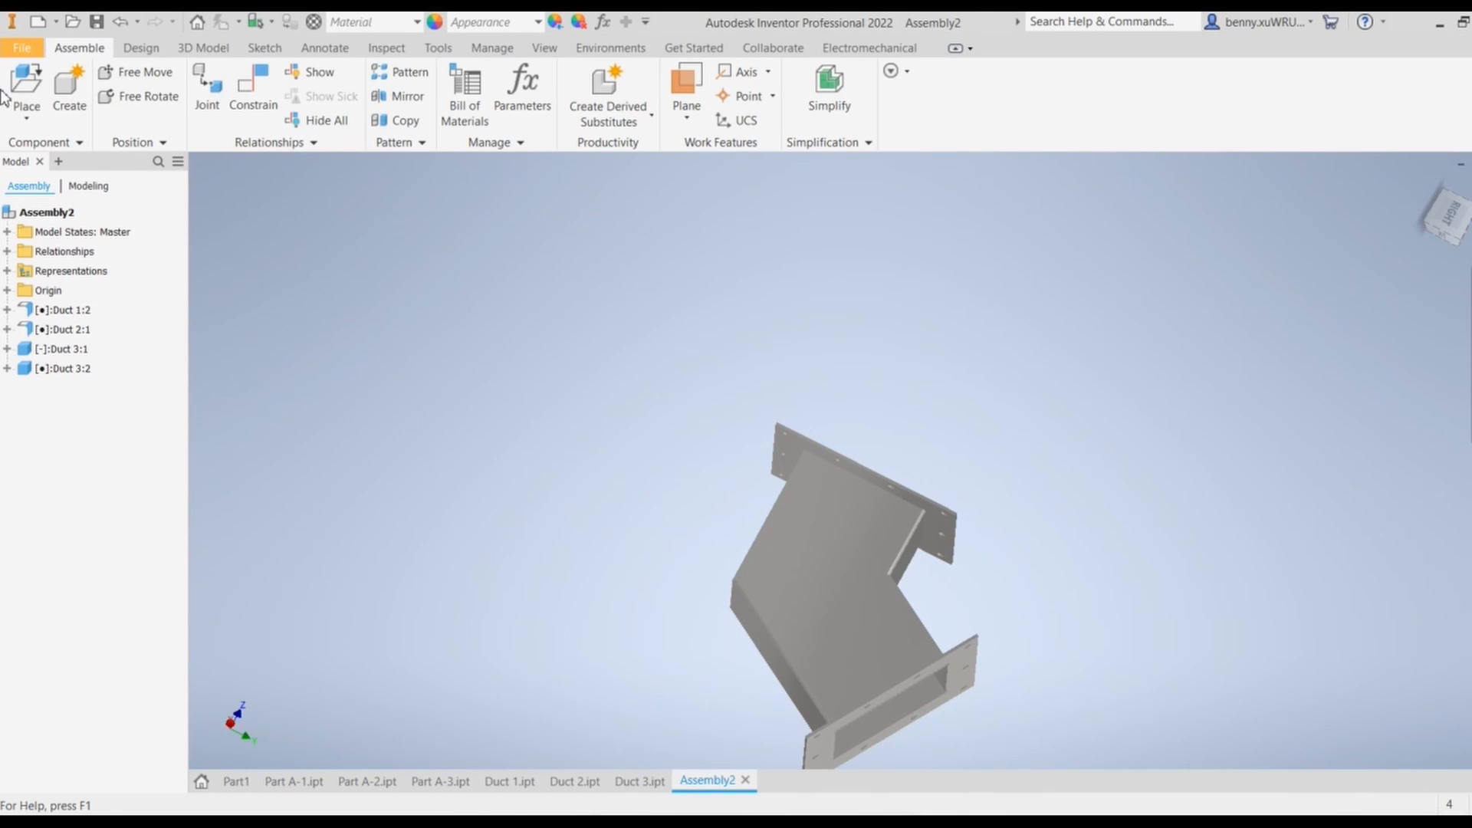
{"action": "left_click", "coordinate": [21, 47]}
{"action": "left_click", "coordinate": [71, 216]}
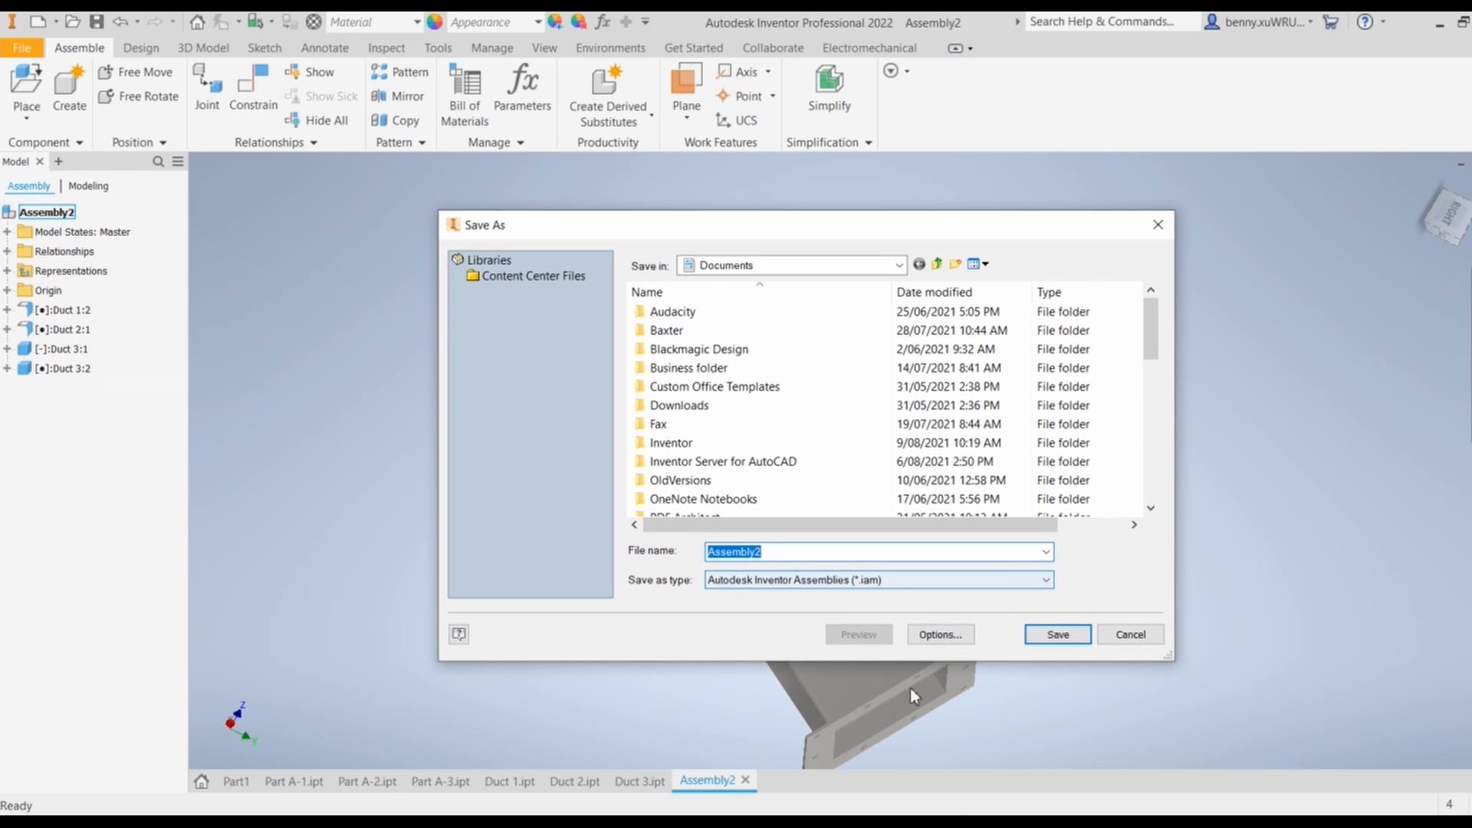
{"action": "left_click", "coordinate": [965, 823]}
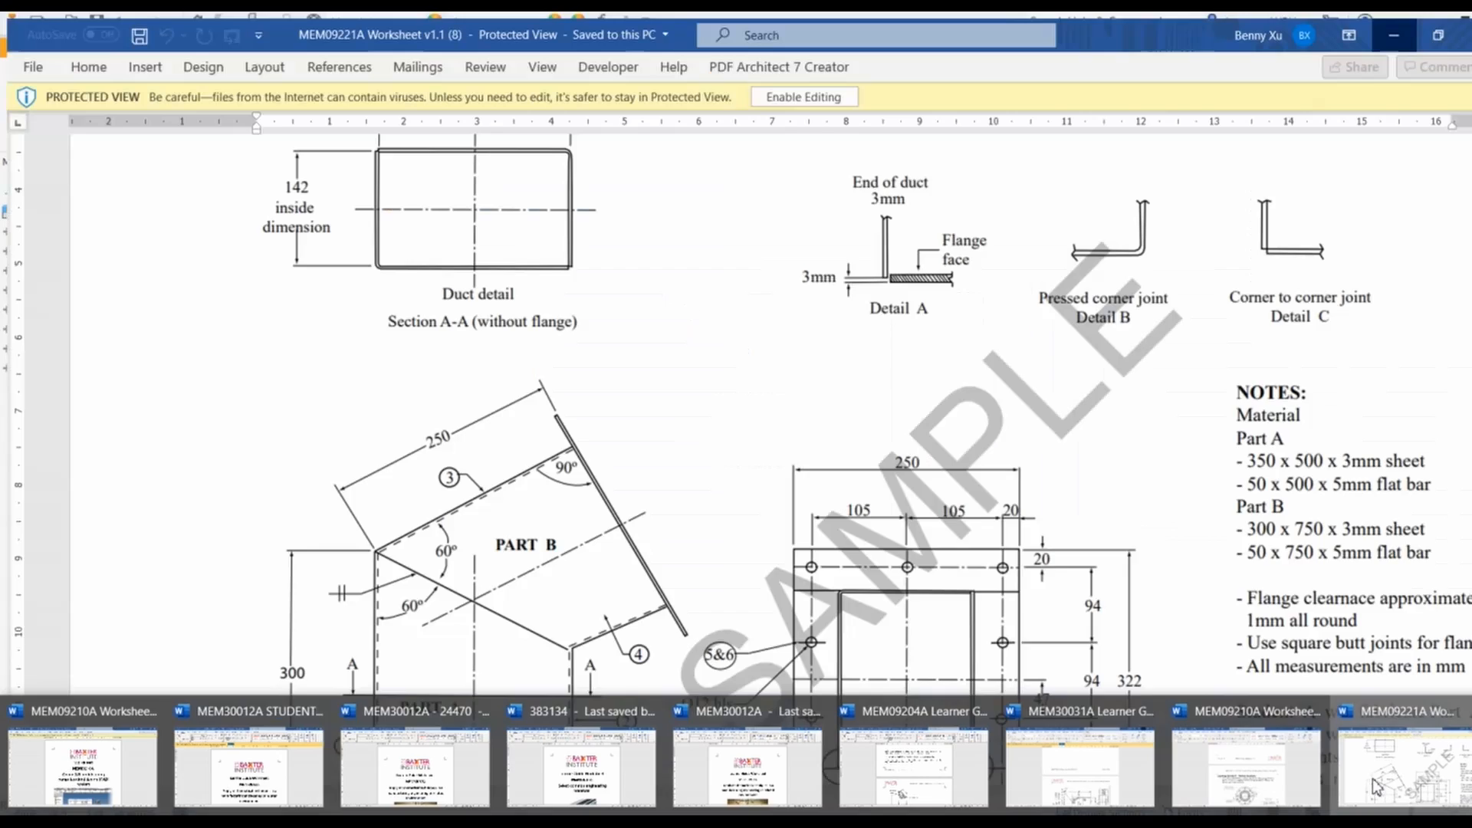
{"action": "left_click", "coordinate": [1381, 774]}
{"action": "scroll", "coordinate": [1157, 516], "scroll_direction": "up", "scroll_amount": 5}
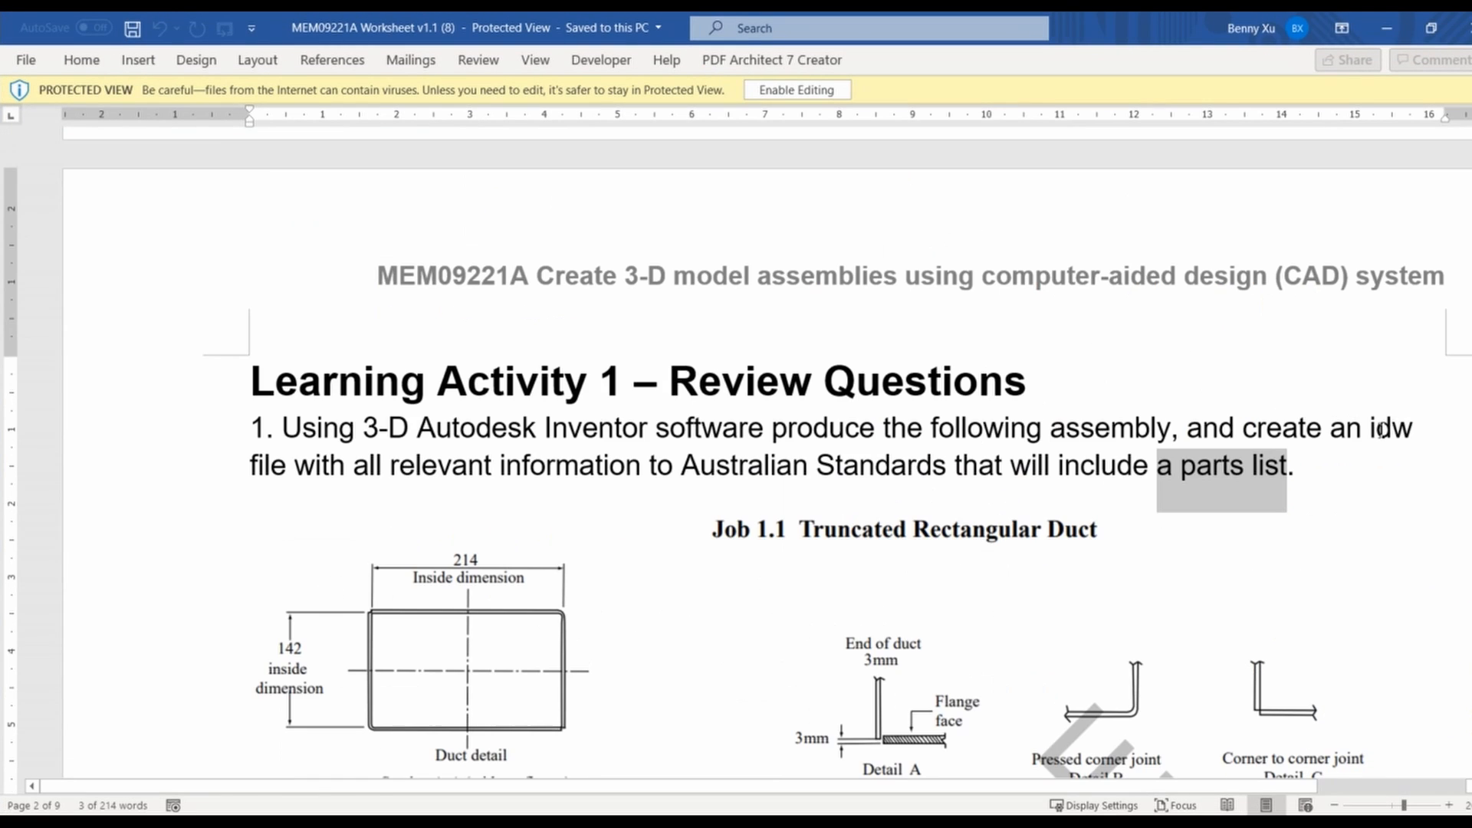
{"action": "left_click", "coordinate": [1387, 28]}
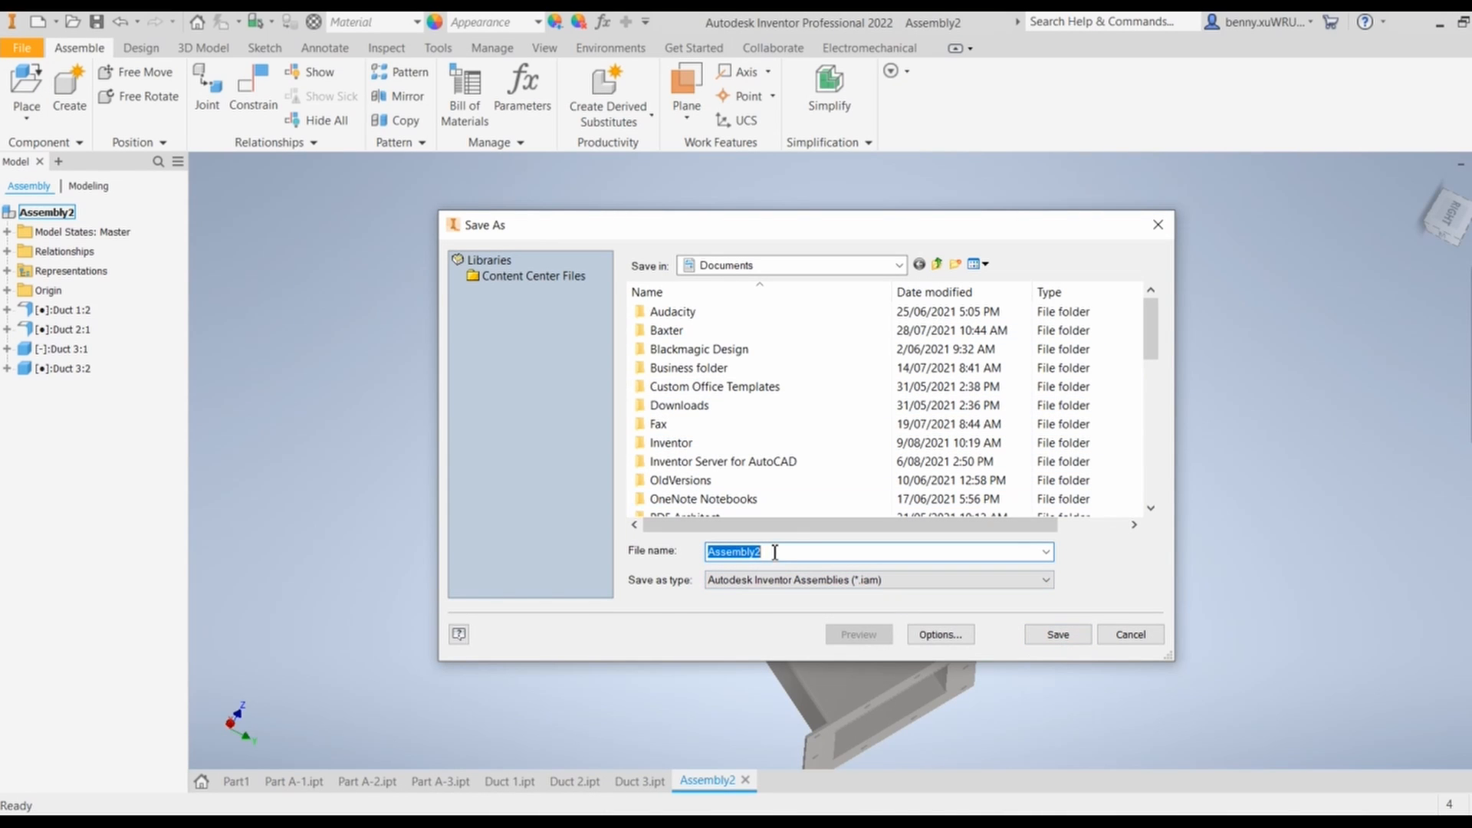
{"action": "type", "text": "Duct"}
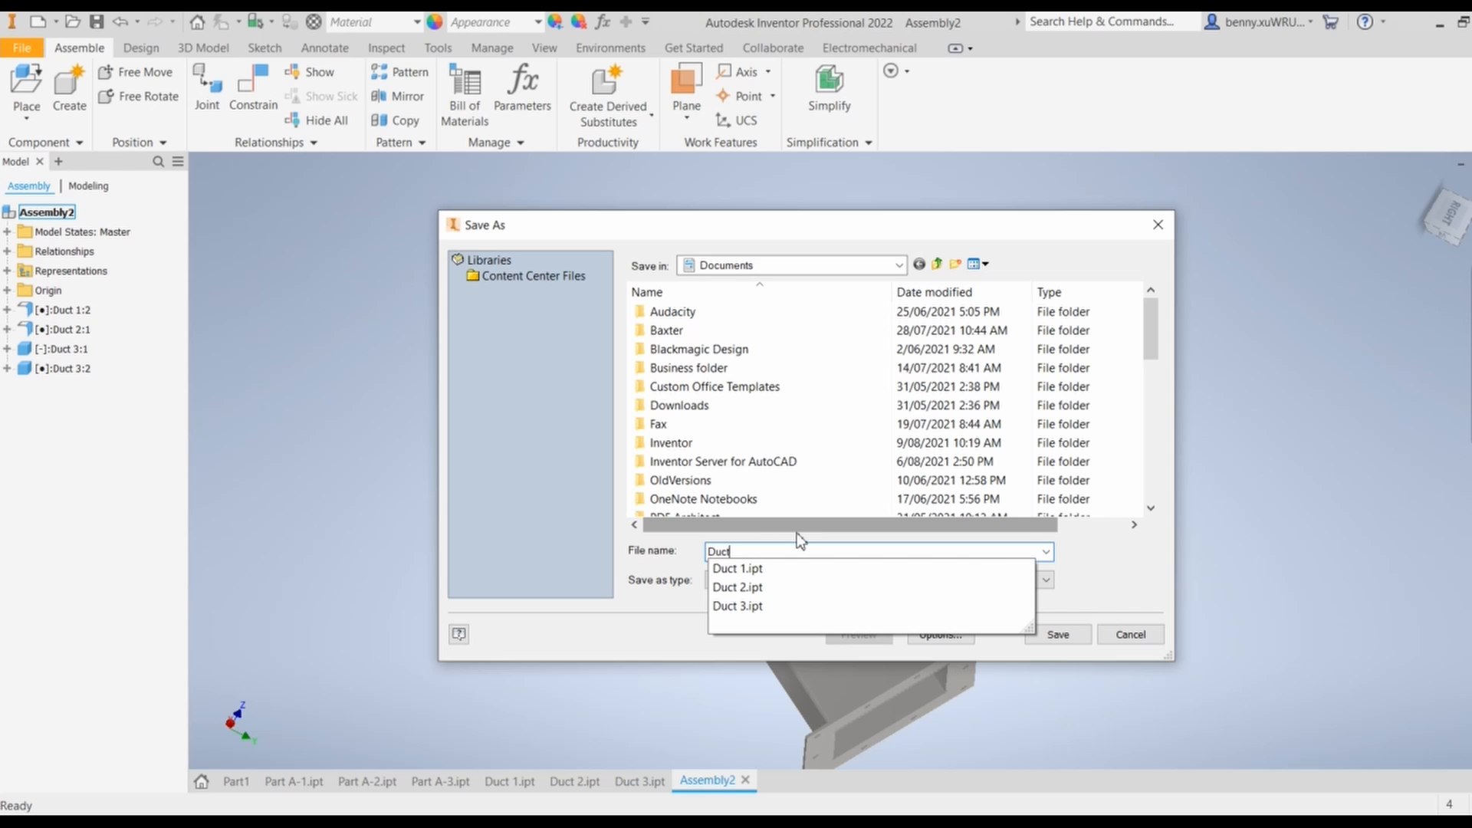
{"action": "key", "text": "Return"}
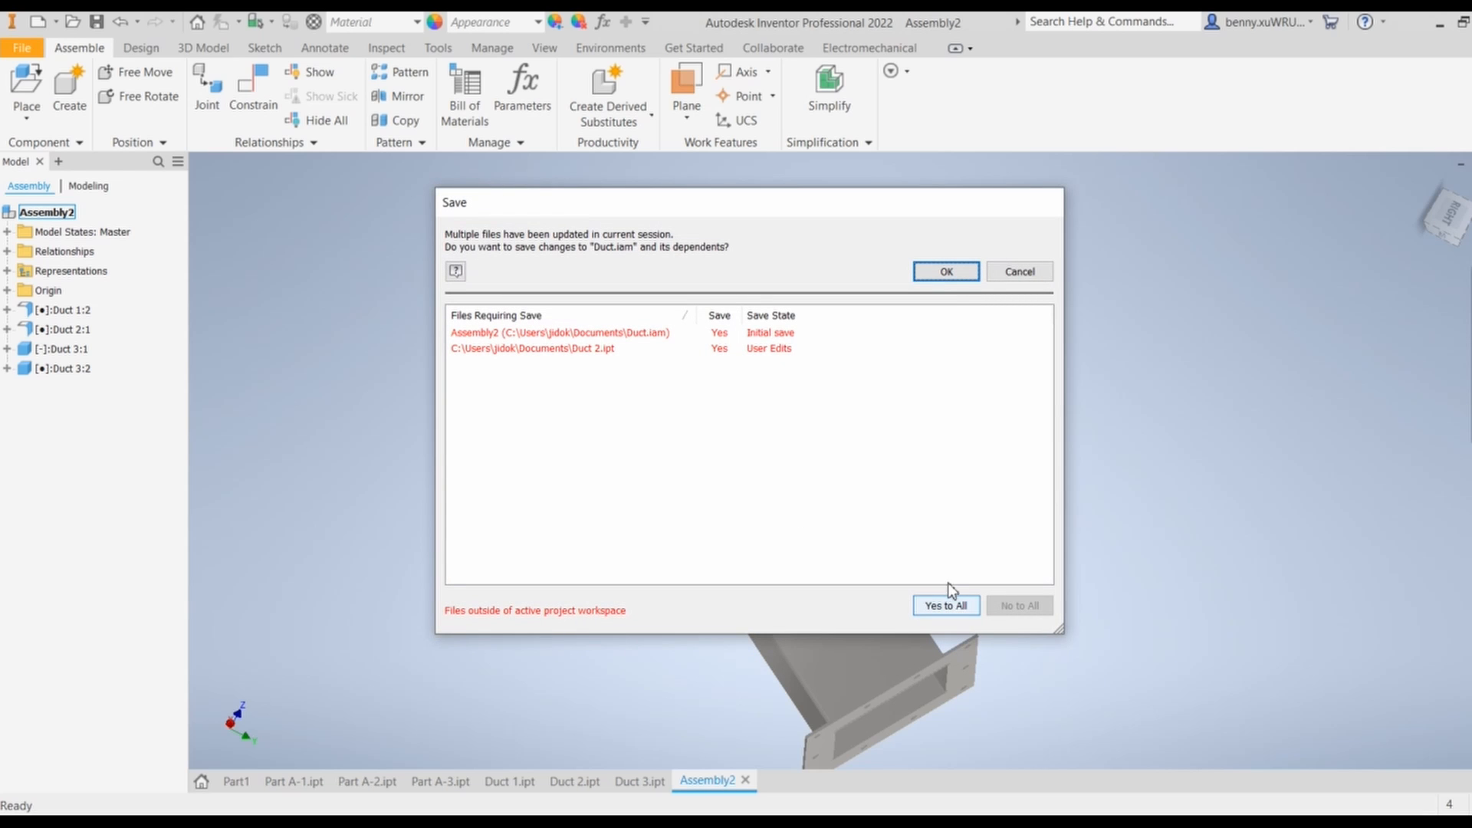
{"action": "left_click", "coordinate": [946, 271]}
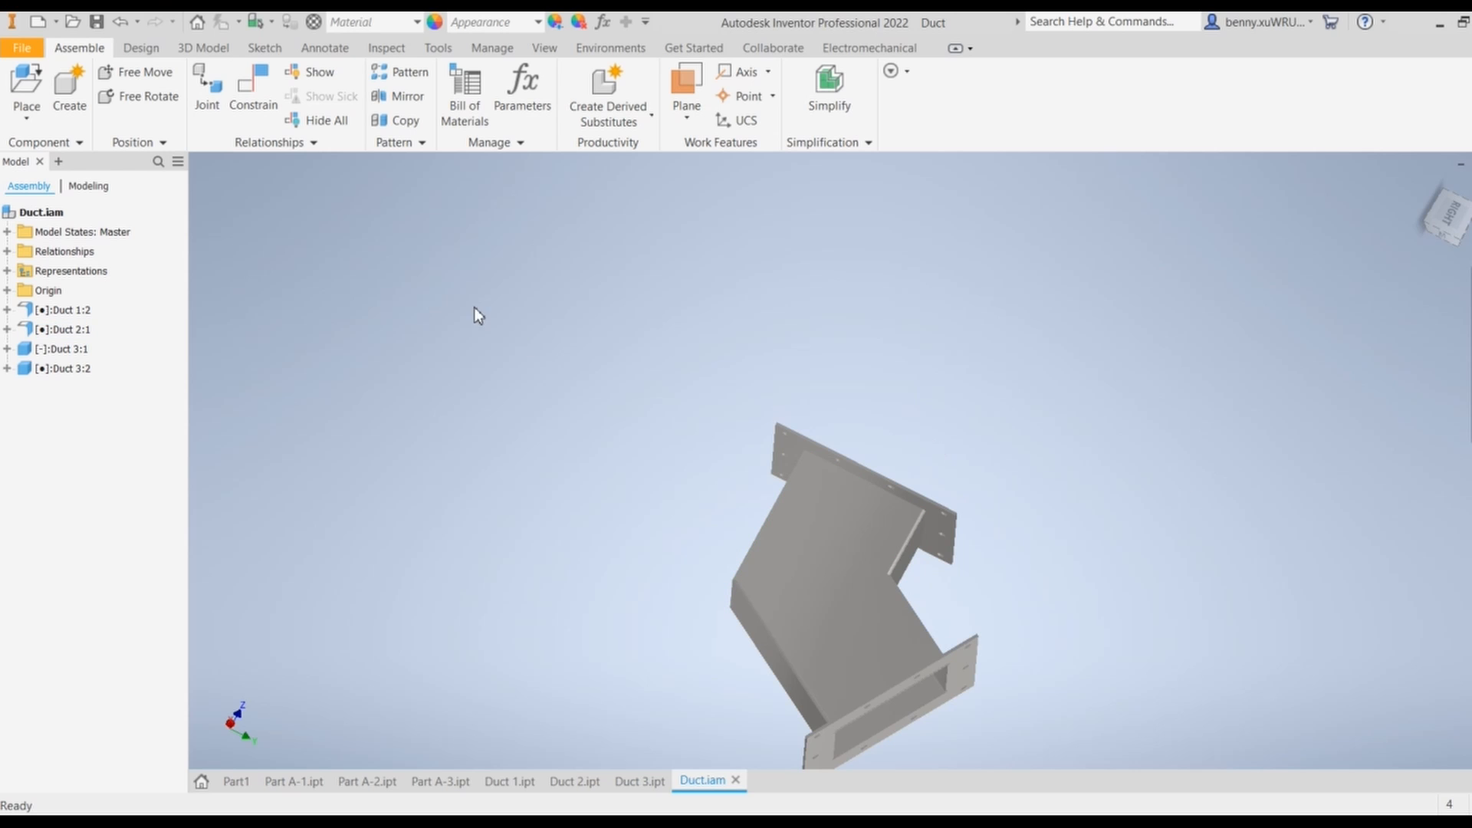
Create a new drawing from the Standard.idw template
{"action": "left_click", "coordinate": [17, 48]}
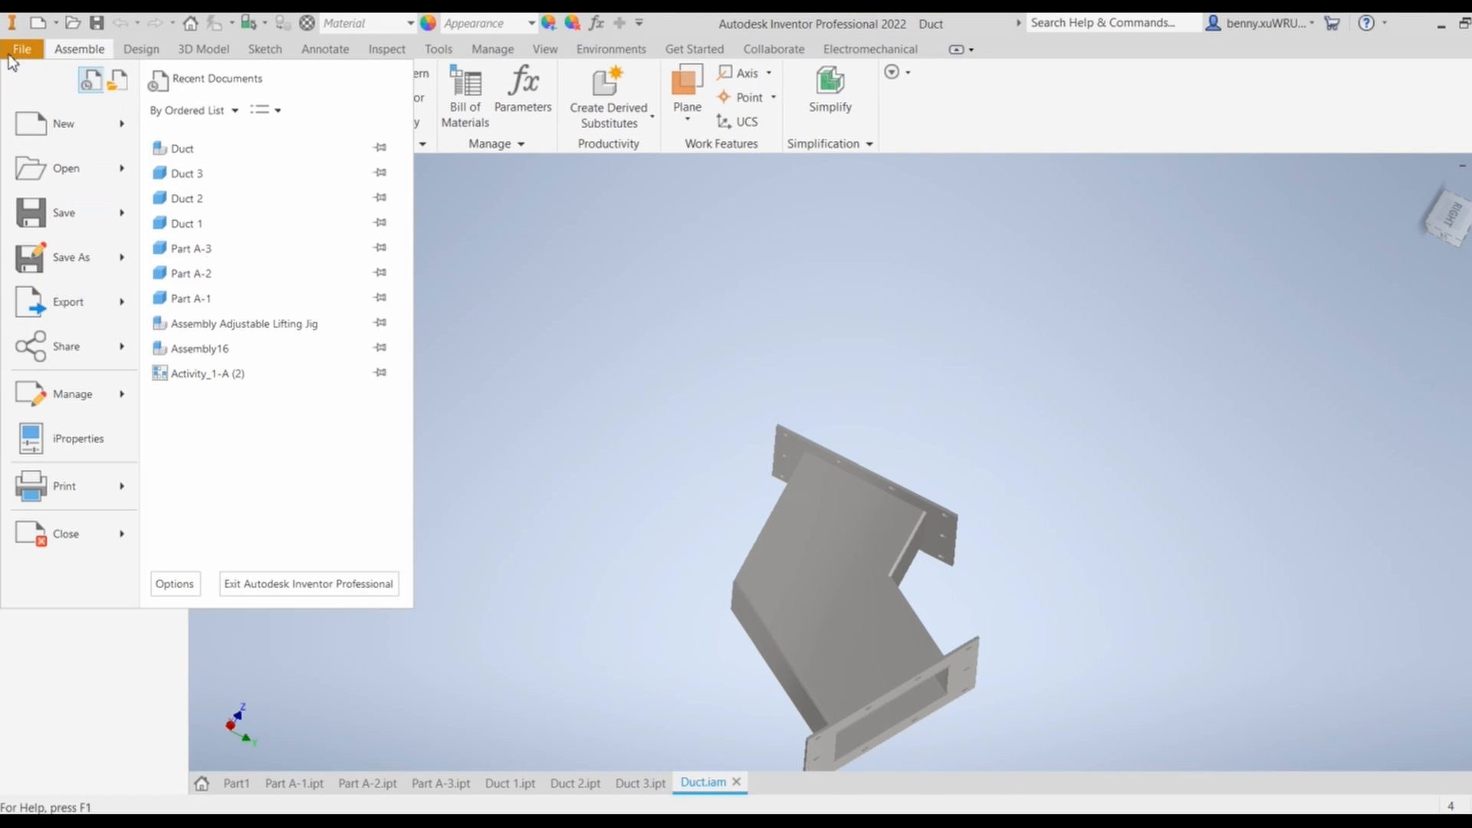
{"action": "left_click", "coordinate": [62, 132]}
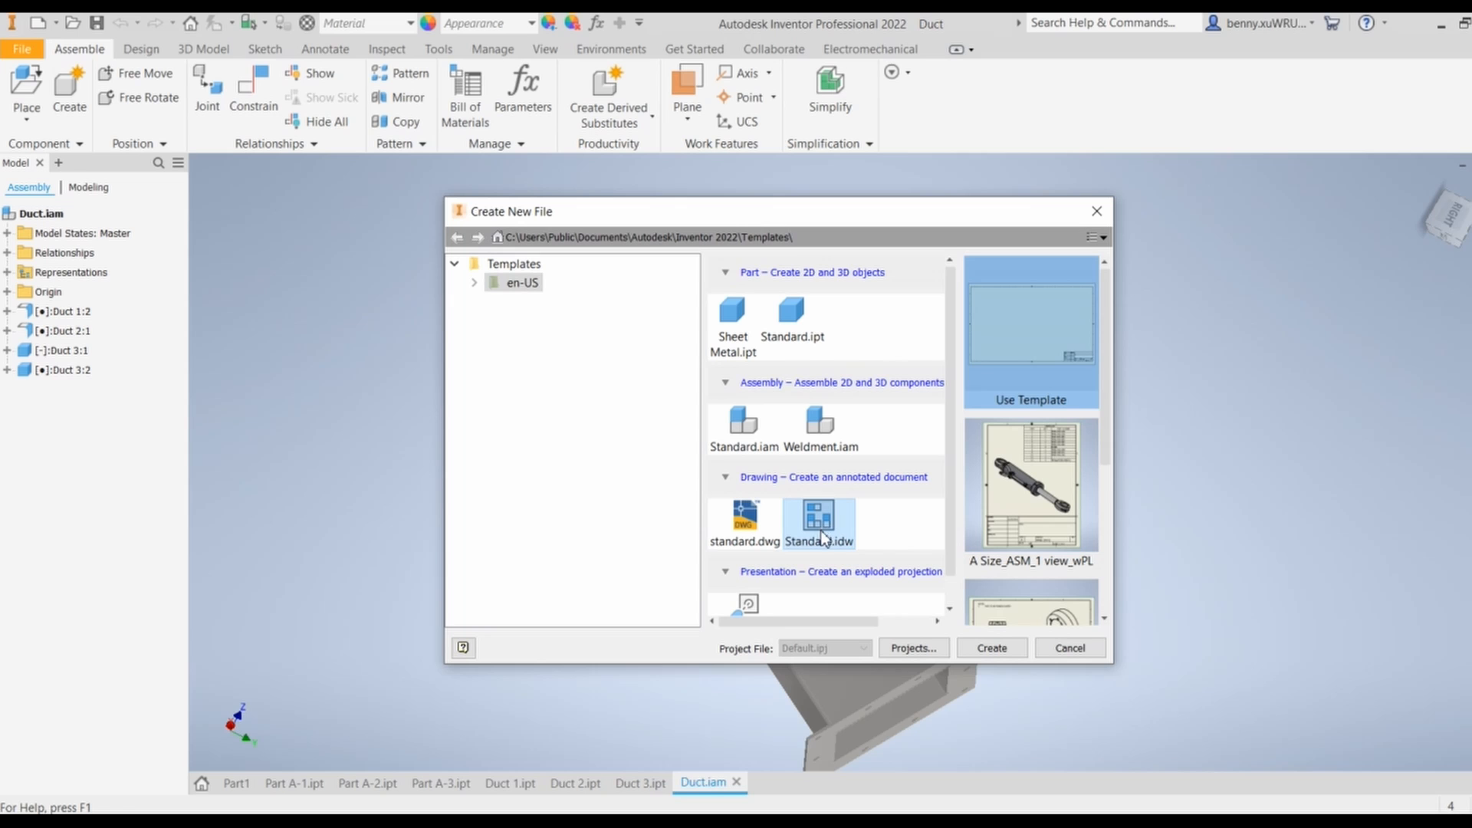
{"action": "left_click", "coordinate": [991, 649]}
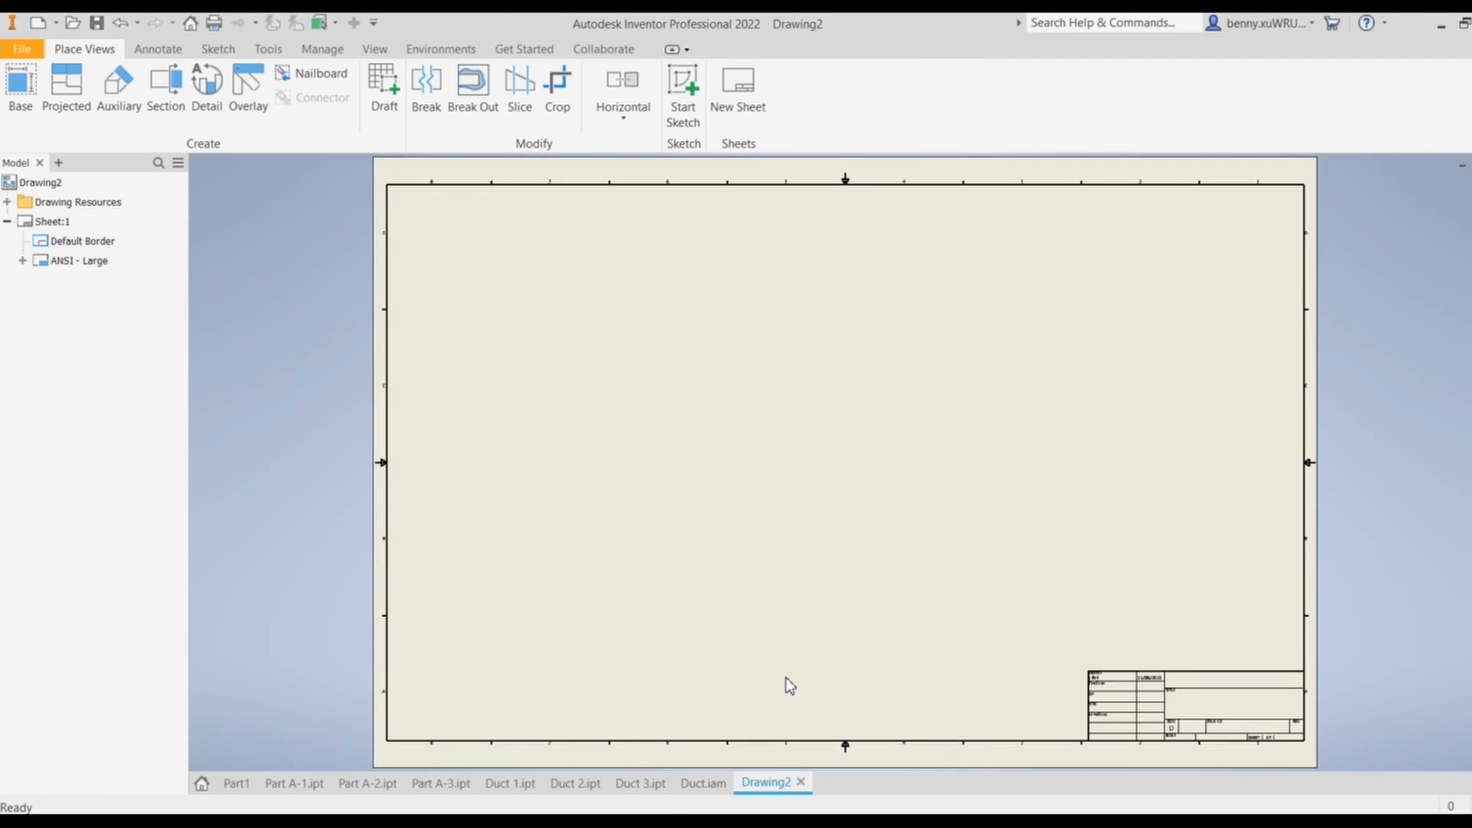
Set up a 1/2 scale base view of Duct.iam matching the worksheet's front view, using the left orientation rotated 90° clockwise, and reposition it higher
{"action": "left_click", "coordinate": [19, 86]}
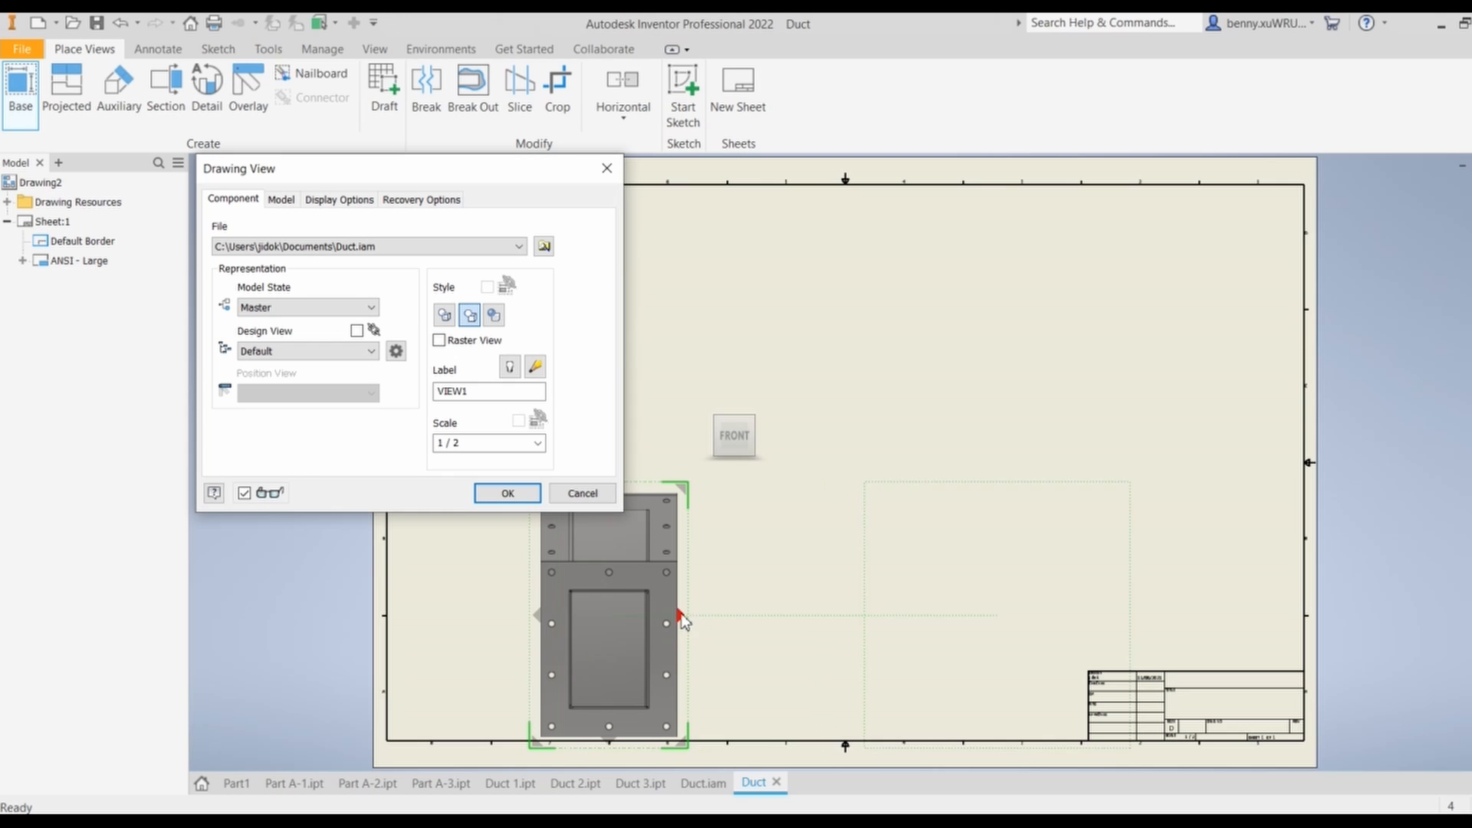
{"action": "key", "text": "alt+Tab"}
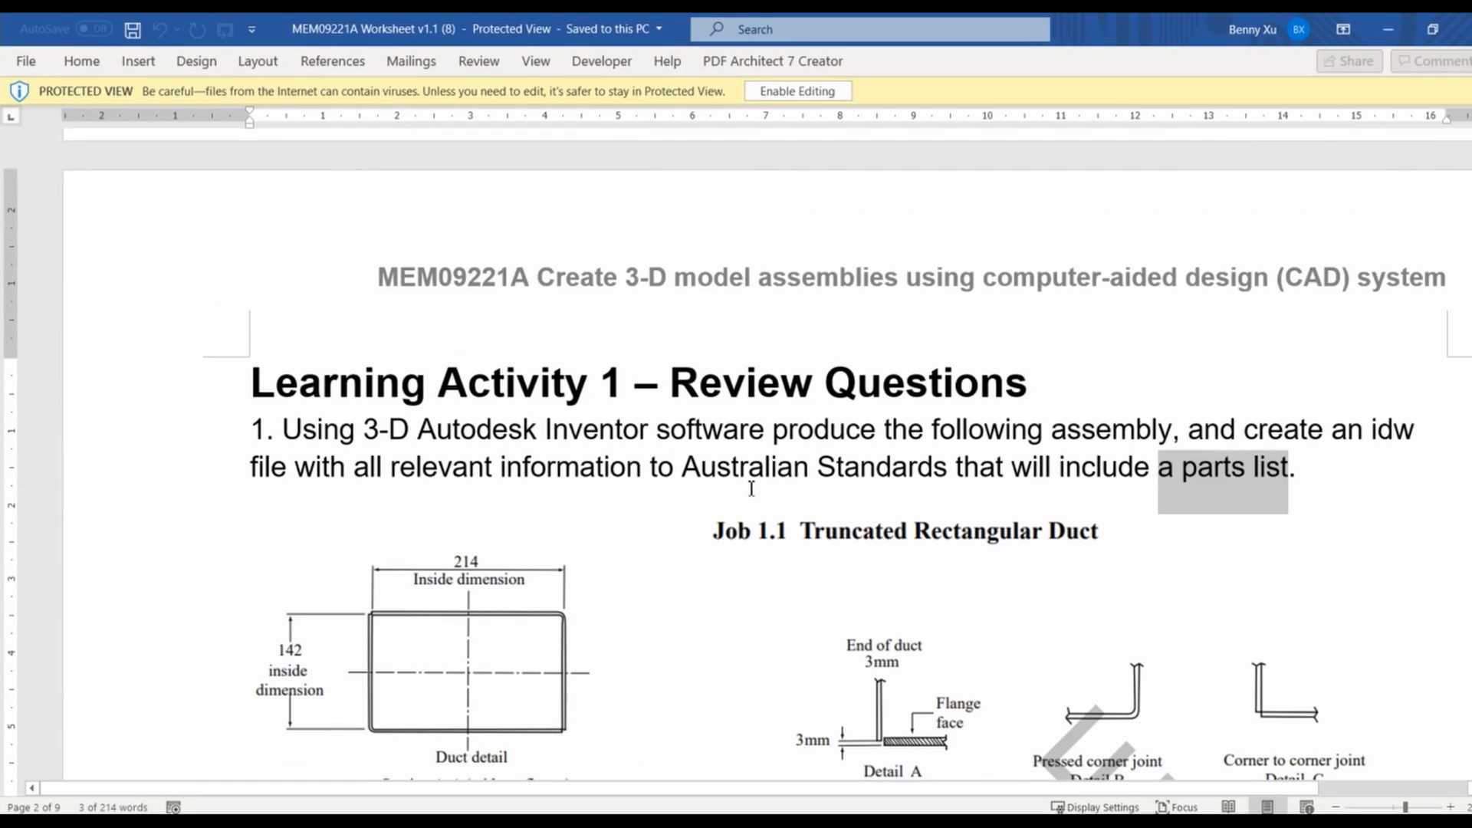
{"action": "scroll", "coordinate": [752, 488], "scroll_direction": "down", "scroll_amount": 10}
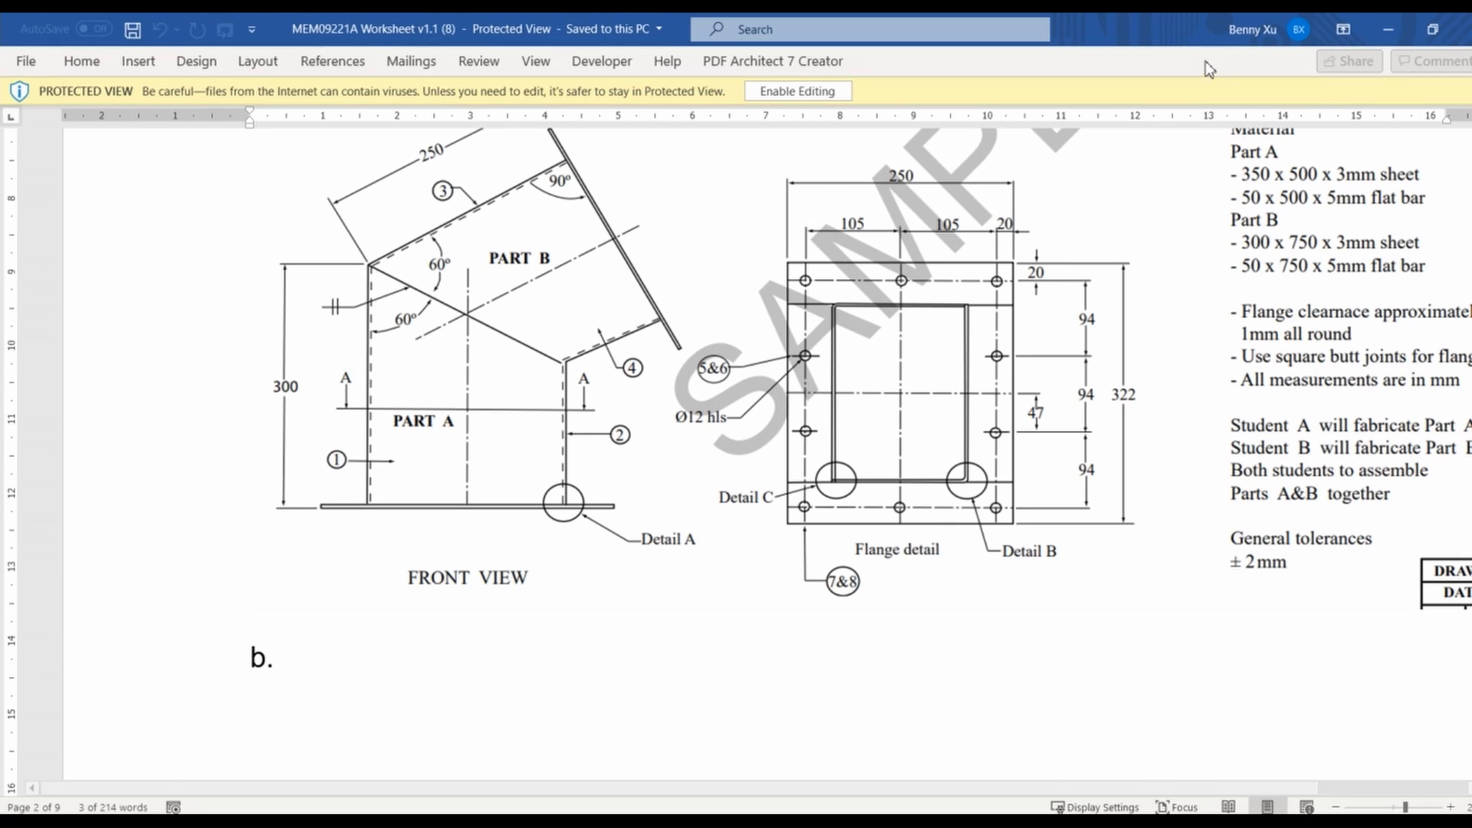
{"action": "left_click", "coordinate": [1390, 35]}
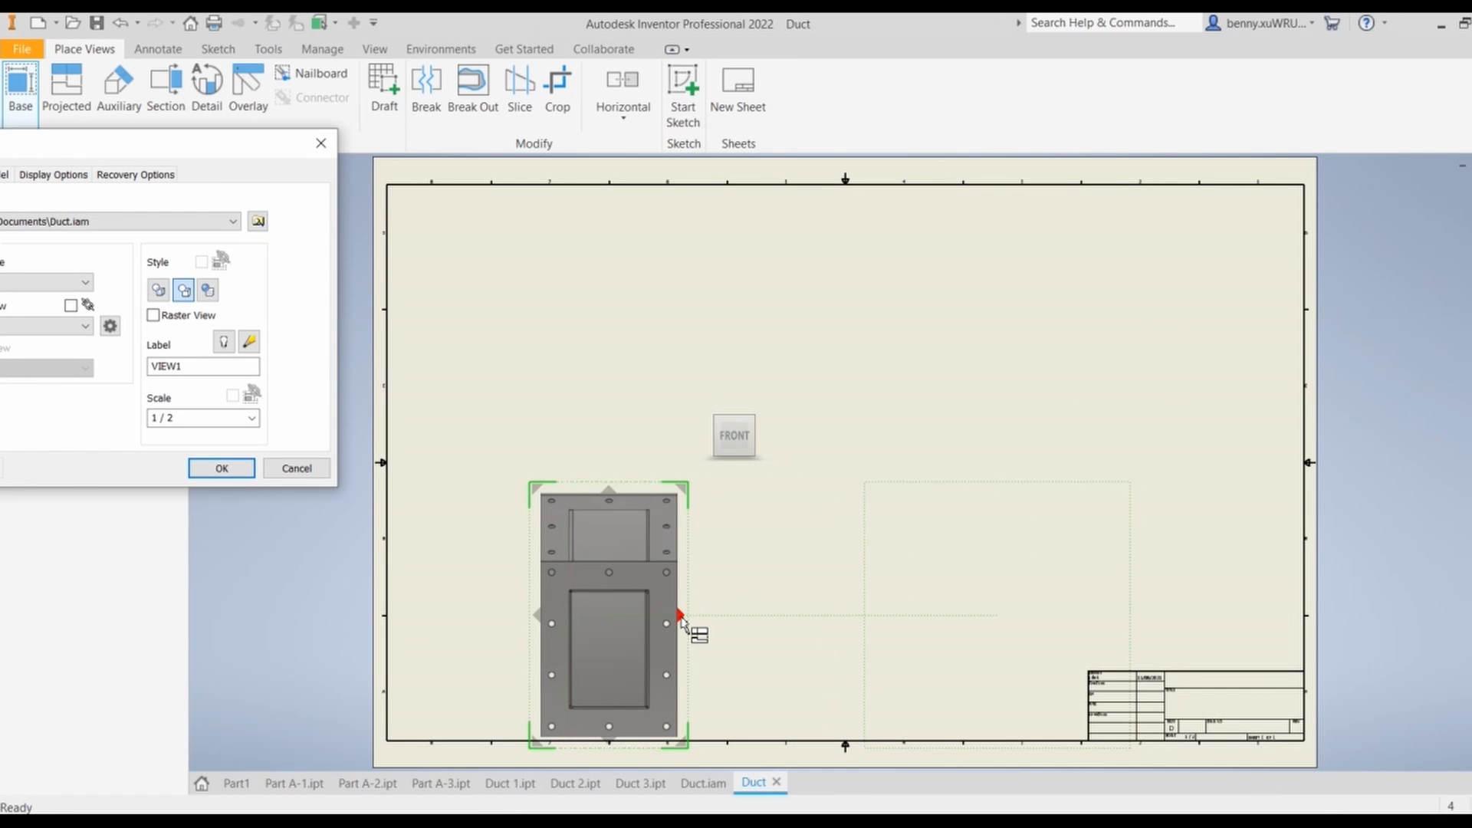
{"action": "mouse_move", "coordinate": [736, 464]}
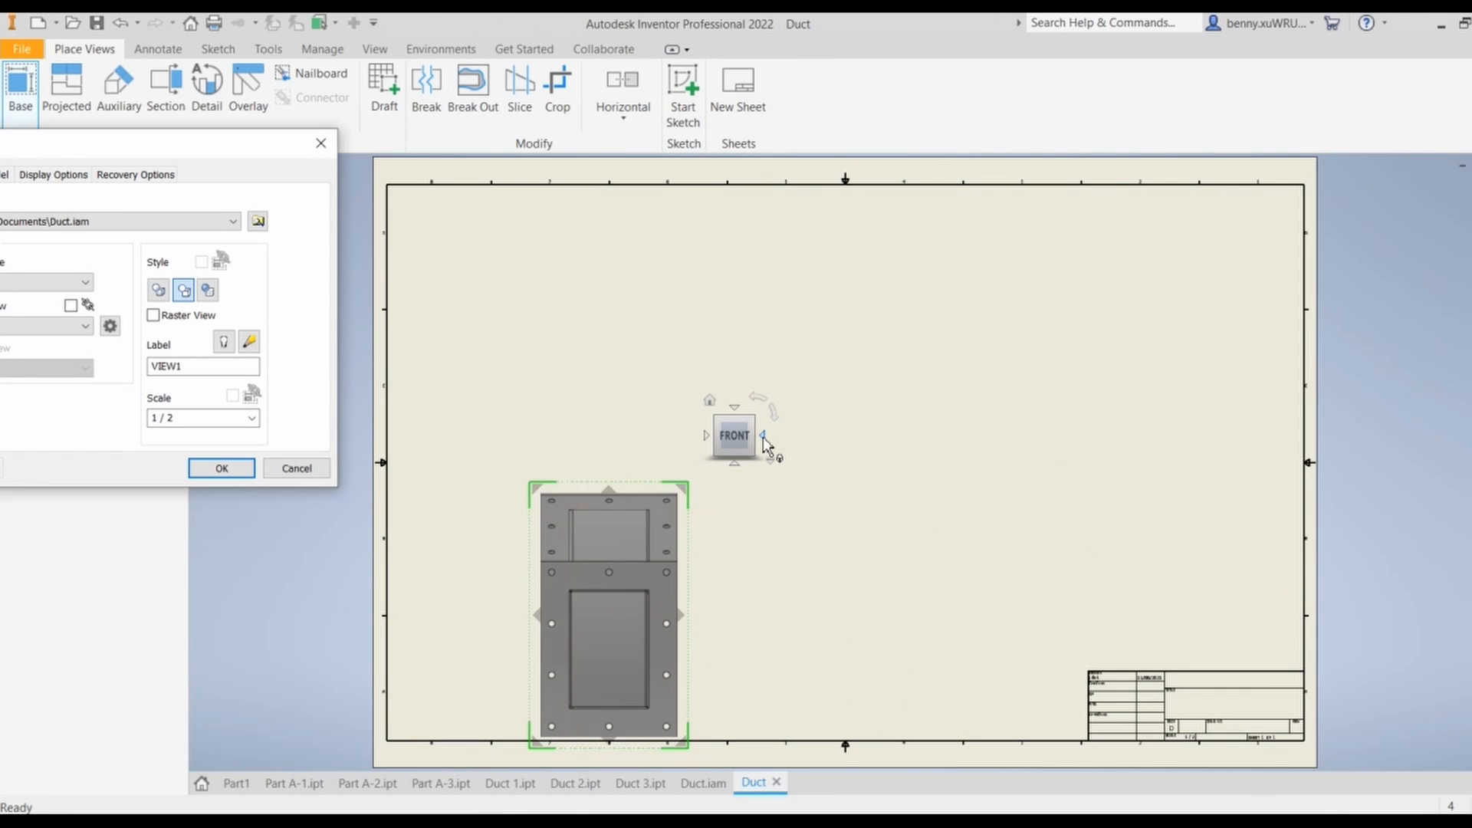
{"action": "left_click", "coordinate": [762, 437]}
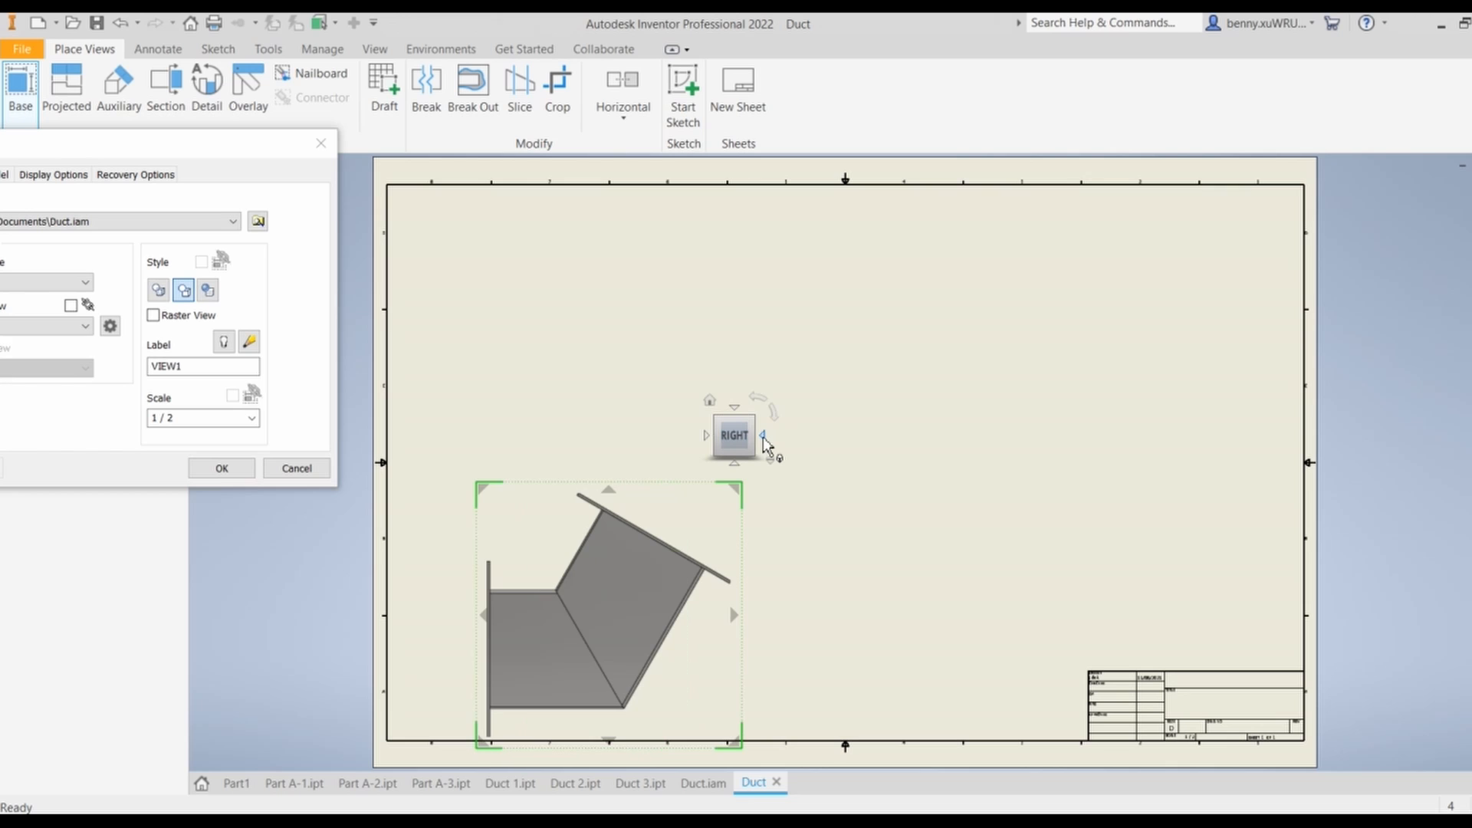
{"action": "left_click", "coordinate": [763, 437]}
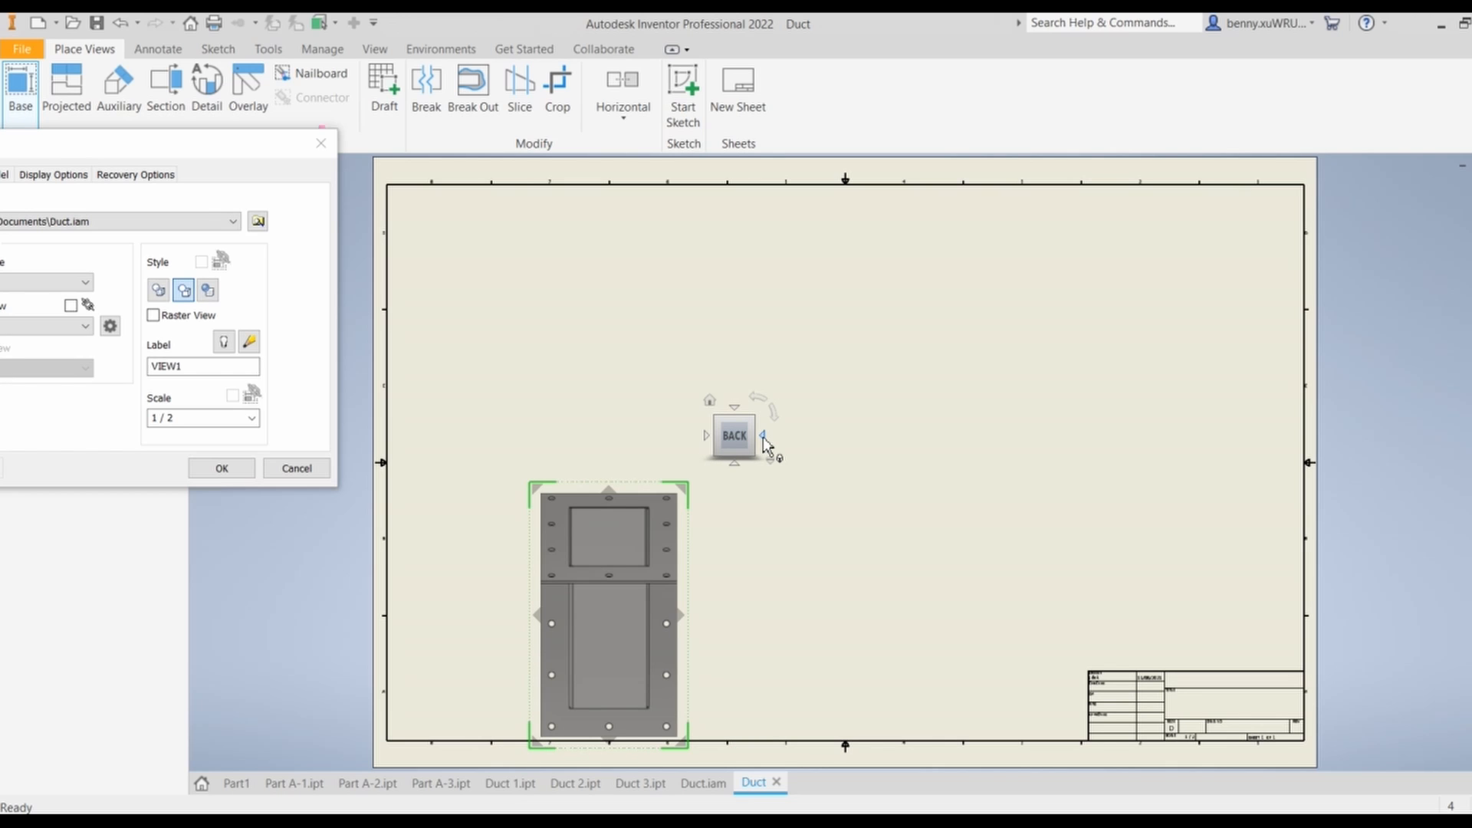
{"action": "left_click", "coordinate": [763, 437]}
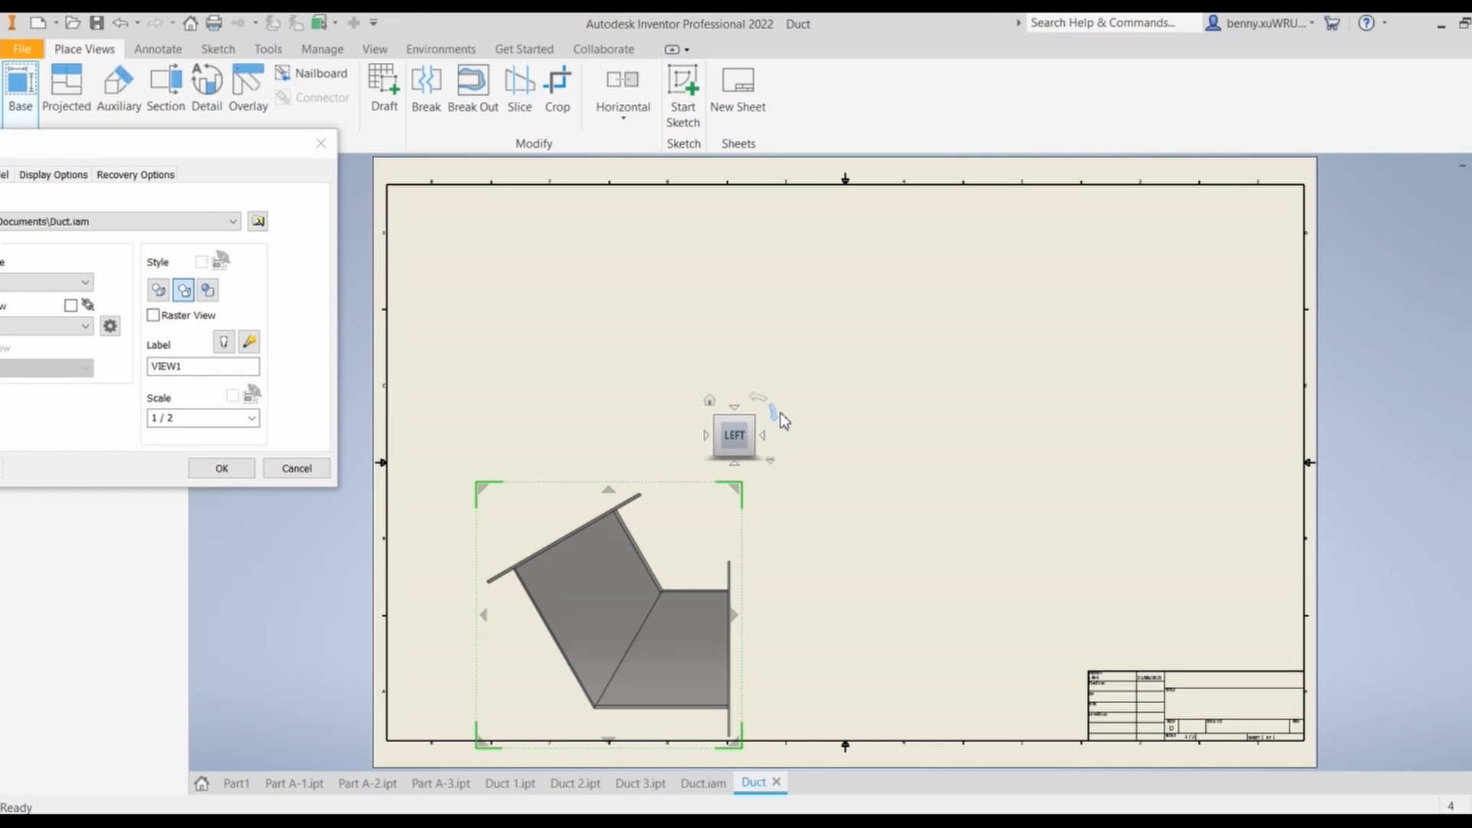
{"action": "left_click", "coordinate": [773, 413]}
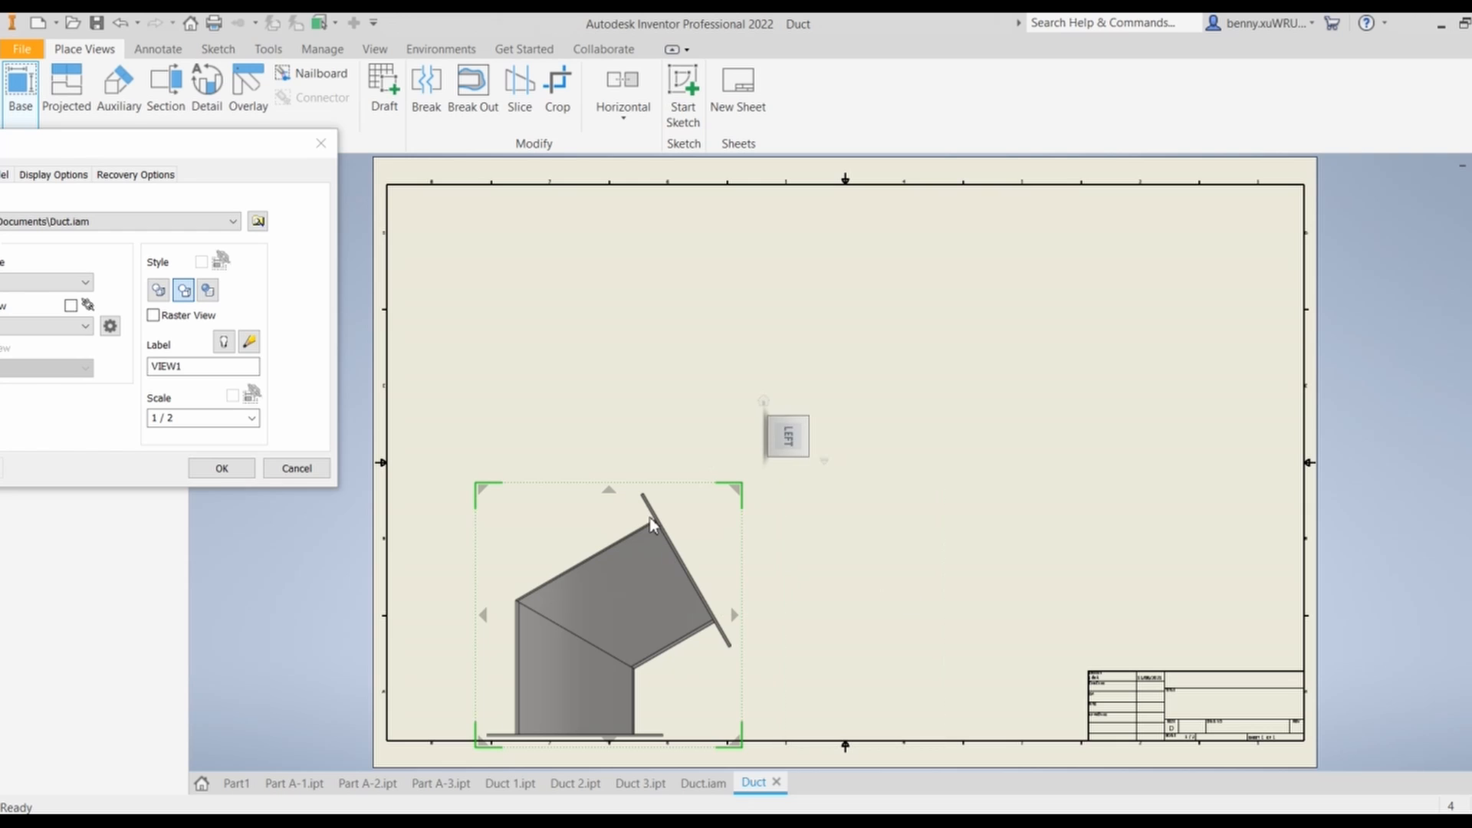
{"action": "left_click_drag", "start_coordinate": [603, 504], "coordinate": [594, 445]}
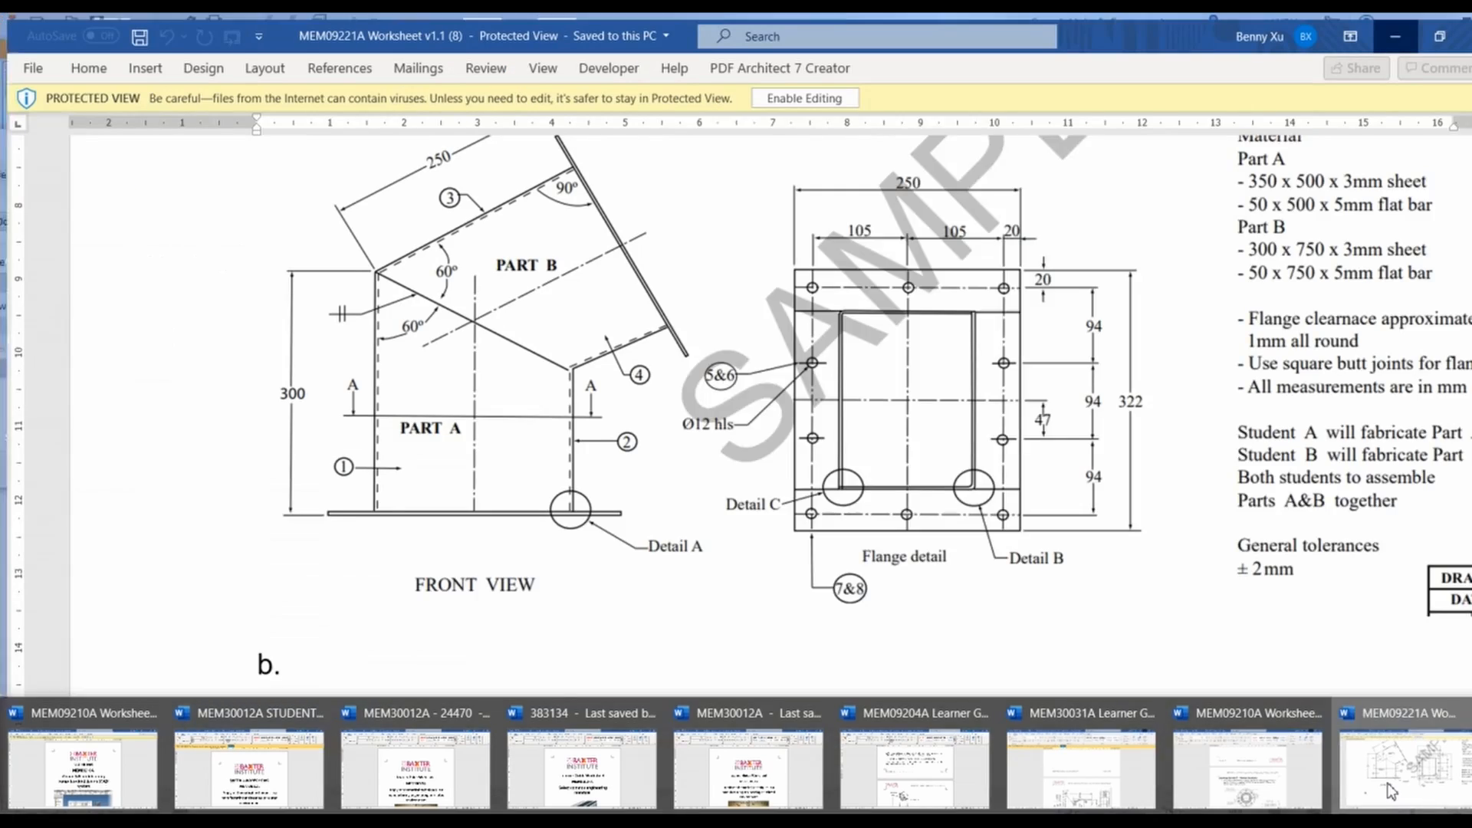
Check the worksheet's views, then project a side view, a top view and an isometric view from the duct's base view
{"action": "left_click", "coordinate": [1386, 787]}
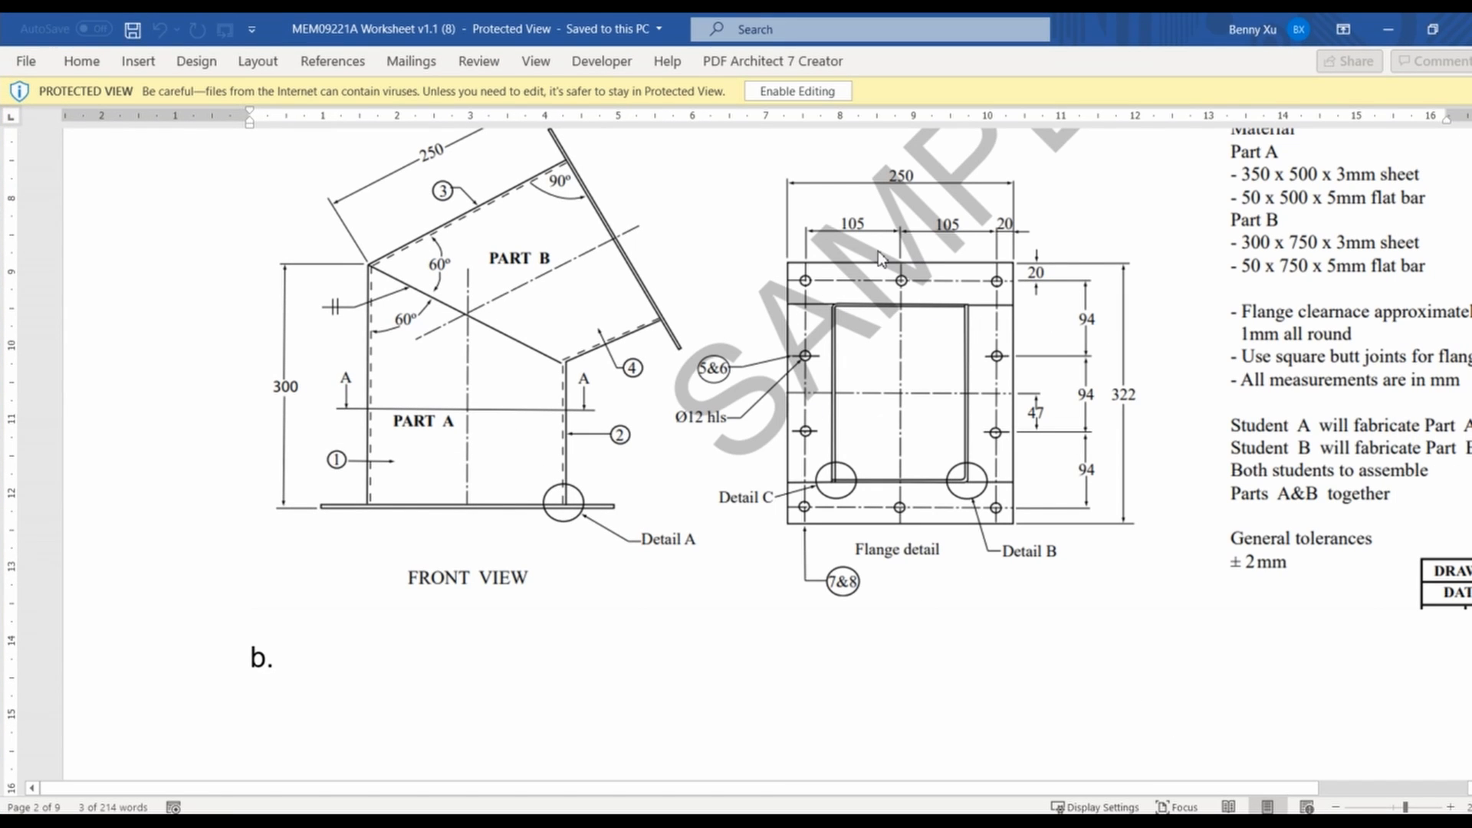
{"action": "left_click", "coordinate": [1388, 29]}
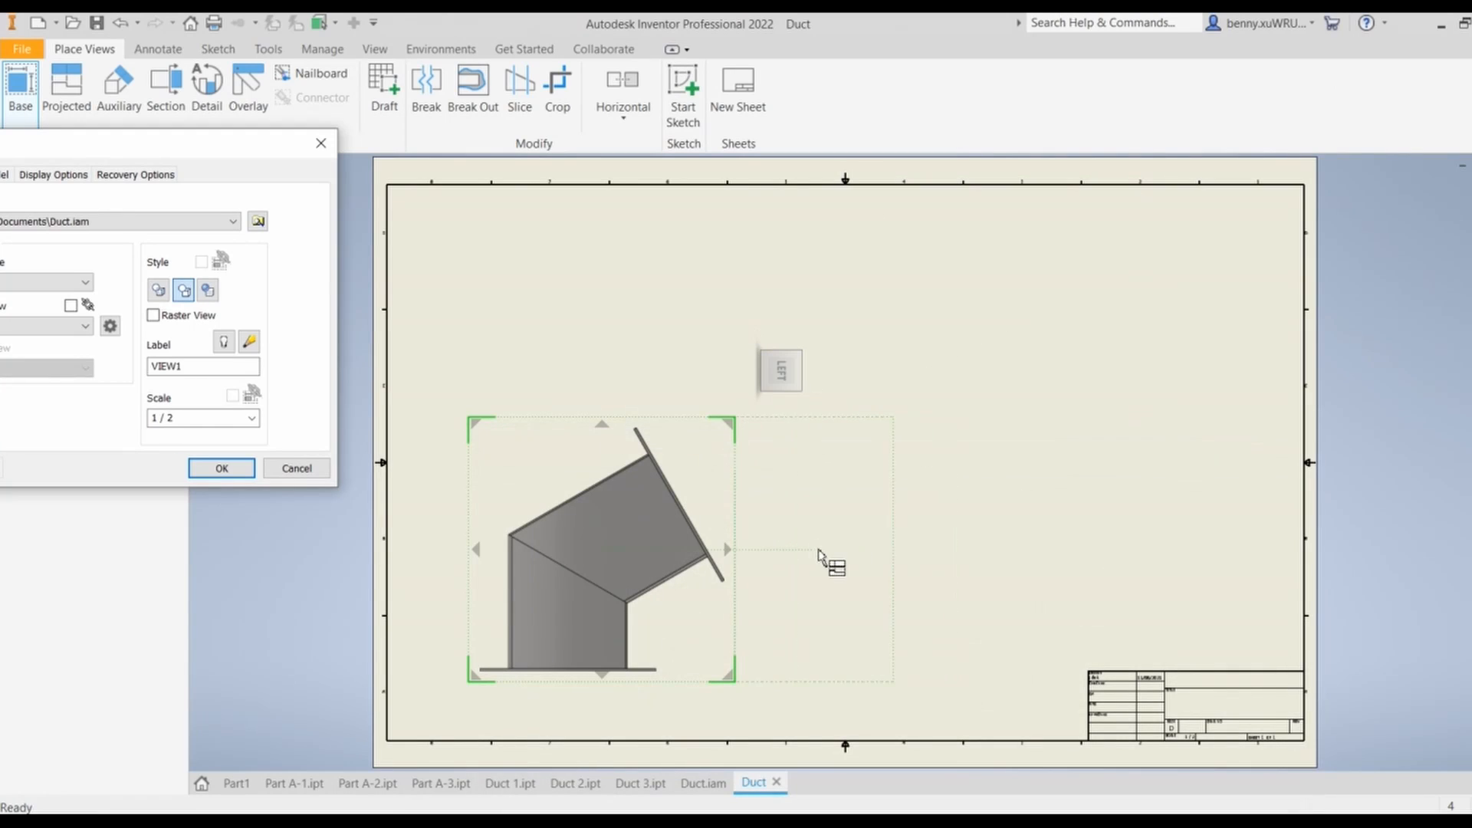
{"action": "left_click", "coordinate": [941, 552]}
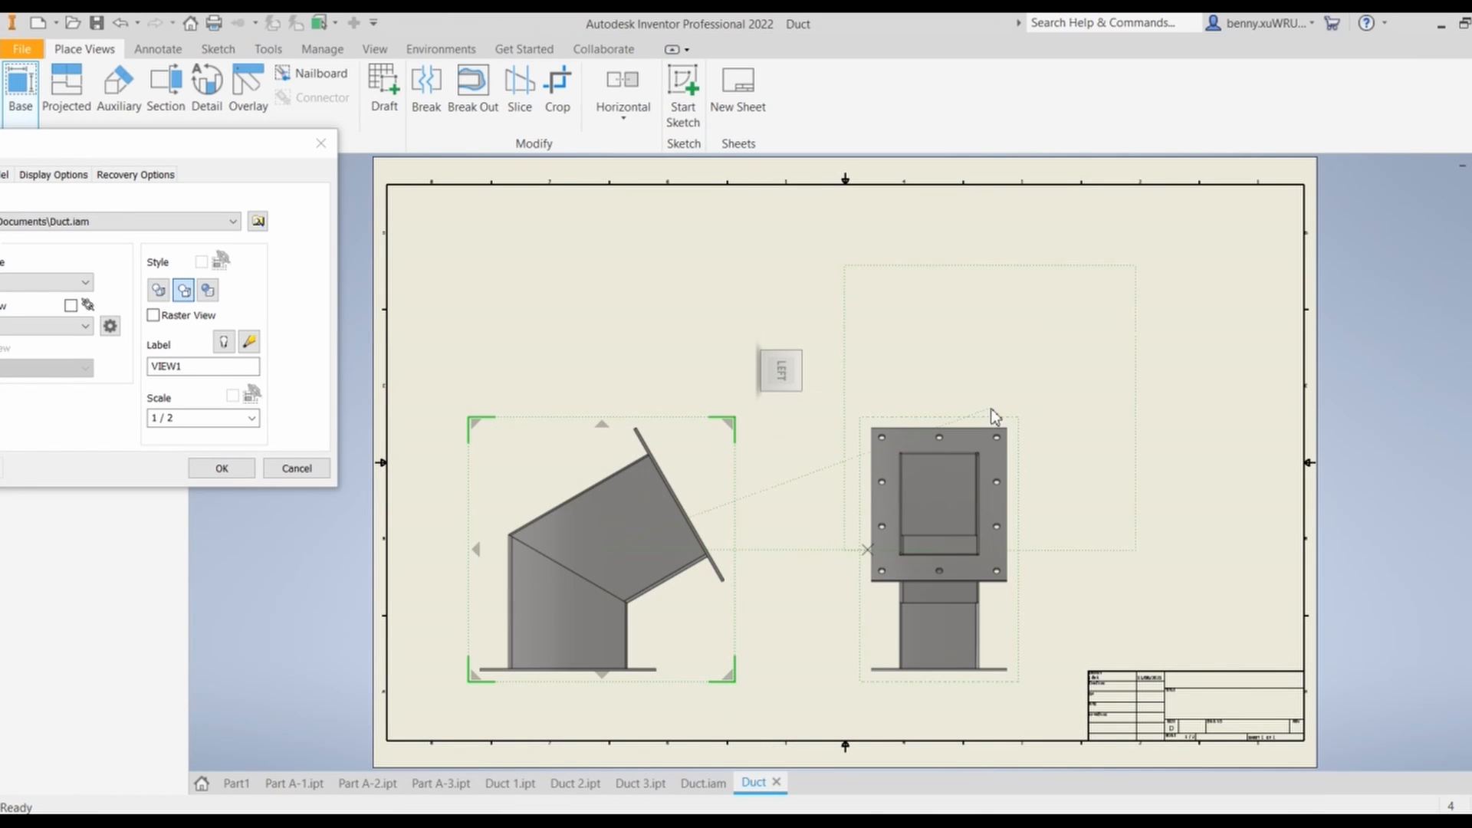
{"action": "left_click", "coordinate": [600, 283]}
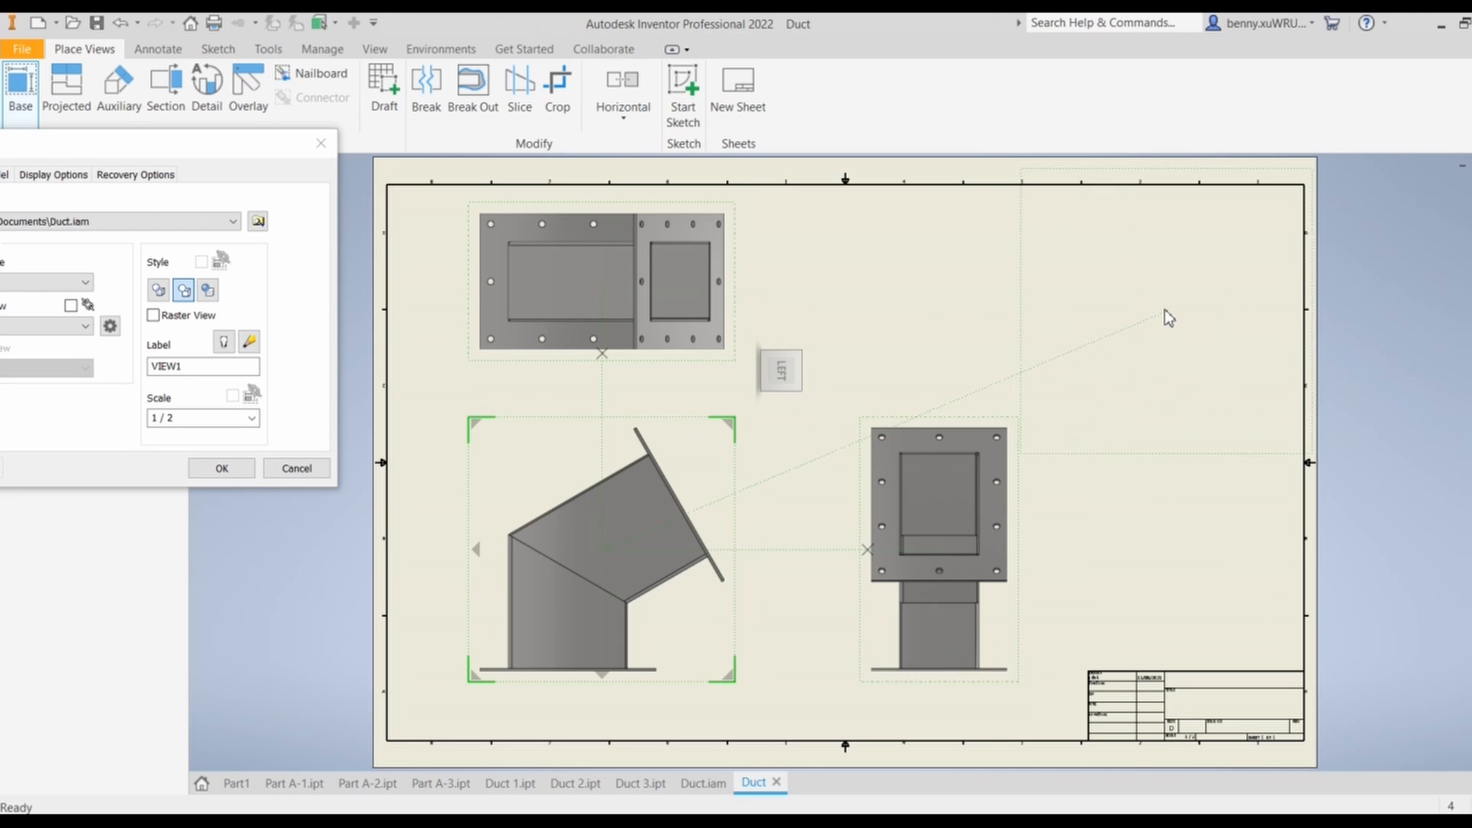
{"action": "left_click", "coordinate": [1141, 343]}
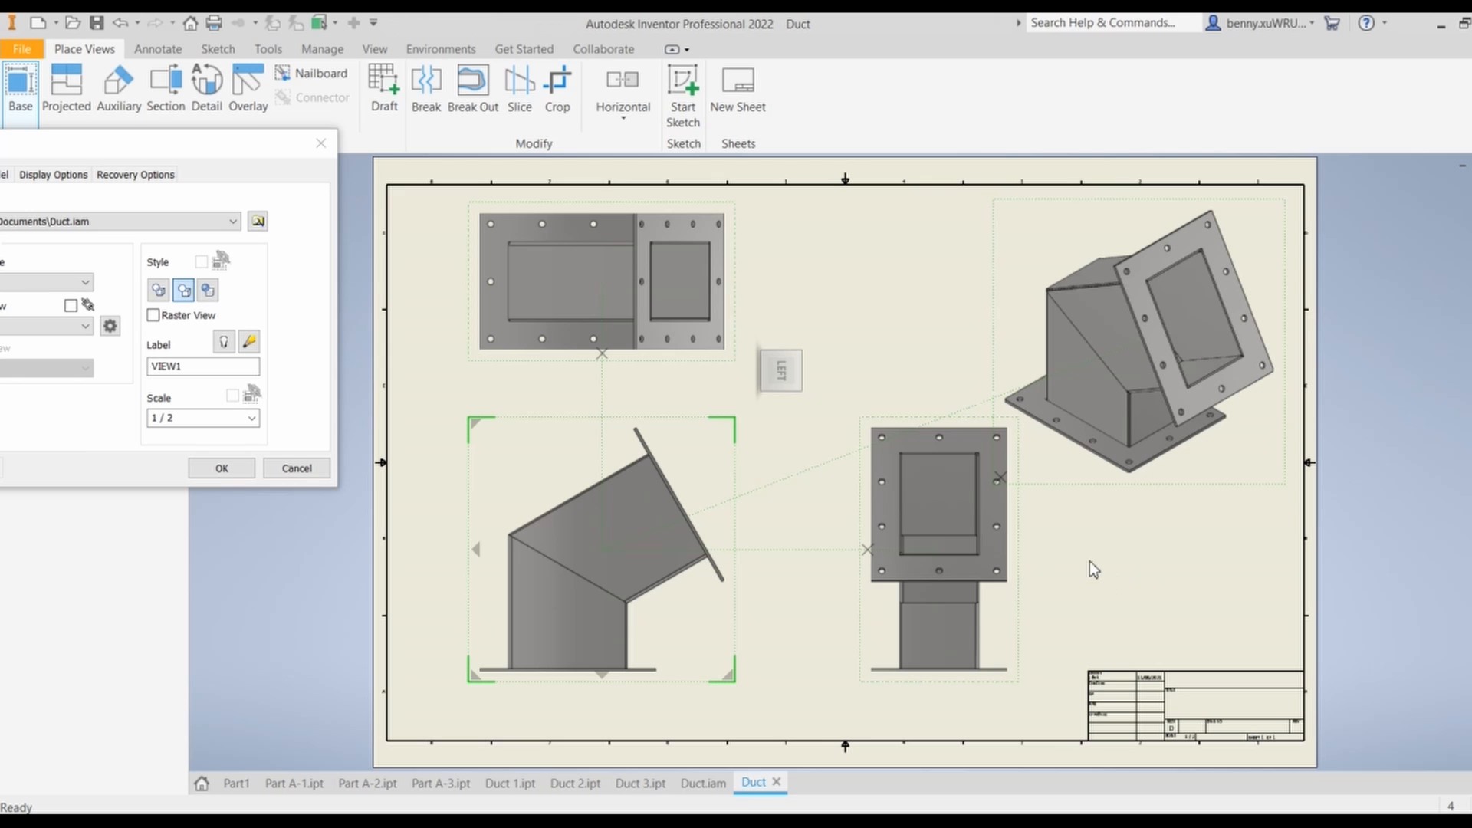
{"action": "left_click", "coordinate": [221, 468]}
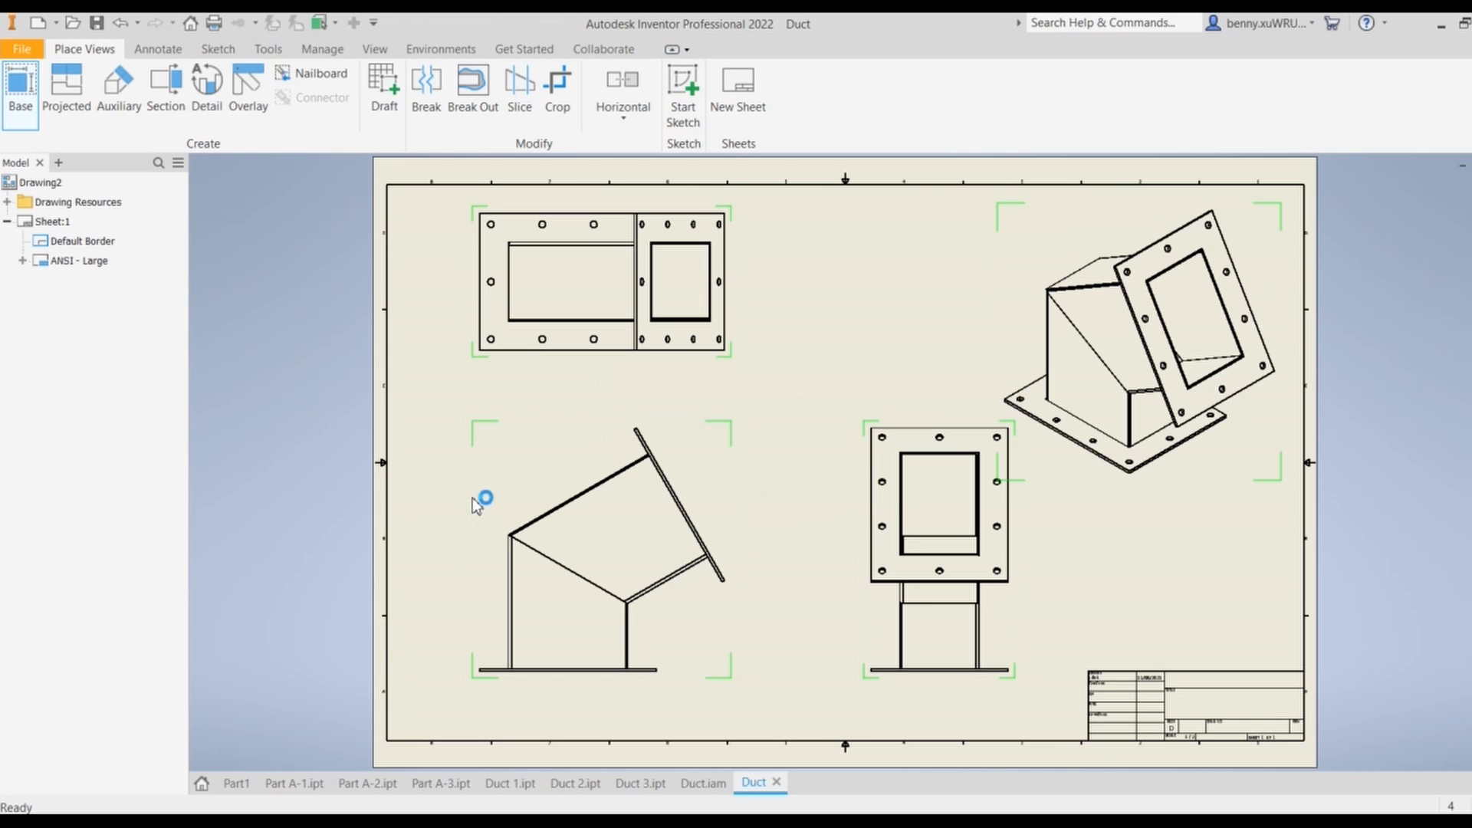
Apply the shaded display style to the duct's isometric view
{"action": "right_click", "coordinate": [1090, 238]}
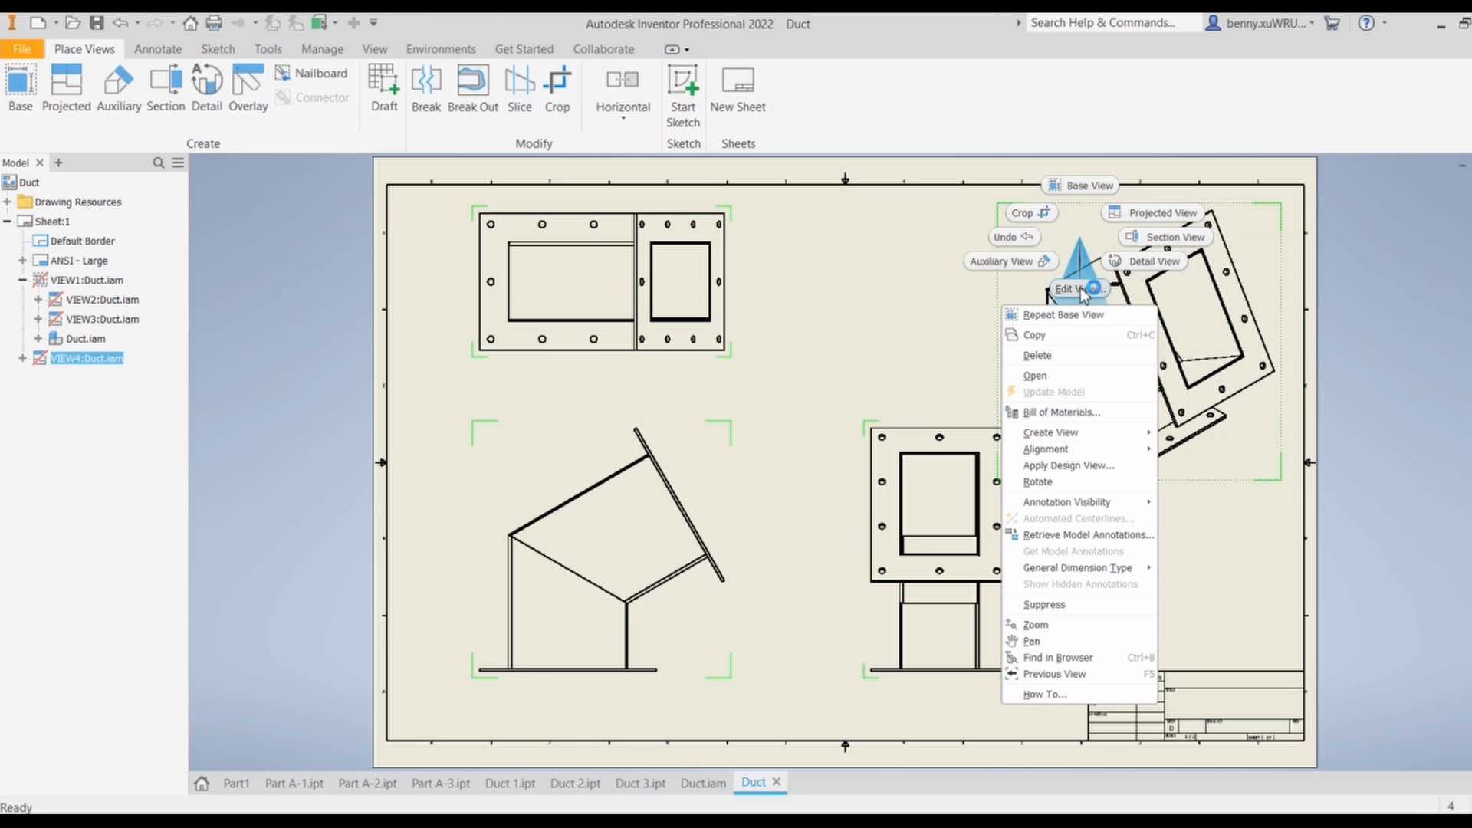
{"action": "key", "text": "Escape"}
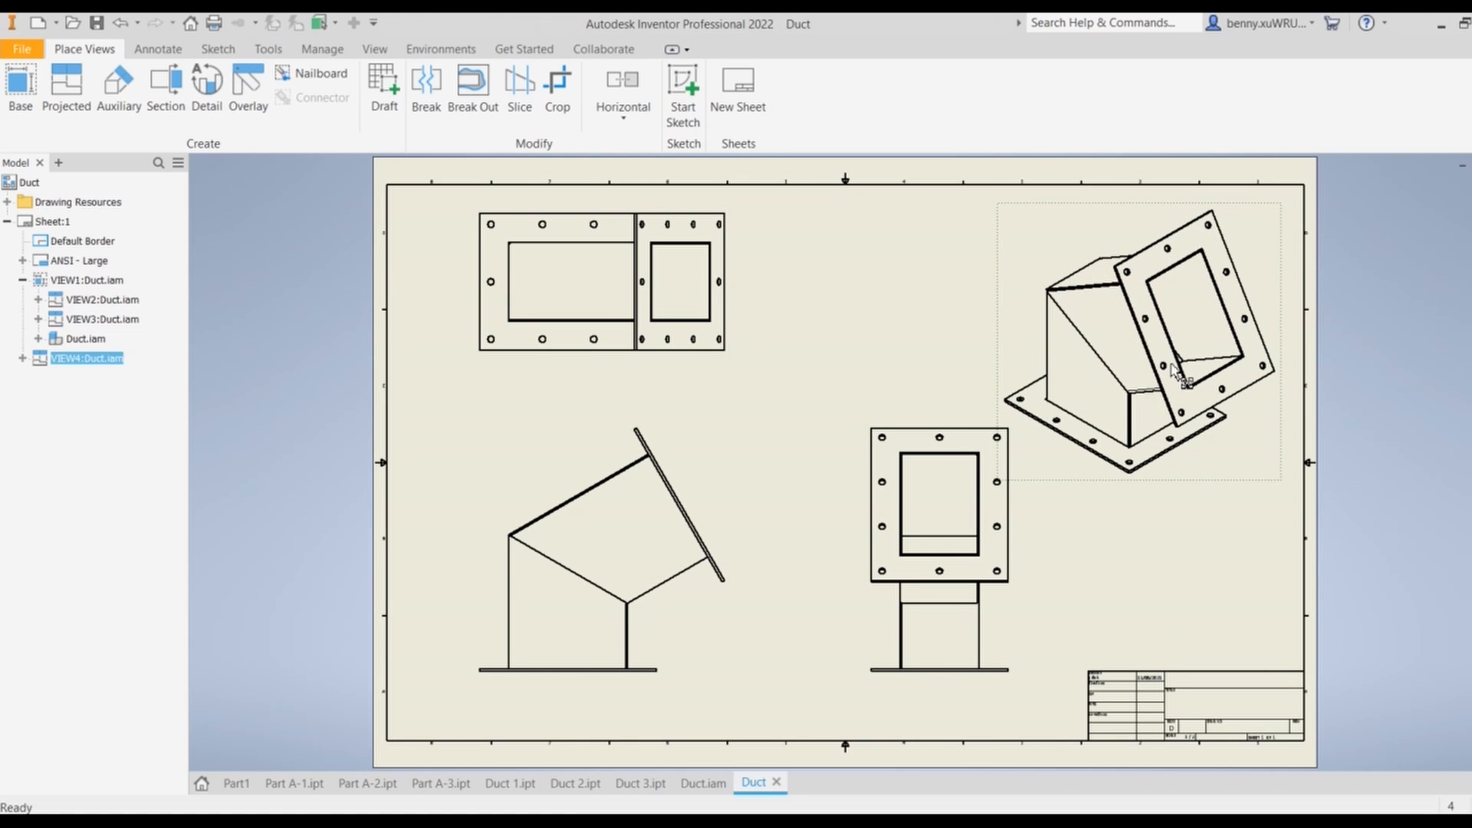
{"action": "double_click", "coordinate": [1064, 268]}
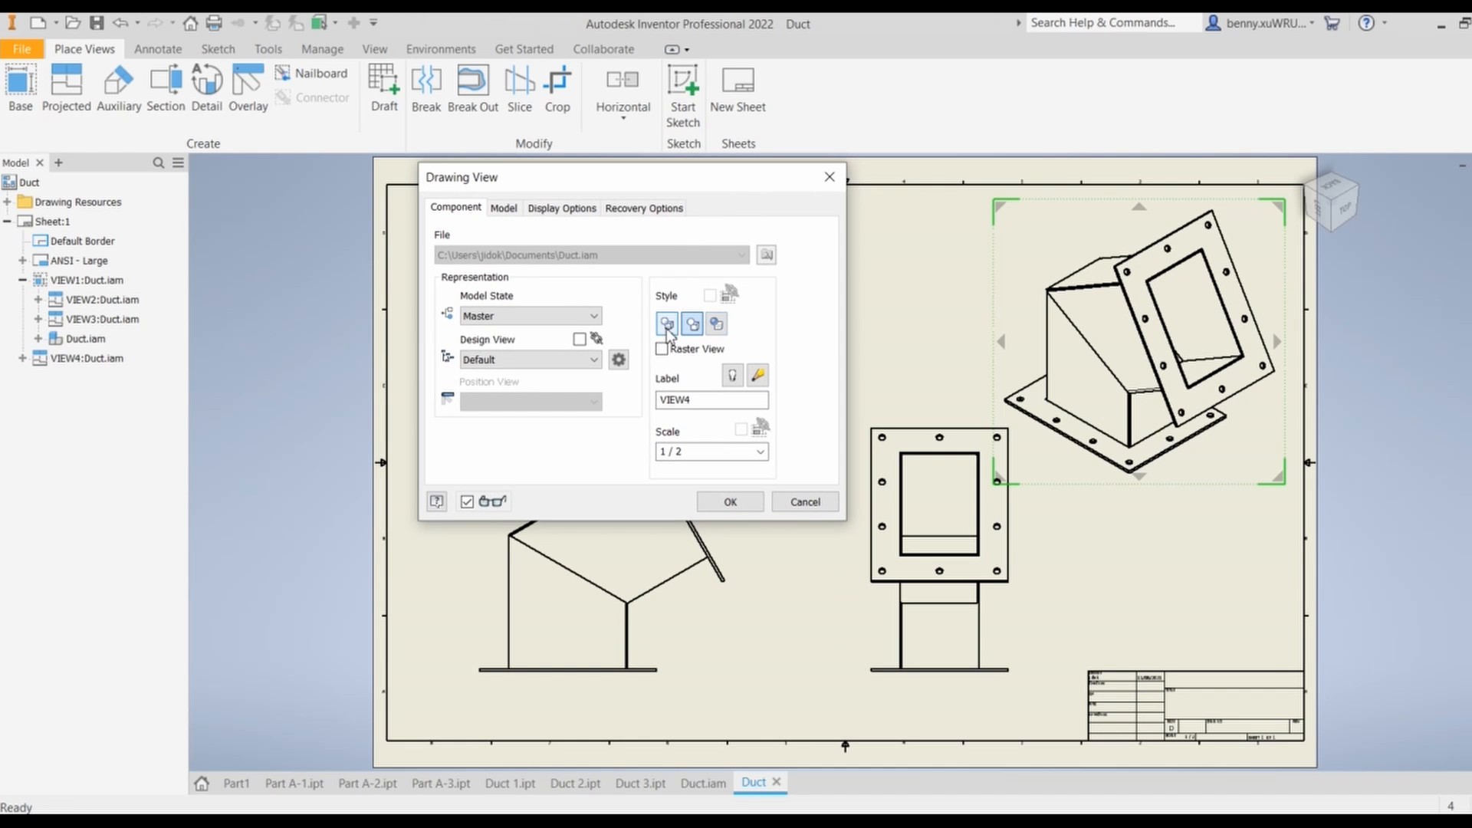
{"action": "left_click", "coordinate": [716, 324]}
{"action": "left_click", "coordinate": [730, 503]}
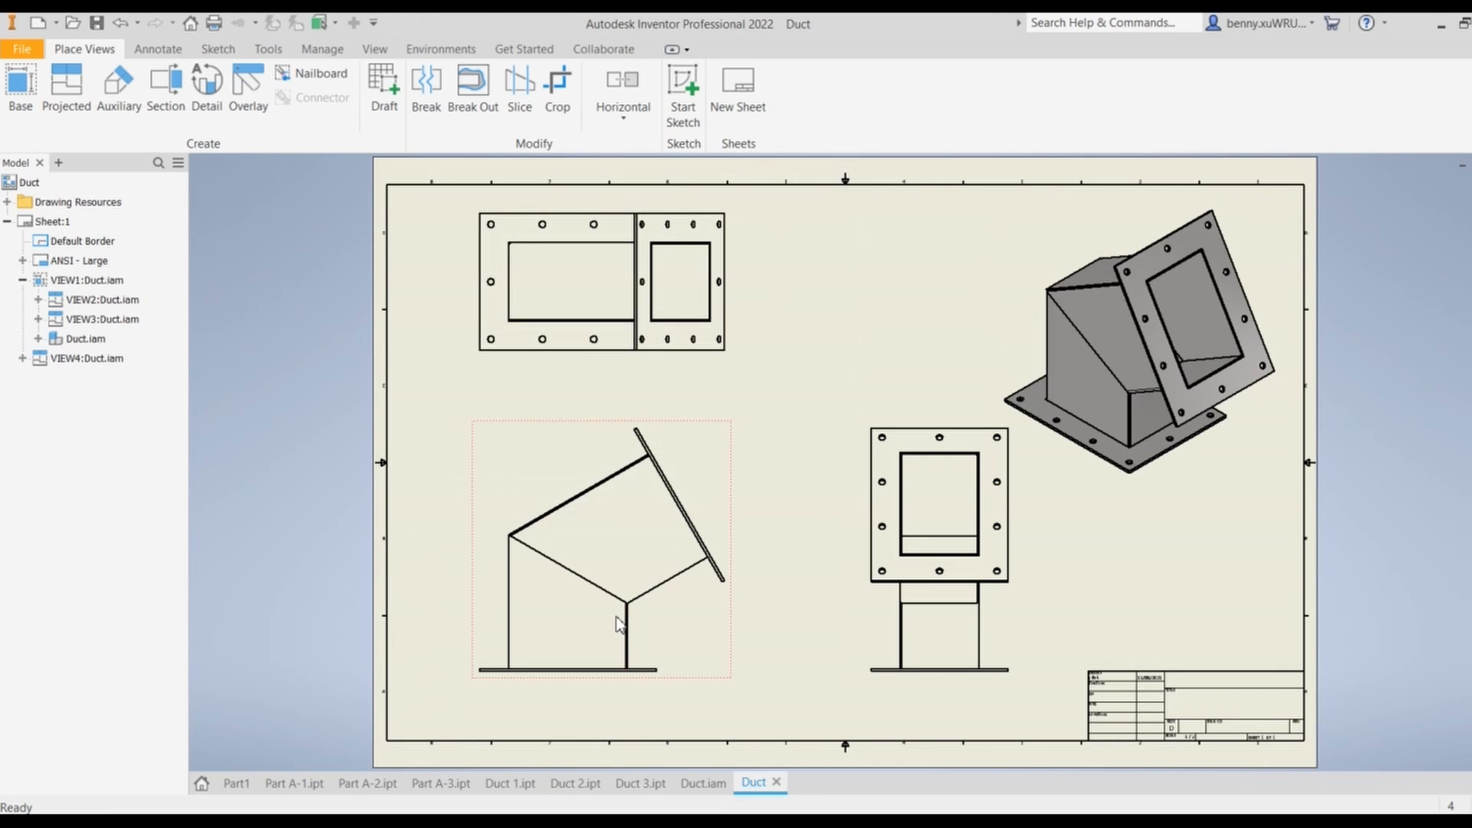
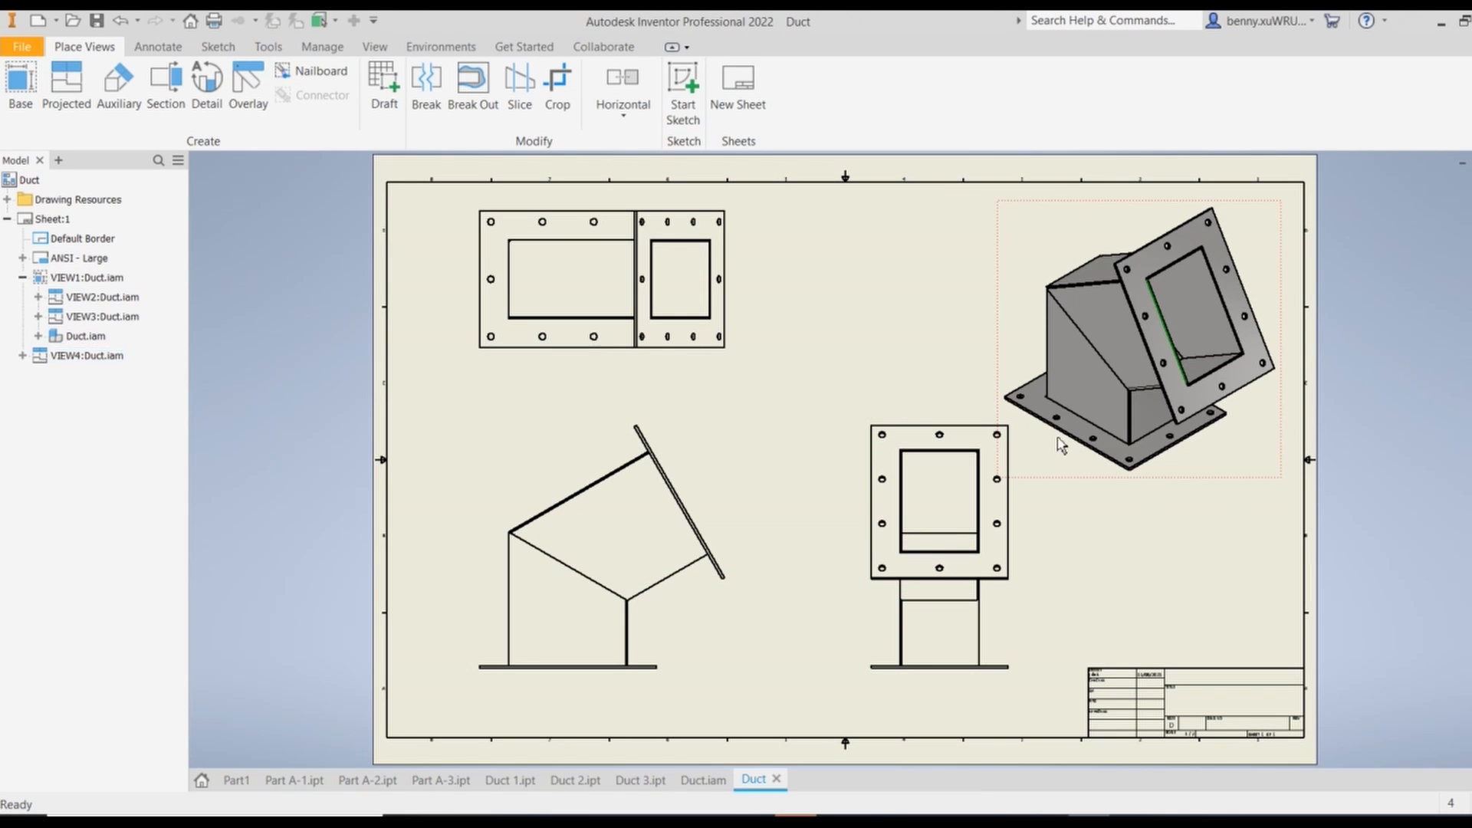
Start Auto Balloon on the duct's front view and include both duct sections, the angled flange and the base flange
{"action": "left_click", "coordinate": [153, 47]}
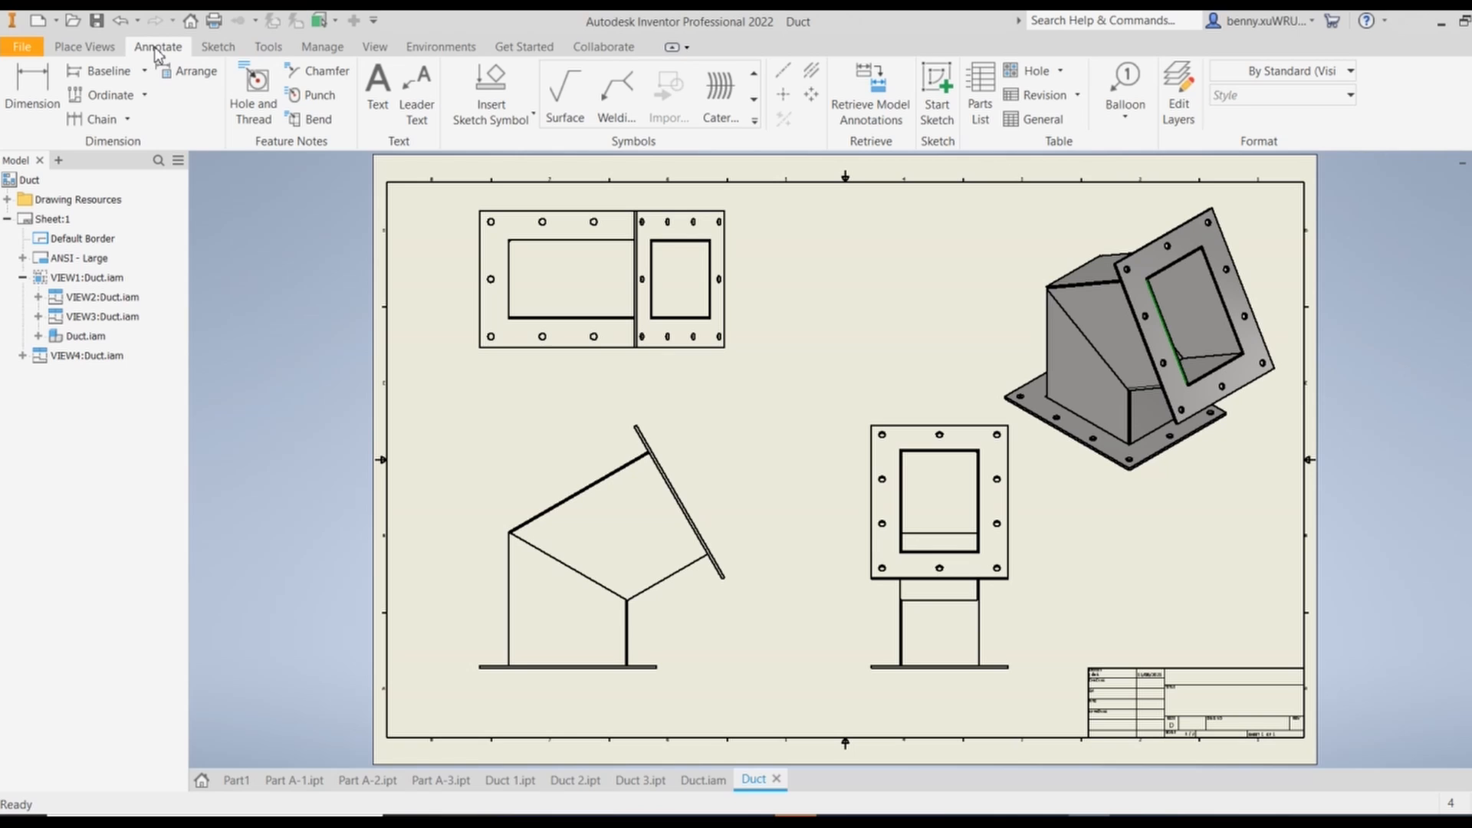
{"action": "left_click", "coordinate": [1126, 120]}
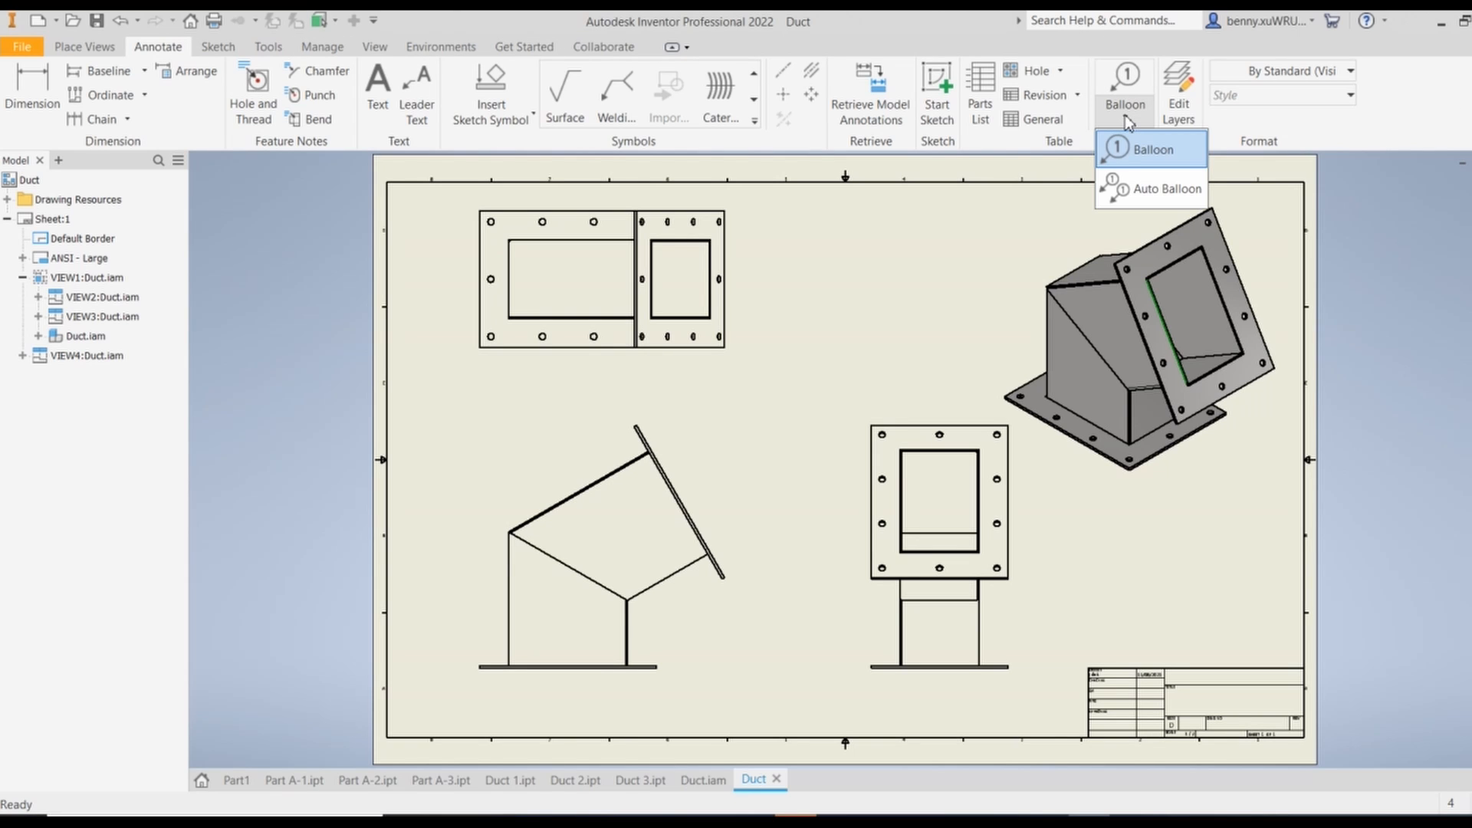
{"action": "left_click", "coordinate": [1138, 190]}
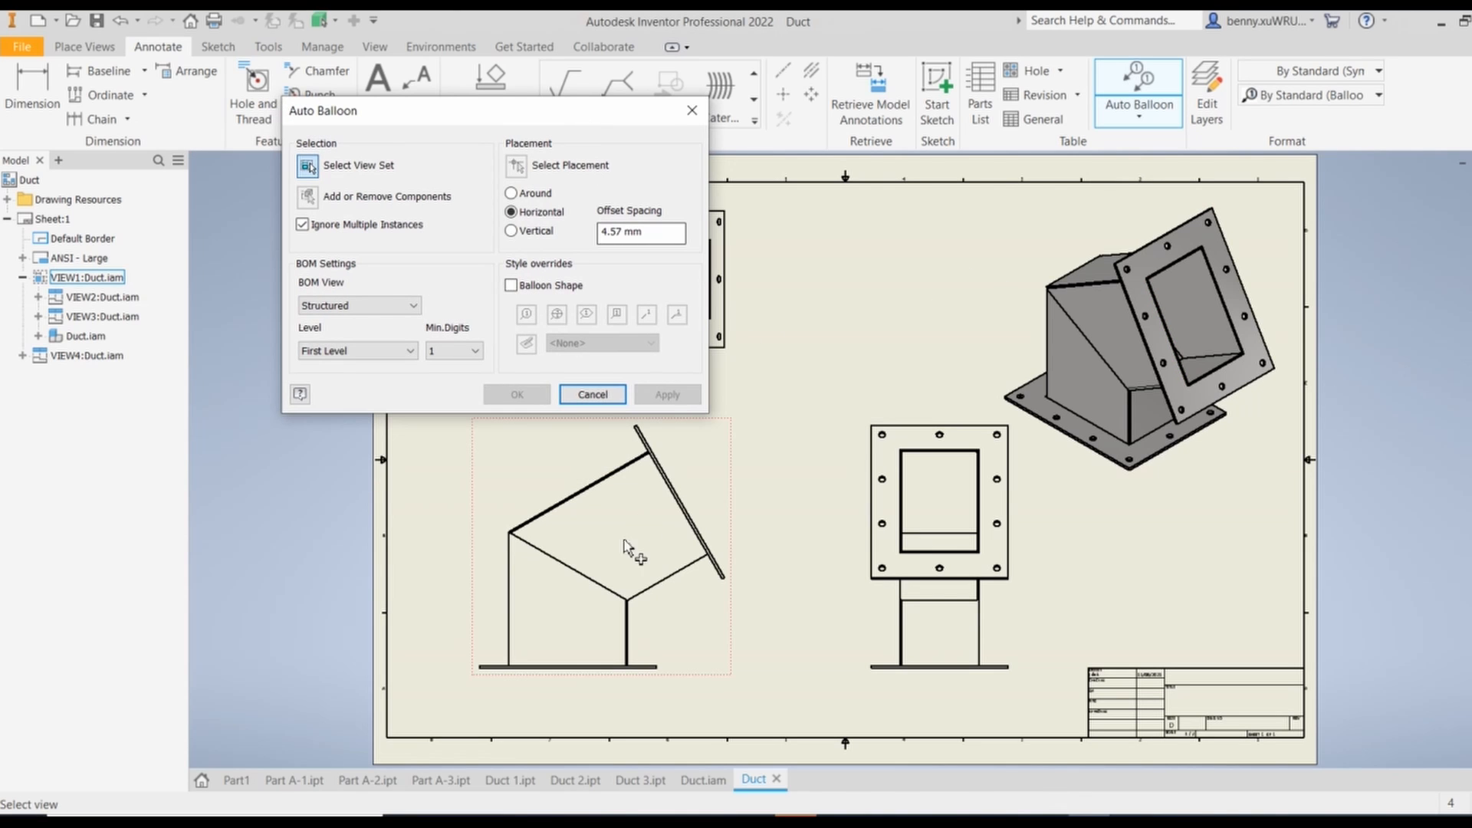
{"action": "left_click", "coordinate": [642, 434]}
{"action": "left_click", "coordinate": [692, 472]}
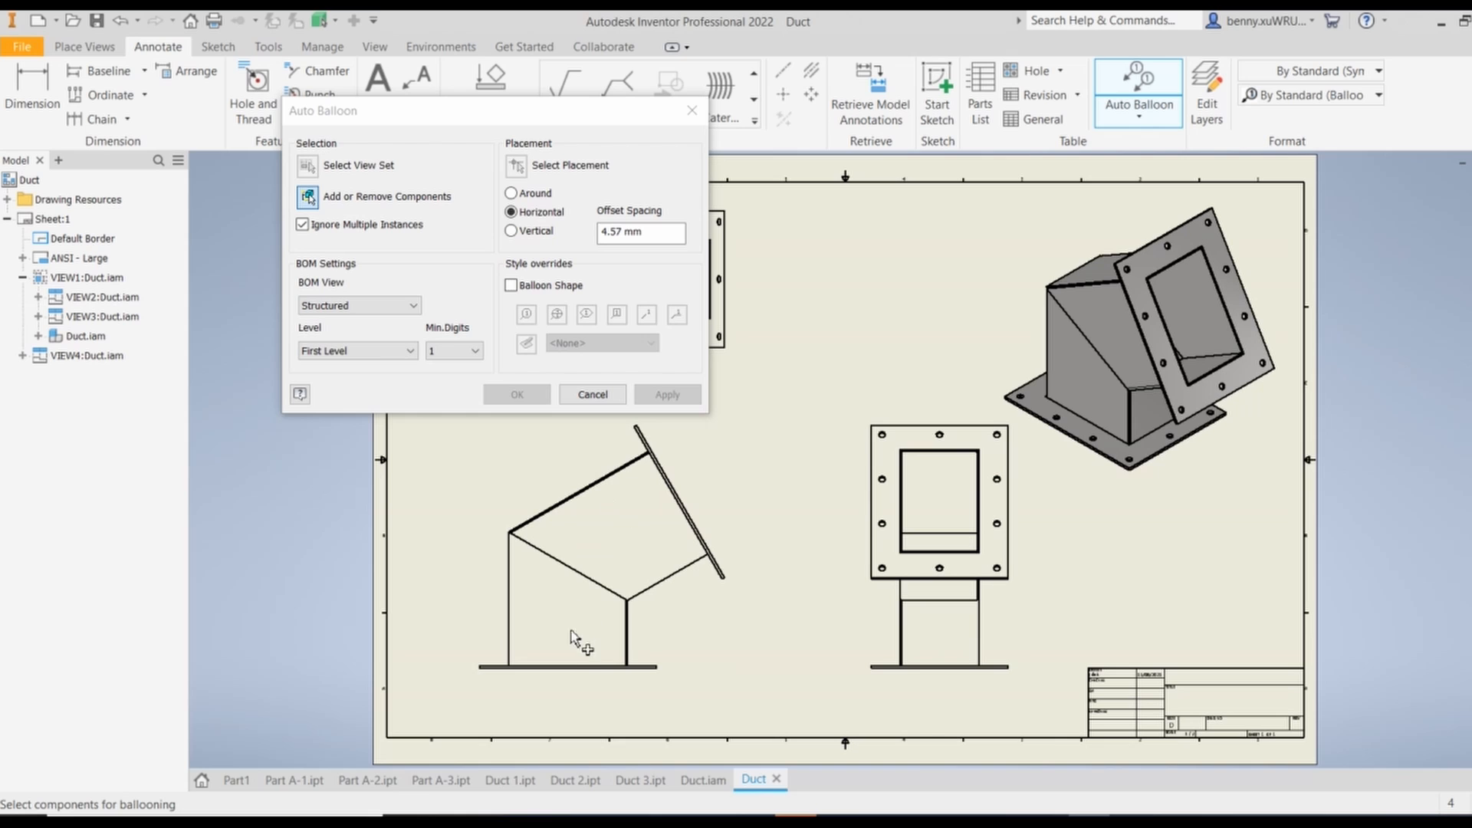
{"action": "left_click", "coordinate": [509, 571]}
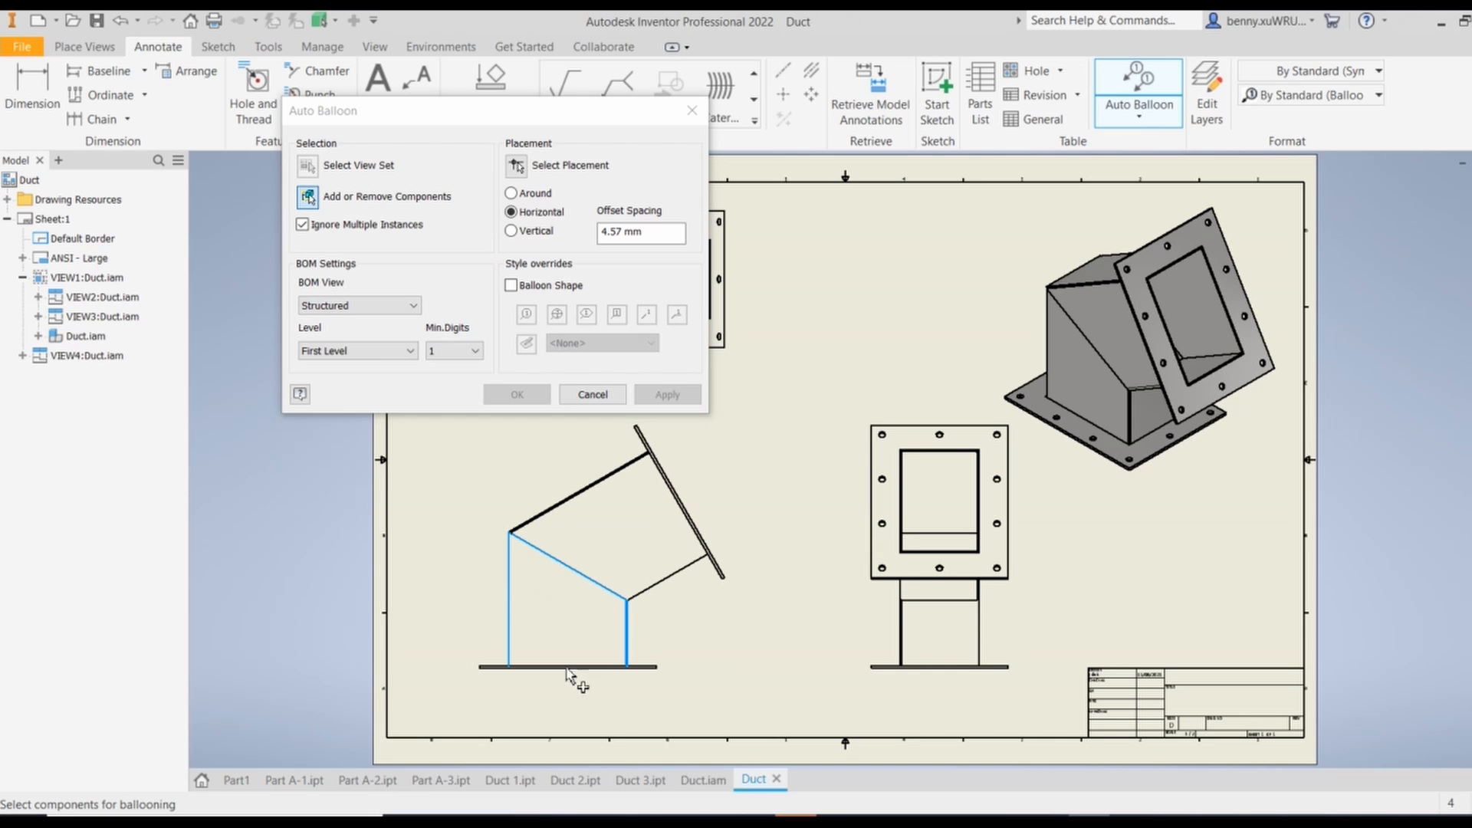
{"action": "left_click", "coordinate": [600, 483]}
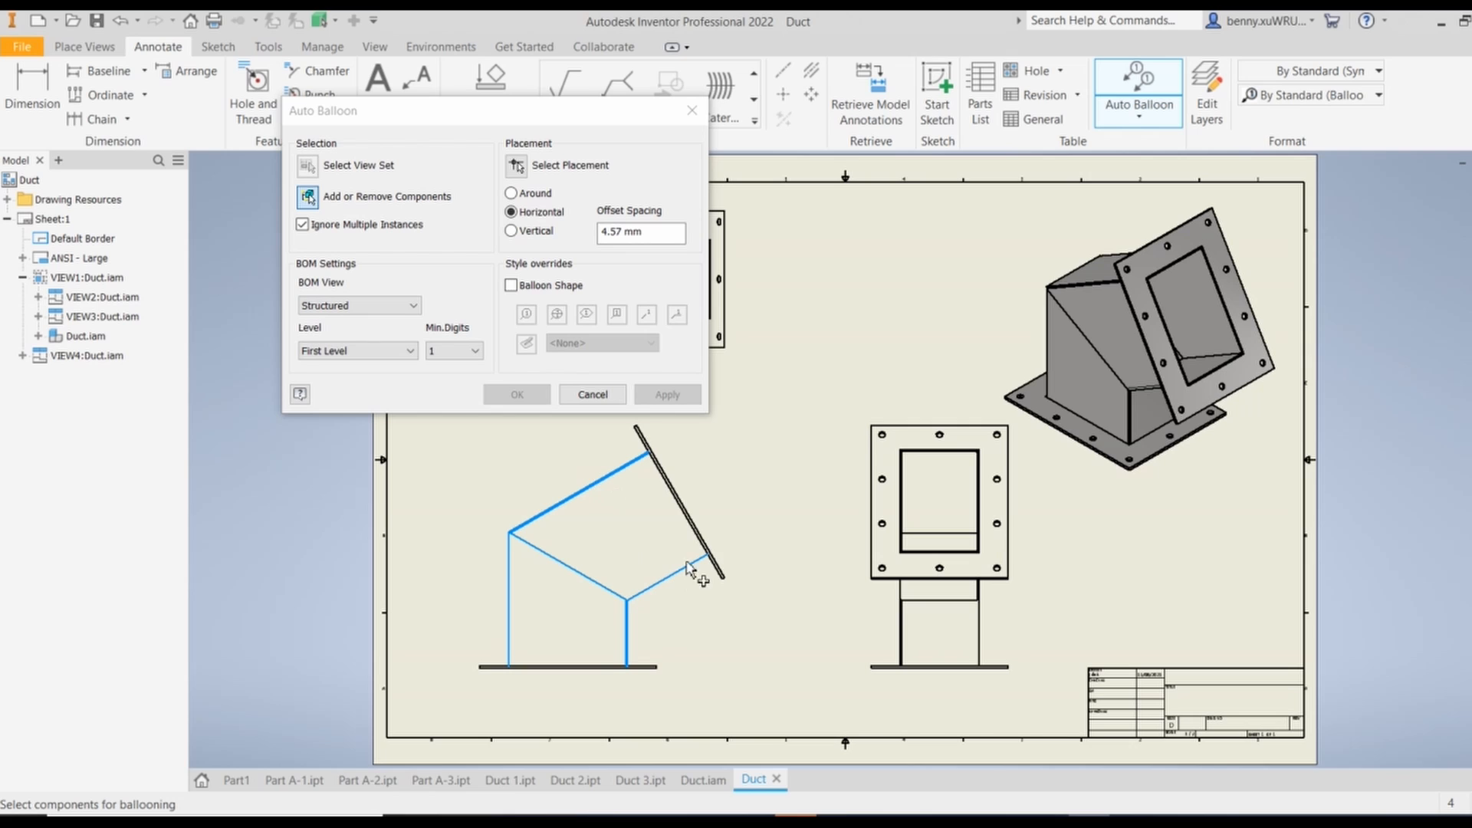
{"action": "left_click", "coordinate": [682, 509]}
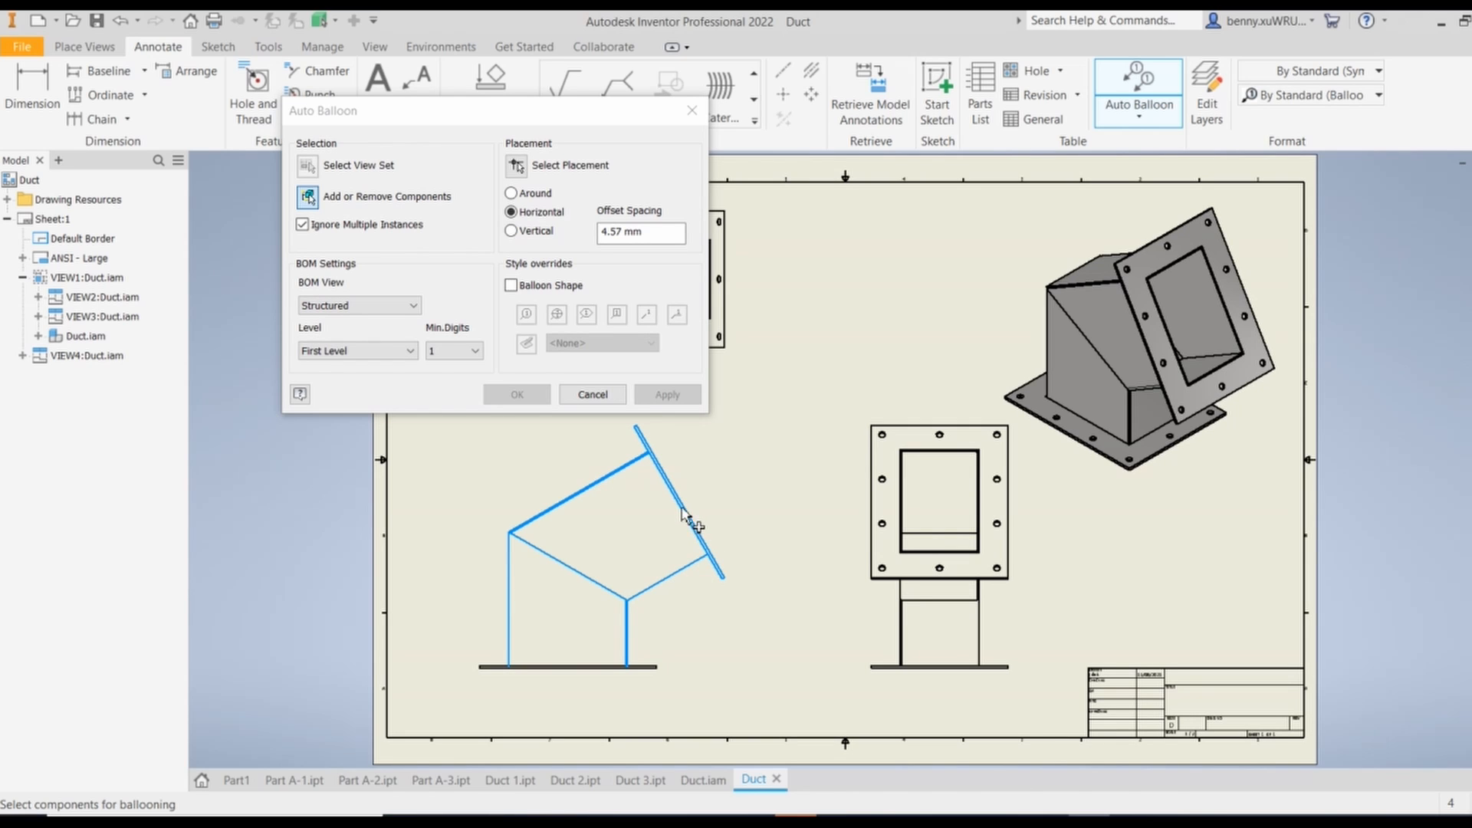
{"action": "left_click", "coordinate": [582, 667]}
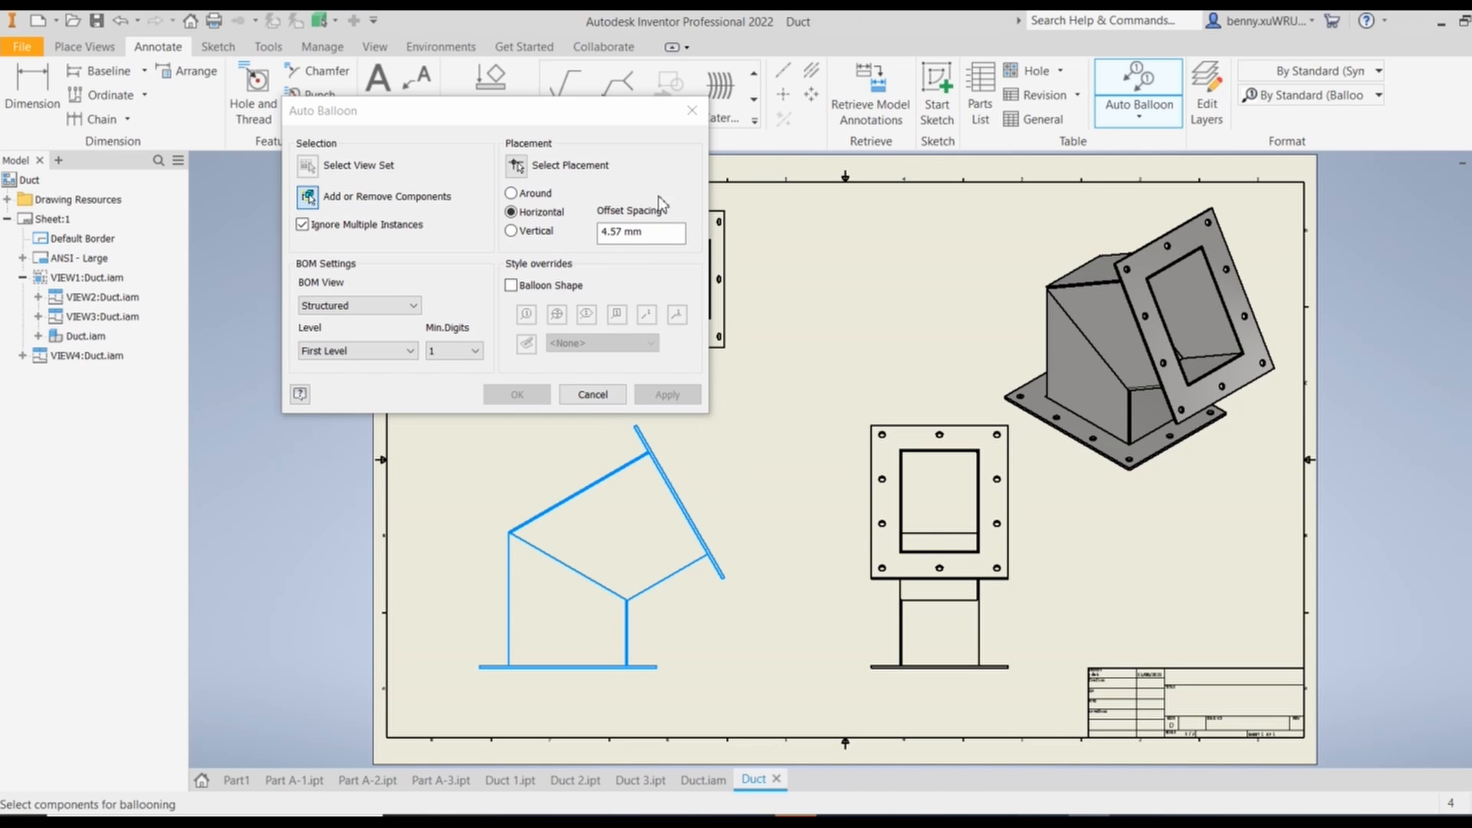
Place the automatic balloons with Around placement about the front view, enabling the assembly's BOM view
{"action": "left_click", "coordinate": [516, 167]}
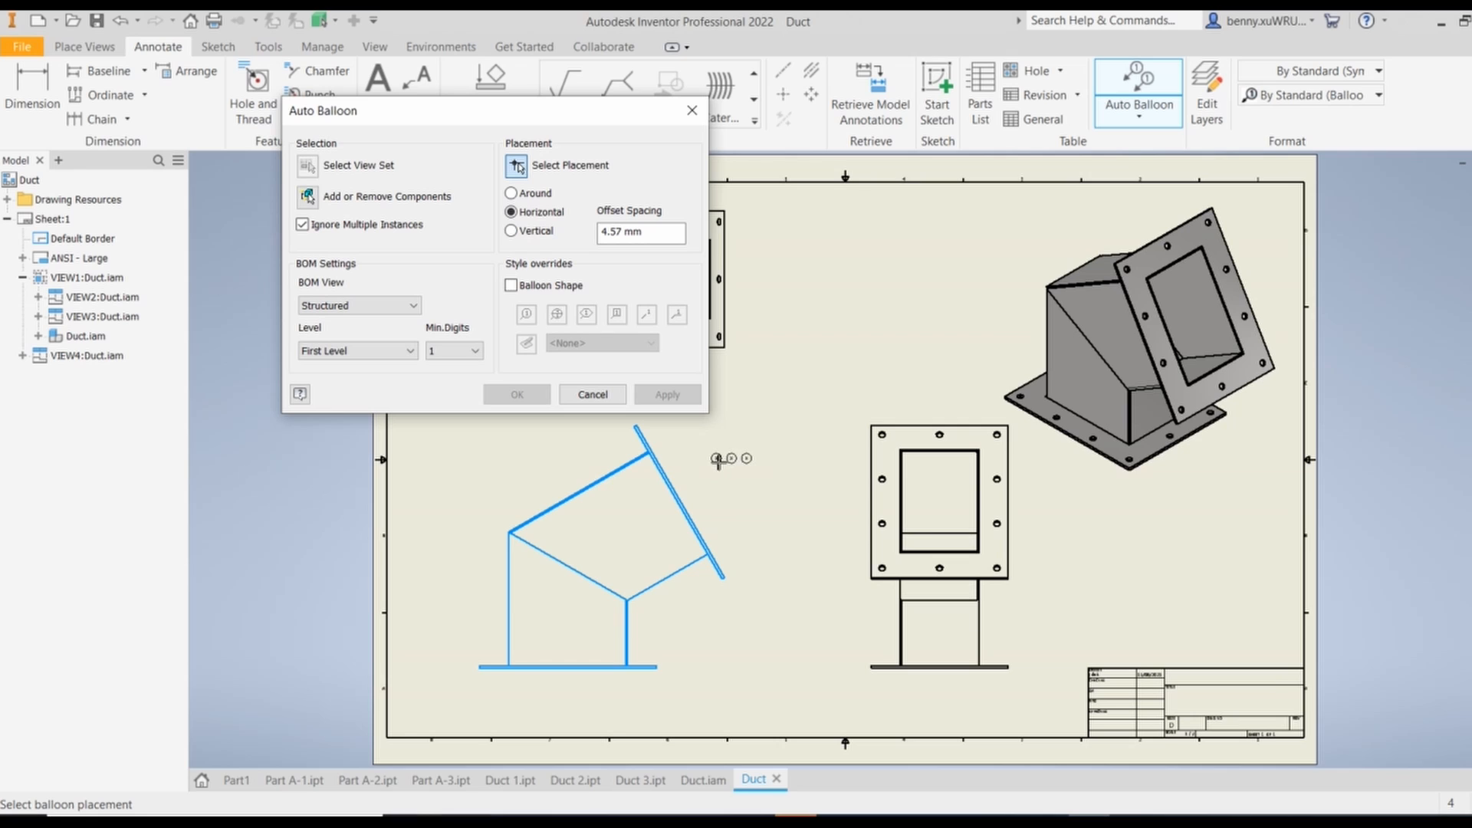
{"action": "left_click", "coordinate": [511, 231]}
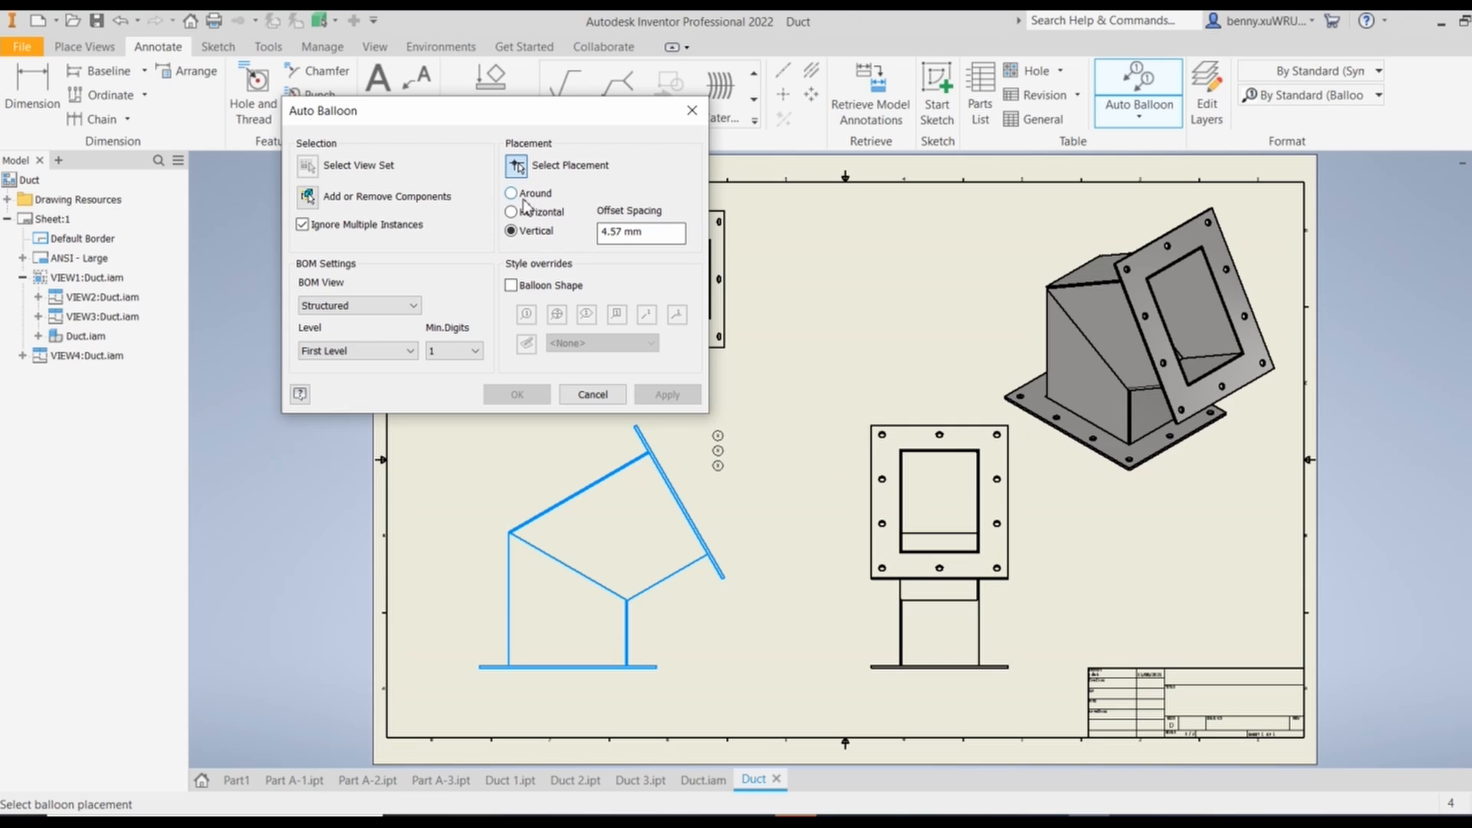
{"action": "left_click", "coordinate": [511, 193]}
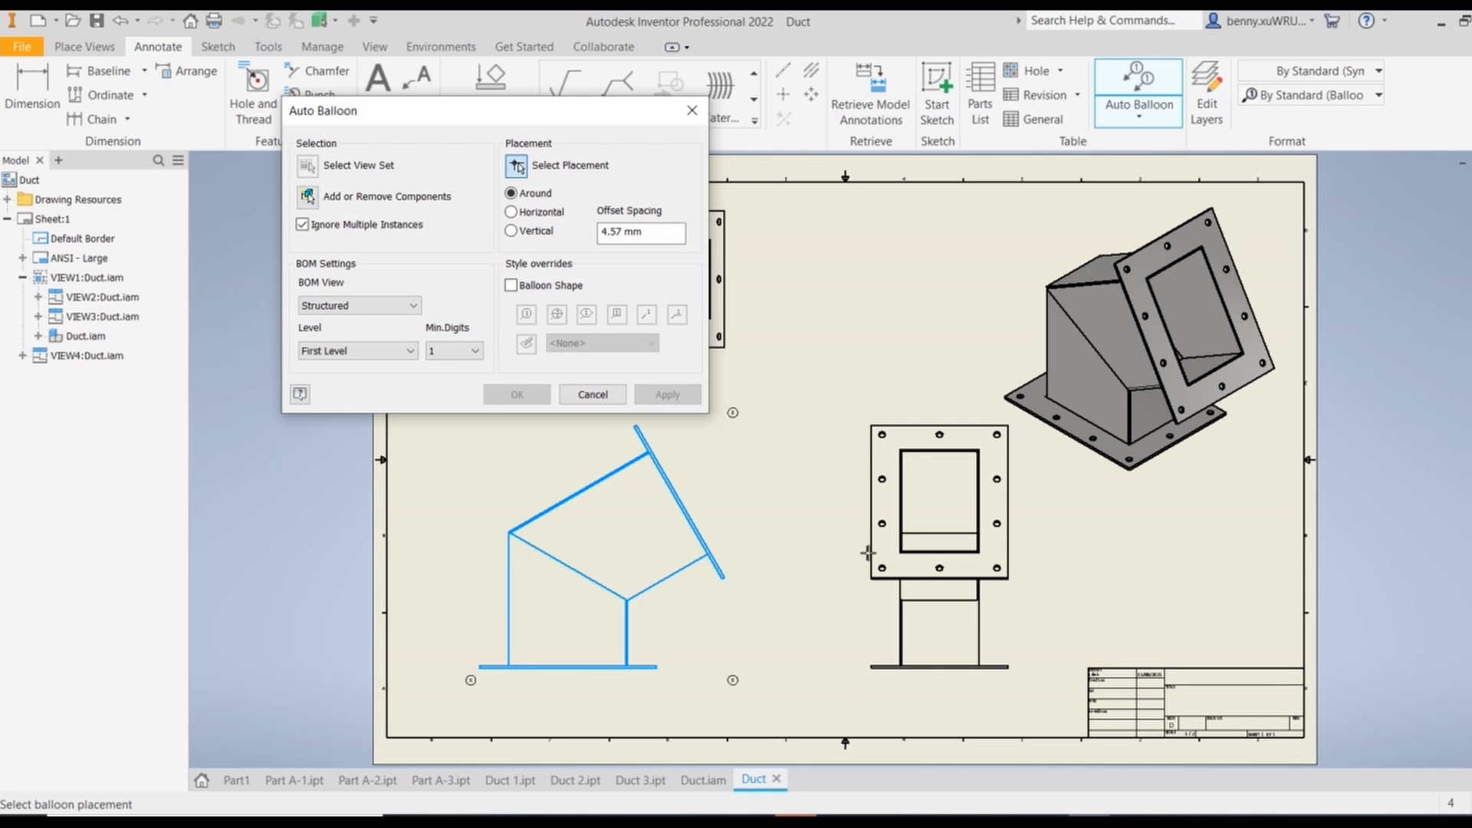
{"action": "left_click", "coordinate": [806, 533]}
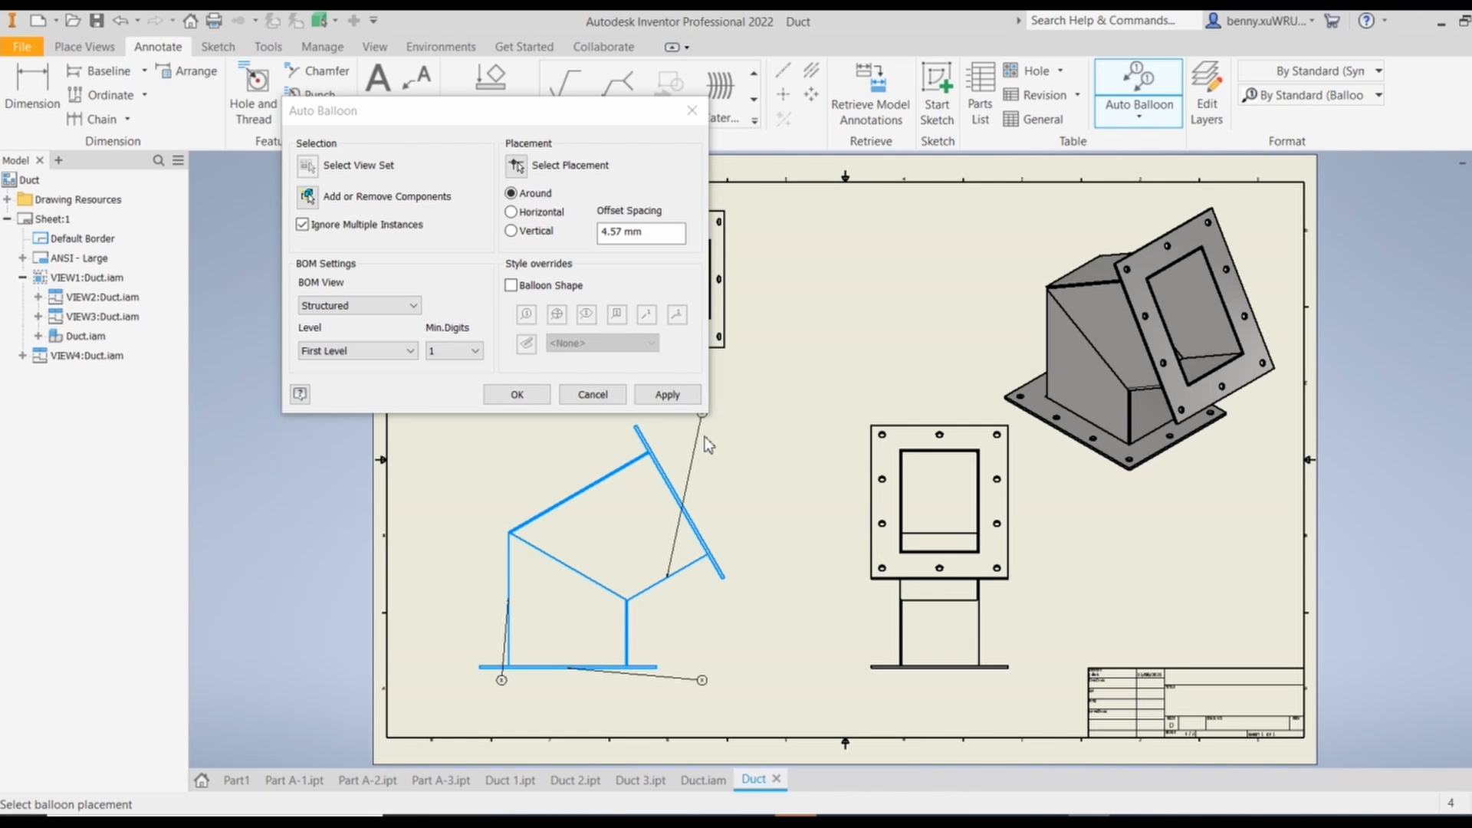
{"action": "left_click", "coordinate": [669, 395]}
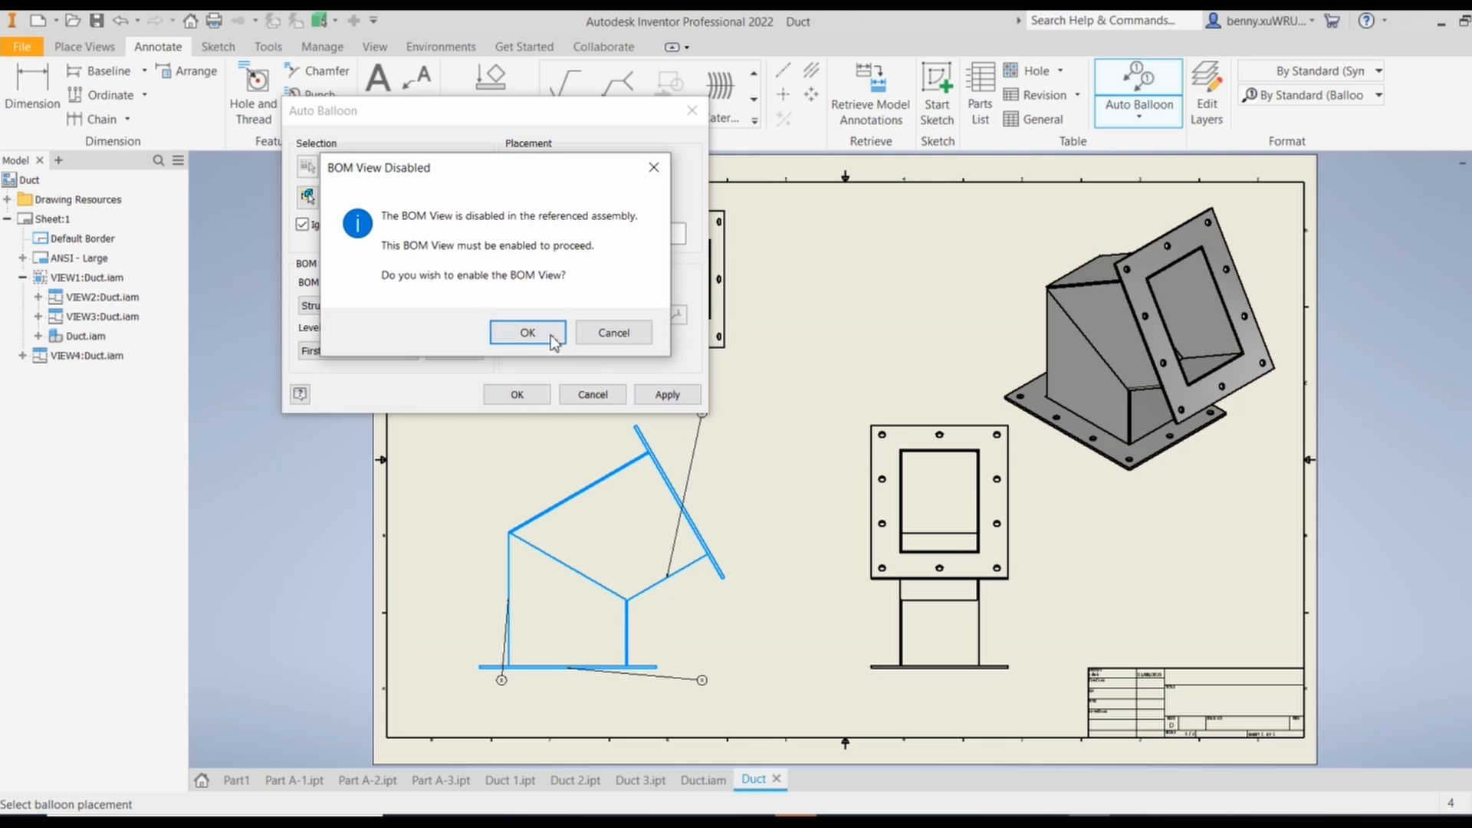
{"action": "left_click", "coordinate": [527, 333]}
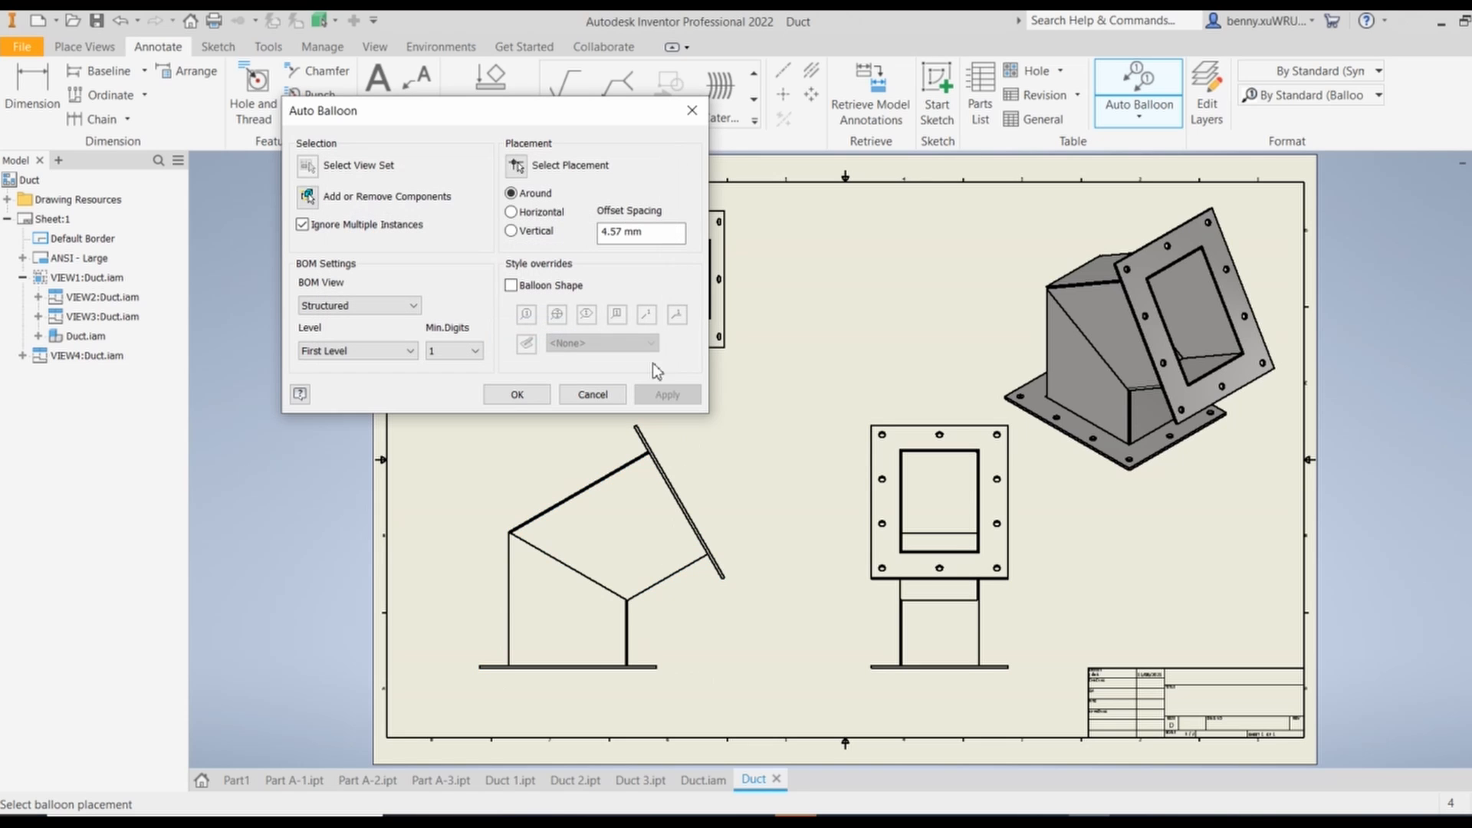
{"action": "left_click", "coordinate": [593, 394]}
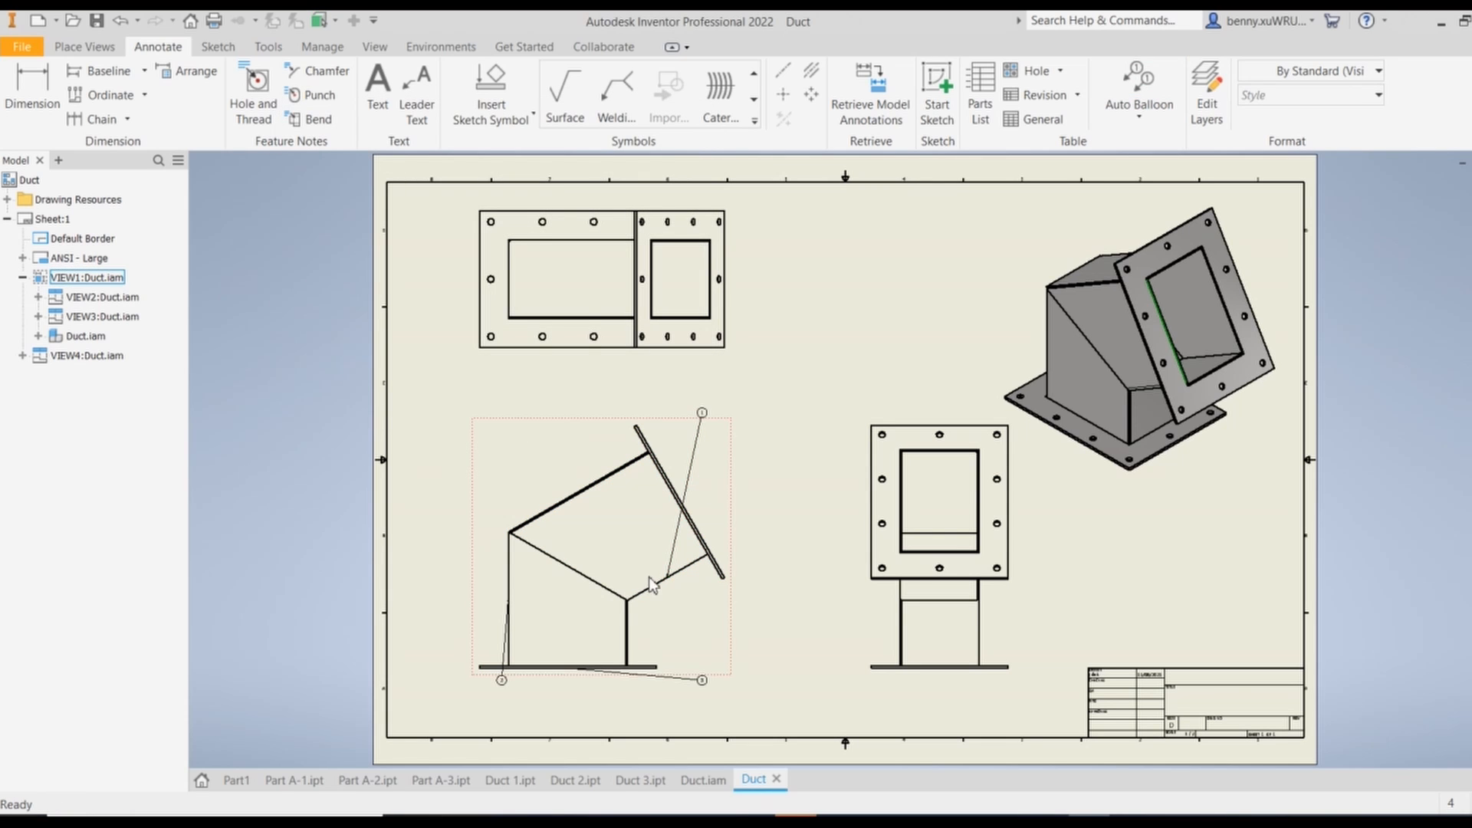
Examine the balloon numbers and where their leaders attach on the front view
{"action": "scroll", "coordinate": [652, 584], "scroll_direction": "up", "scroll_amount": 5}
{"action": "scroll", "coordinate": [644, 269], "scroll_direction": "down", "scroll_amount": 4}
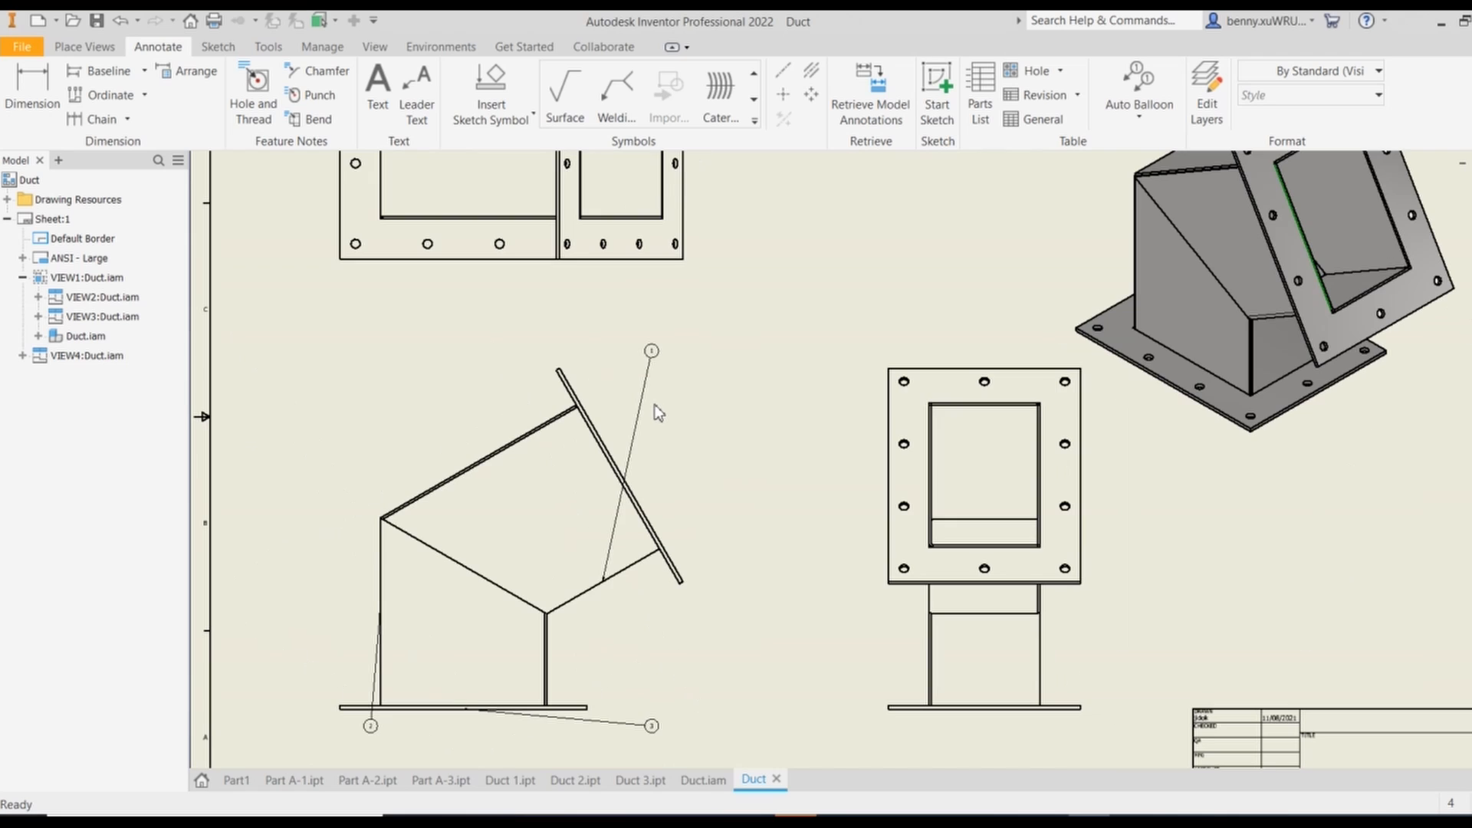
{"action": "scroll", "coordinate": [622, 719], "scroll_direction": "up", "scroll_amount": 2}
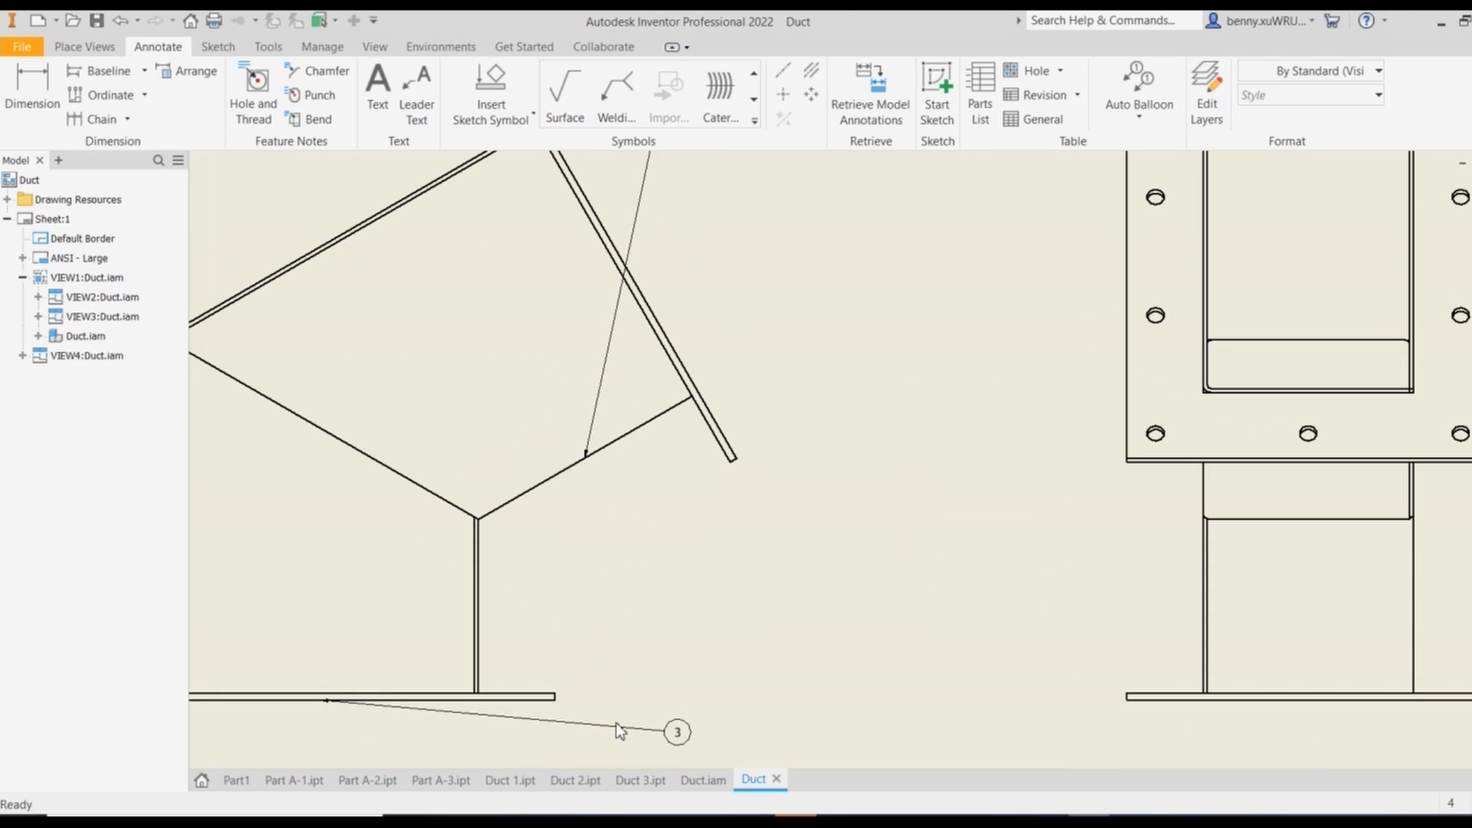
{"action": "scroll", "coordinate": [673, 741], "scroll_direction": "down", "scroll_amount": 3}
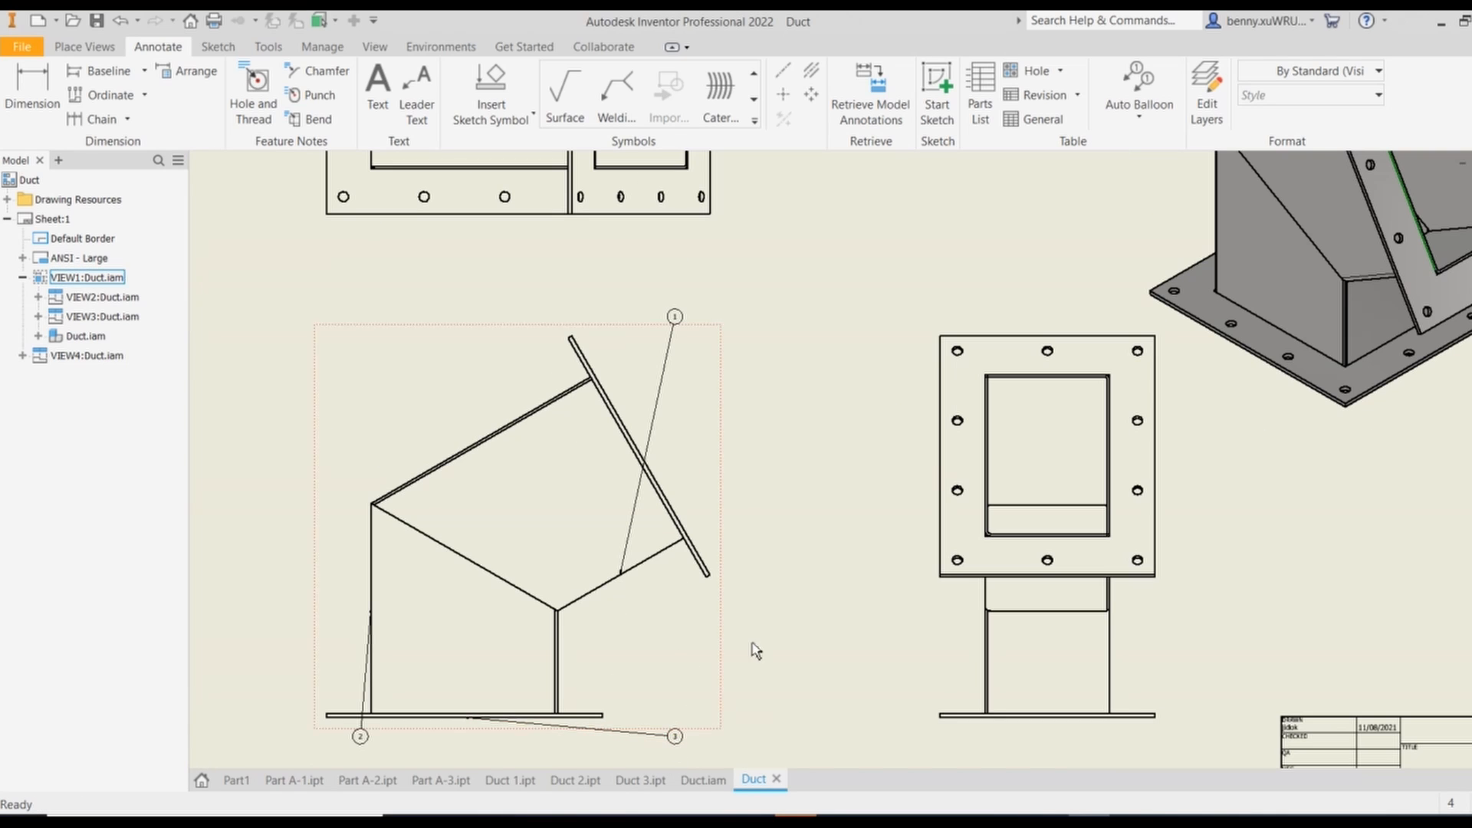
{"action": "middle_click_drag", "start_coordinate": [847, 605], "coordinate": [831, 585]}
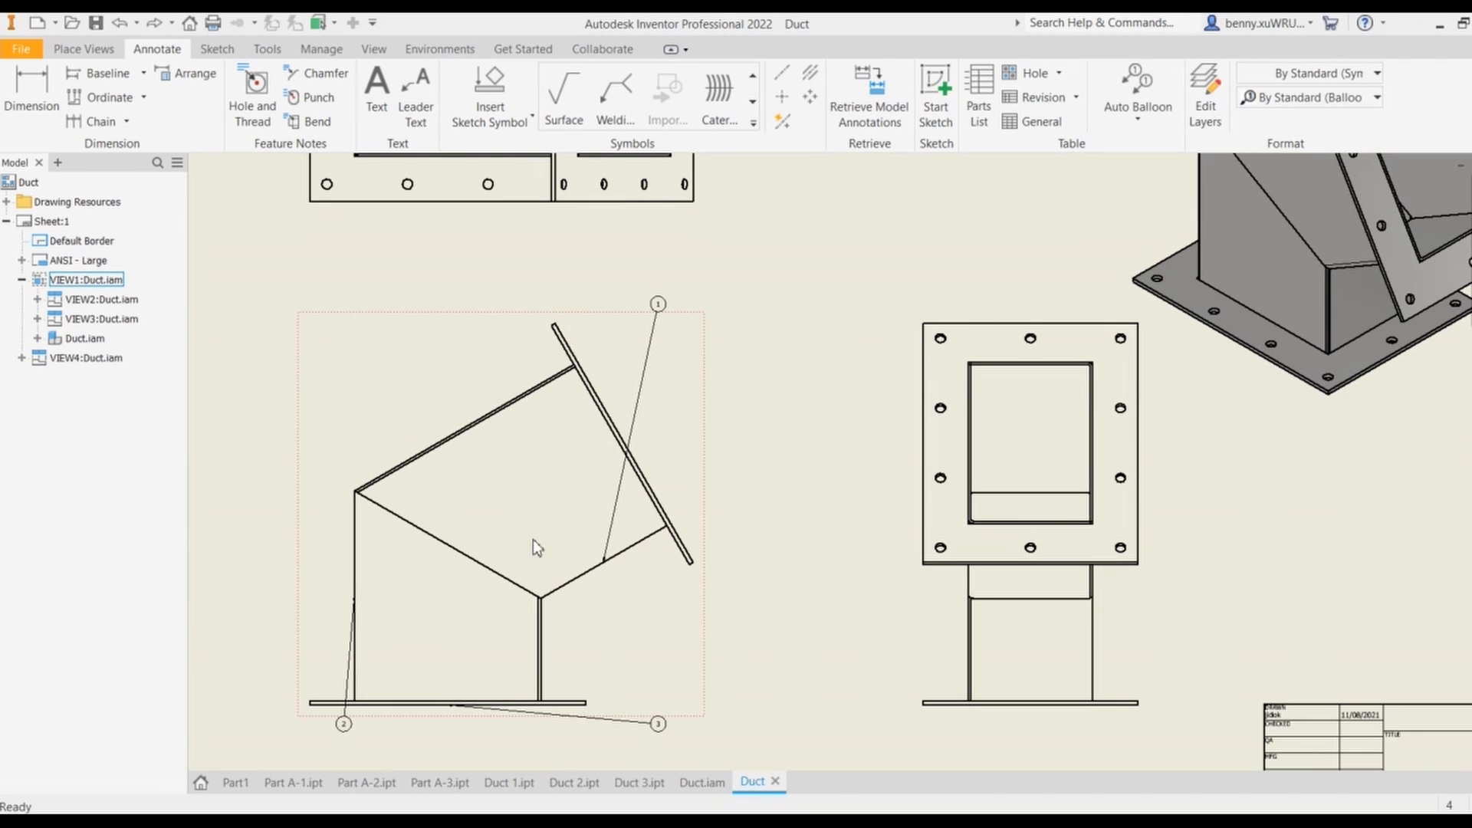
{"action": "left_click", "coordinate": [620, 497]}
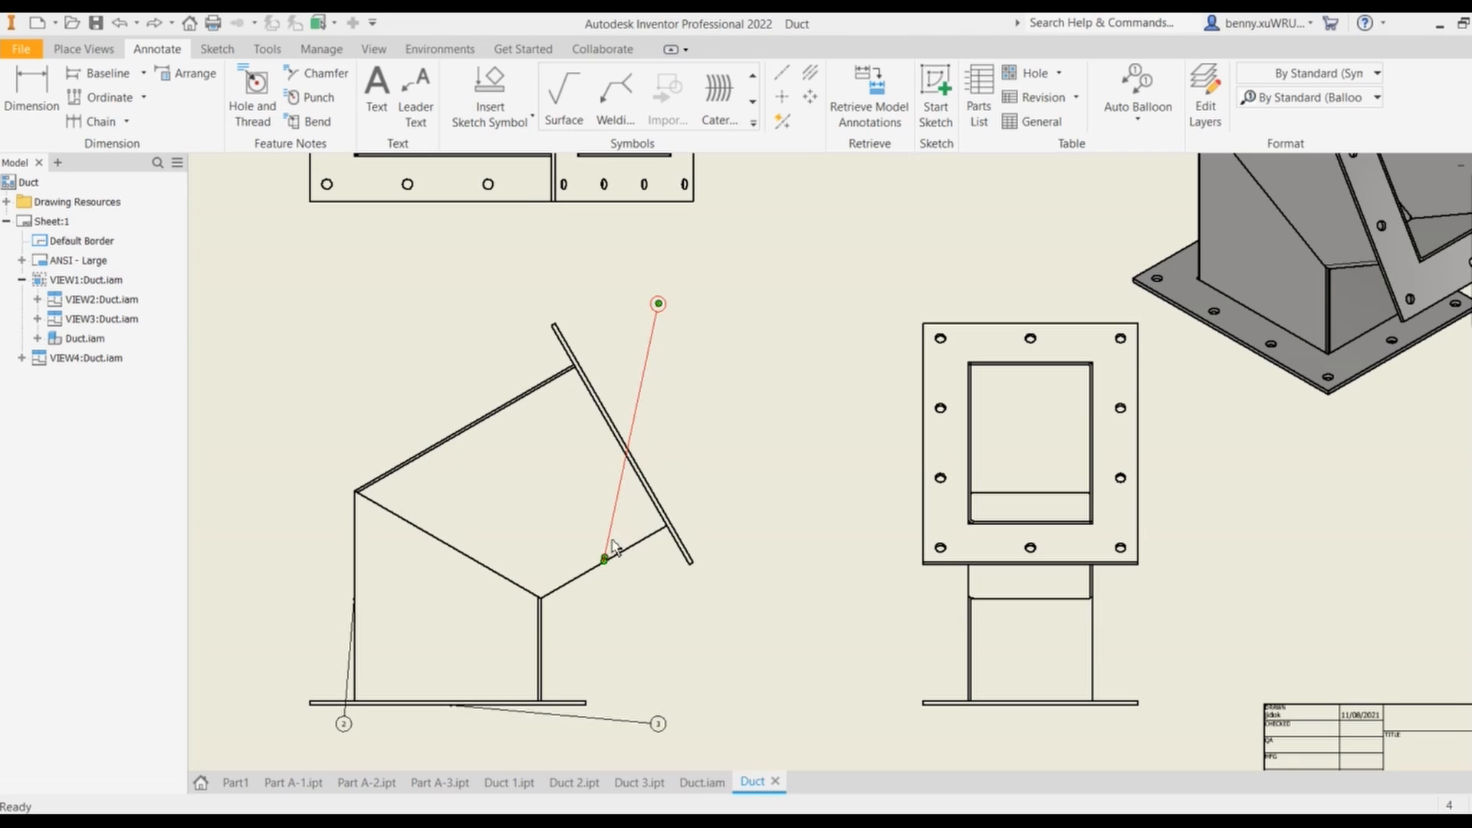
{"action": "left_click", "coordinate": [541, 471]}
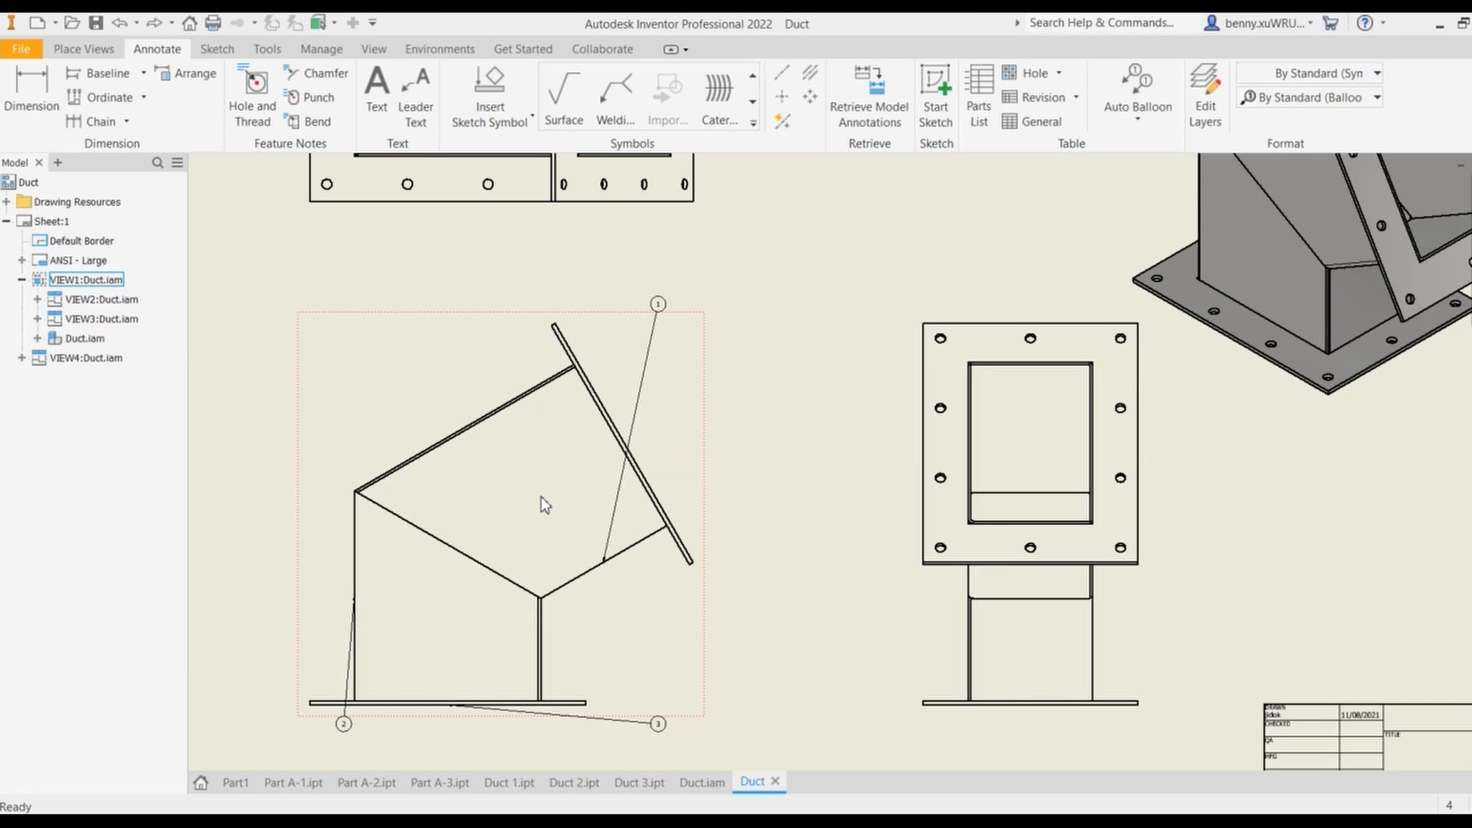
{"action": "left_click", "coordinate": [658, 724]}
{"action": "left_click", "coordinate": [343, 724]}
{"action": "left_click", "coordinate": [235, 552]}
Attach balloon 1's leader inside the upper duct section and move the balloon above that section's sloped edge
{"action": "left_click", "coordinate": [659, 304]}
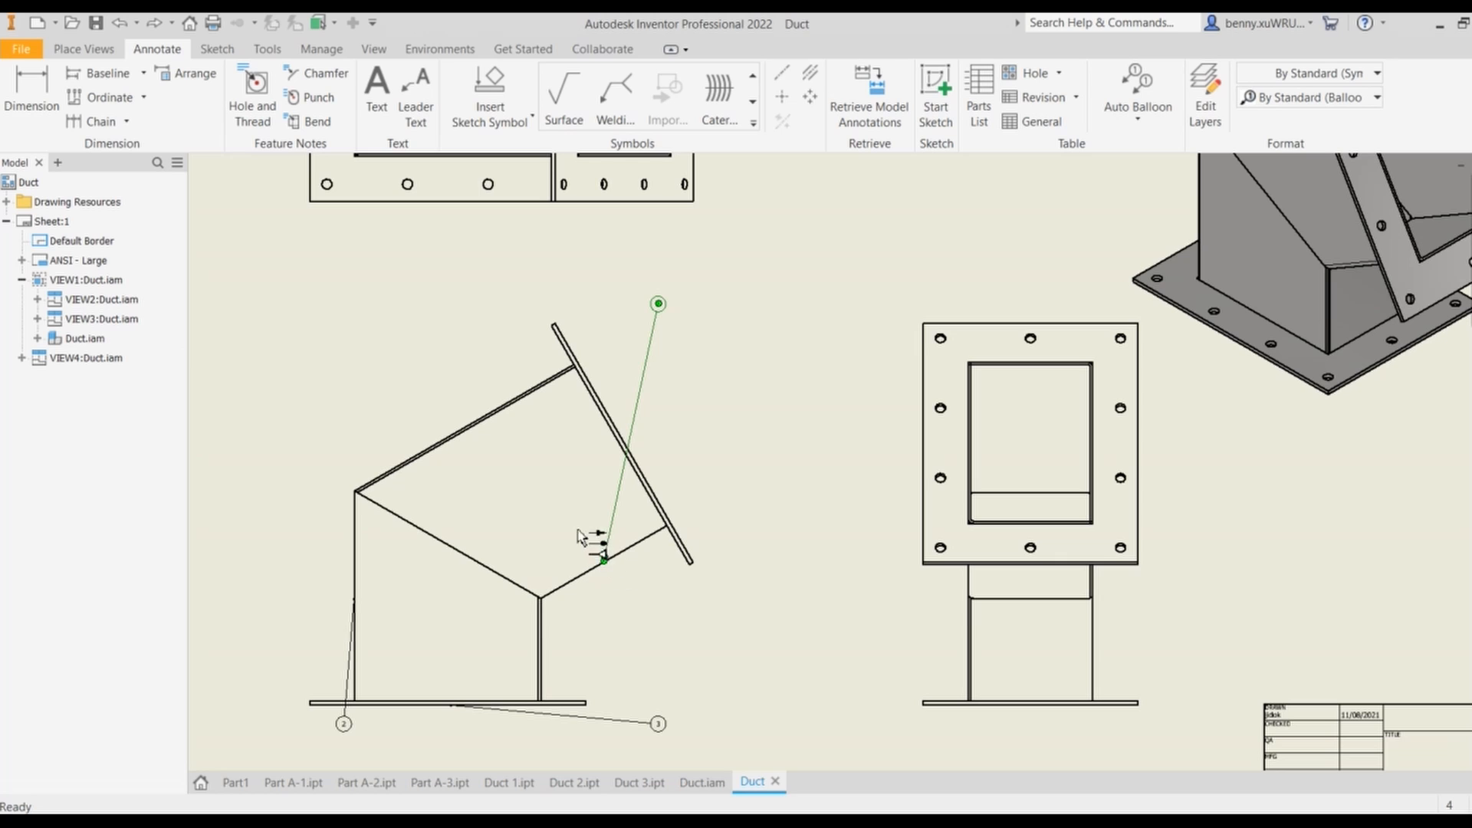
{"action": "left_click_drag", "start_coordinate": [605, 559], "coordinate": [527, 503]}
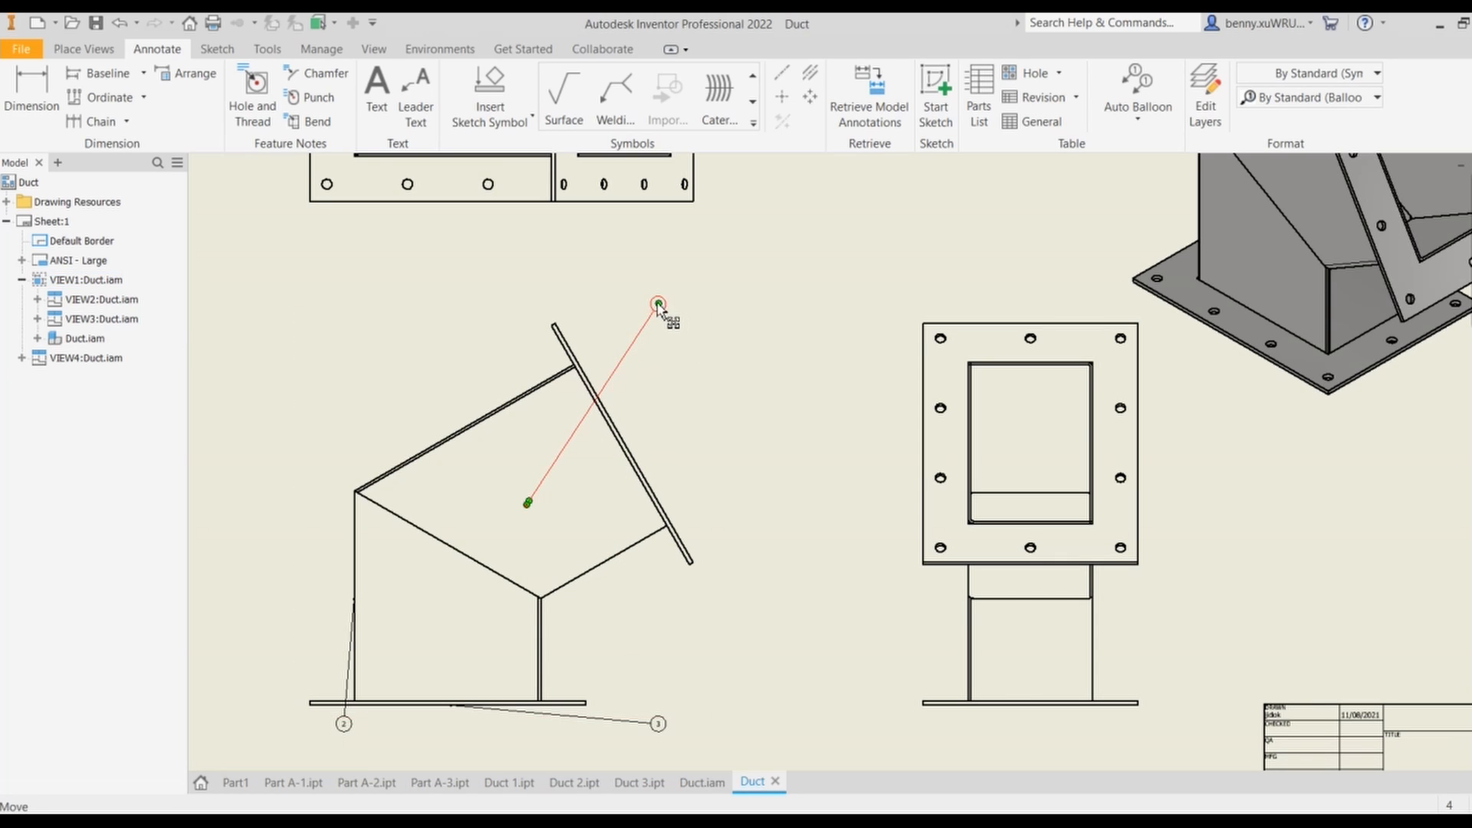
{"action": "left_click_drag", "start_coordinate": [658, 303], "coordinate": [483, 320]}
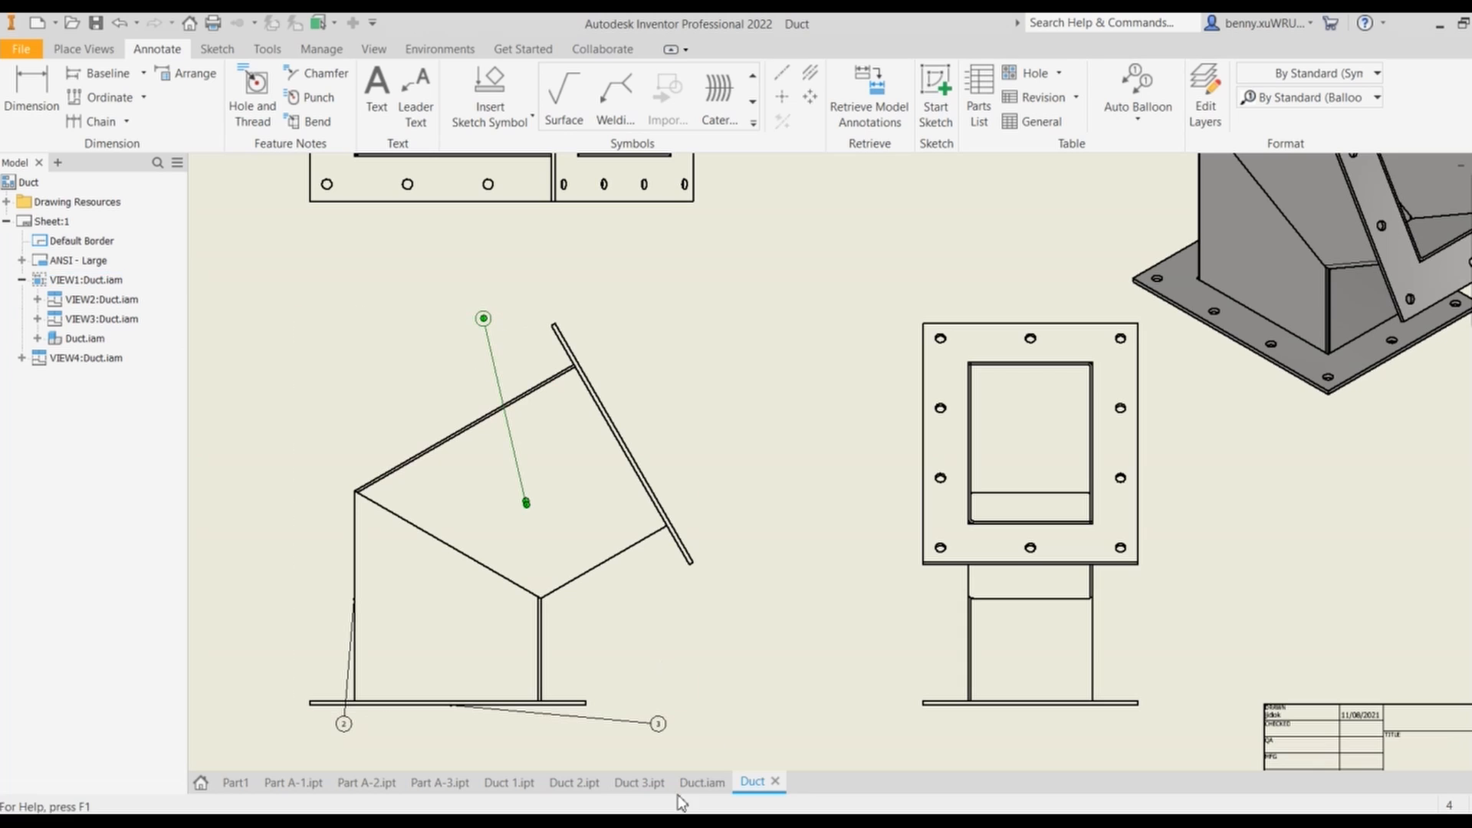
Attach balloon 2's leader inside the lower duct section with its balloon beside it, and move balloon 3 below the base flange
{"action": "left_click", "coordinate": [343, 724]}
{"action": "left_click_drag", "start_coordinate": [354, 598], "coordinate": [407, 621]}
{"action": "left_click_drag", "start_coordinate": [344, 724], "coordinate": [257, 591]}
{"action": "left_click_drag", "start_coordinate": [660, 733], "coordinate": [449, 747]}
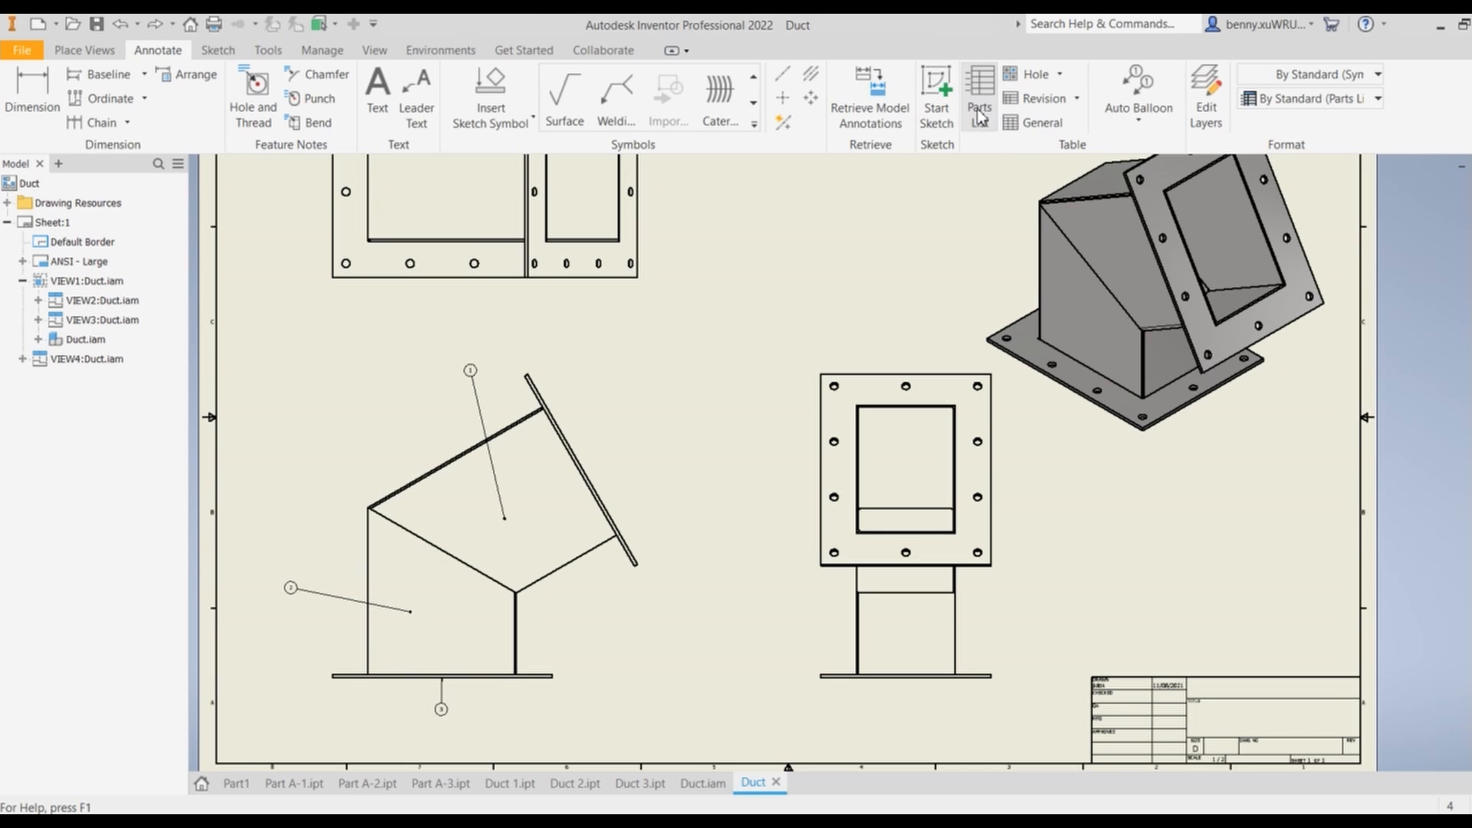
Insert a parts list of Duct.iam from the front view, placed just above the title block
{"action": "left_click", "coordinate": [968, 139]}
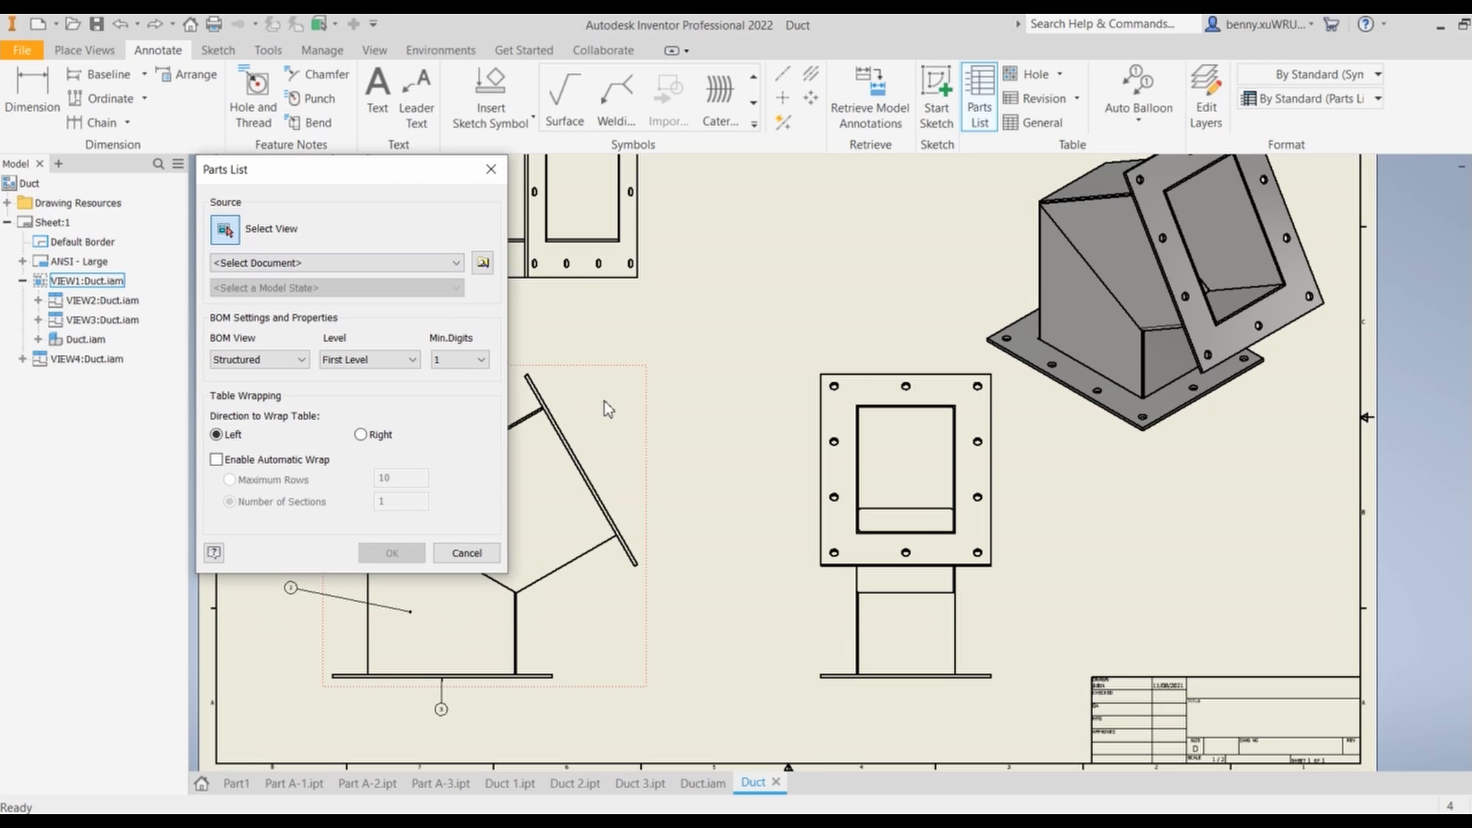
{"action": "left_click", "coordinate": [625, 483]}
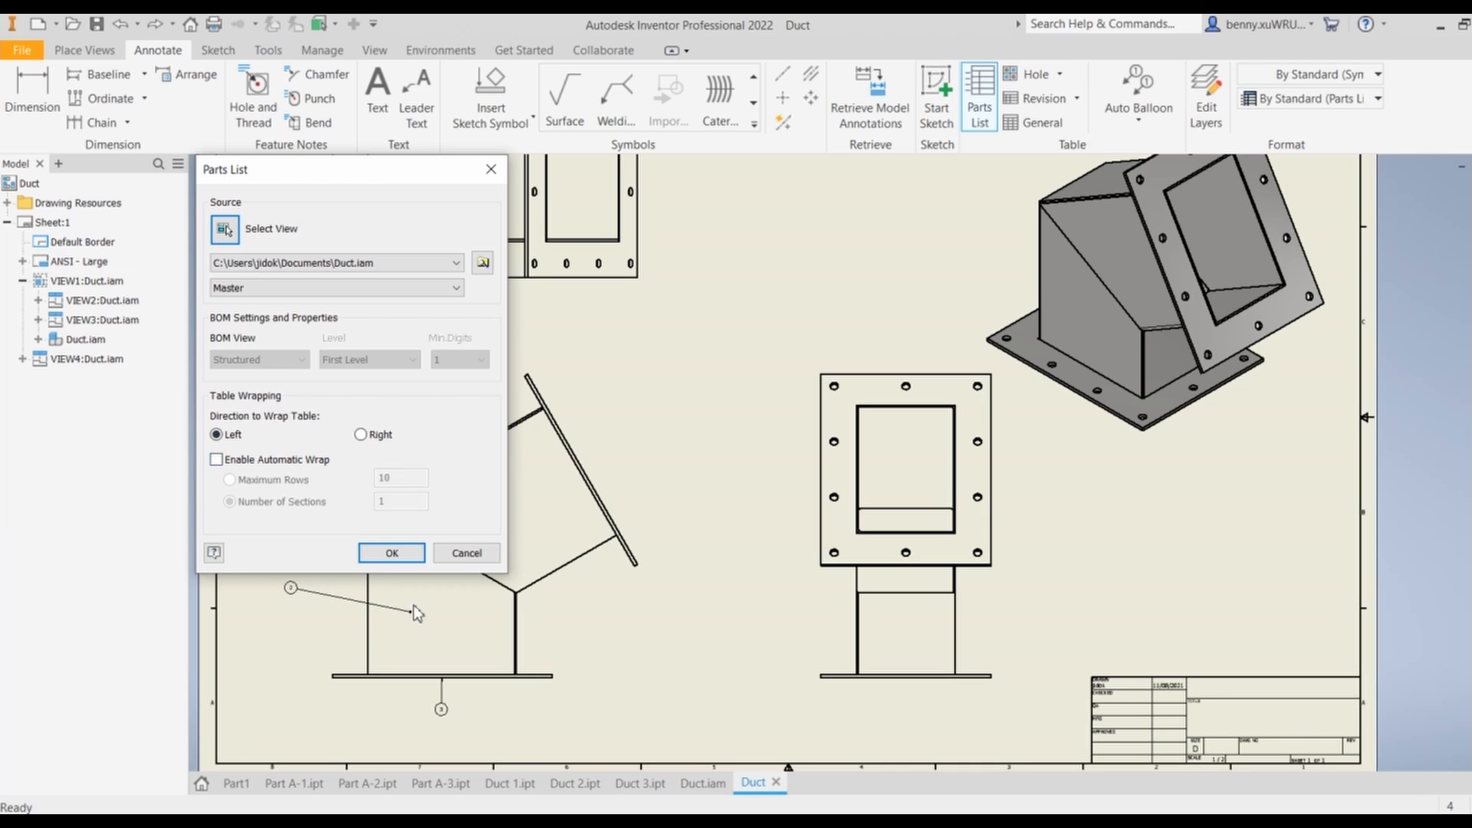
{"action": "left_click", "coordinate": [392, 552]}
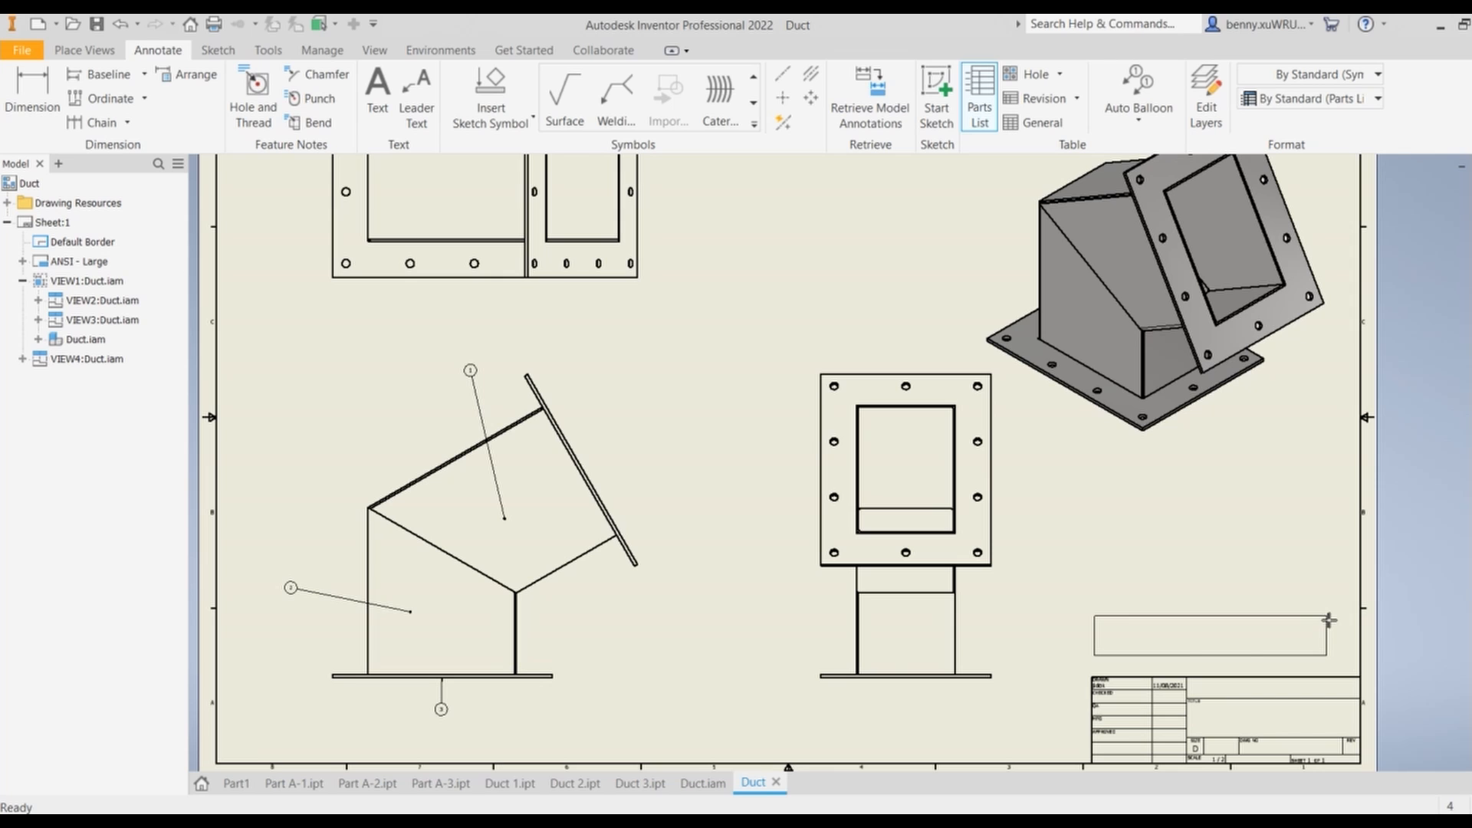
{"action": "left_click", "coordinate": [1329, 619]}
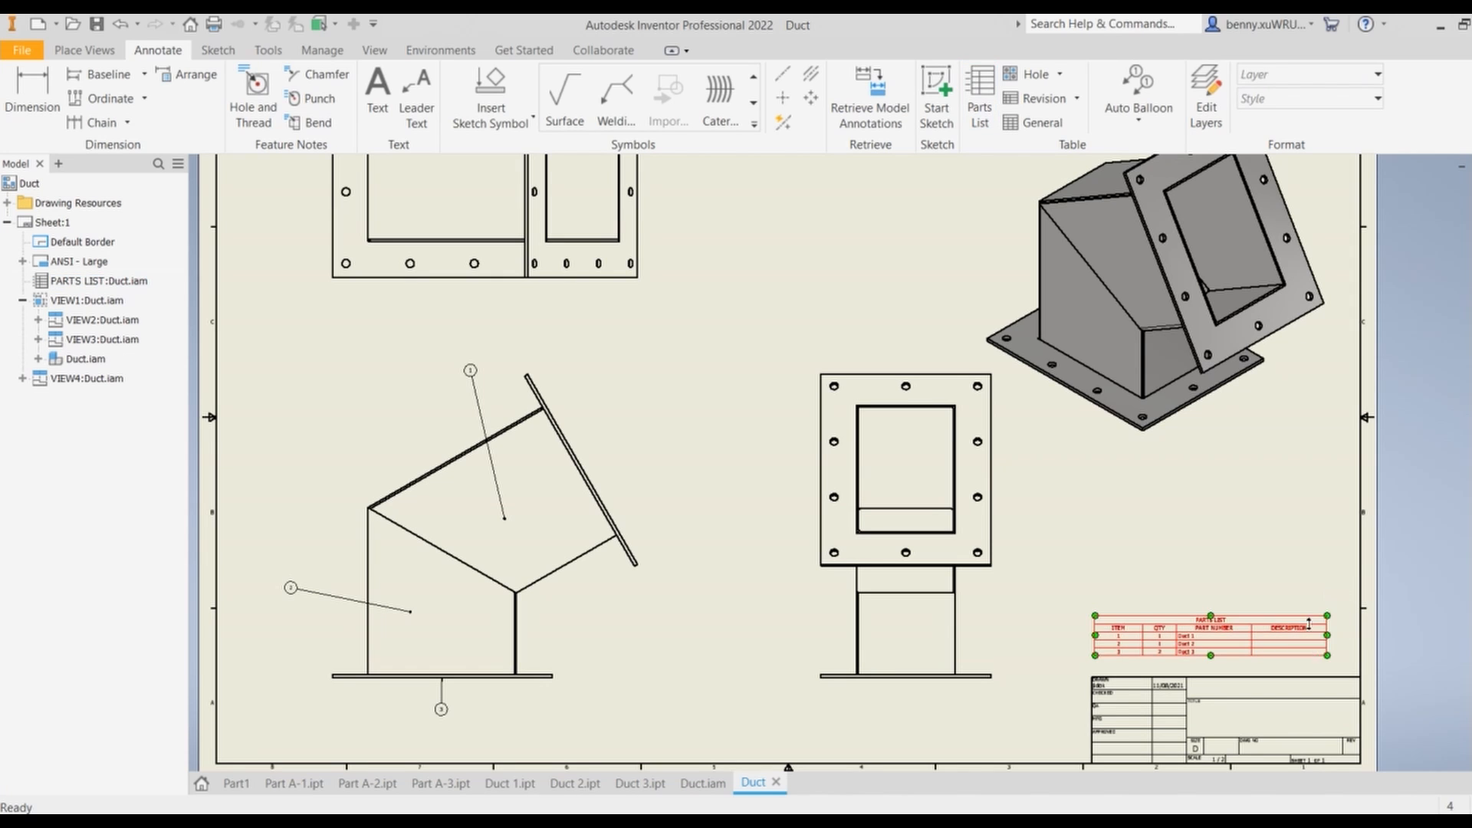
{"action": "scroll", "coordinate": [1309, 623], "scroll_direction": "up", "scroll_amount": 5}
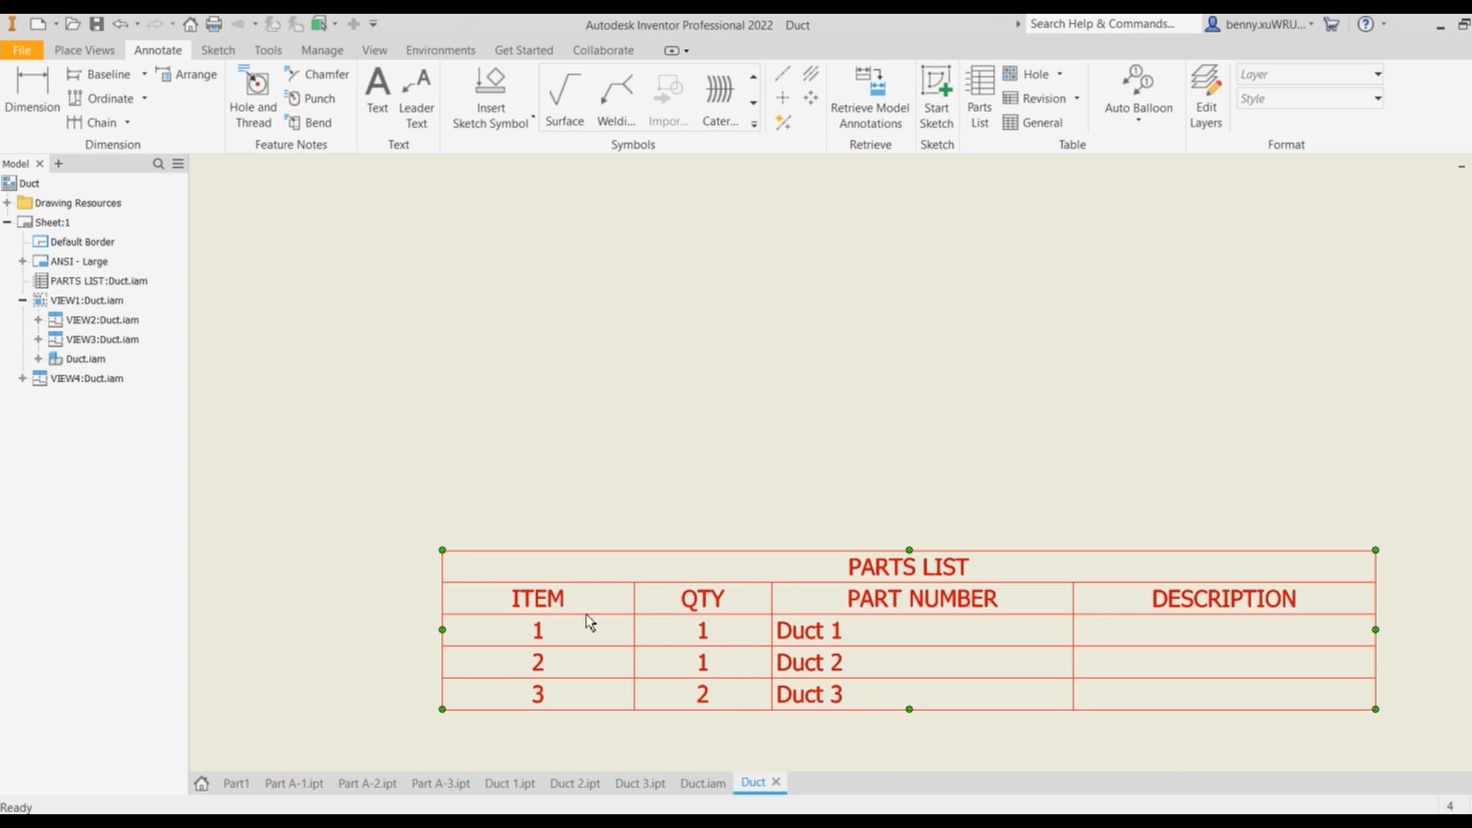
Set the item labels of Duct 1, Duct 2 and Duct 3 in the parts list to A, B and C
{"action": "scroll", "coordinate": [428, 556], "scroll_direction": "up", "scroll_amount": 5}
{"action": "scroll", "coordinate": [431, 560], "scroll_direction": "down", "scroll_amount": 8}
{"action": "mouse_move", "coordinate": [356, 460]}
{"action": "middle_mouse_down"}
{"action": "mouse_move", "coordinate": [1001, 469]}
{"action": "mouse_move", "coordinate": [1051, 491]}
{"action": "middle_mouse_up"}
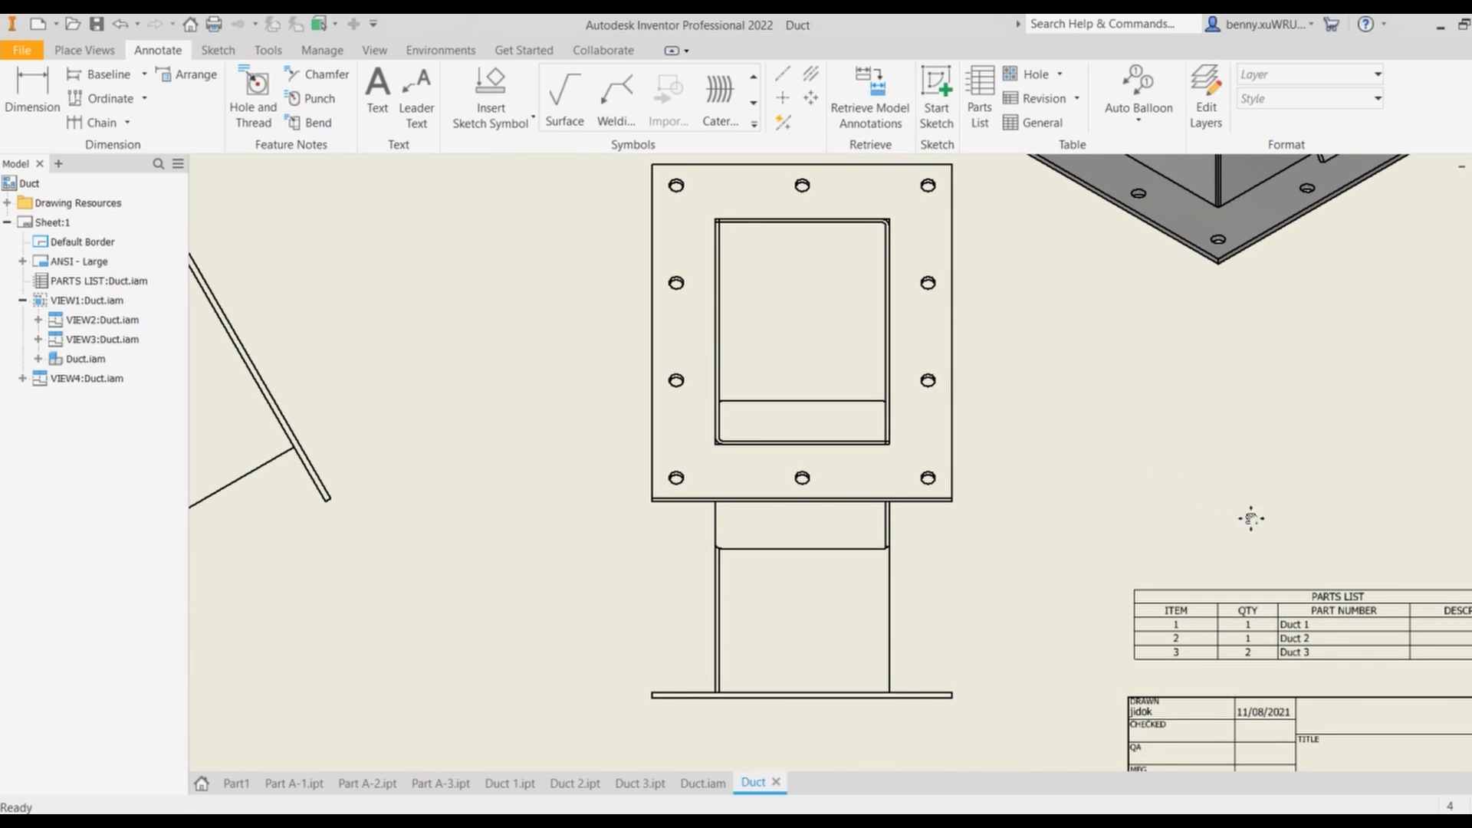
{"action": "middle_click_drag", "start_coordinate": [1251, 518], "coordinate": [864, 477]}
{"action": "scroll", "coordinate": [864, 477], "scroll_direction": "up", "scroll_amount": 3}
{"action": "middle_click_drag", "start_coordinate": [1089, 644], "coordinate": [973, 479]}
{"action": "left_click", "coordinate": [836, 535]}
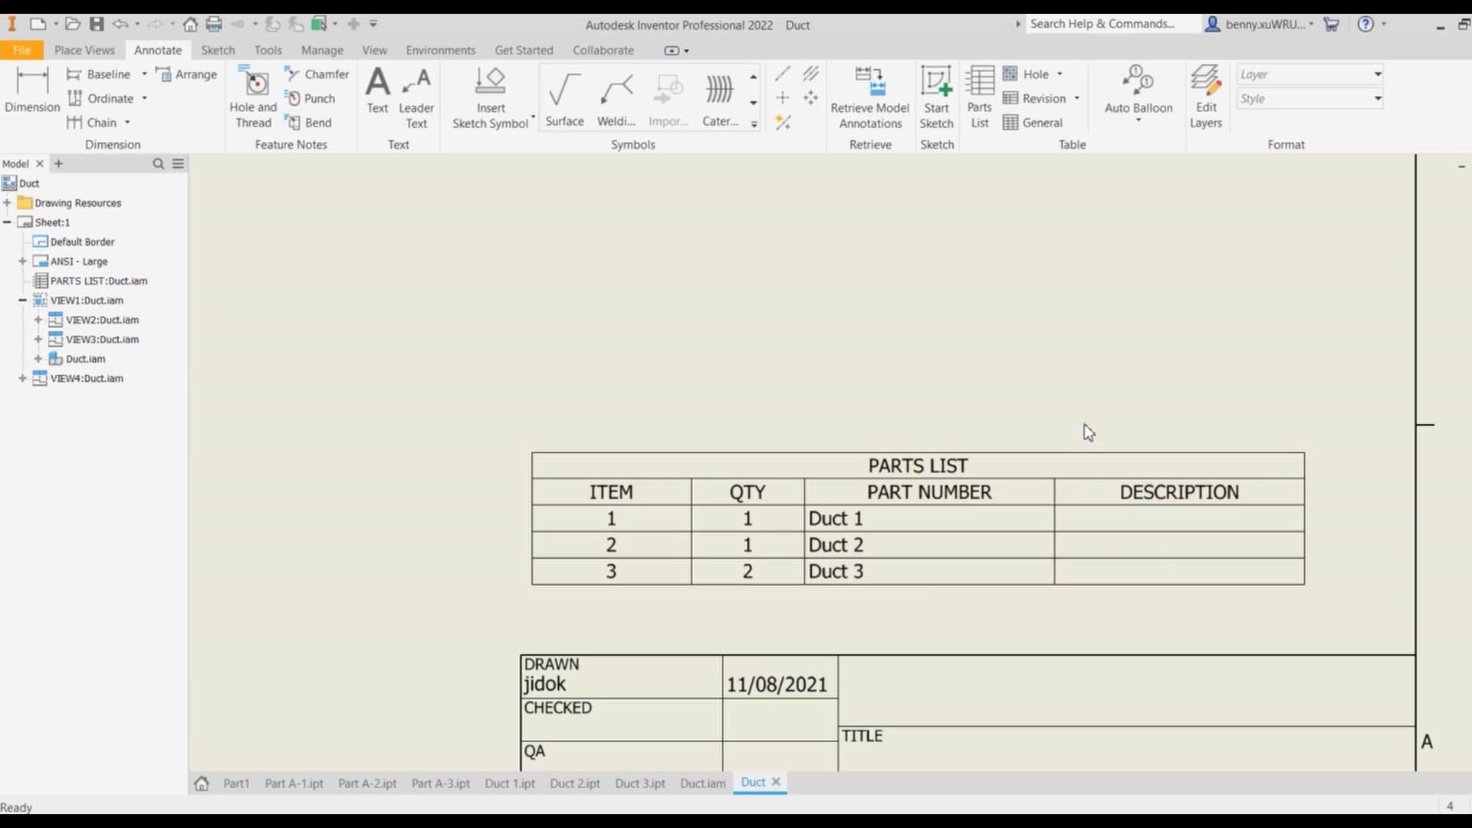
{"action": "double_click", "coordinate": [866, 472]}
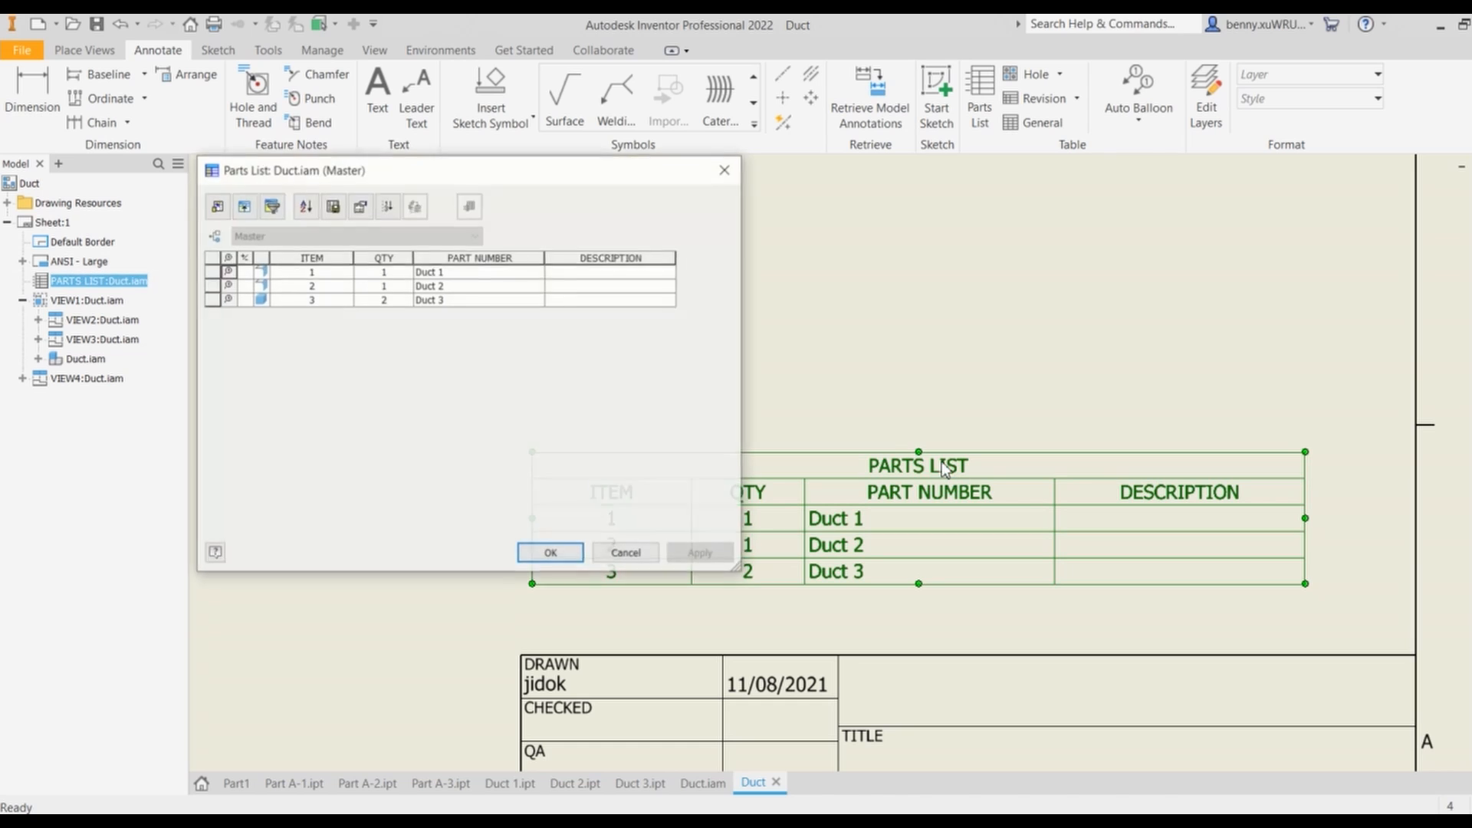
{"action": "left_click", "coordinate": [331, 274]}
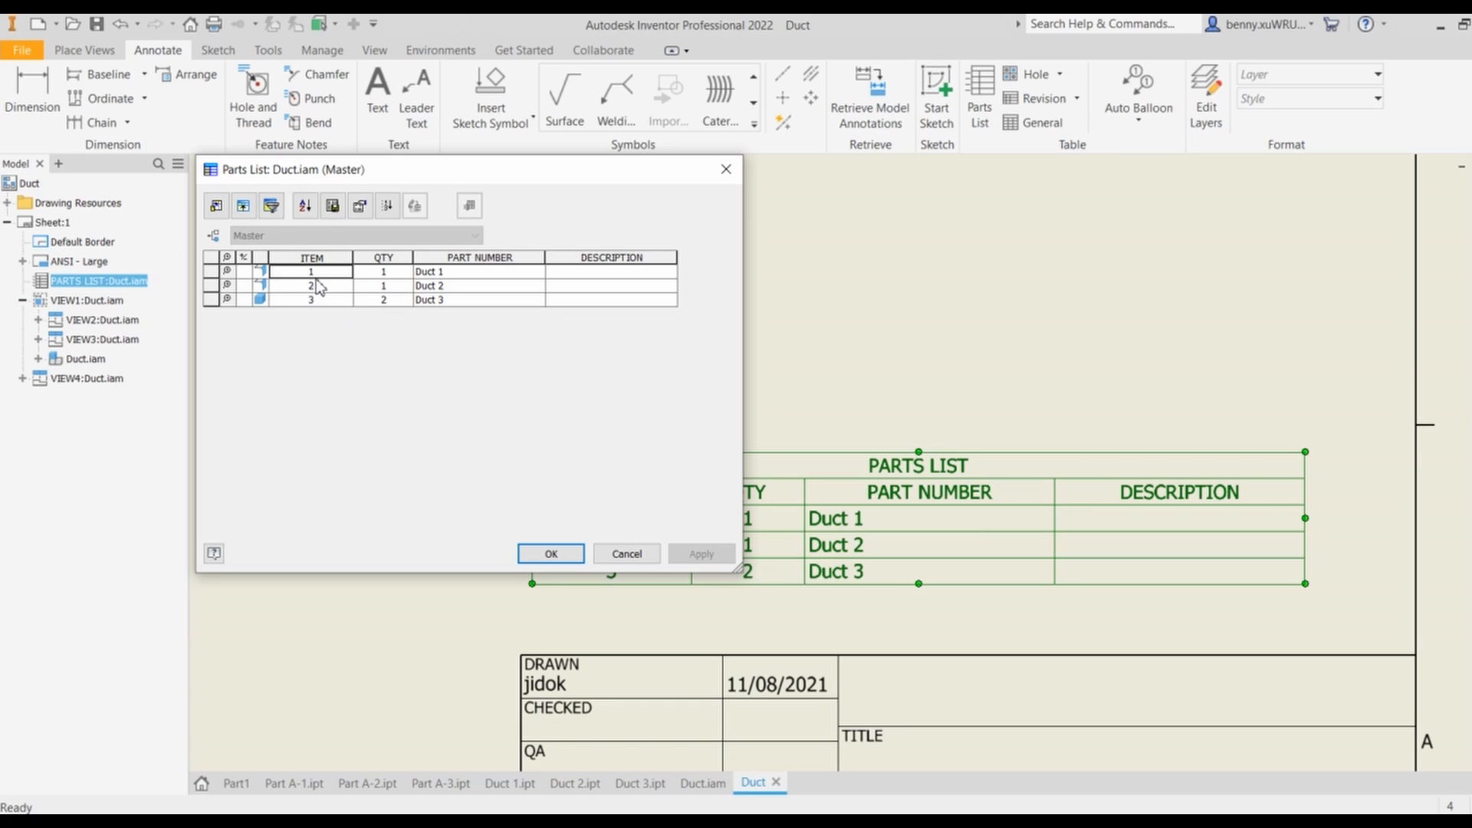
{"action": "left_click", "coordinate": [318, 274]}
{"action": "double_click", "coordinate": [319, 273]}
{"action": "type", "text": "A"}
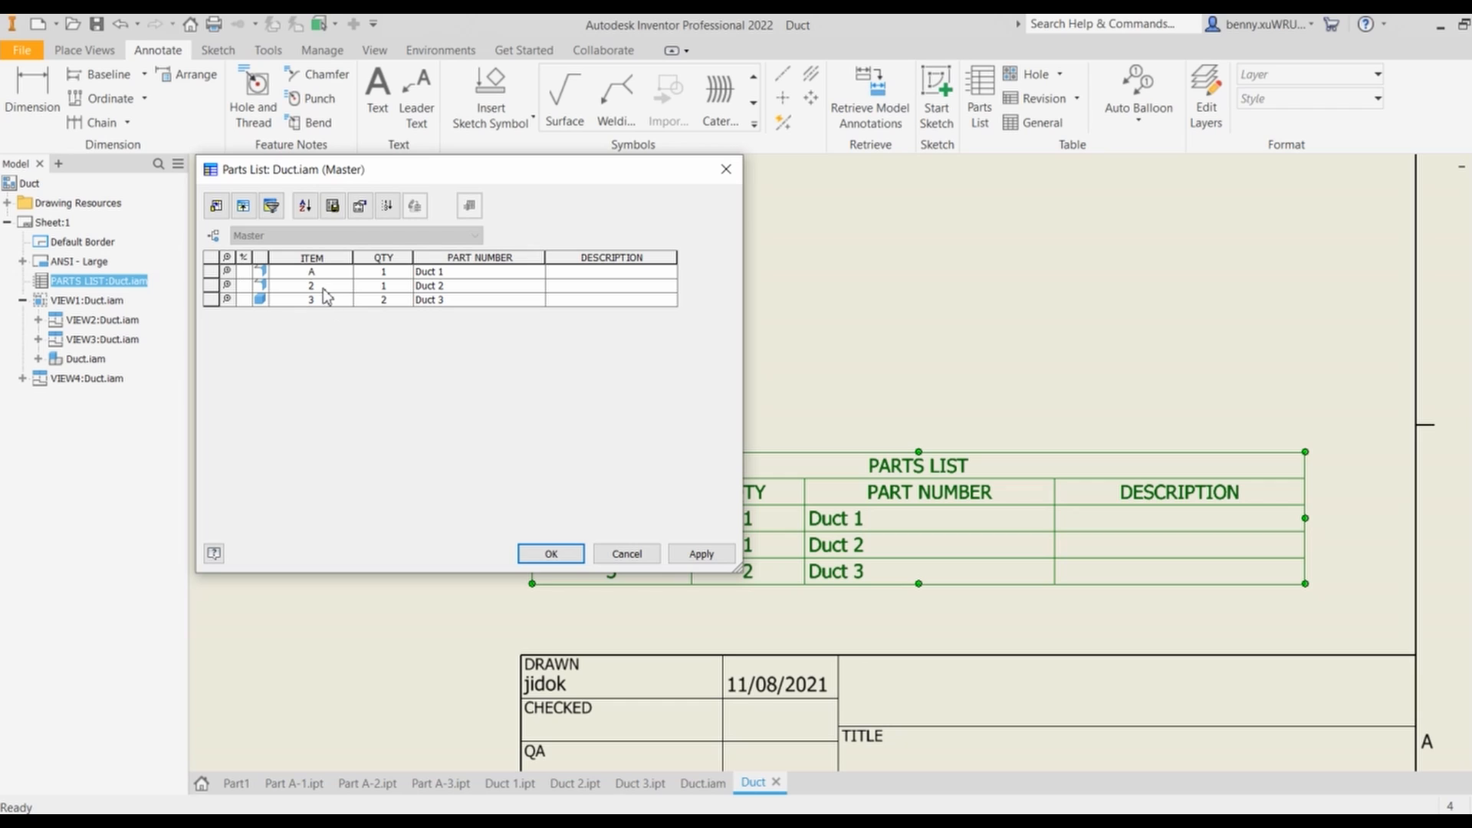
{"action": "left_click", "coordinate": [324, 288]}
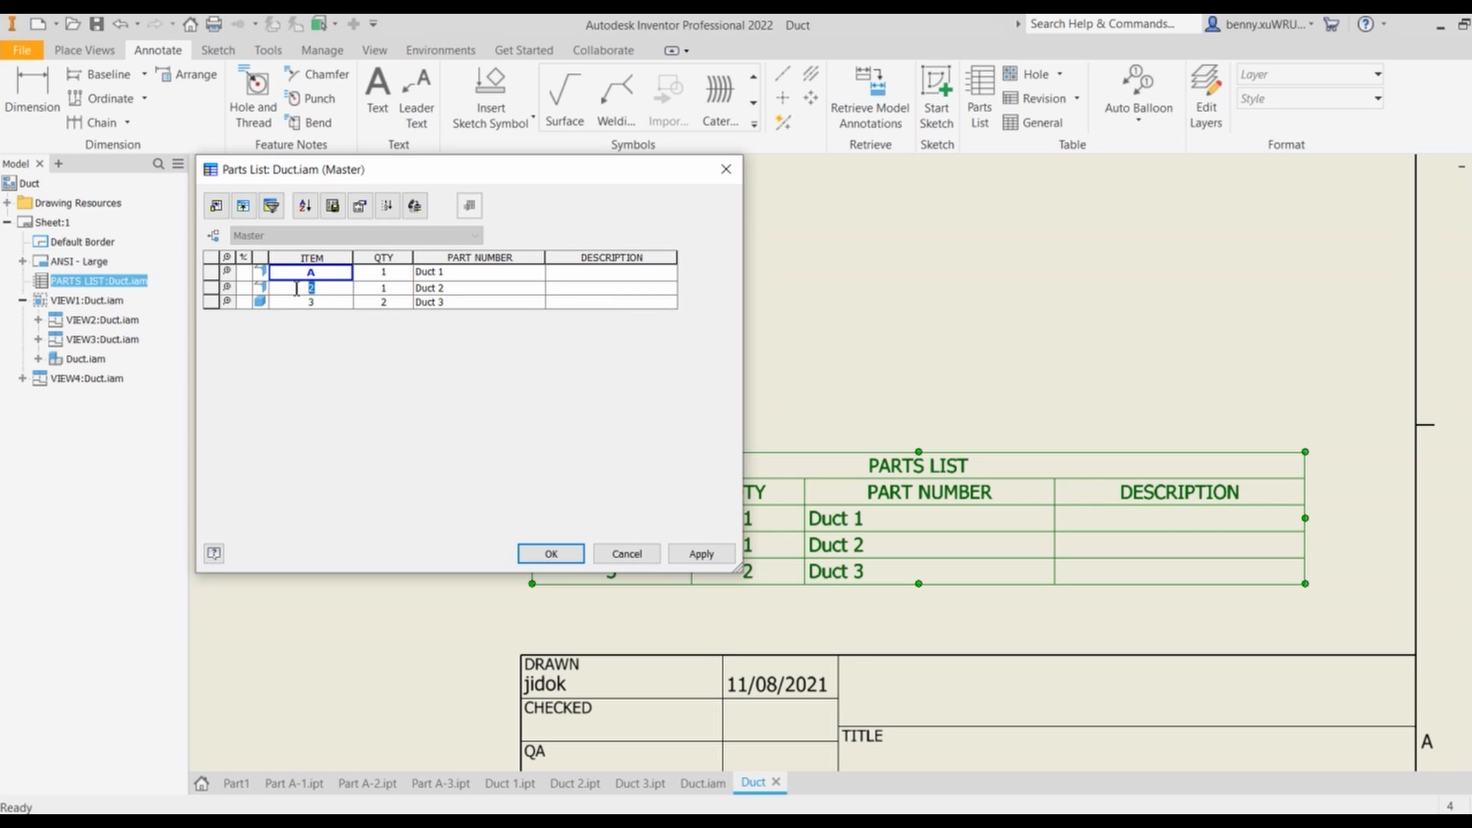
{"action": "left_click", "coordinate": [319, 303]}
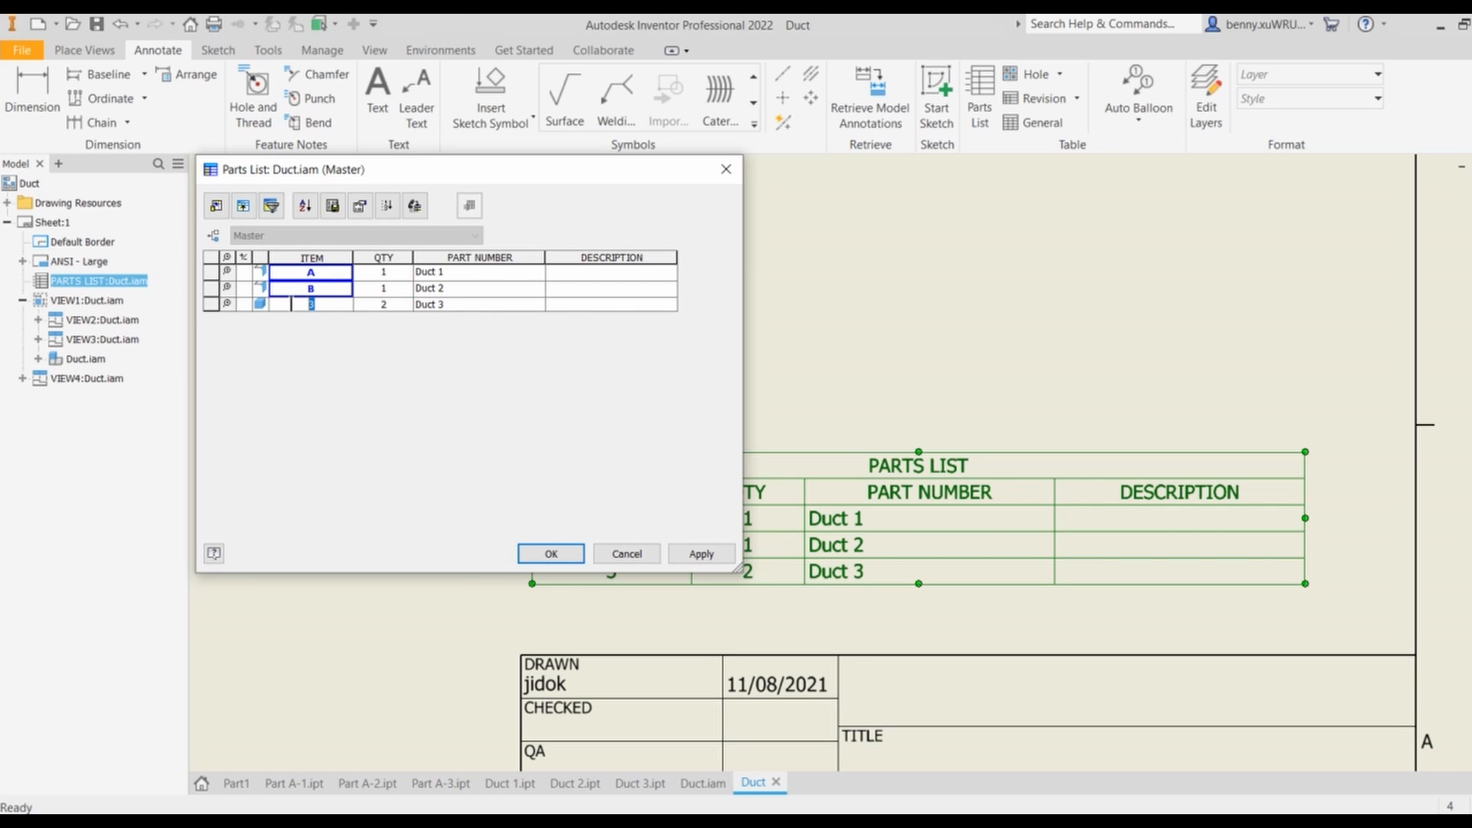
{"action": "type", "text": "C"}
{"action": "key", "text": "Return"}
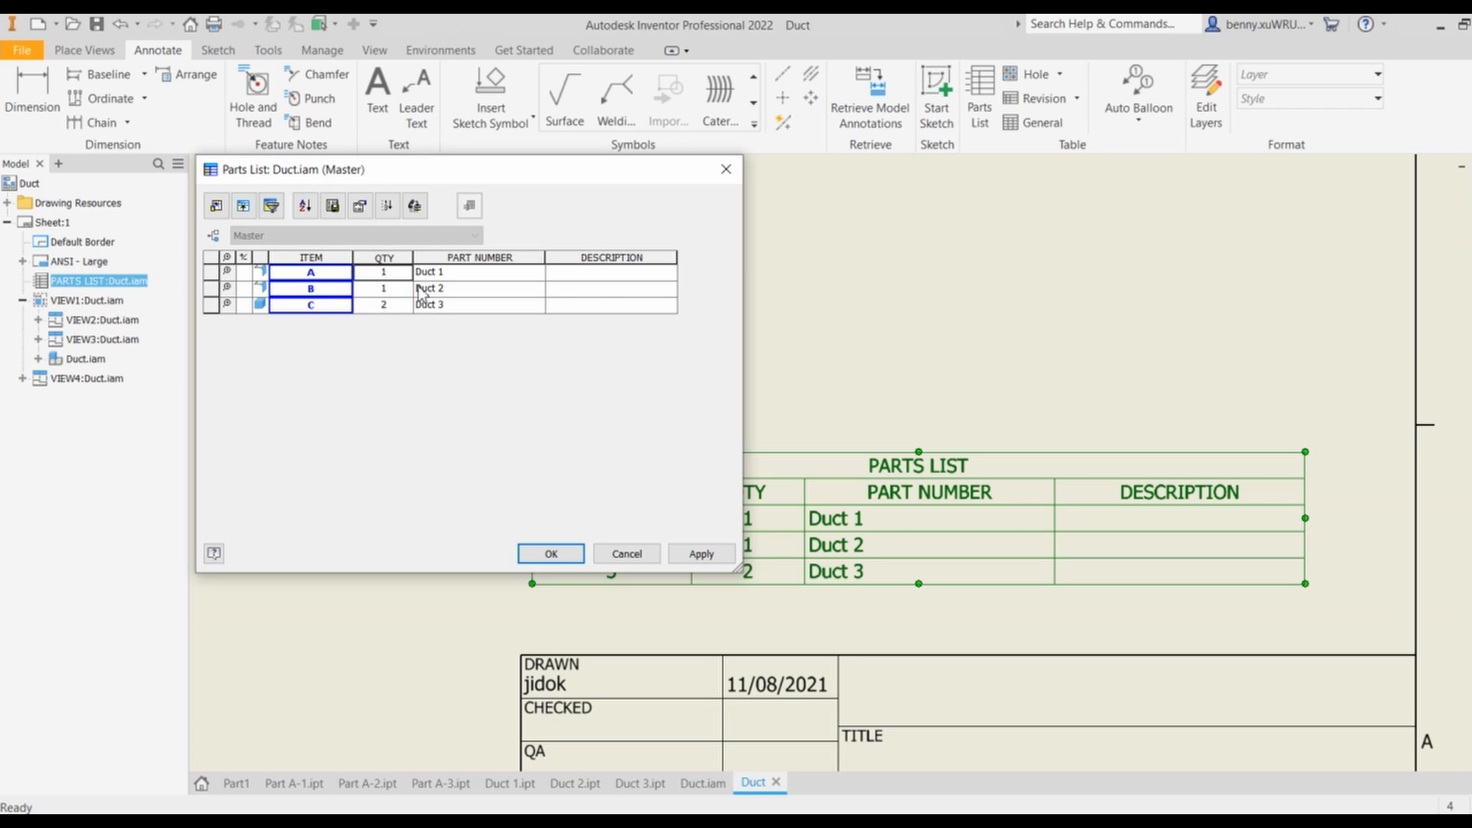
Enter the parts list descriptions "Duct body lower" for item A, "Duct body upper" for B and "Connecting plate" for C, and accept the edits
{"action": "left_click", "coordinate": [458, 276]}
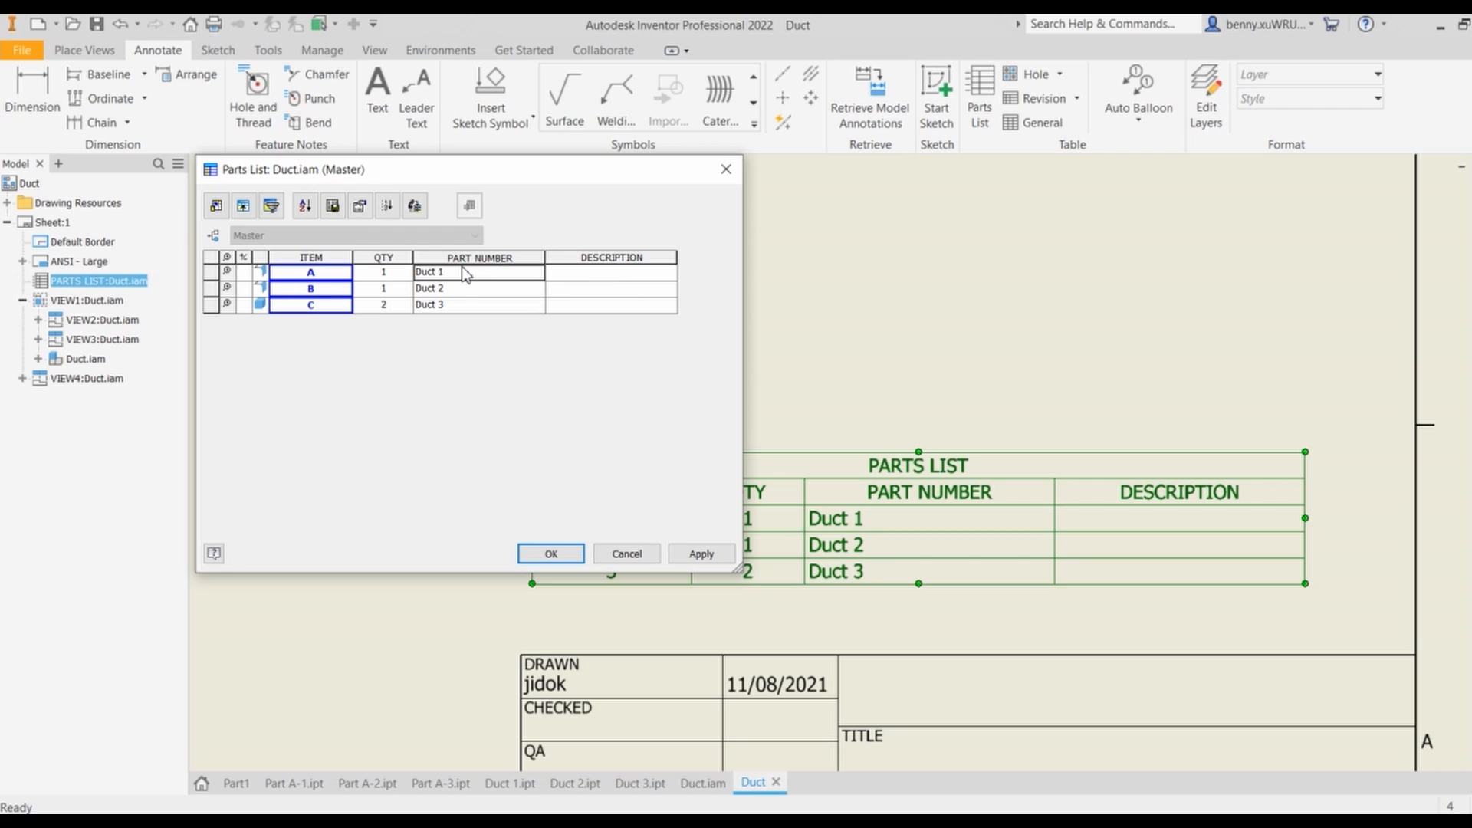
{"action": "left_click", "coordinate": [596, 276]}
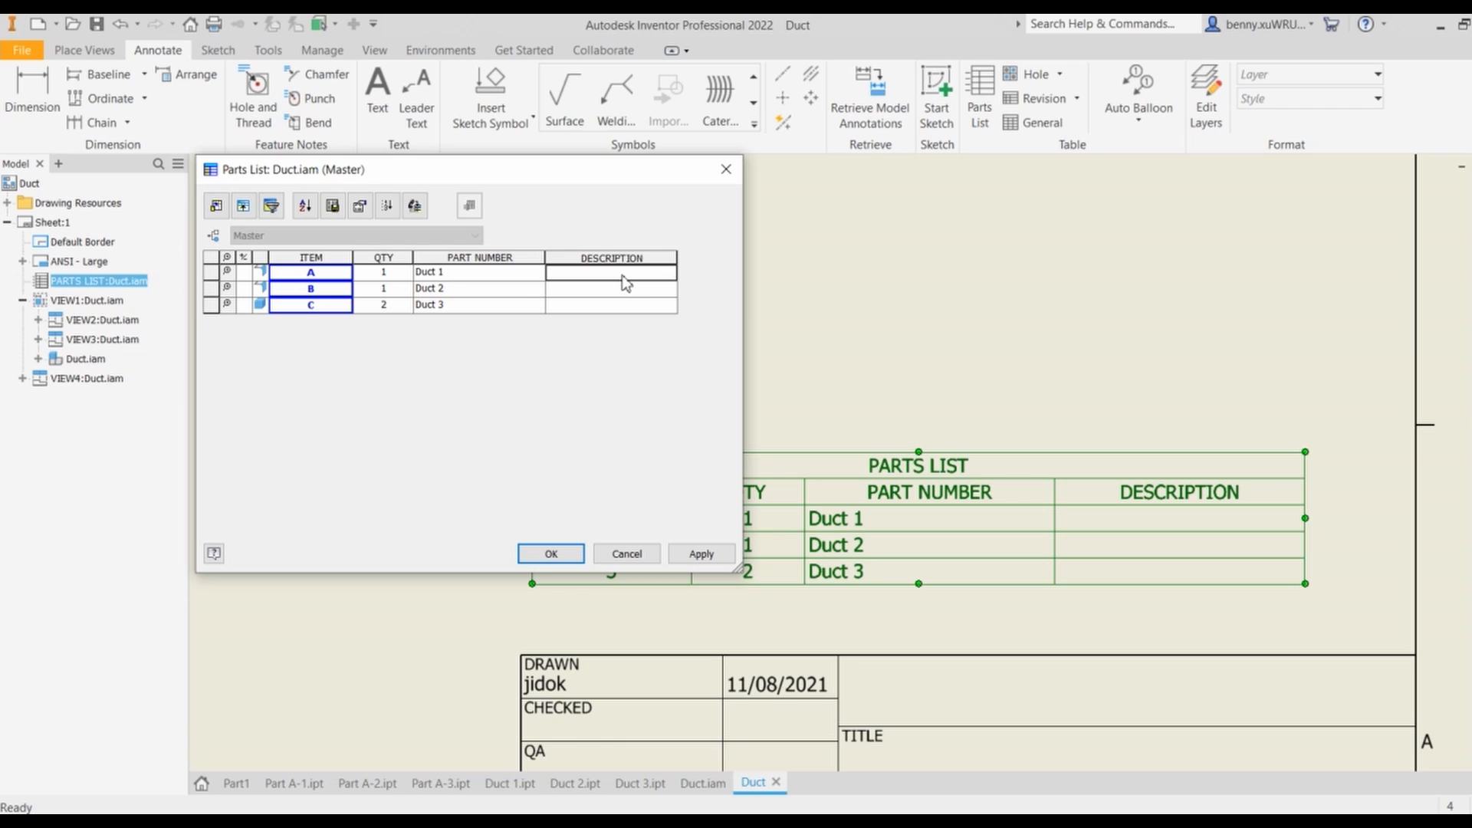
{"action": "type", "text": "Duct body lower"}
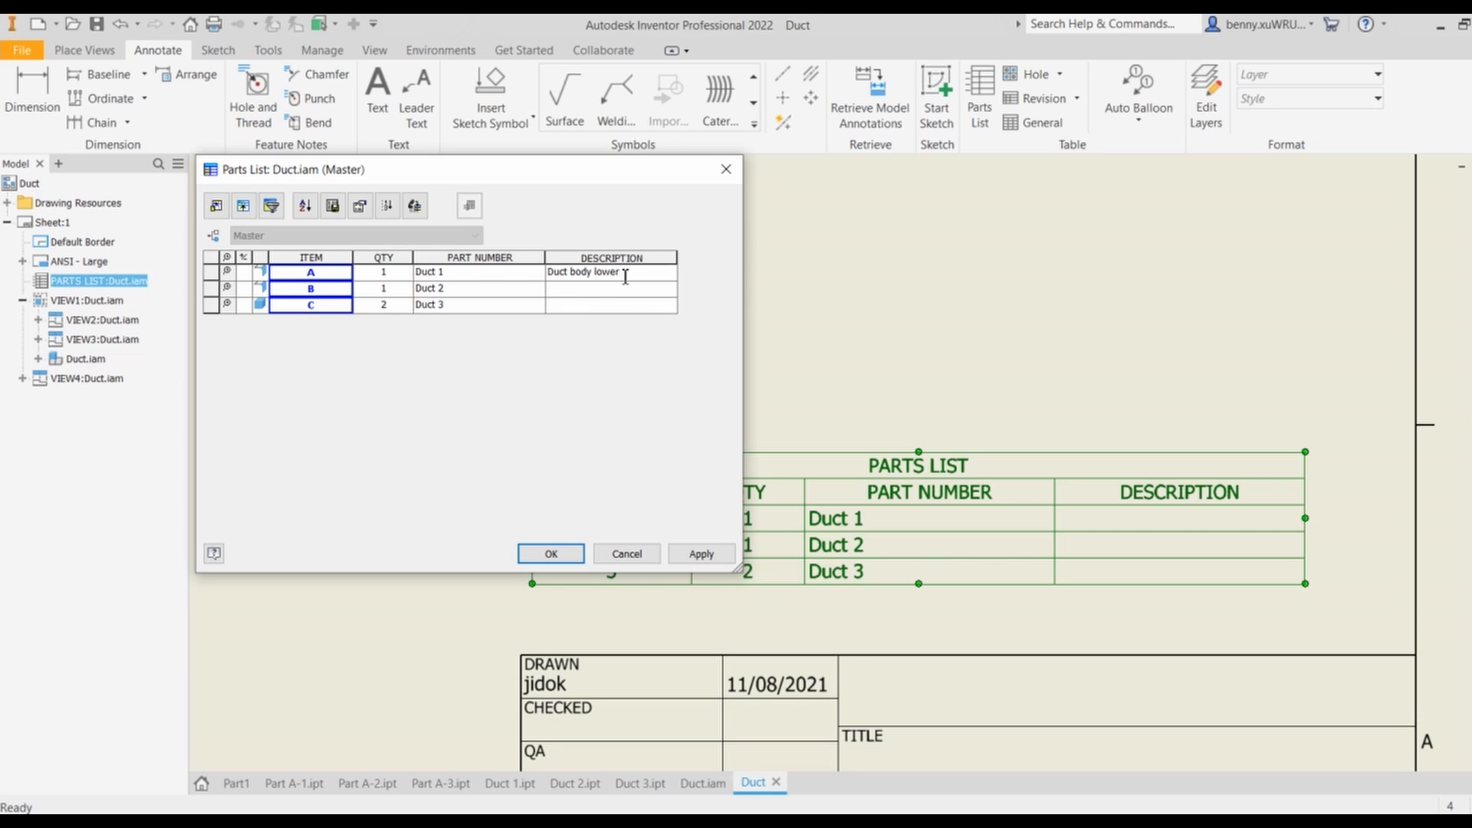
{"action": "key", "text": "Return"}
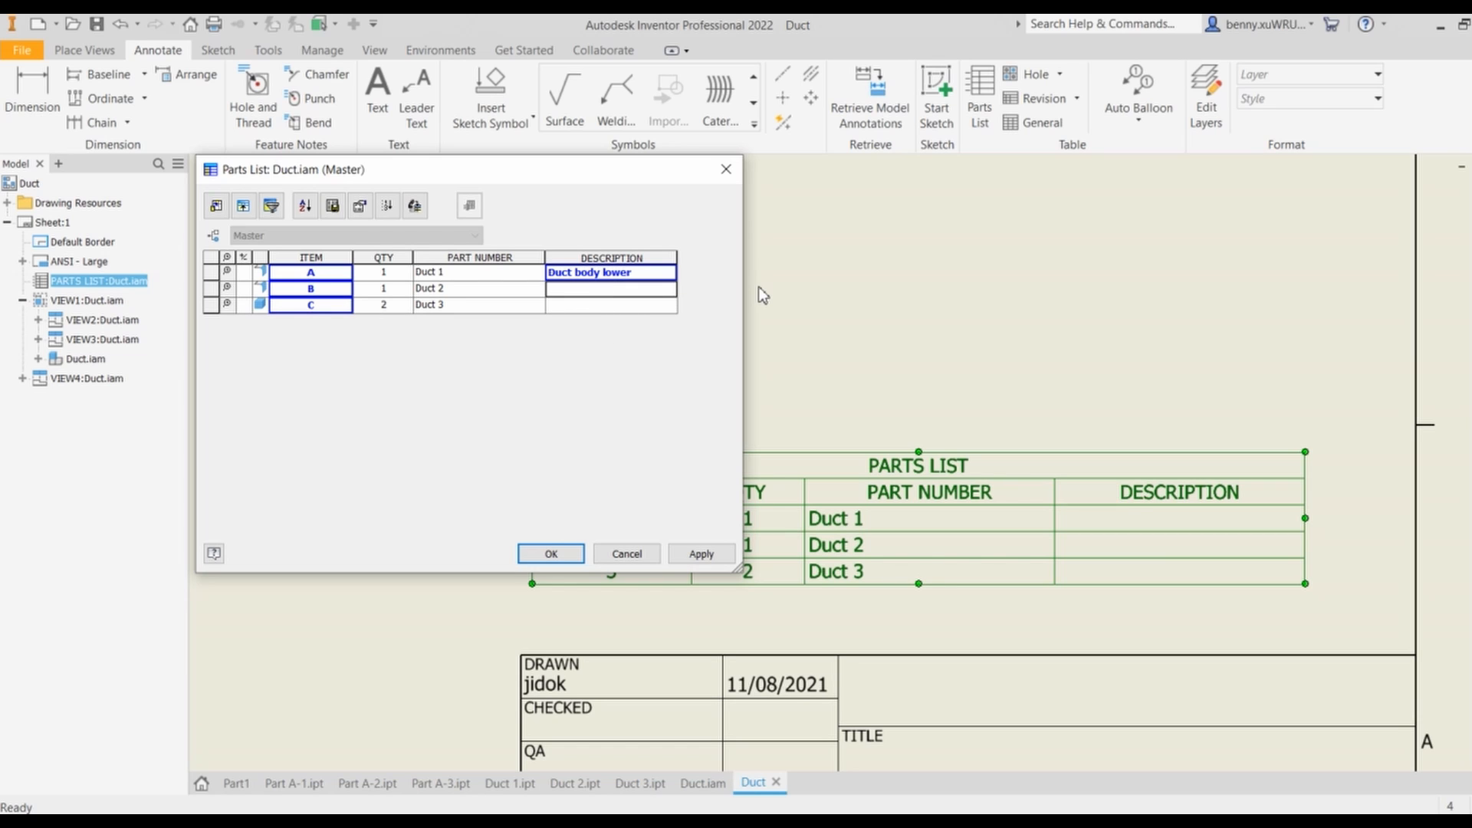
{"action": "type", "text": "Duct body "}
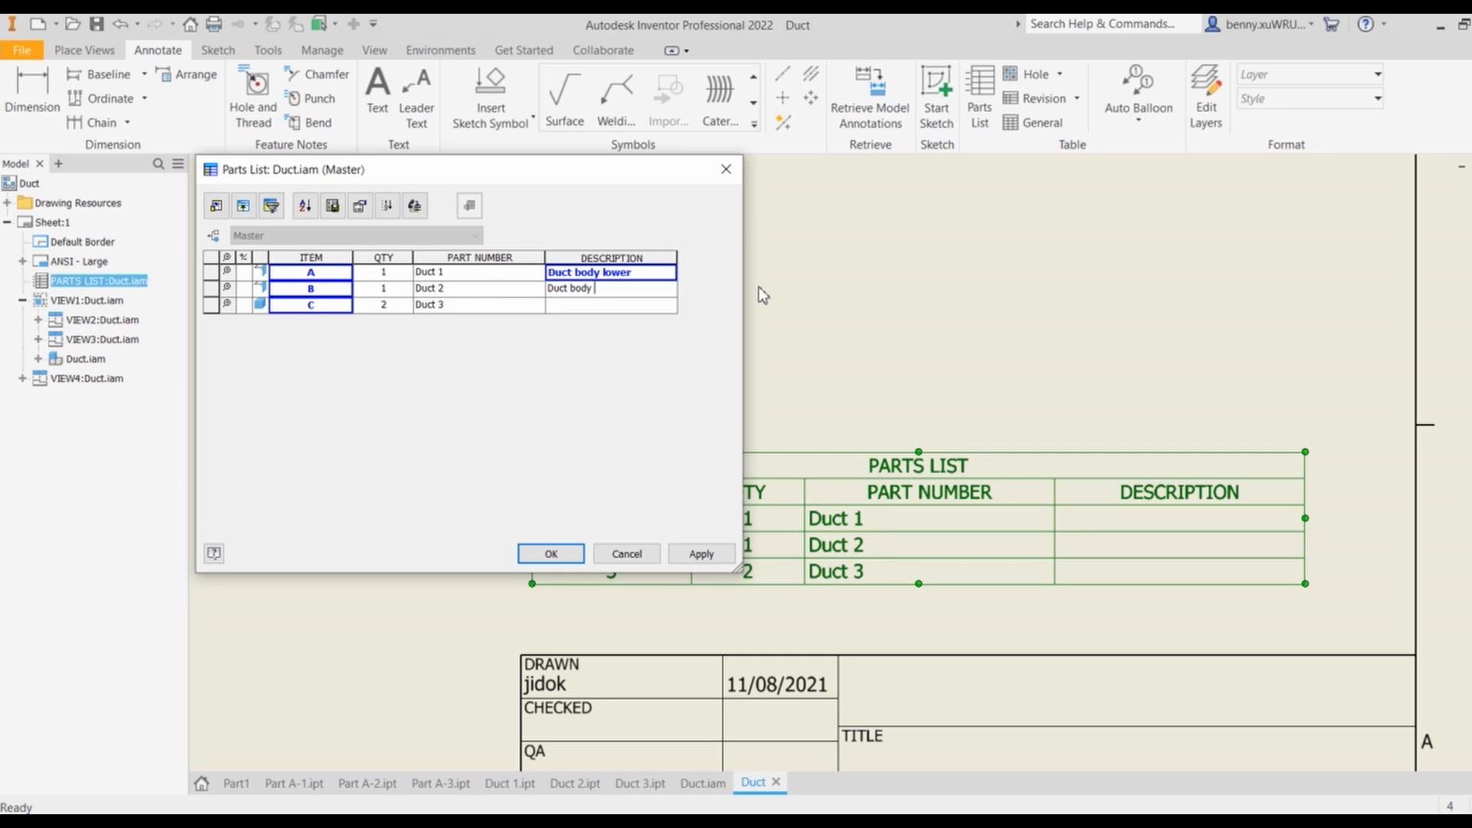
{"action": "type", "text": "upper"}
{"action": "left_click", "coordinate": [648, 304]}
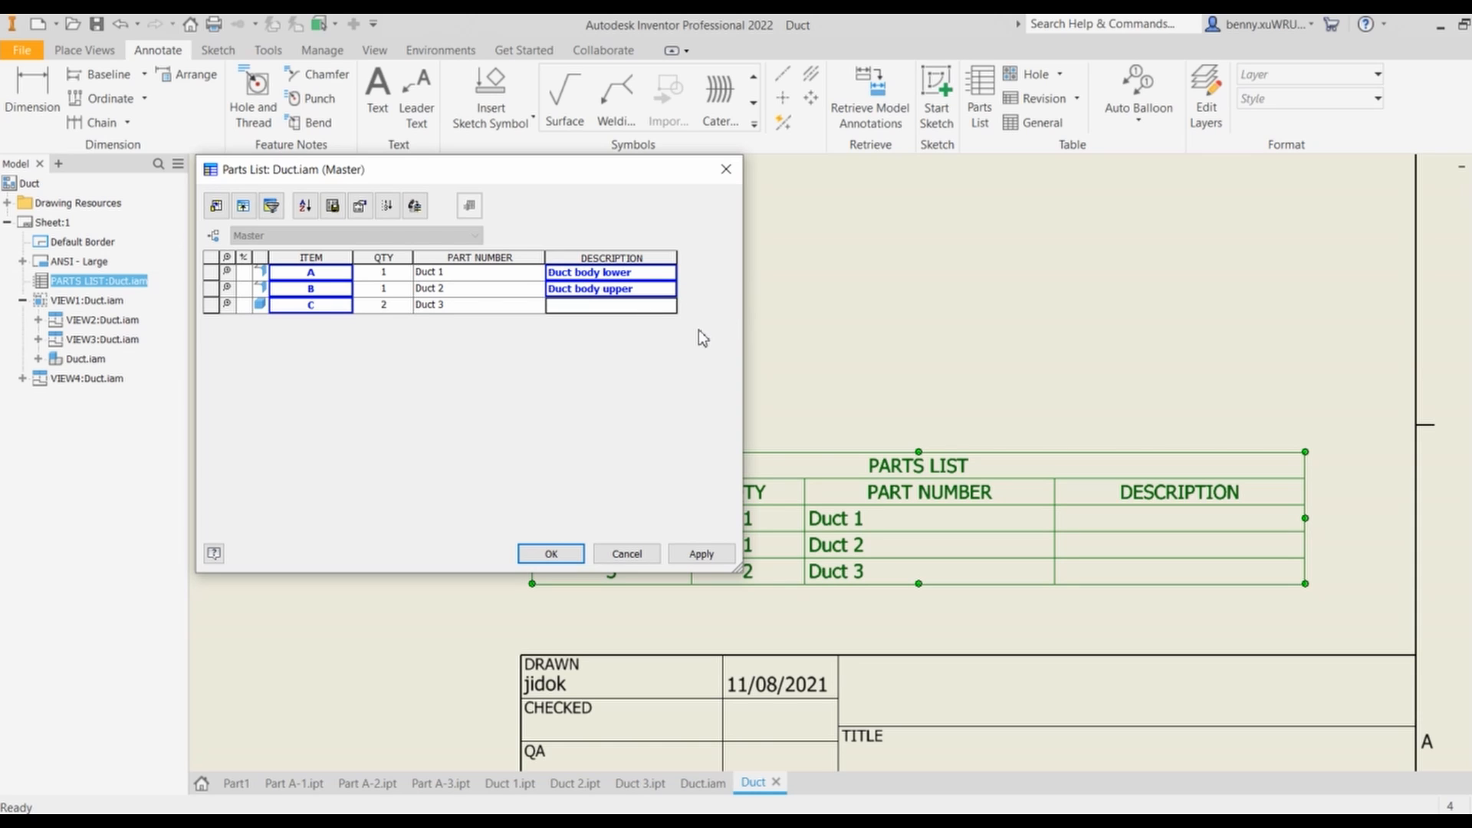
{"action": "type", "text": "Connecting plate"}
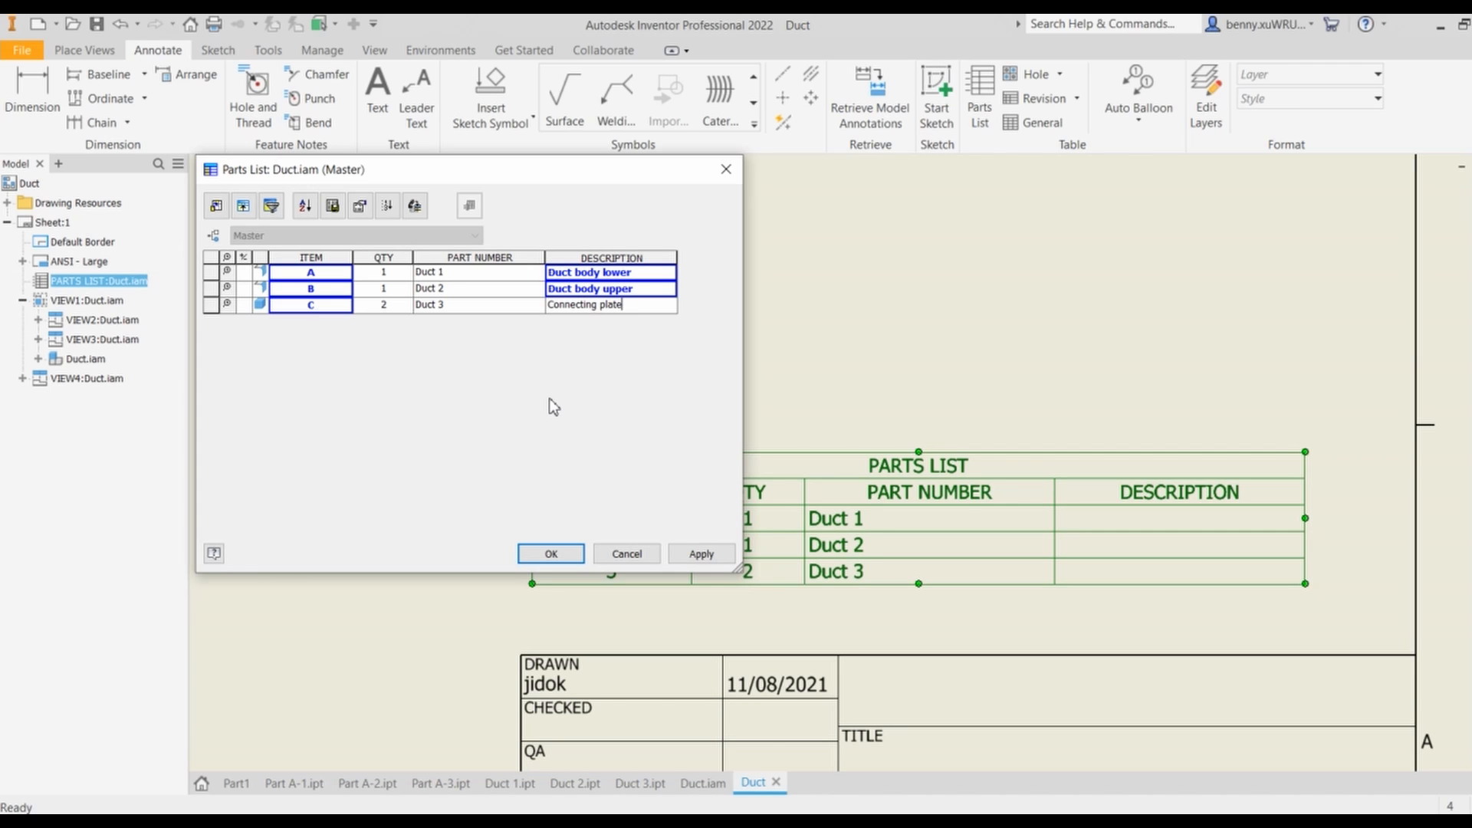
{"action": "key", "text": "Return"}
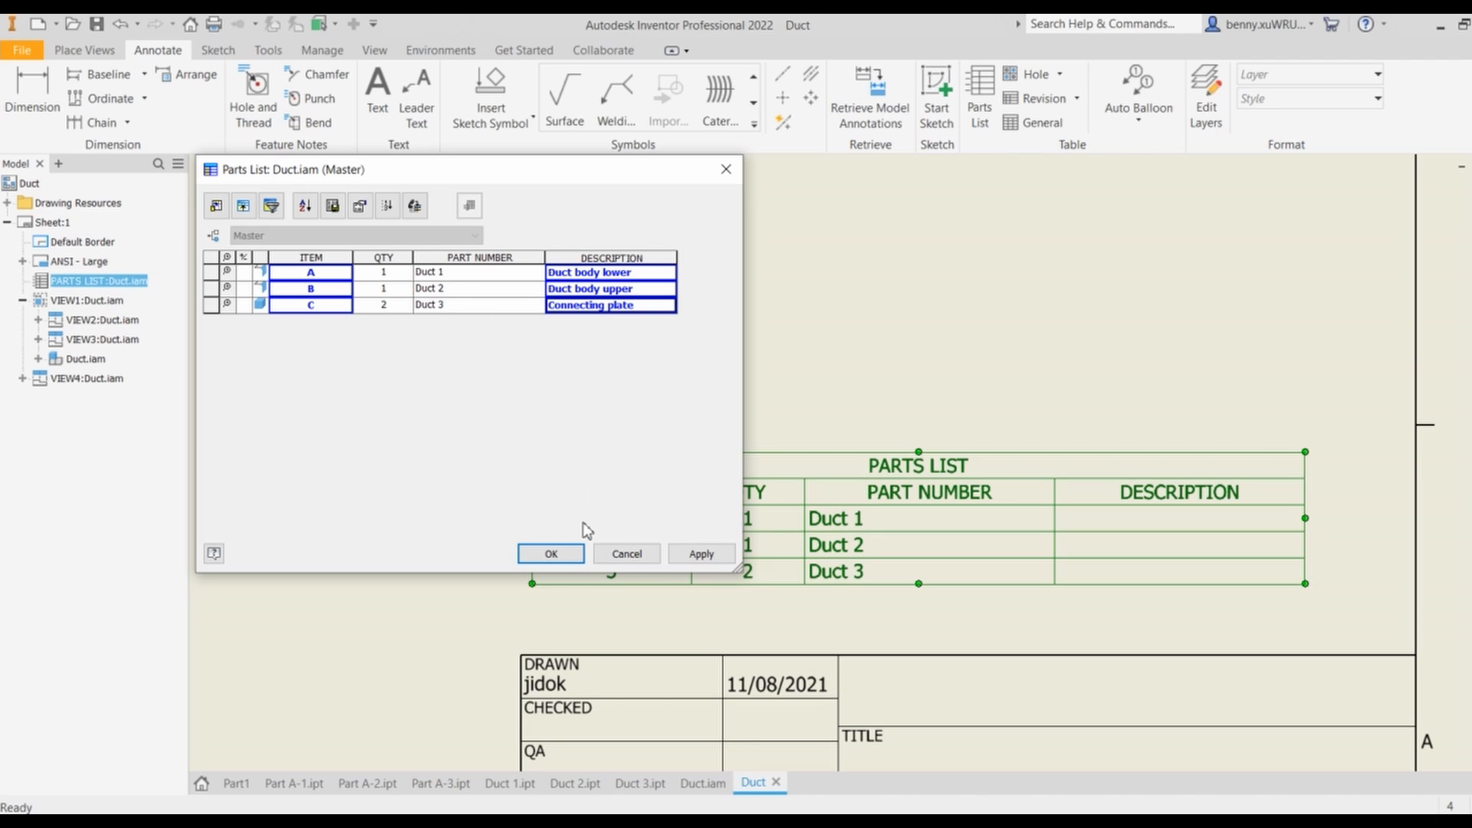
{"action": "left_click", "coordinate": [552, 555]}
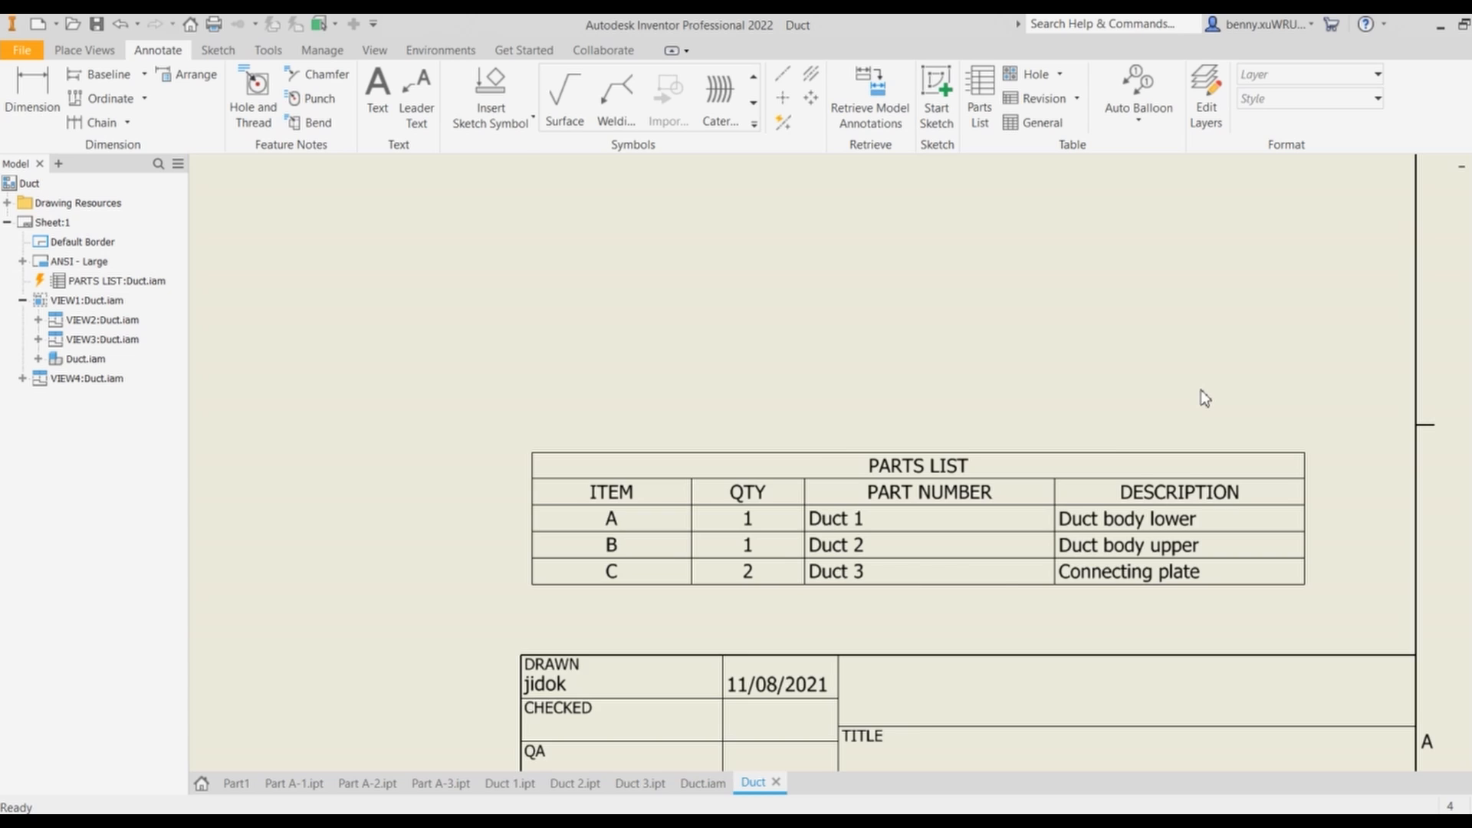
Examine the edited parts list's contents and its placement above the title block relative to the drawing views
{"action": "scroll", "coordinate": [1201, 391], "scroll_direction": "down", "scroll_amount": 2}
{"action": "scroll", "coordinate": [1201, 391], "scroll_direction": "up", "scroll_amount": 3}
{"action": "scroll", "coordinate": [1201, 392], "scroll_direction": "down", "scroll_amount": 2}
{"action": "left_click", "coordinate": [1196, 483]}
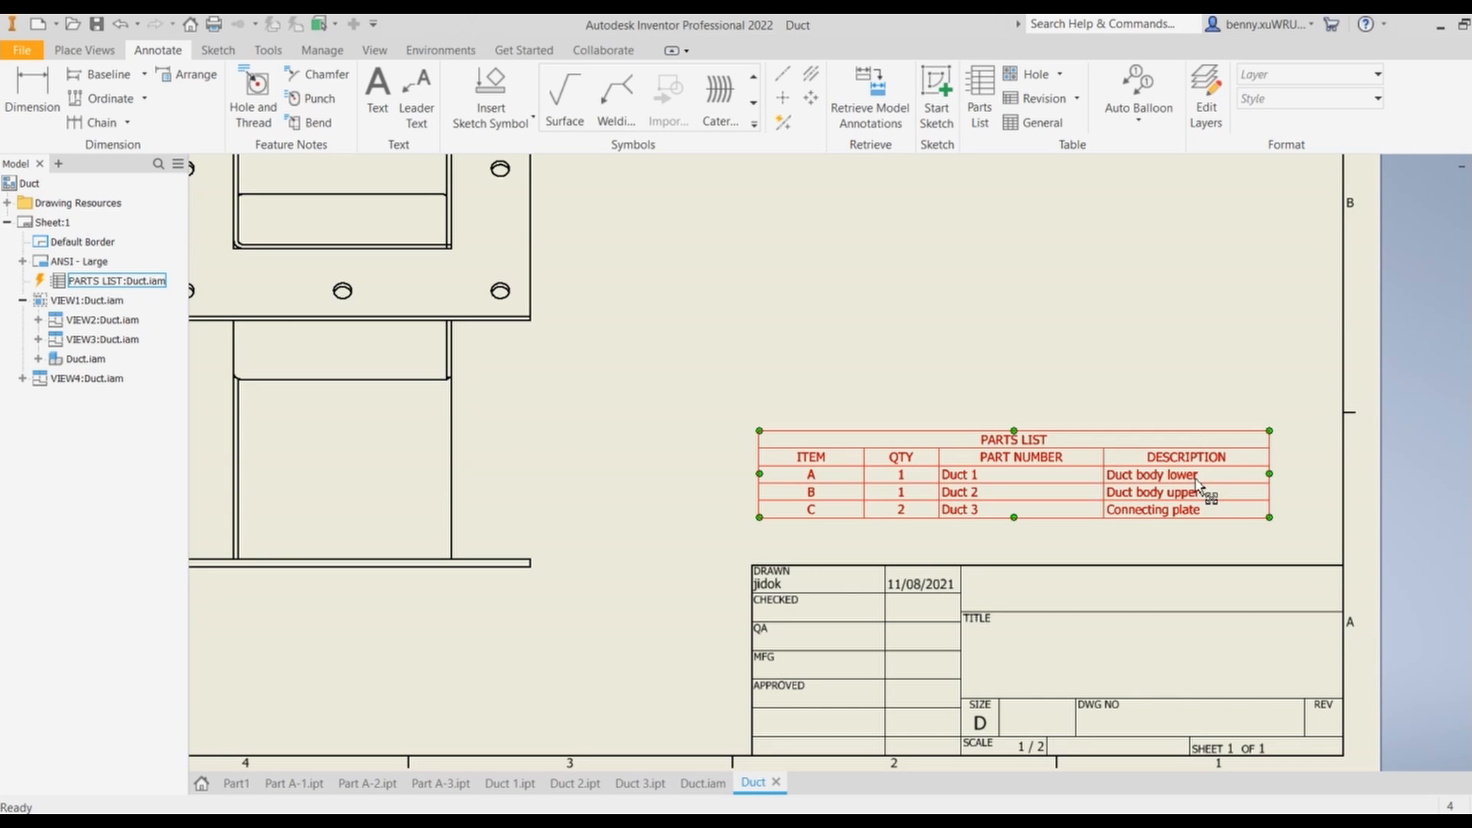
{"action": "left_click", "coordinate": [734, 418]}
{"action": "scroll", "coordinate": [733, 422], "scroll_direction": "up", "scroll_amount": 4}
{"action": "scroll", "coordinate": [733, 422], "scroll_direction": "down", "scroll_amount": 4}
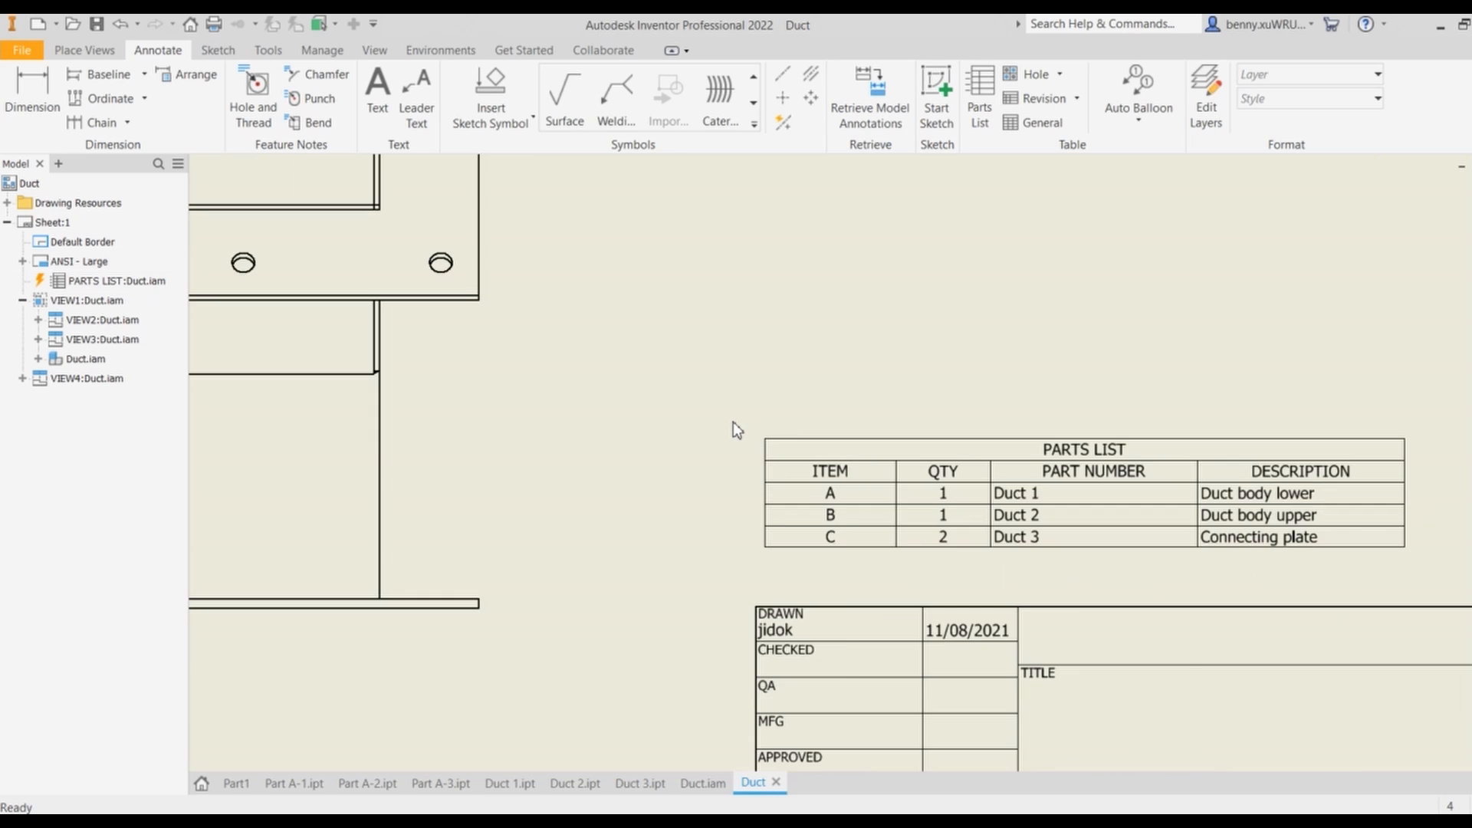
{"action": "scroll", "coordinate": [601, 321], "scroll_direction": "down", "scroll_amount": 2}
{"action": "middle_click_drag", "start_coordinate": [506, 259], "coordinate": [777, 442]}
Save the drawing in the Documents folder as Duct drawing.idw
{"action": "left_click", "coordinate": [96, 24]}
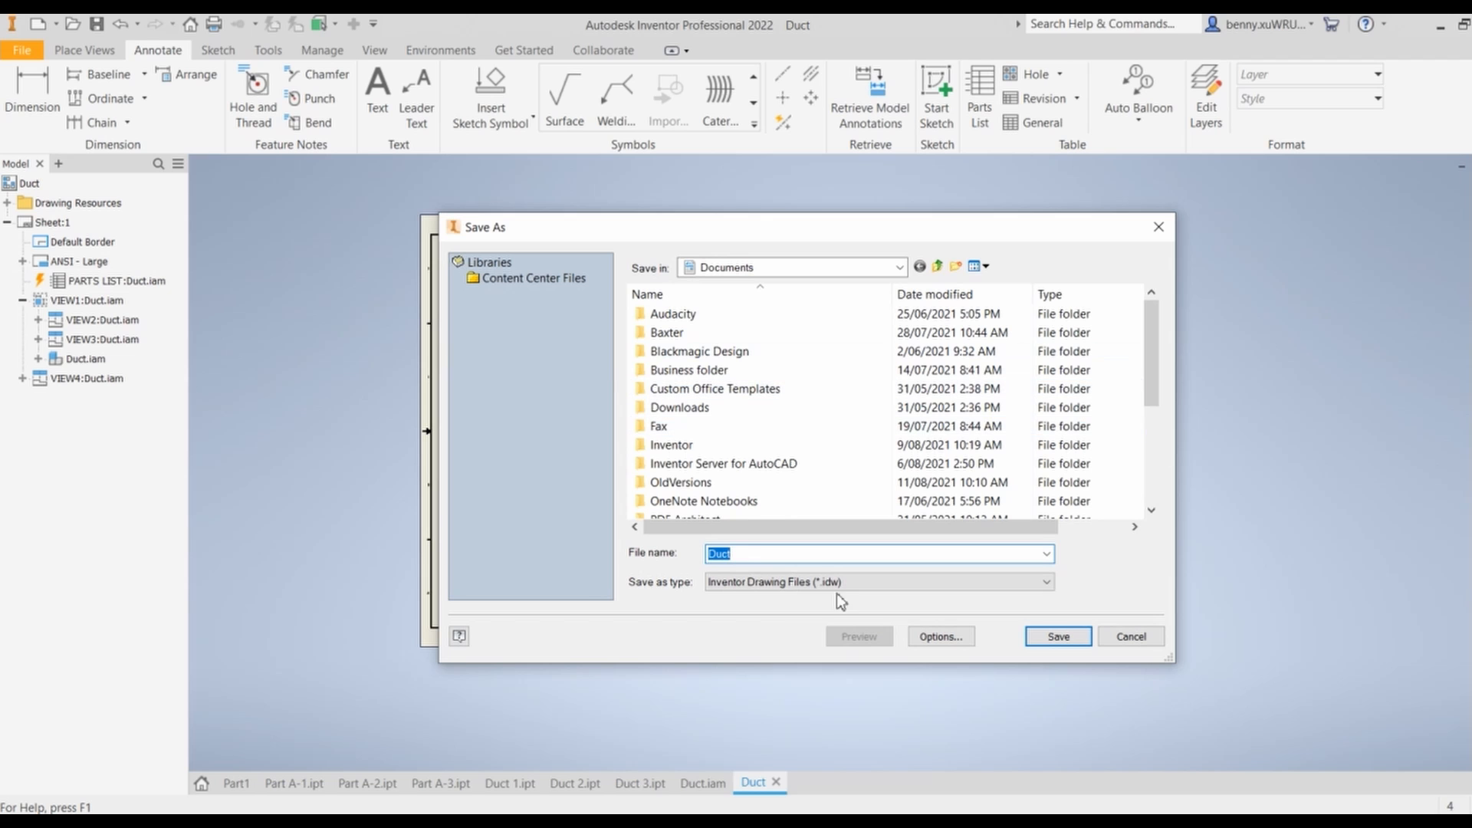
{"action": "left_click", "coordinate": [745, 555]}
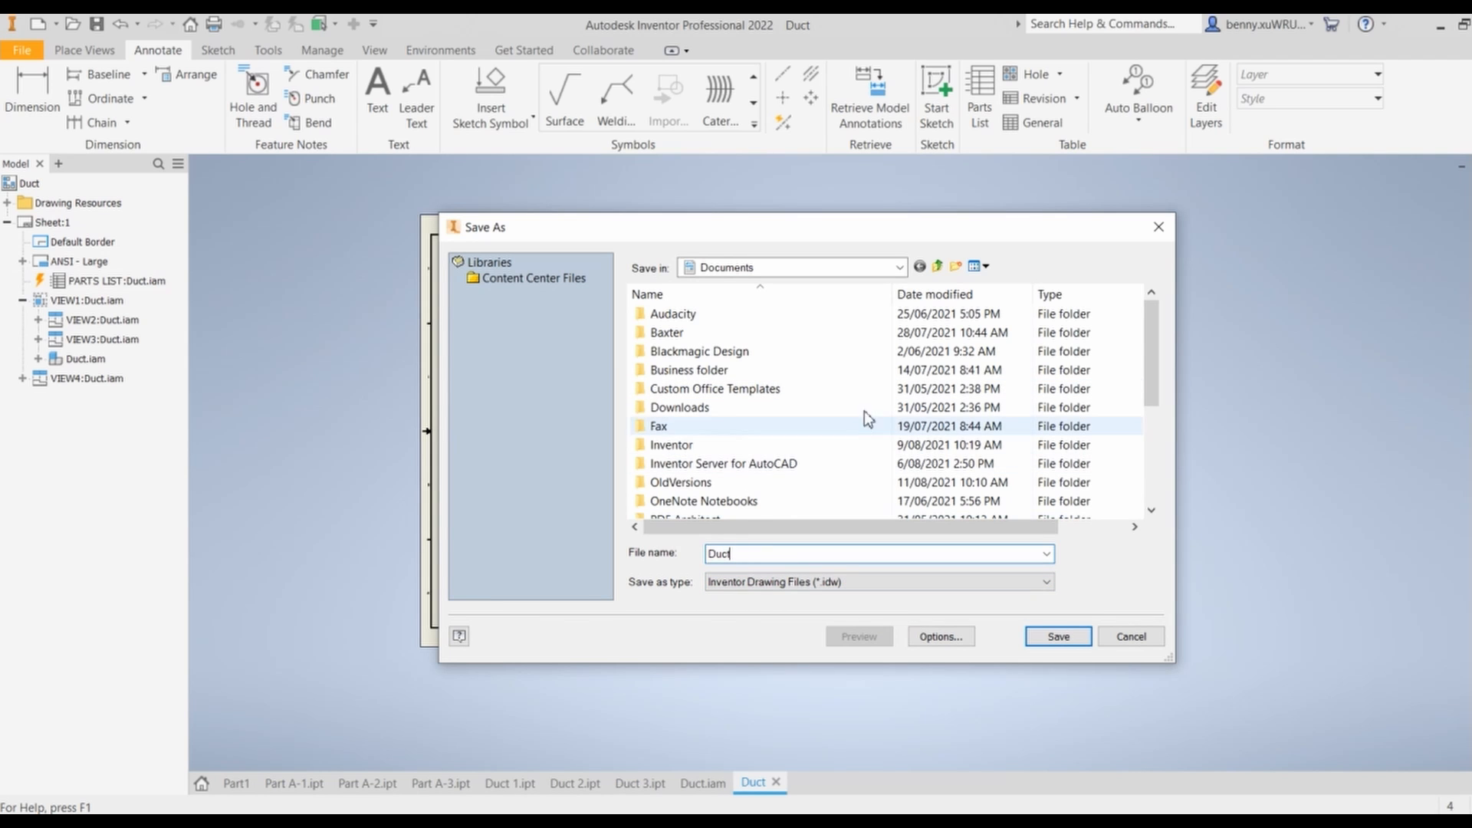
{"action": "type", "text": "draw"}
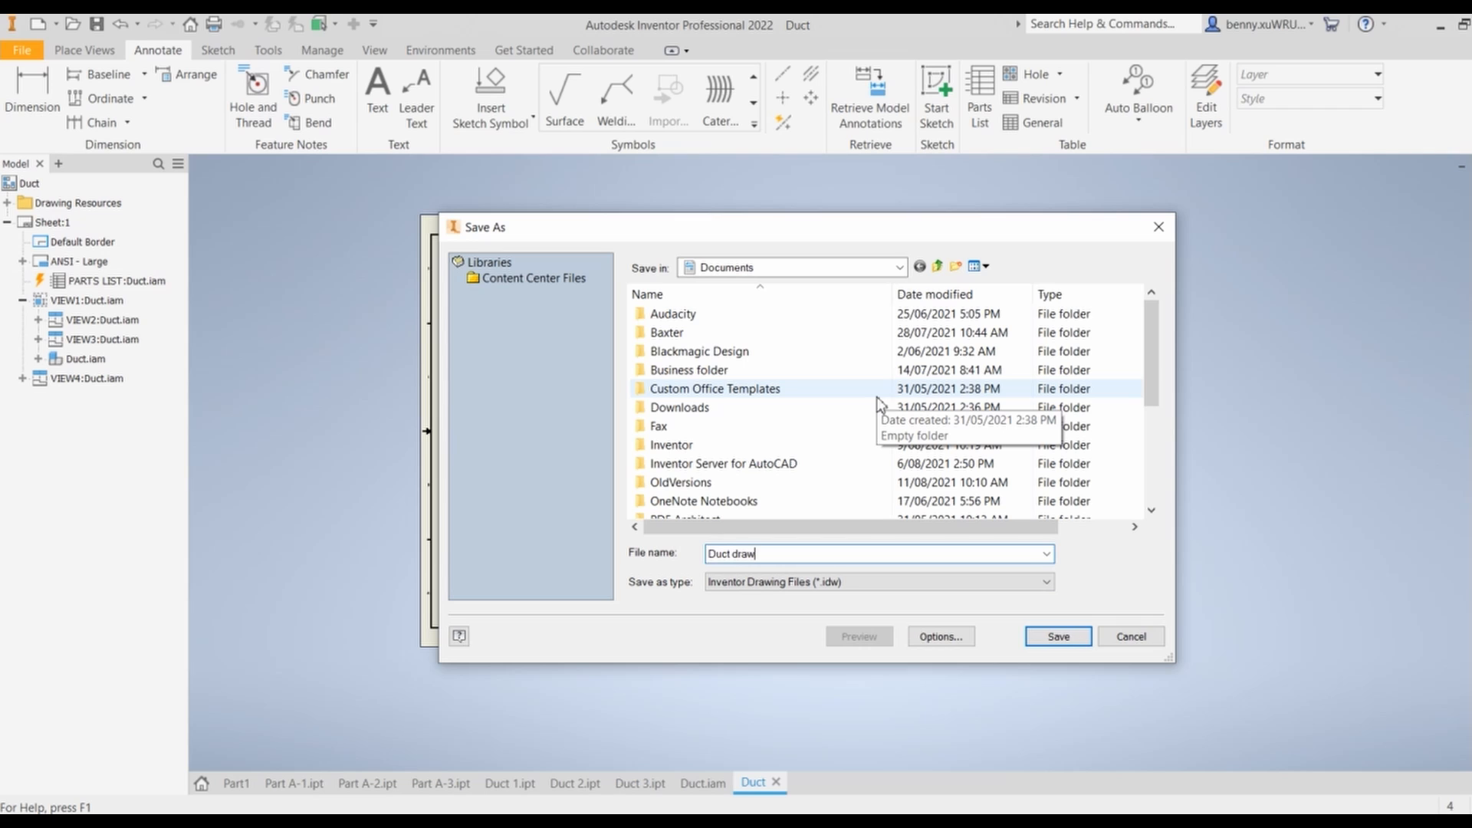
{"action": "type", "text": "ing -M"}
{"action": "key", "text": "Return"}
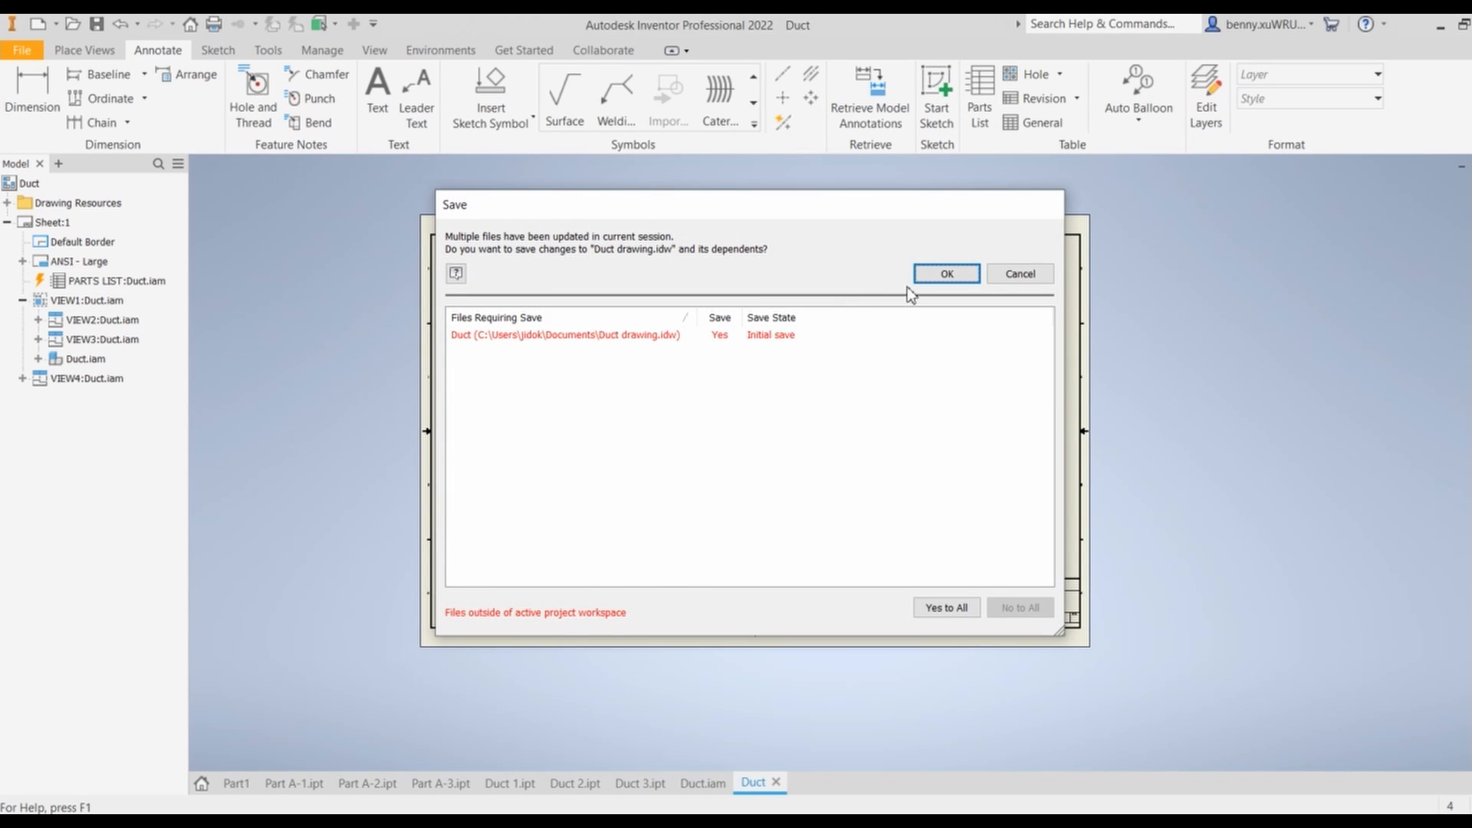
{"action": "left_click", "coordinate": [940, 275]}
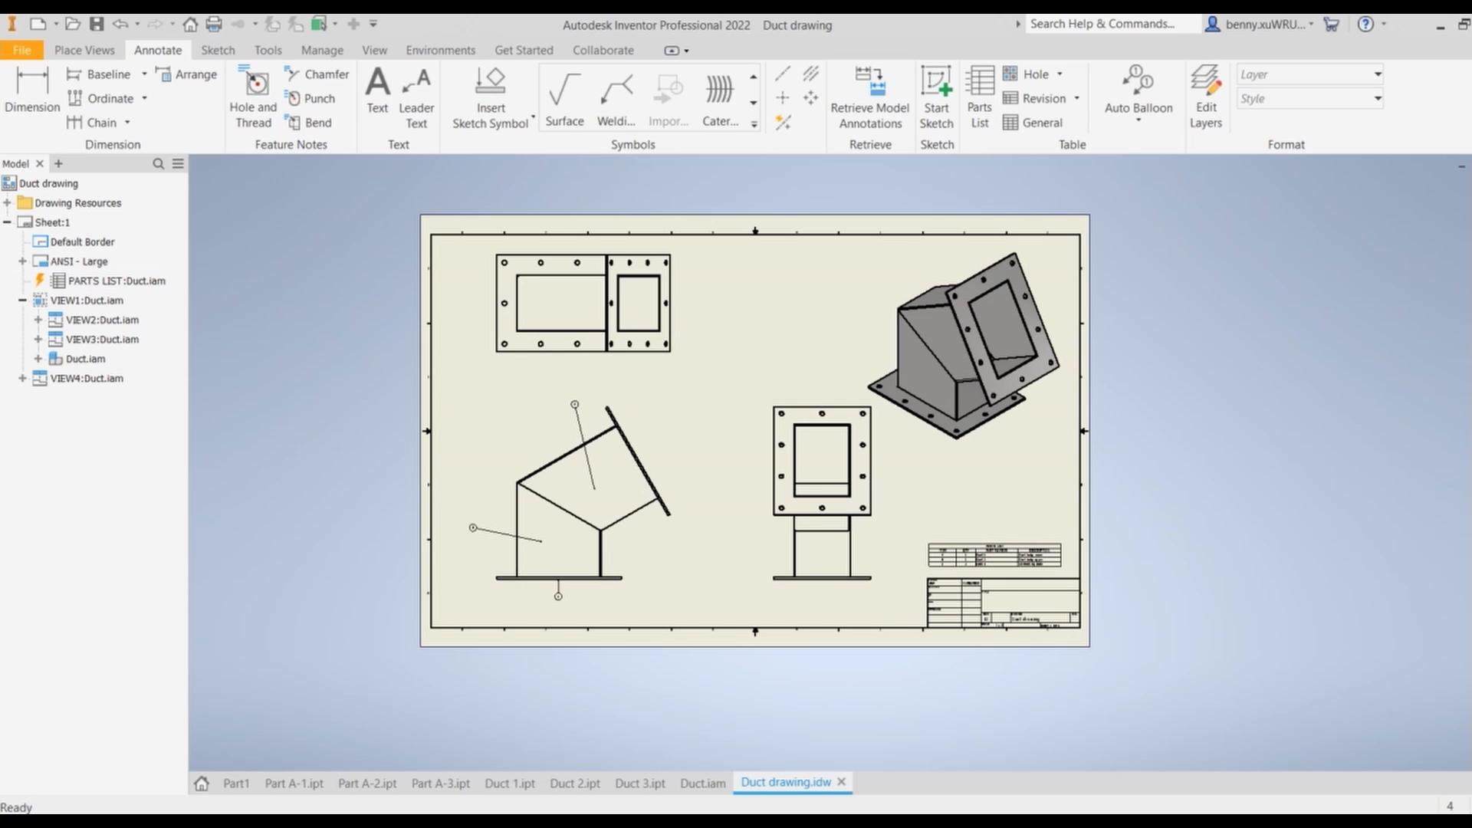
{"action": "scroll", "coordinate": [1078, 528], "scroll_direction": "down", "scroll_amount": 3}
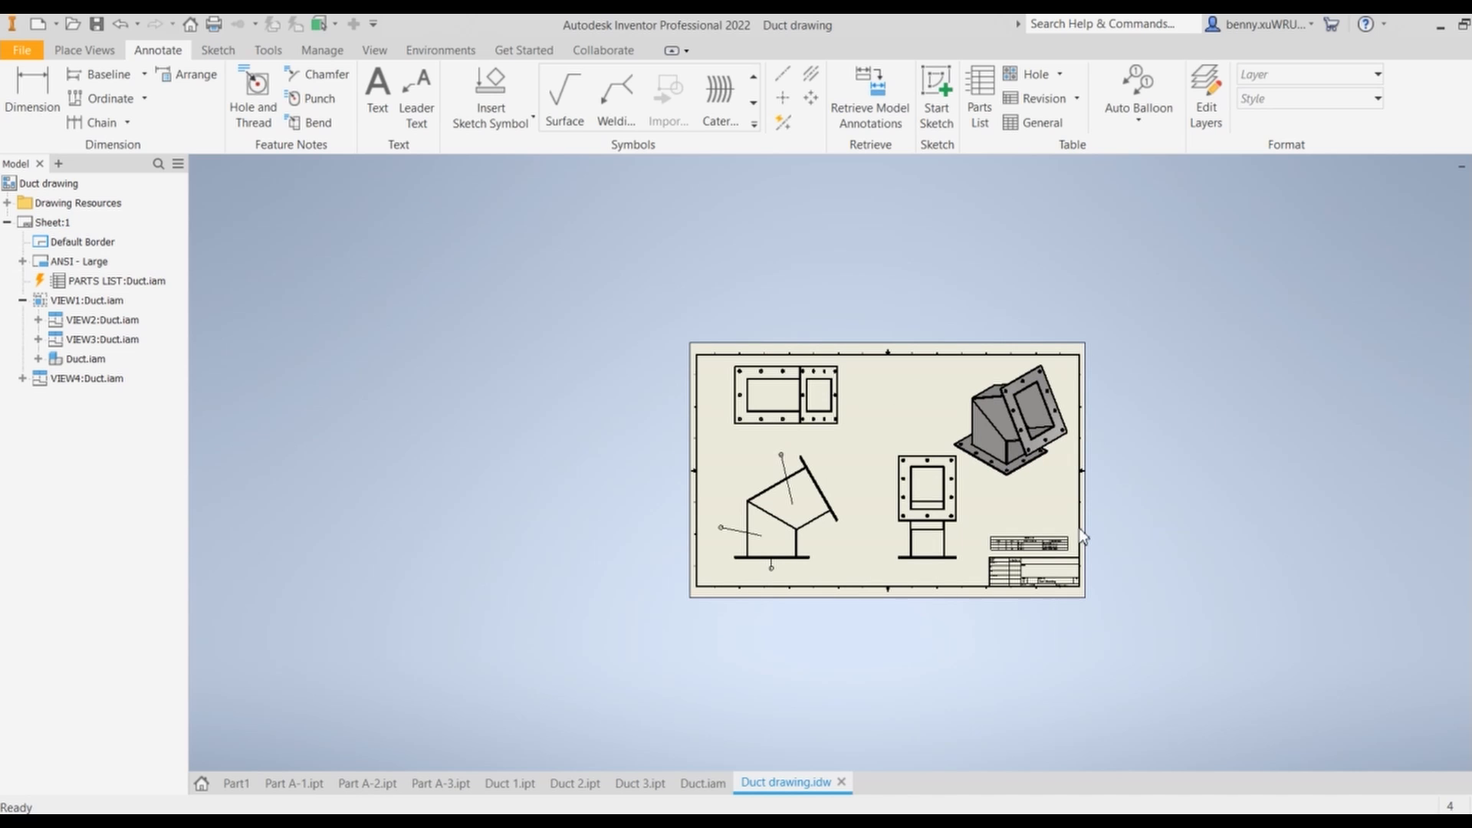